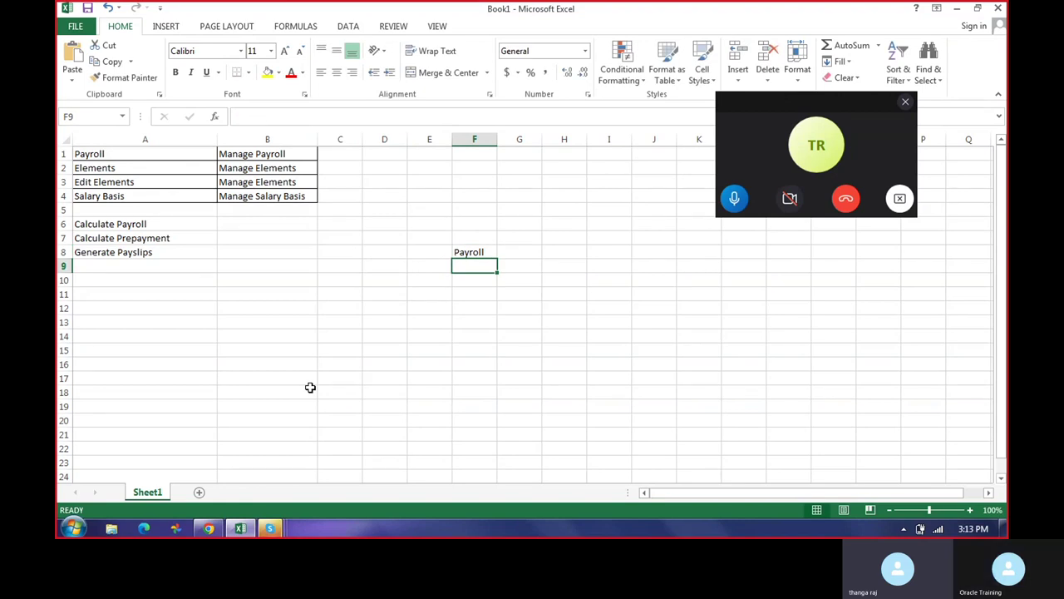
- Enter "Salary Processing" in cell F9 and "Payment Process" in cell F10, below the Payroll heading
type("Salar")
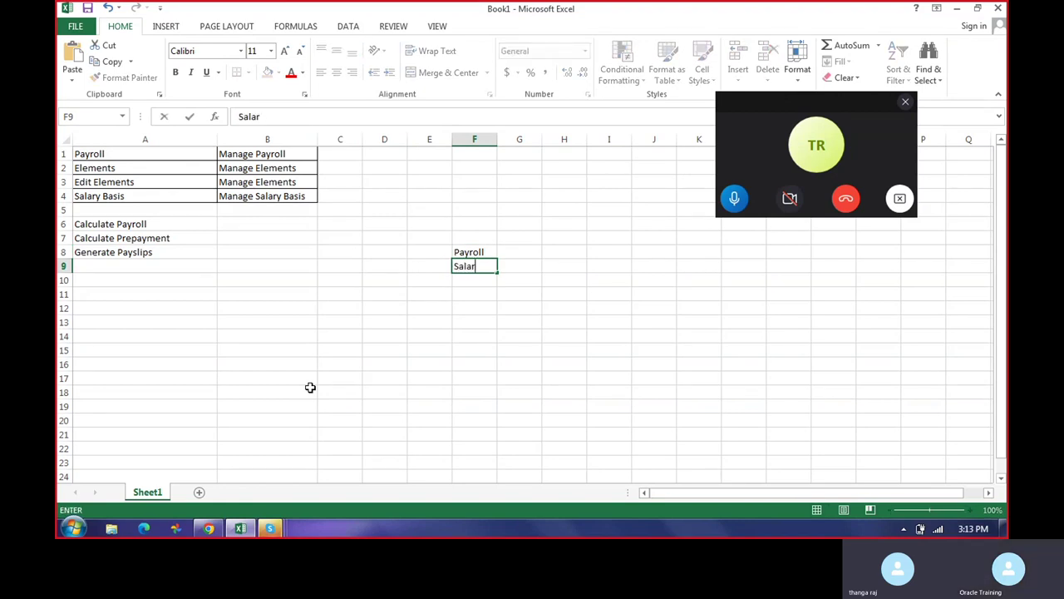
type("y Processing")
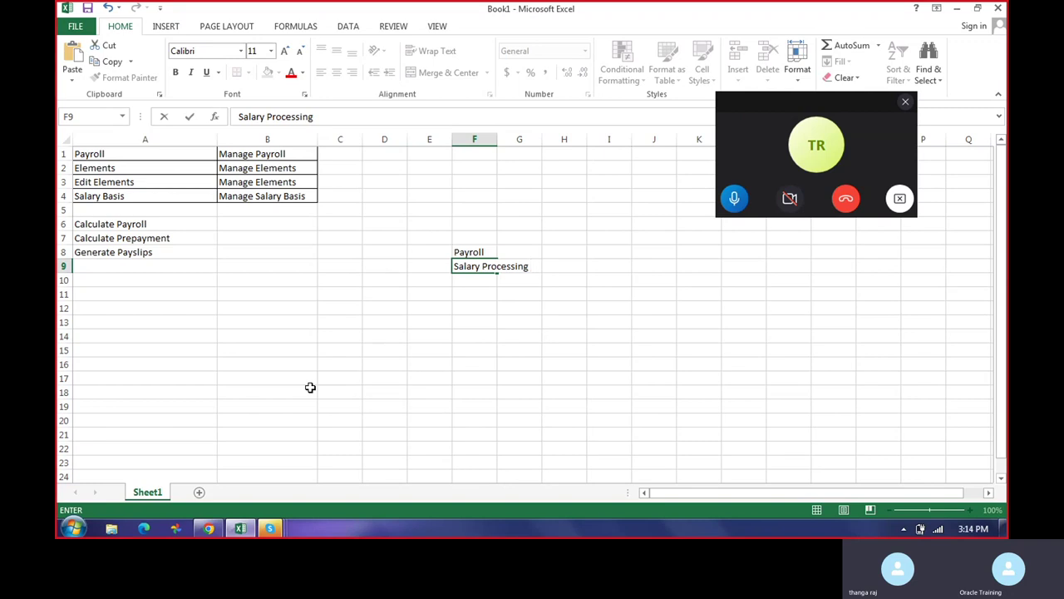
key("Return")
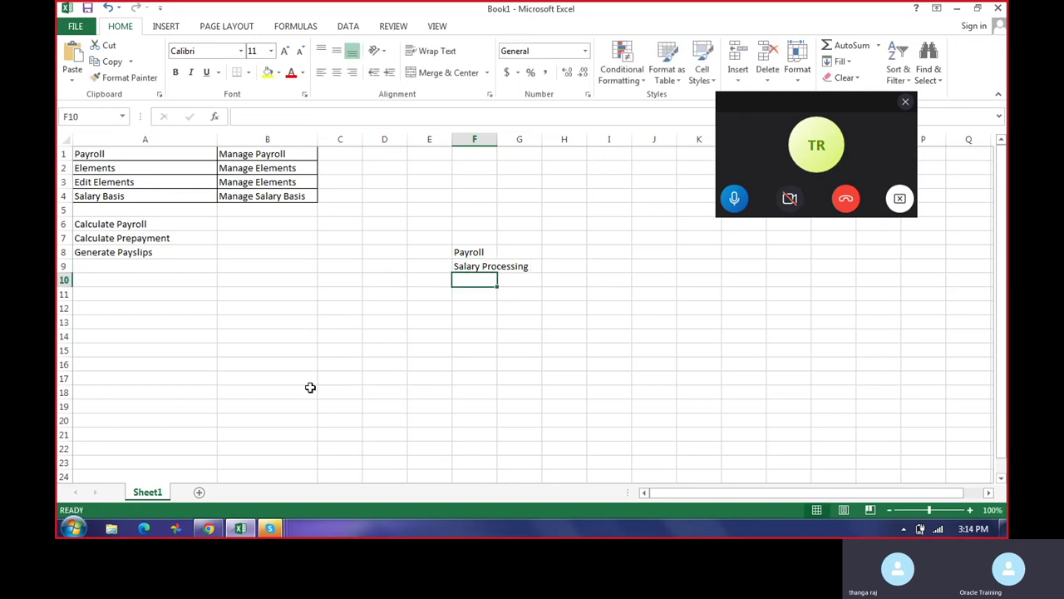
type("Payment P")
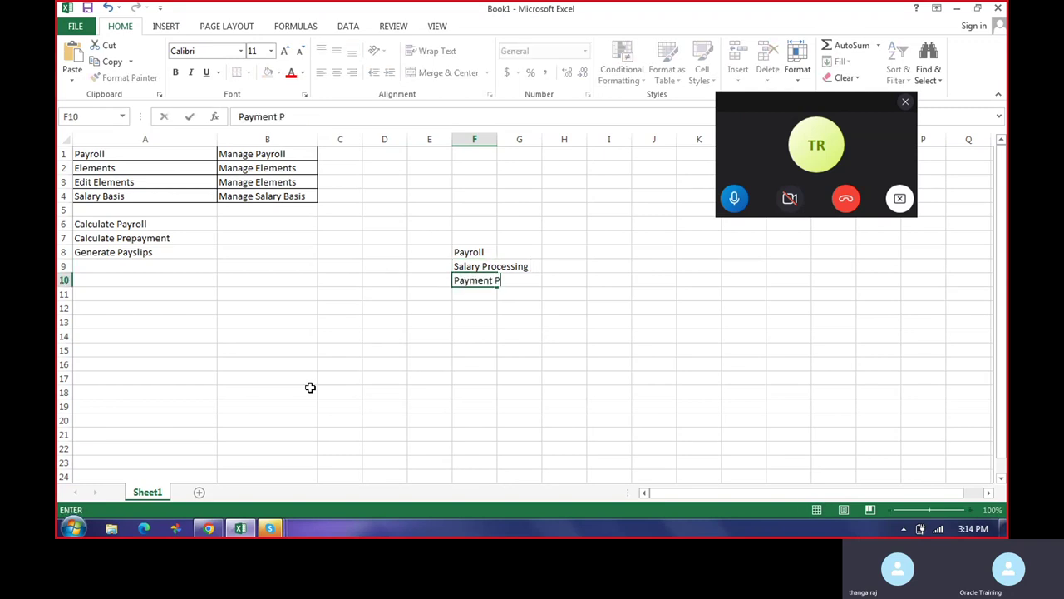
type("rocess")
key("Return")
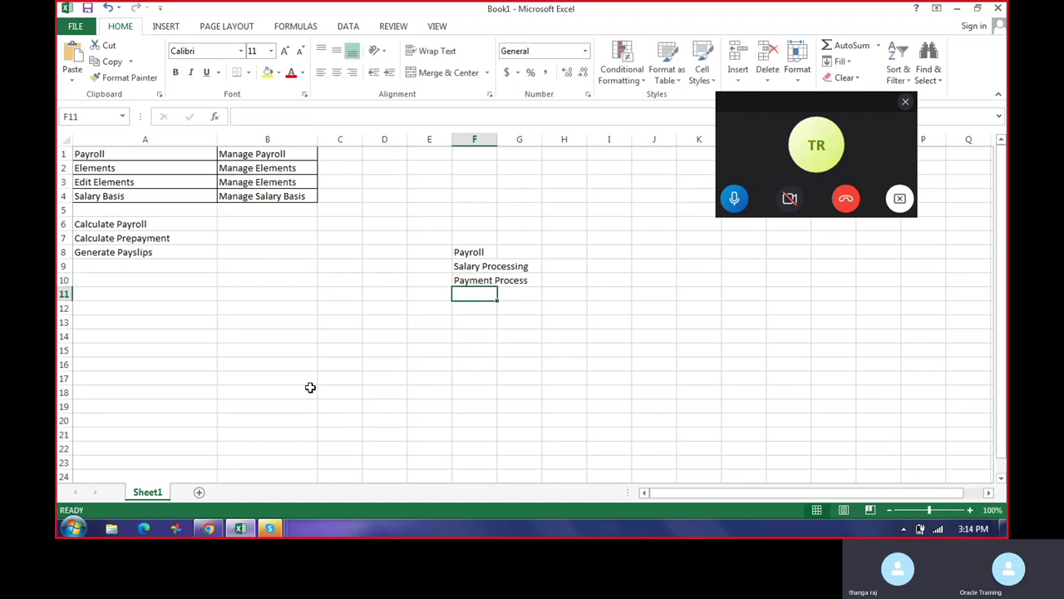
- Enter "Bank Transfer" in cell G10, beside the Payment Process entry
key("Up")
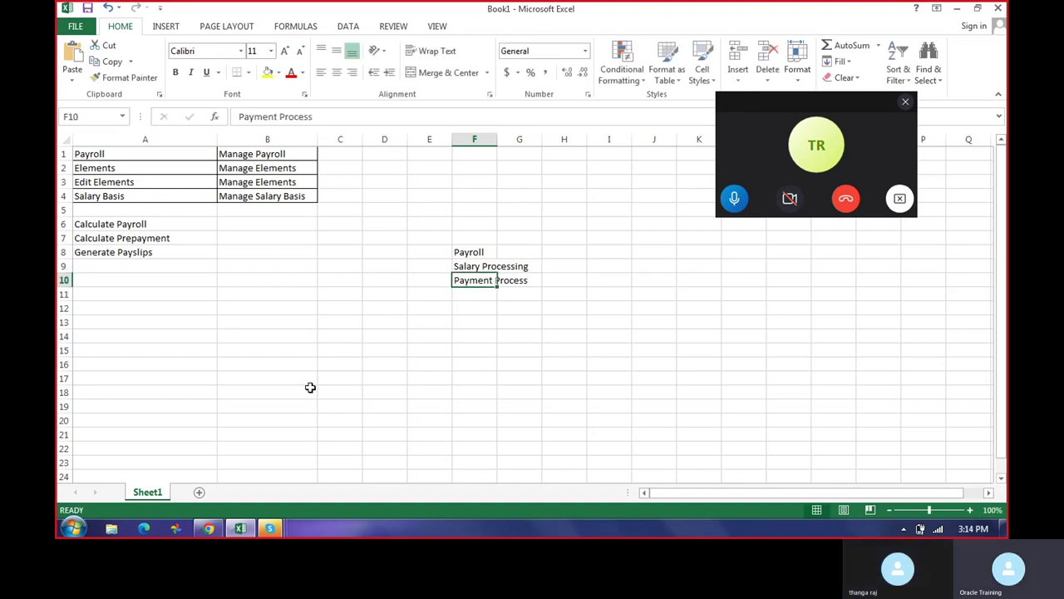
key("Right")
type("B")
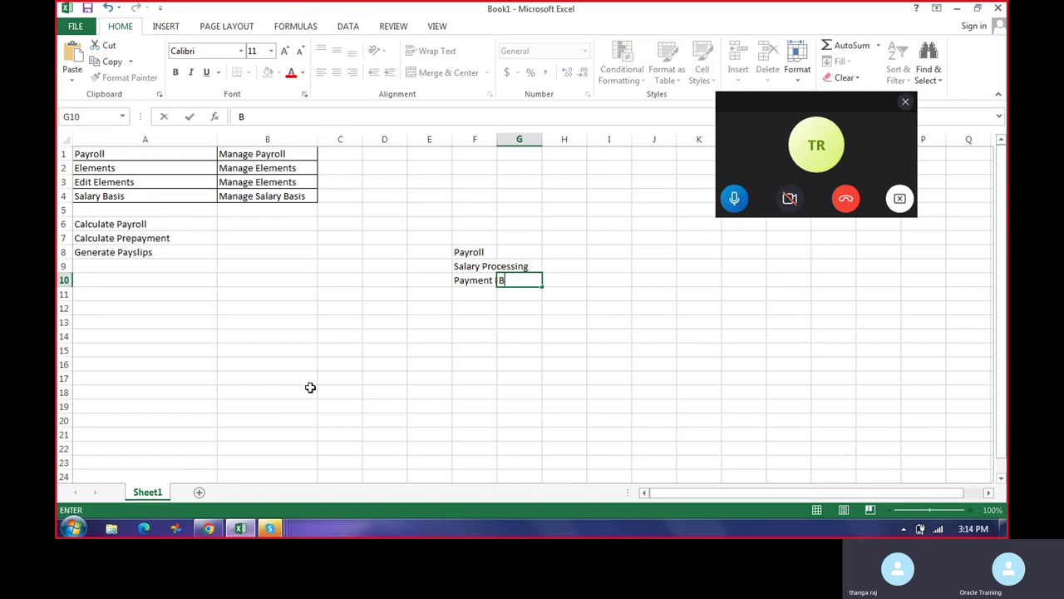
type("ank Transfer")
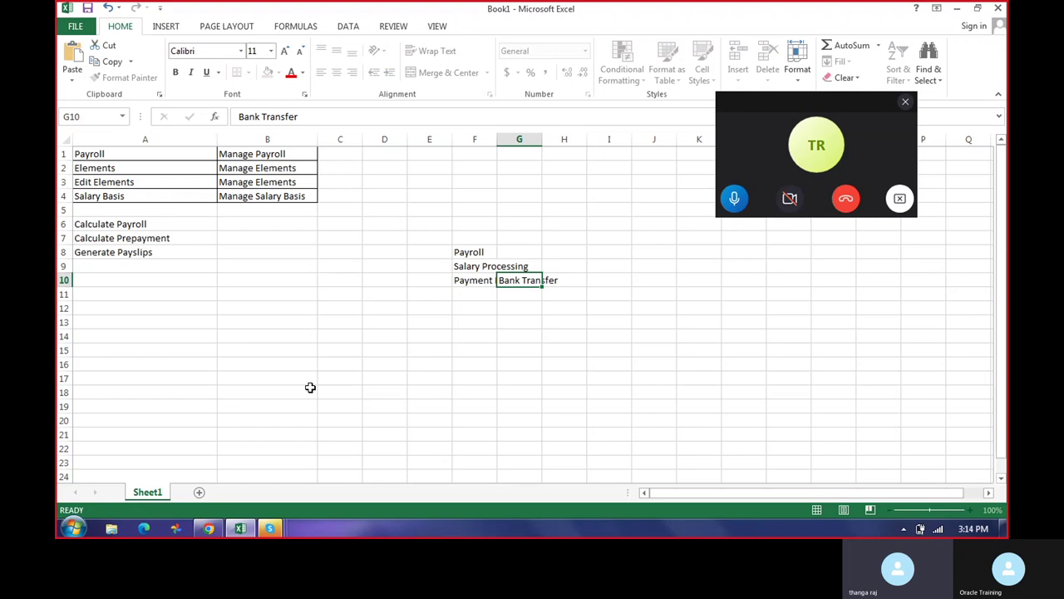
key("Return")
- Enter "Payslips Generation" in cell F11 and widen column F so the list entries fit
key("Left")
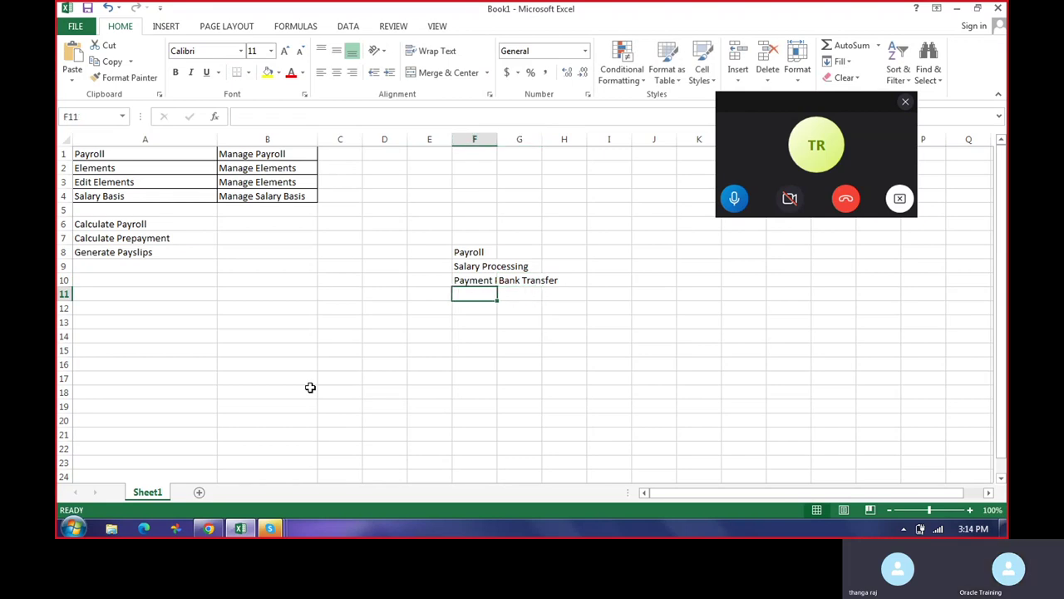
key("Up")
key("Down")
type("P")
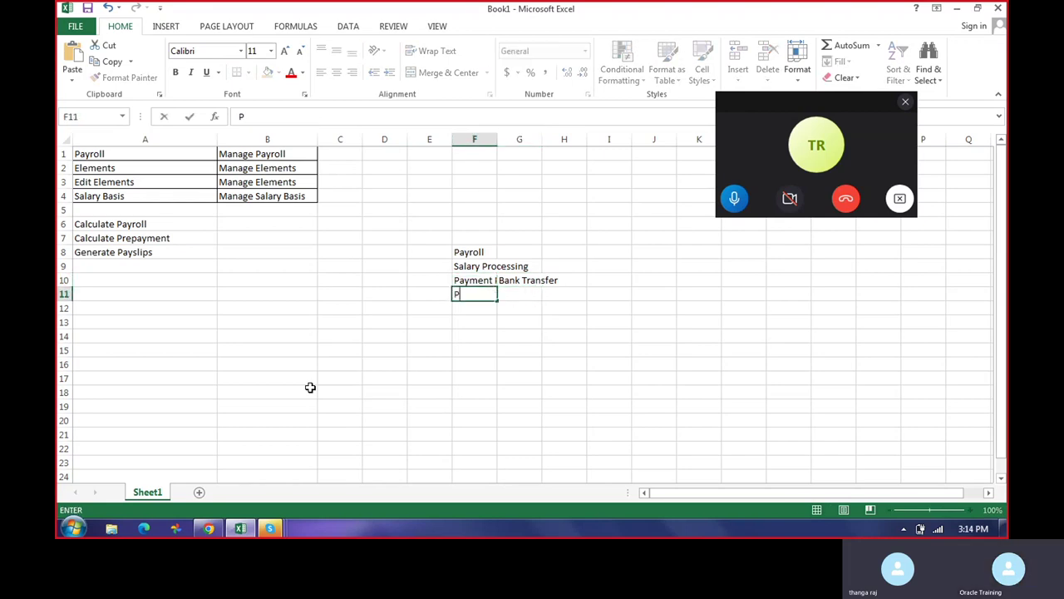
type("ayslips Generat")
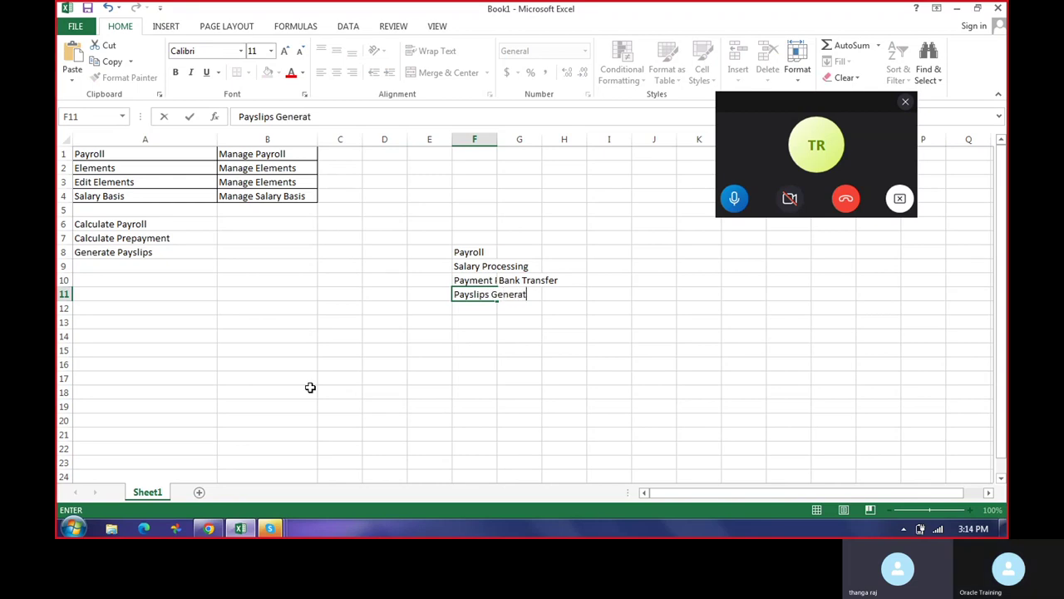
type("ion")
key("Return")
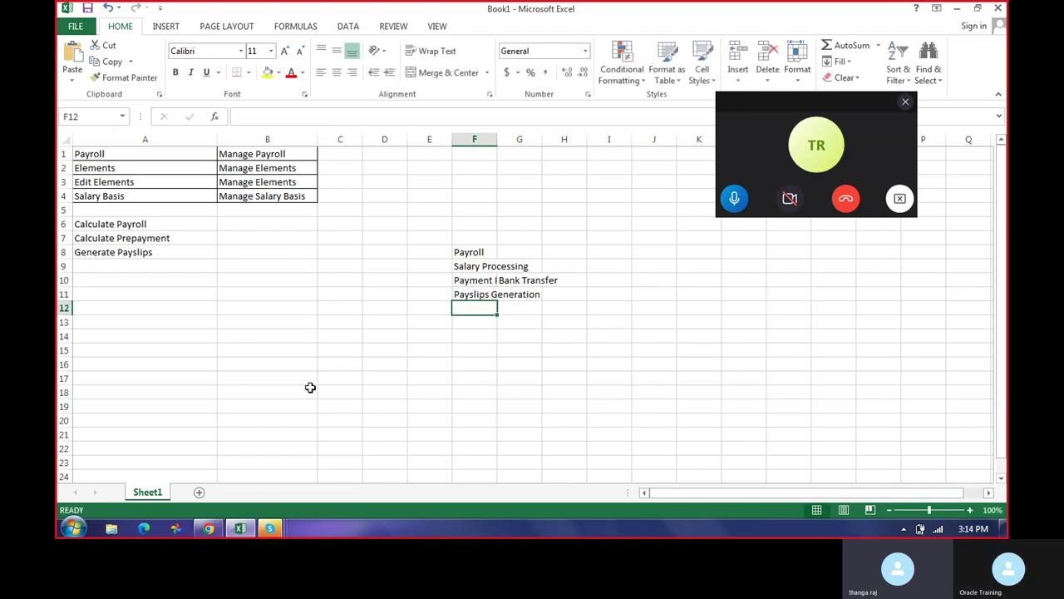
left_click_drag(497, 139, 589, 274)
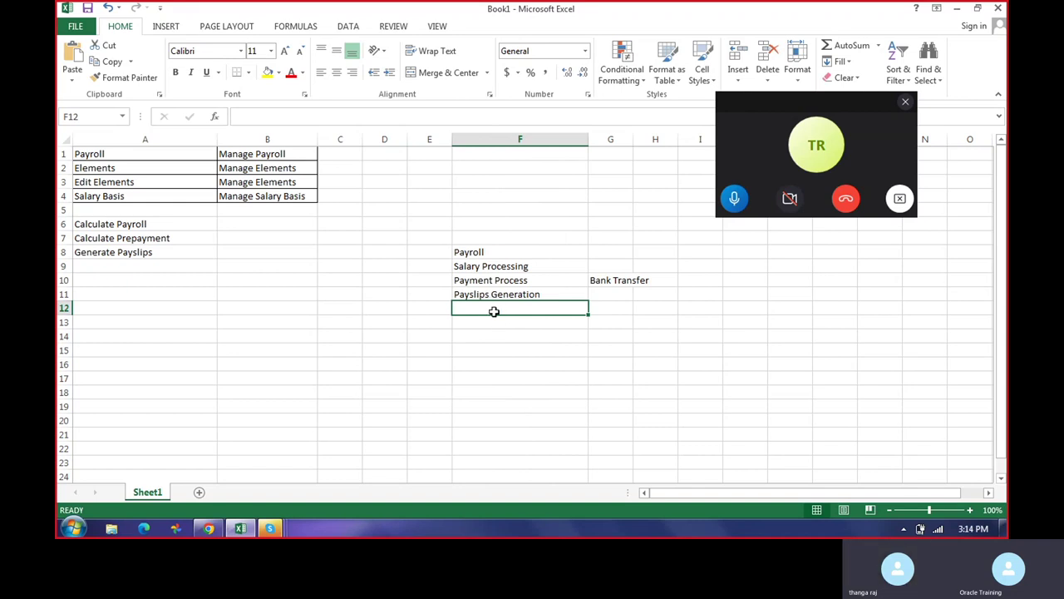
- Add "Payroll Register / Report JV" in cell F12 and "Cost Allocation Report" in cell F13
type("Payroll")
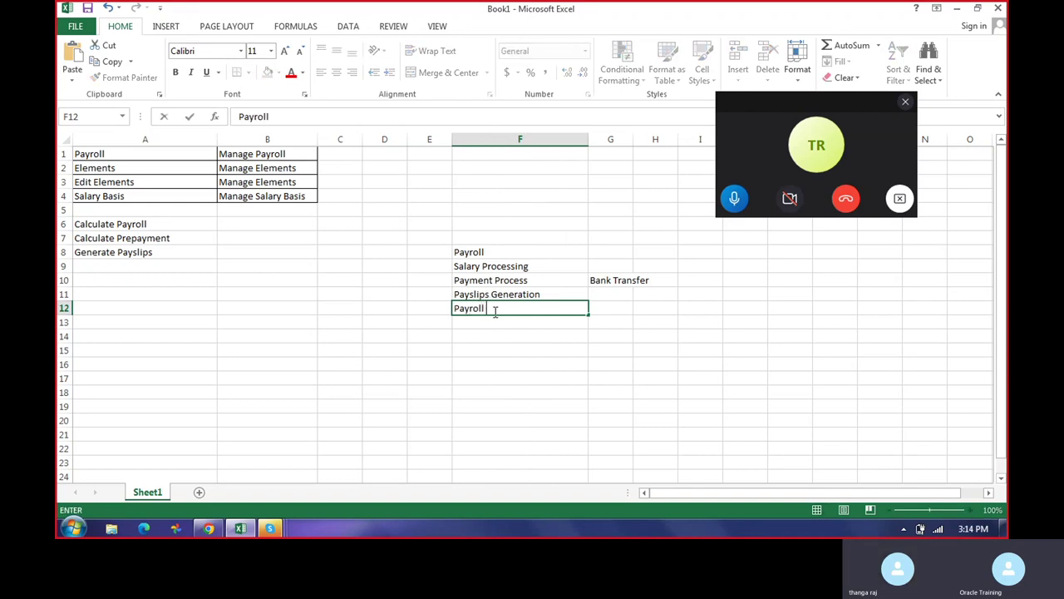
type(" Register / Report JV")
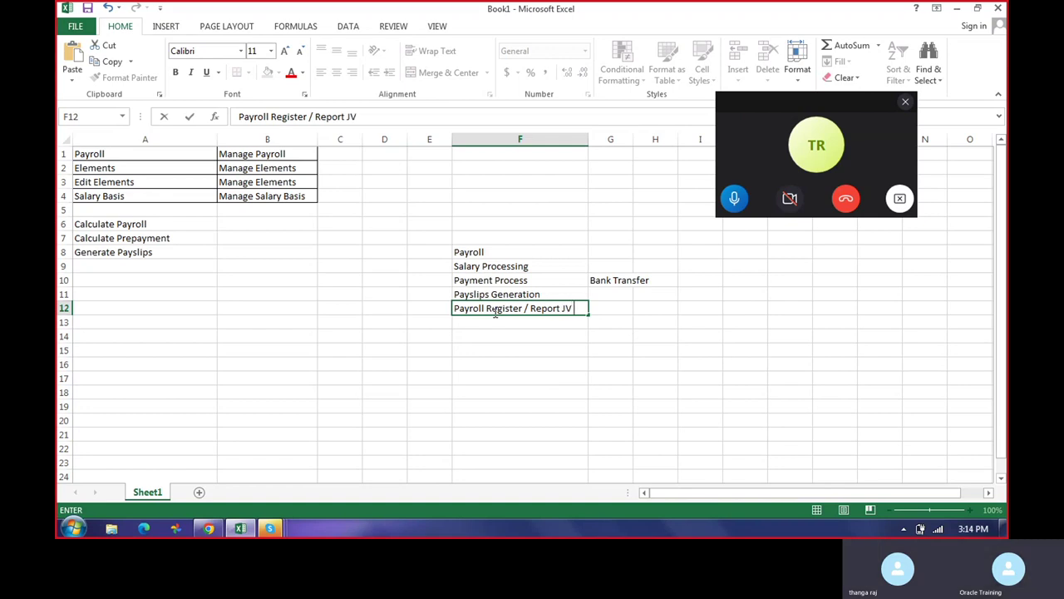
key("Return")
type("Cos")
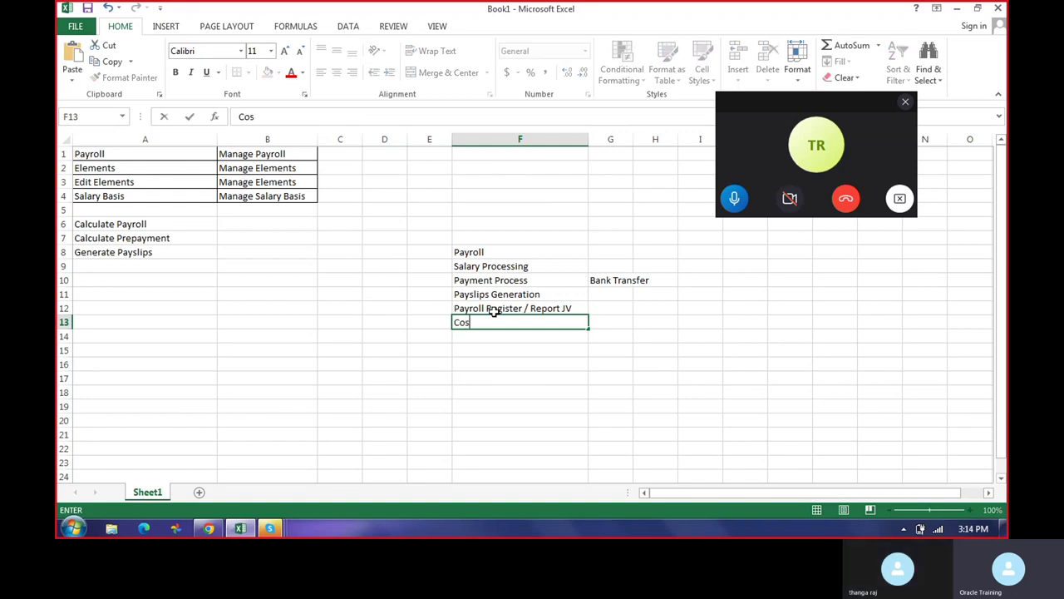
type("t Allocatio")
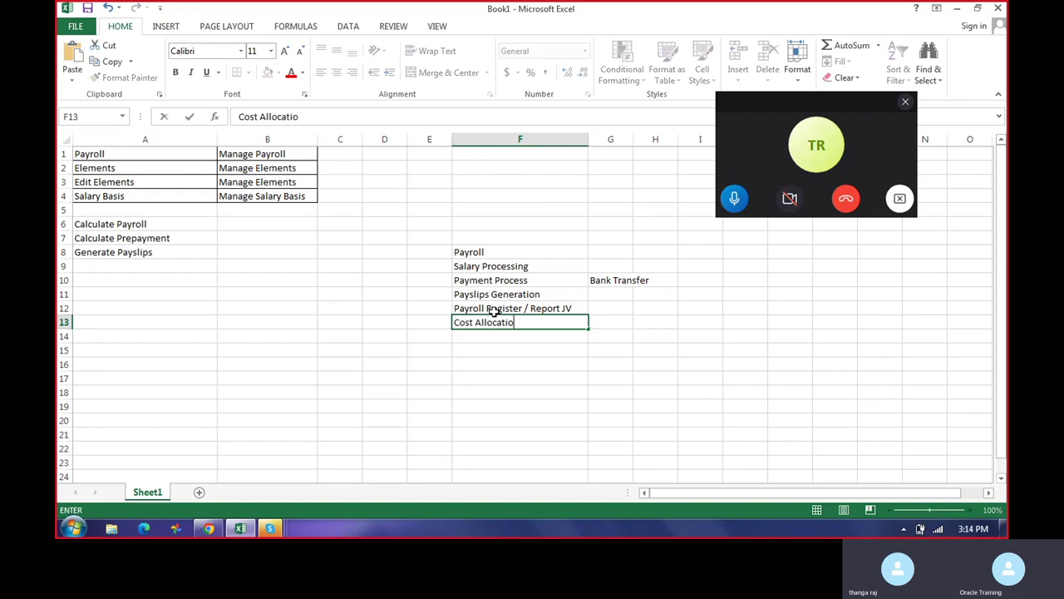
type("n Report")
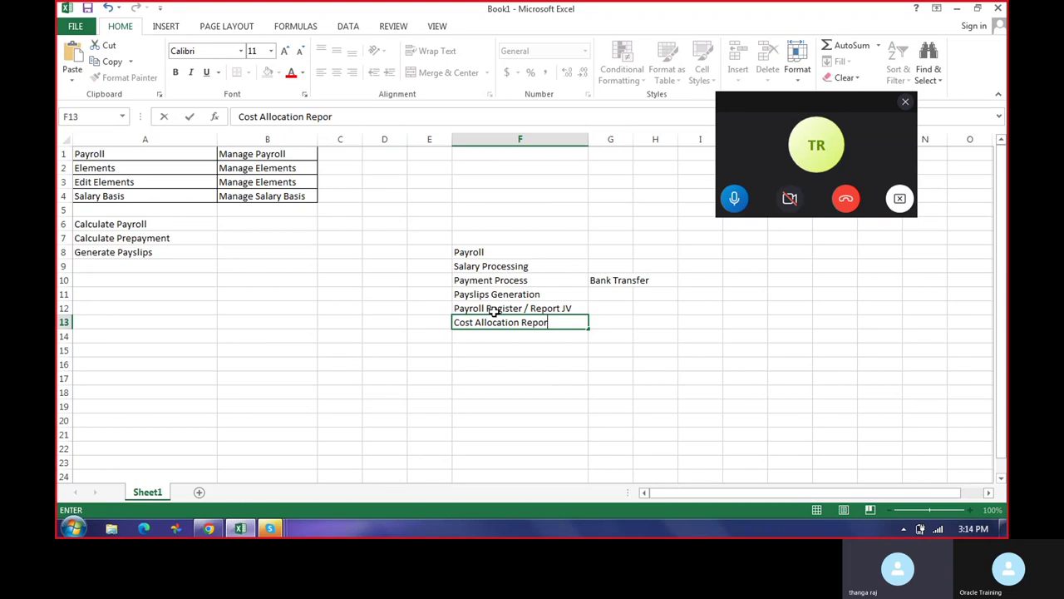
key("Return")
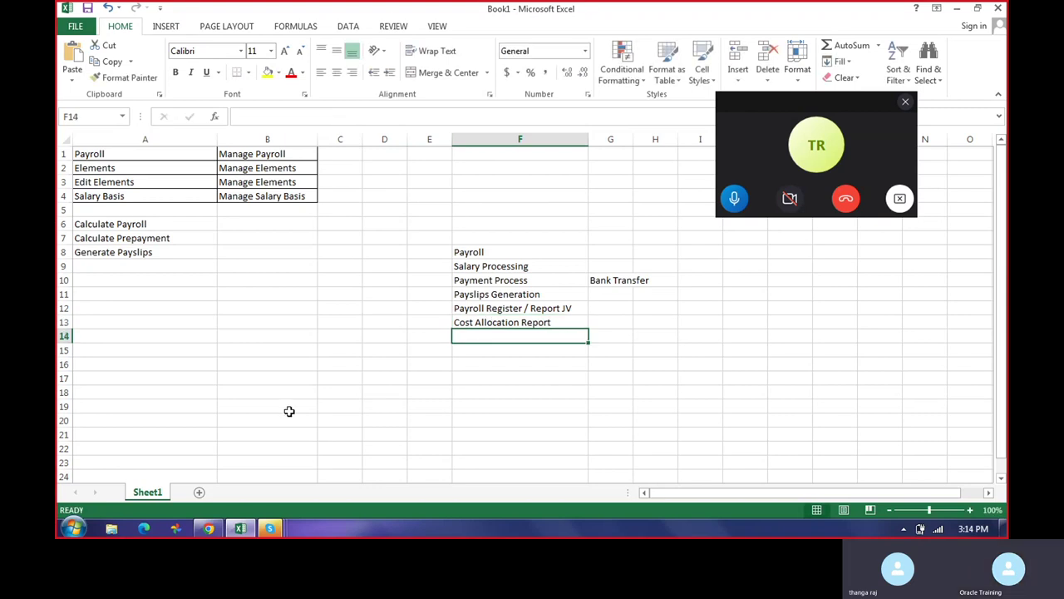
- Review the payroll process list in F8:F13 entry by entry, from Payroll to Cost Allocation Report
left_click(468, 251)
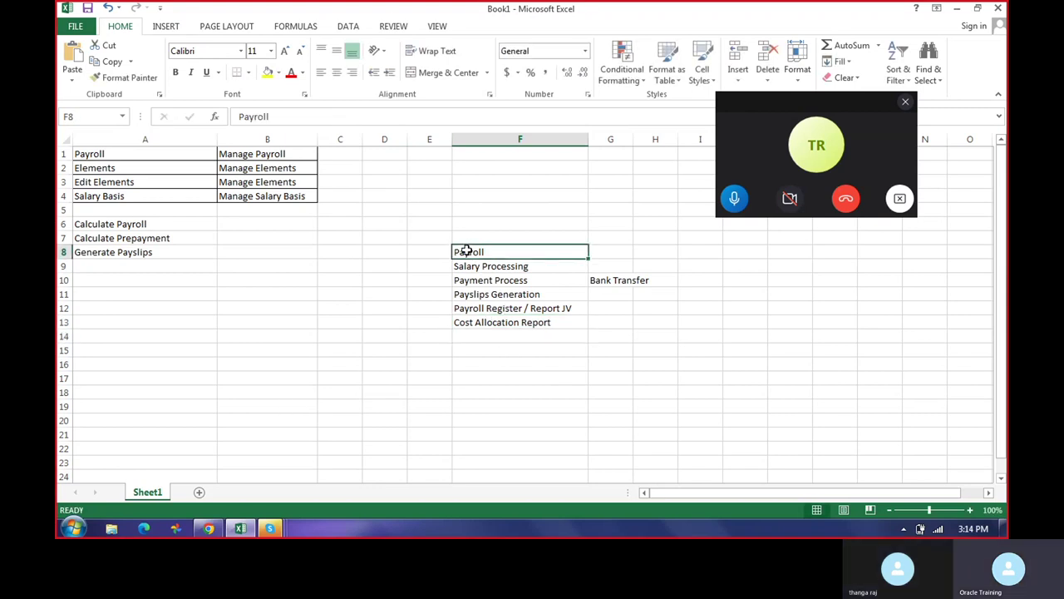
left_click(295, 262)
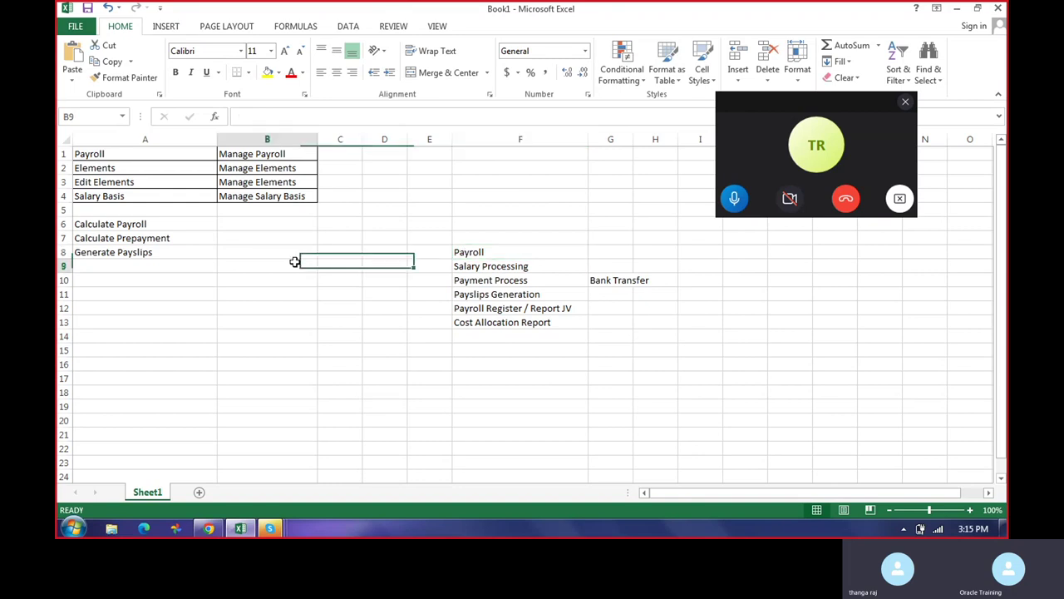
left_click(499, 251)
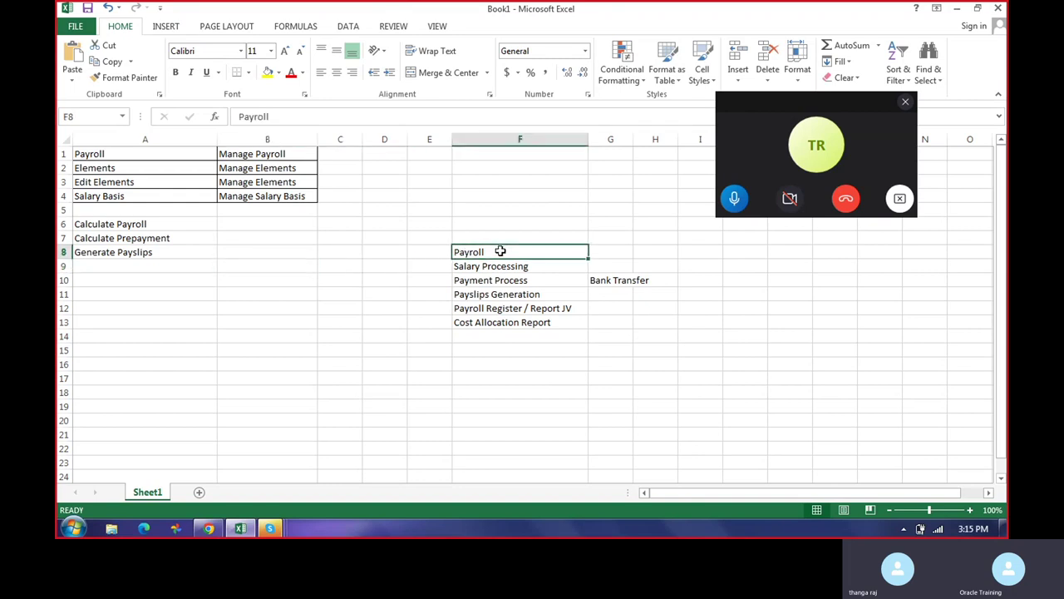
left_click(492, 266)
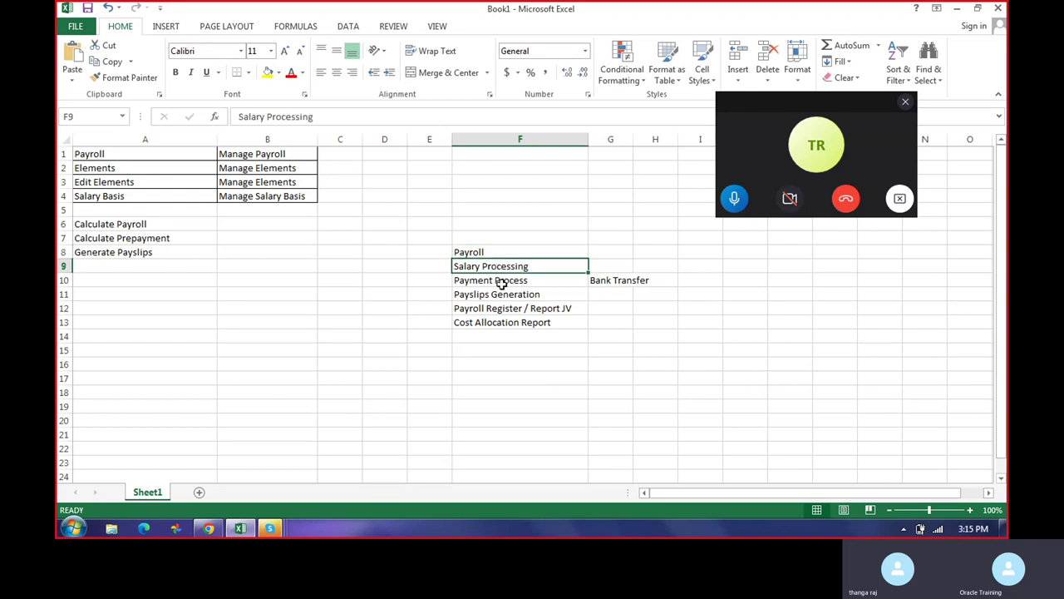
left_click(502, 283)
left_click(503, 296)
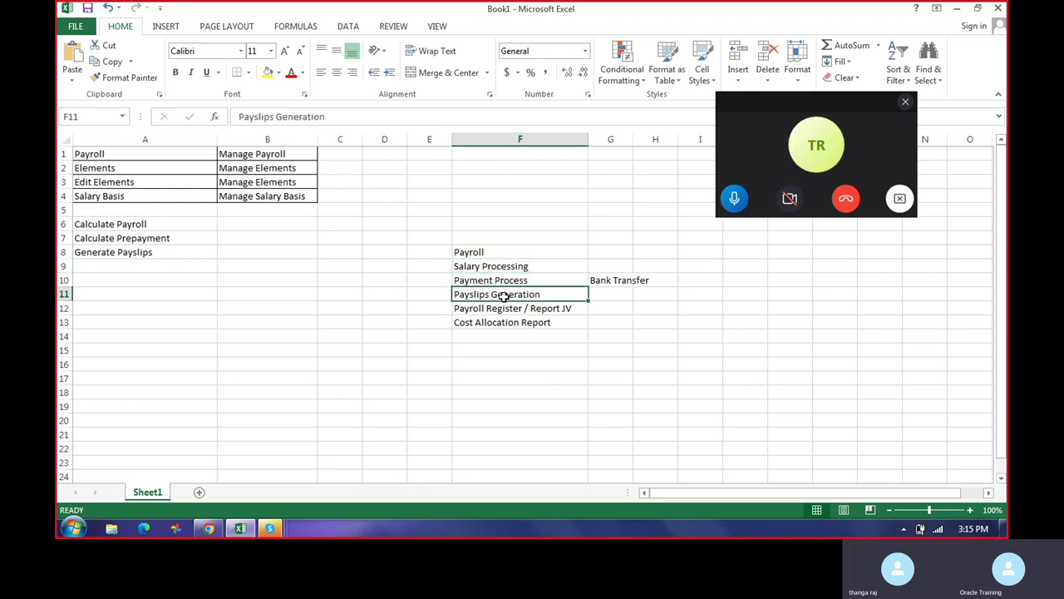
left_click(498, 313)
left_click_drag(497, 316, 534, 323)
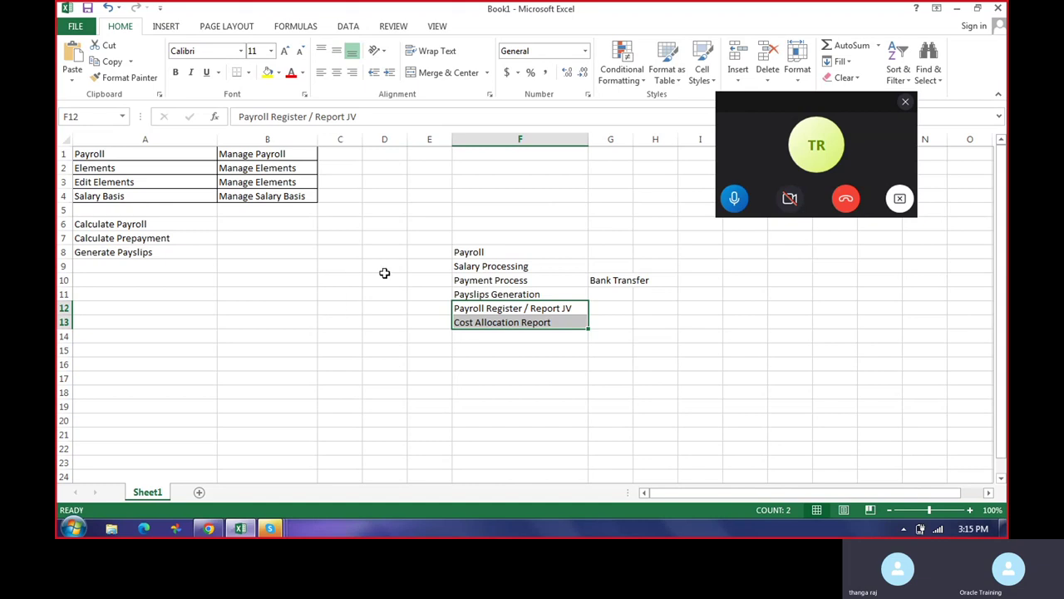
left_click(426, 239)
left_click_drag(478, 256, 539, 326)
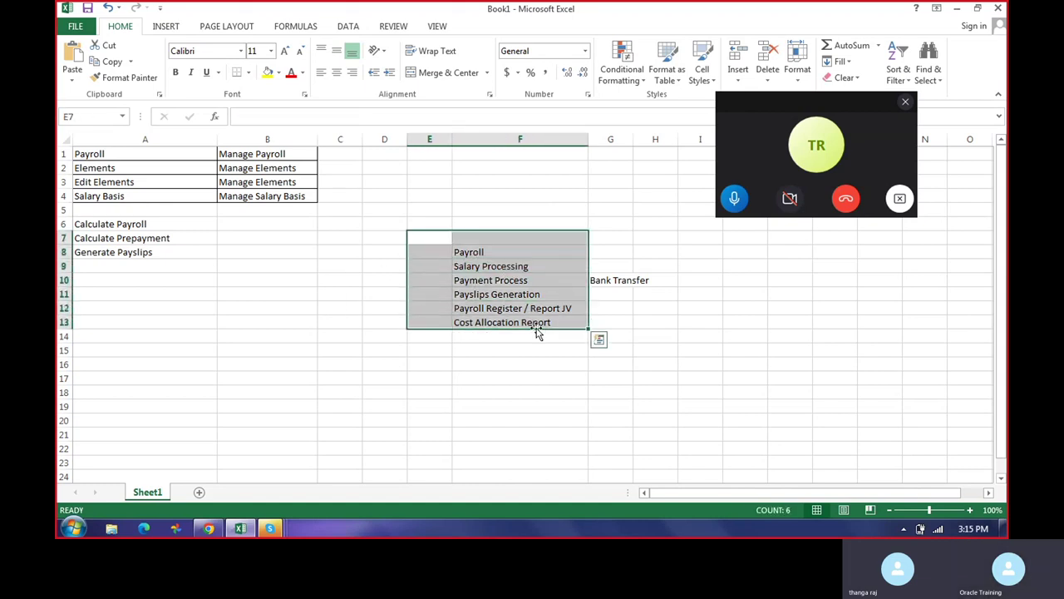
- Examine the Payroll and Elements rows of the bordered table together with their matching manage tasks
left_click(135, 167)
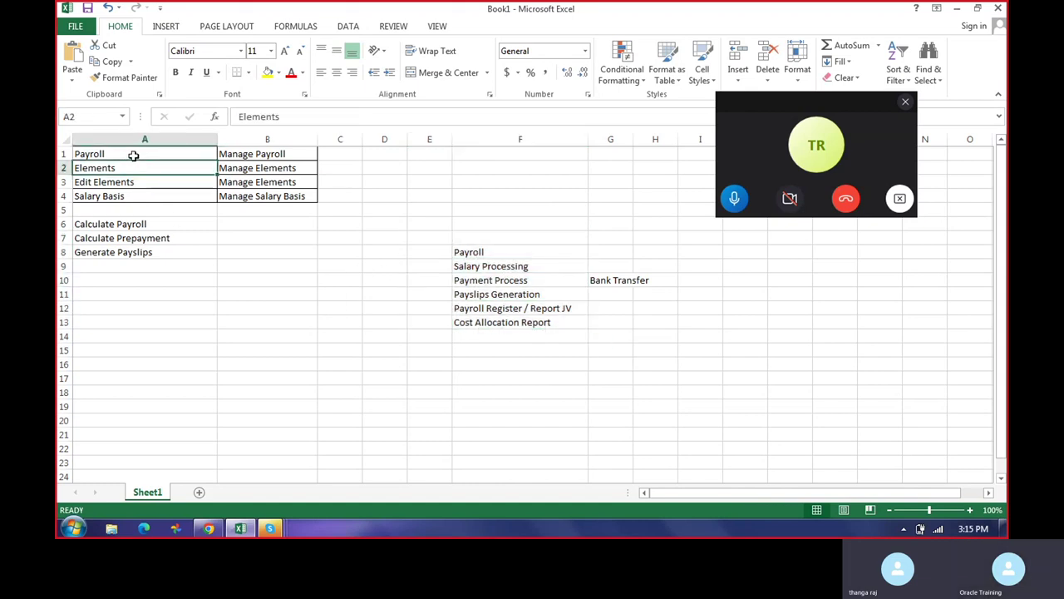
left_click(142, 155)
left_click(247, 154)
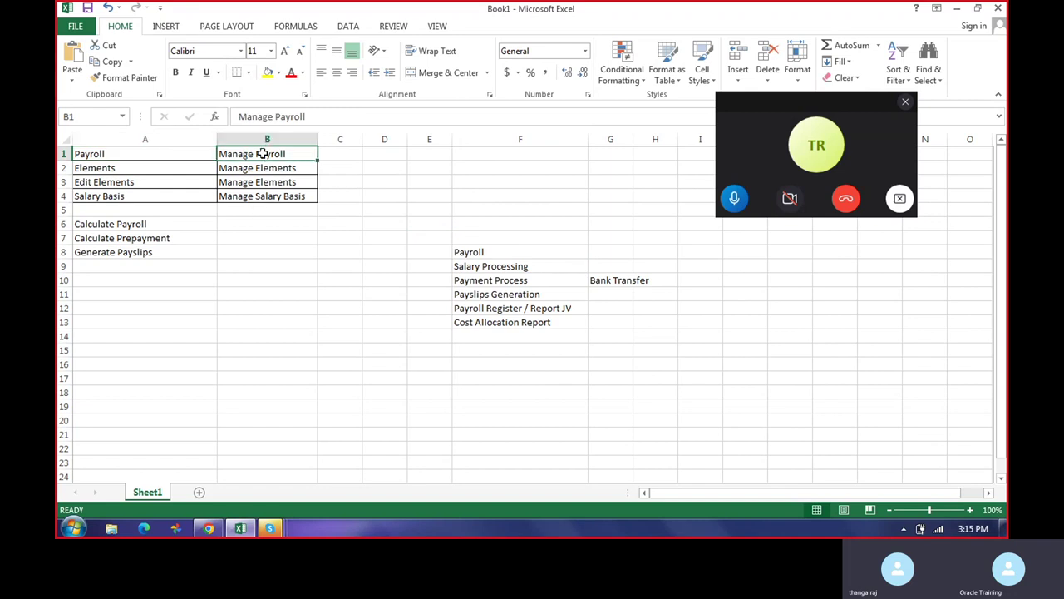
left_click(263, 168)
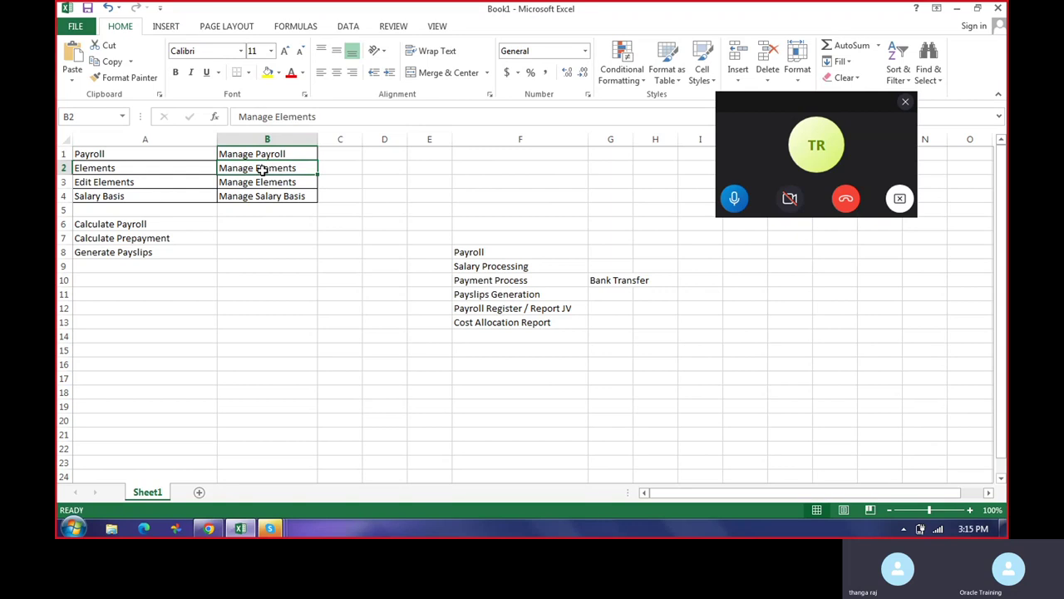
left_click(120, 172)
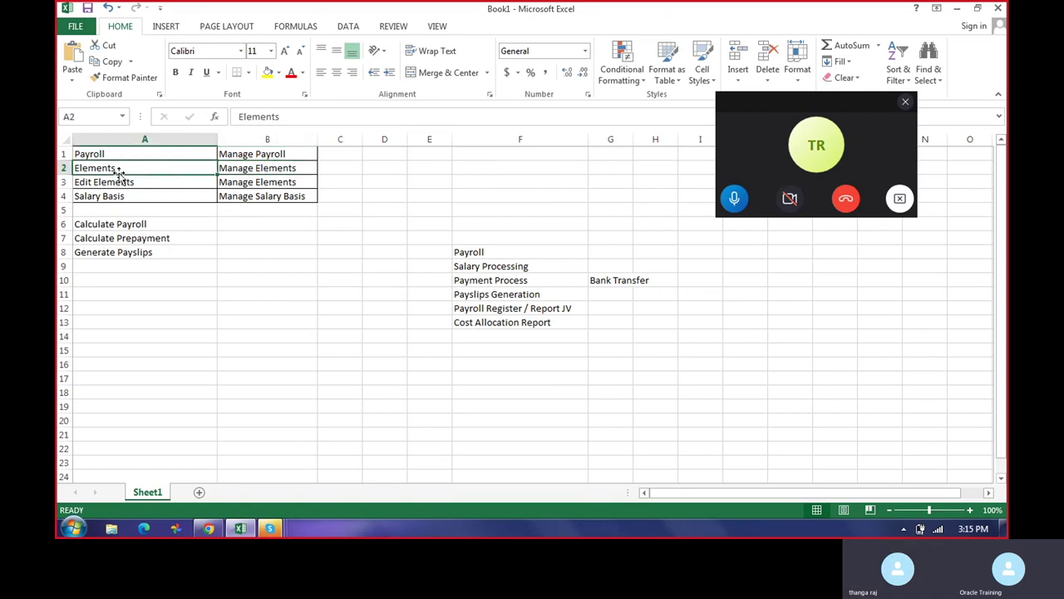
- Enter the heading "Payheads" in cell B11 and "Earnings" below it in cell B12
left_click(266, 291)
type("Pay")
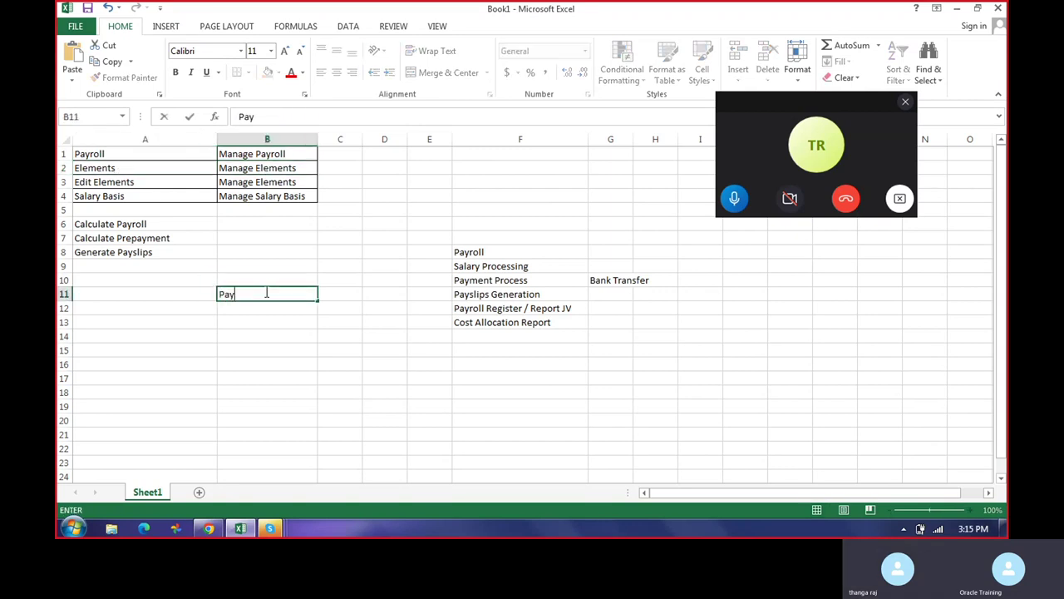
type("heads")
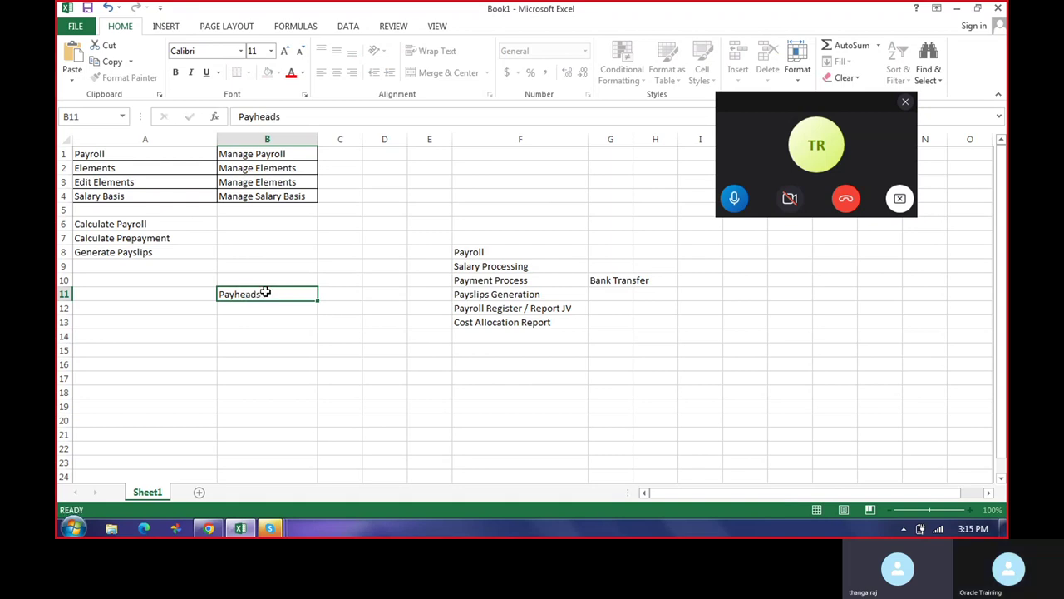
key("Return")
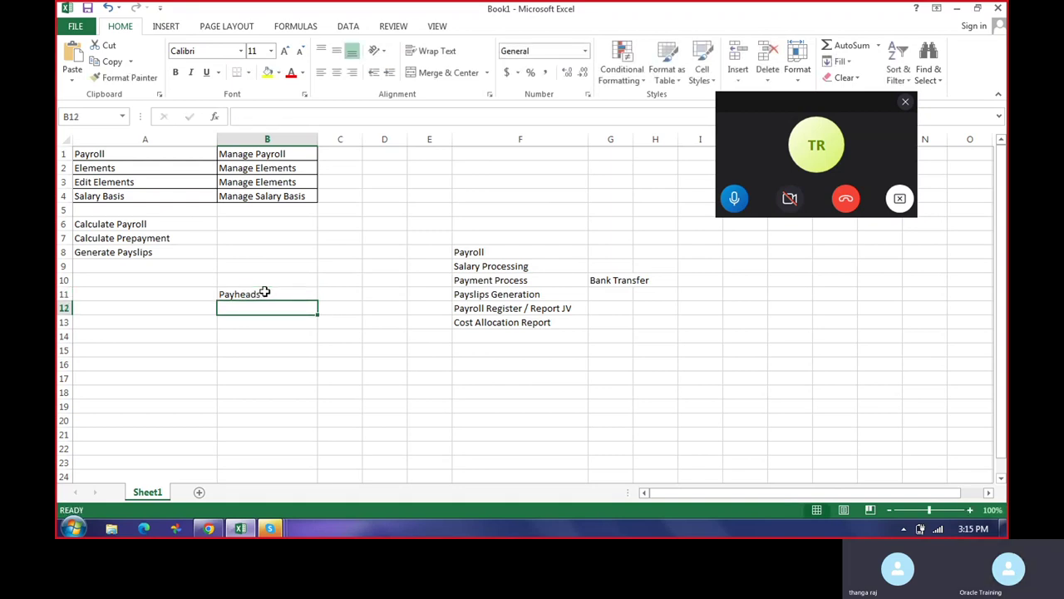
type("Ear")
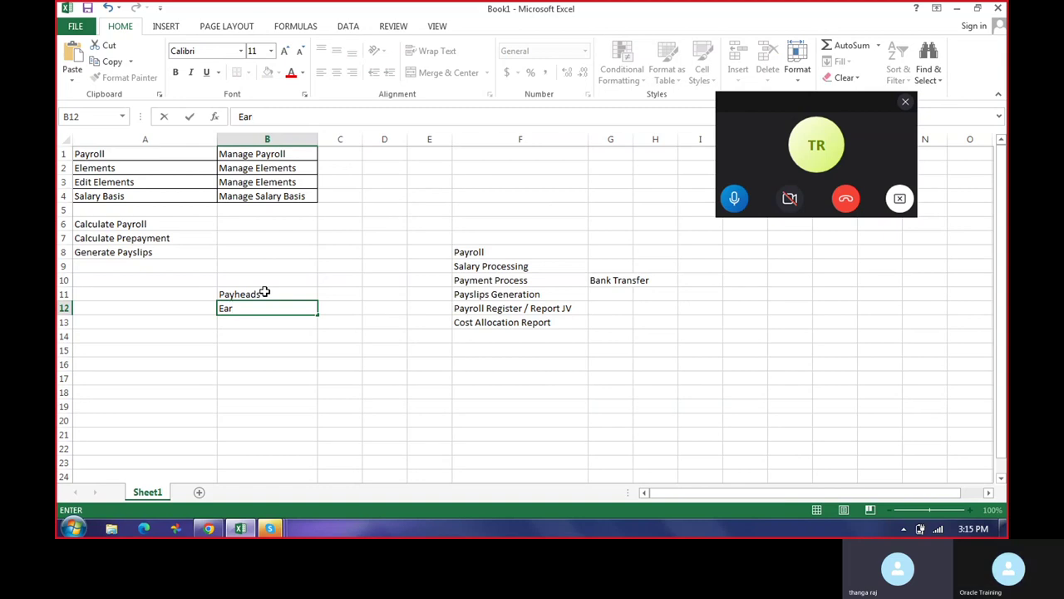
type("nings")
key("Return")
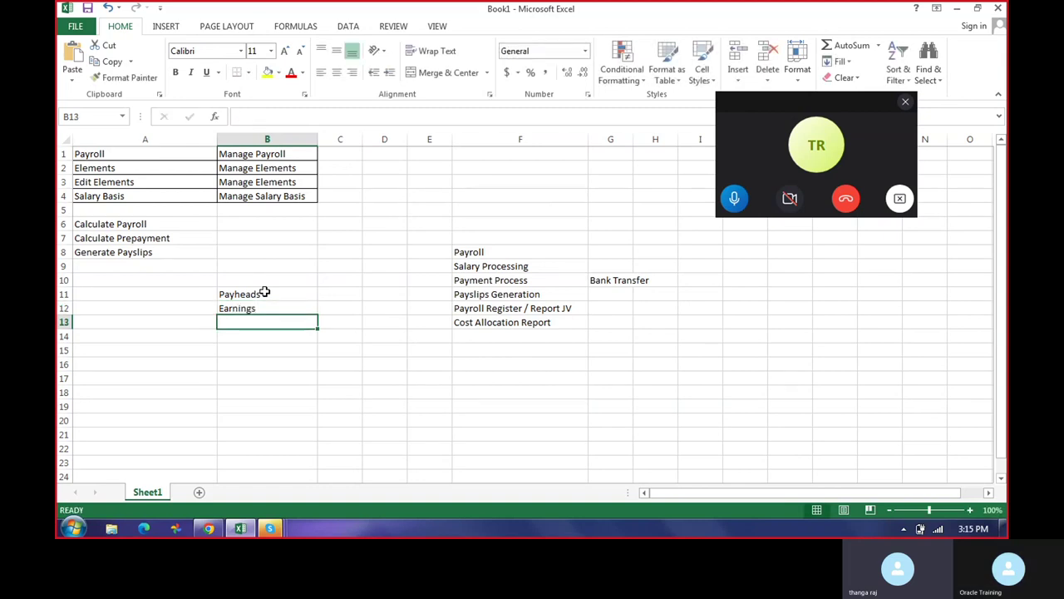
- Enter the column heading "Dedution" in cell C12, beside Earnings
key("Up")
key("Right")
type("Dedution")
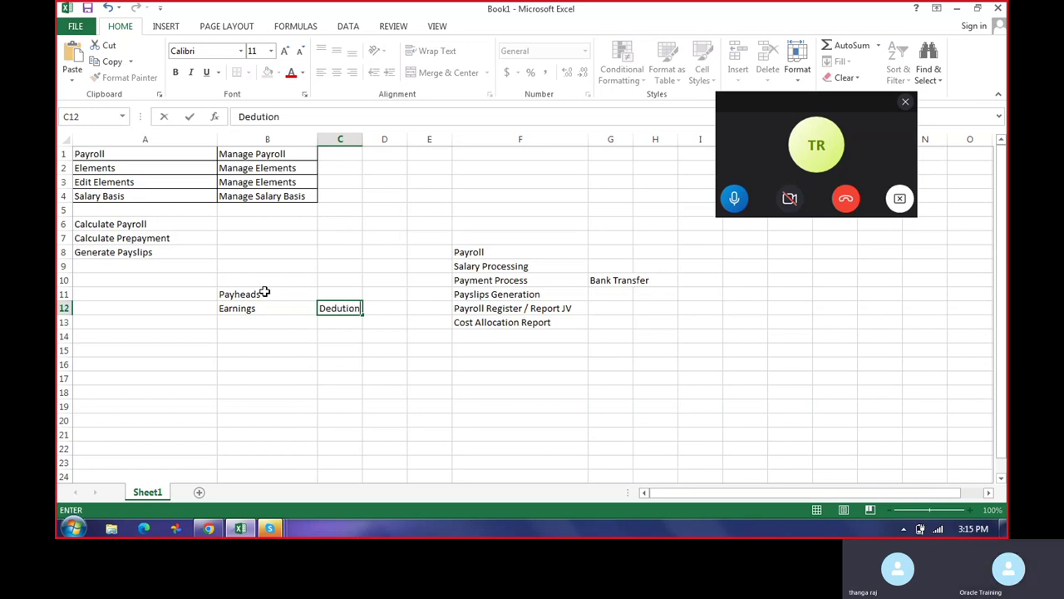
key("Return")
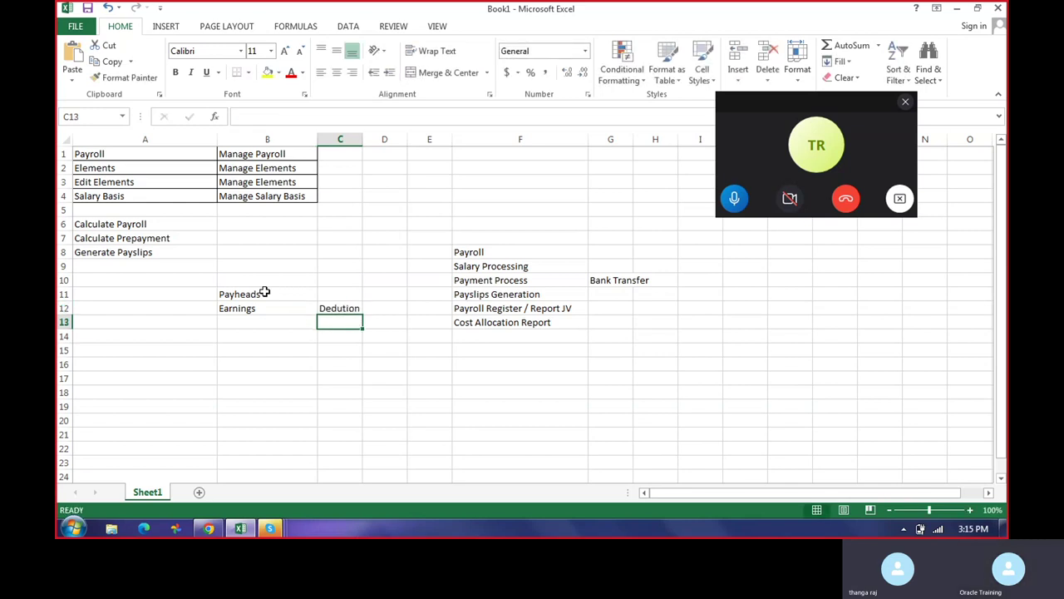
- Enter the column heading "Elements" in cell A12, in the same row as Earnings
key("Left")
key("Left")
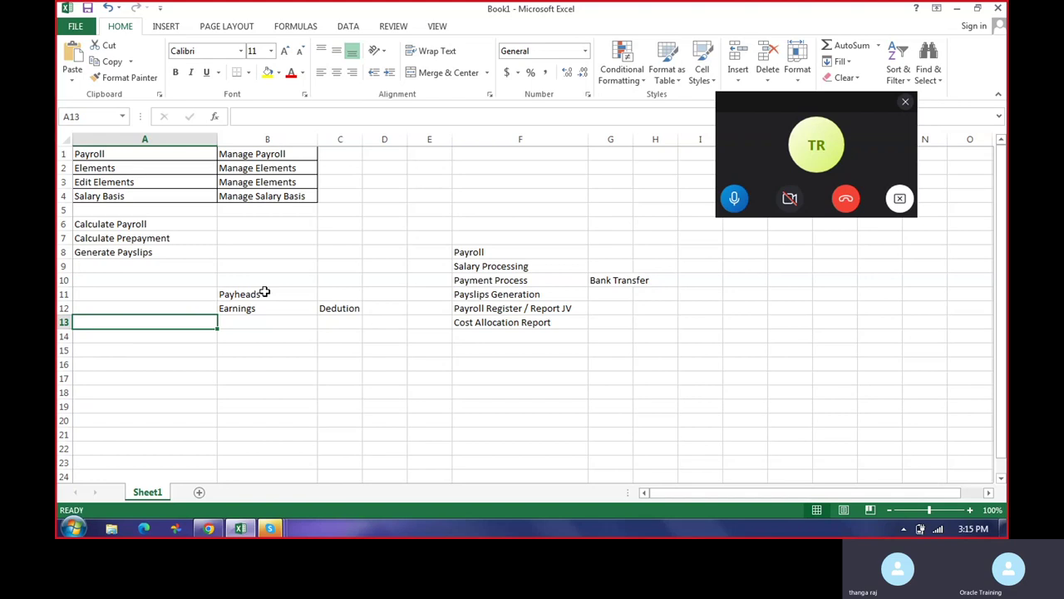
key("Up")
type("Elemen")
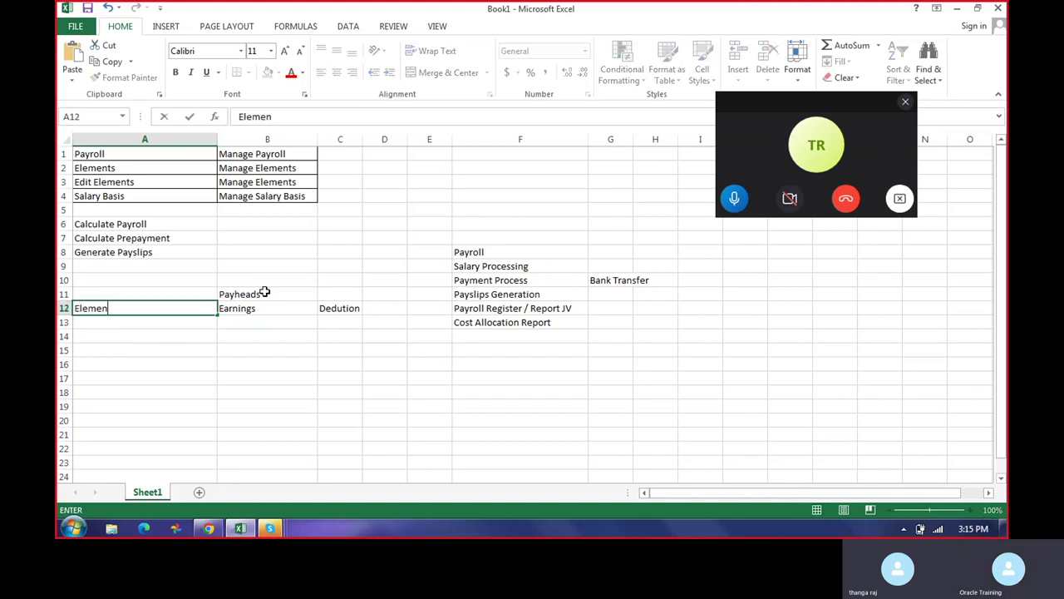
type("ts")
key("Return")
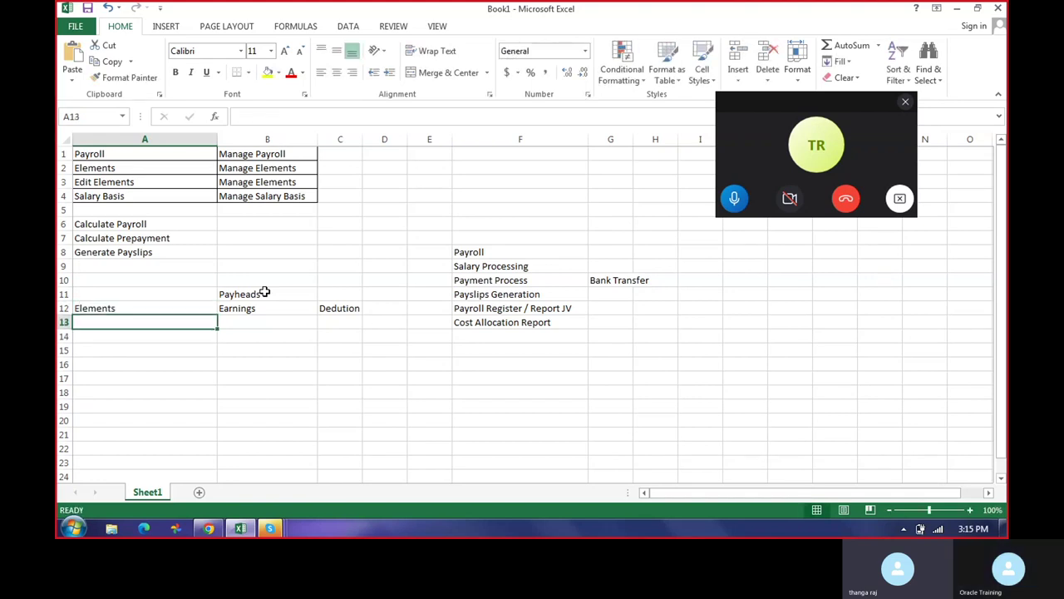
- List the elements "Bas", "HR", "Spl All" and "Other All" in cells A13:A16 under the Elements heading
type("Bas")
key("Return")
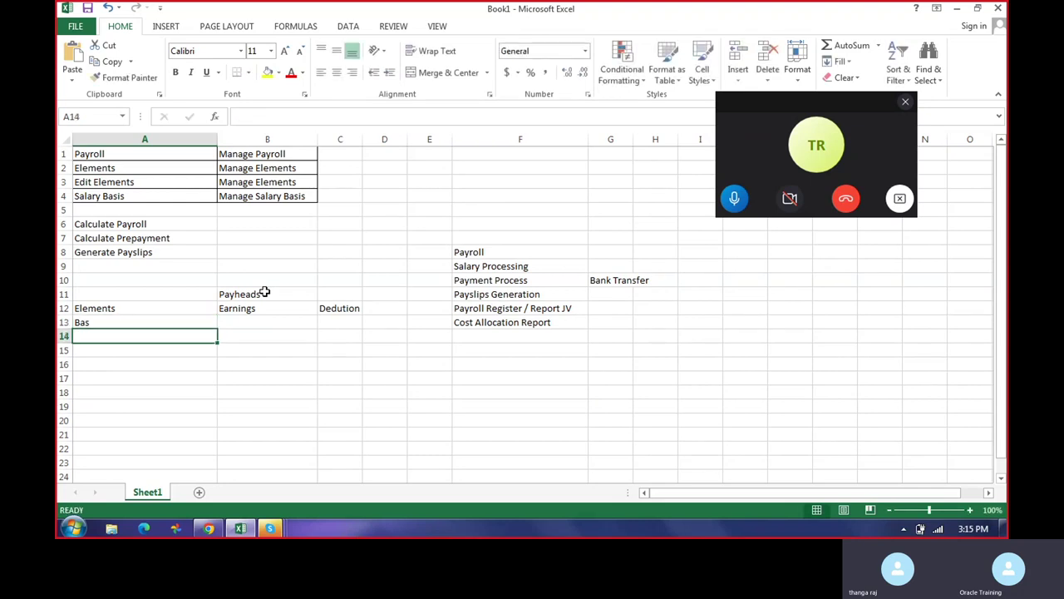
type("HR")
key("ctrl+Return")
key("Down")
type("S")
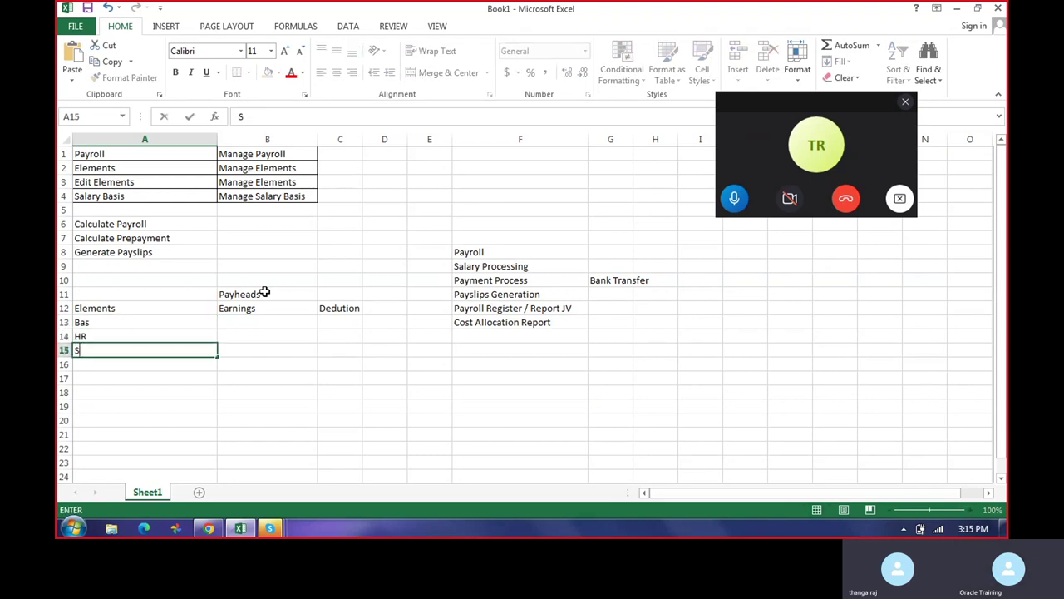
type("pl All")
key("Return")
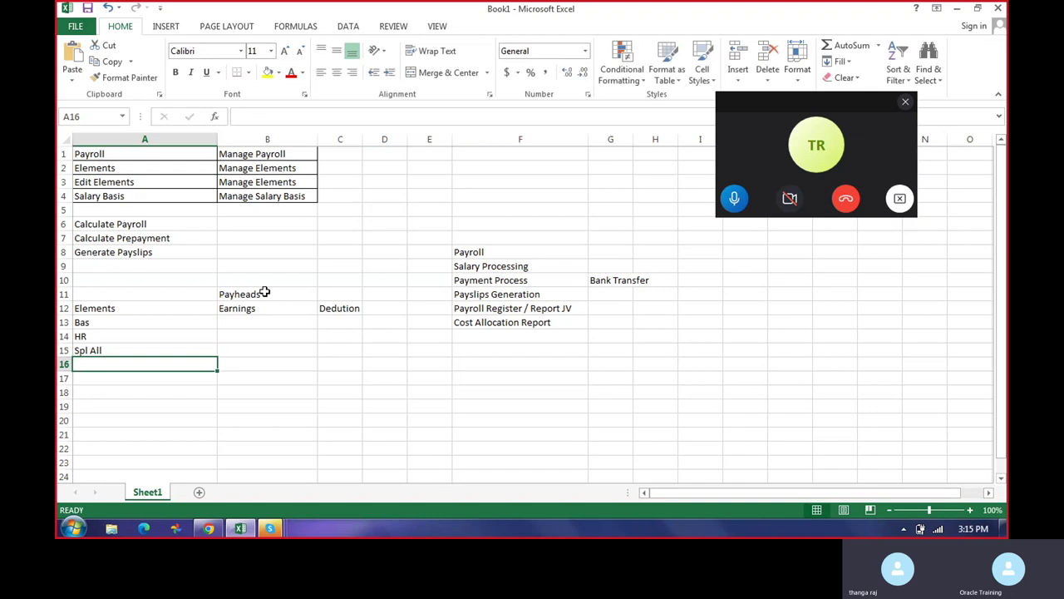
type("Other")
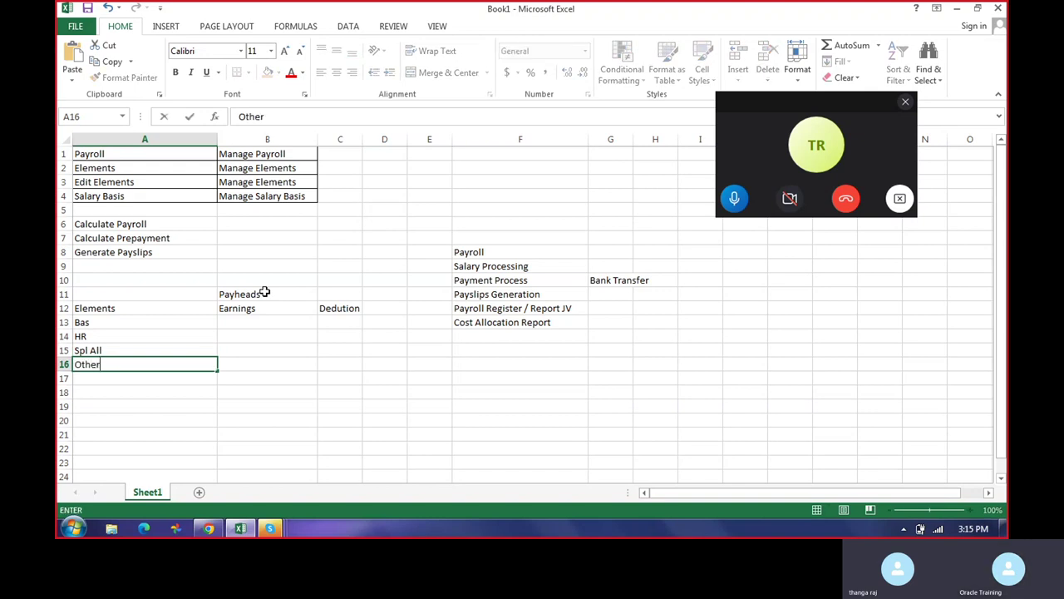
type(" All")
key("Return")
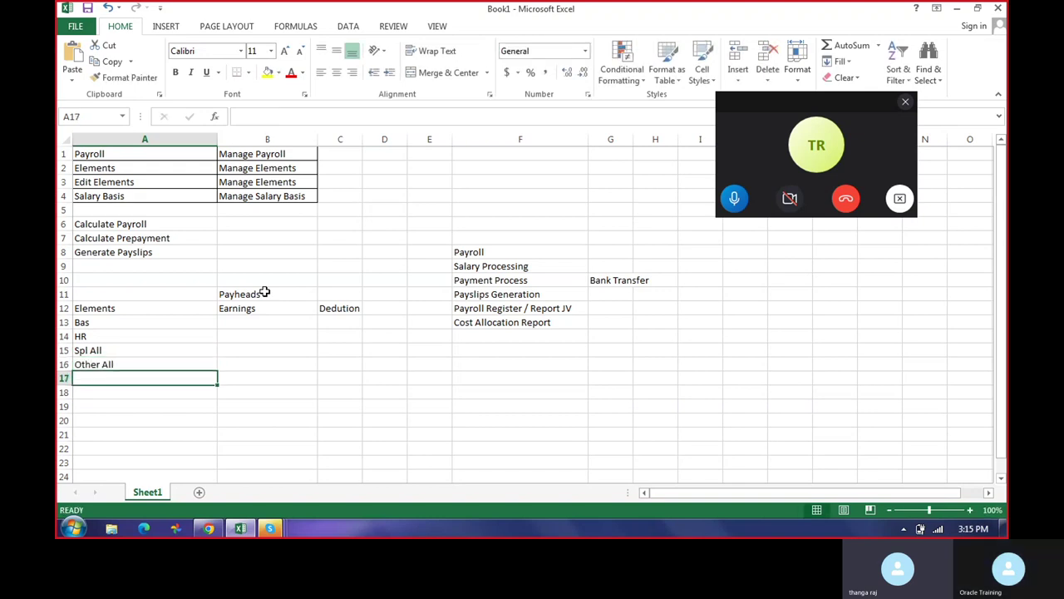
- Add "Employer PF" in cell A17 and "Insurance" in cell A18 of the elements list
type("Emplo")
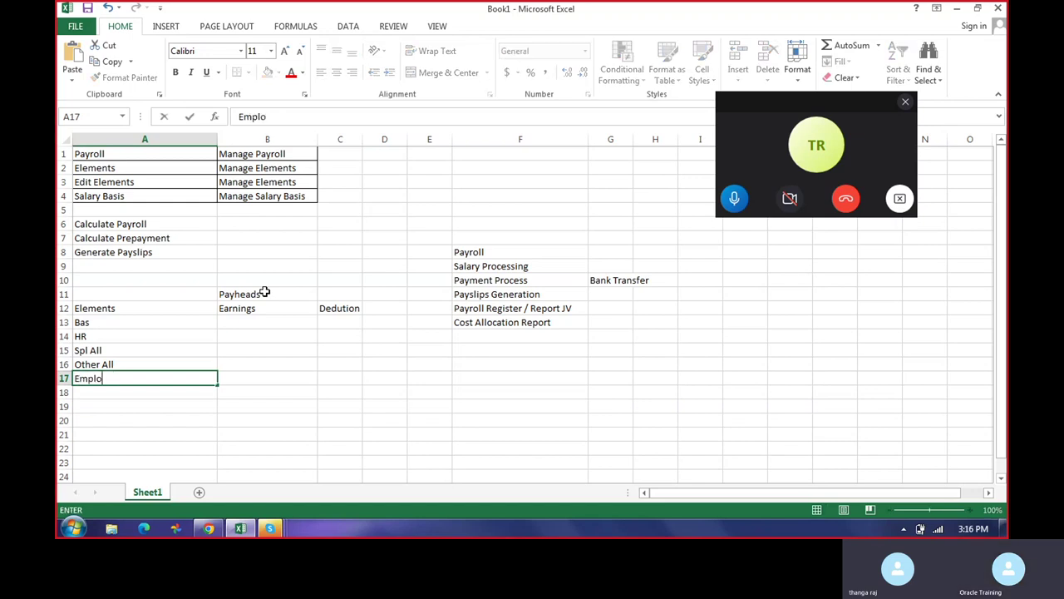
type("yer PF")
key("Return")
type("In")
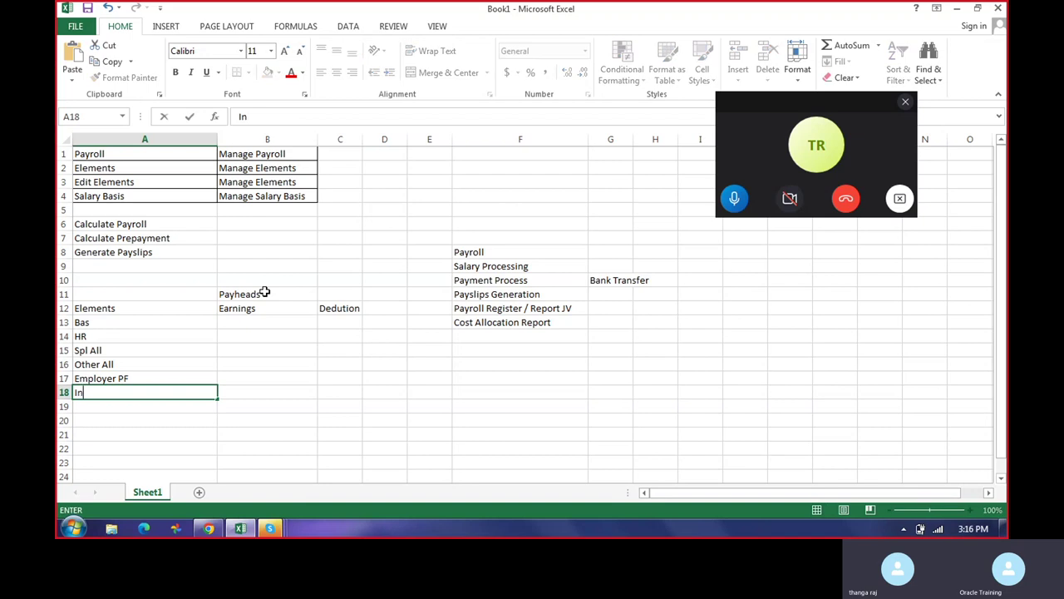
type("surance")
key("Return")
- Look over the elements list in column A against the Earnings and Dedution columns
key("Up")
key("Up")
key("Up")
key("Up")
key("Up")
key("Up")
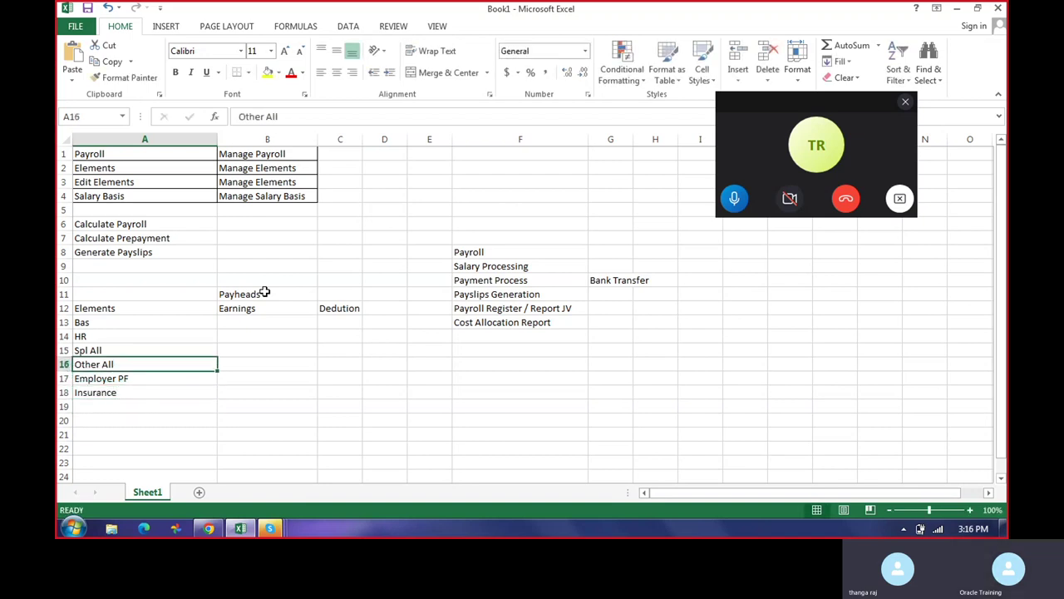
key("Right")
key("Right")
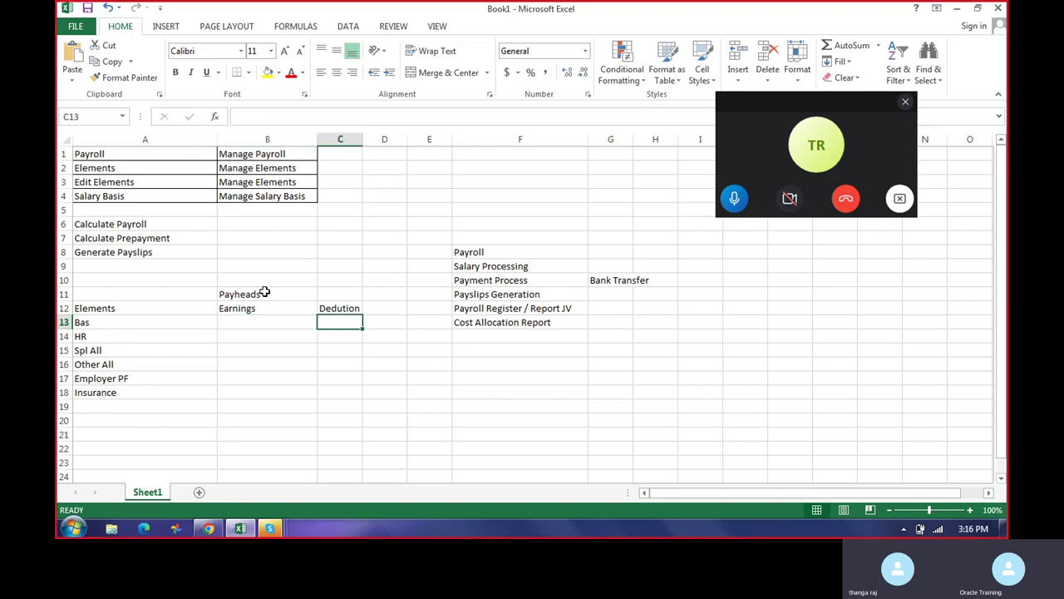
key("Left")
key("Left")
- Replace the Insurance entry in cell A18 with "Employer ESI"
key("Down")
key("Down")
key("Down")
key("Down")
key("Down")
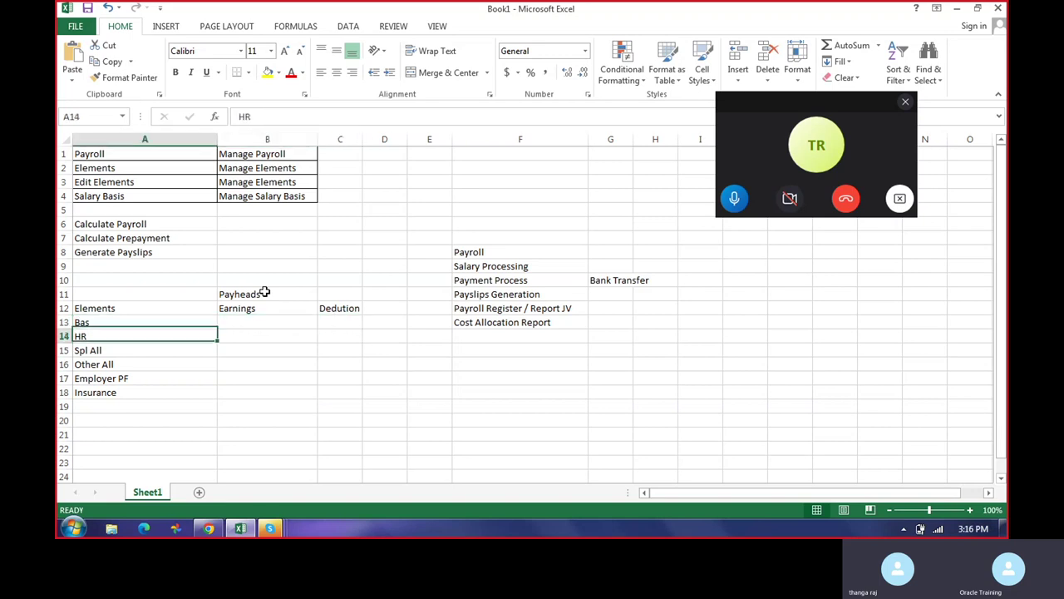
type("Cmp")
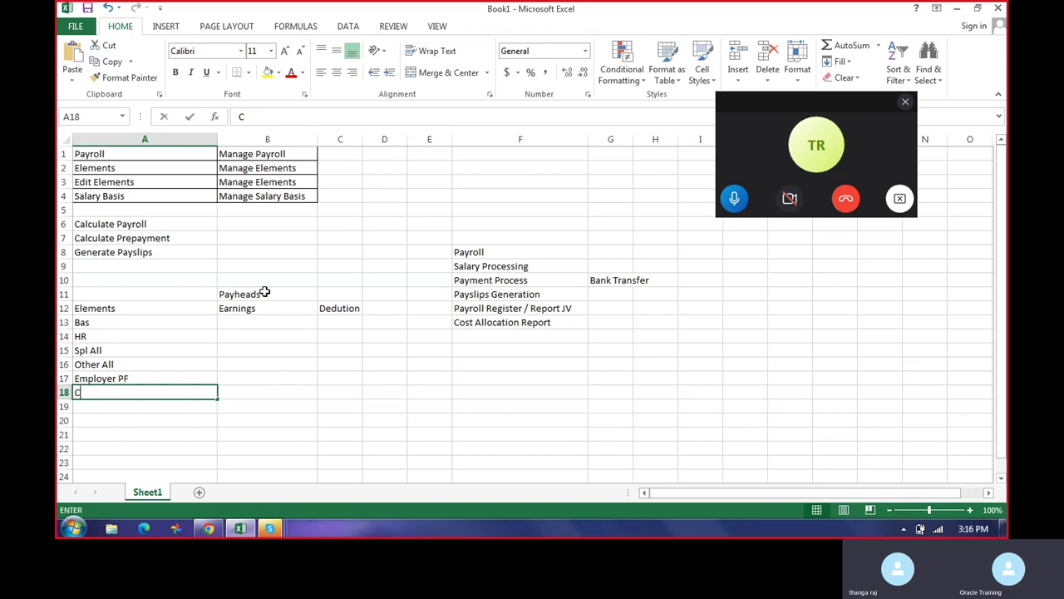
key("BackSpace")
key("BackSpace")
key("BackSpace")
type("Em")
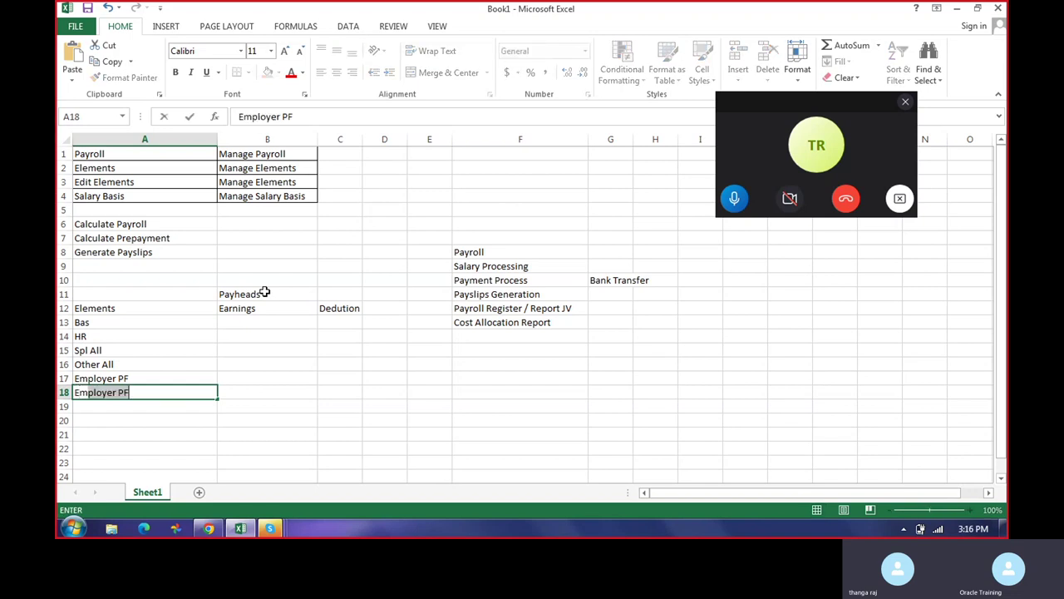
type("ployer ")
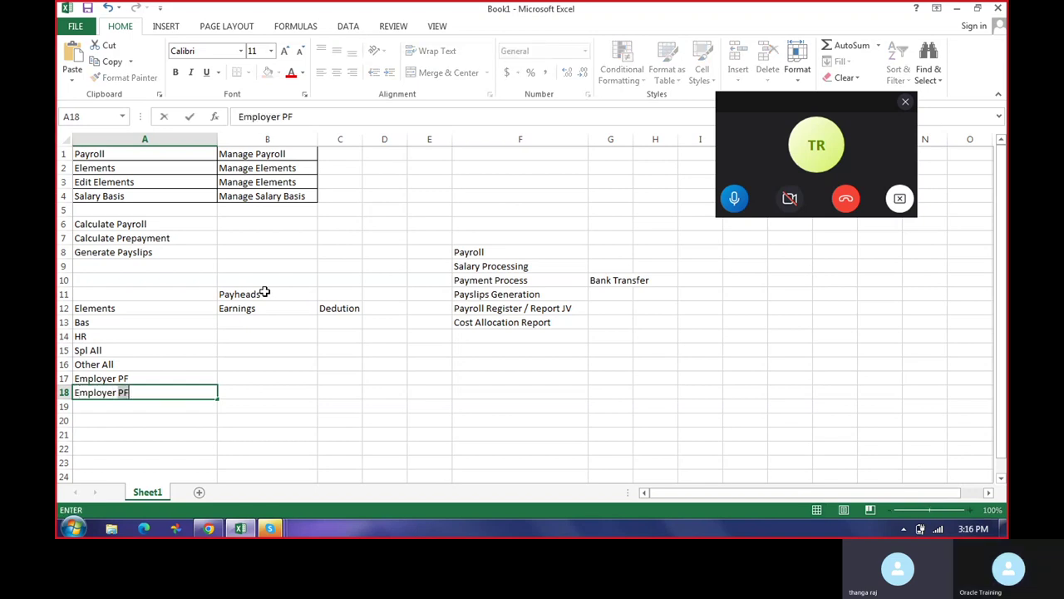
type("ESI")
key("Return")
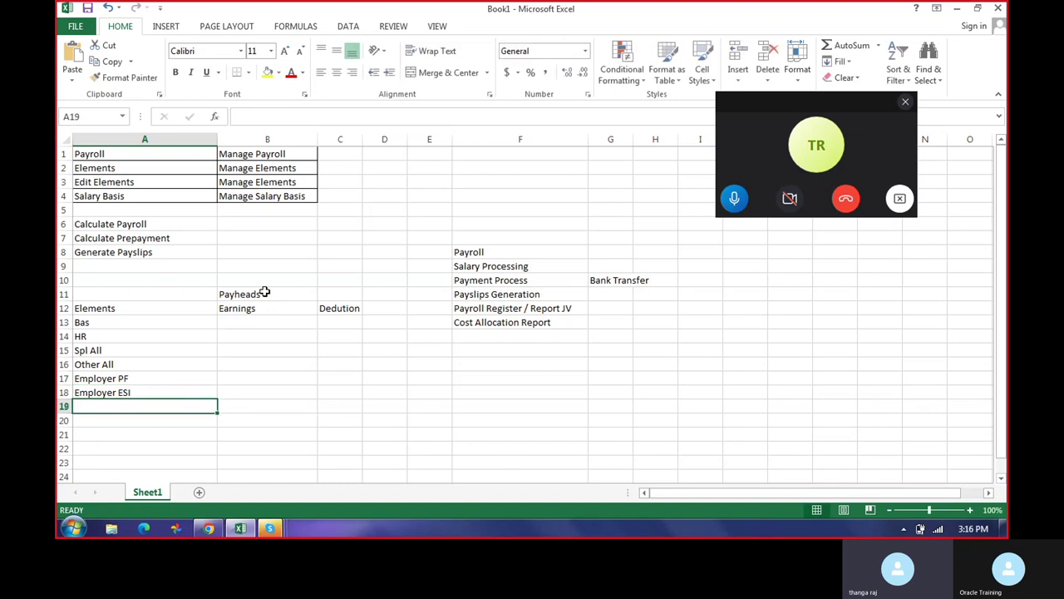
- Add "Health Insurance" in cell A19, at the end of the elements list
type("In")
key("BackSpace")
type("Hea")
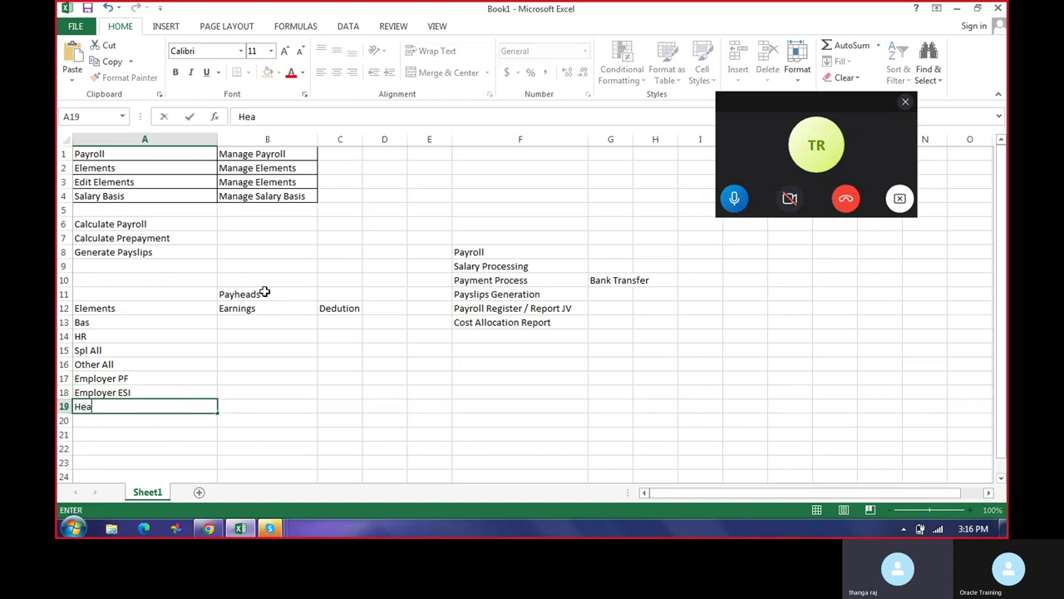
type("lth Insurance")
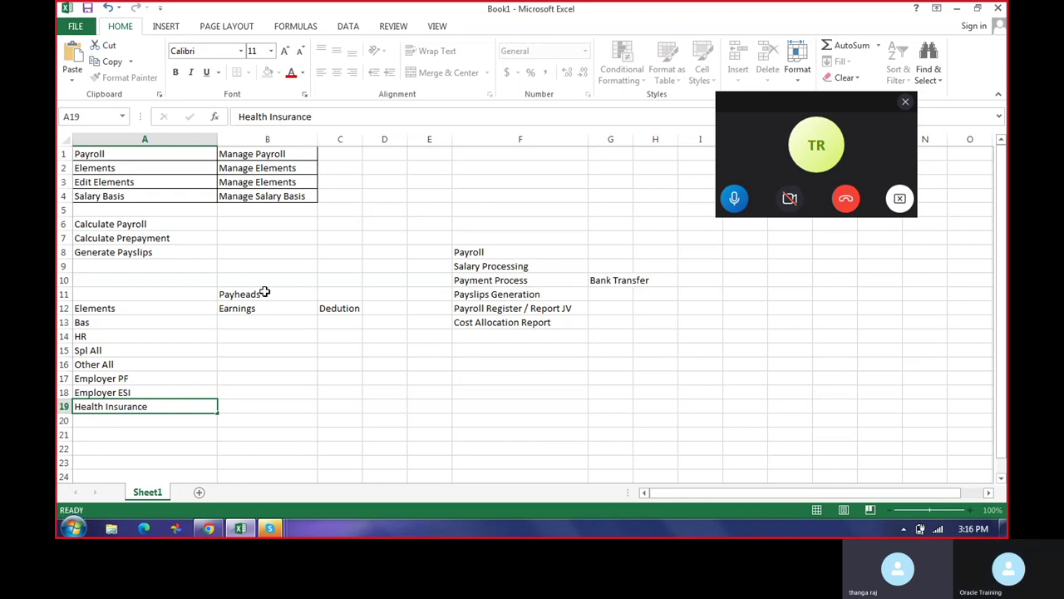
key("Return")
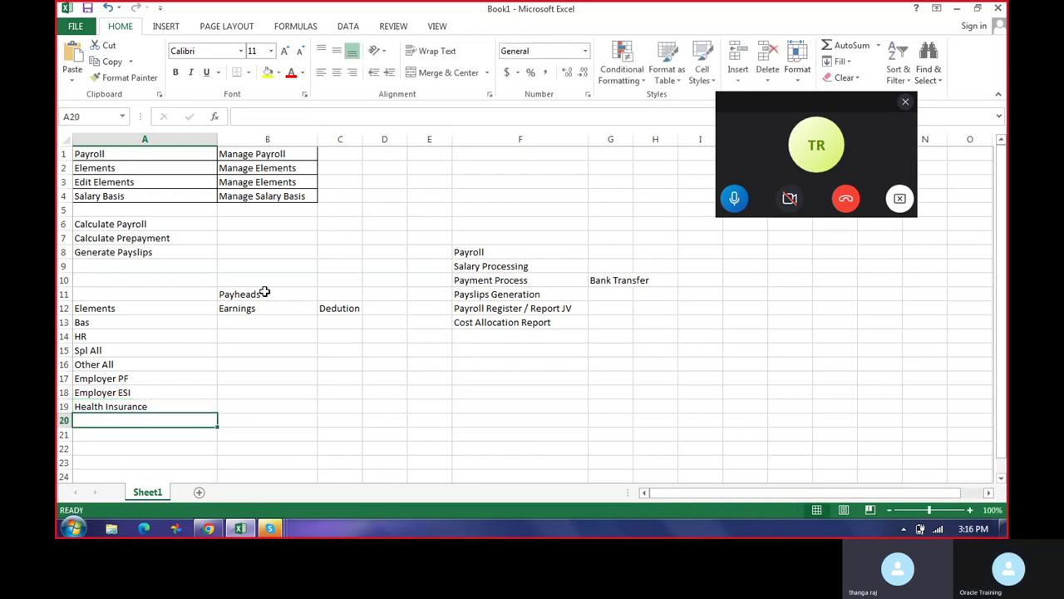
- Review the elements in A13:A19 one by one, from Health Insurance back to Bas
key("Up")
key("Up")
key("Up")
key("Up")
key("Up")
key("Up")
key("Up")
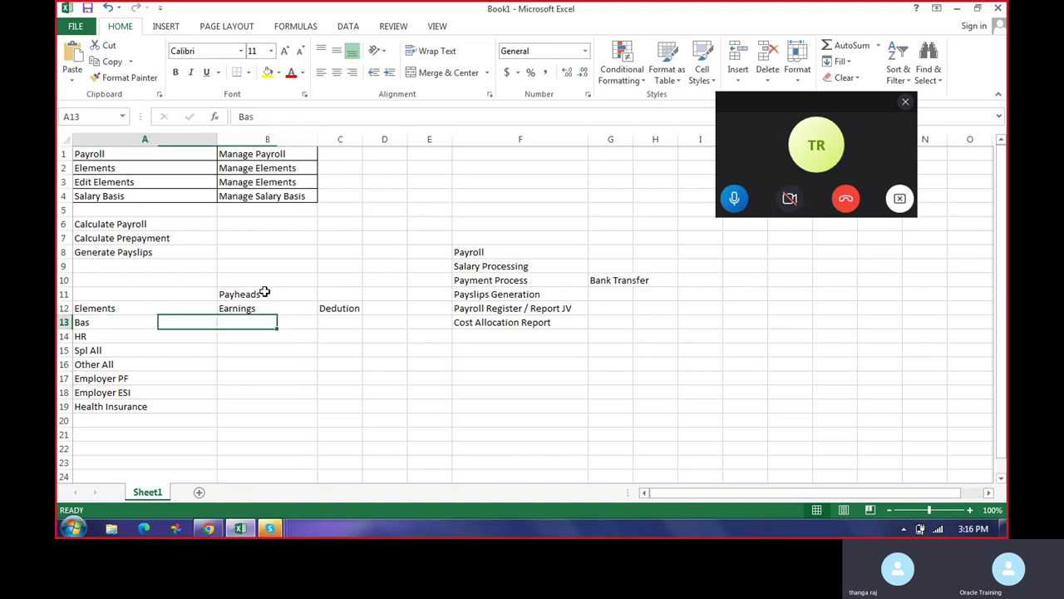
key("Up")
key("Down")
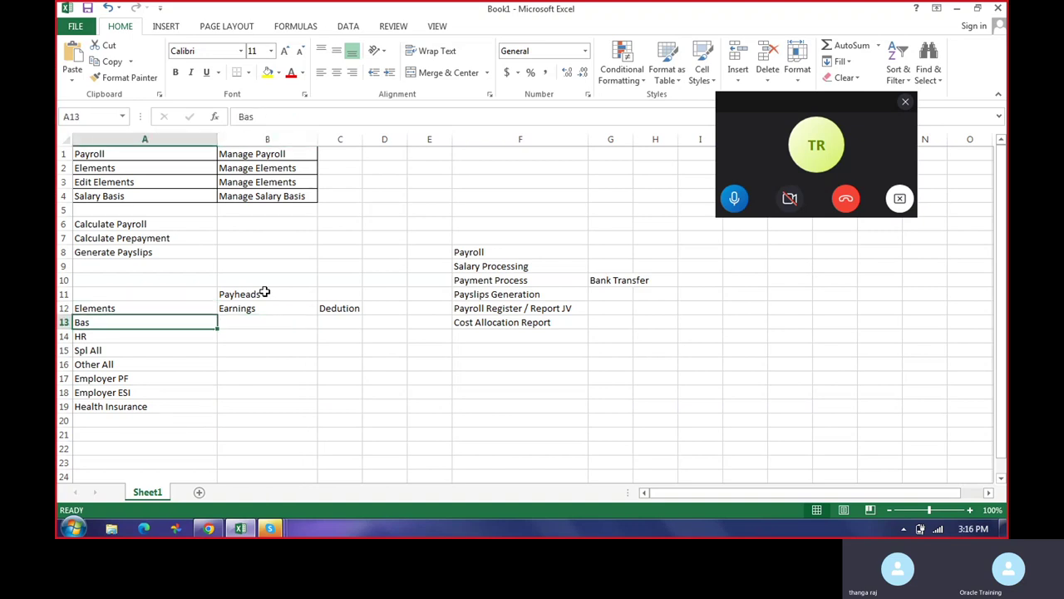
key("Right")
key("Left")
key("Right")
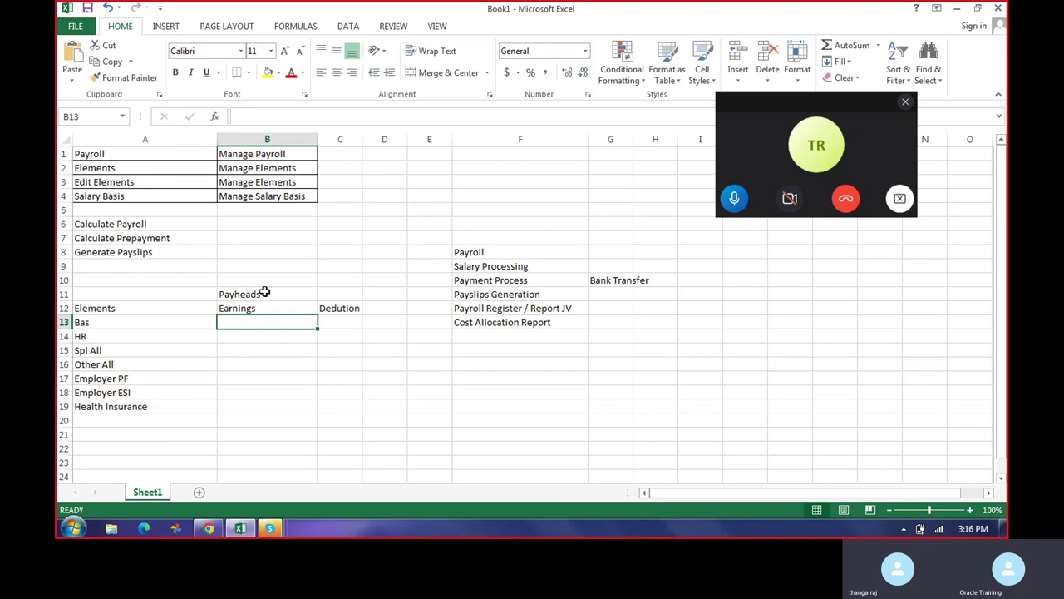
type("5")
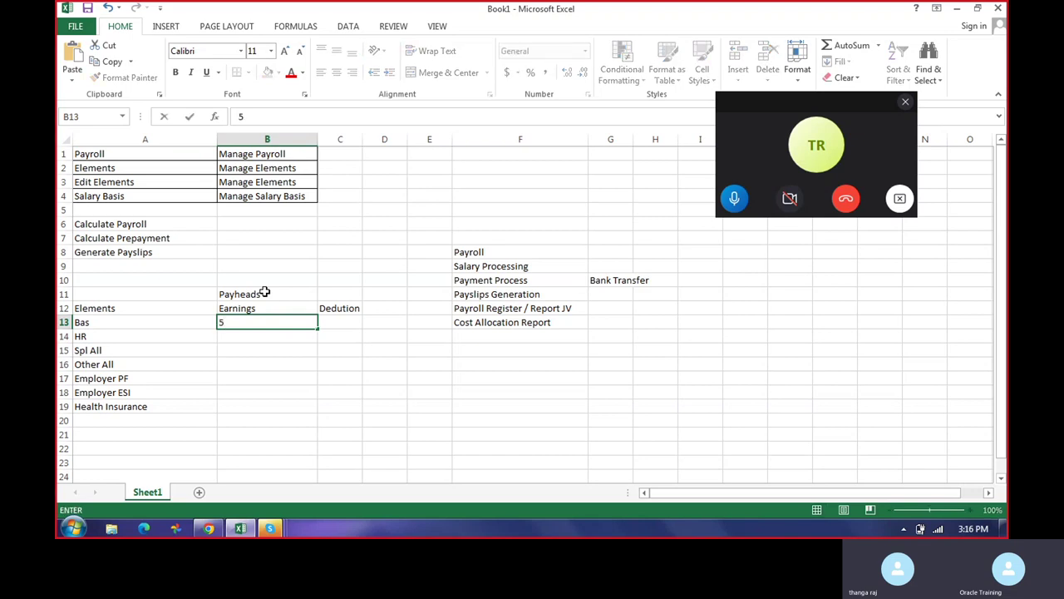
key("BackSpace")
- Enter the label "CTC" in cell A10 and the amount 500000 in cell B10
key("Up")
key("Up")
key("Up")
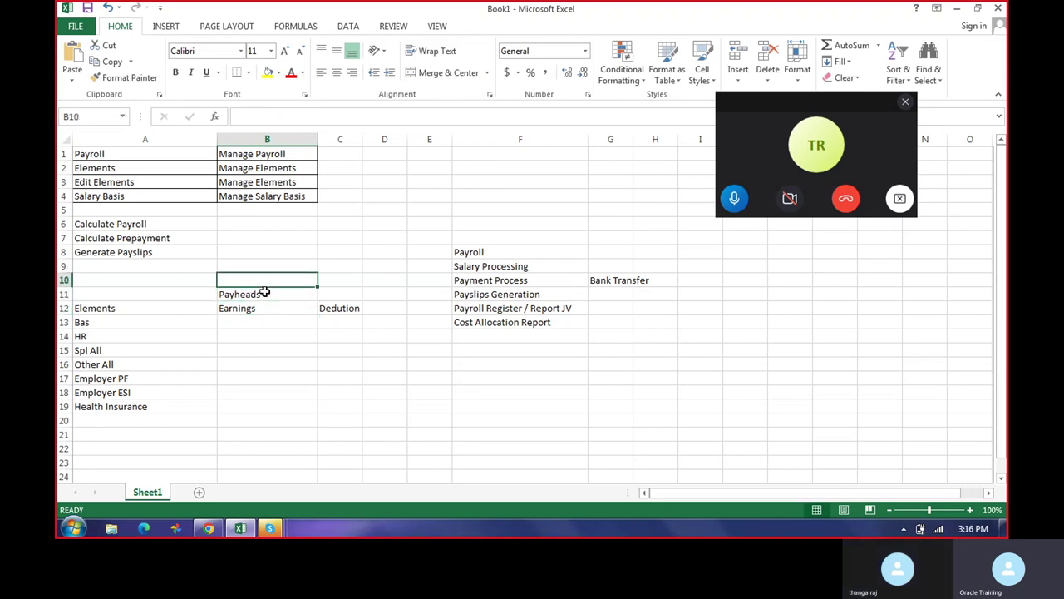
key("Left")
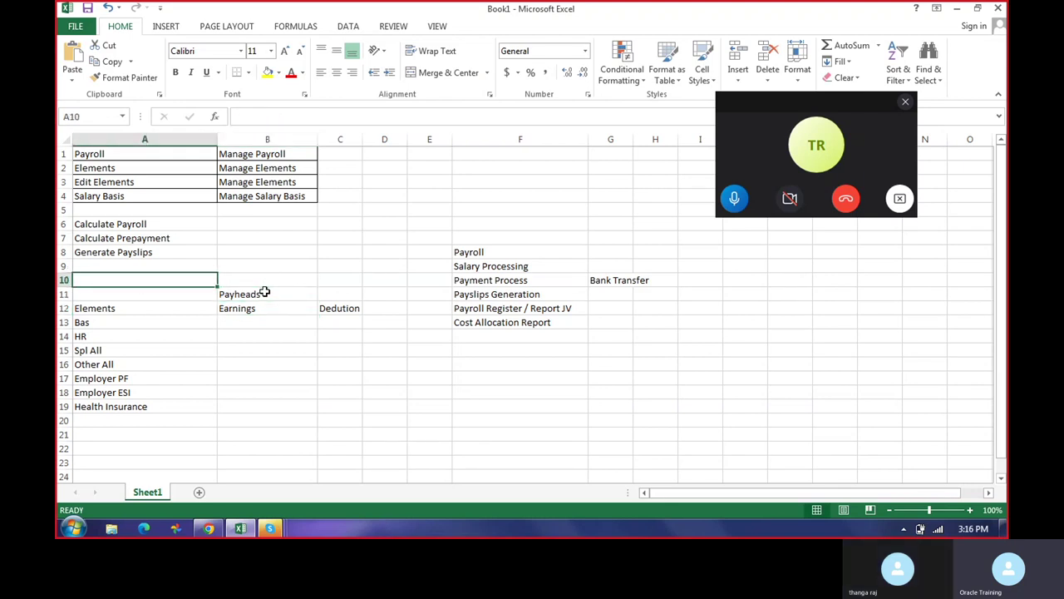
type("CTC")
key("Tab")
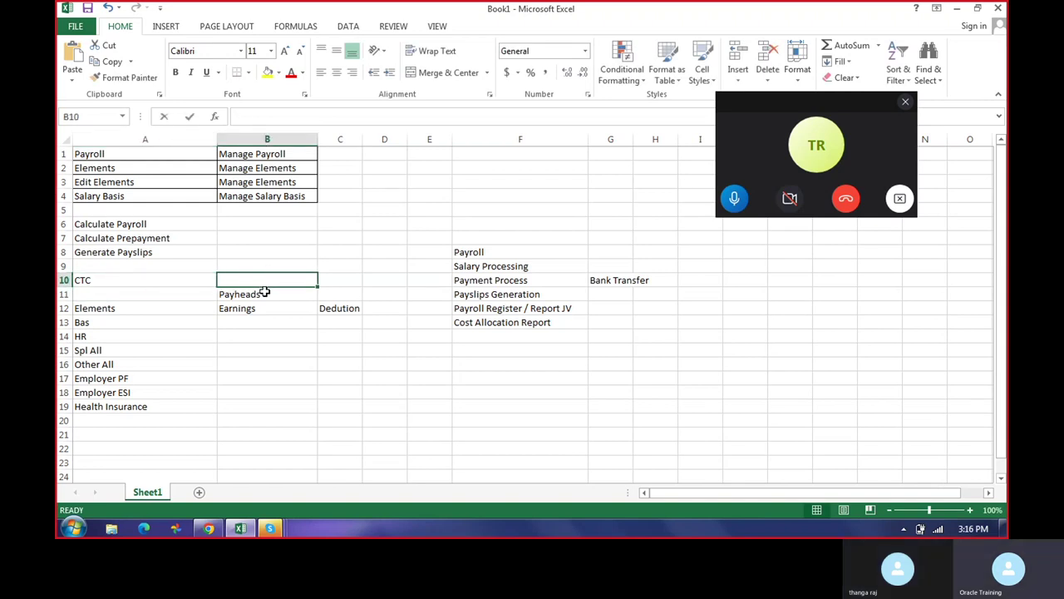
type("50000")
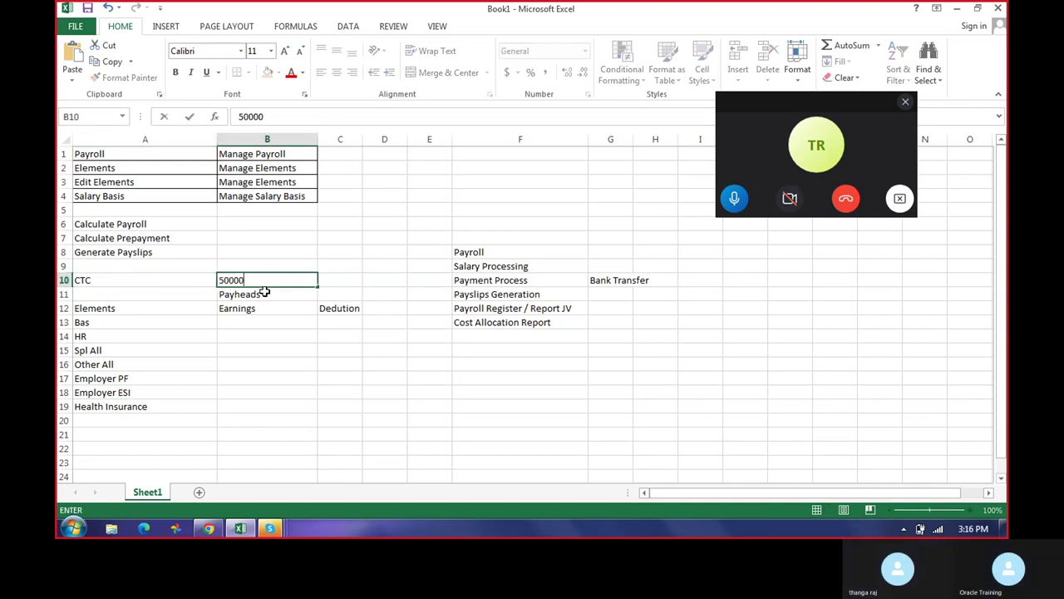
type("00")
key("BackSpace")
key("Down")
key("Down")
key("Down")
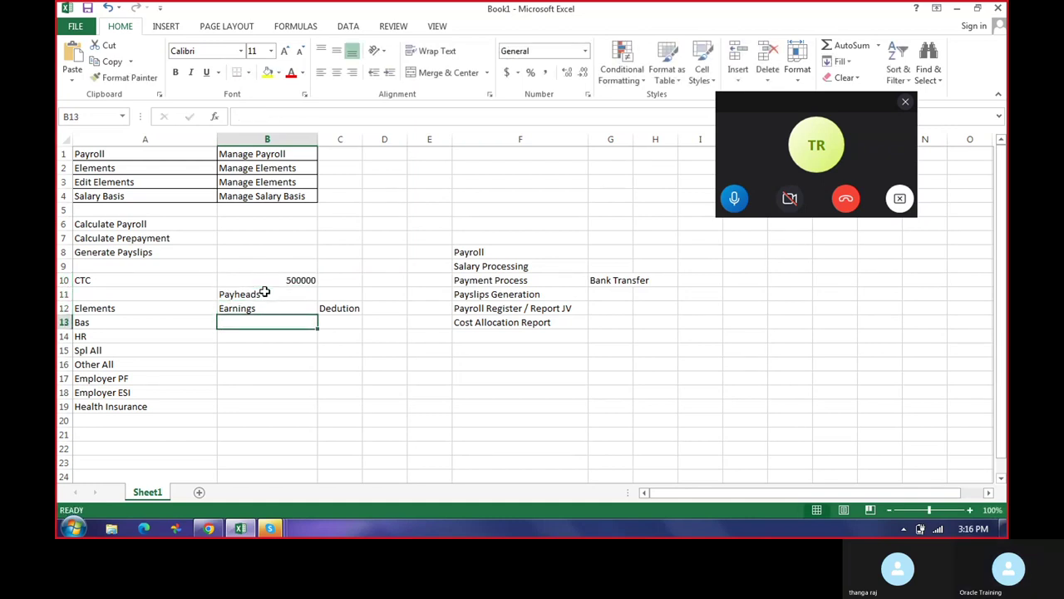
- Enter the heading "Per Annual" in cell B9, above the CTC amount
key("Up")
key("Up")
key("Up")
key("Up")
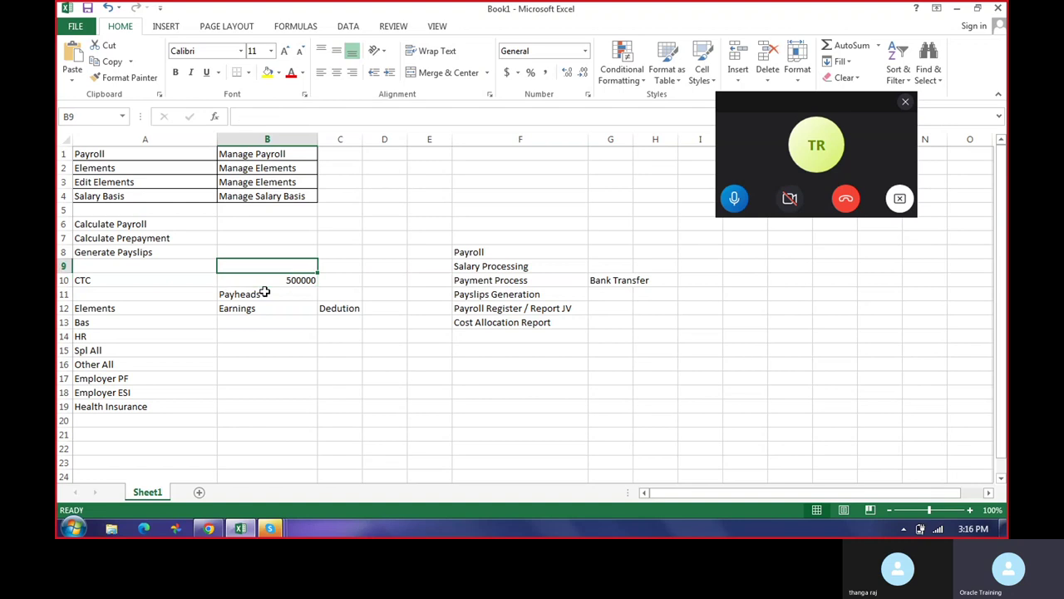
type("Per Ann")
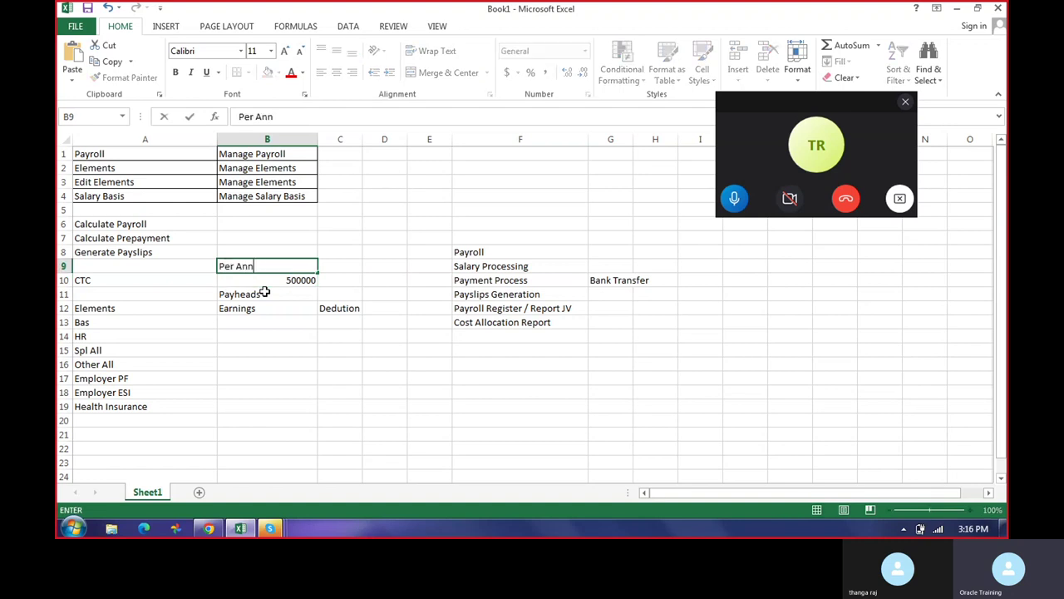
type("ual")
key("Down")
- Try to calculate the Bas earnings in B13 as 50% of the CTC amount in B10
key("Down")
key("Down")
key("Down")
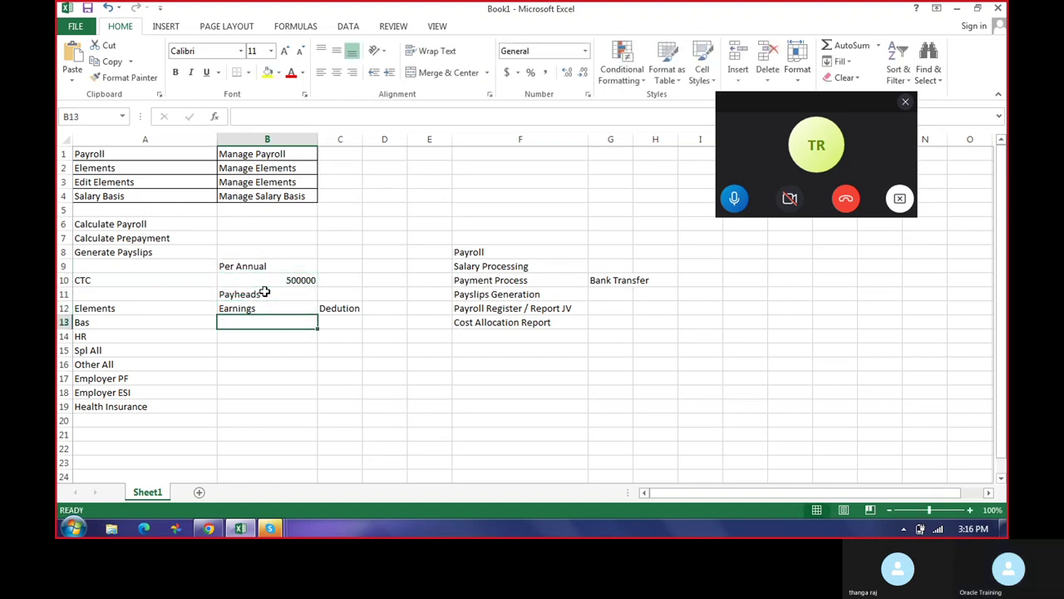
type("=")
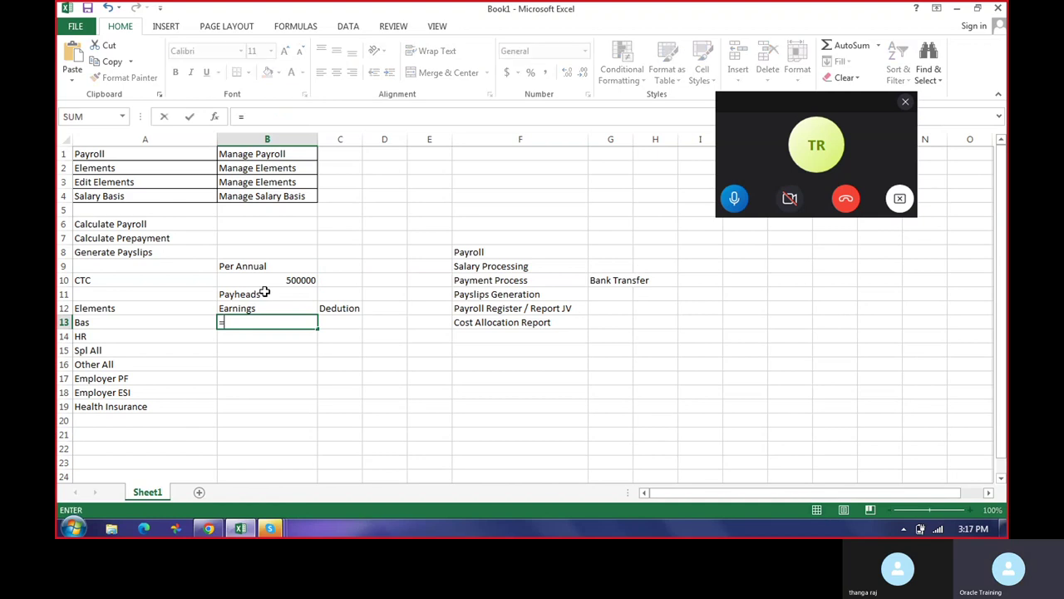
key("Up")
key("Up")
key("Up")
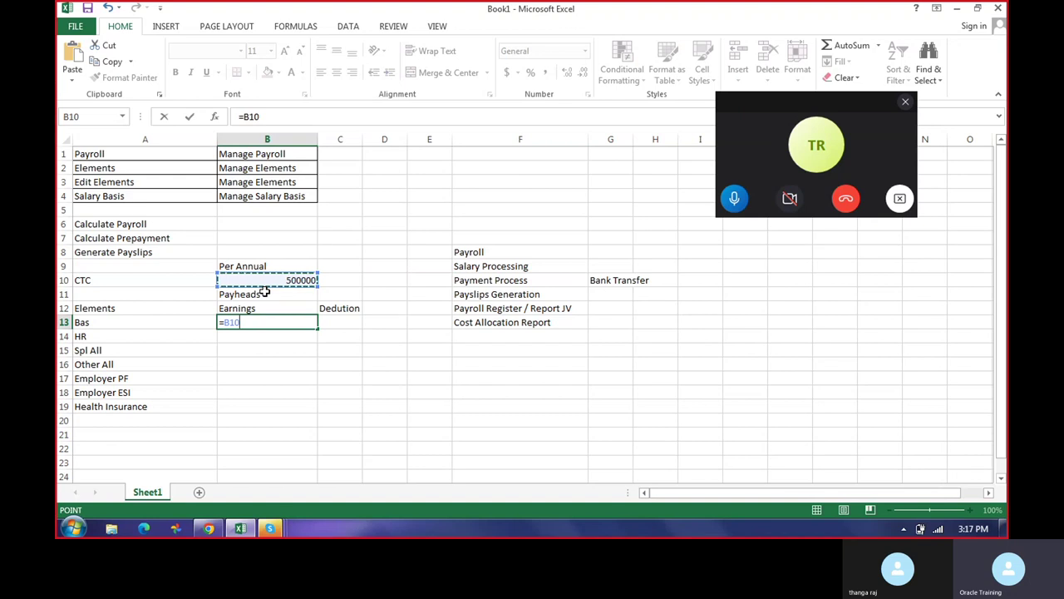
type("/")
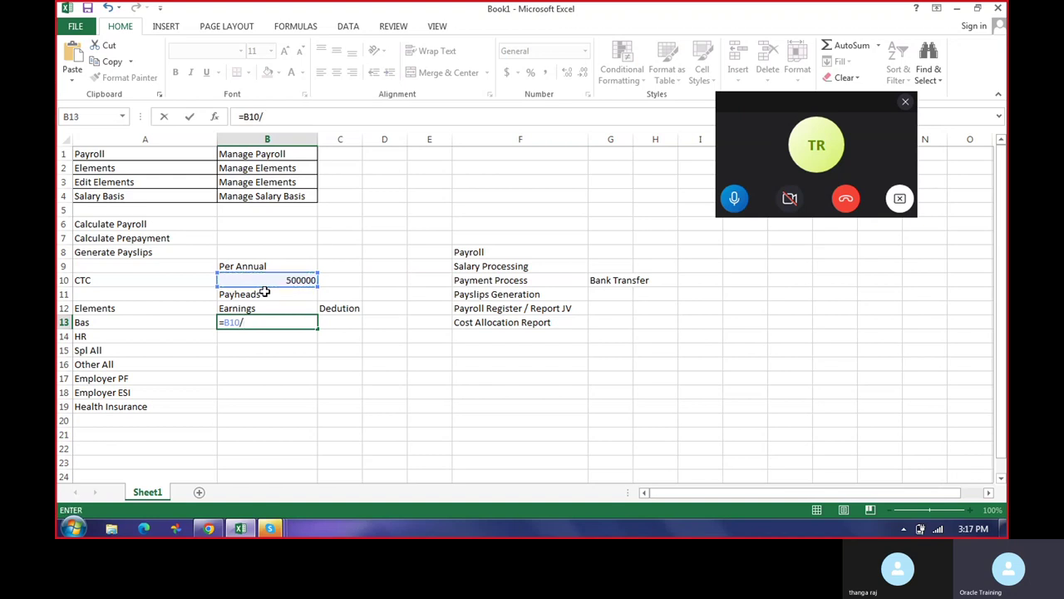
type("50")
key("BackSpace")
key("BackSpace")
key("BackSpace")
type("850")
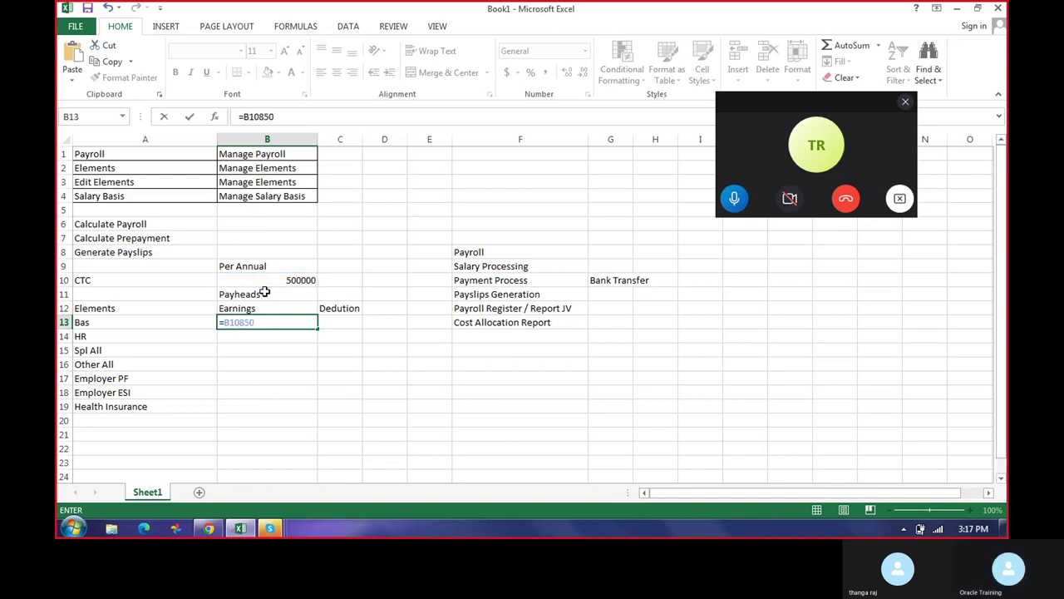
type("%")
key("ctrl+Return")
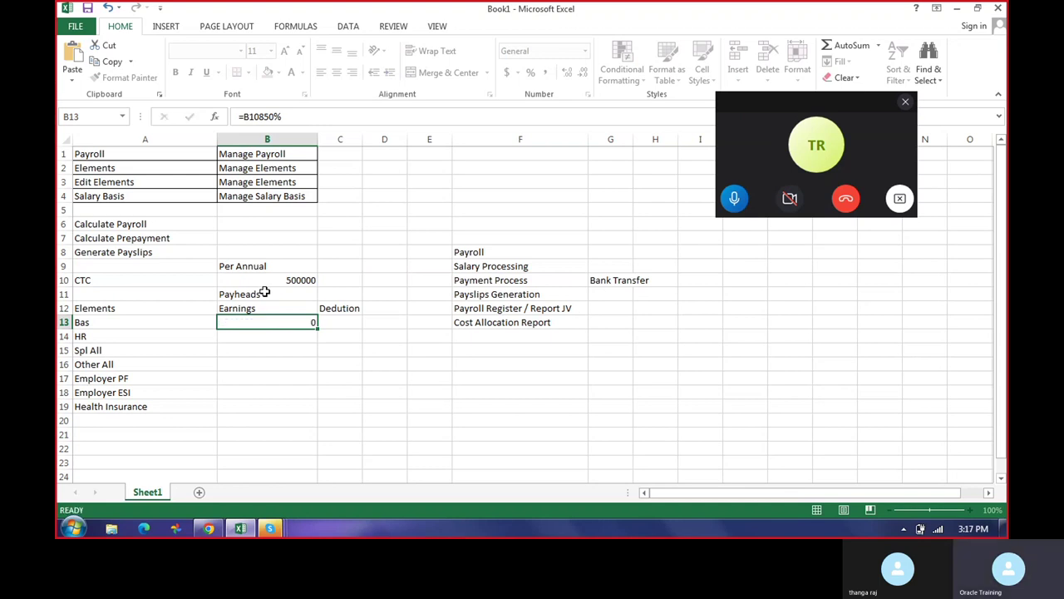
- Enter the formula =B10*50% in cell B13 for the Bas earnings
type("=")
key("Up")
key("Up")
key("Up")
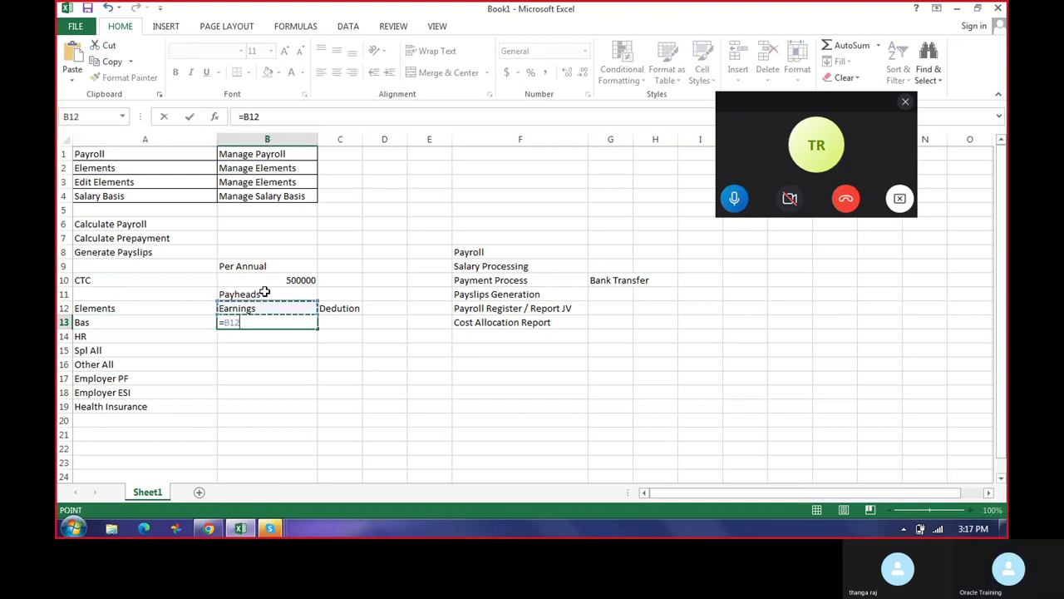
type("*")
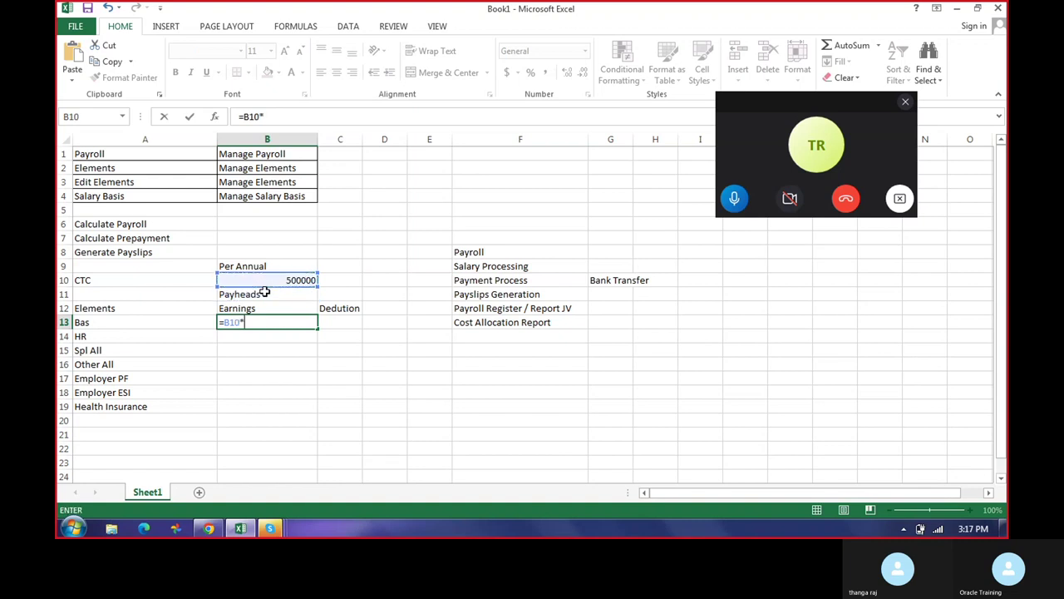
type("50%")
key("ctrl+Return")
key("Return")
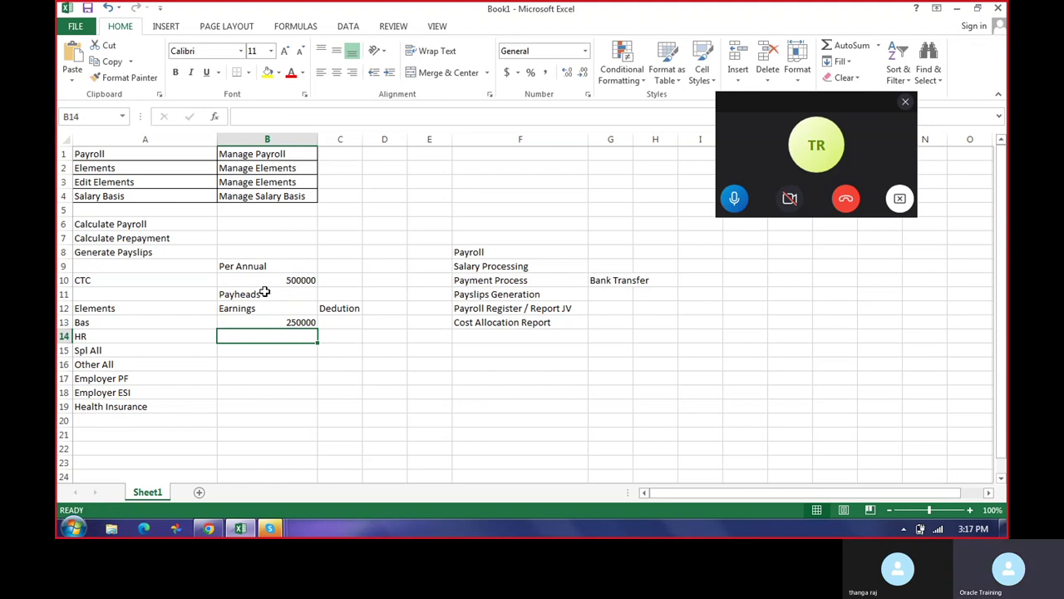
- Turn the Bas earnings in B13 into a monthly amount by extending the formula to =B10*50%/12
key("Up")
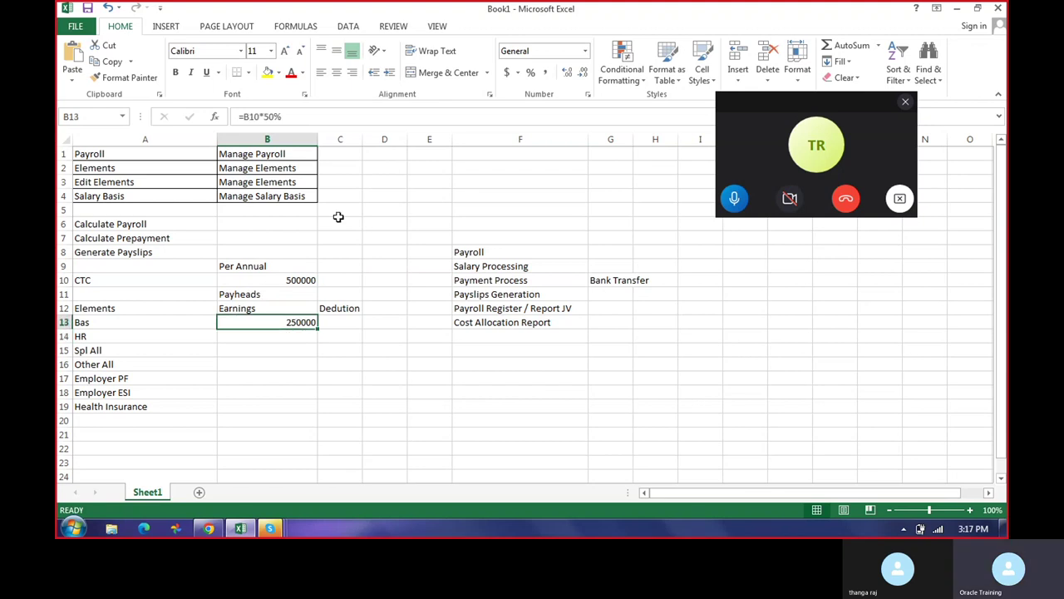
left_click(309, 115)
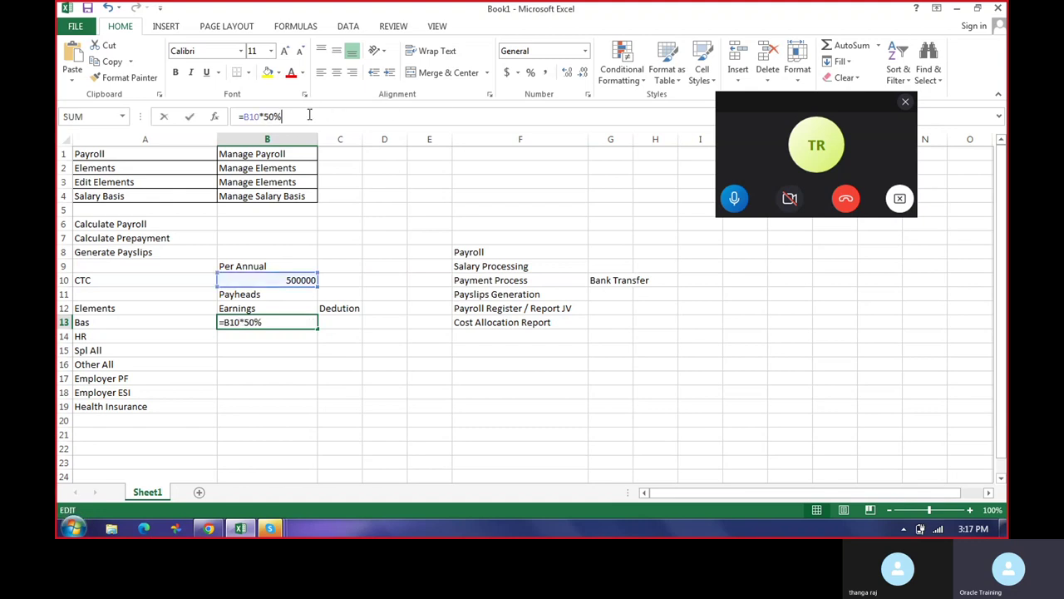
type("/12")
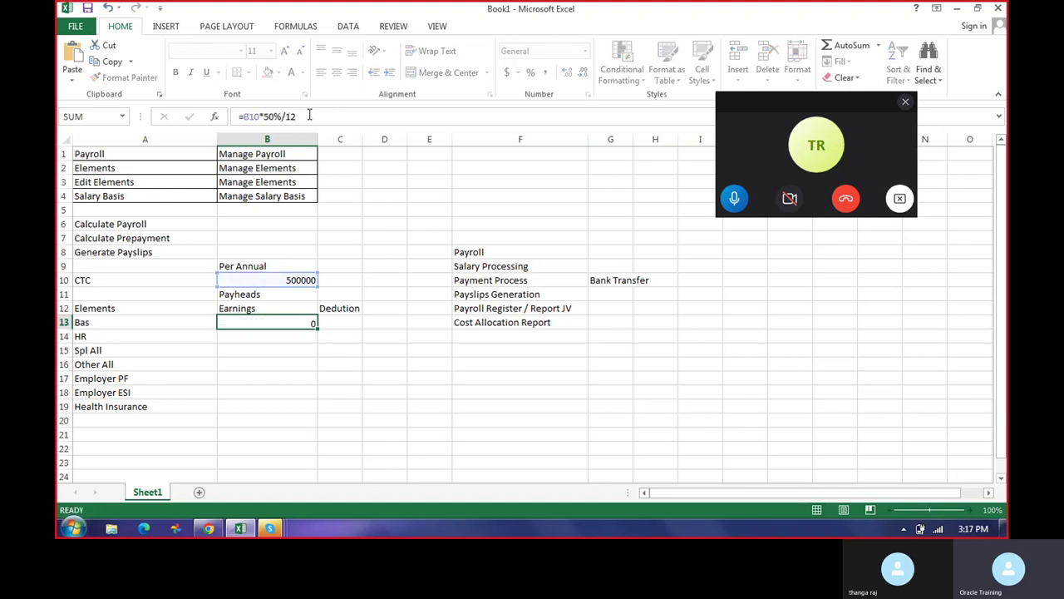
key("Return")
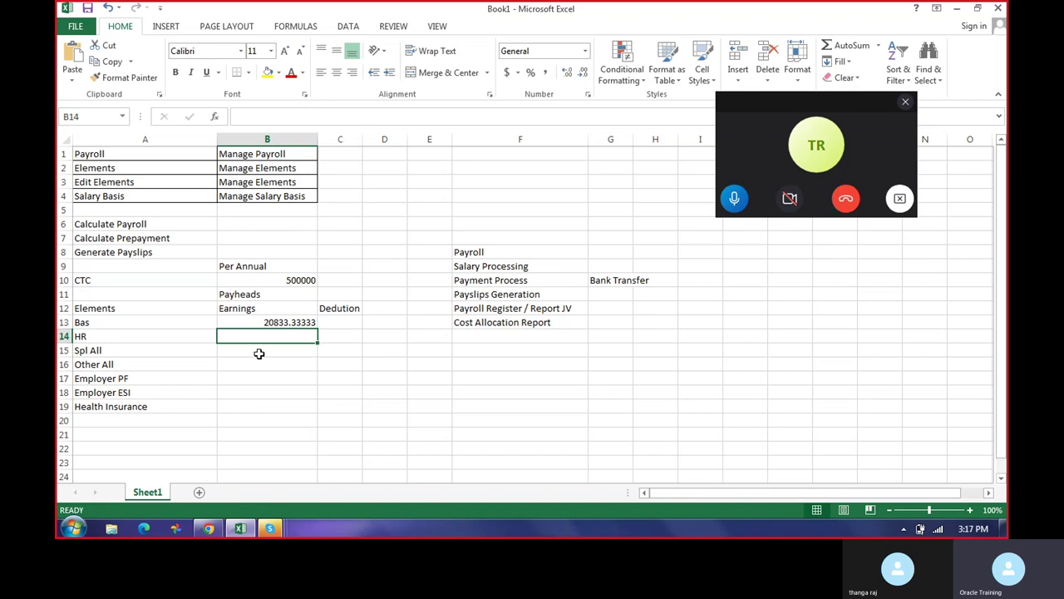
- Try to carry the Bas formula from B13 down to B14, and undo the change
left_click(295, 324)
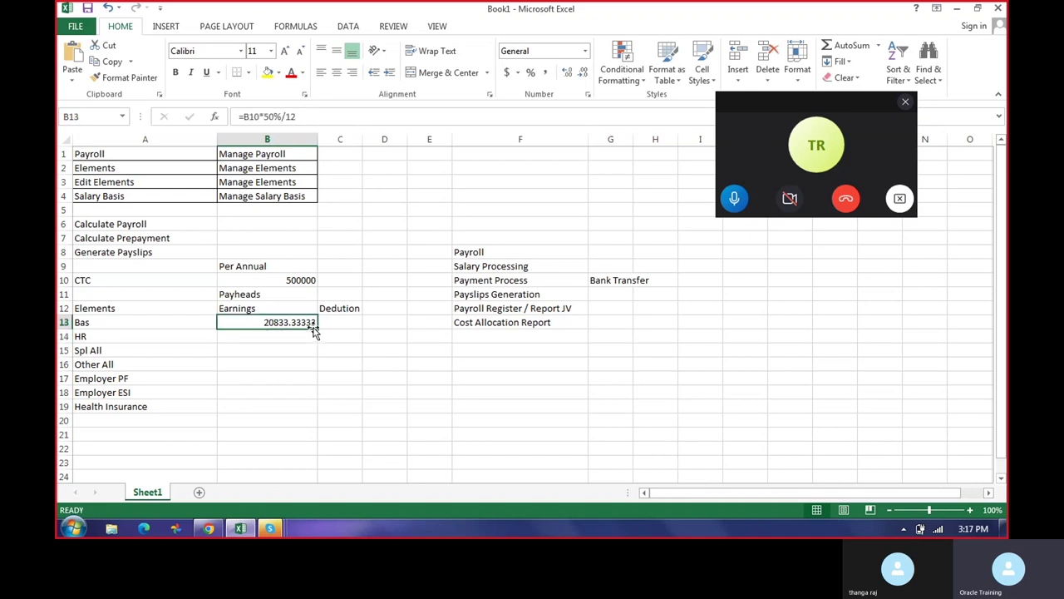
left_click_drag(313, 333, 274, 340)
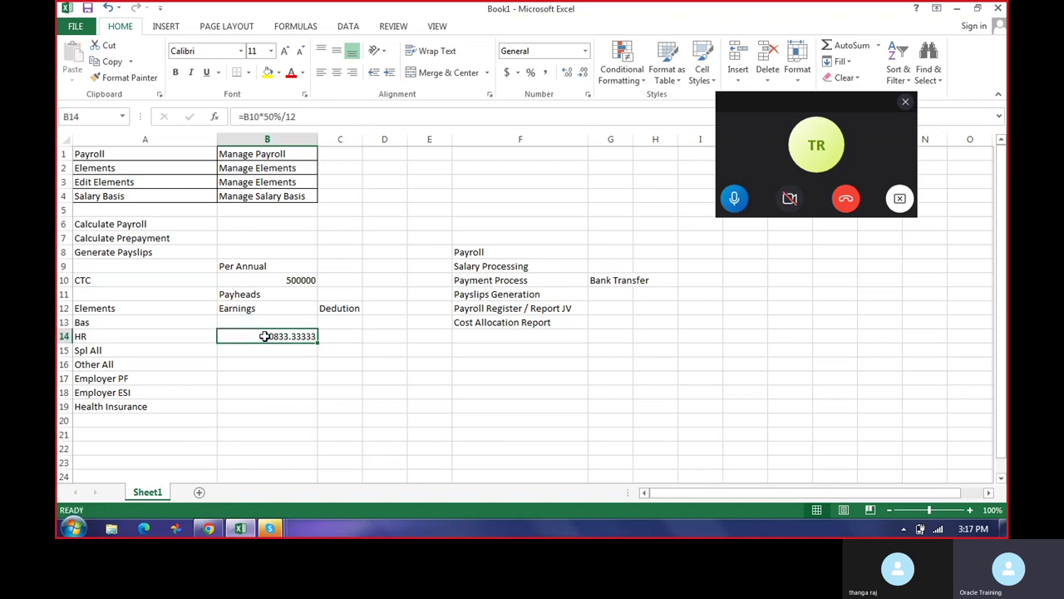
key("ctrl+z")
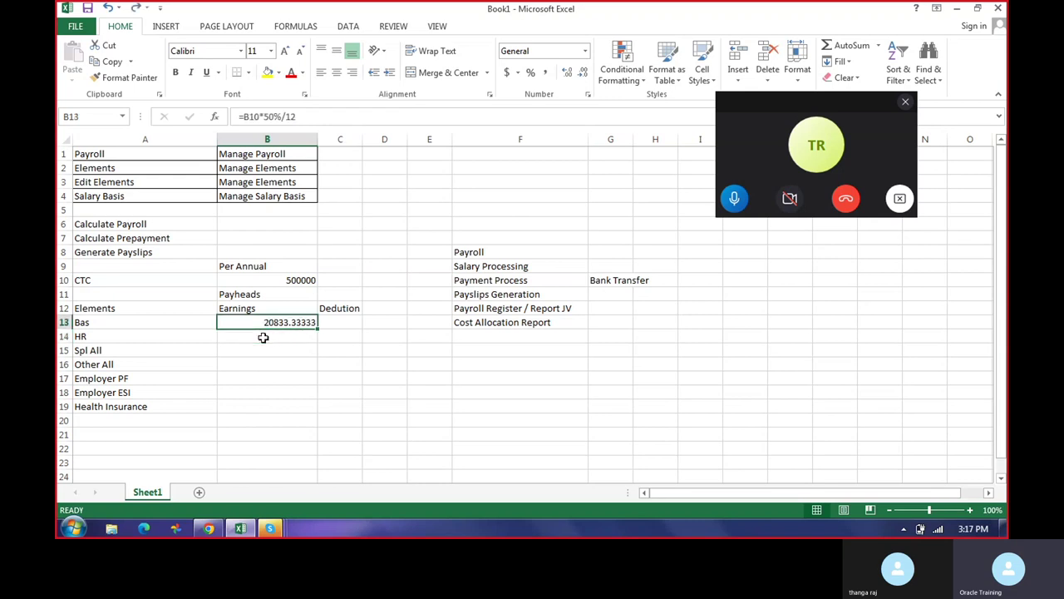
left_click(291, 337)
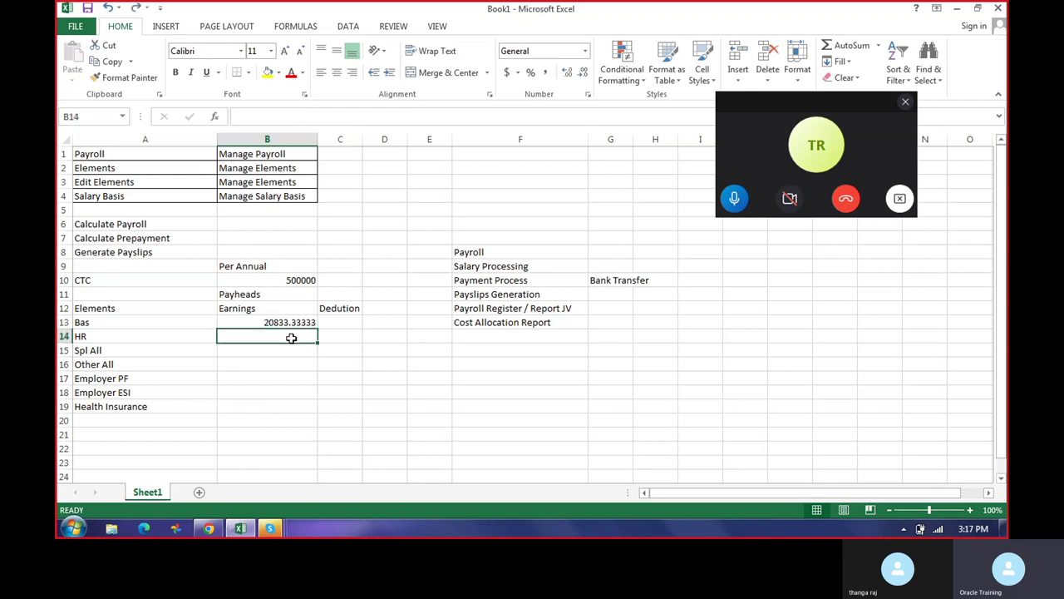
type("=")
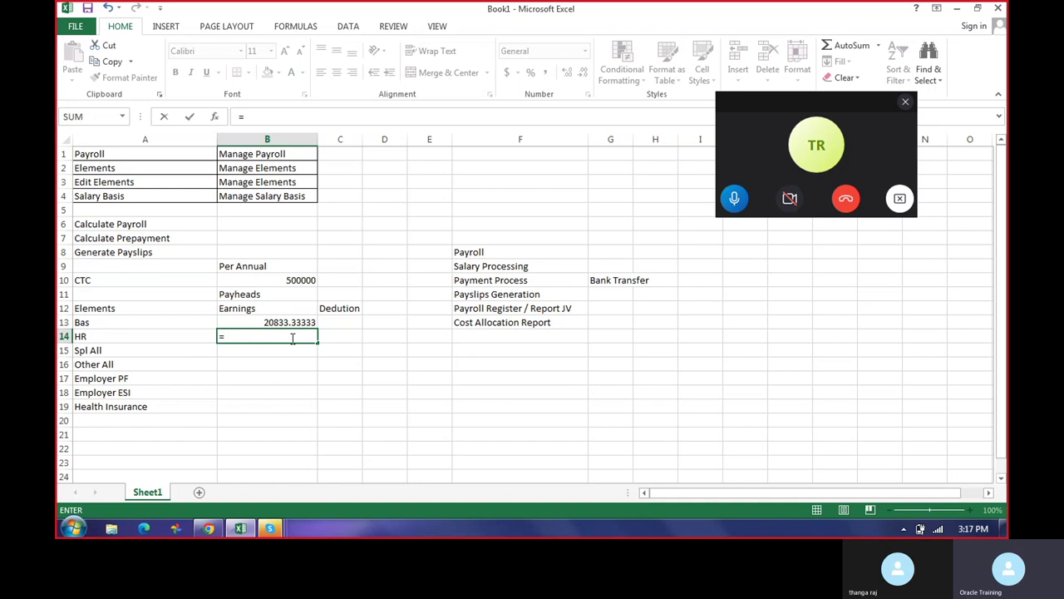
key("Up")
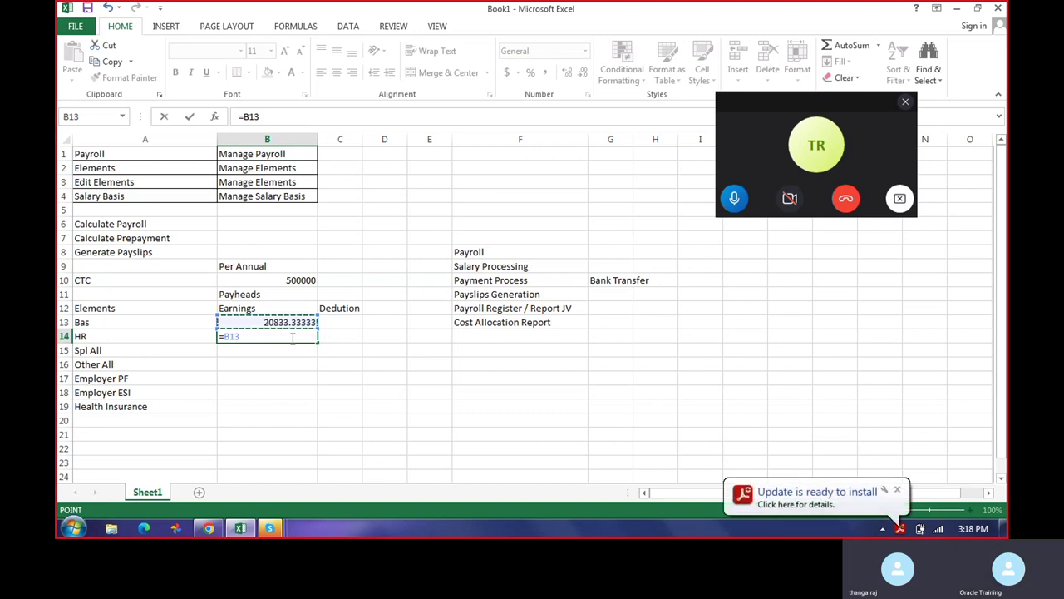
key("Escape")
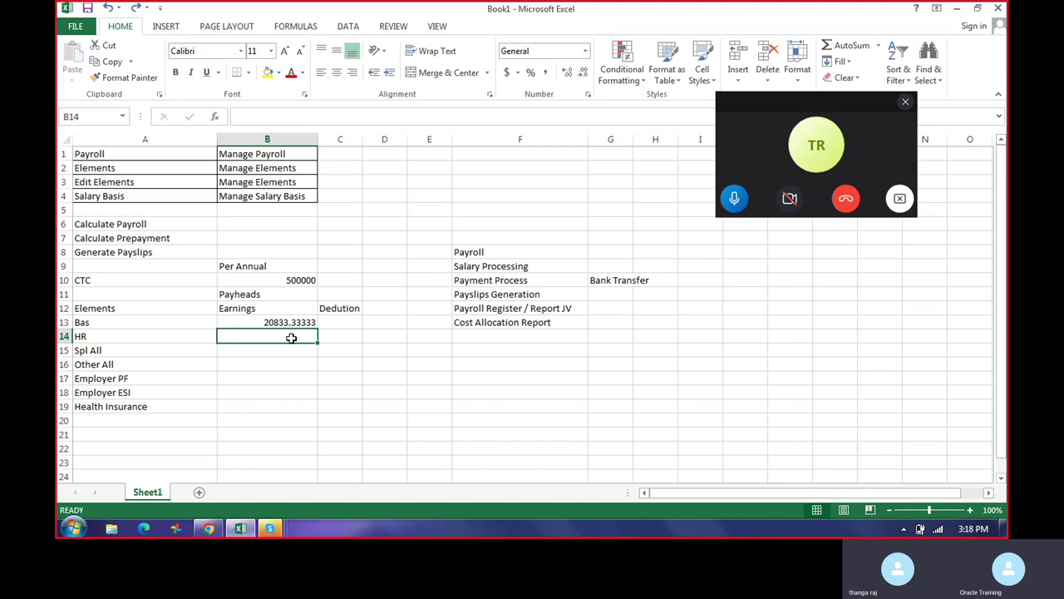
- Calculate the HR earnings in B14 as half of the Bas amount with the formula =B13*50%
type("=")
key("Up")
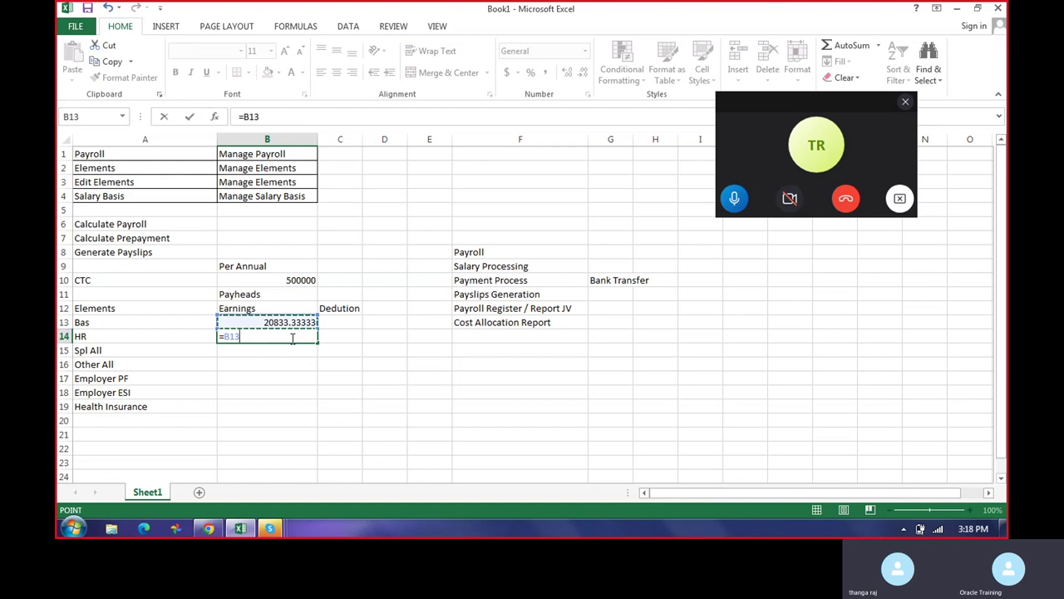
type("*50")
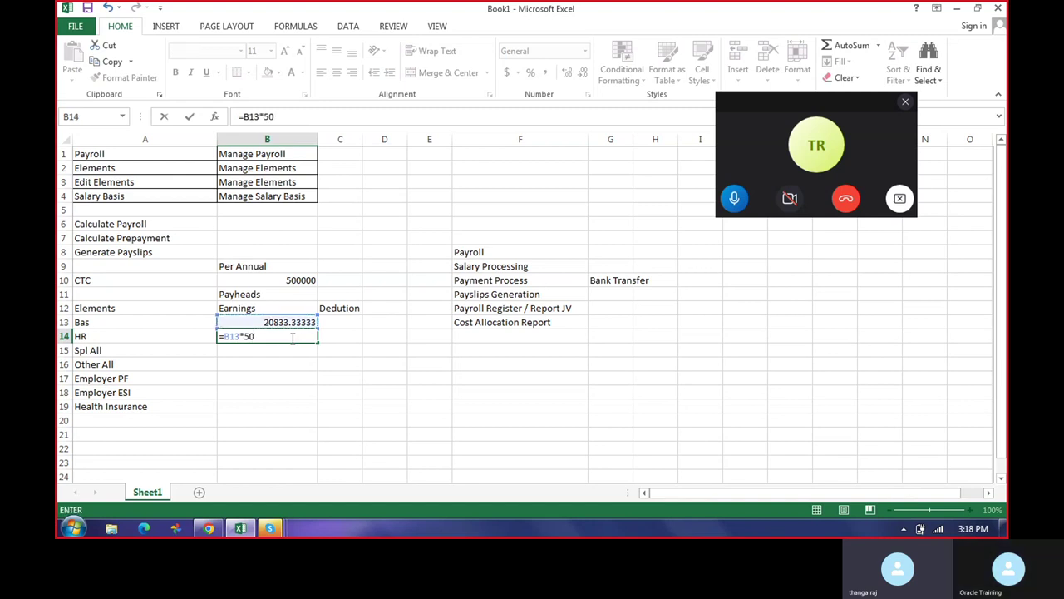
type("%")
key("Return")
left_click(291, 337)
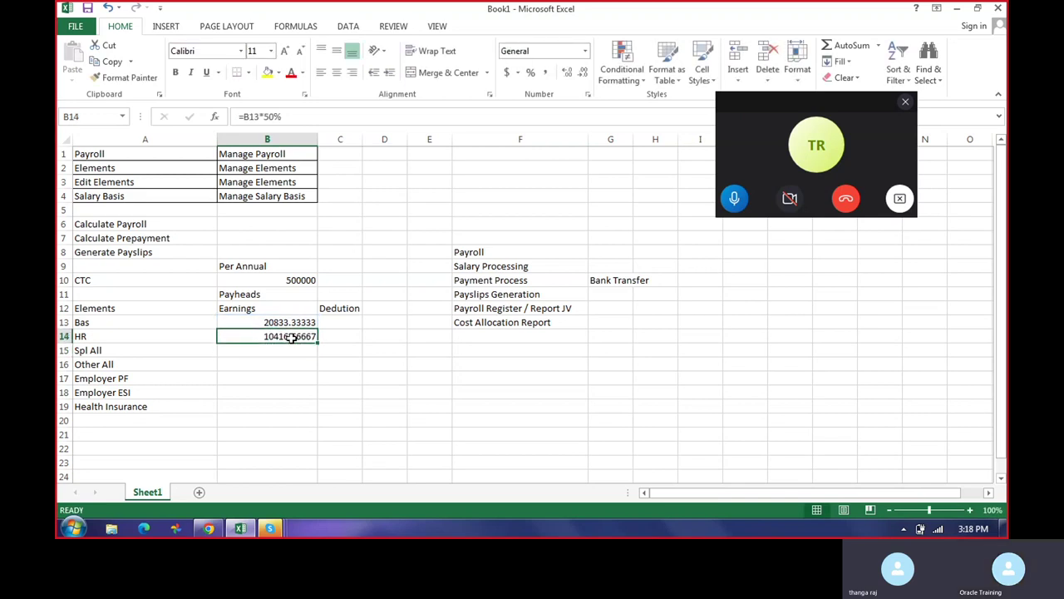
left_click(257, 117)
triple_click(257, 117)
type("=")
left_click(91, 350)
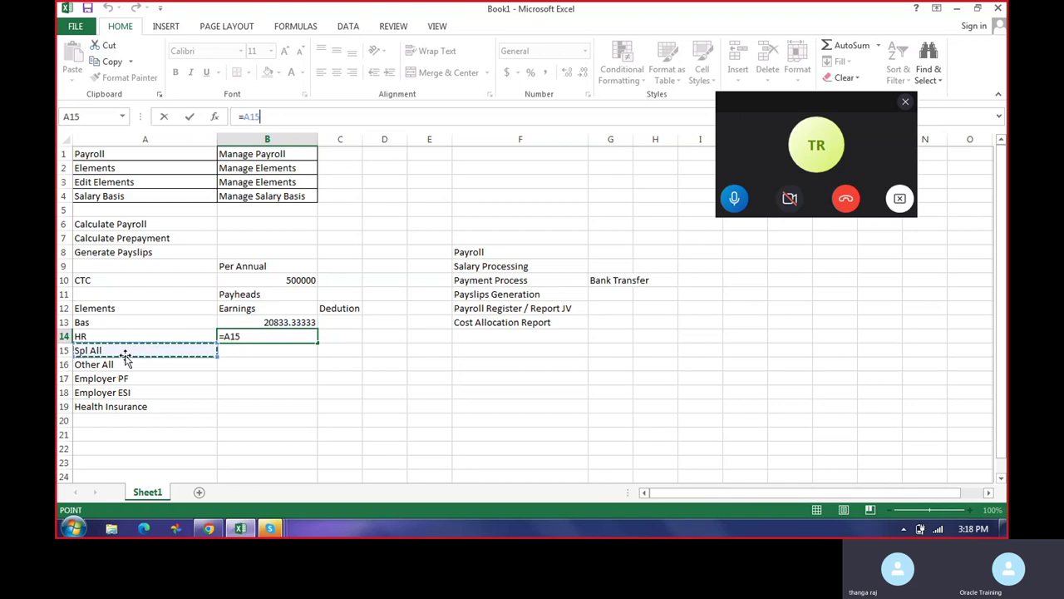
key("Escape")
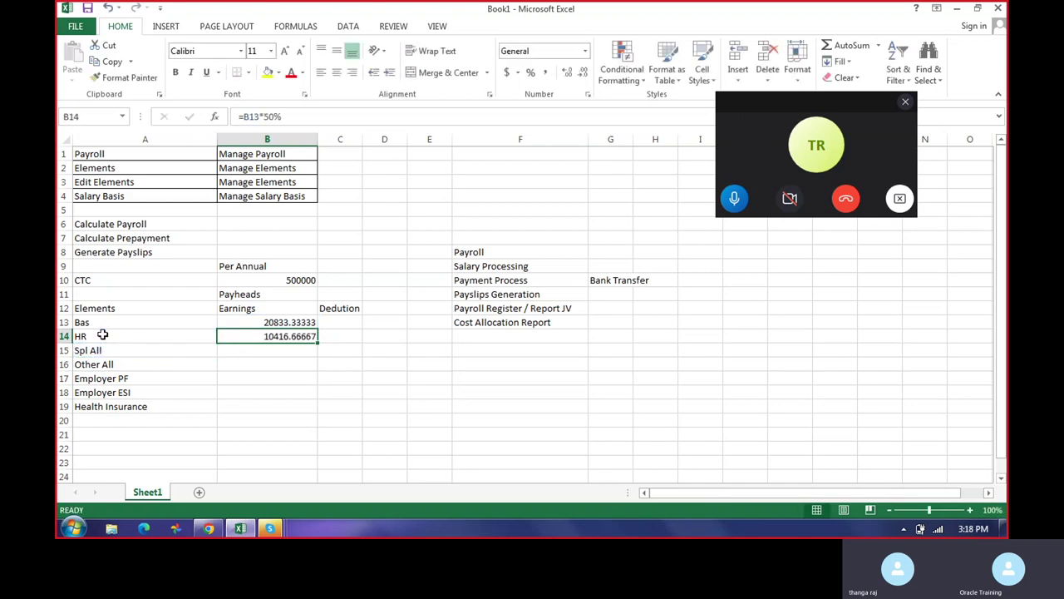
left_click(251, 351)
left_click(105, 350)
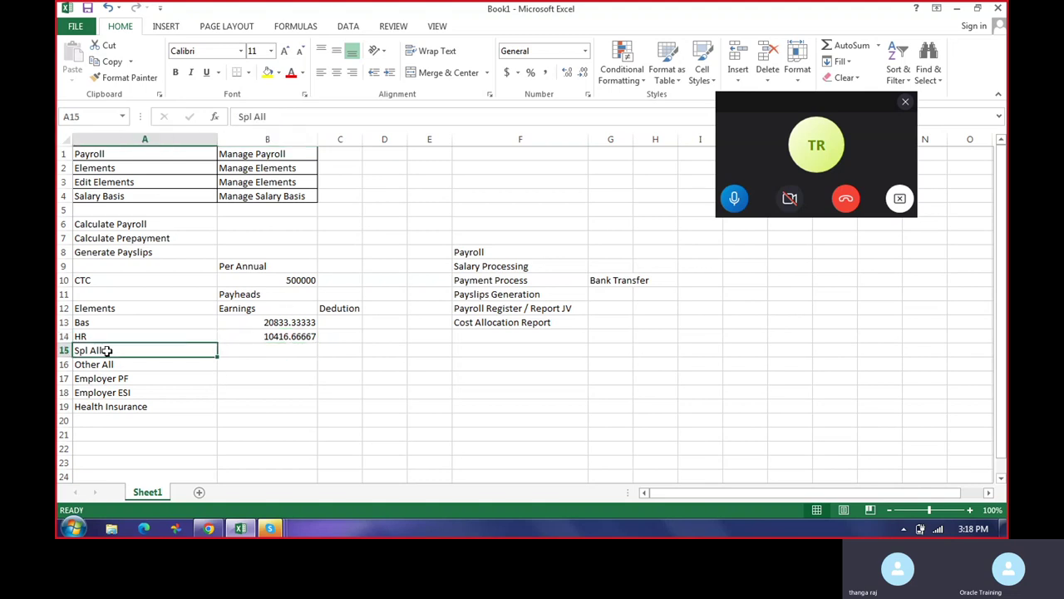
left_click(287, 350)
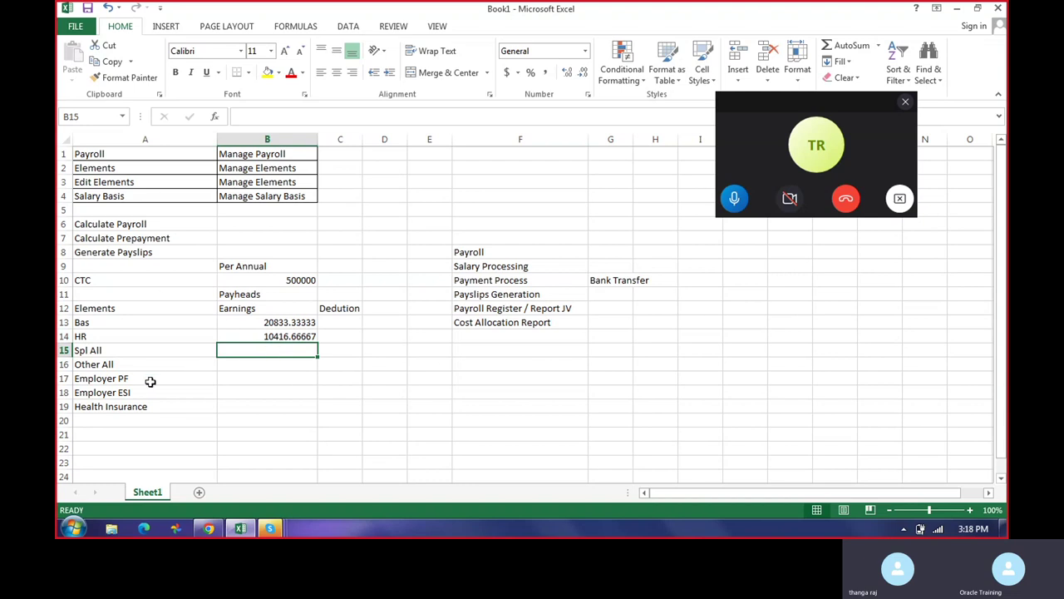
type("+")
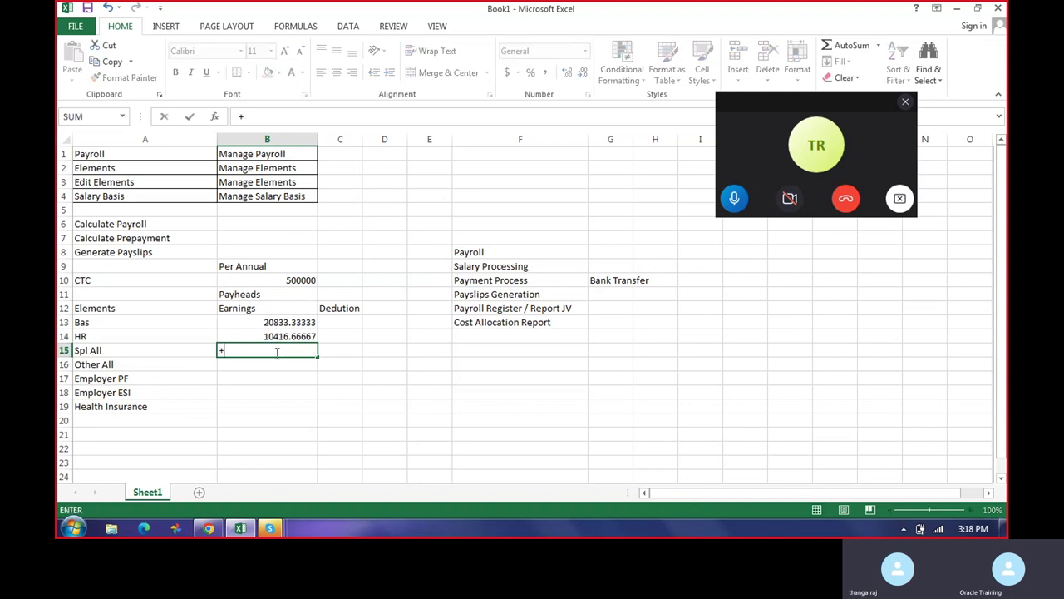
key("Up")
key("Up")
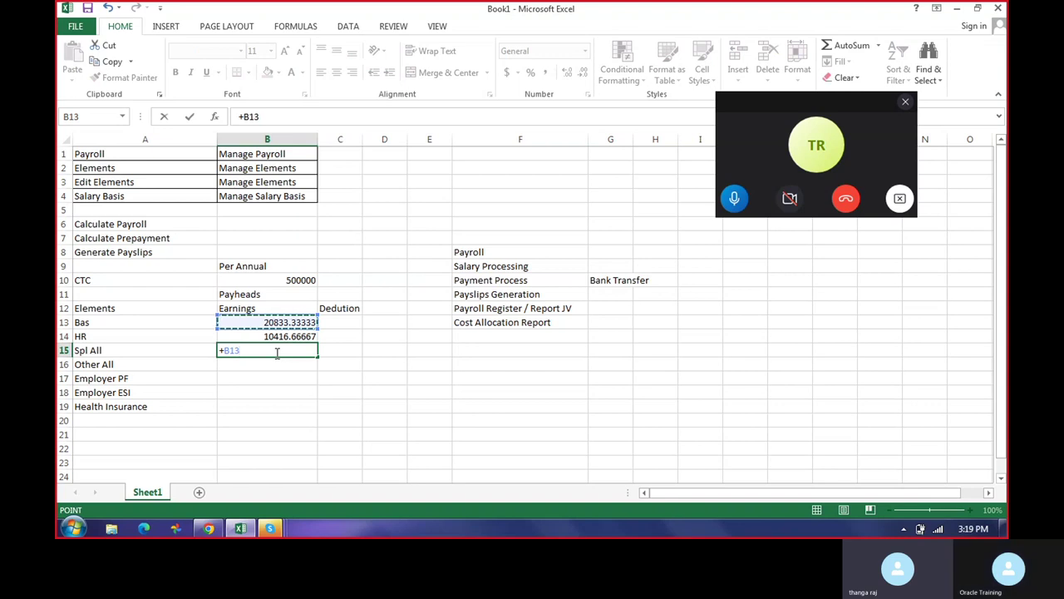
key("Escape")
- Examine the HR formula in B14 together with its element label in A14, leaving the formula as entered
left_click(281, 336)
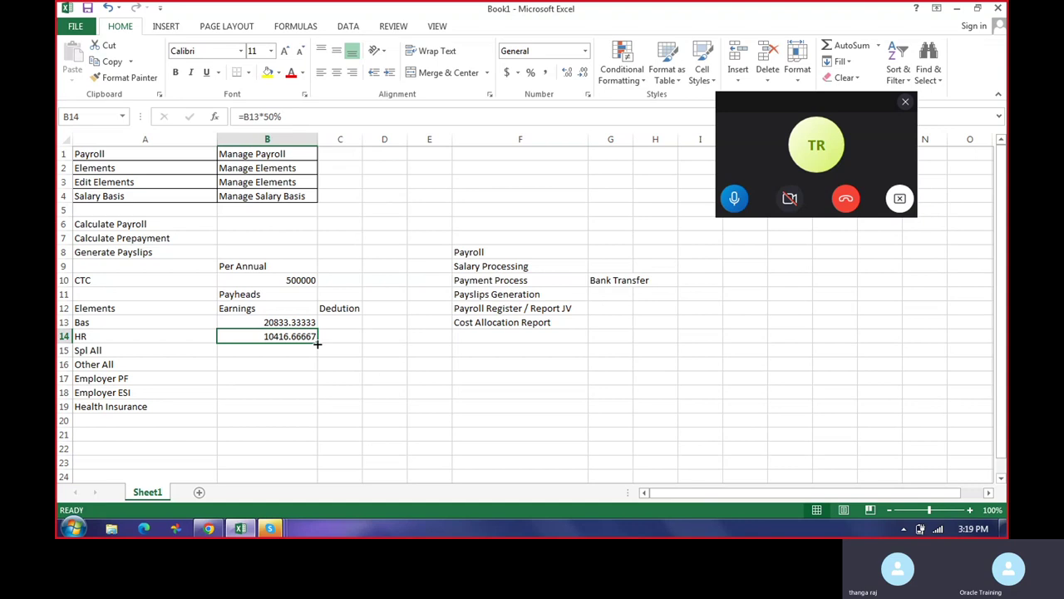
triple_click(296, 115)
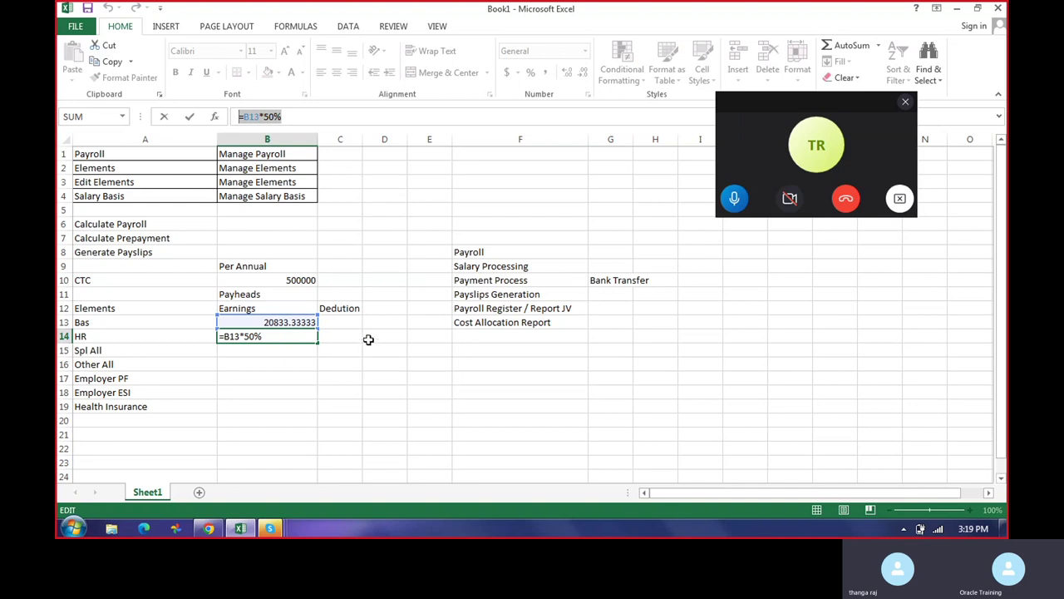
type("=")
left_click(339, 337)
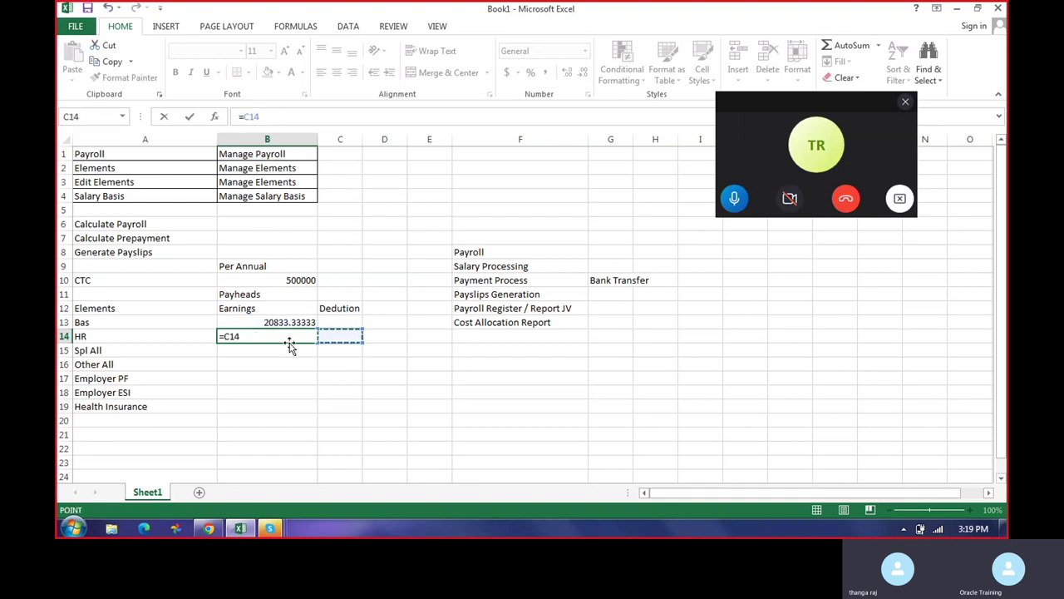
key("Escape")
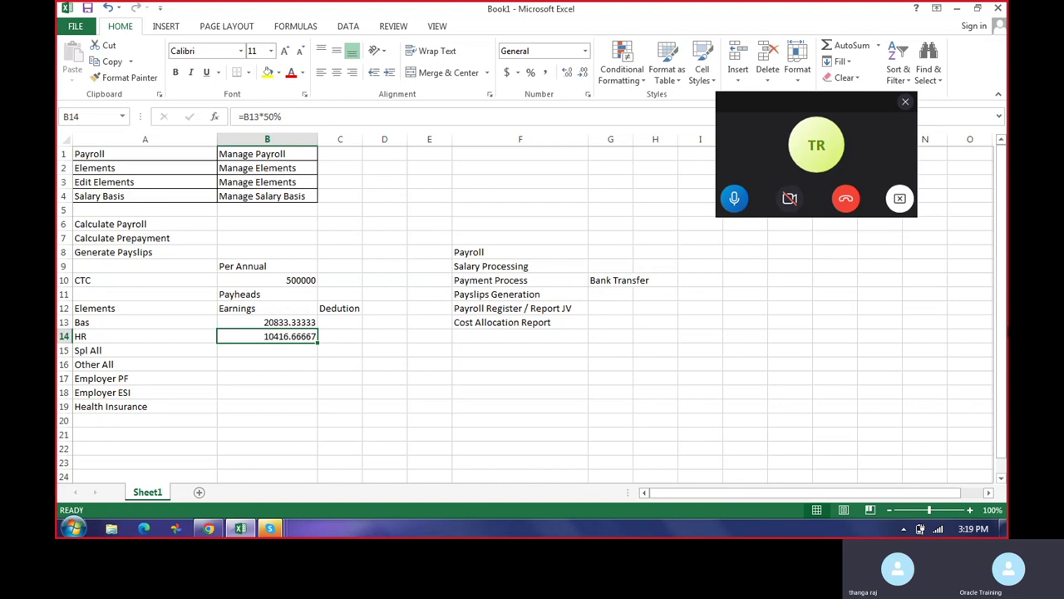
left_click(94, 338)
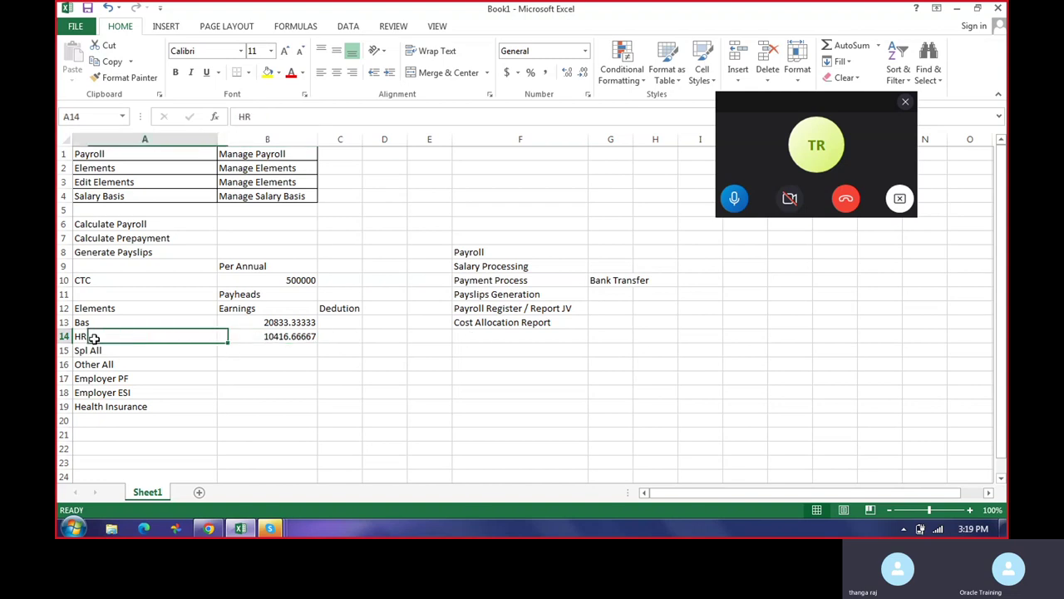
left_click(294, 337)
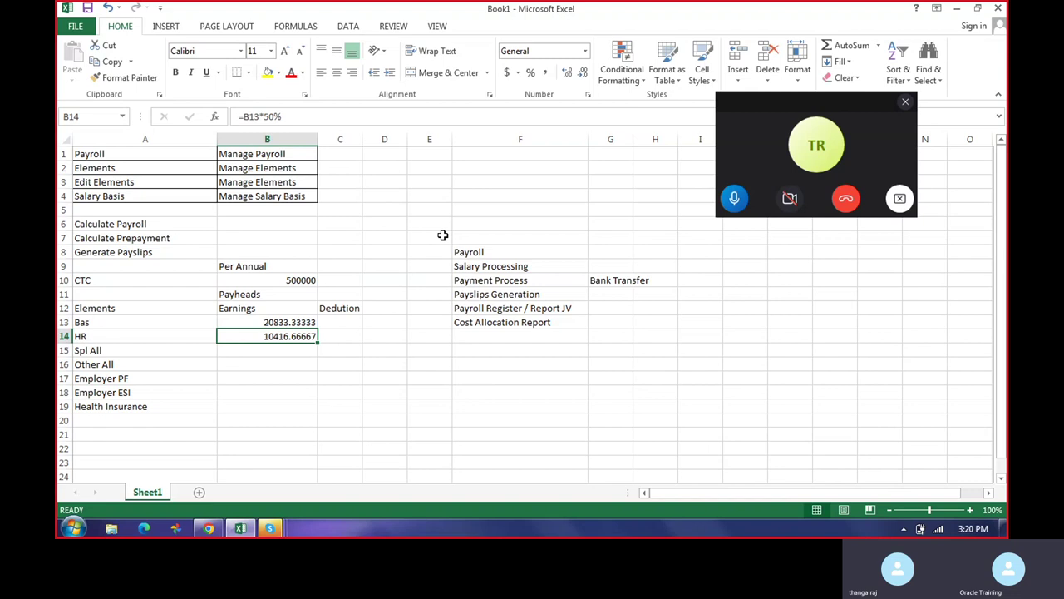
- Examine the Bas and HR earnings formulas in B13 and B14 along with the Spl All earnings cell in B15
key("Up")
key("Up")
key("Down")
key("Down")
key("Left")
key("Right")
key("Down")
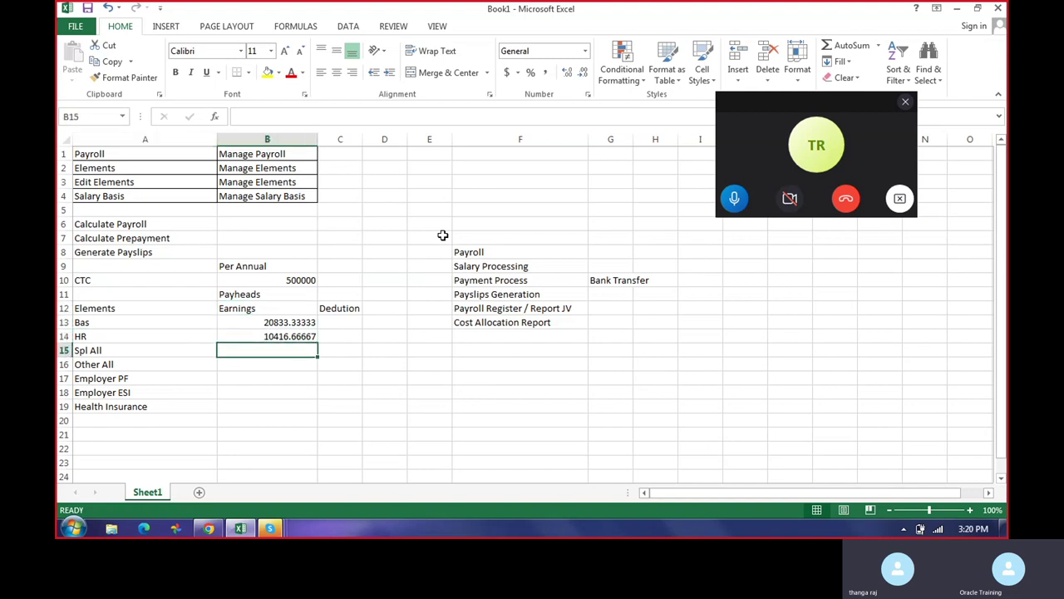
key("Left")
key("Right")
key("Up")
key("Up")
key("Down")
key("Down")
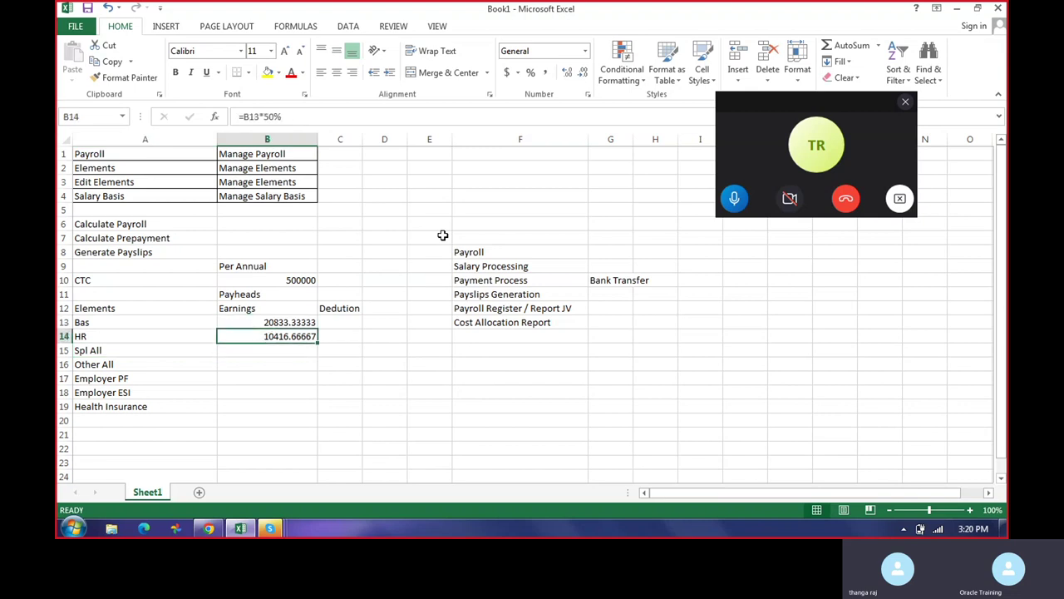
key("Up")
key("Up")
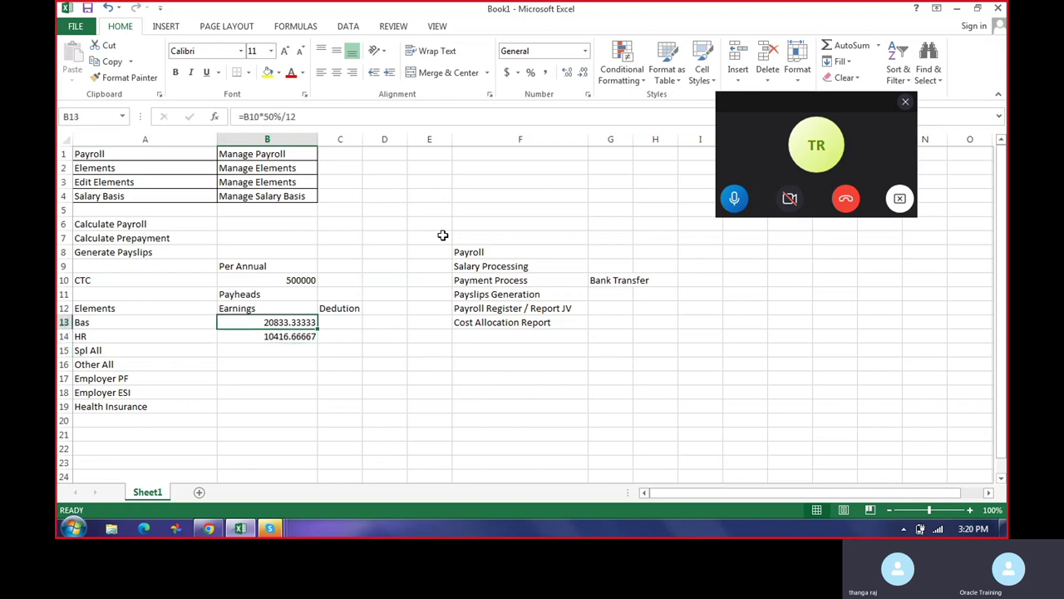
- Review the Bas and HR element labels alongside their earnings formulas and deduction cells in rows 13 and 14
key("Left")
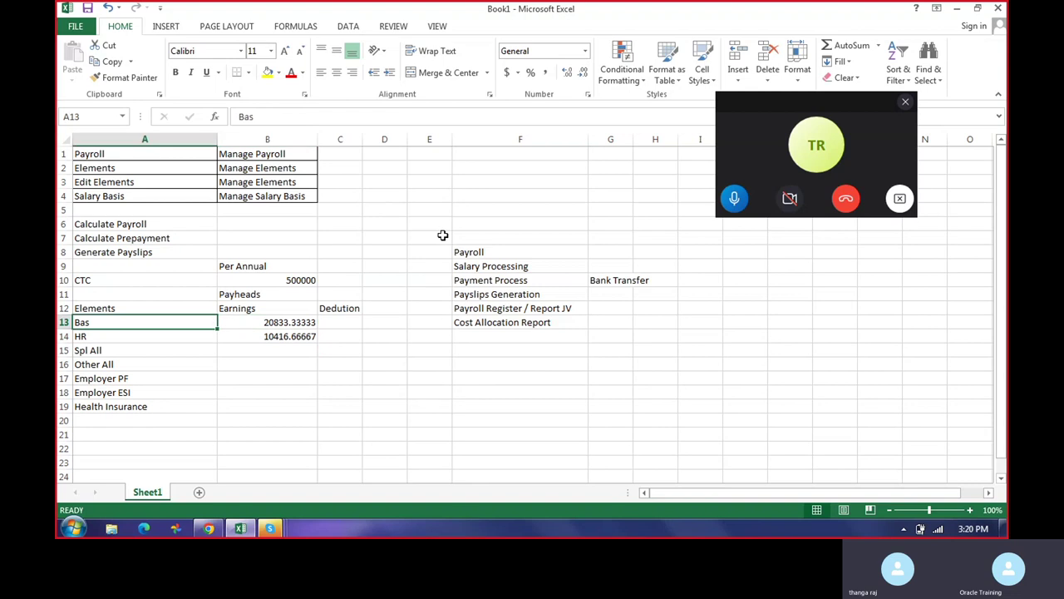
key("Right")
key("Right")
key("Left")
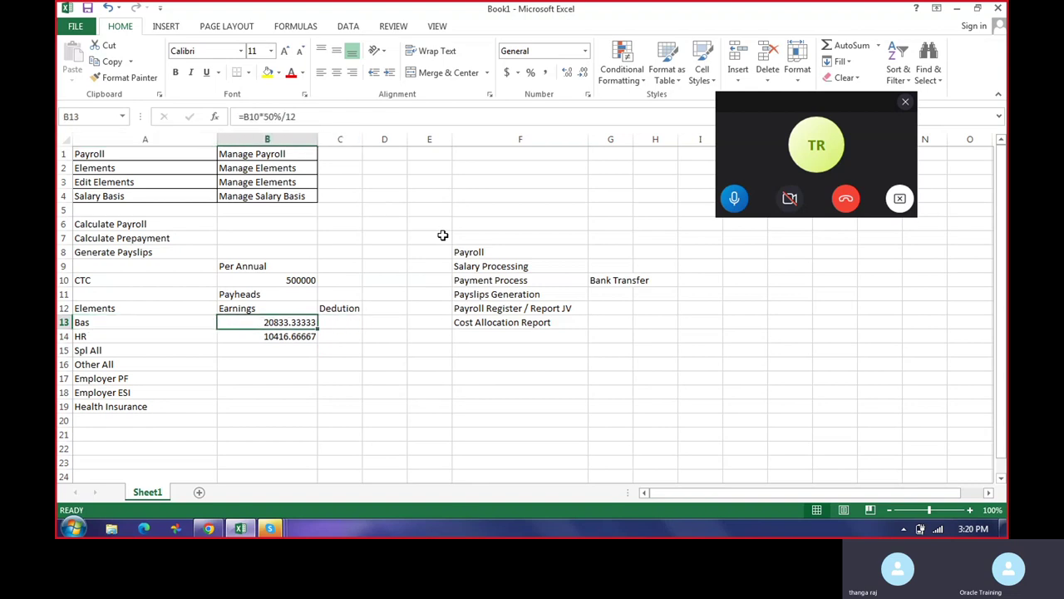
key("Left")
key("Right")
key("Down")
key("Left")
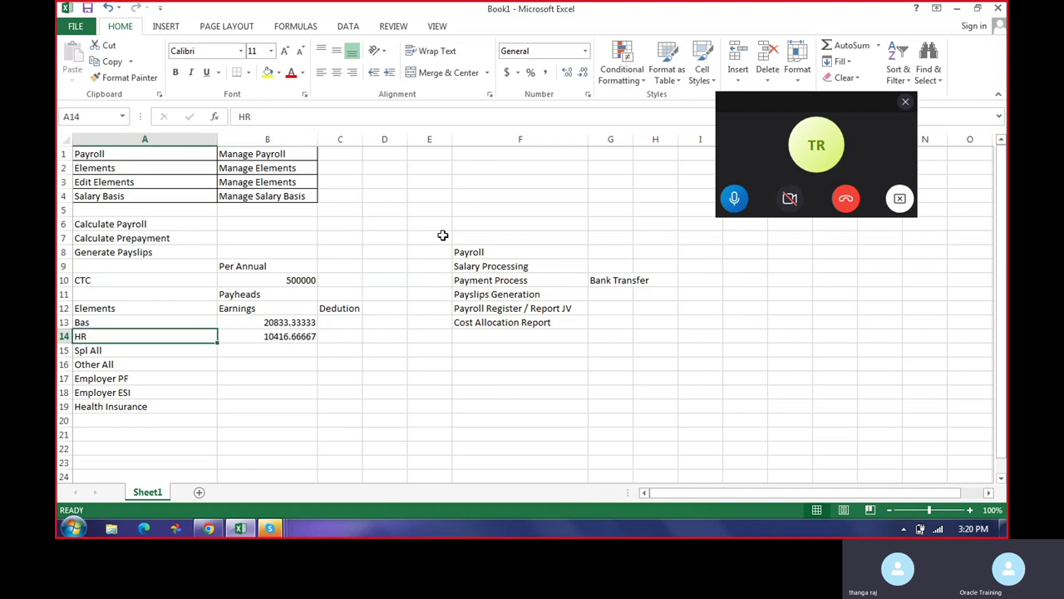
key("Right")
key("Right")
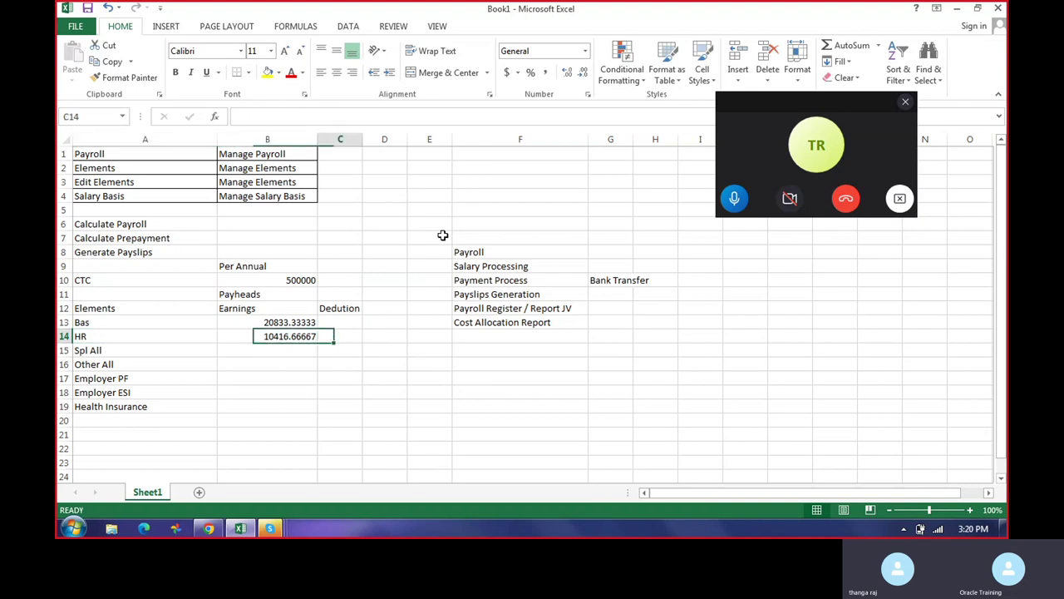
key("Left")
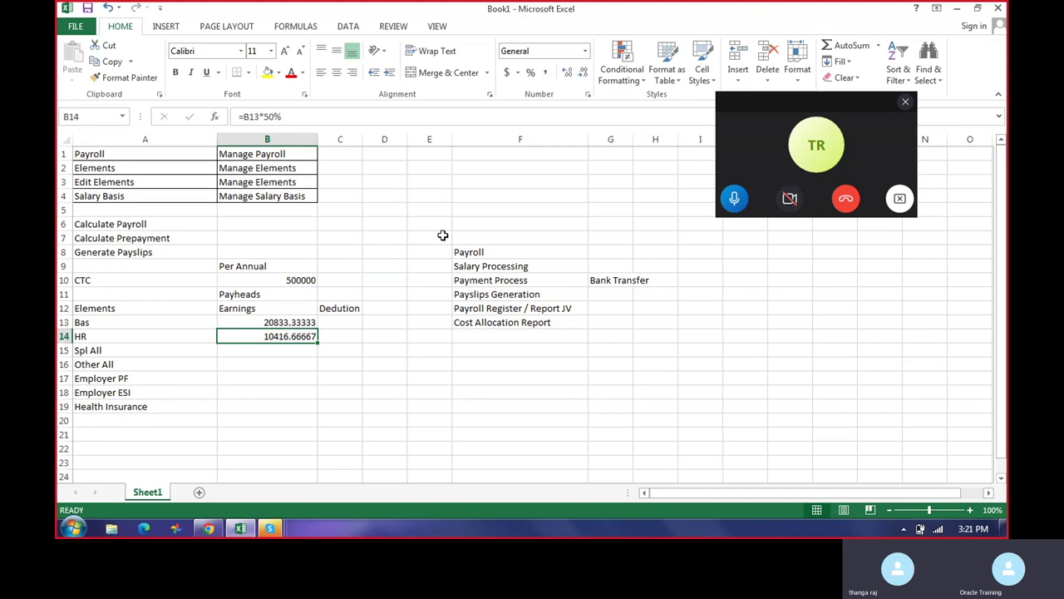
- Dismiss the Windows color scheme dialog without choosing an option and return to the HR earnings in B14
key("Left")
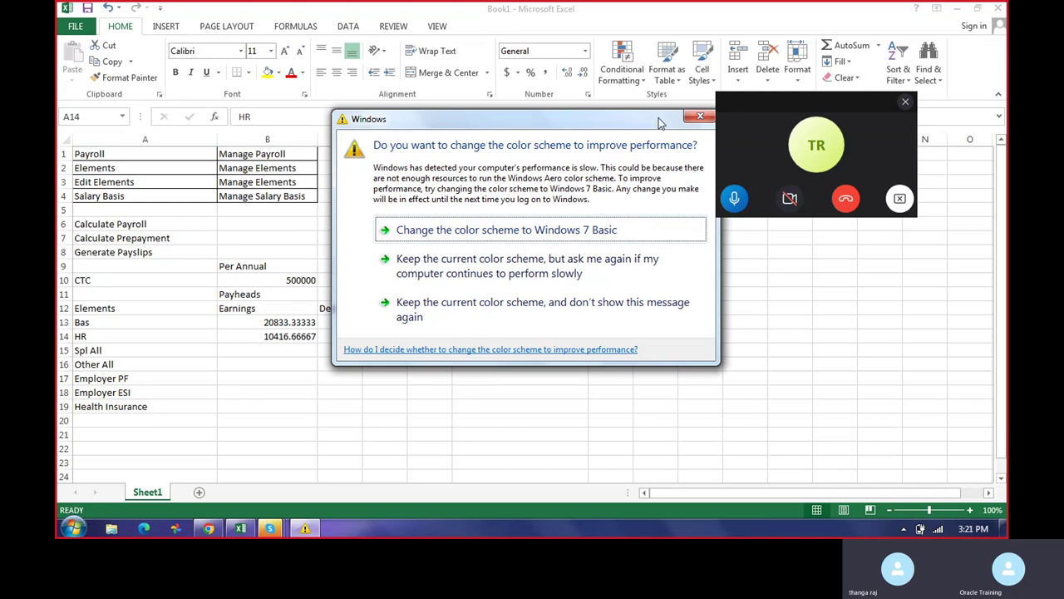
left_click(698, 117)
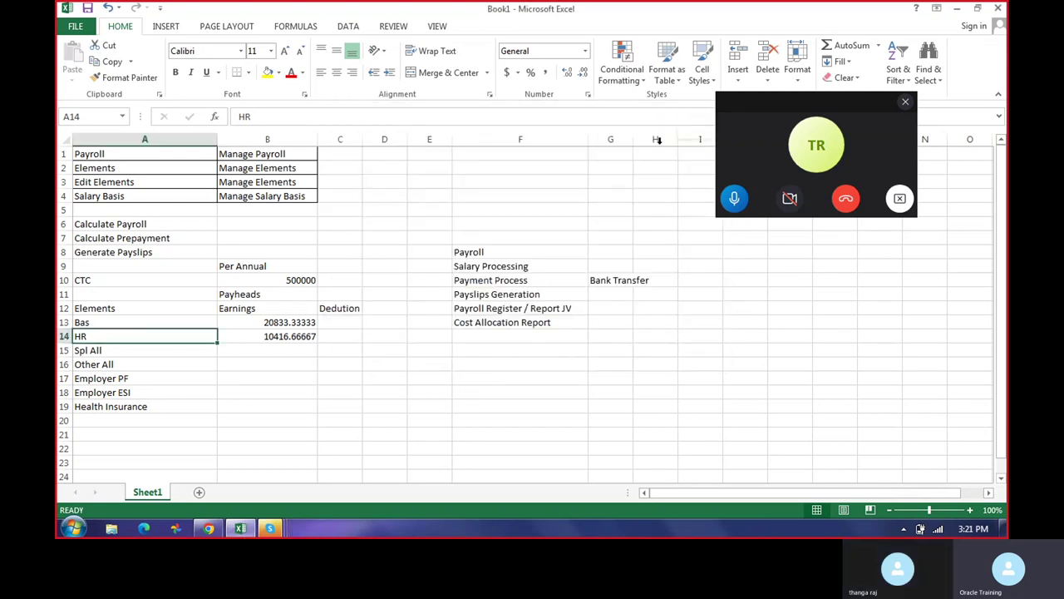
left_click(292, 340)
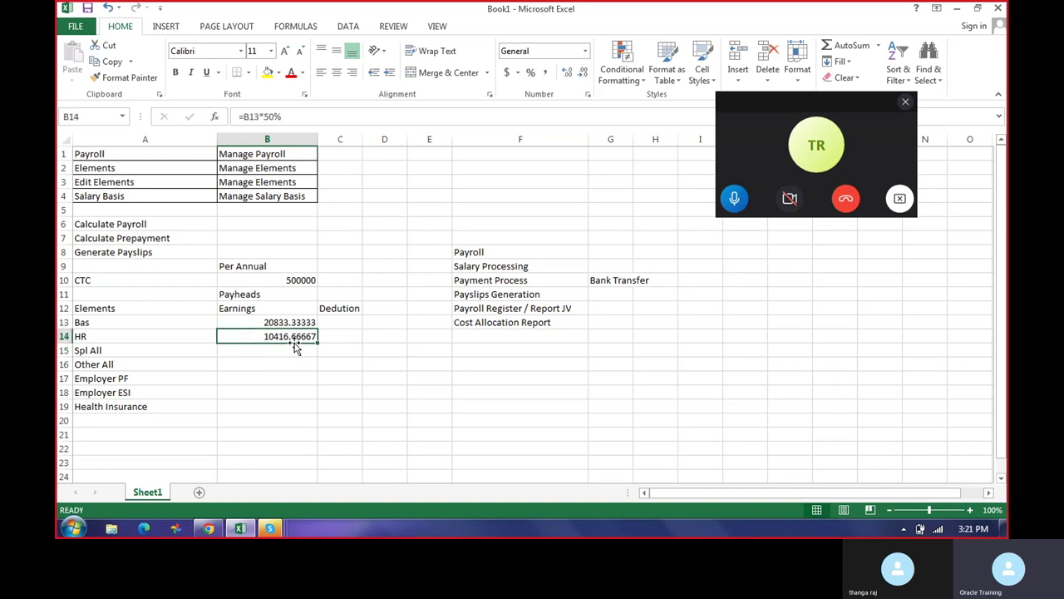
key("Left")
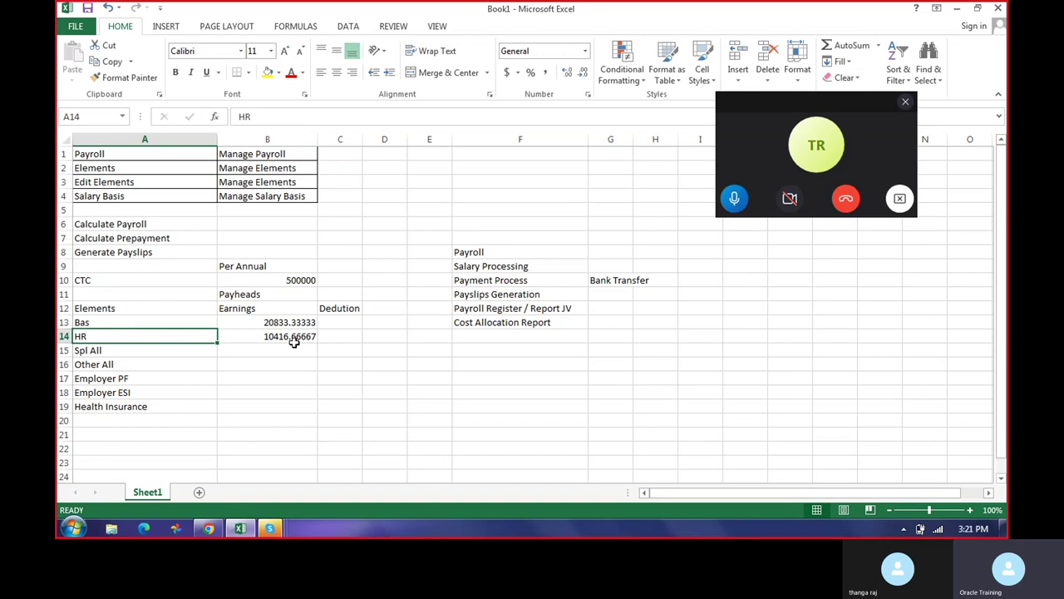
key("Right")
key("Left")
key("Right")
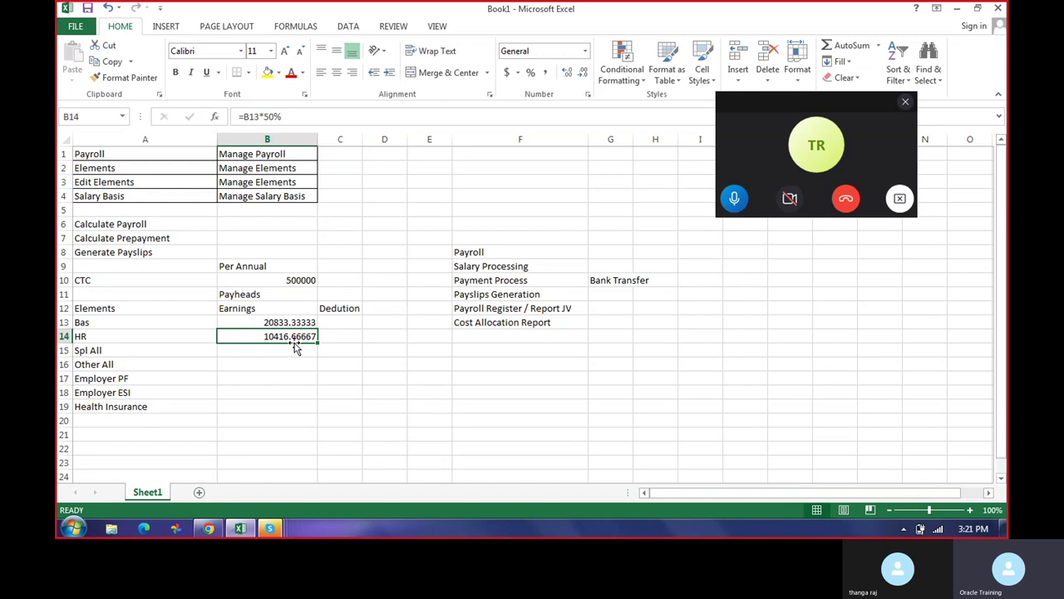
key("Down")
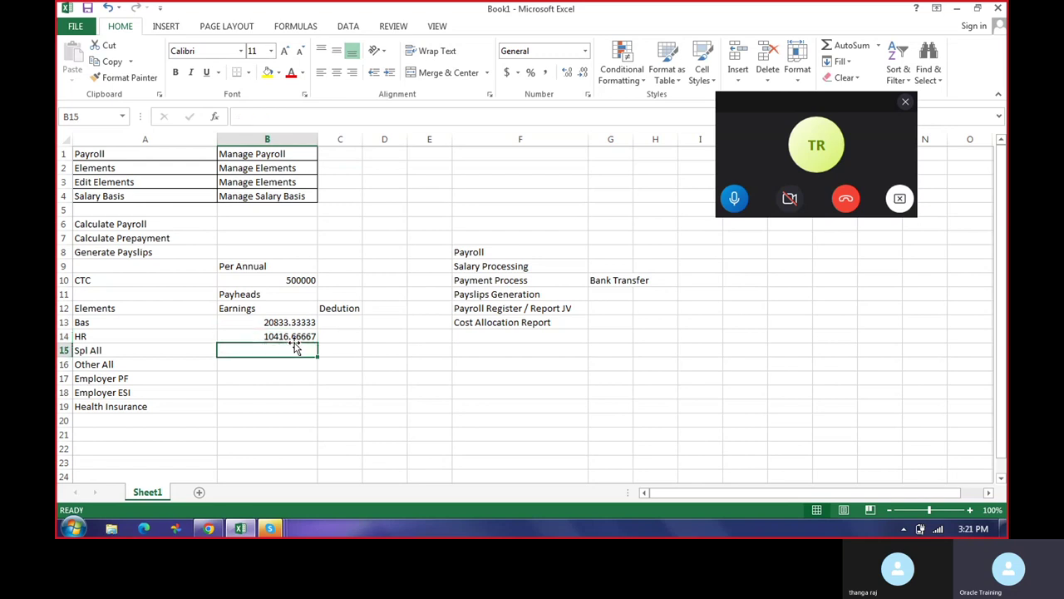
key("Up")
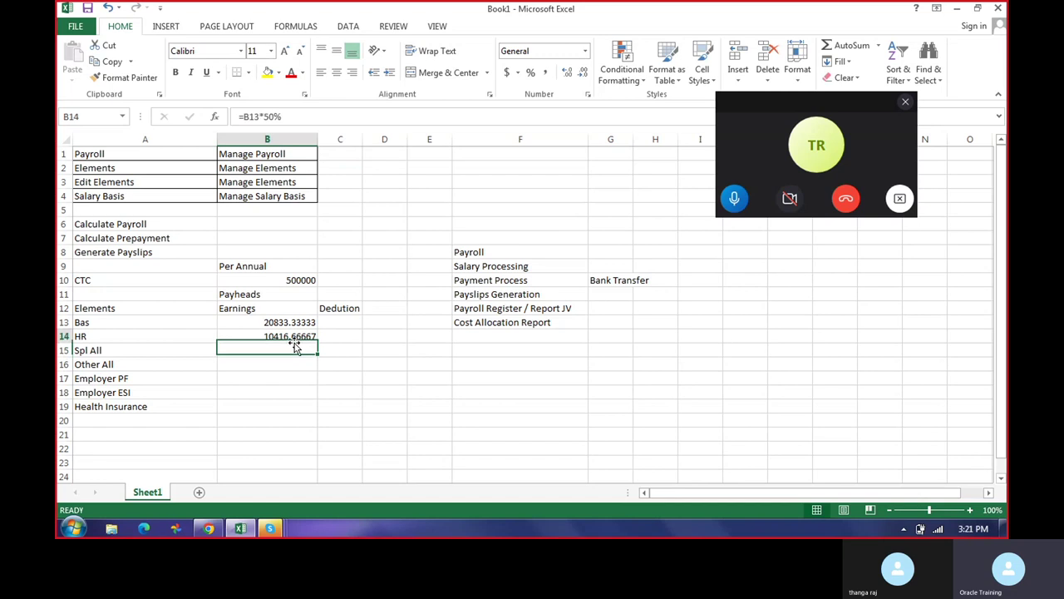
key("Left")
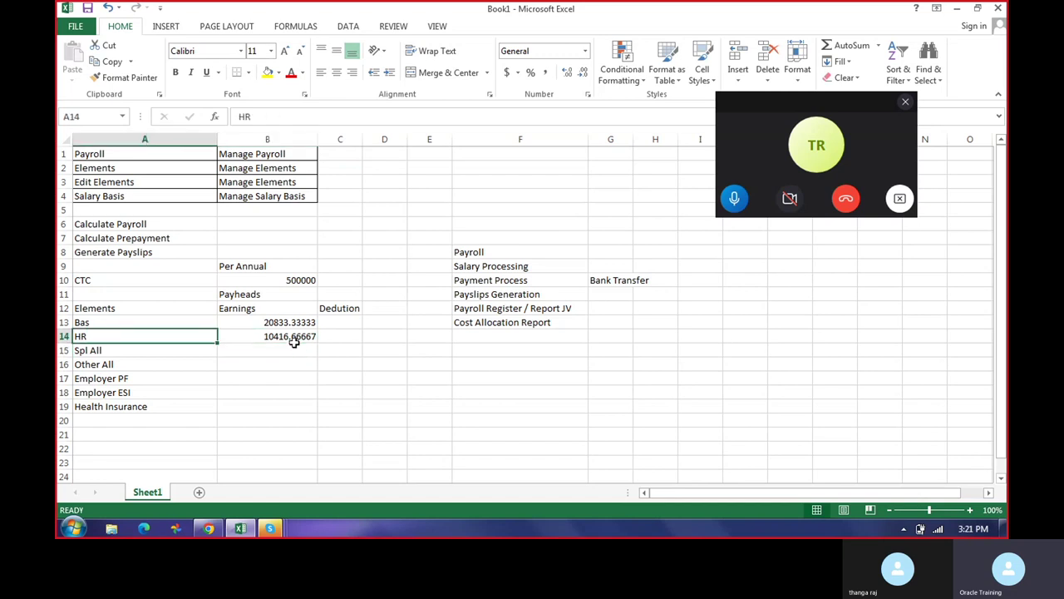
key("Right")
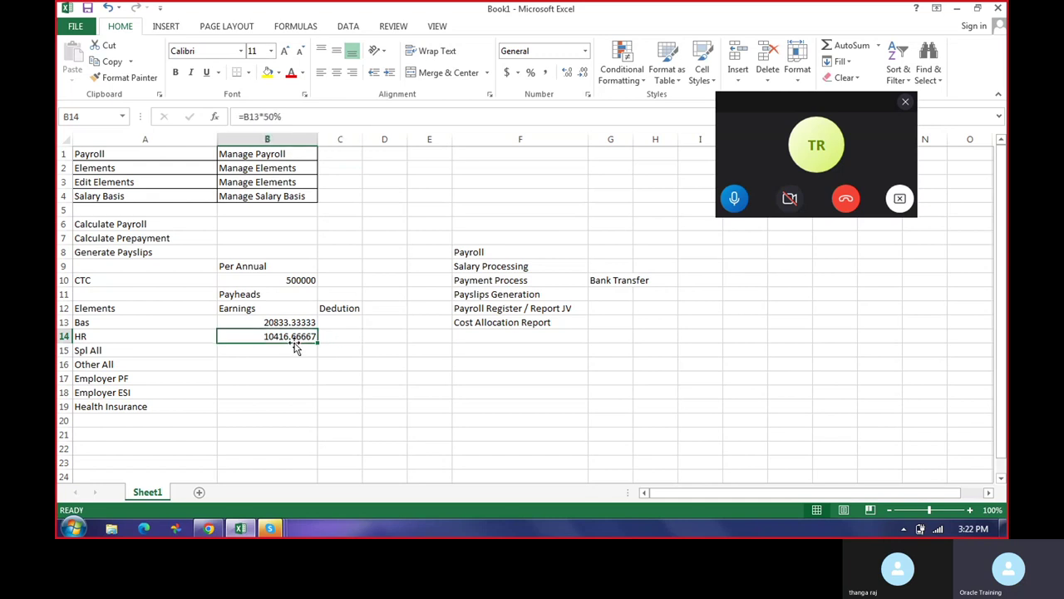
key("Right")
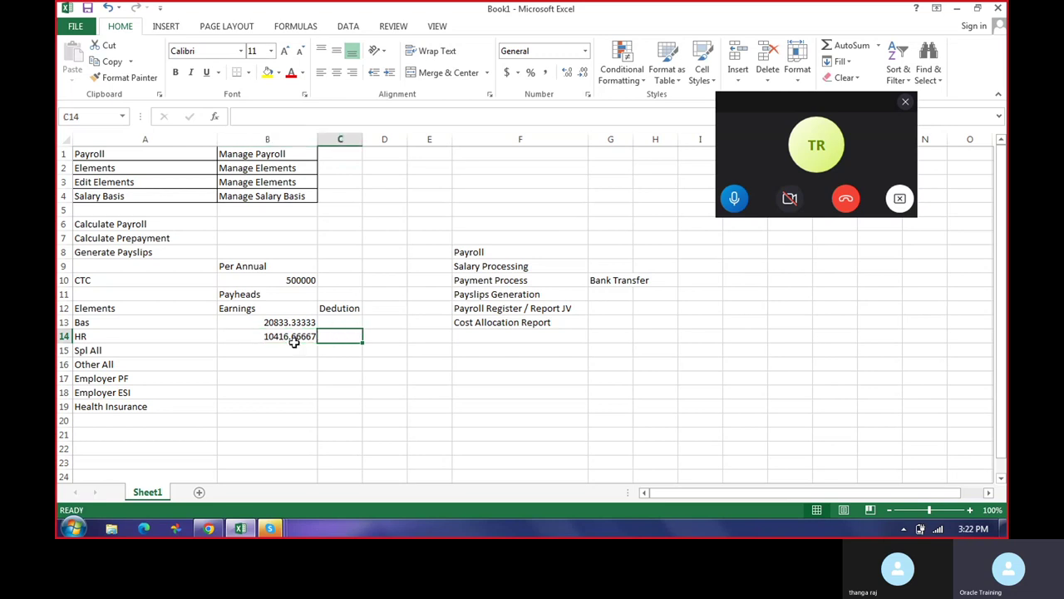
left_click(293, 341)
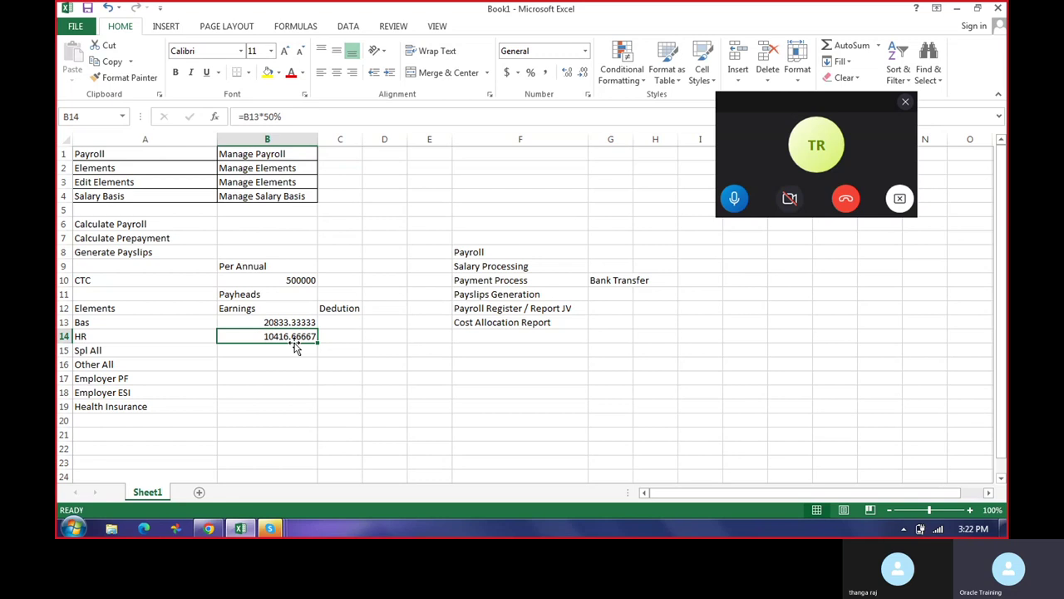
key("Right")
key("Left")
key("Left")
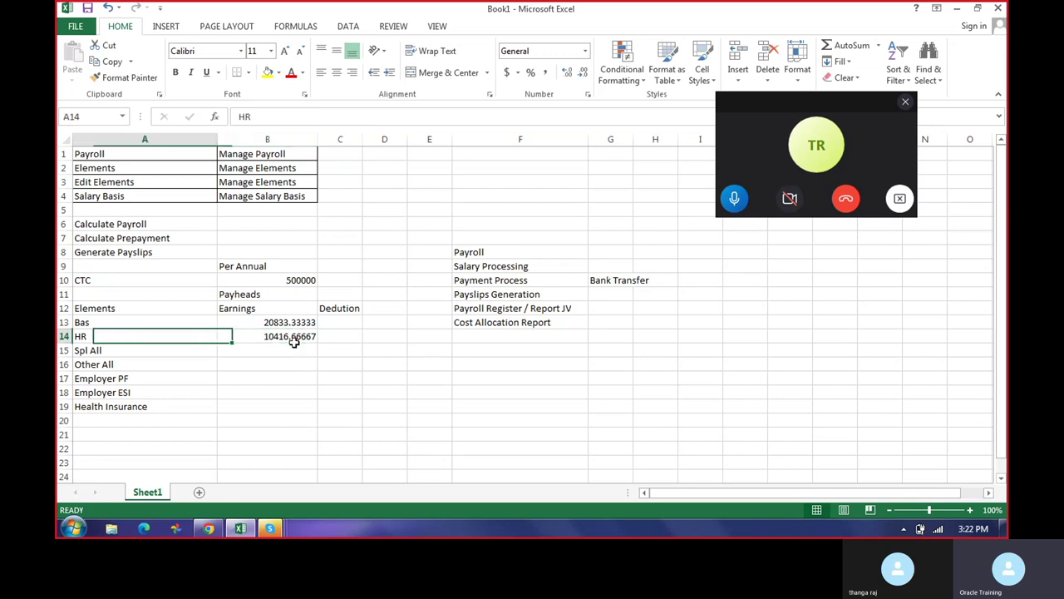
key("Right")
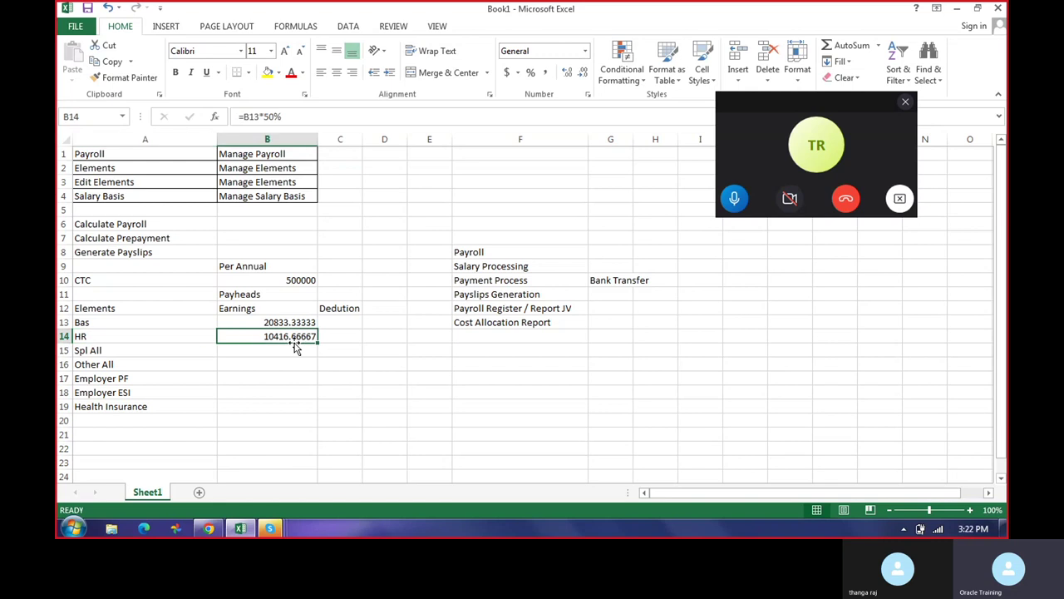
key("Right")
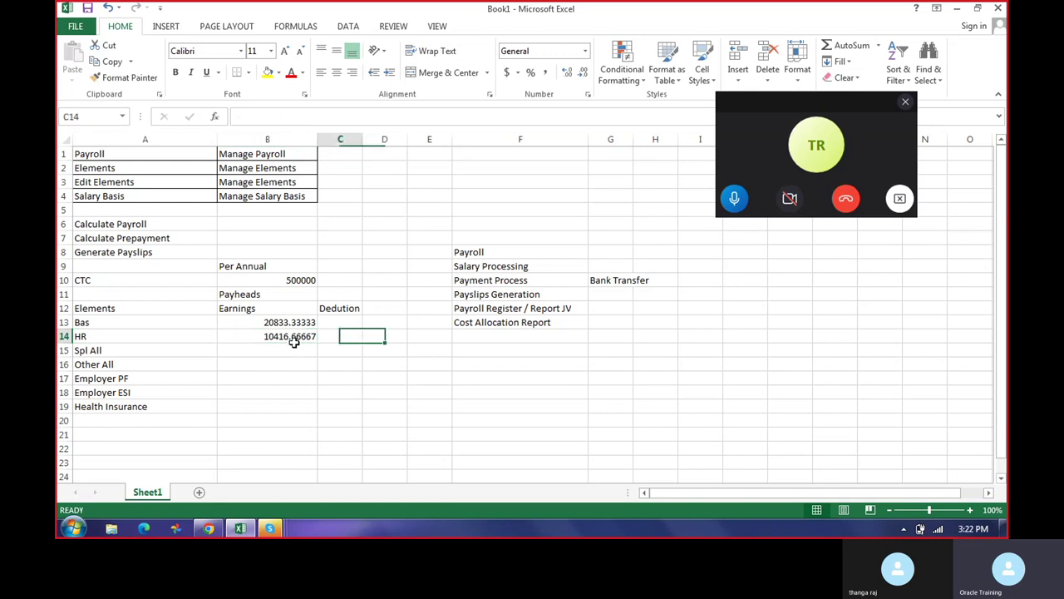
key("Left")
key("Left")
key("Right")
key("Right")
key("Left")
key("Left")
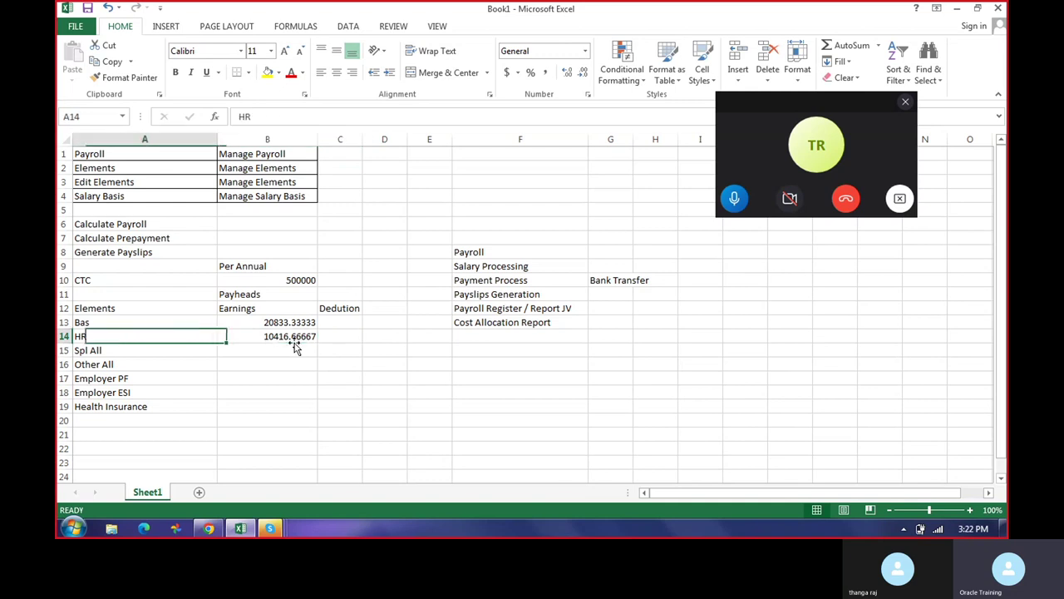
key("Right")
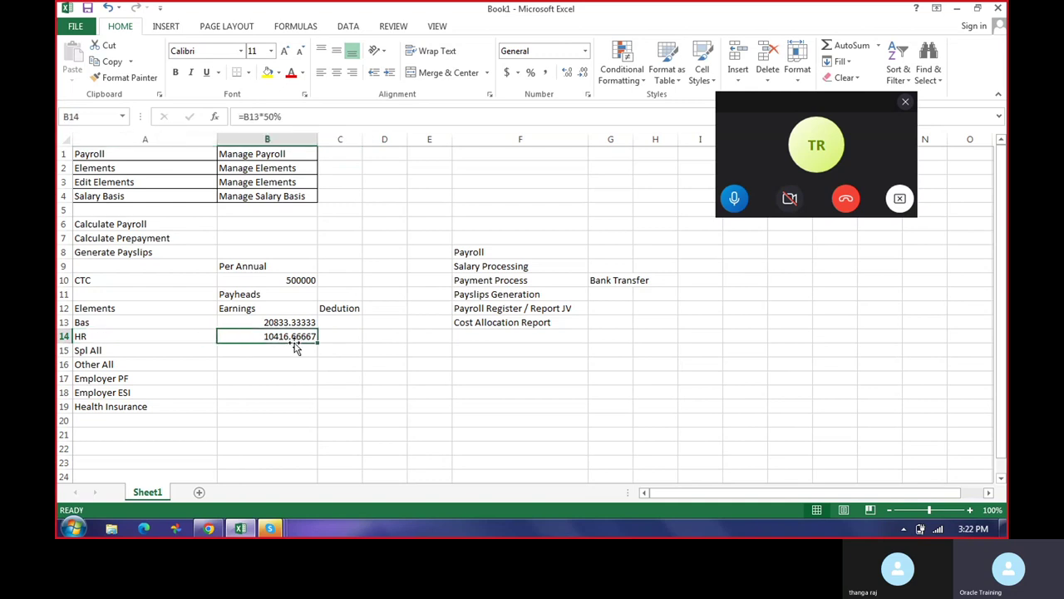
key("Right")
key("Left")
key("Left")
key("Right")
key("Right")
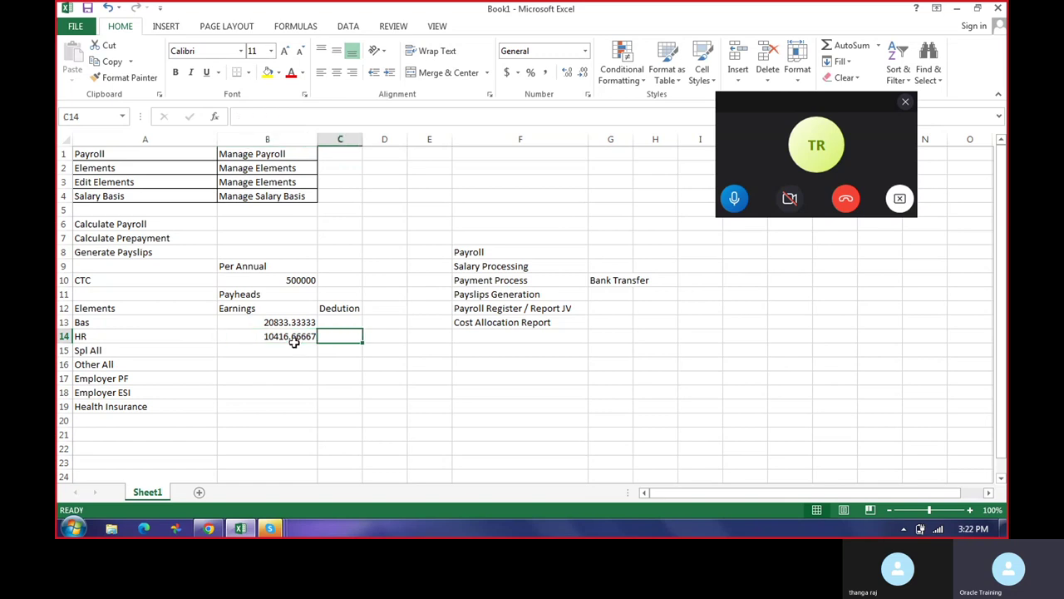
key("Left")
key("Left")
key("Right")
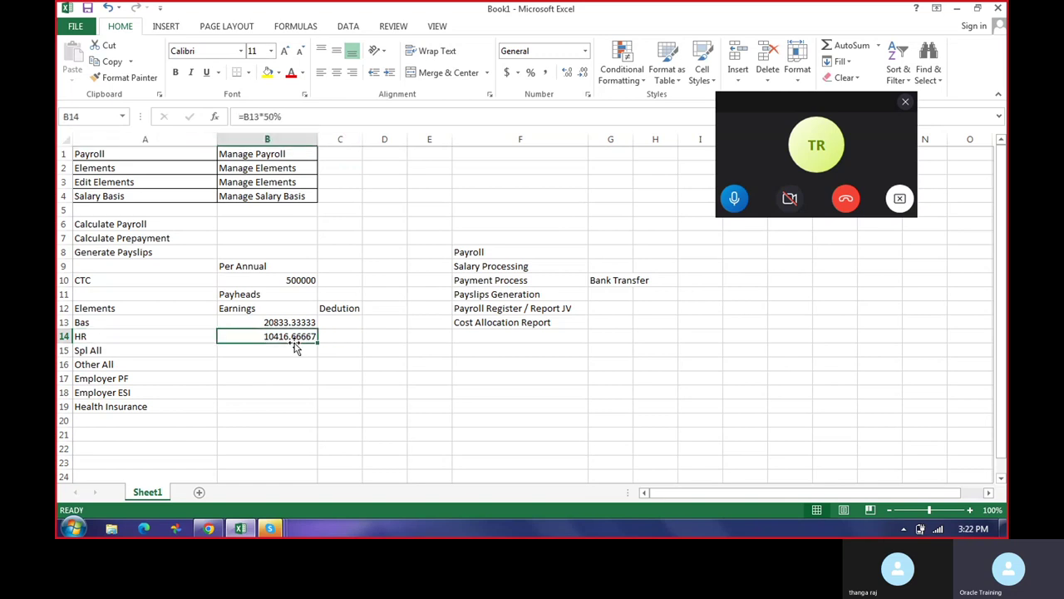
key("Right")
key("Left")
key("Left")
key("Right")
key("Right")
key("Left")
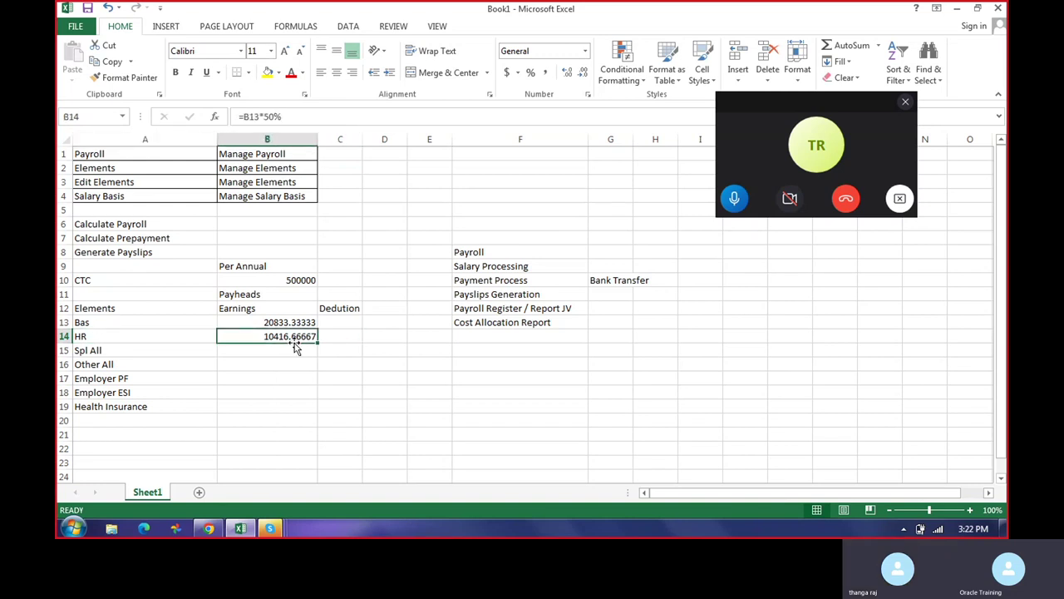
key("Left")
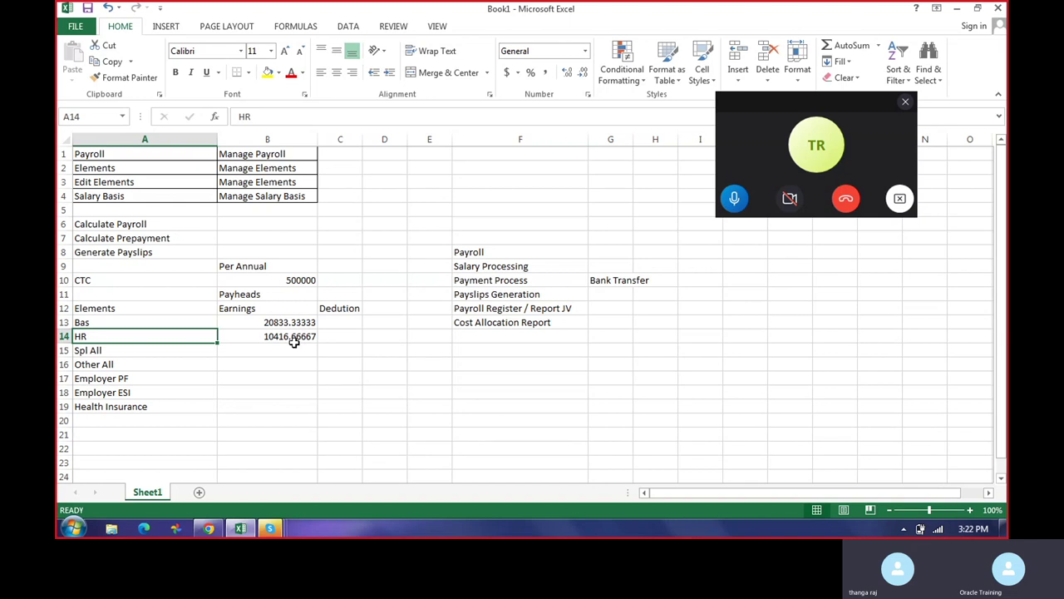
key("Right")
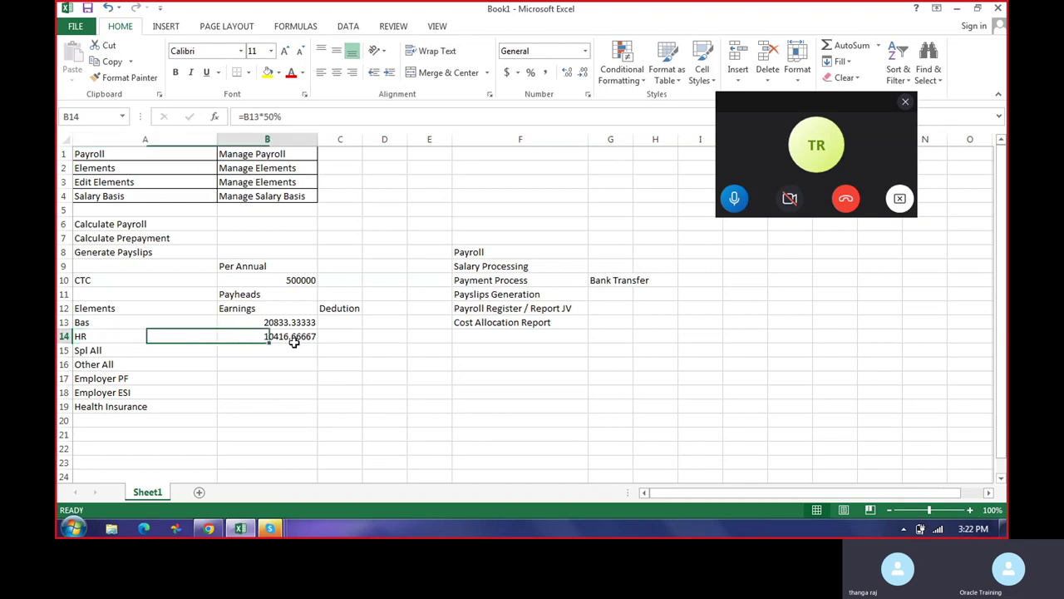
key("Right")
key("Left")
key("Left")
left_click(296, 345)
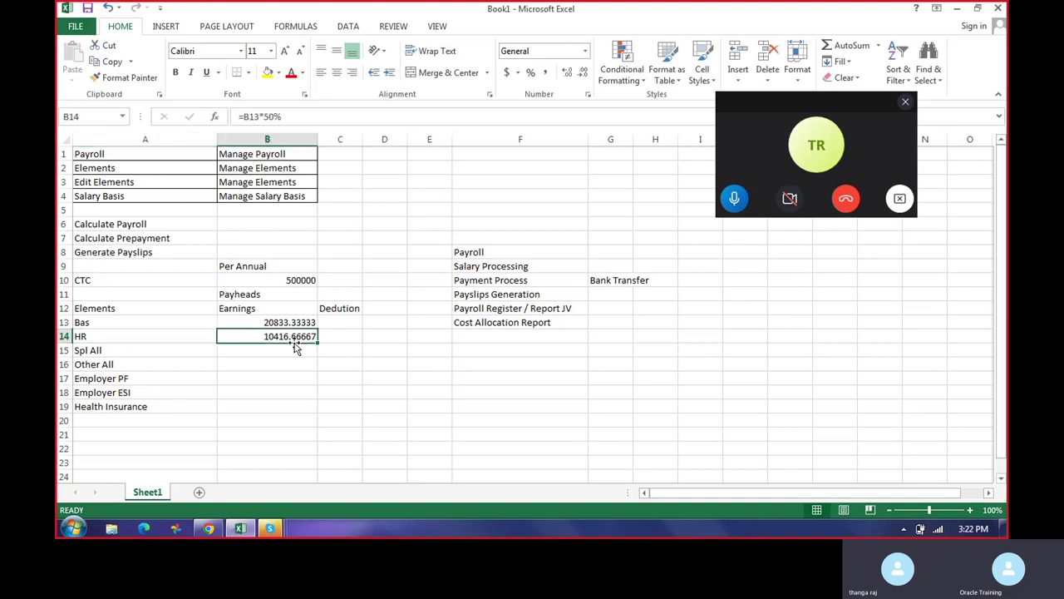
- Compare the annual CTC in B10 with the monthly Bas and HR earnings in B13 and B14
key("Up")
key("Up")
key("Up")
key("Up")
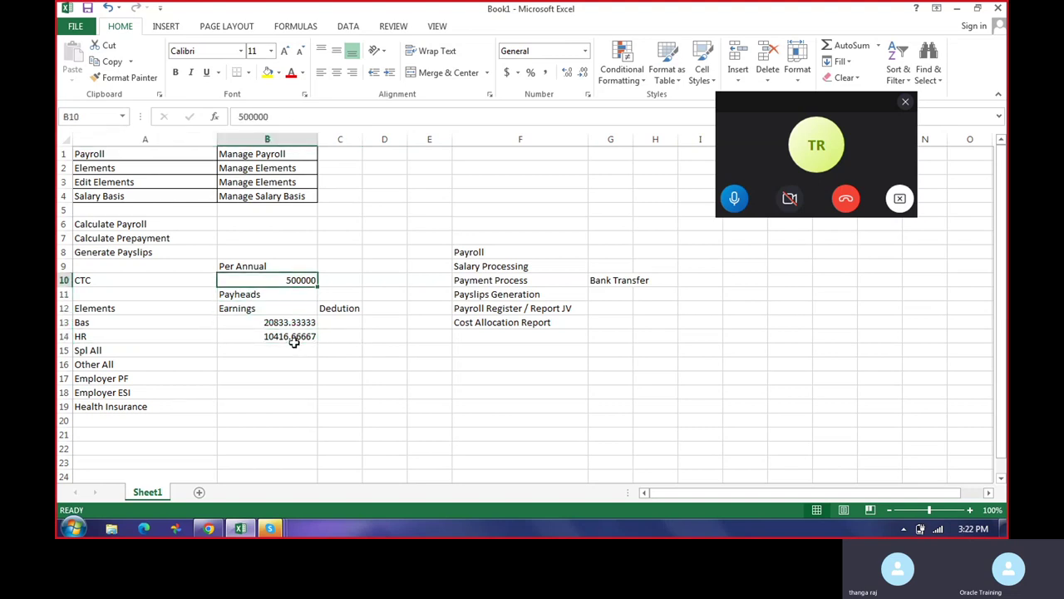
key("Down")
key("Down")
key("Down")
key("Down")
key("Down")
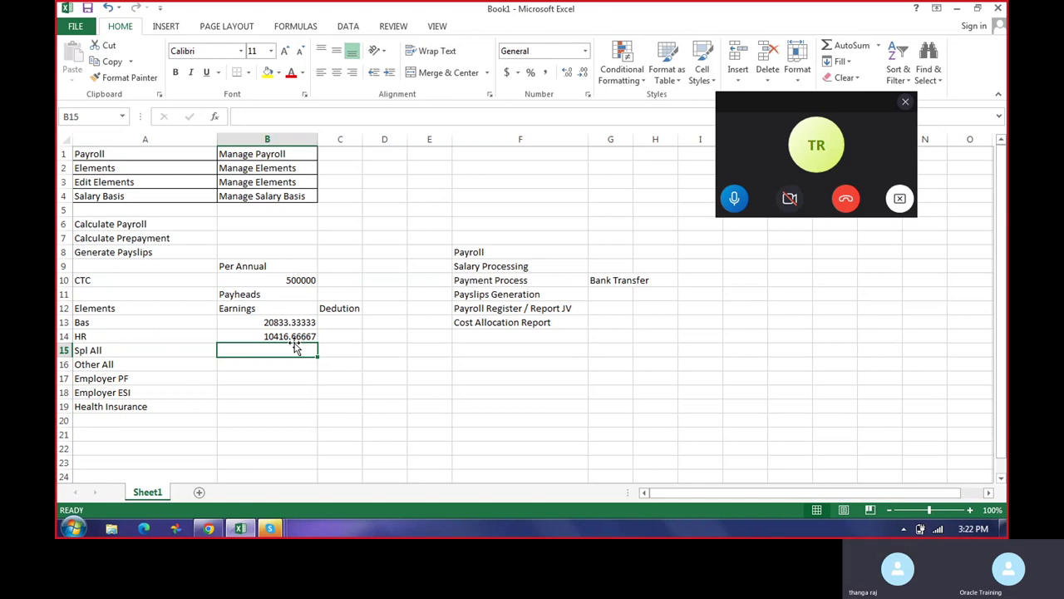
key("Up")
key("Up")
key("Up")
key("Down")
key("Down")
key("Down")
key("Down")
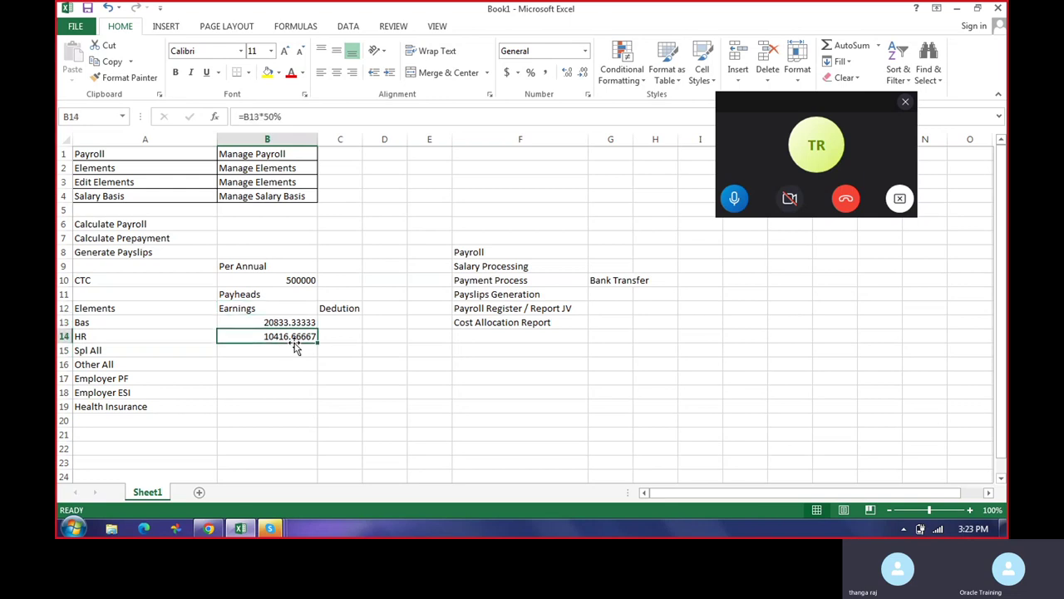
- Review the earnings cells of the remaining elements, from Spl All down to Health Insurance
key("Up")
key("Down")
key("Down")
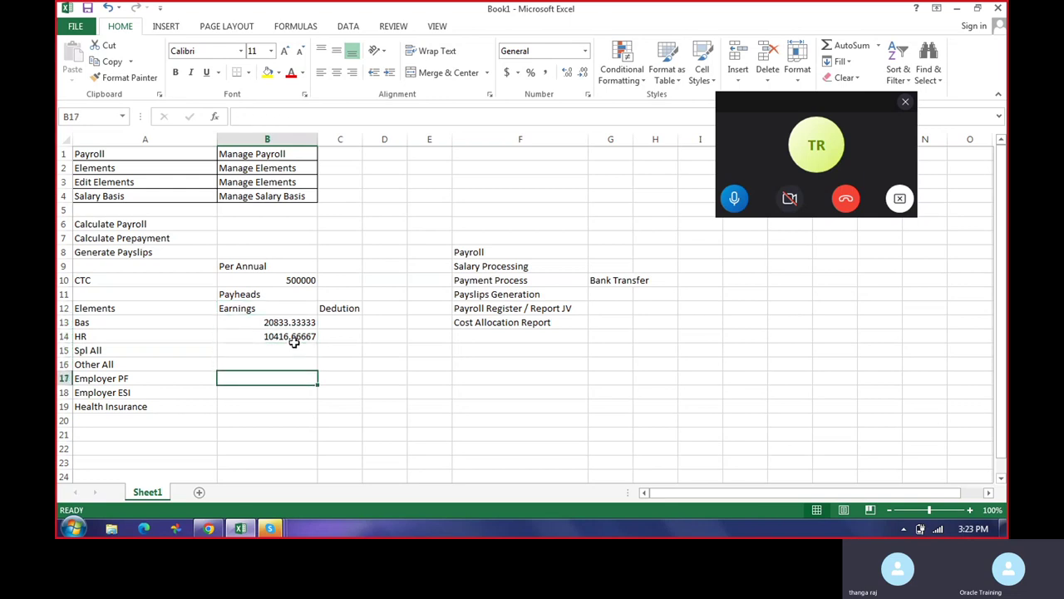
key("Down")
key("Down")
key("Down")
key("Up")
key("Up")
key("Up")
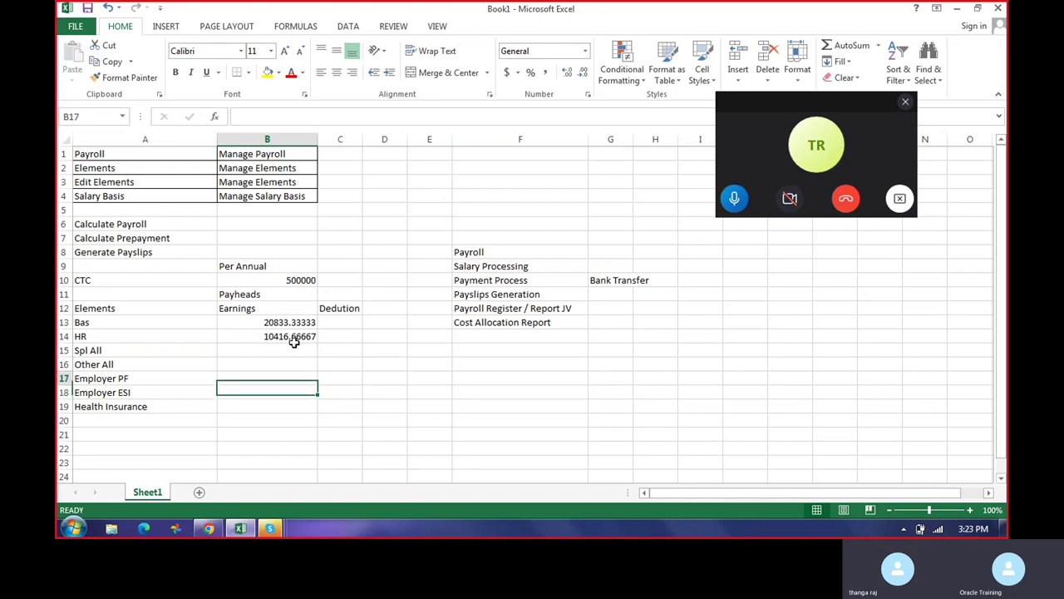
- Review the Spl All label and its earnings cell in row 15 alongside the HR earnings in B14
key("Up")
key("Up")
key("Left")
key("Down")
key("Right")
key("Up")
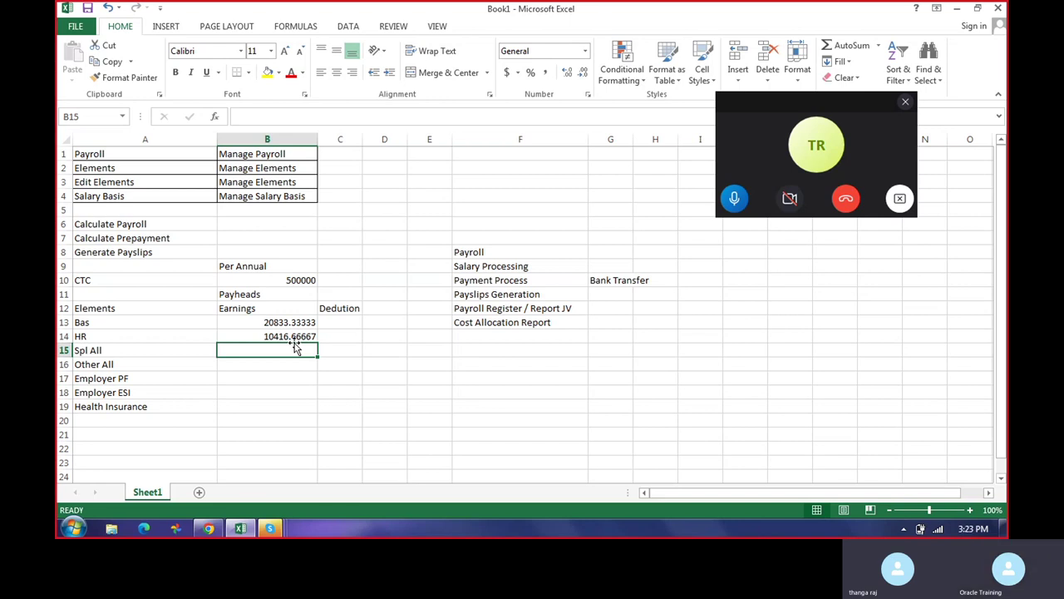
key("Up")
key("Down")
key("Left")
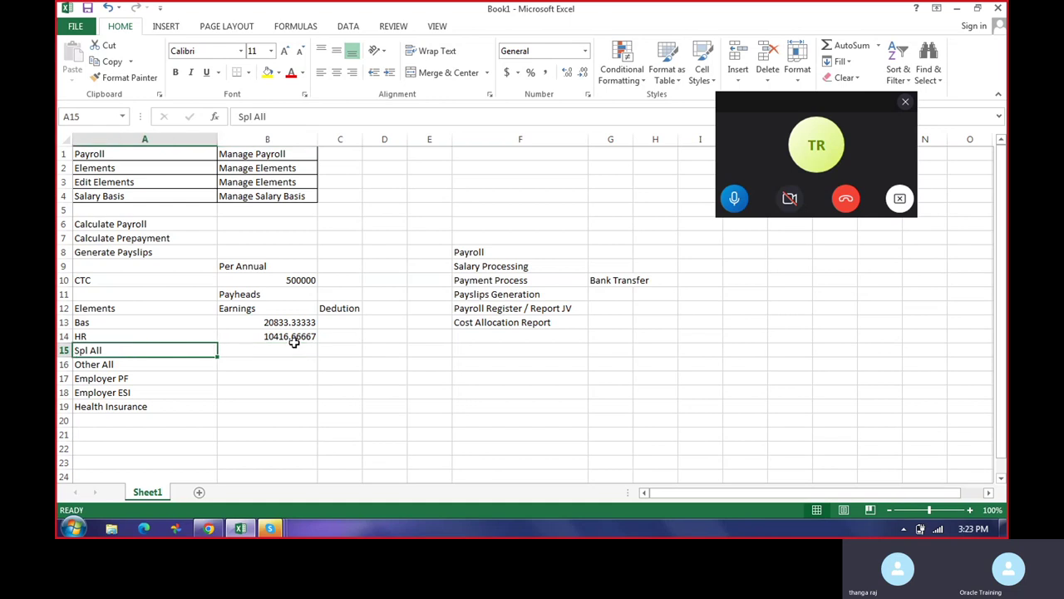
key("Right")
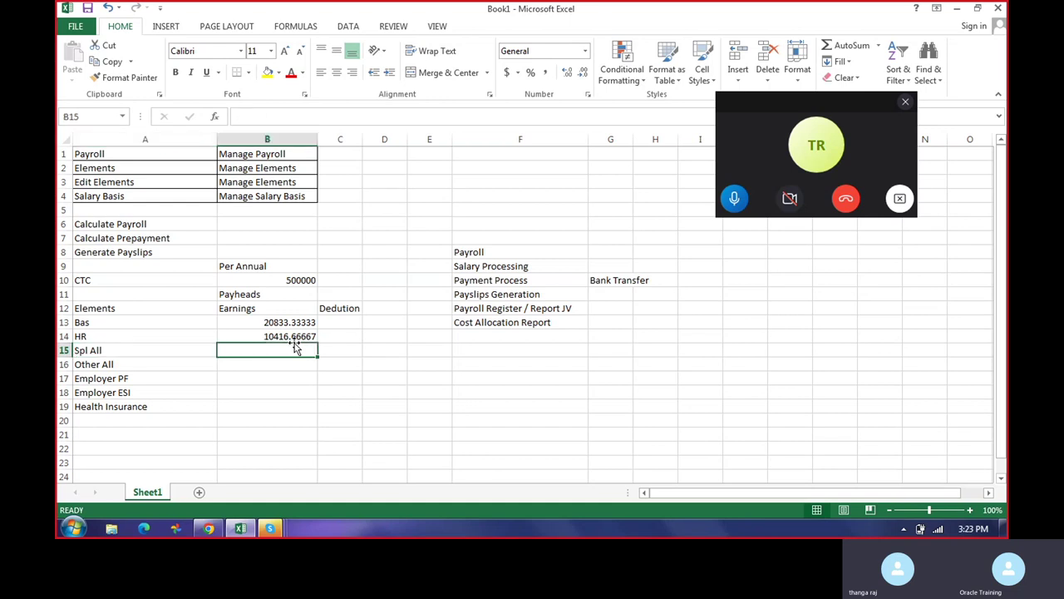
type("=")
key("Escape")
type("=")
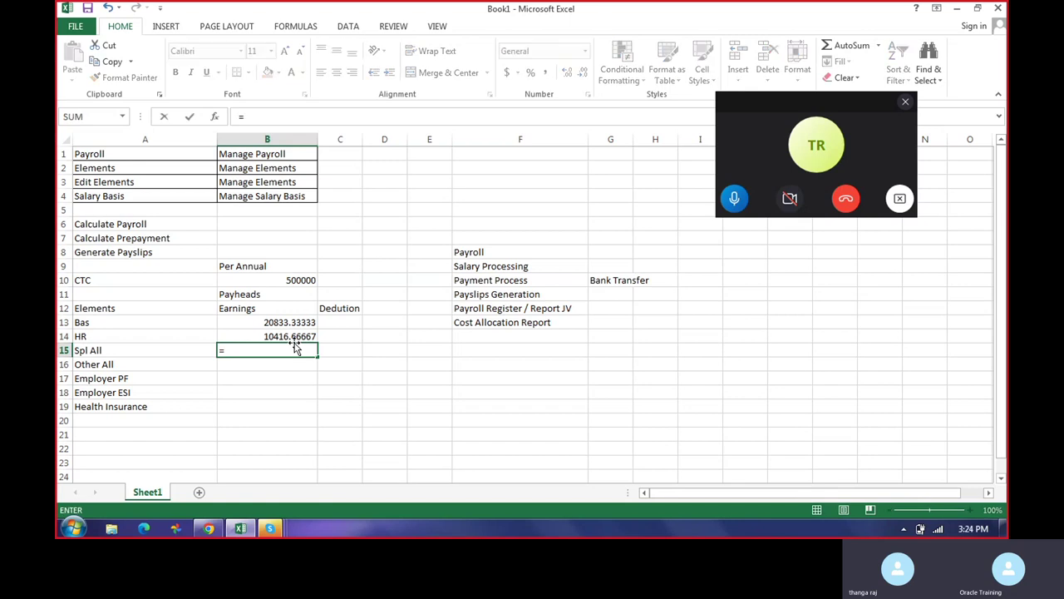
key("Up")
key("Up")
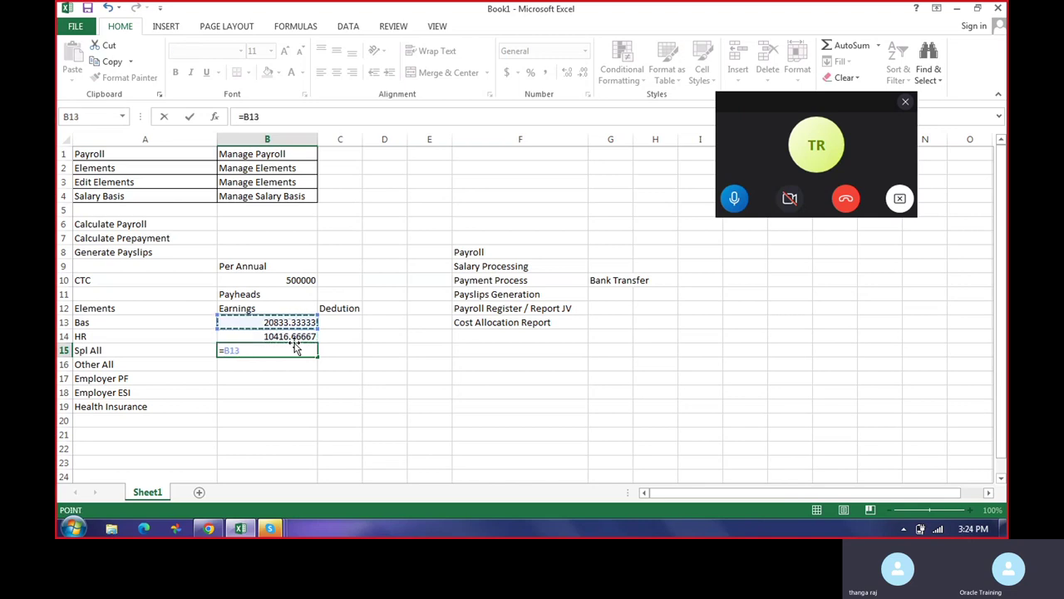
key("Escape")
- Try the formula =B10-B13+B14 for the Spl All earnings in B15 and clear the cell again
type("=")
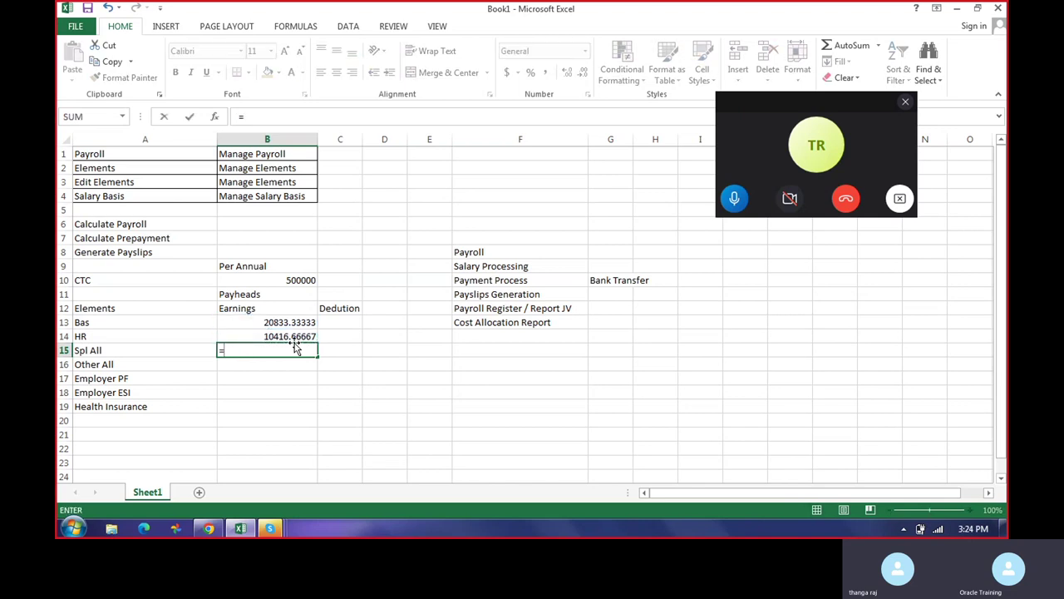
key("Up")
key("Up")
key("Up")
key("Up")
key("Up")
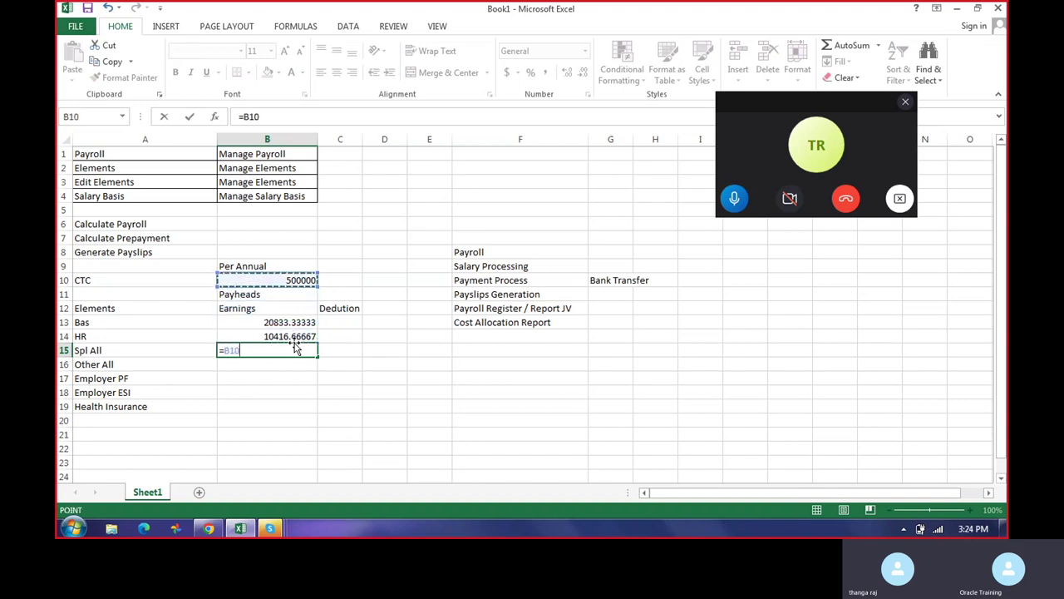
type("-")
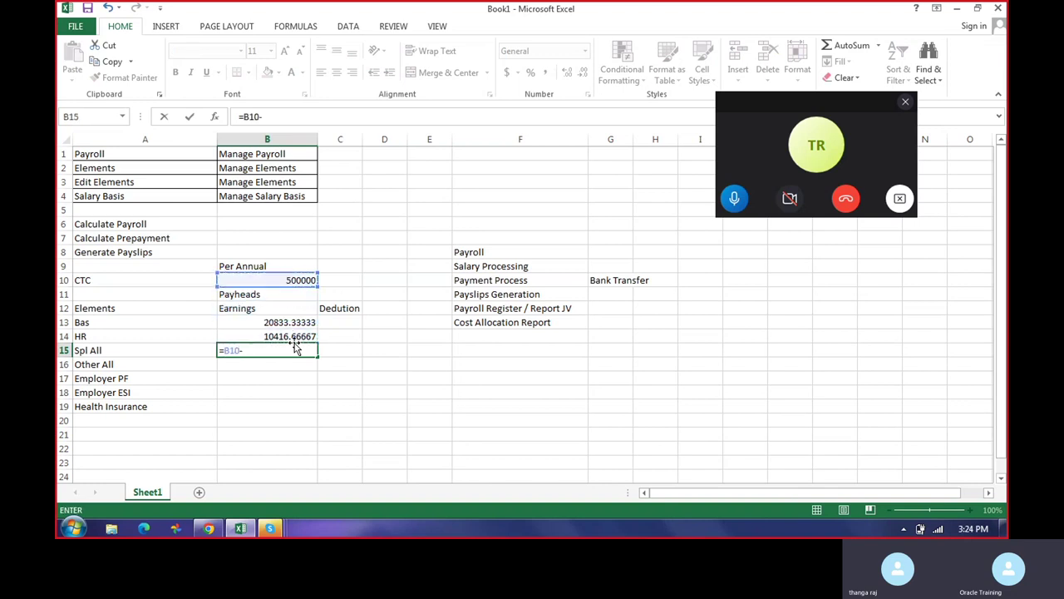
key("Up")
key("Up")
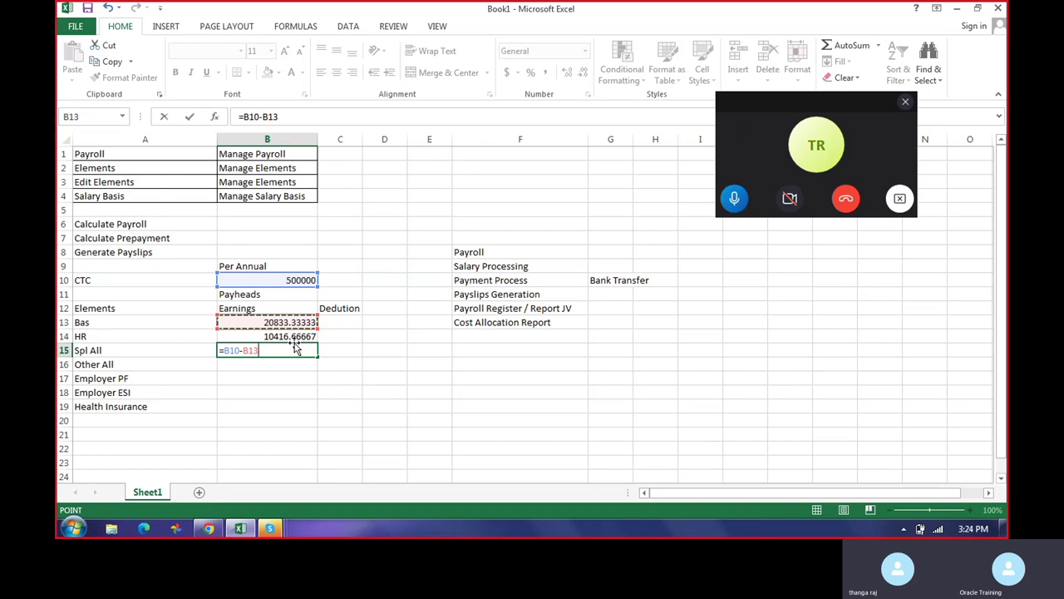
type("+")
key("Up")
key("Return")
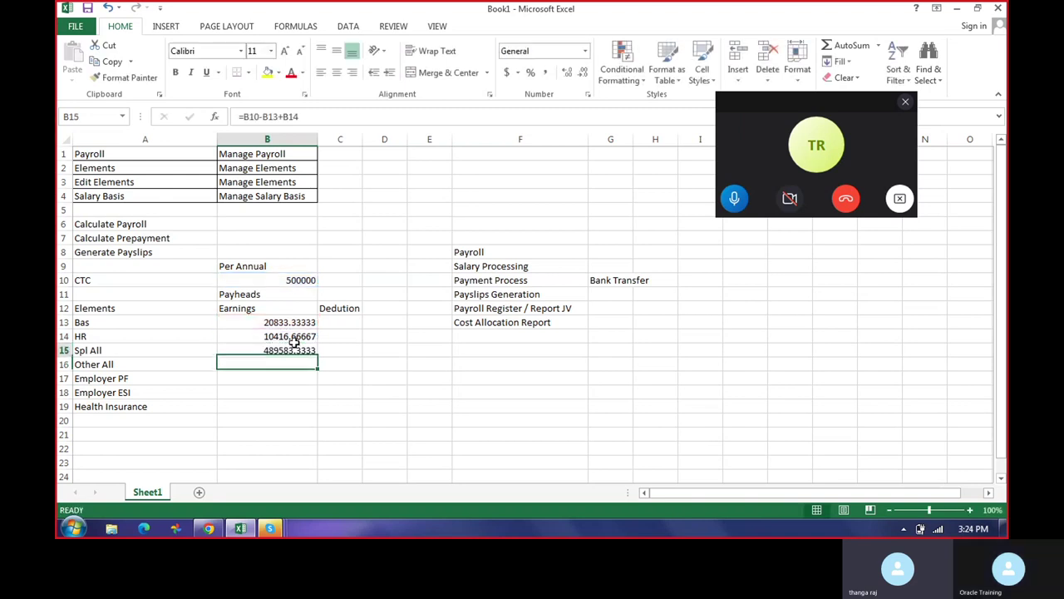
left_click(295, 347)
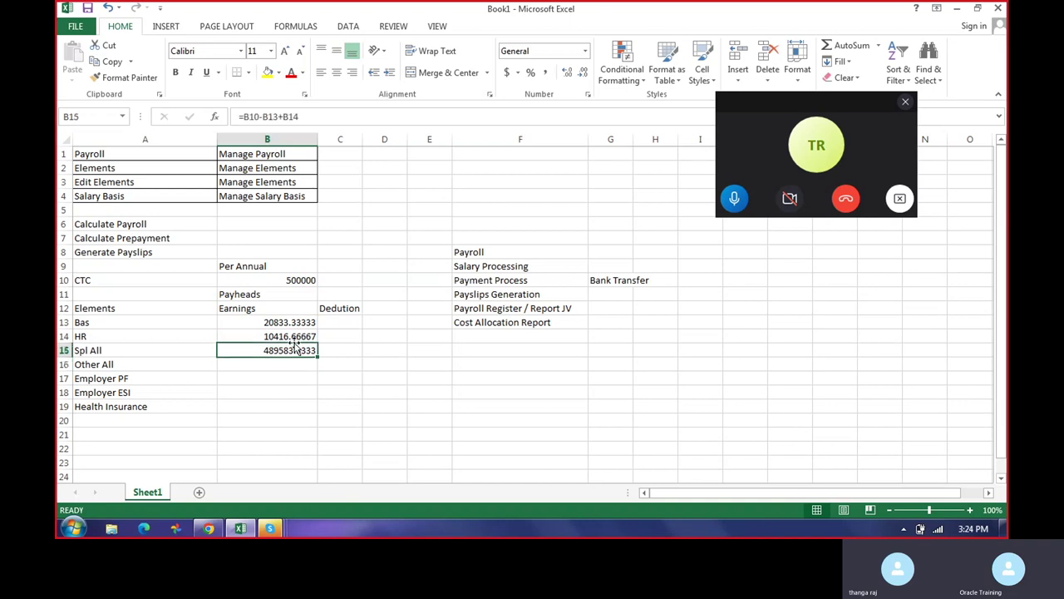
key("Delete")
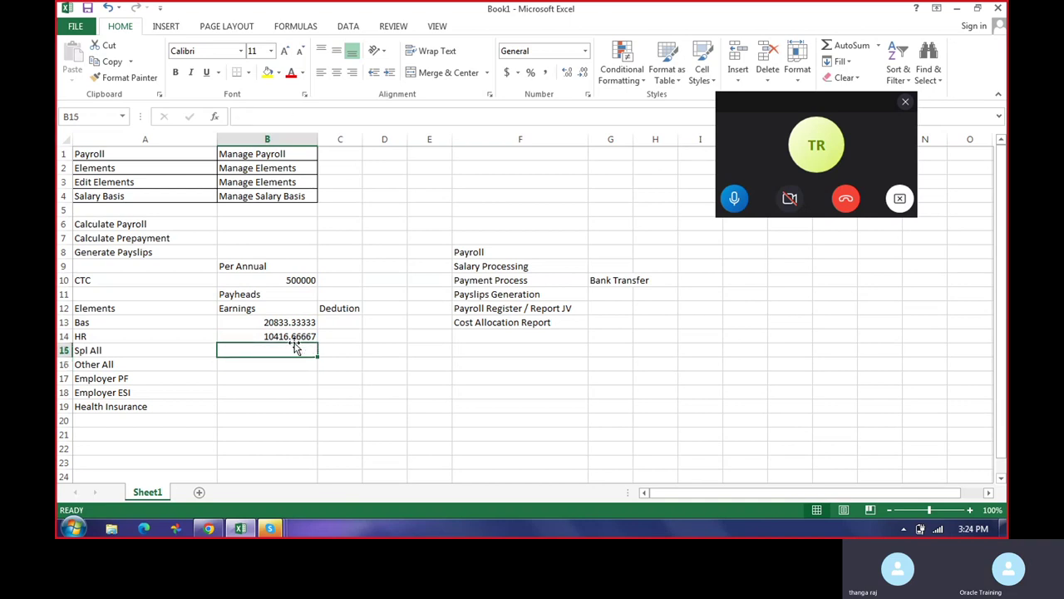
- Calculate the Employer PF earnings in B17 as 12% of the Bas amount with =B13*12%
key("Up")
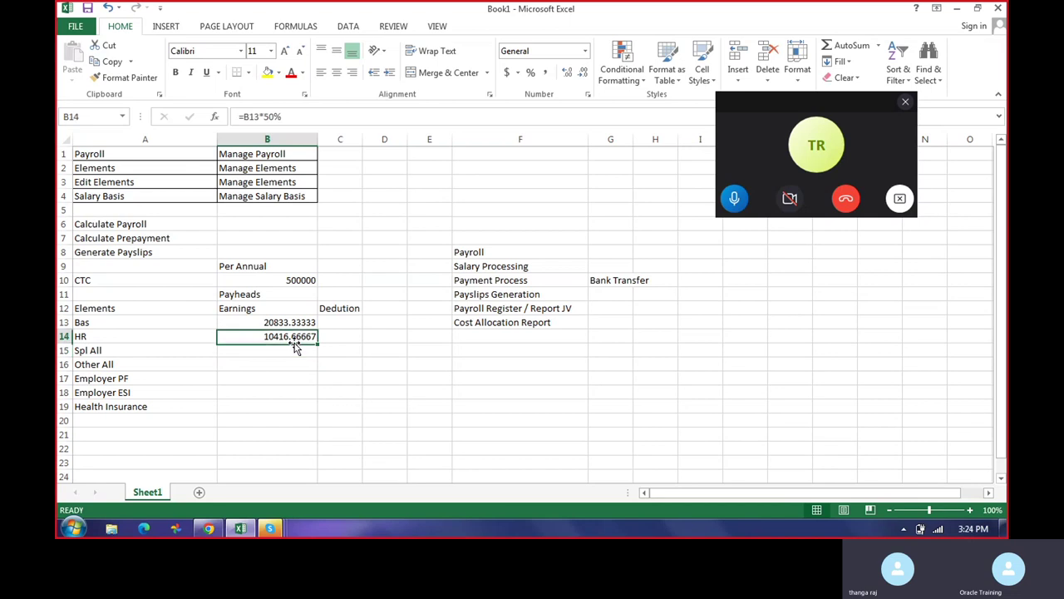
key("Up")
key("Down")
key("Down")
key("Down")
key("Down")
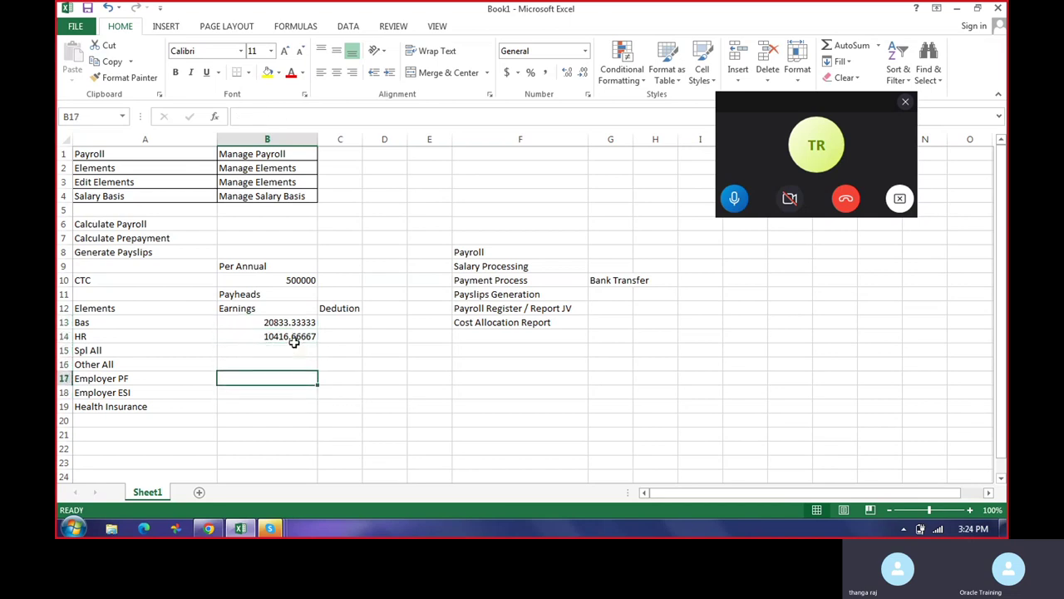
type("=")
key("Up")
key("Up")
key("Up")
key("Up")
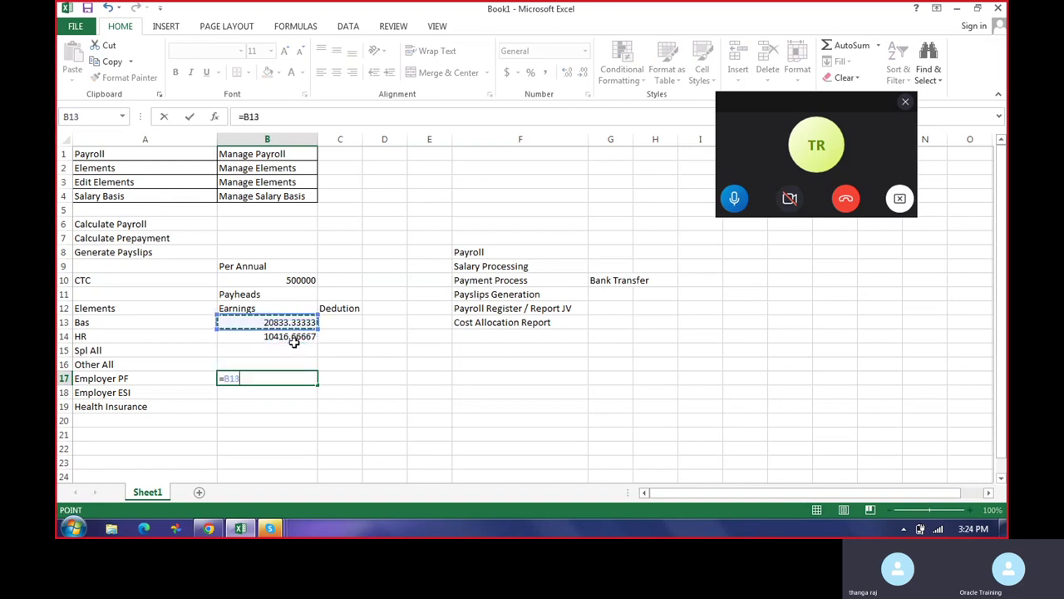
type("*12")
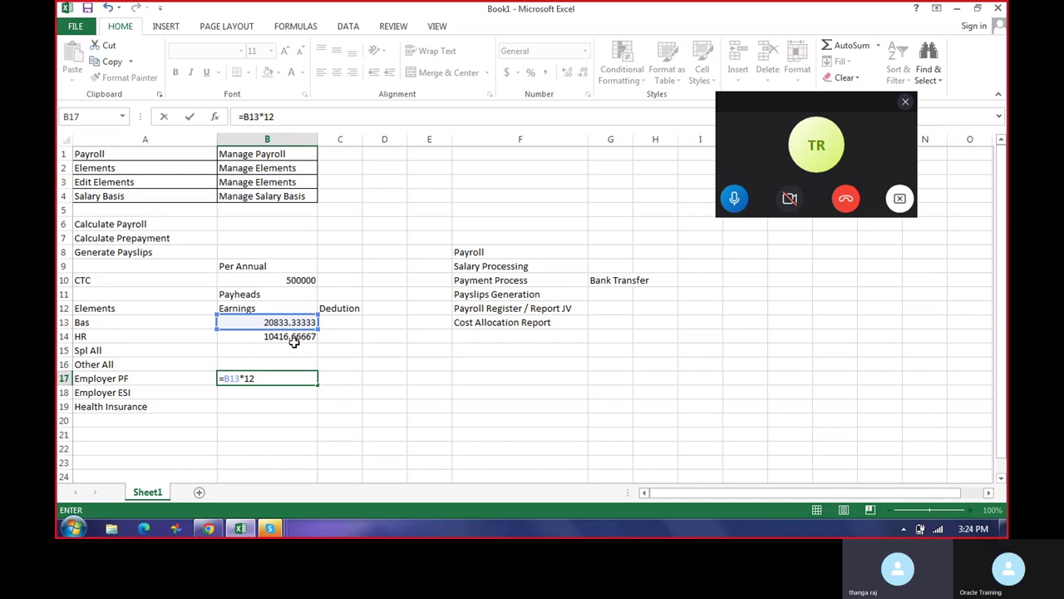
type("%")
key("Return")
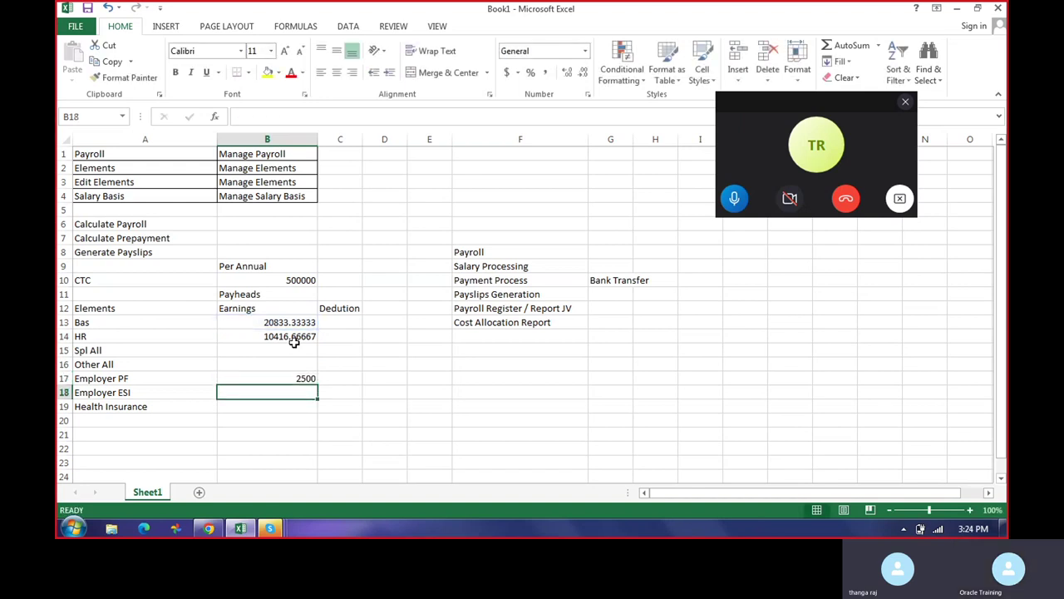
type("=")
key("Up")
key("Up")
key("Up")
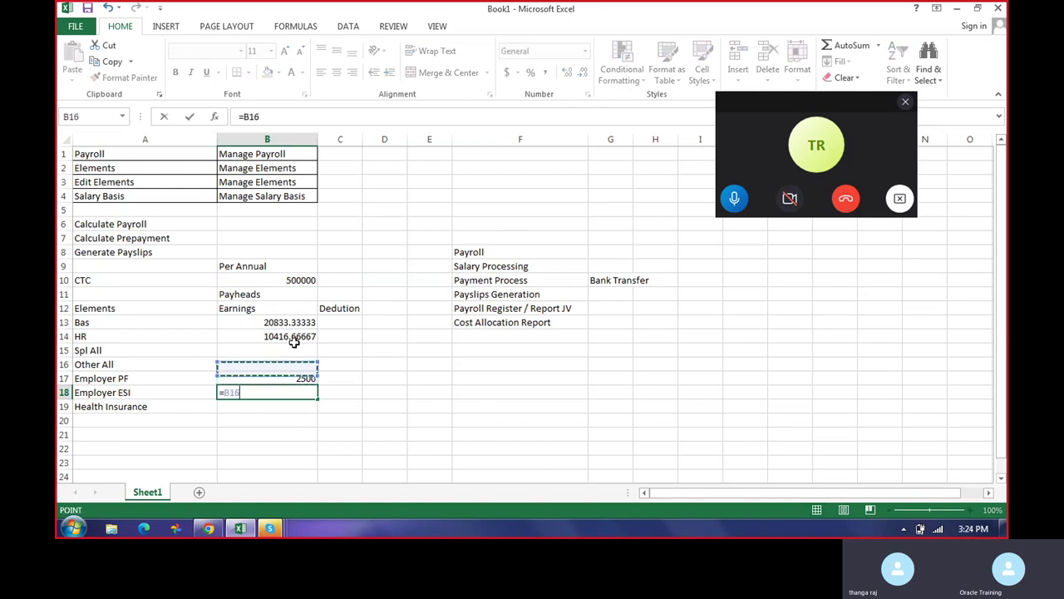
key("Escape")
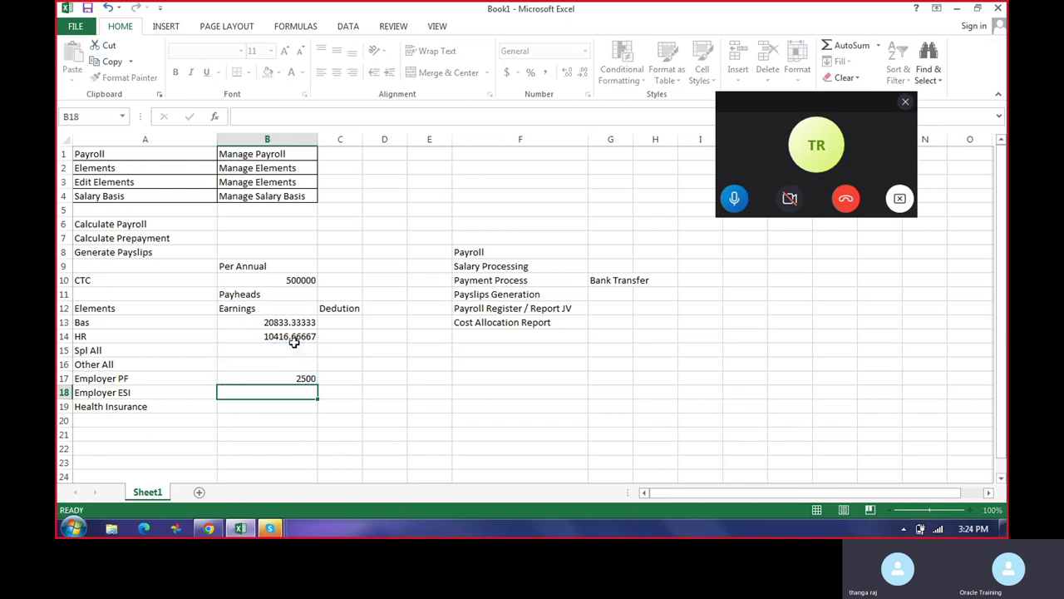
key("F2")
type("=")
key("Up")
key("Up")
key("Up")
key("Up")
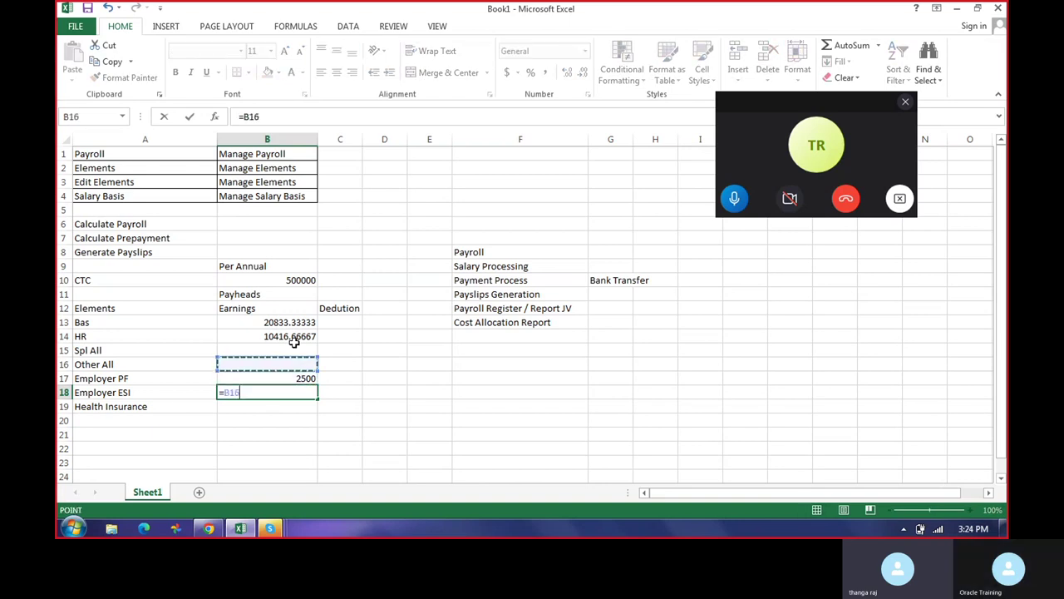
key("Up")
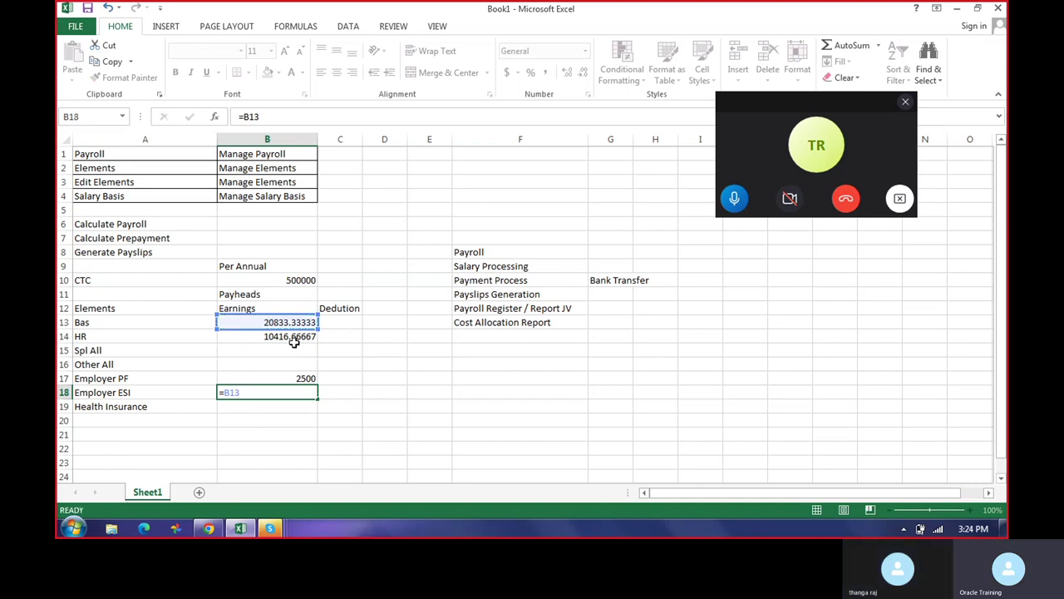
key("Escape")
- Calculate the monthly CTC in the Employer ESI earnings cell B18 with the formula =B10/12
type("=")
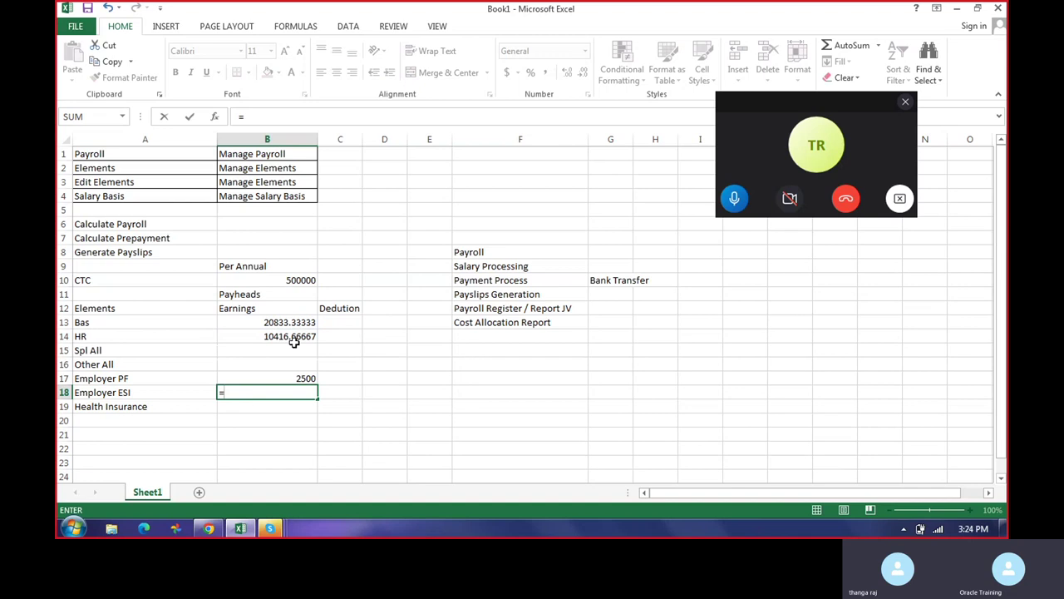
key("Up")
key("Up")
key("Up")
key("Up")
key("Up")
key("Up")
key("Up")
key("Up")
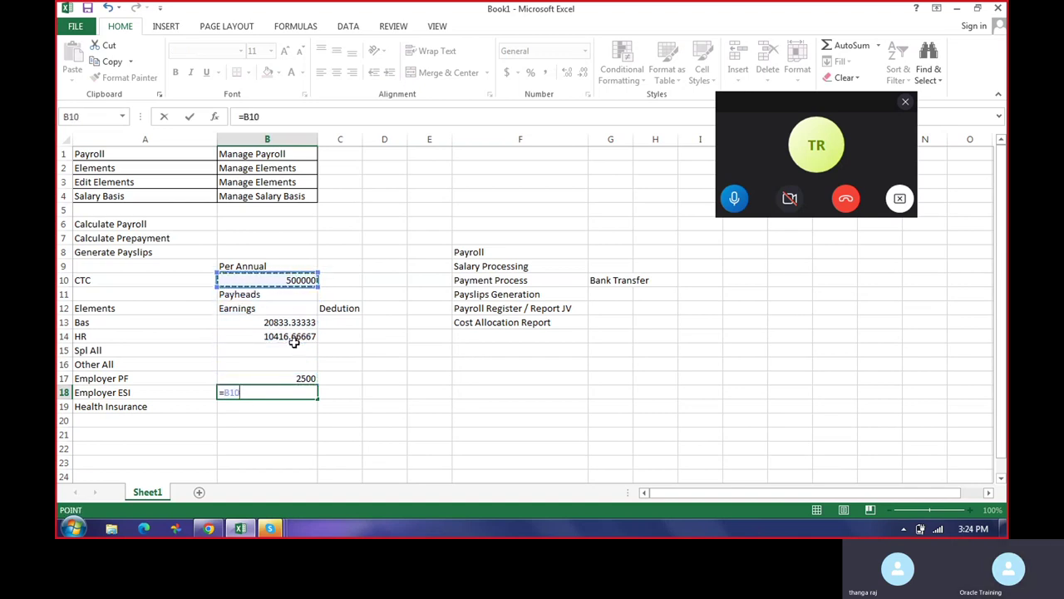
type("/12")
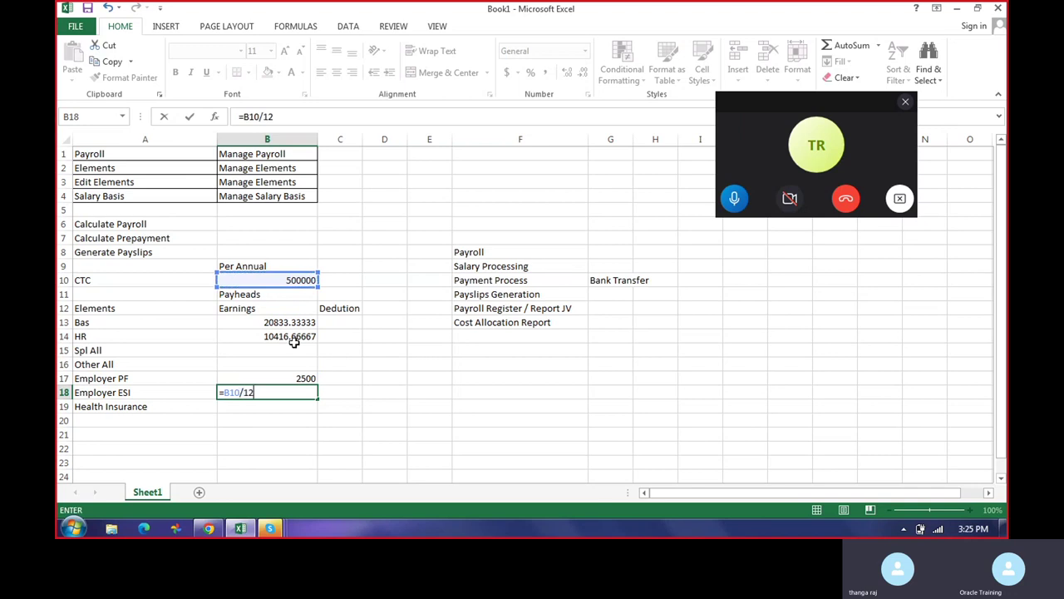
key("Return")
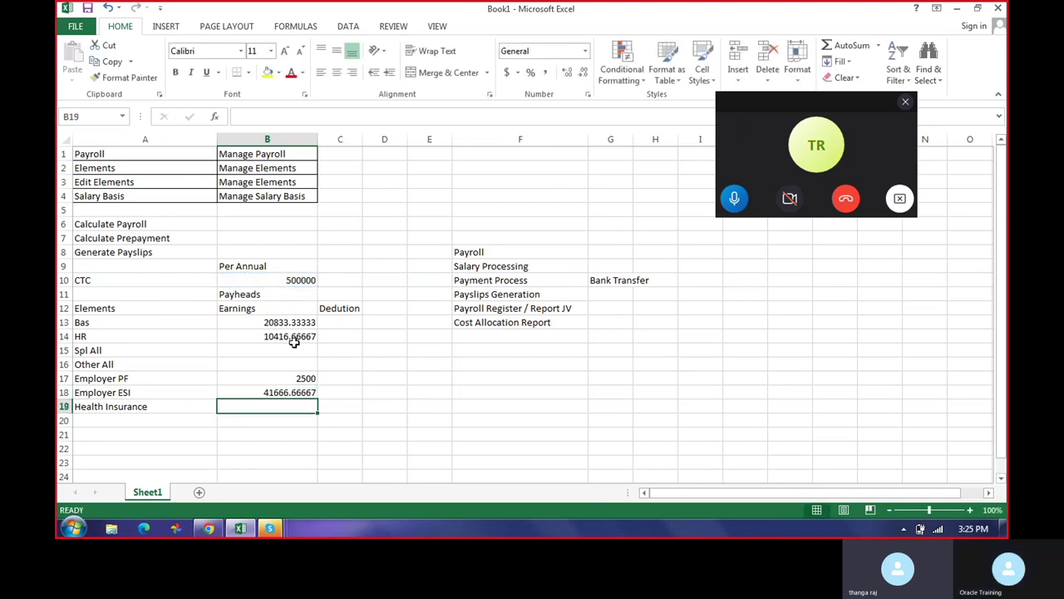
key("Up")
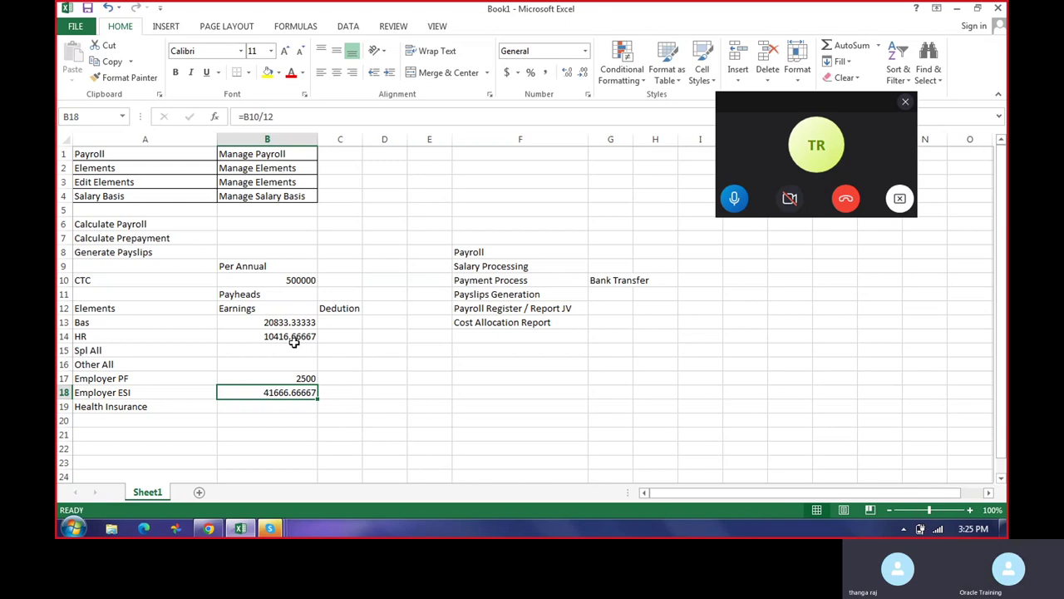
left_click(301, 114)
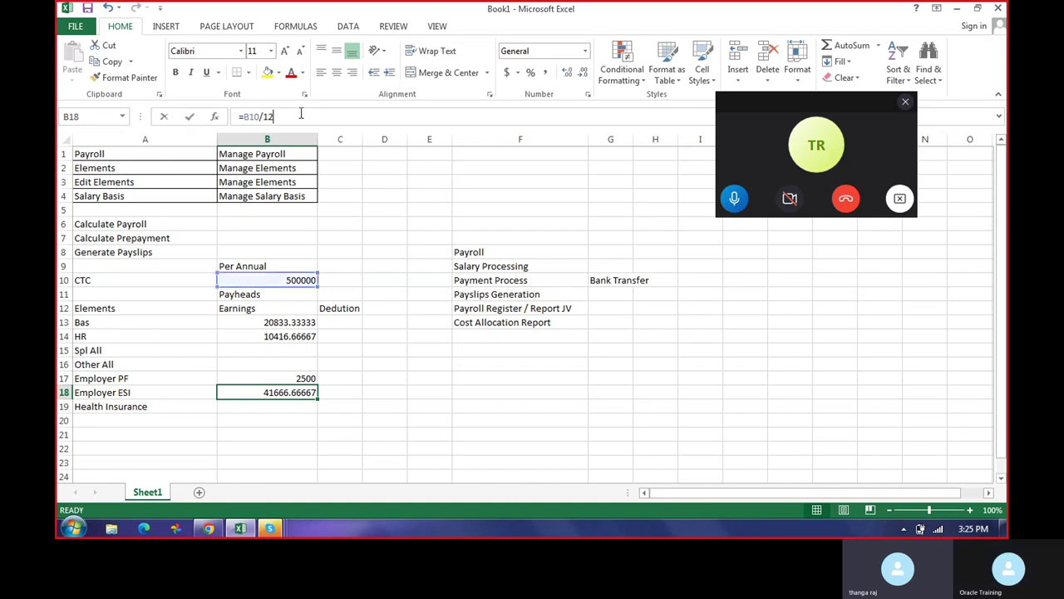
type("=")
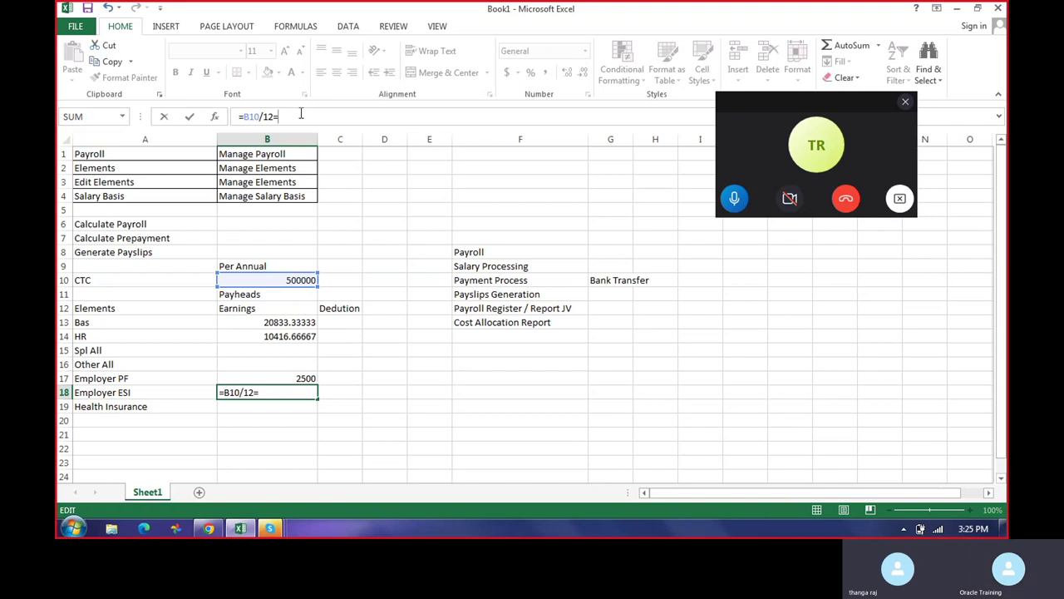
key("BackSpace")
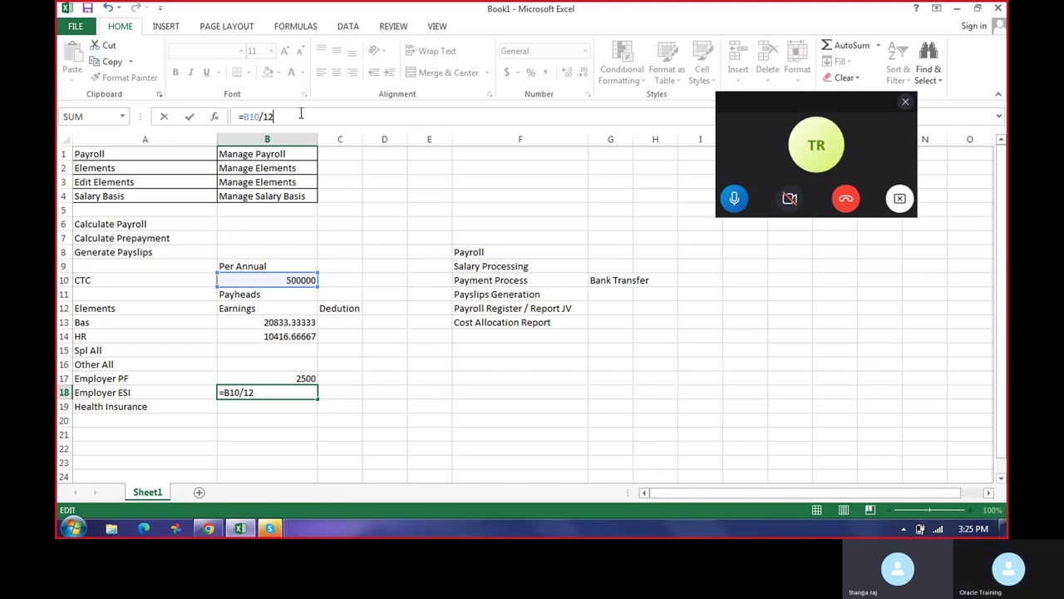
key("ctrl+Return")
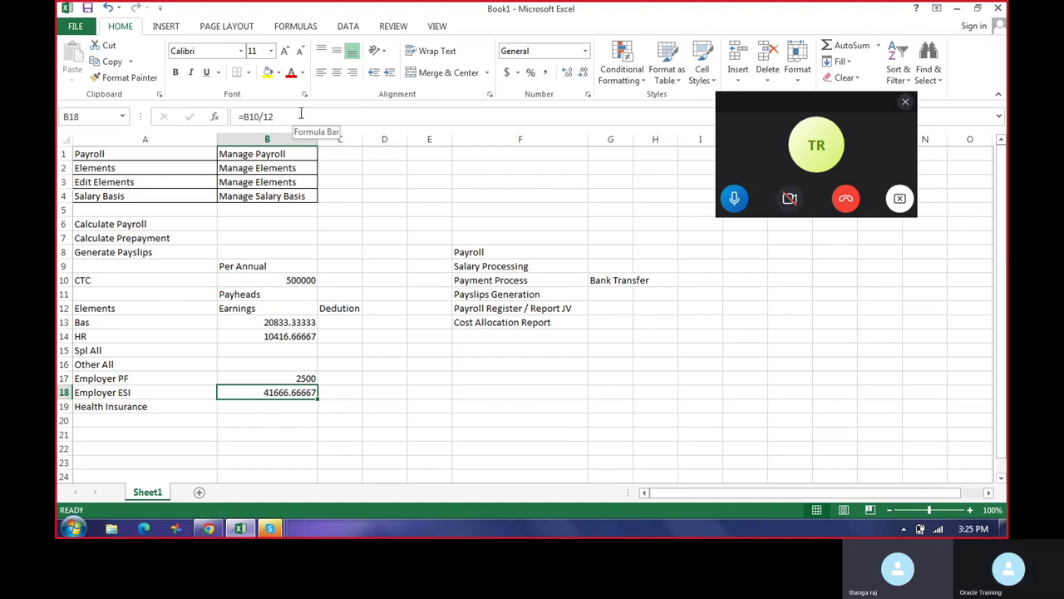
- Check the Employer PF and ESI formulas and replace the Employer ESI earnings in B18 with 0
key("Up")
key("Up")
key("Down")
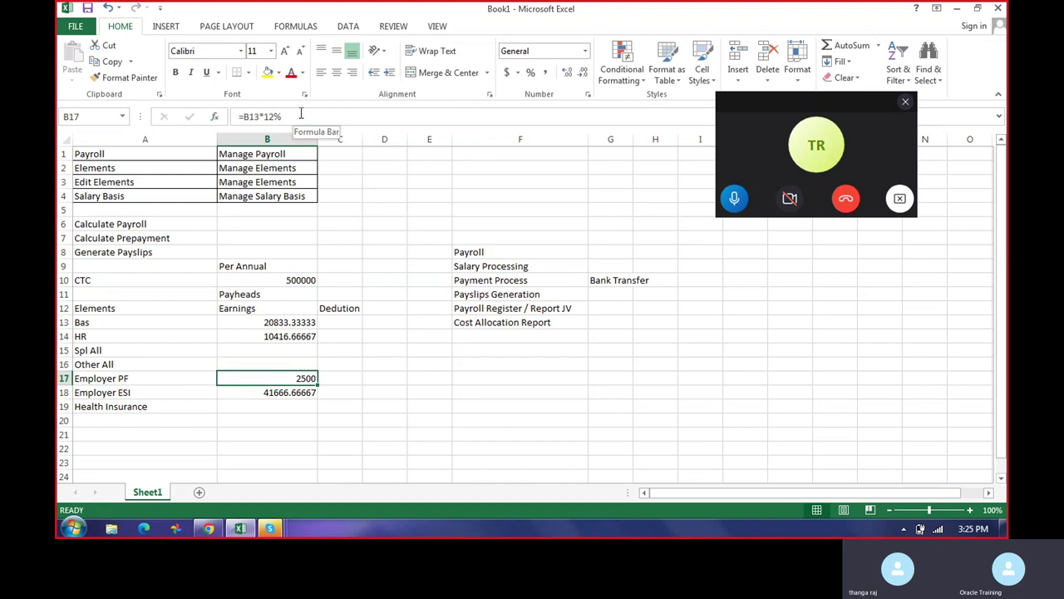
key("Down")
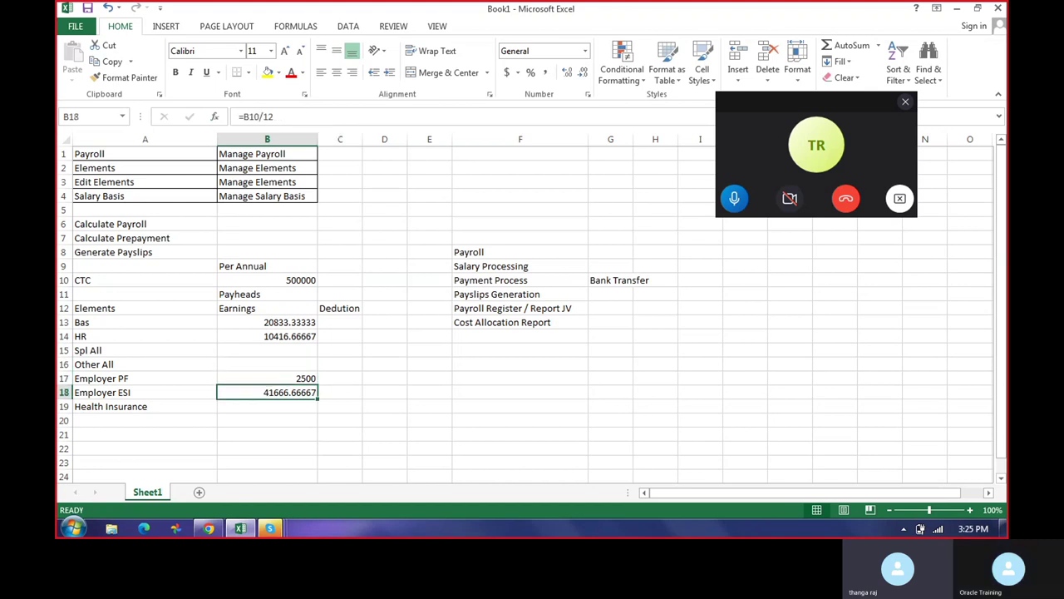
left_click(293, 116)
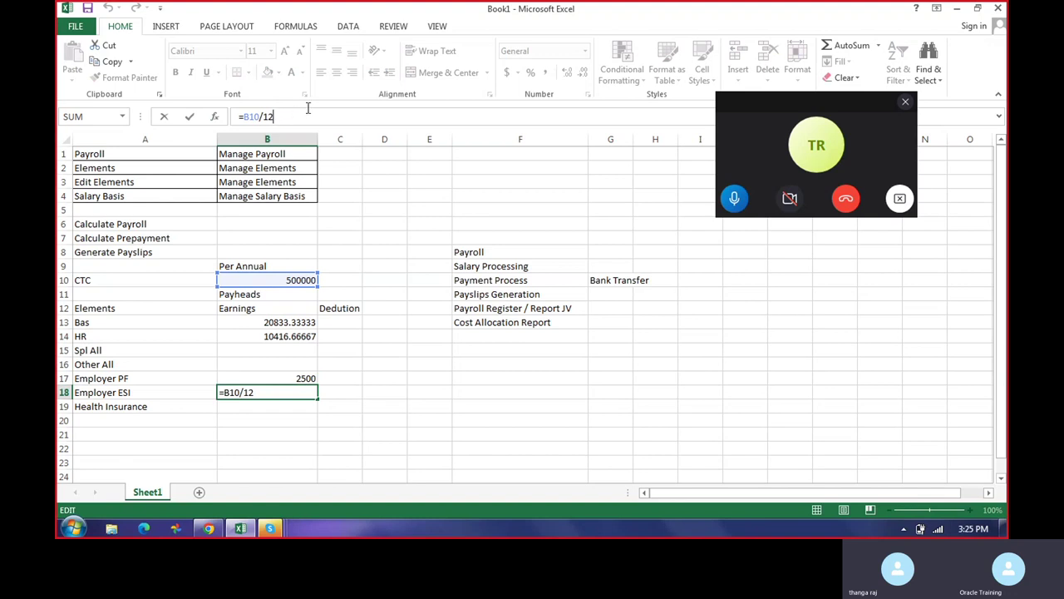
key("ctrl+Return")
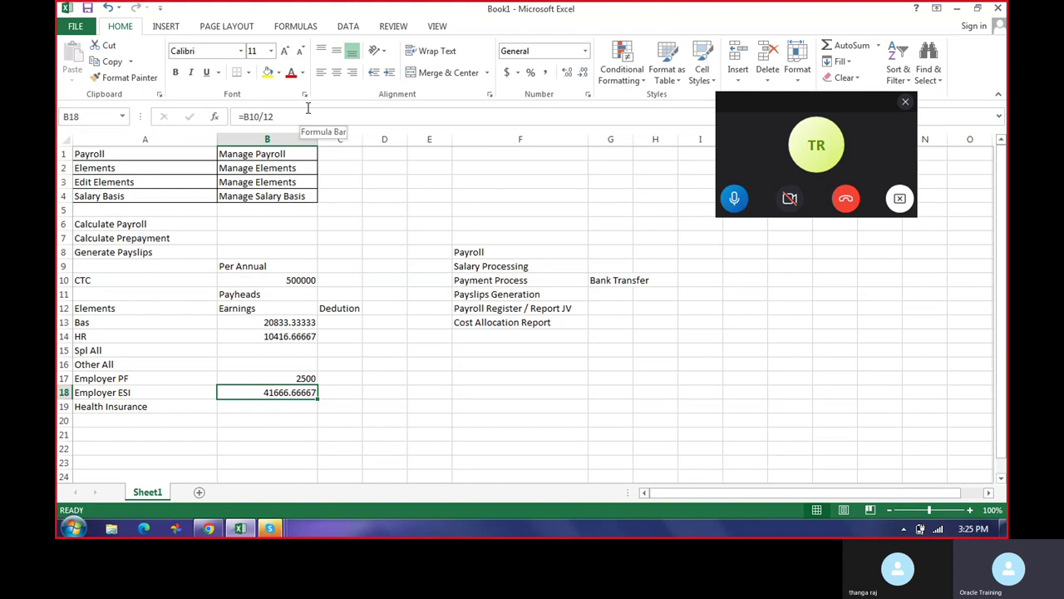
type("0")
key("Return")
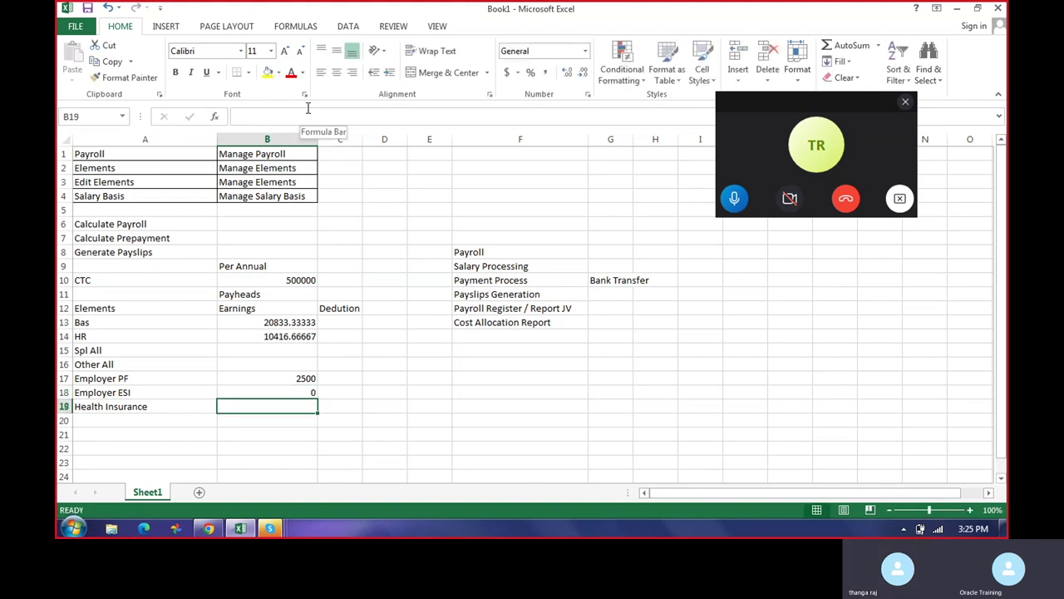
- Enter 1500 as the Health Insurance earnings in B19 and total the filled-in amounts in B20 with +B13+B14+B17+B18+B19
type("1500")
key("Return")
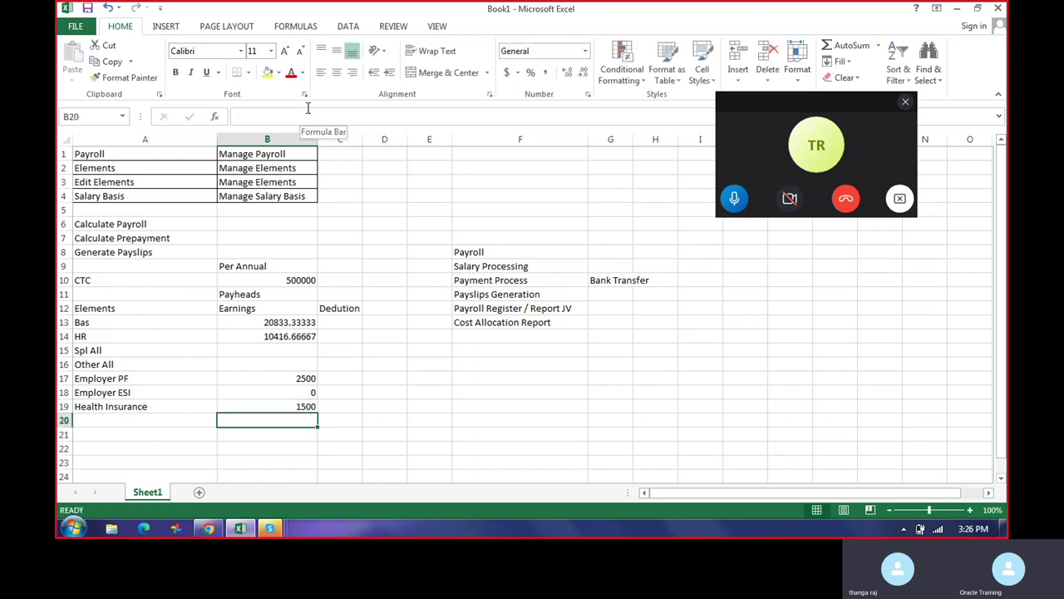
type("+")
key("Up")
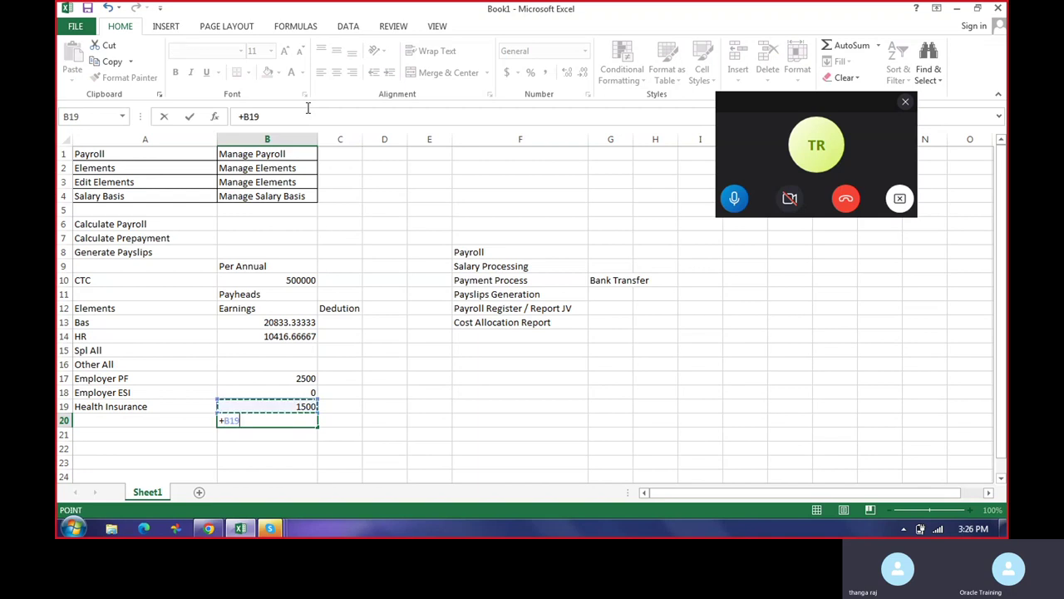
key("Up")
key("Up")
key("Up")
key("Up")
key("Up")
key("Up")
type("+")
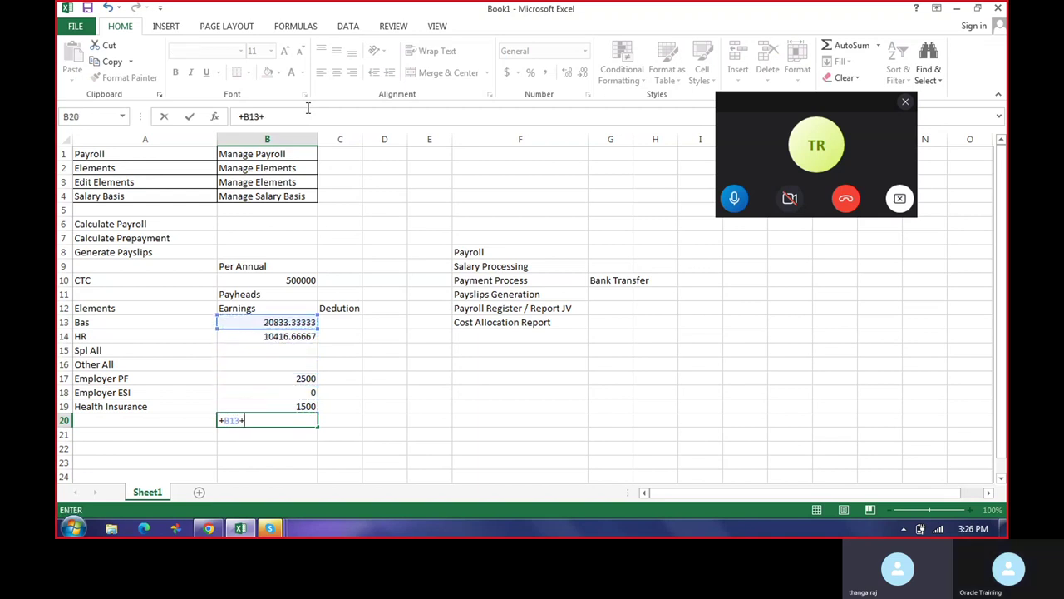
key("Up")
key("Up")
key("Up")
key("Up")
key("Up")
key("Up")
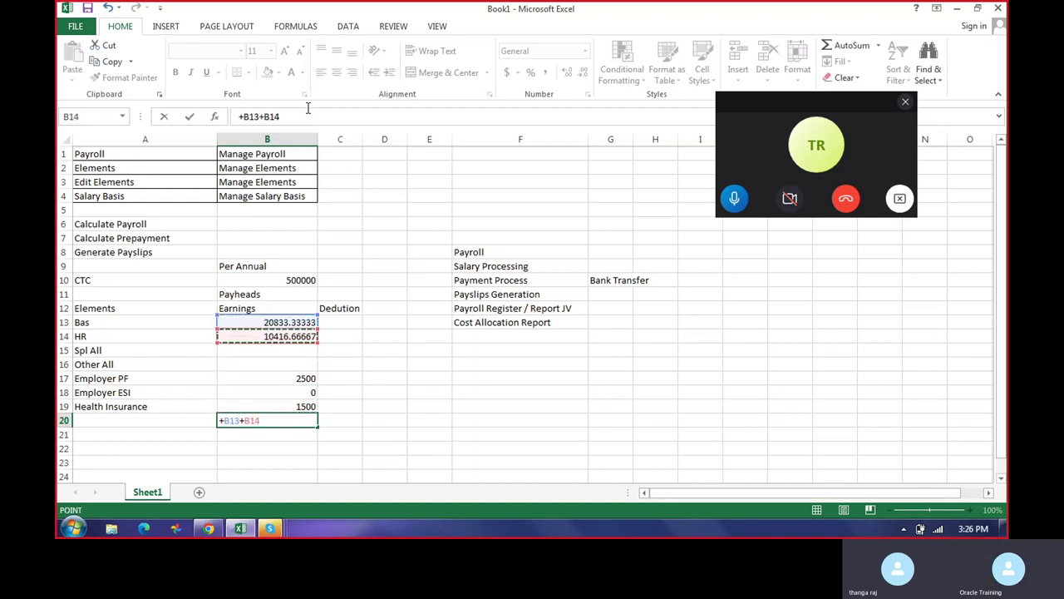
type("+")
key("Up")
key("Up")
key("Up")
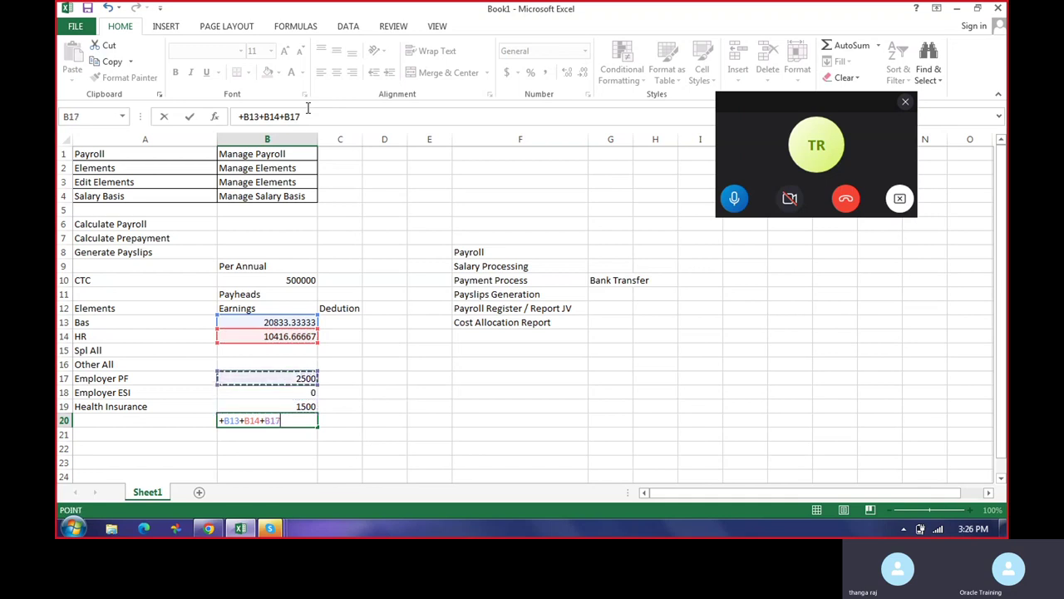
type("+")
key("Up")
key("Up")
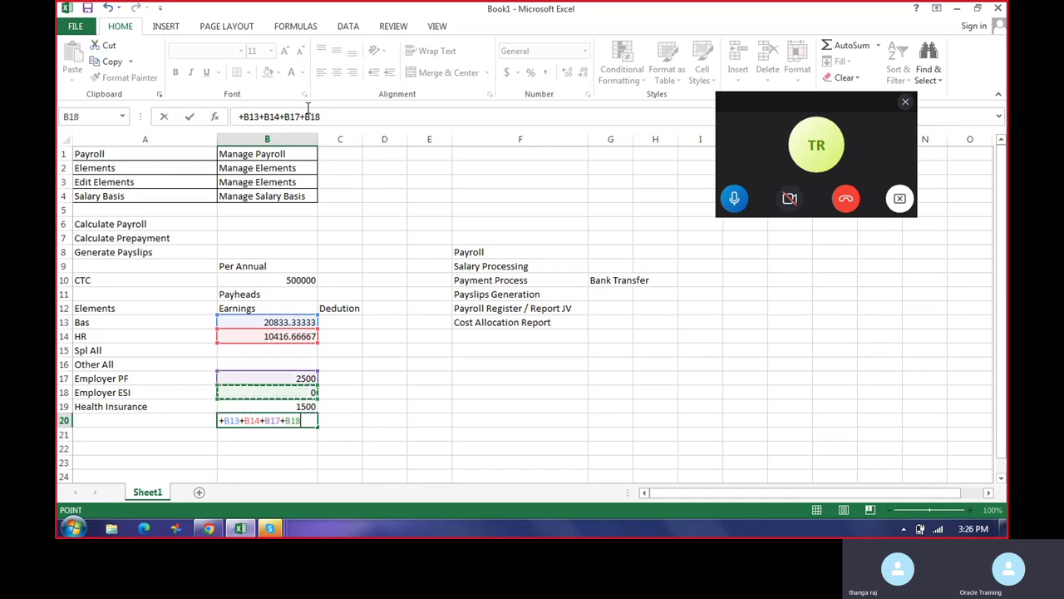
type("+")
key("Up")
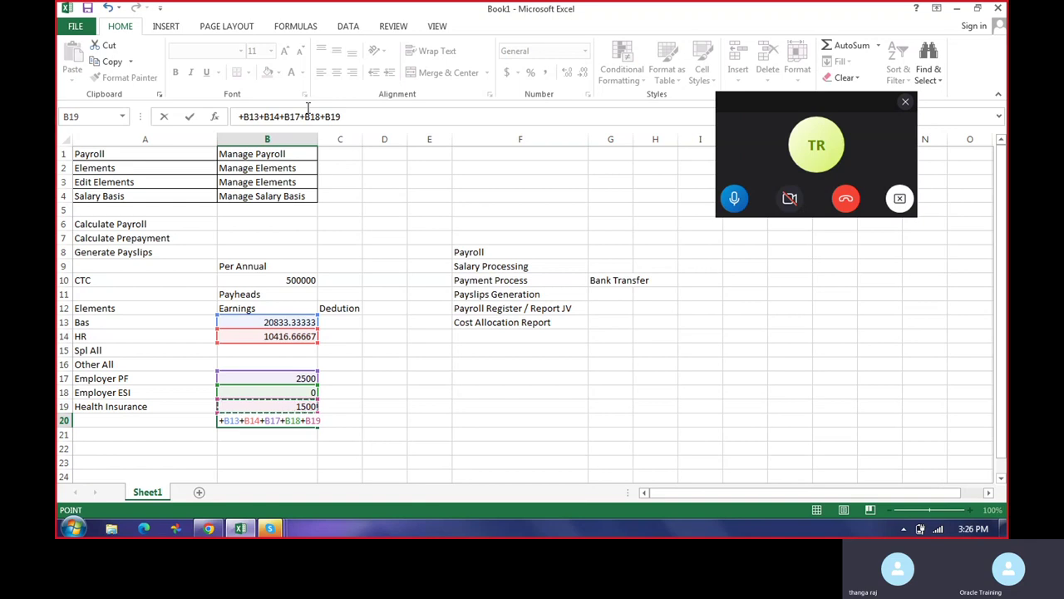
key("Return")
- Calculate the monthly CTC in B21 with the formula +B10/12
type("+")
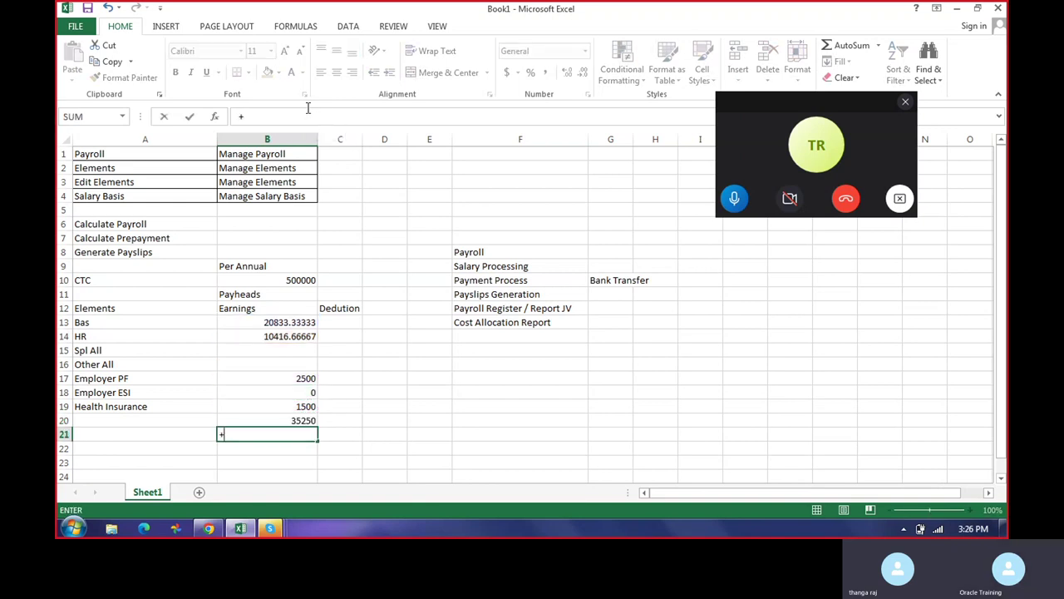
key("Up")
key("Up")
key("Up")
key("Up")
key("Up")
key("Up")
key("Up")
key("Up")
key("Up")
key("Up")
key("Up")
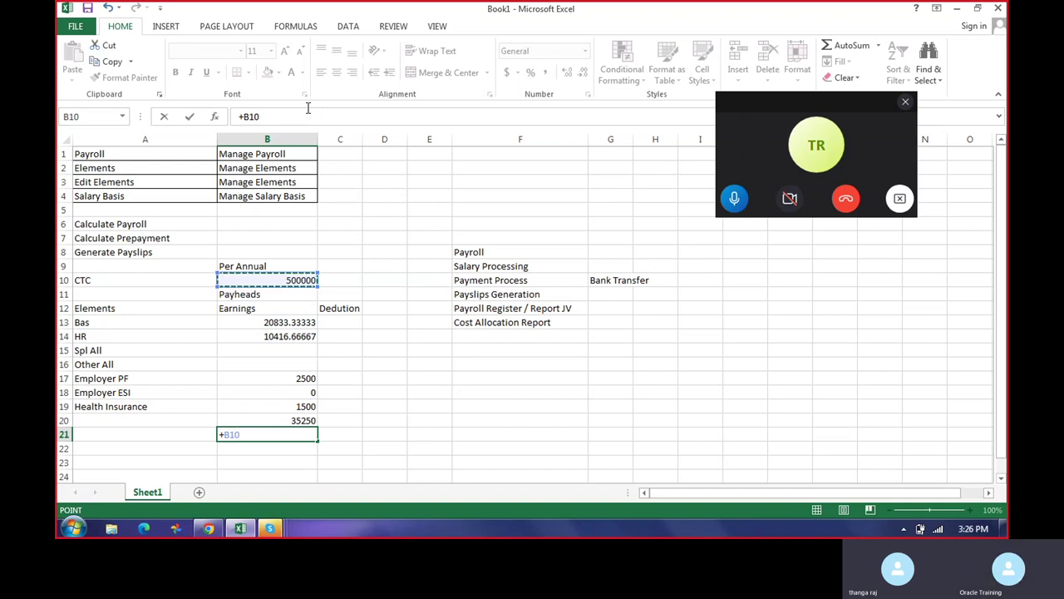
key("F2")
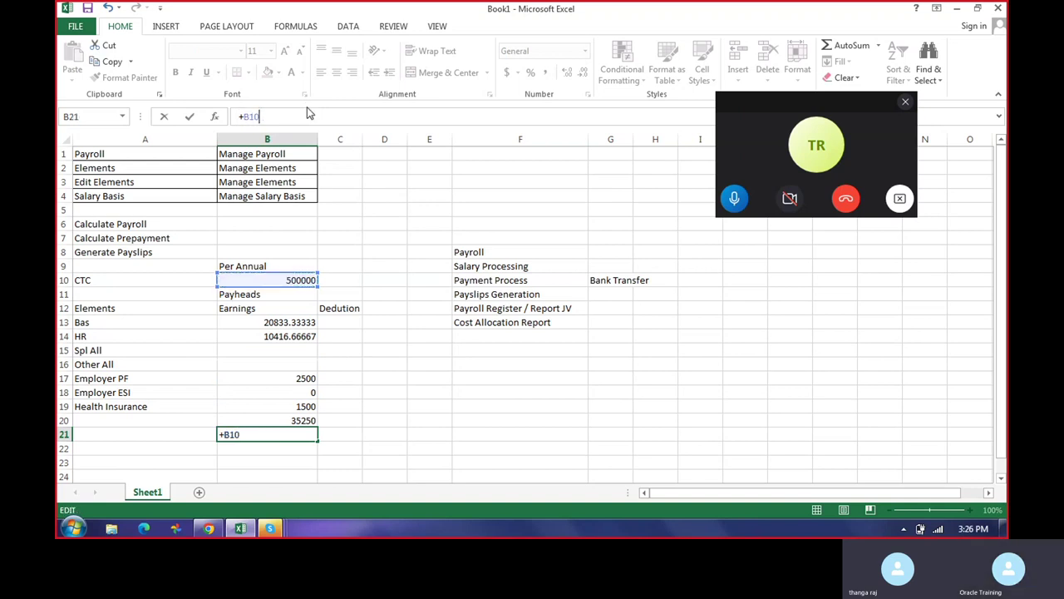
type("/12")
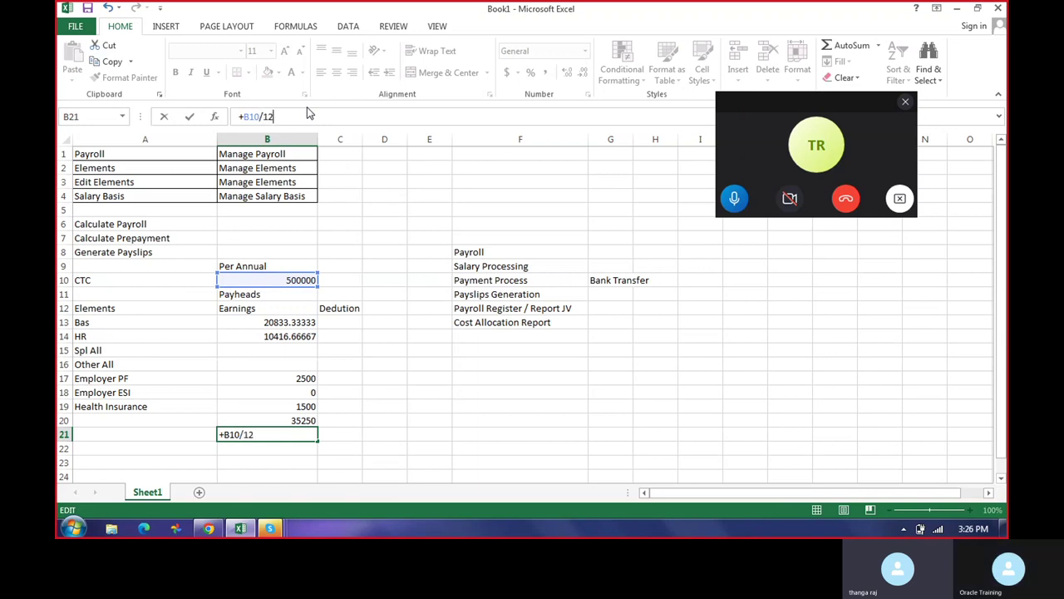
key("Return")
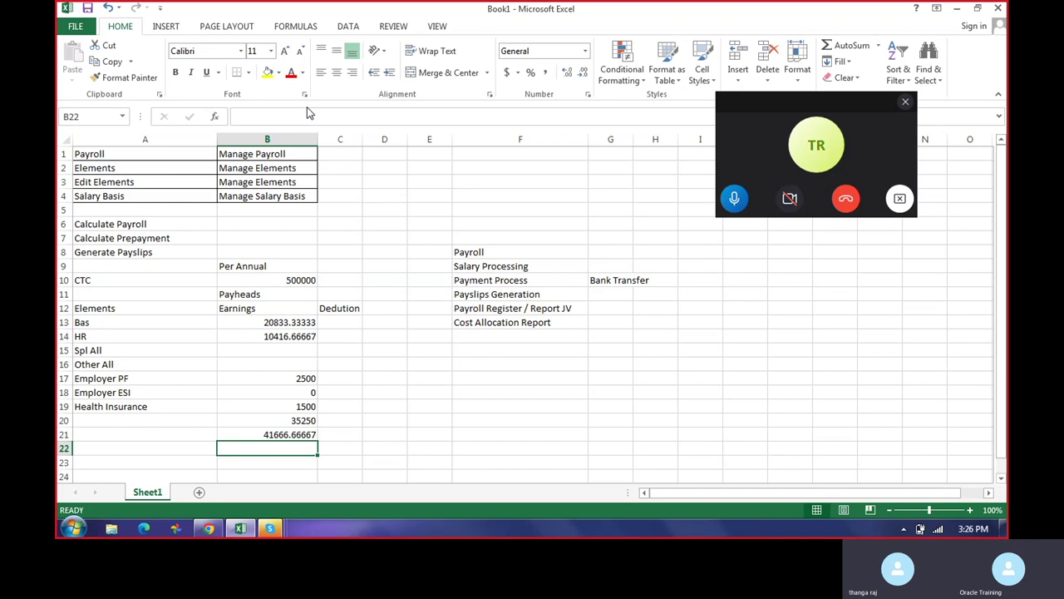
- Calculate the remaining monthly balance in B22 by subtracting the earnings total from the monthly CTC with +B21-B20
type("+")
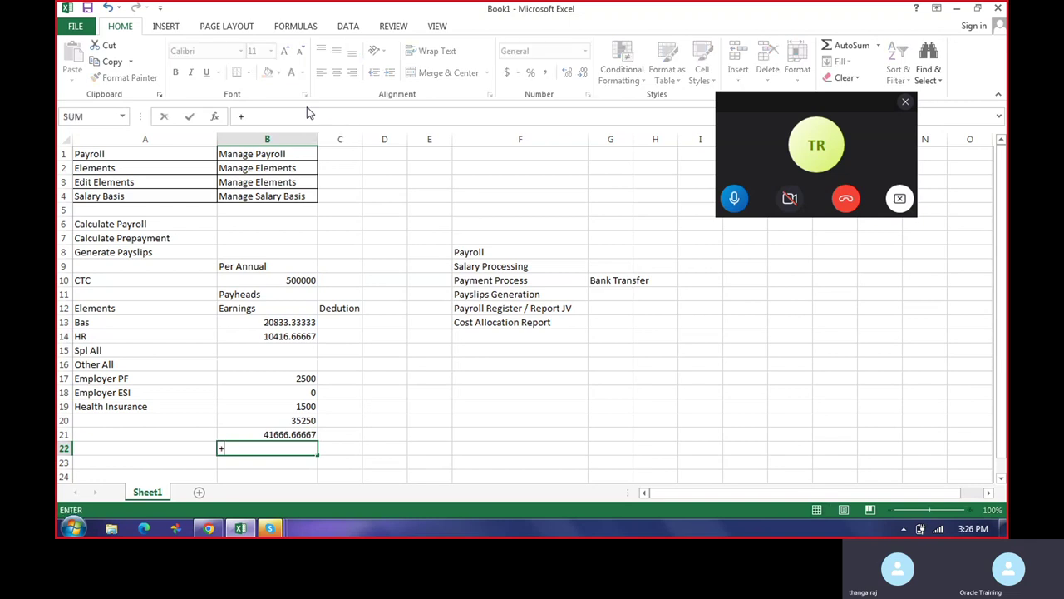
key("Up")
type("-")
key("Up")
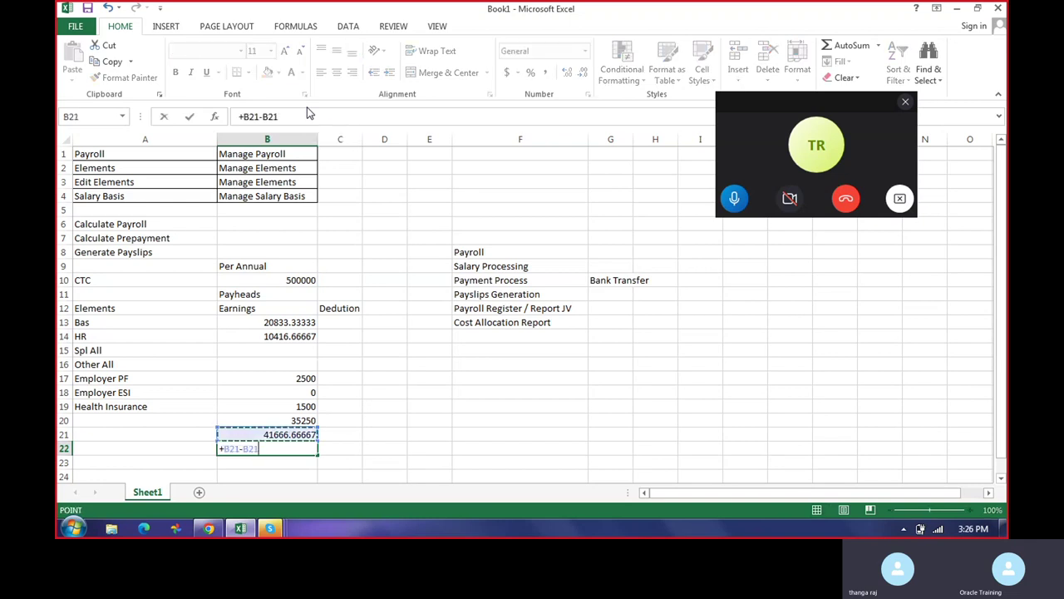
key("Up")
key("Return")
key("Up")
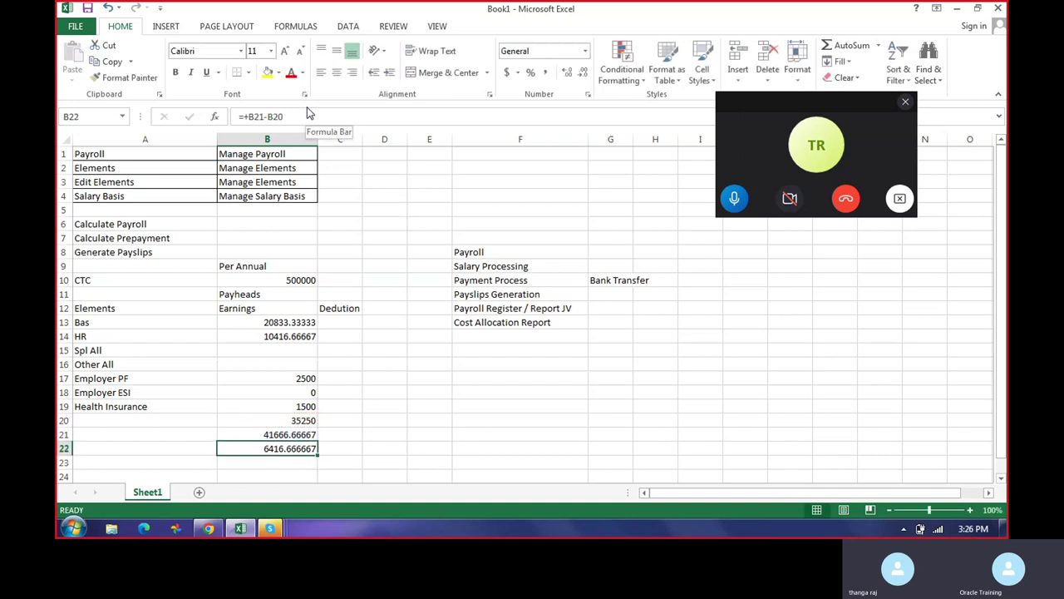
- Enter 6416.7 as the Spl All earnings in B15 and 0 as the Other All earnings in B16
left_click(288, 354)
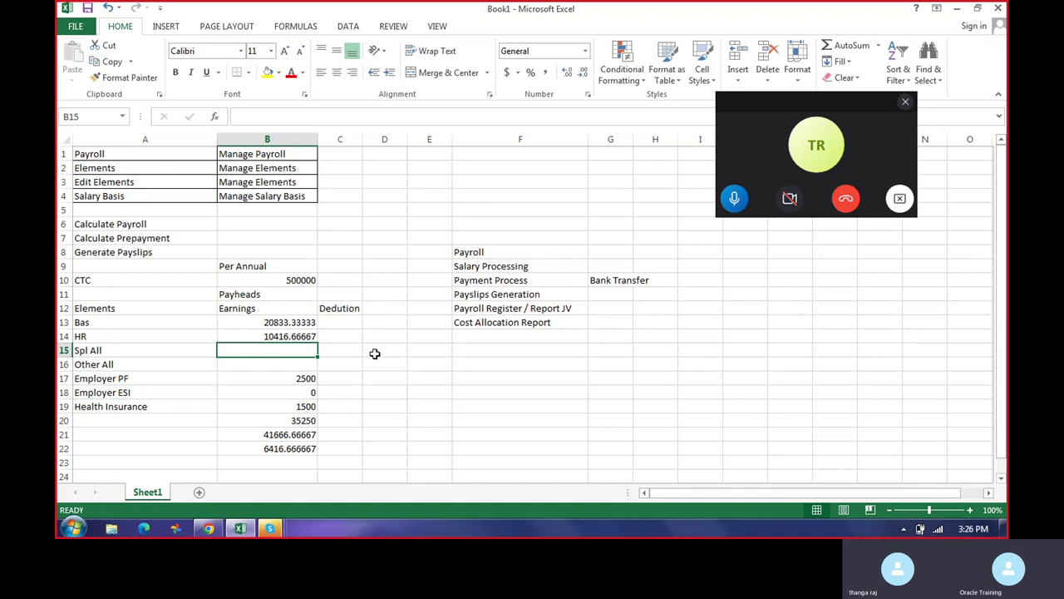
type("6416")
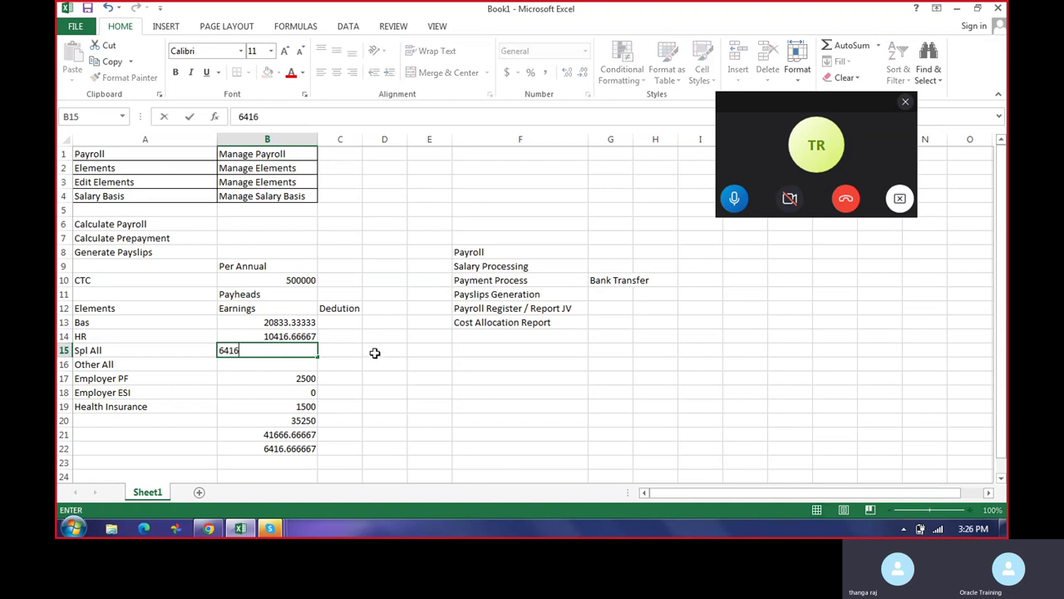
type(".7")
key("Return")
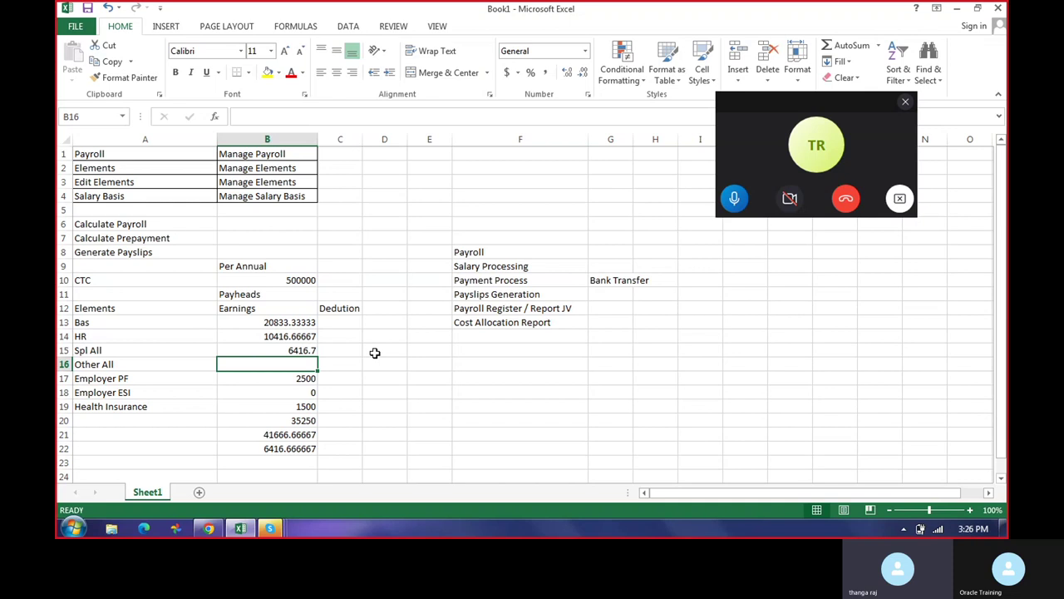
type("0")
key("Return")
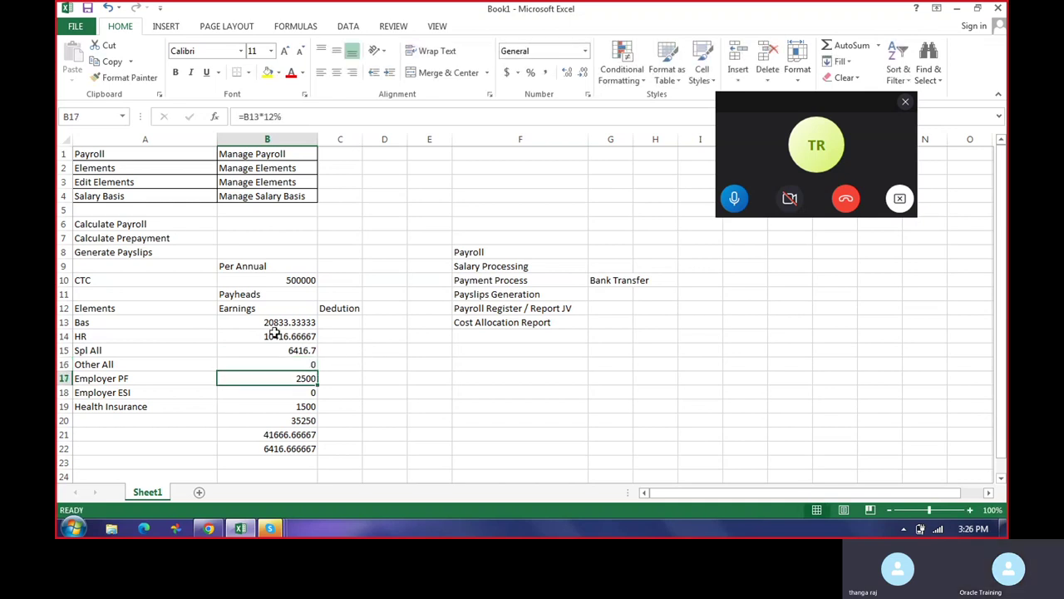
- Review the balance formula in B22 and check the sum of the earnings in B13:B19
left_click(275, 448)
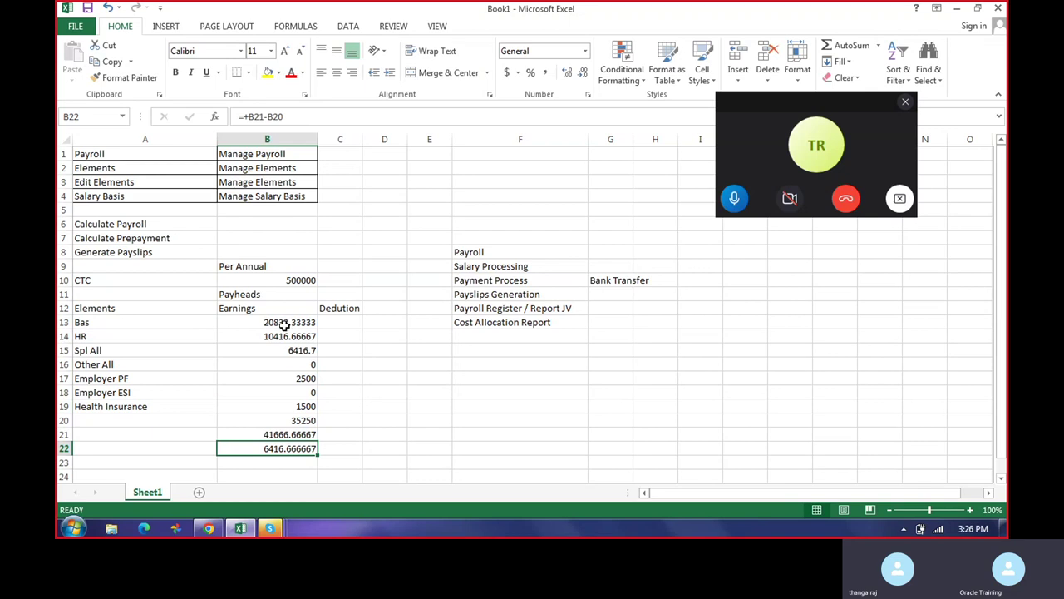
left_click_drag(283, 325, 283, 408)
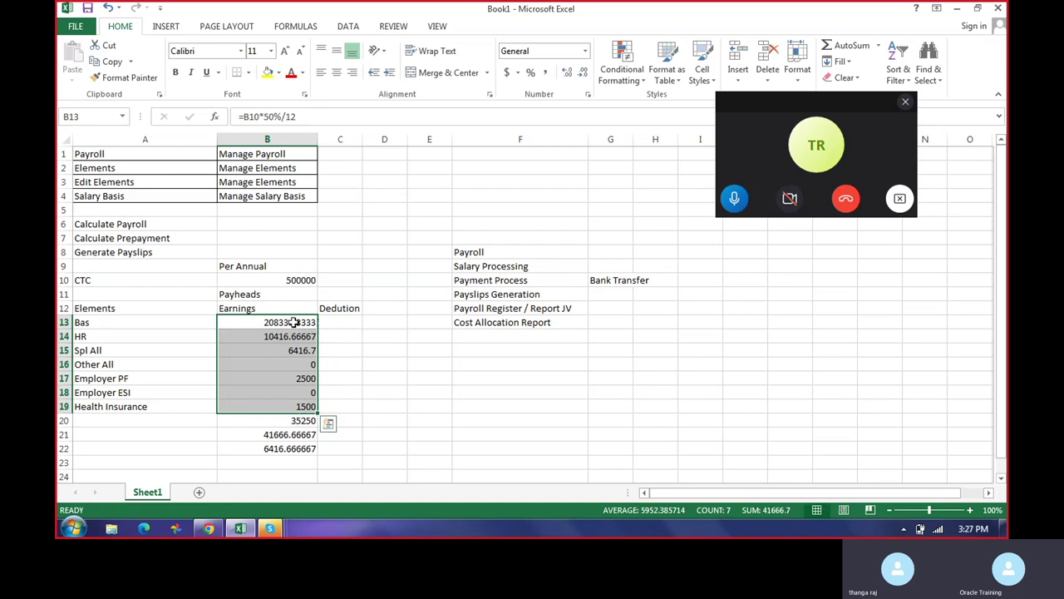
left_click(265, 463)
left_click(252, 310)
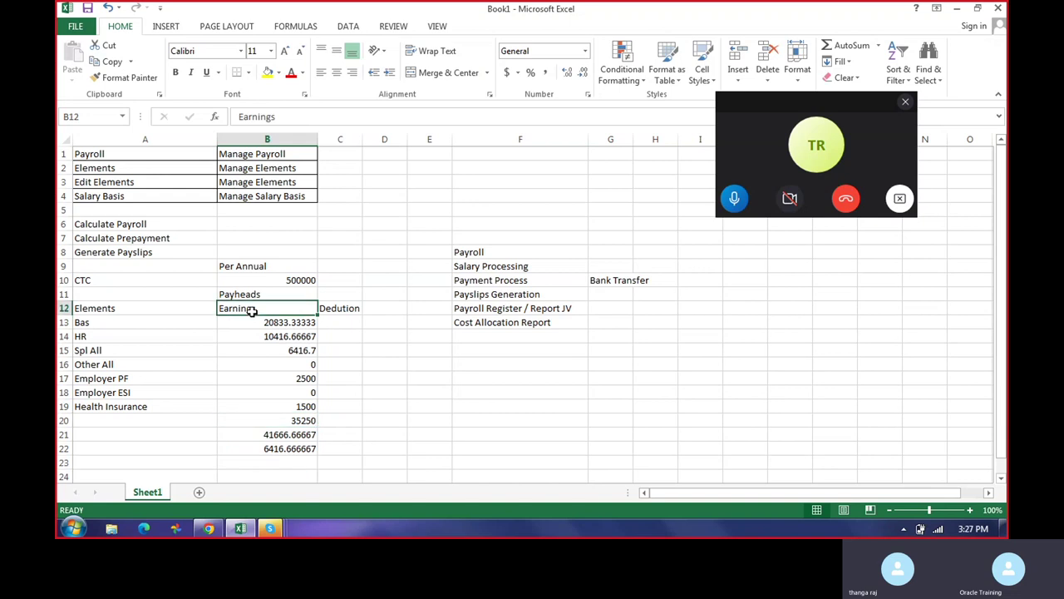
left_click(384, 310)
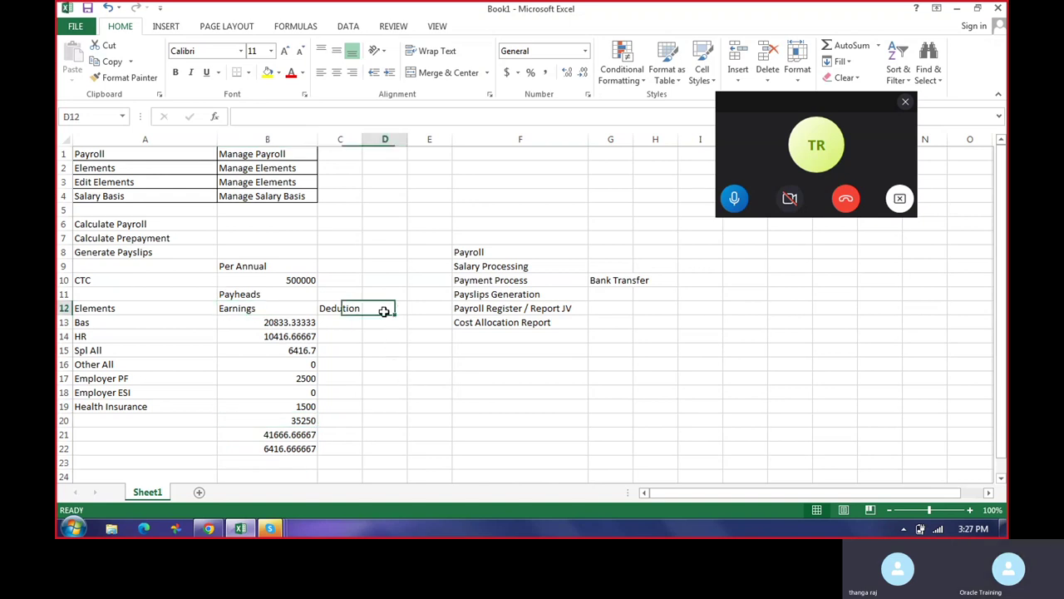
- List the deduction elements PF, ESI and PT in C13 to C15 under the Dedution heading
left_click(347, 320)
type("PF")
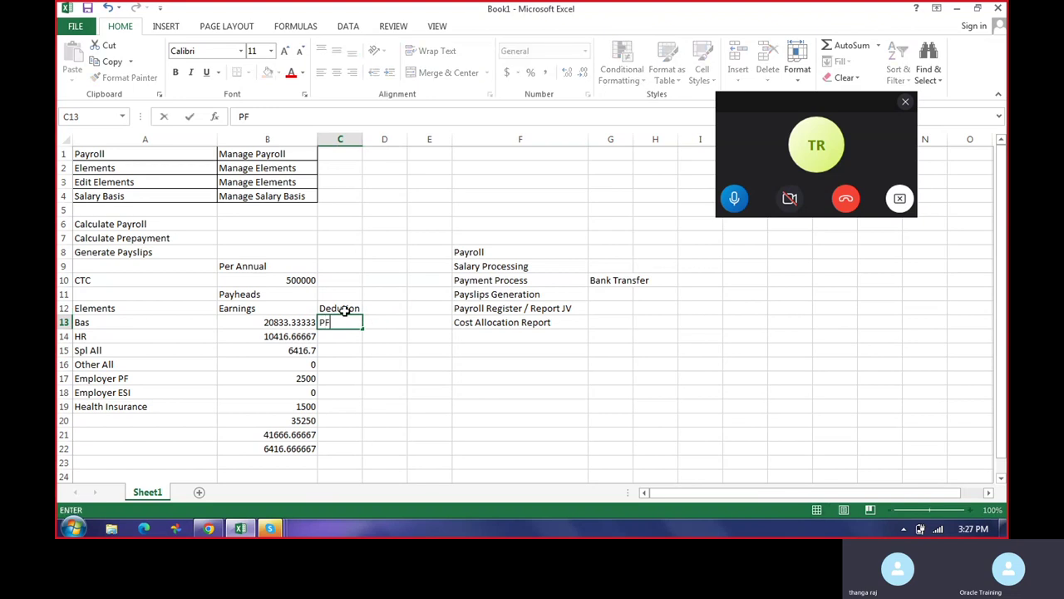
key("Return")
type("ES")
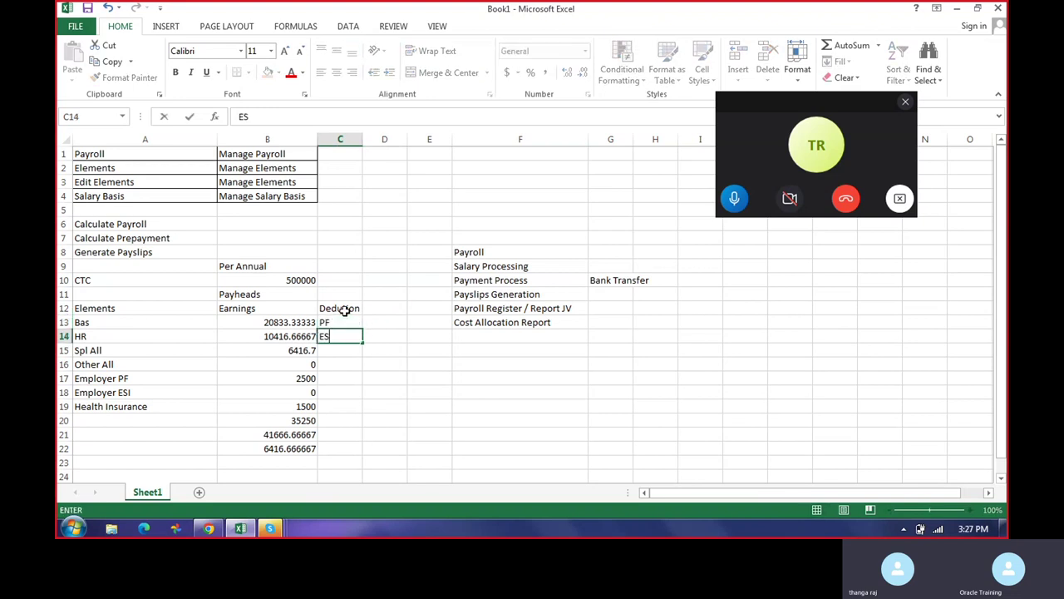
type("I")
key("Return")
type("T")
key("Return")
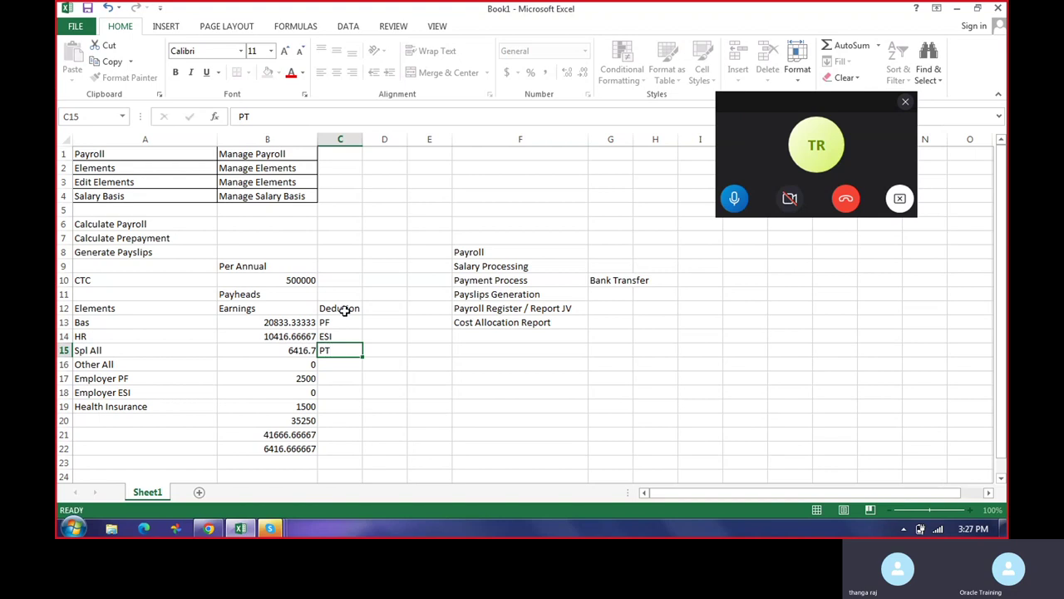
- Enter the deduction amounts beside their labels: 2500 for PF, 0 for ESI and 208 for PT in D13:D15
key("Up")
key("Up")
key("Up")
key("Right")
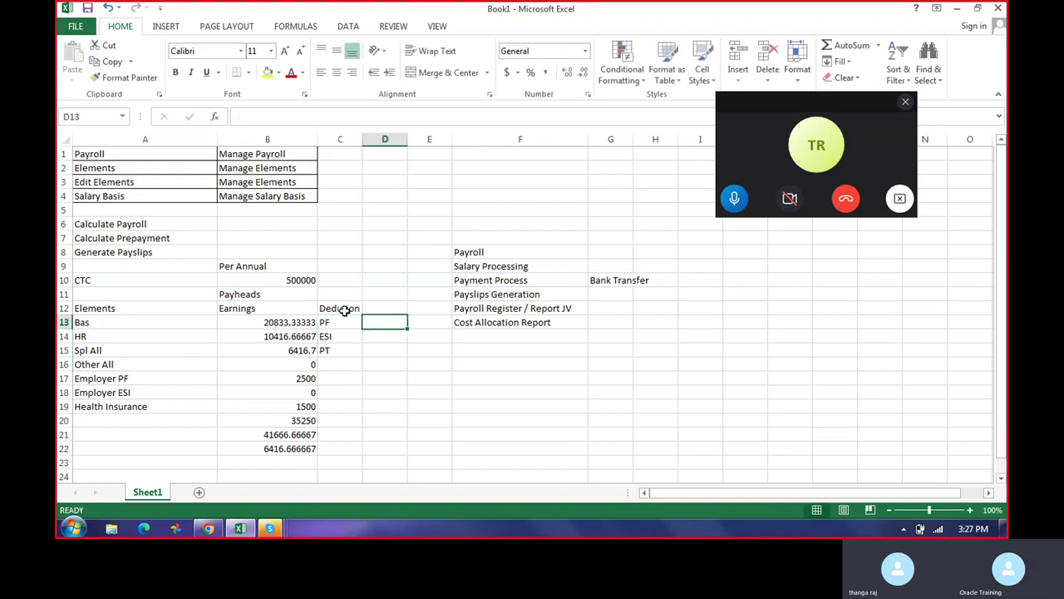
type("=")
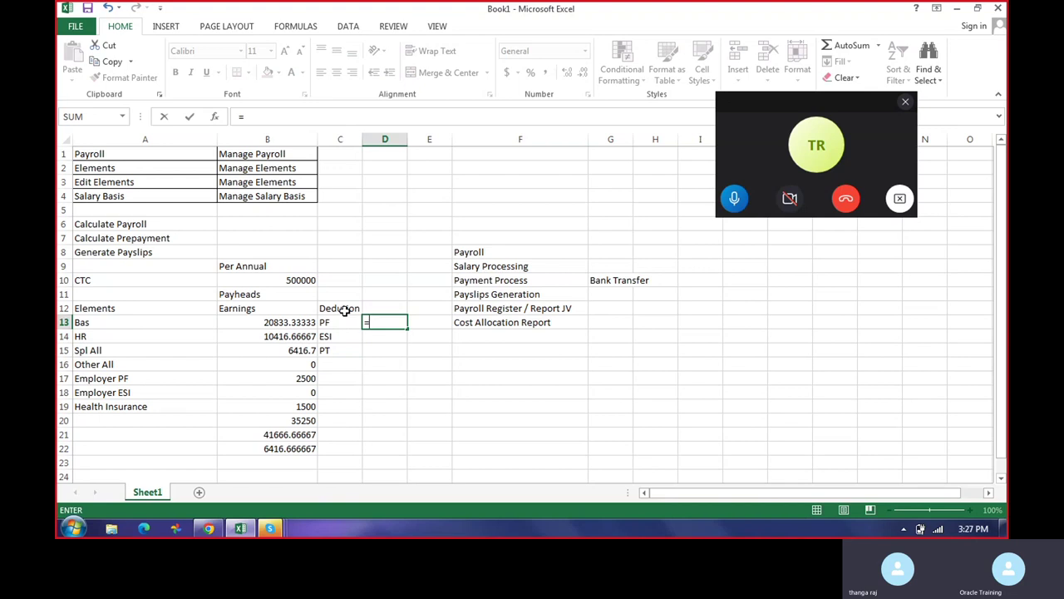
key("BackSpace")
type("25")
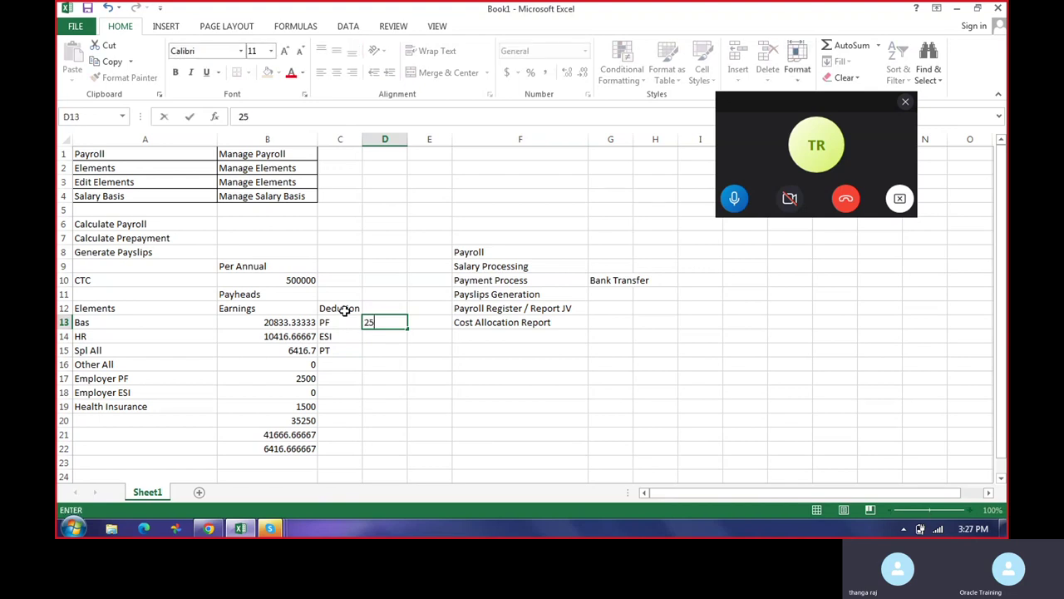
type("00")
key("Return")
type("0")
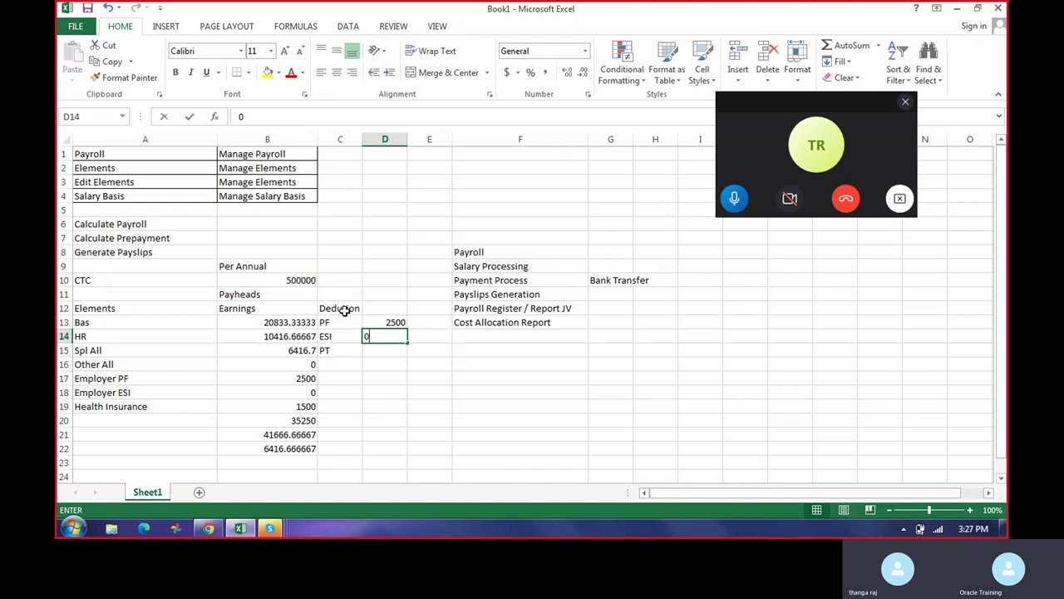
key("Return")
type("208")
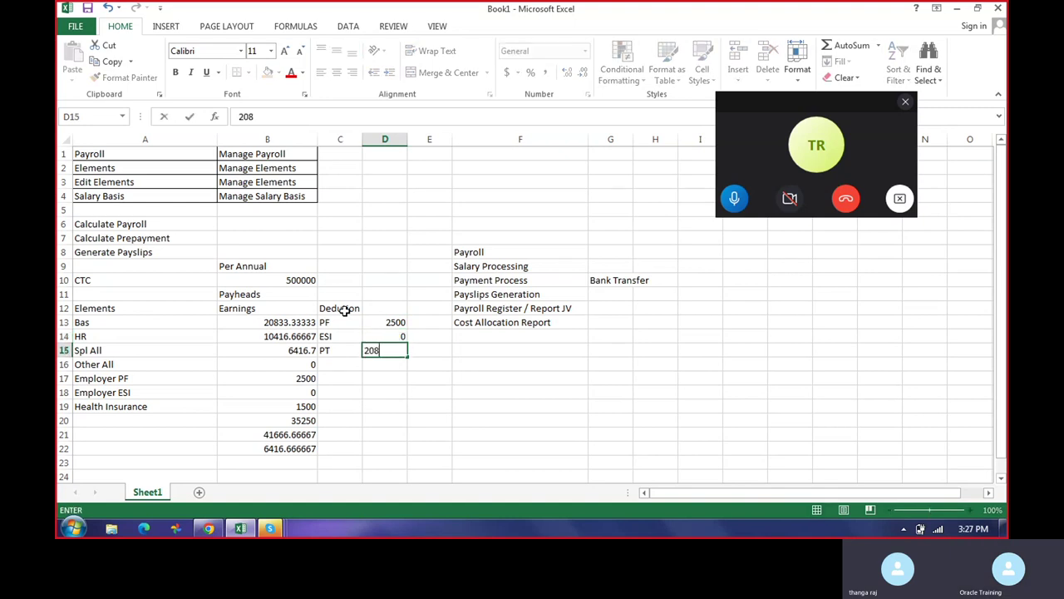
key("Return")
- Total the PF, ESI and PT deductions in D21 with the formula =D13+D14+D15
key("Return")
key("Return")
key("Return")
key("Return")
key("Return")
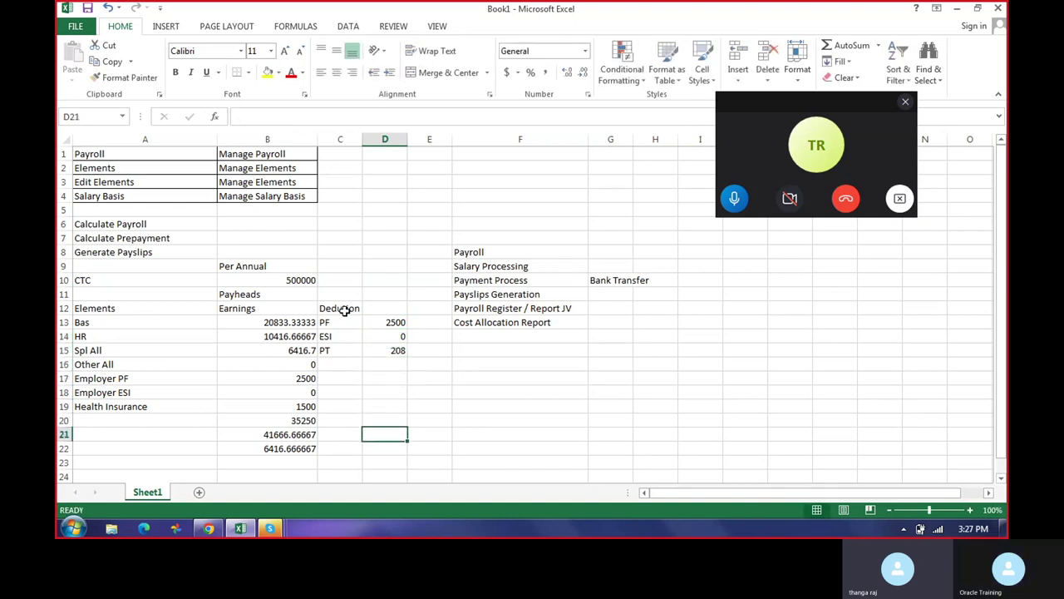
type("=")
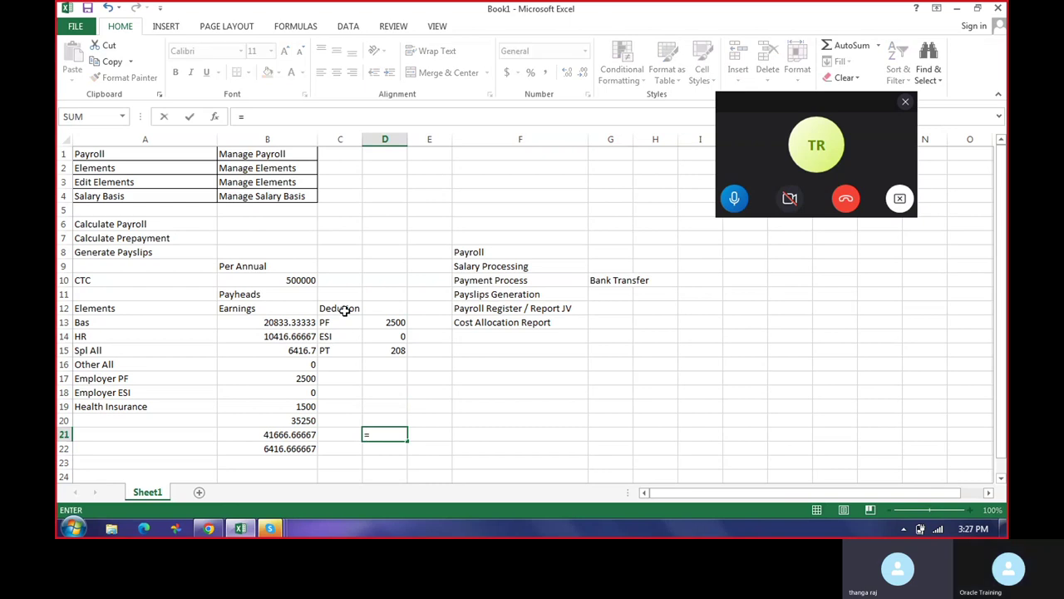
key("Up")
key("Up")
key("Up")
key("Up")
key("Up")
key("Up")
key("Up")
key("Up")
type("+")
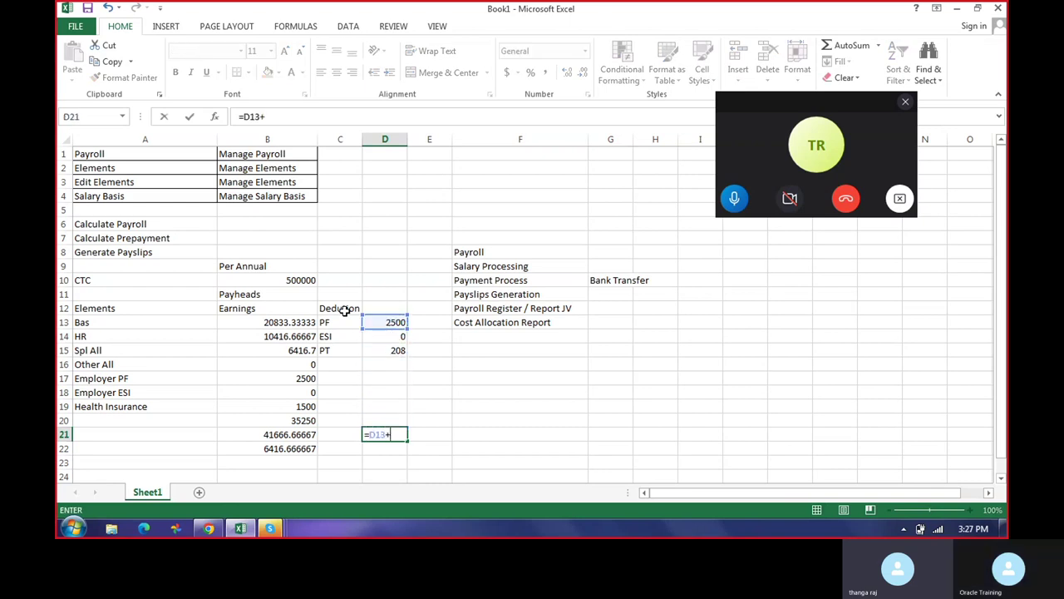
key("Up")
key("Up")
key("Up")
key("Up")
key("Up")
key("Up")
key("Up")
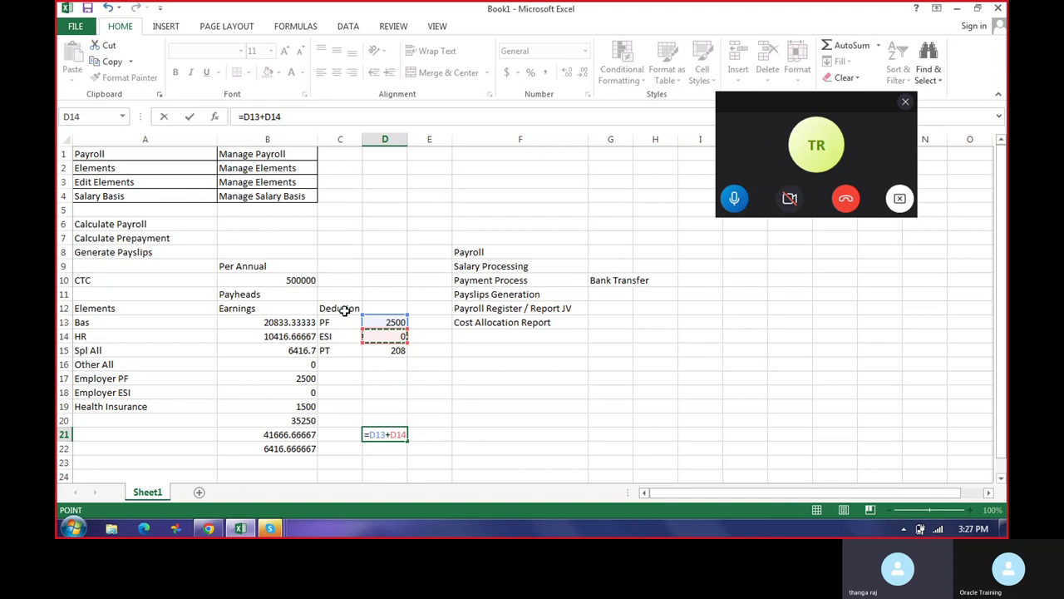
type("+")
key("Up")
key("Up")
key("Up")
key("Up")
key("Up")
key("Up")
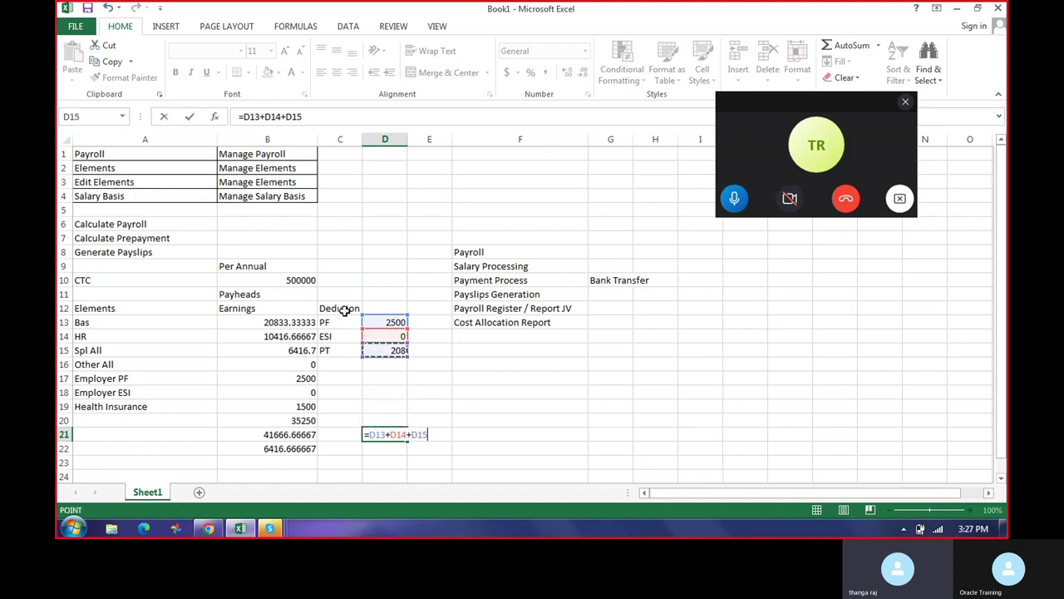
key("Return")
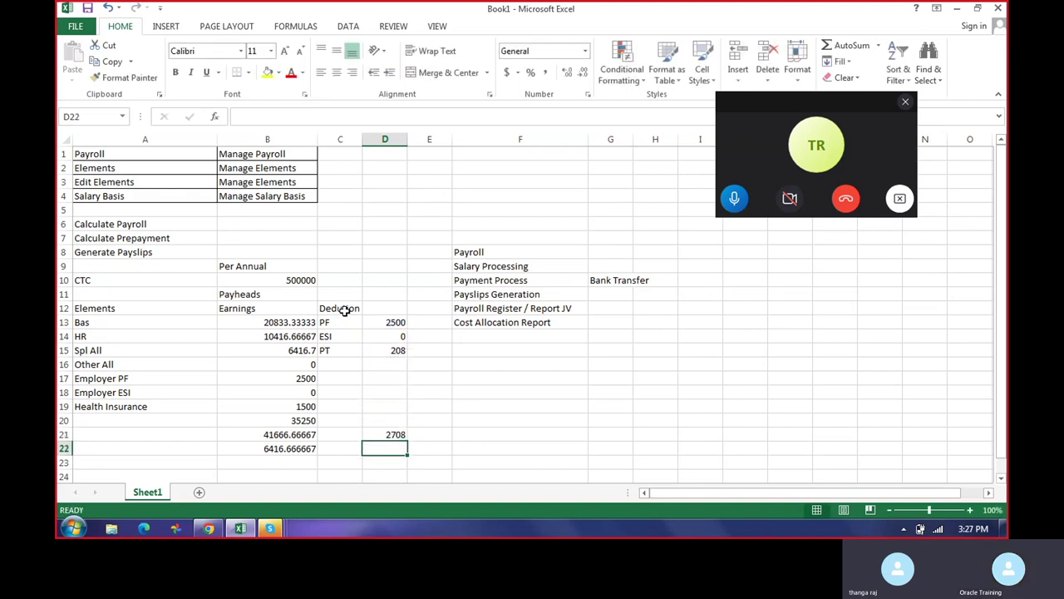
- Calculate the net monthly pay in D22 by subtracting the total deductions from the monthly CTC, using =B21-D21
type("=")
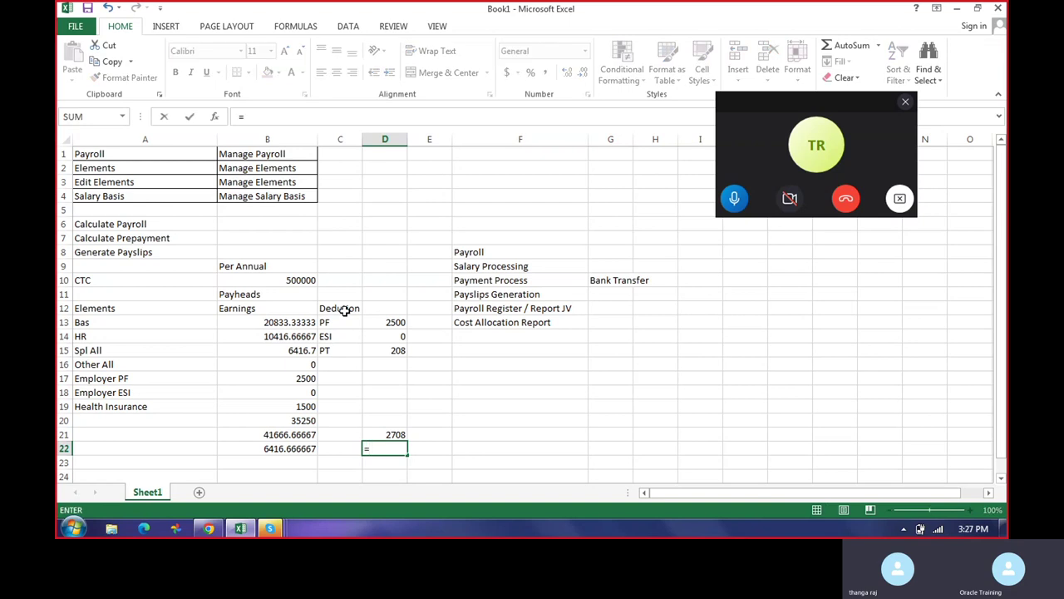
key("Left")
key("Left")
key("Up")
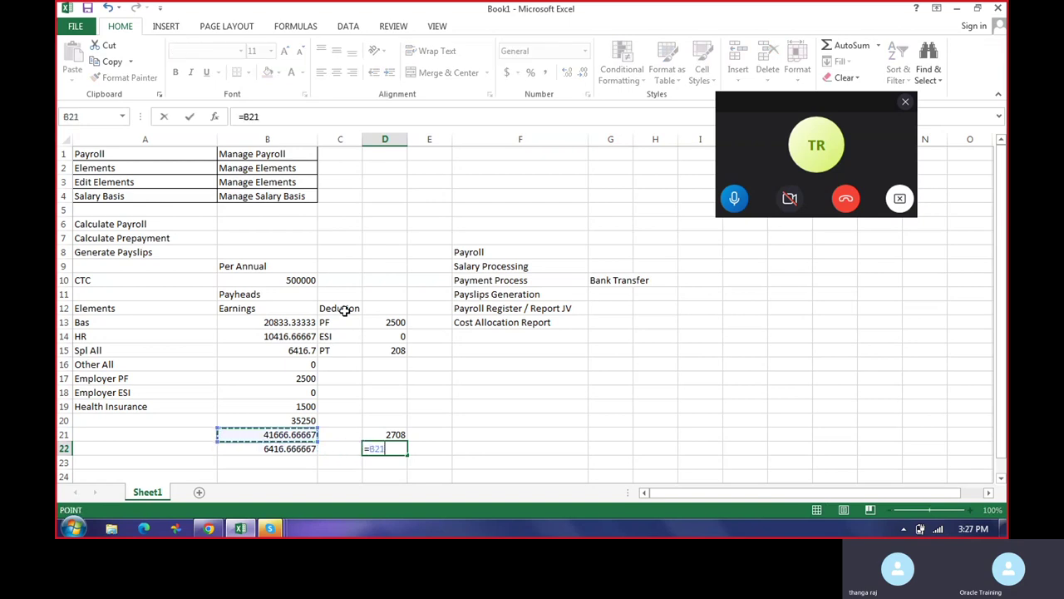
key("Up")
key("Down")
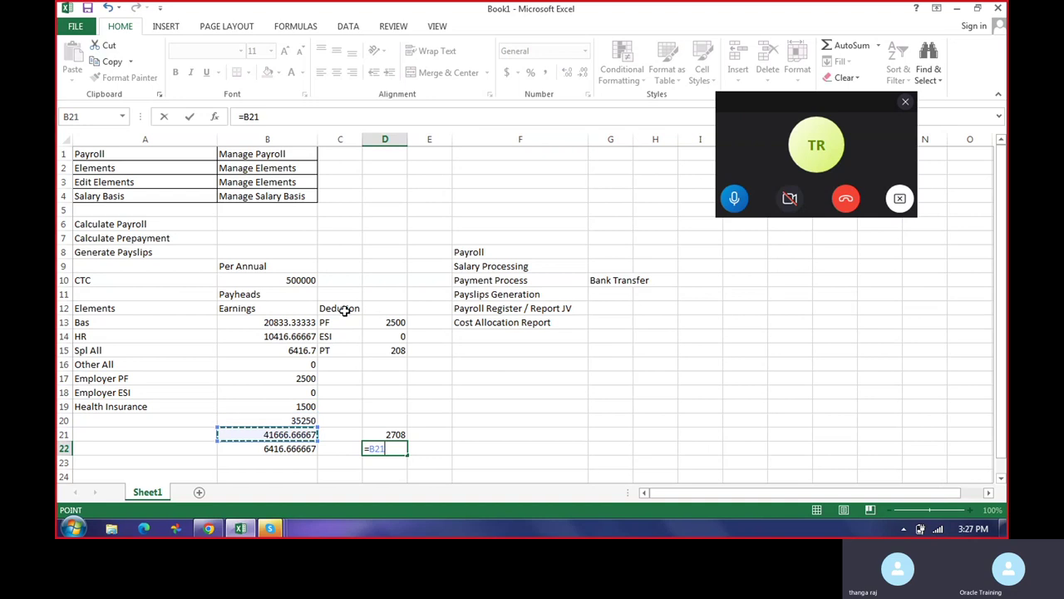
type("-")
key("Up")
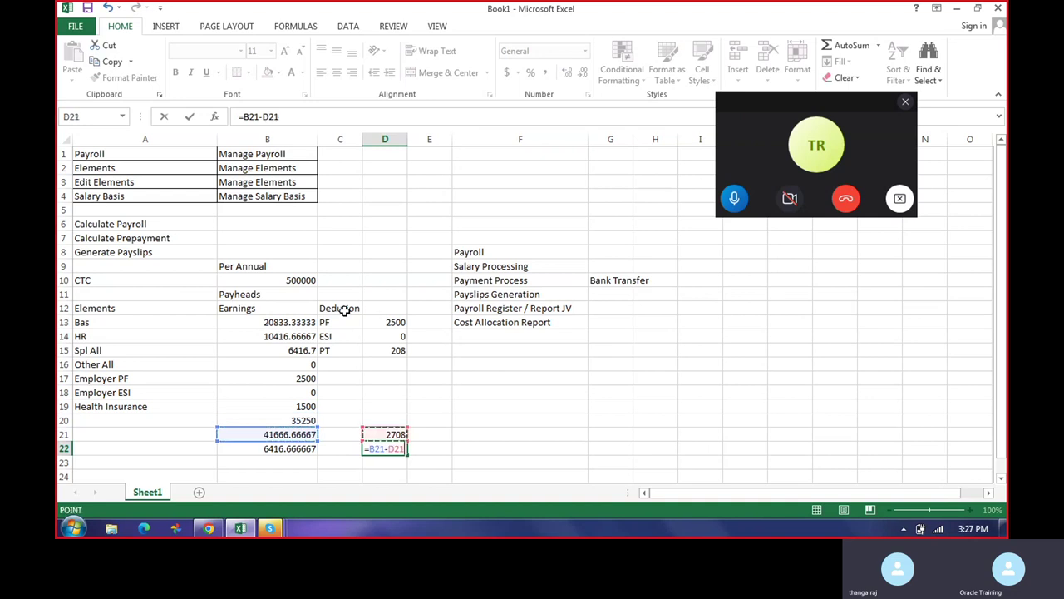
key("Return")
- Label the net pay amount as "take home" in E22
key("Up")
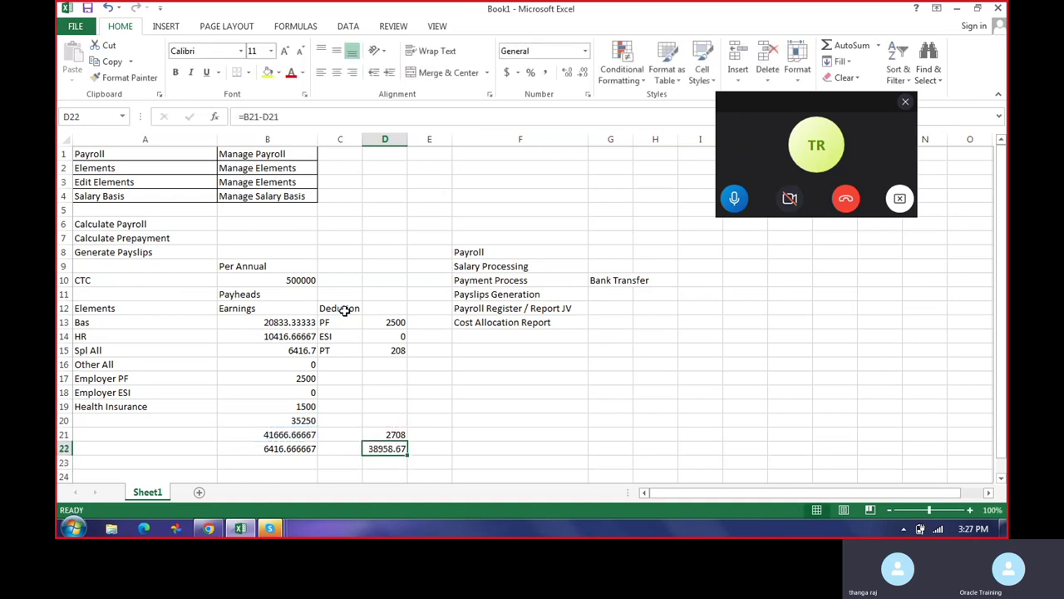
key("Right")
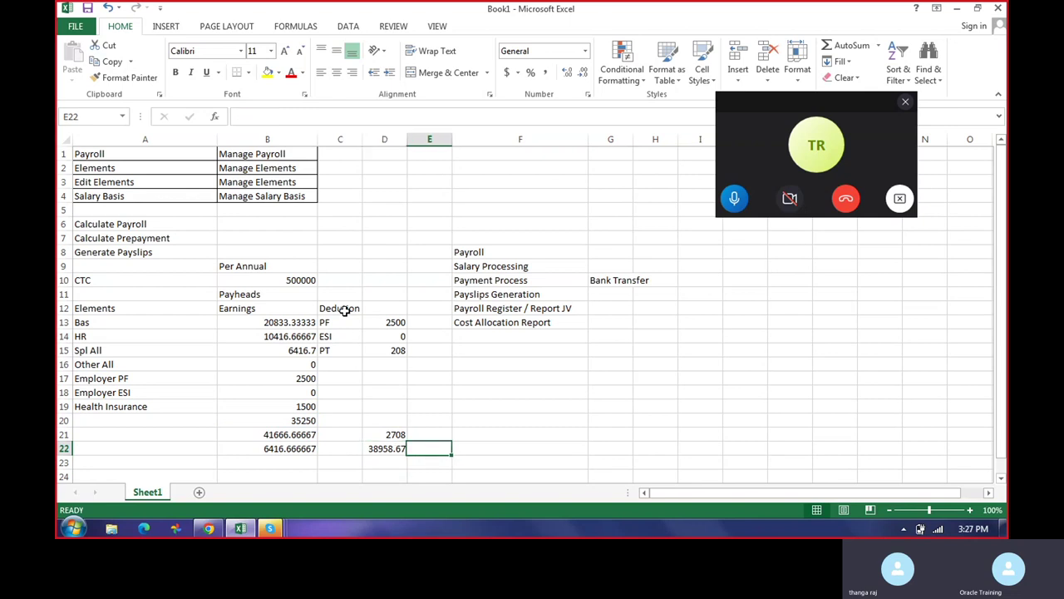
type("tak")
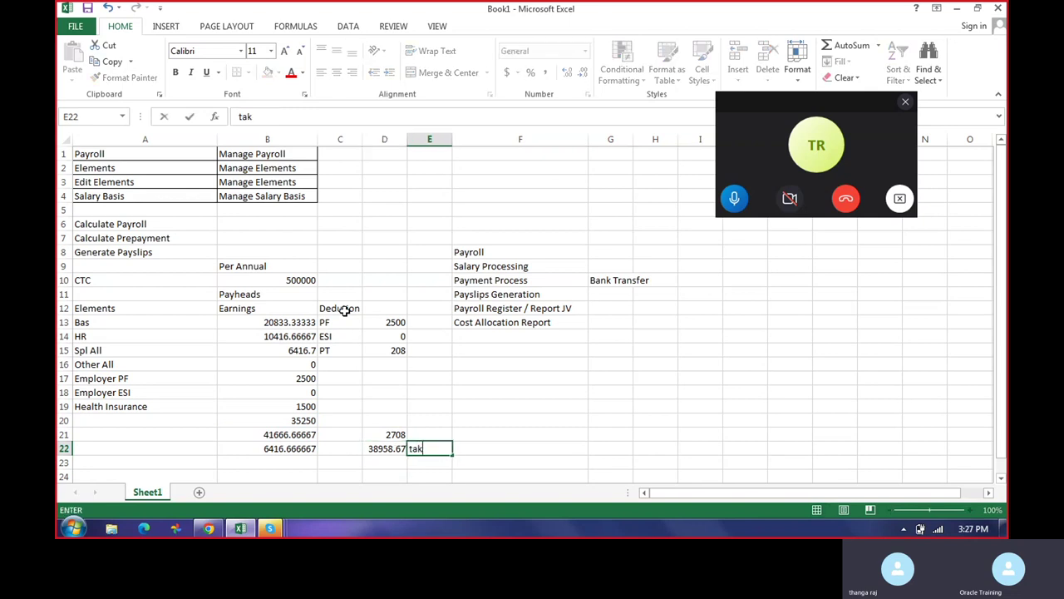
type("e home")
key("Return")
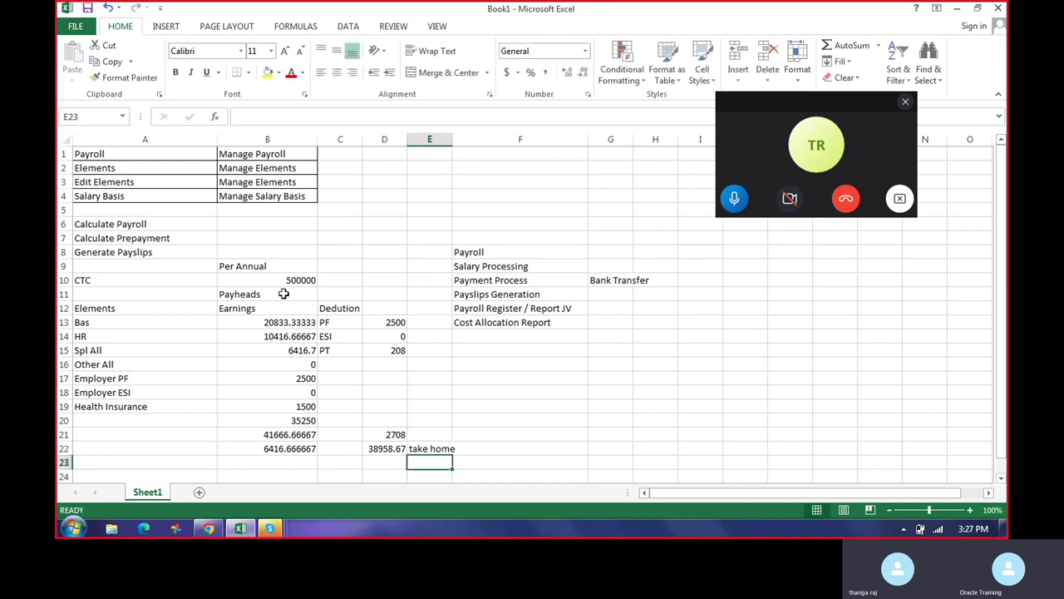
- Review the earnings and deductions block with its take-home formula, and the Manage Elements task listed for Elements in row 2
scroll(238, 269, "down", 3)
scroll(81, 284, "up", 2)
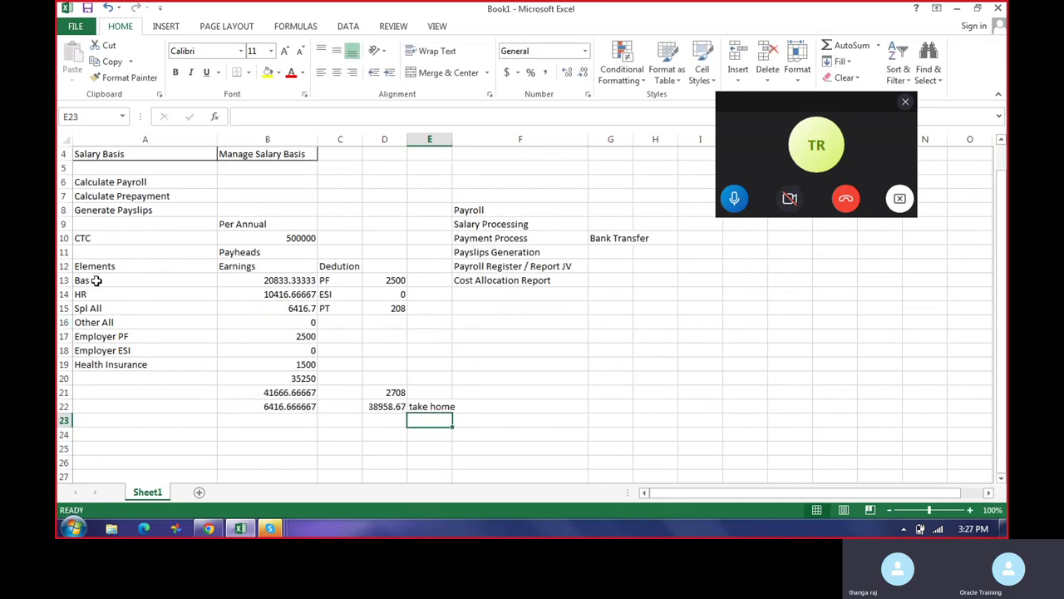
left_click_drag(96, 264, 422, 364)
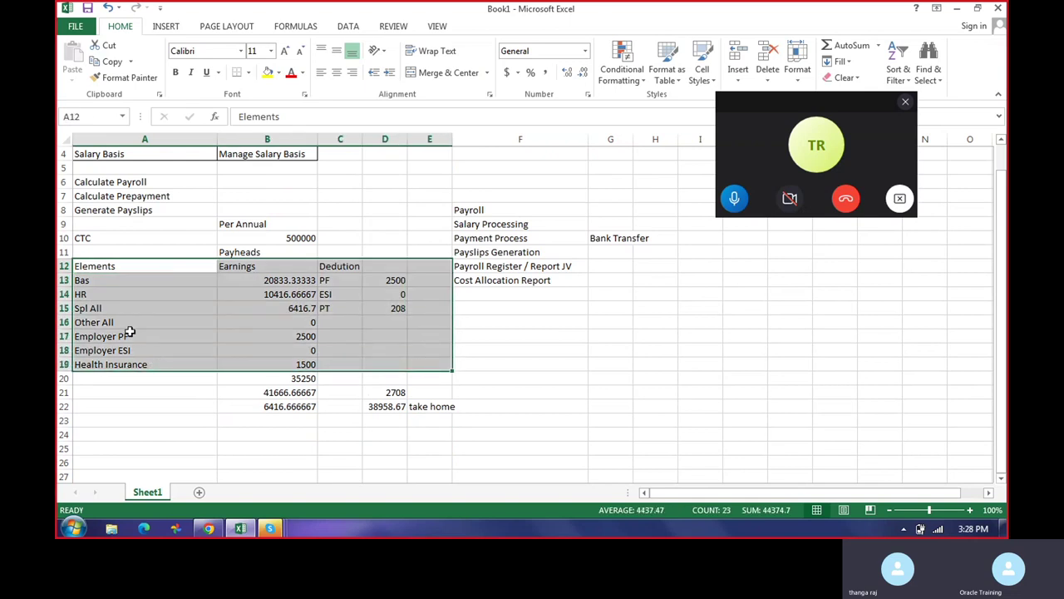
left_click(408, 407)
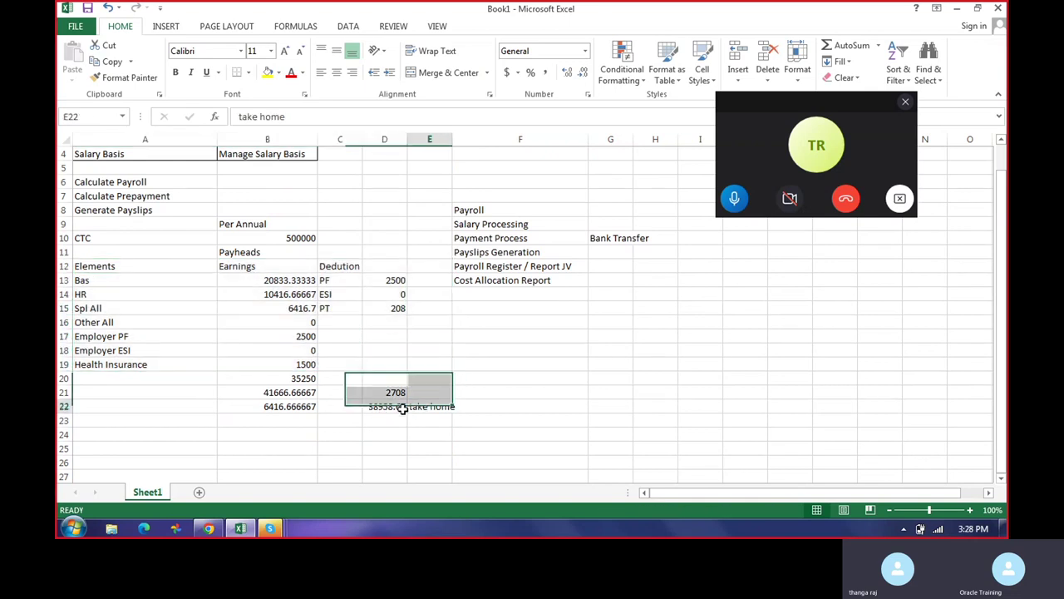
left_click(366, 410)
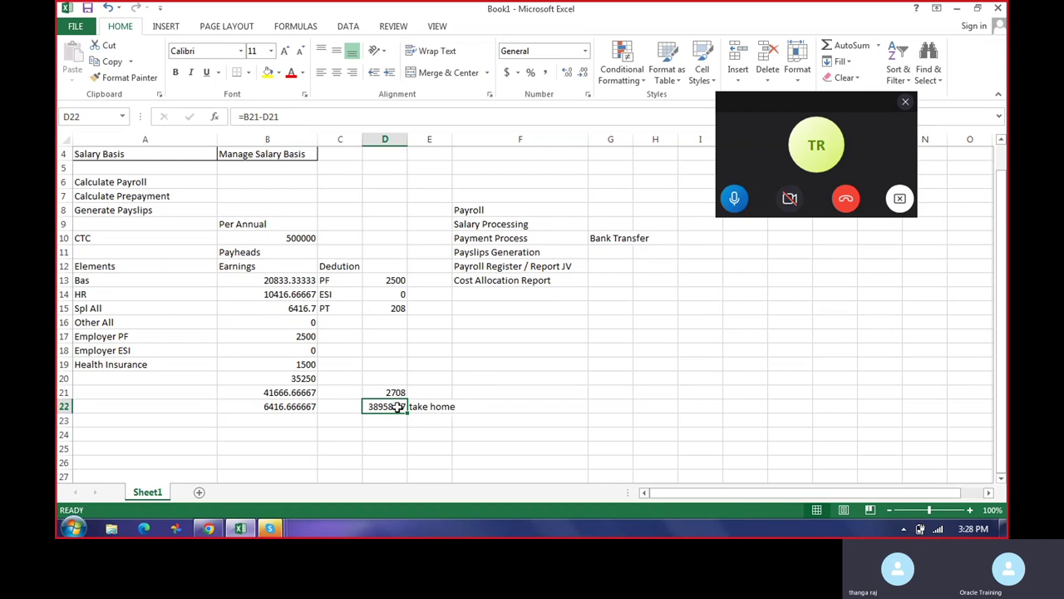
scroll(391, 399, "up", 1)
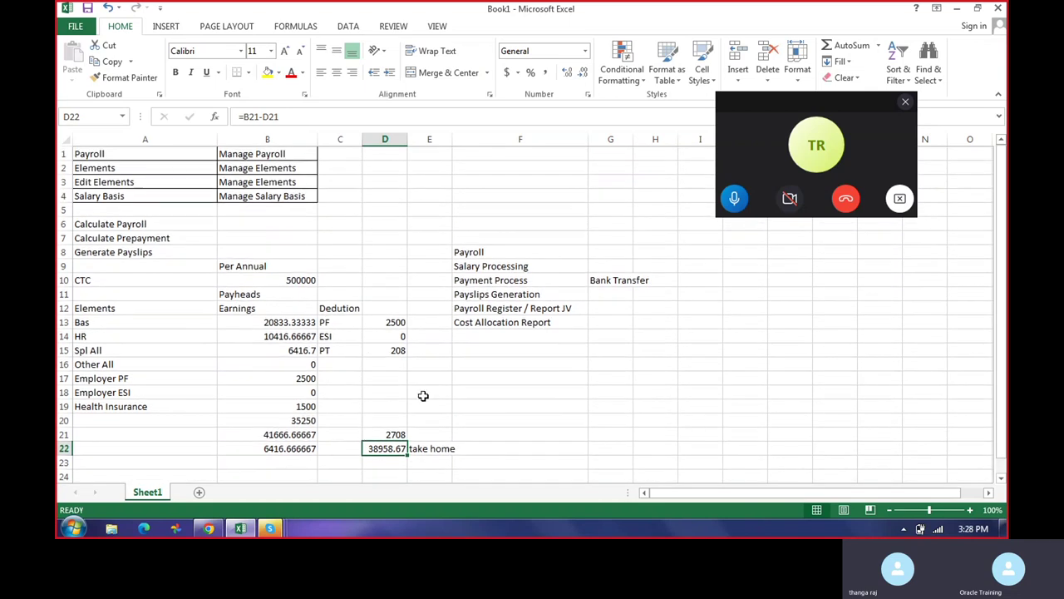
left_click_drag(108, 335, 441, 425)
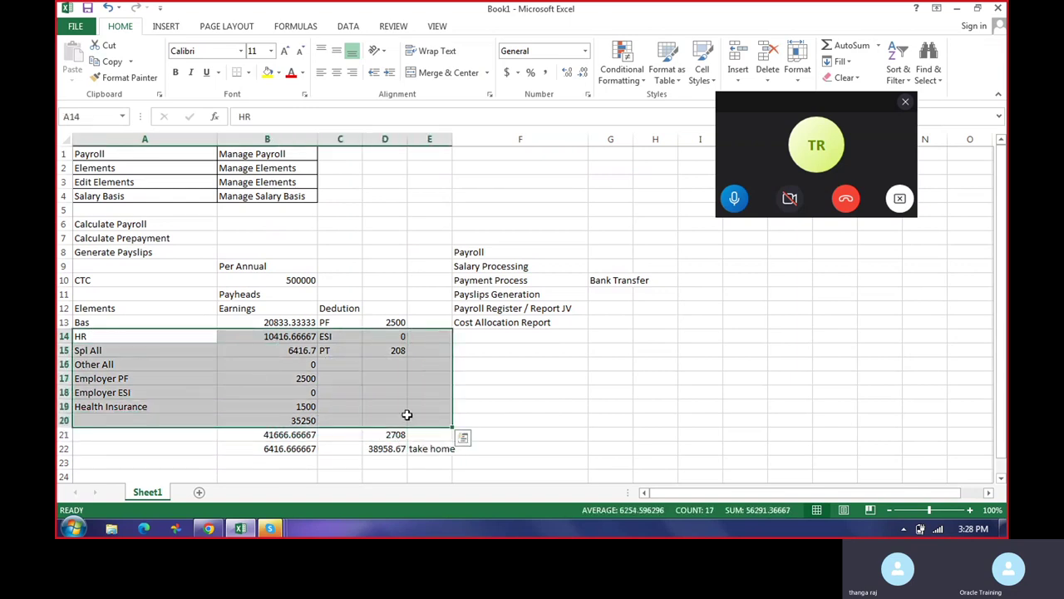
left_click(399, 449)
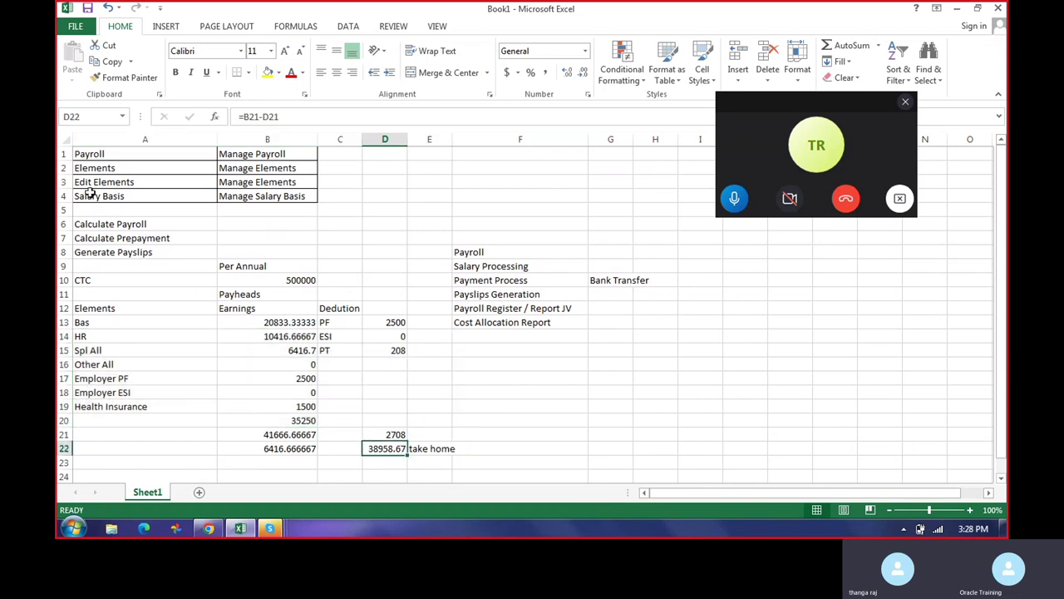
left_click(116, 166)
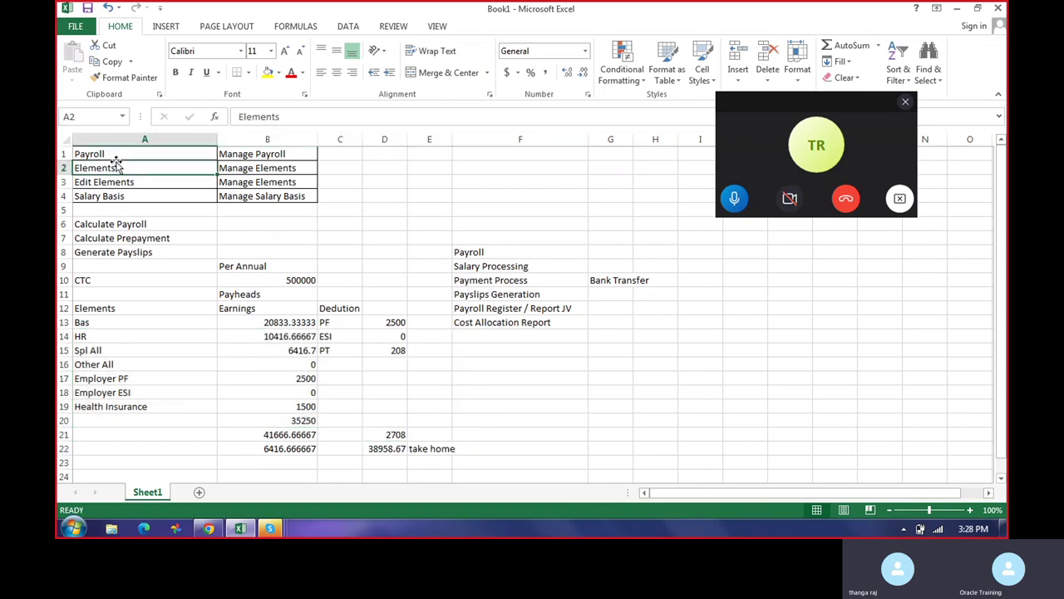
left_click(306, 171)
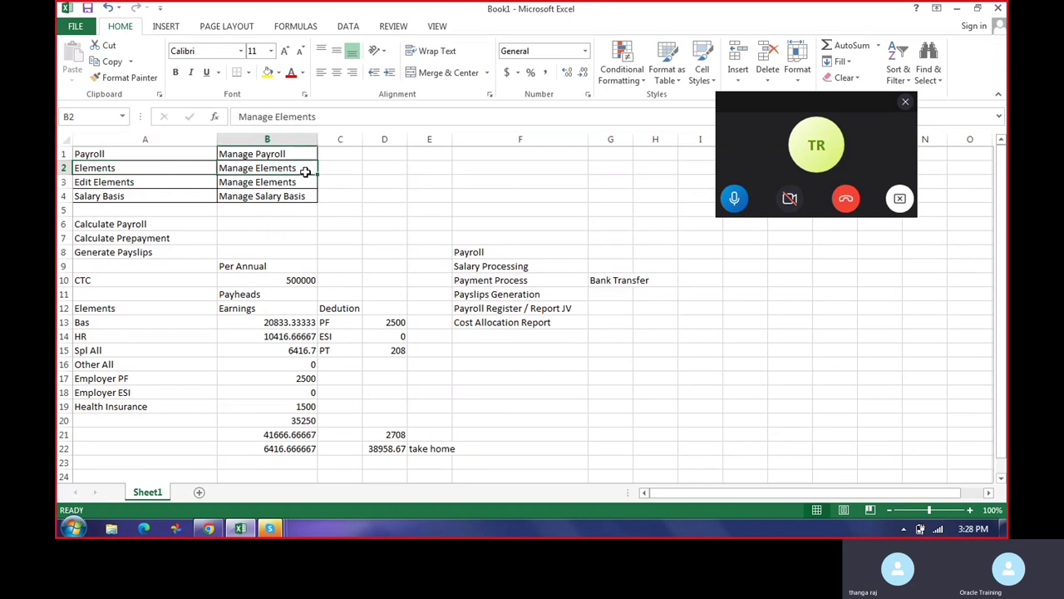
left_click(106, 171)
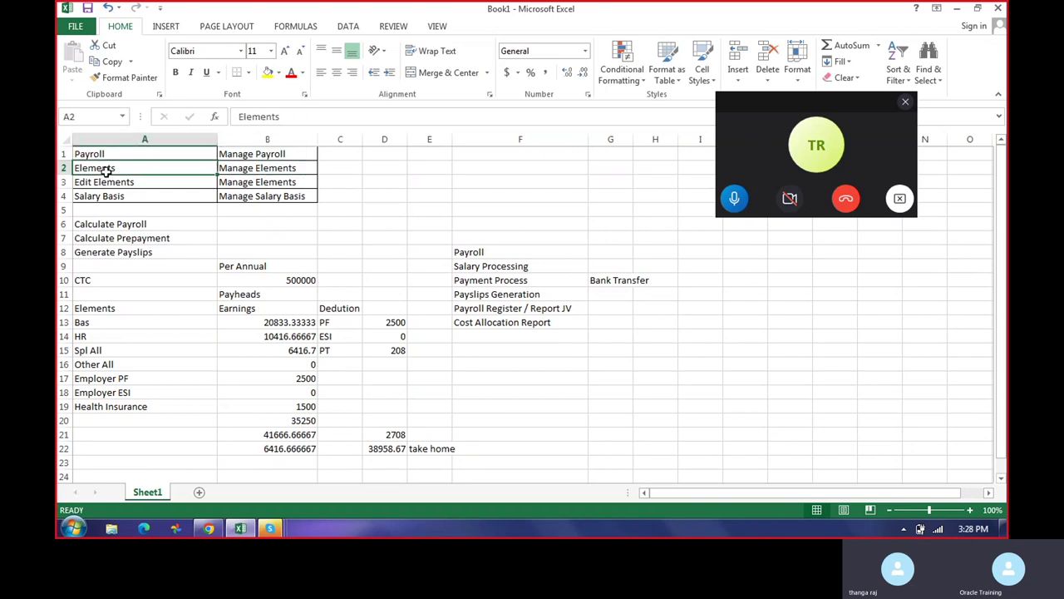
- Switch to Oracle Fusion Cloud Applications in Chrome, dismiss the password-saving prompt and open Setup and Maintenance
left_click(211, 530)
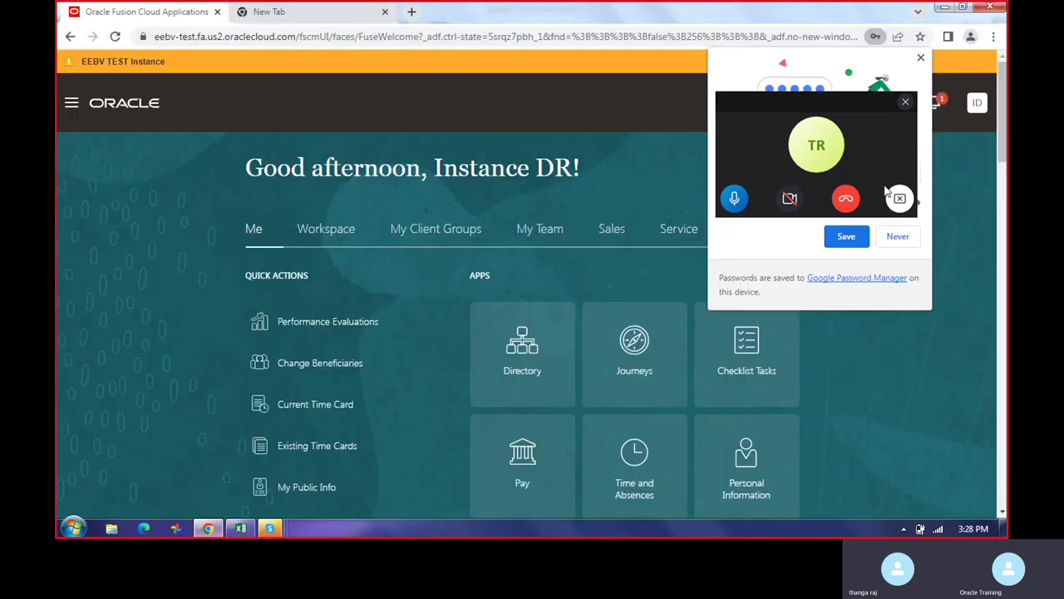
left_click(921, 57)
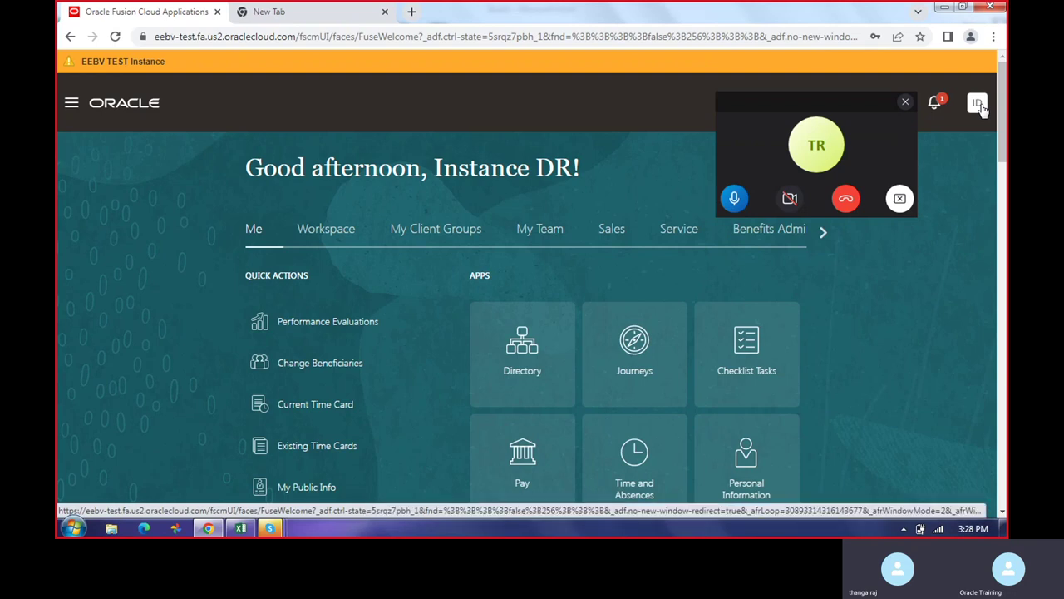
left_click(979, 104)
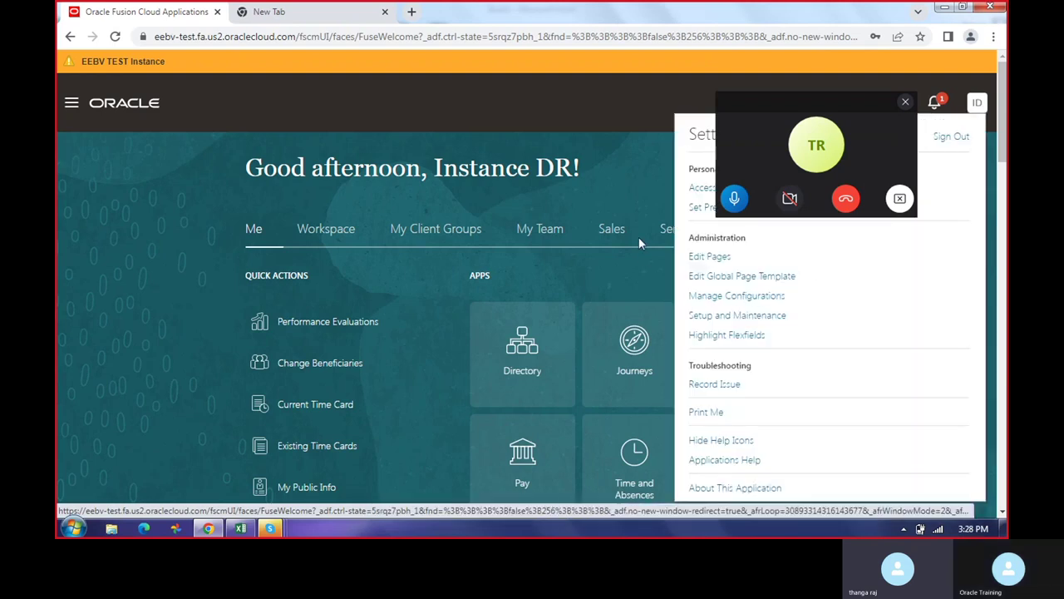
left_click(735, 316)
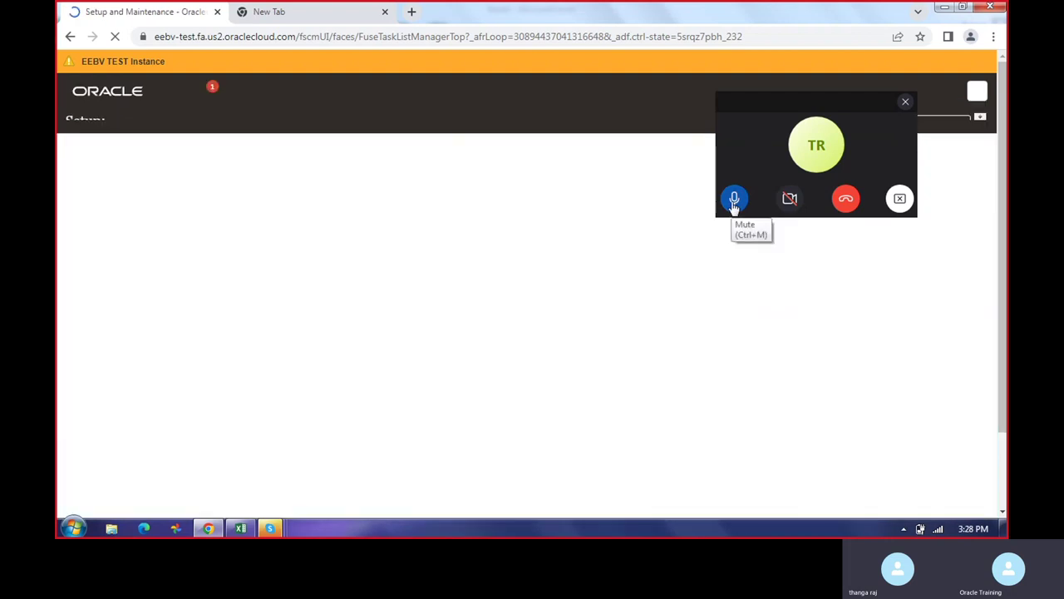
- Dismiss the Windows color scheme prompt while the call microphone is muted, and unmute the call
left_click(734, 200)
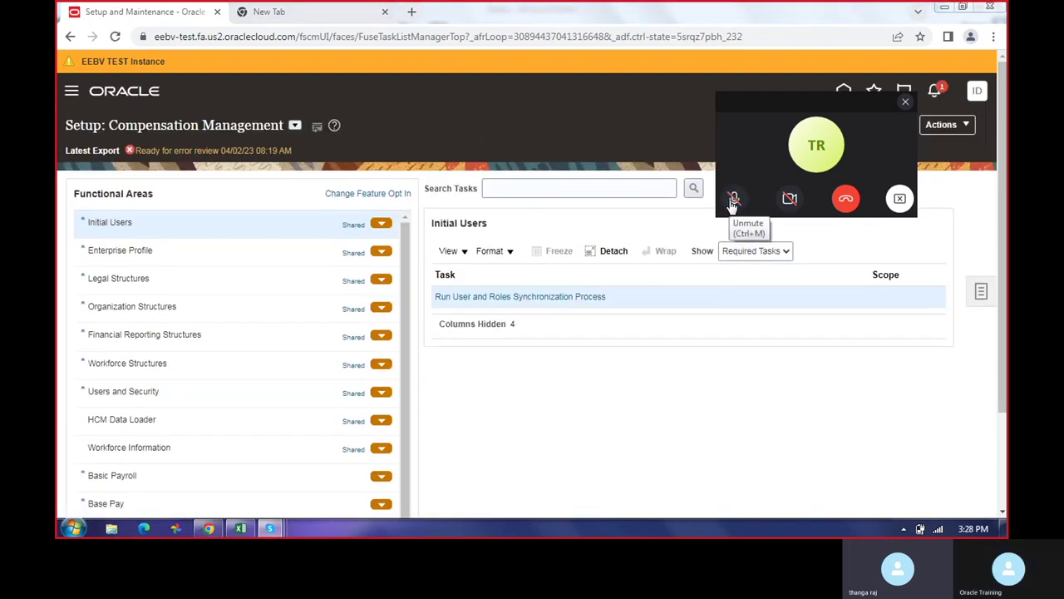
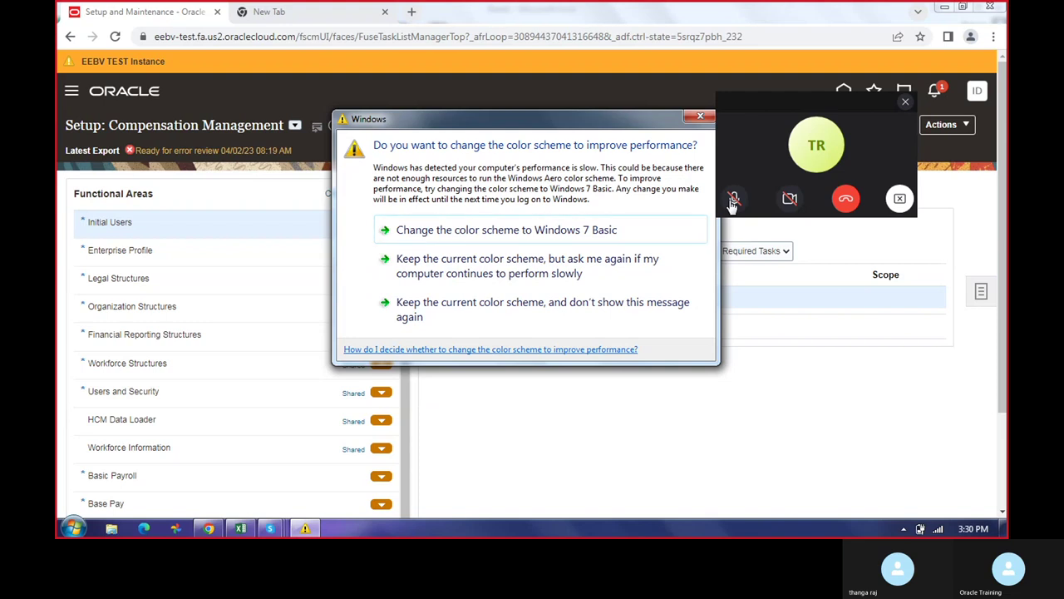
key("Escape")
key("Return")
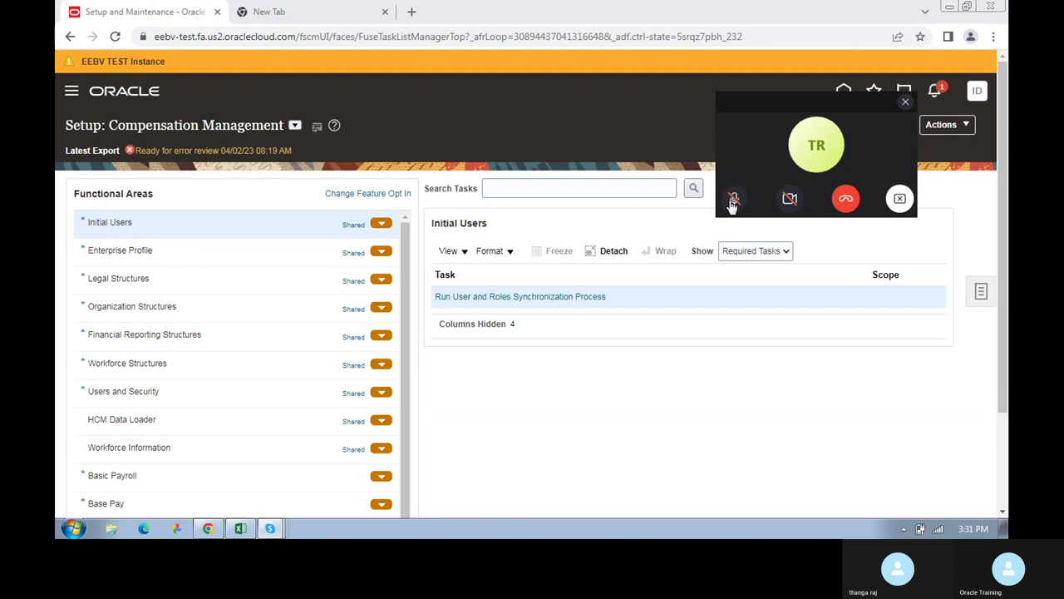
left_click(733, 200)
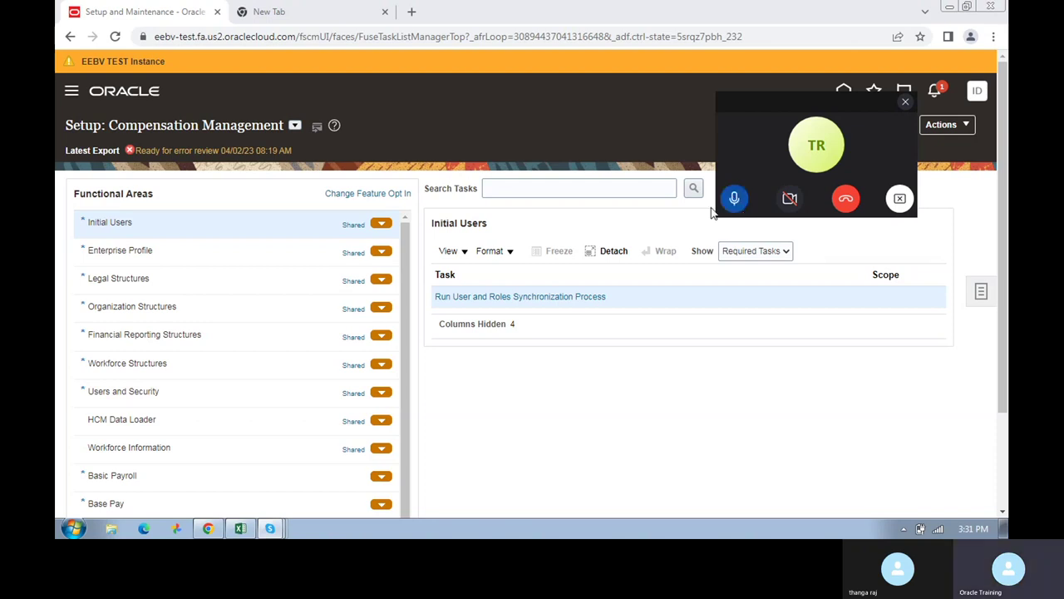
- Search the setup tasks for "Elements" and open the Elements task from the results
left_click(980, 292)
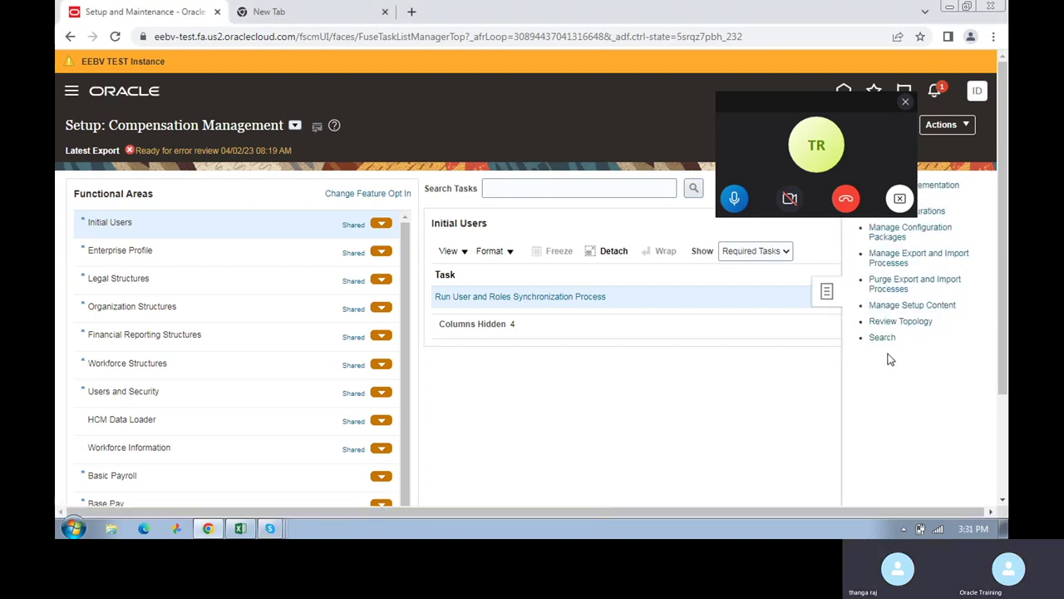
left_click(879, 336)
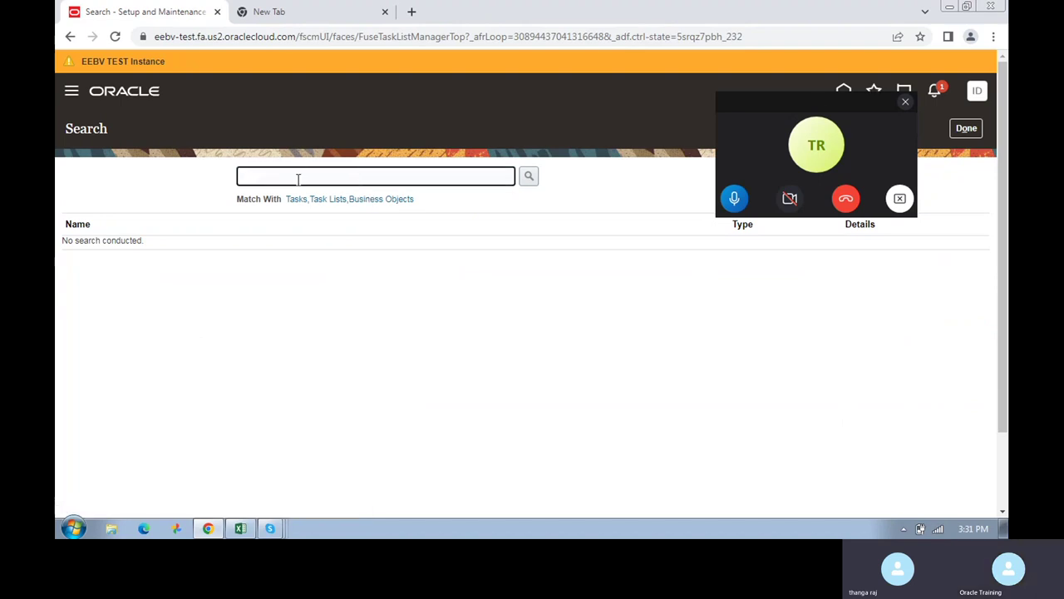
type("Elements")
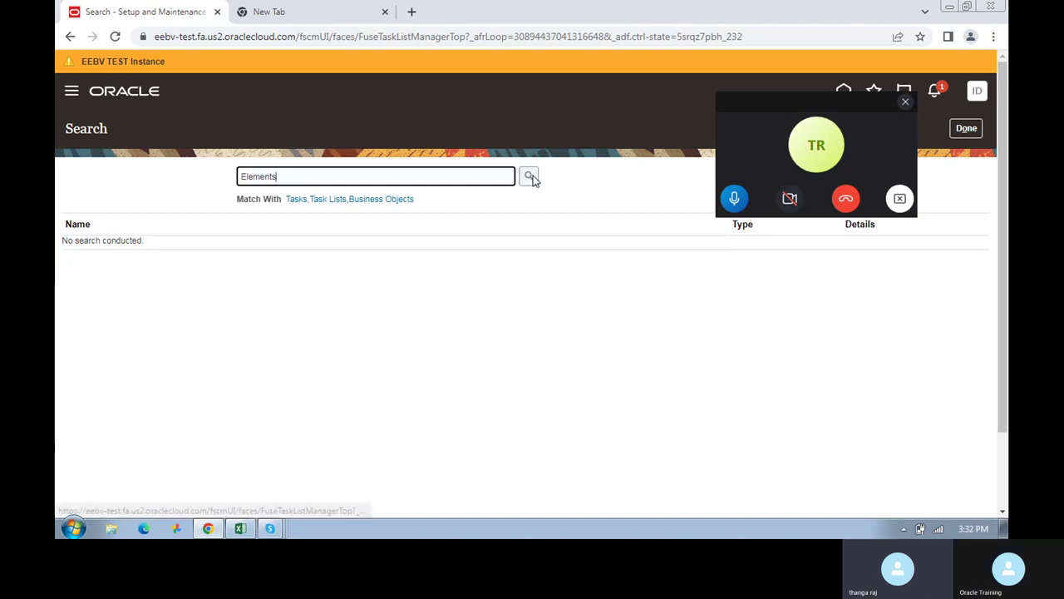
left_click(530, 177)
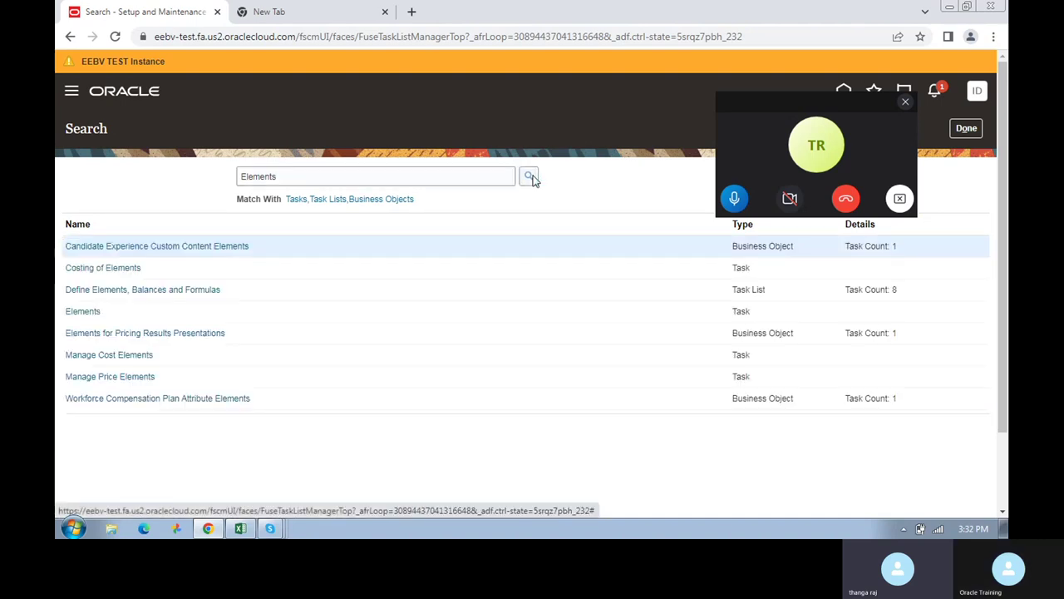
left_click(79, 313)
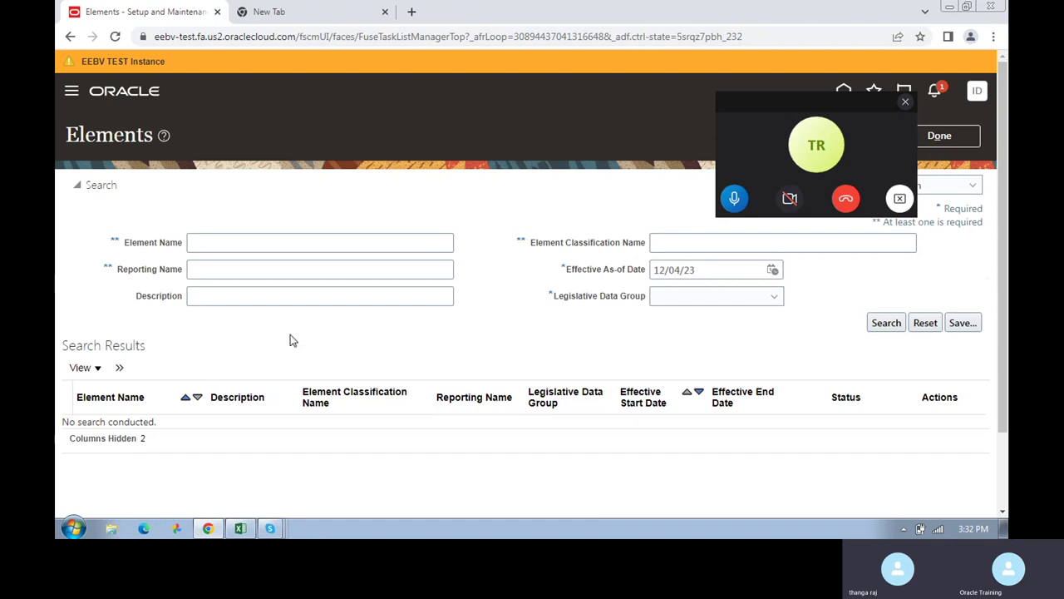
- Enter Basic as the element name and try to run the element search
left_click(250, 241)
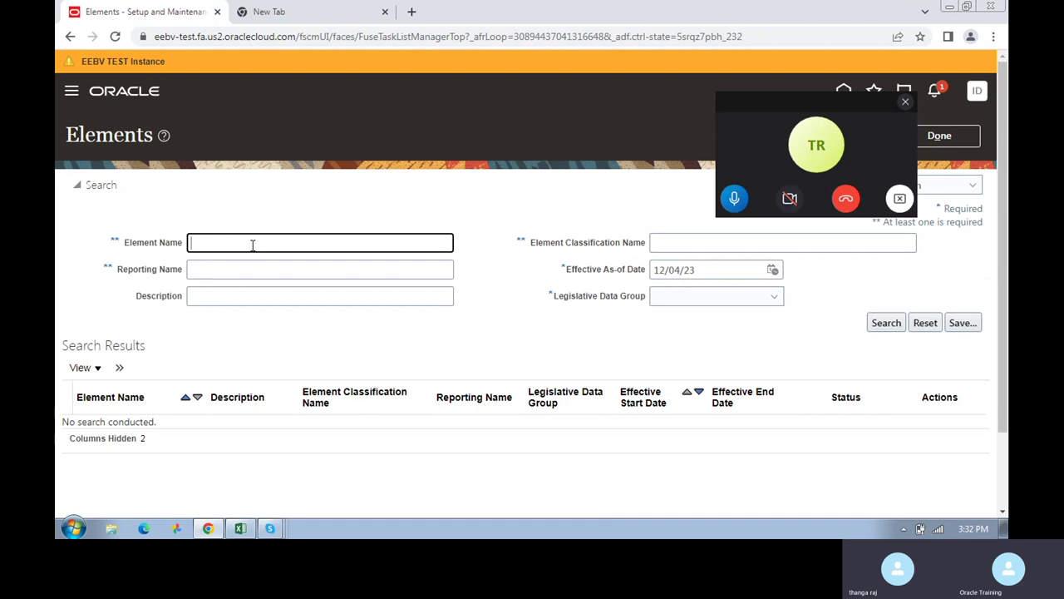
scroll(252, 245, "down", 2)
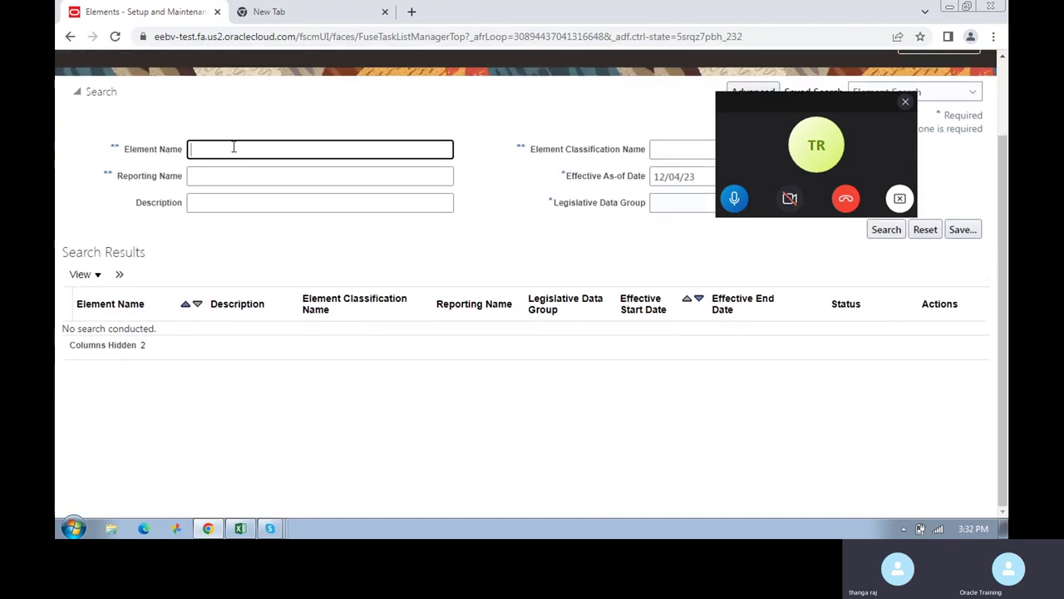
type("Basic")
left_click(886, 229)
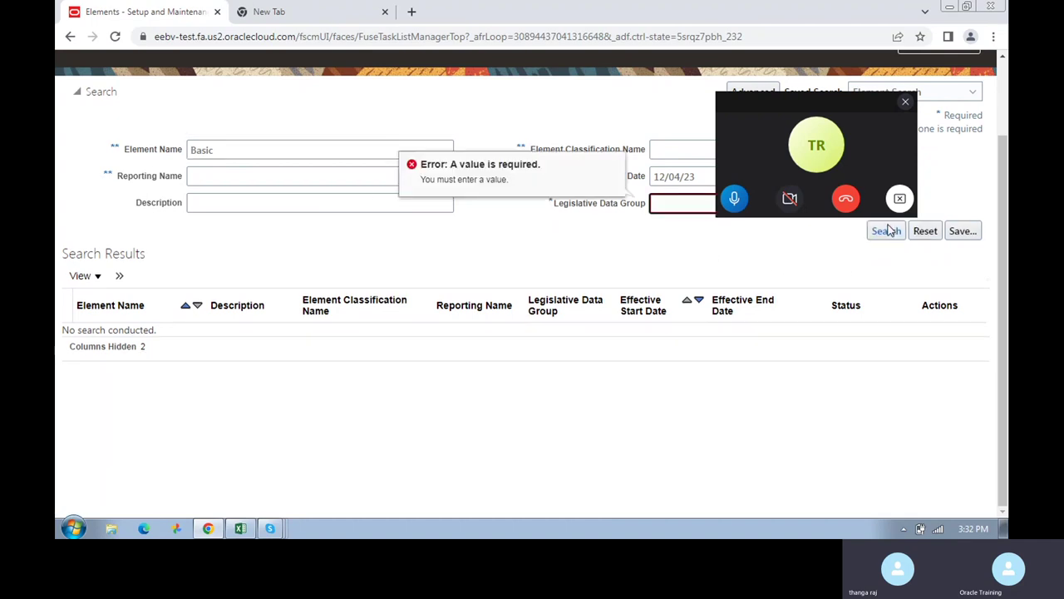
left_click(688, 206)
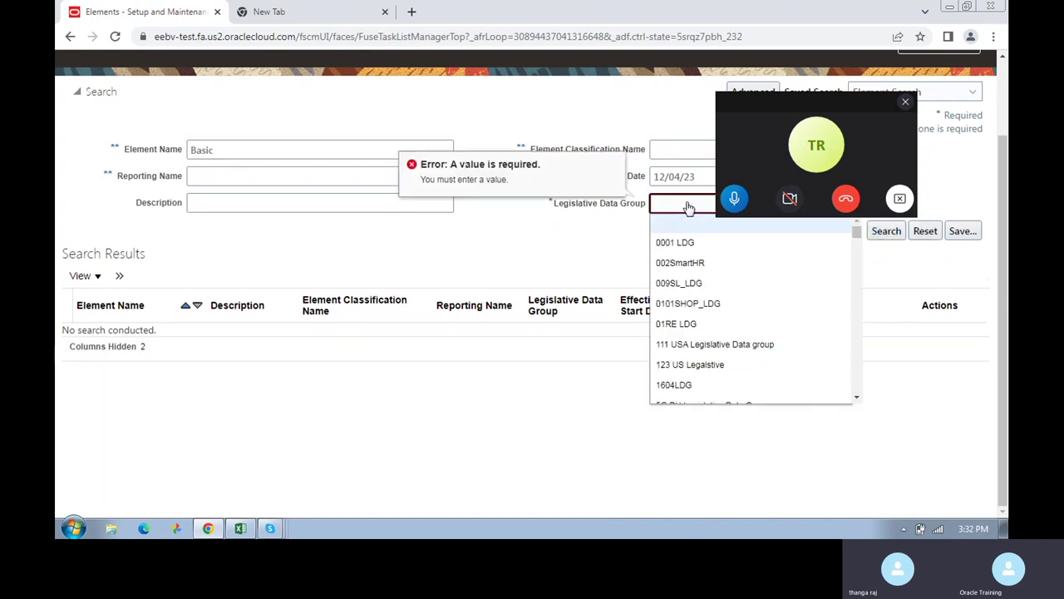
key("u")
key("s")
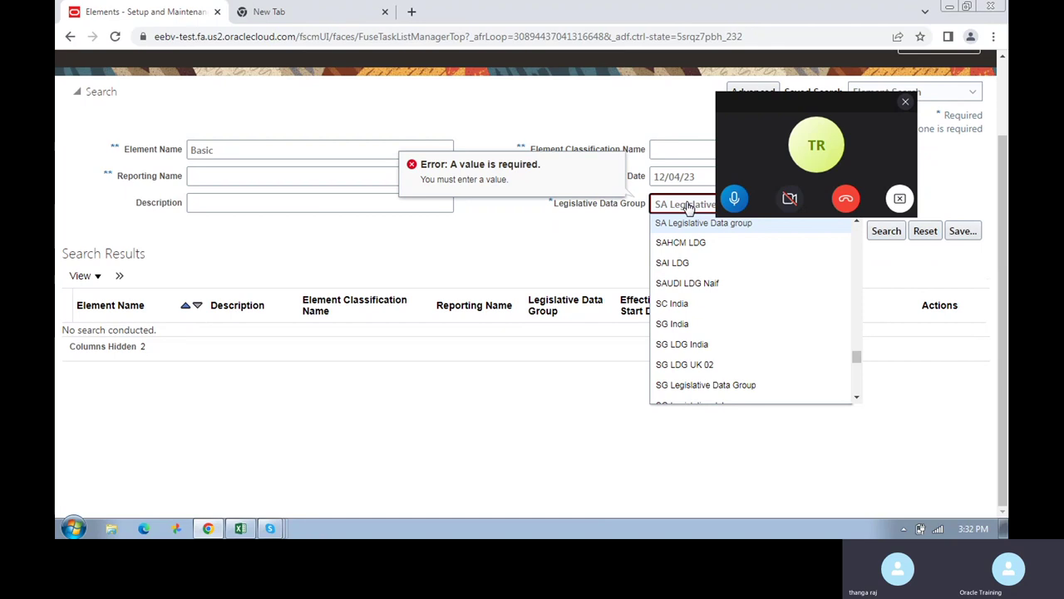
left_click(634, 261)
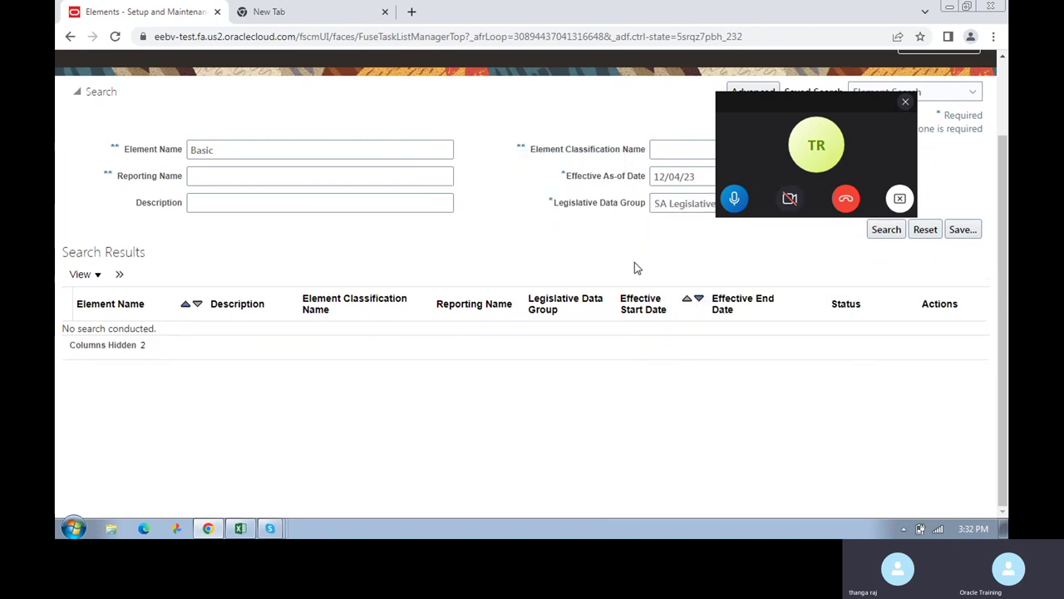
- Set the legislative data group to US Legislative Data Group, run the element search and dismiss the warning
scroll(634, 262, "up", 2)
left_click(717, 277)
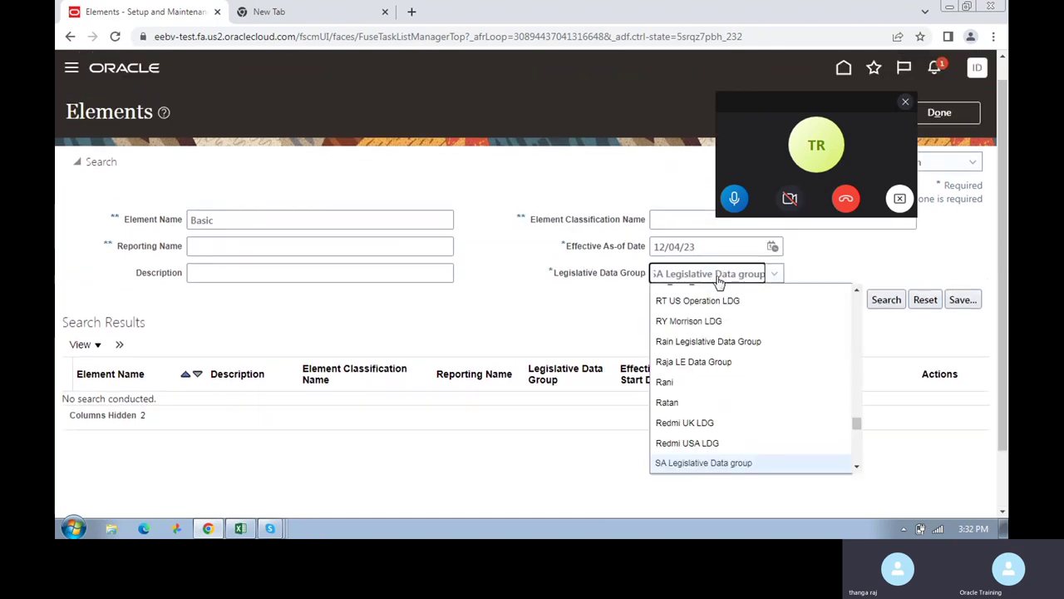
key("u")
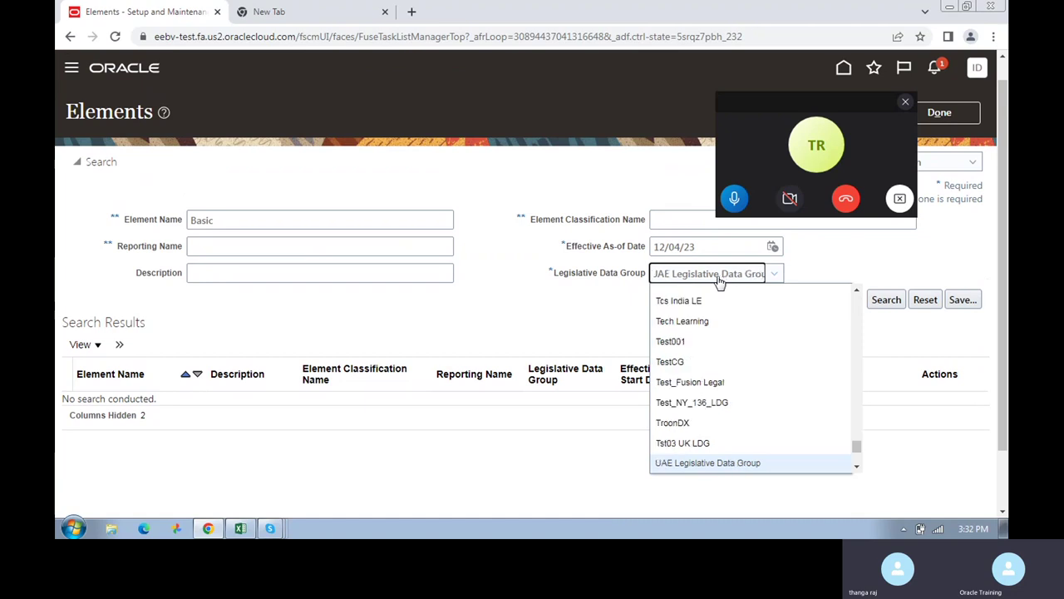
left_click(858, 468)
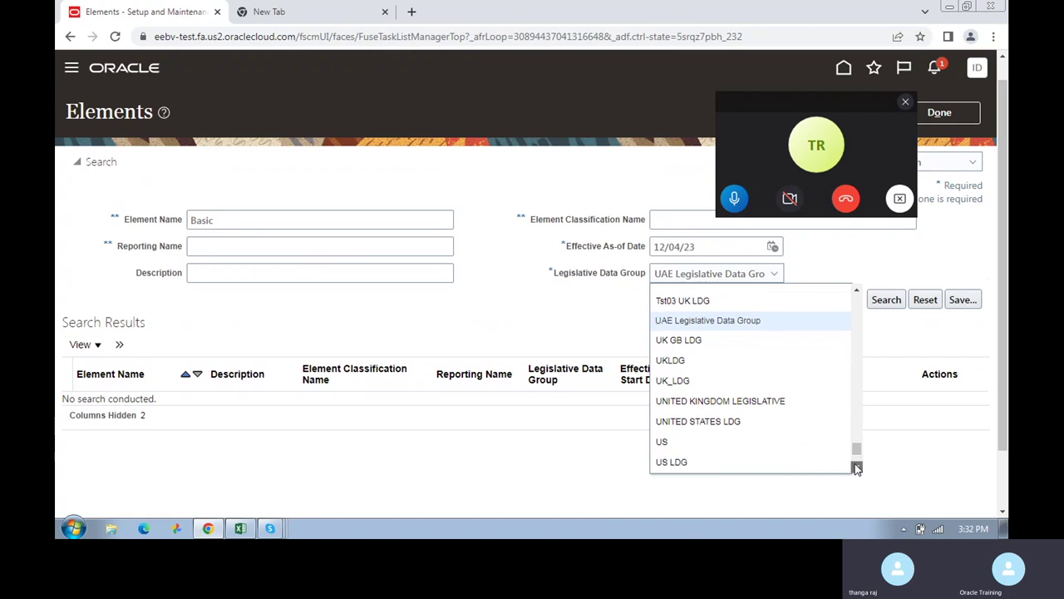
left_click_drag(857, 468, 857, 468)
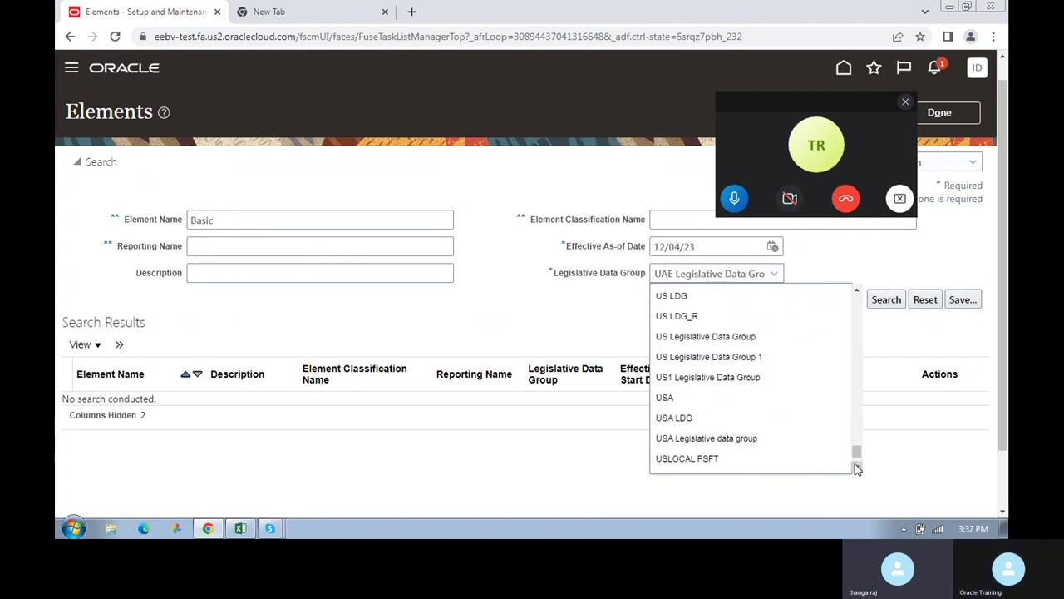
left_click(689, 337)
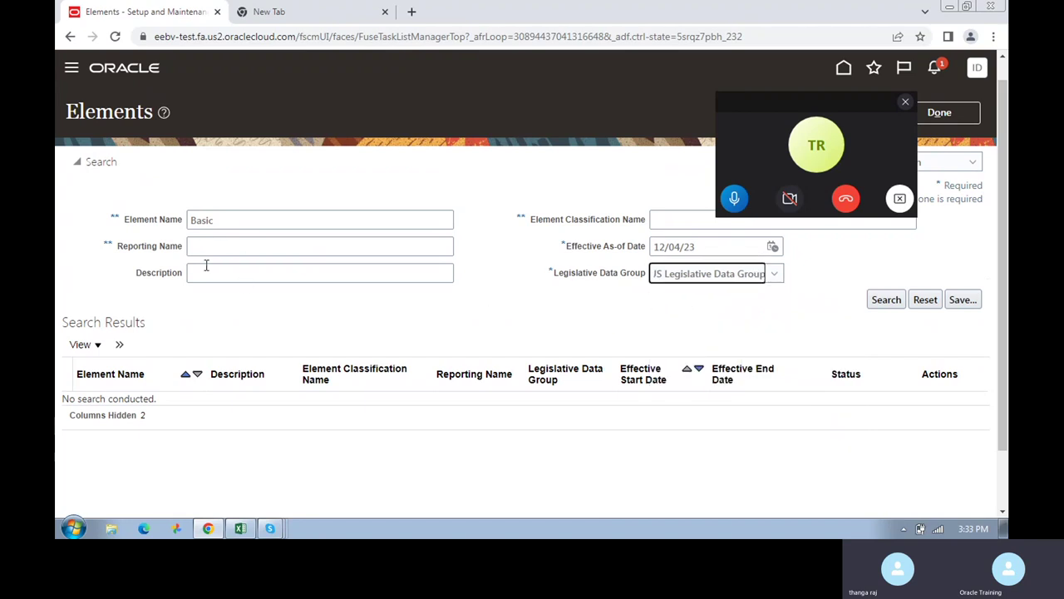
left_click(883, 301)
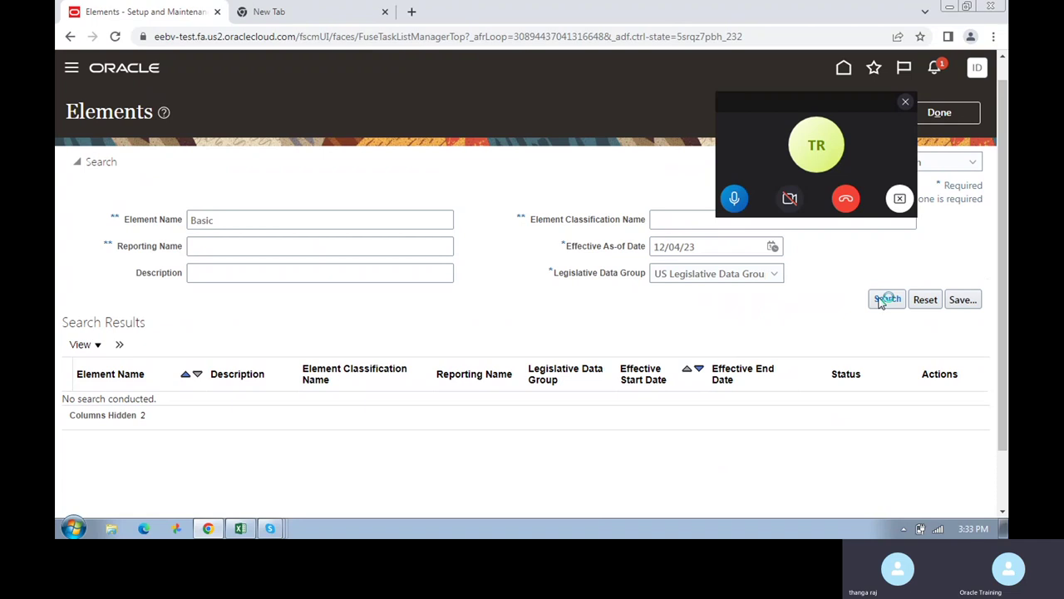
left_click(684, 190)
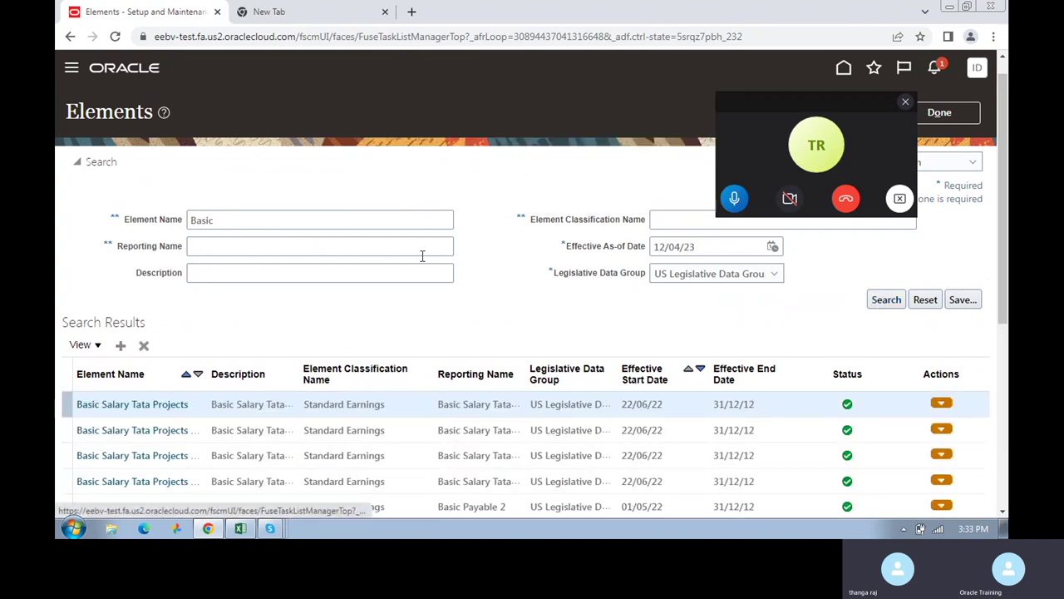
- Look through the matching elements, open Basic Salary Oasys and close the warning about too many matching records
scroll(353, 443, "down", 5)
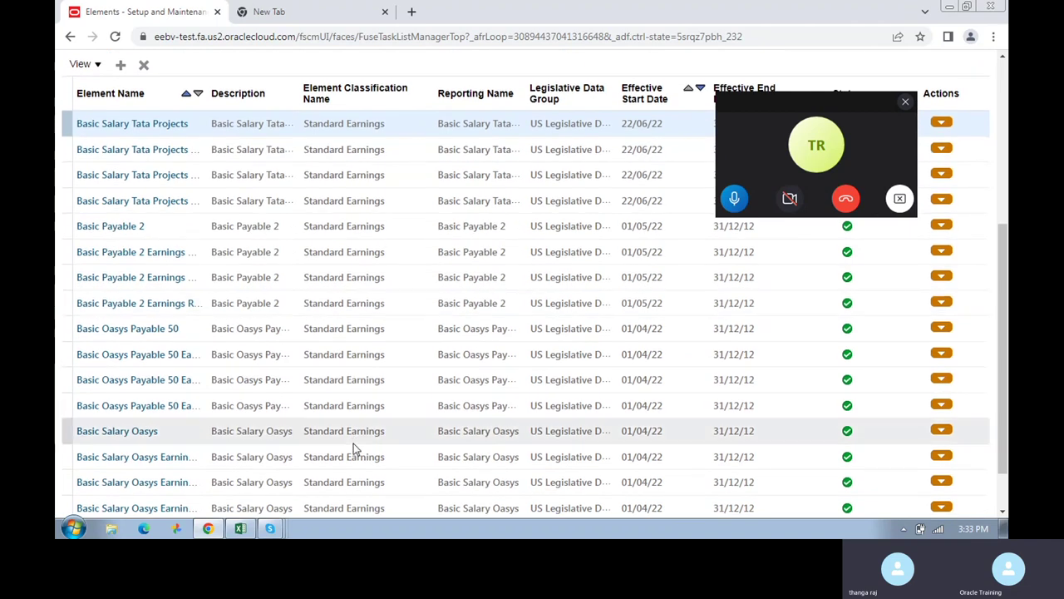
scroll(353, 443, "up", 5)
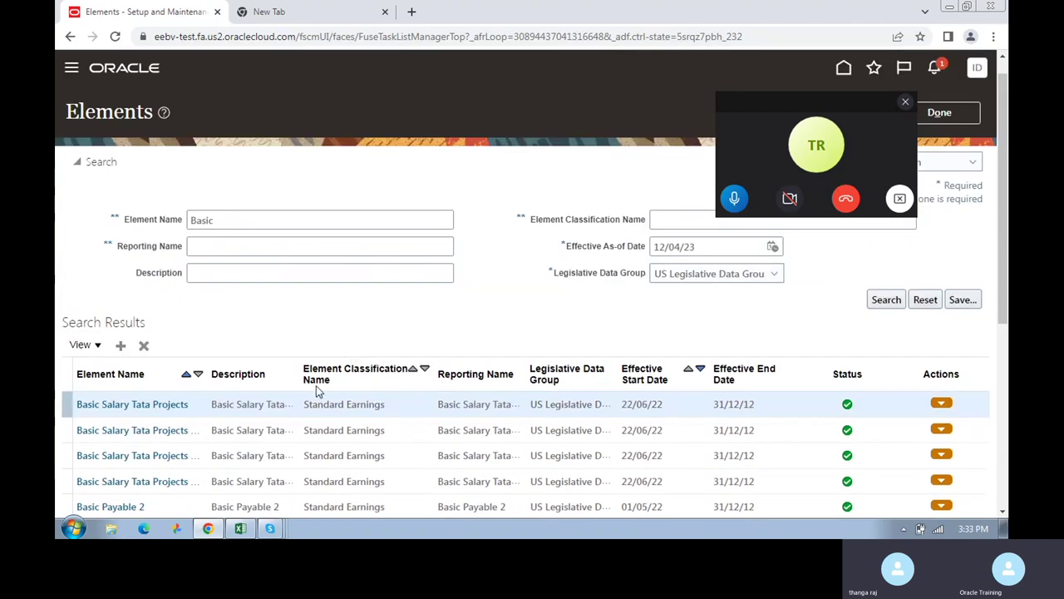
scroll(320, 400, "down", 1)
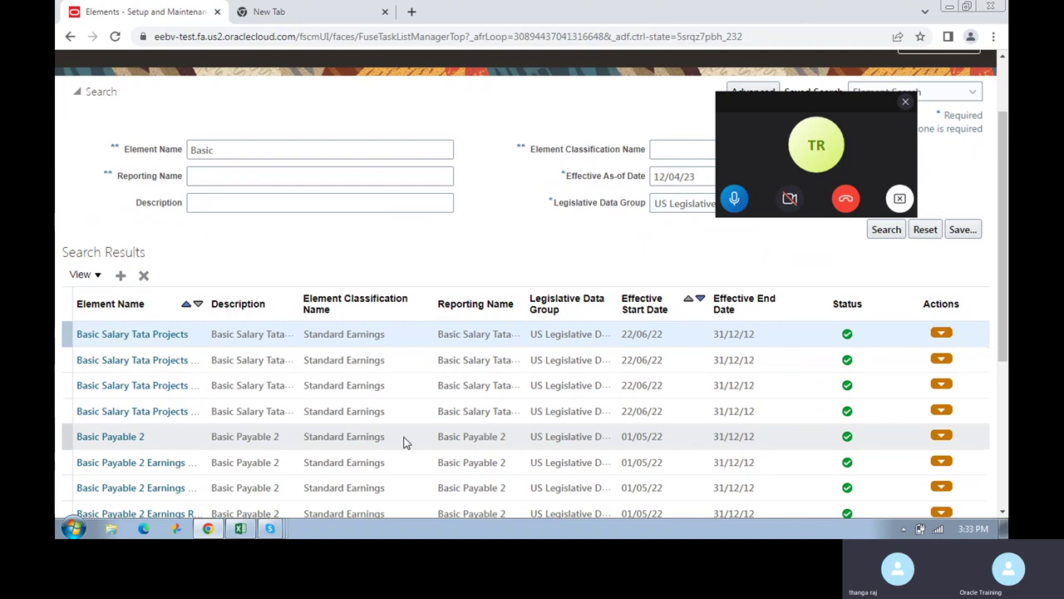
scroll(404, 442, "down", 3)
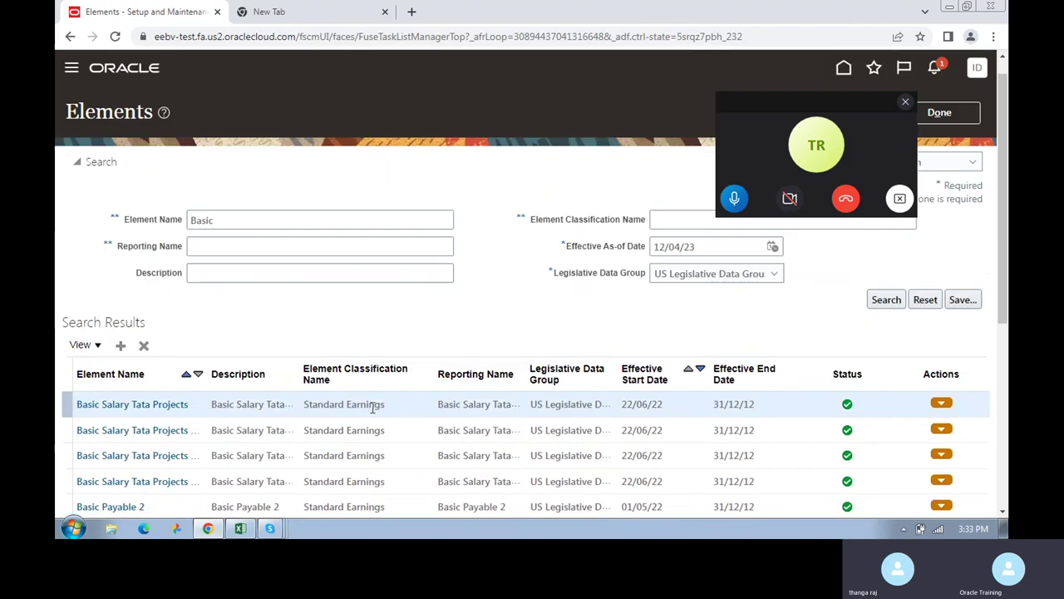
scroll(373, 407, "up", 4)
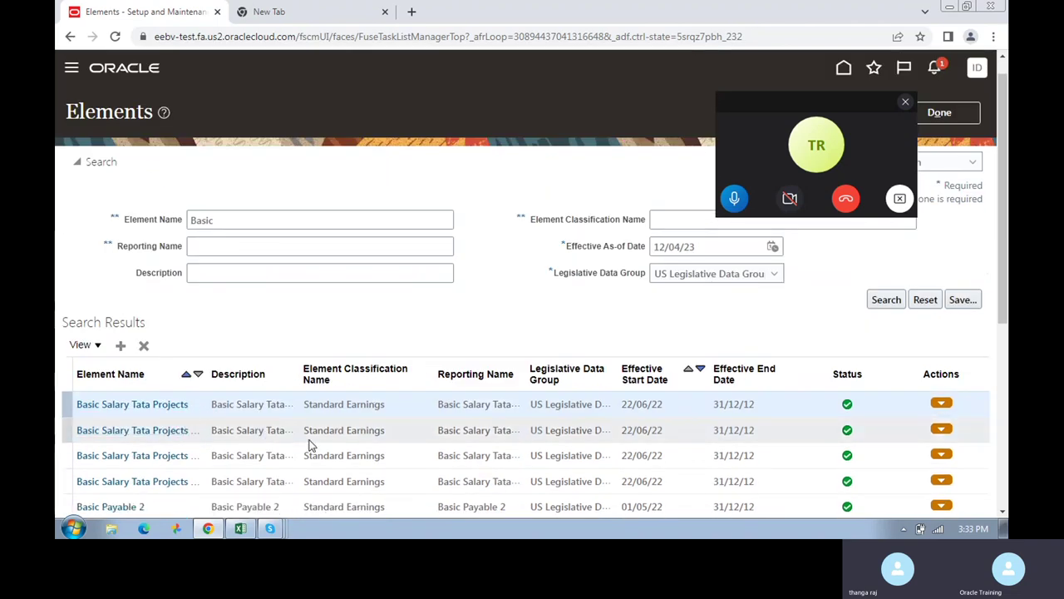
scroll(331, 449, "down", 1)
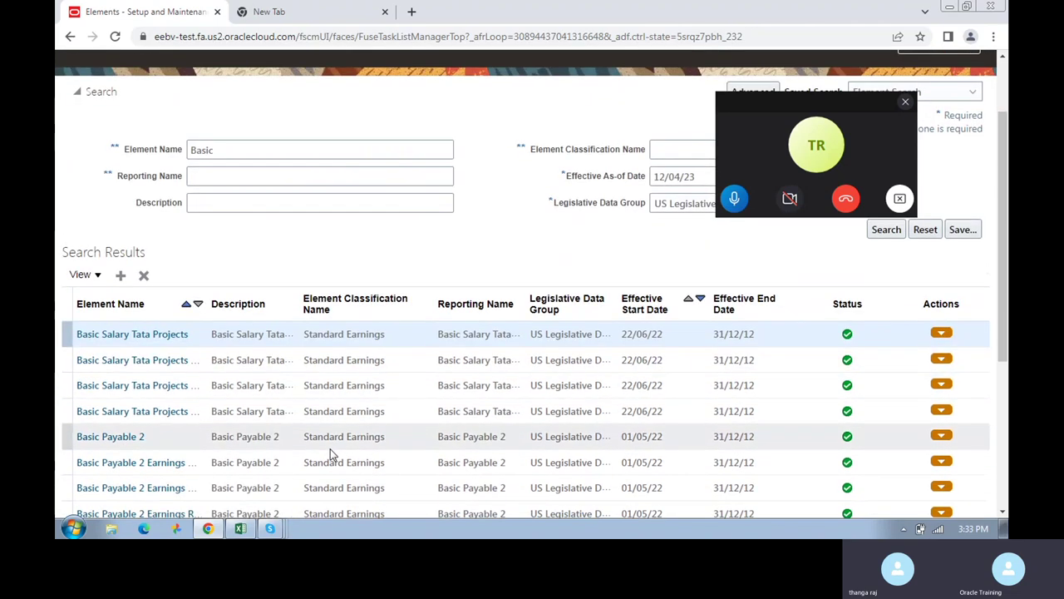
scroll(331, 453, "down", 3)
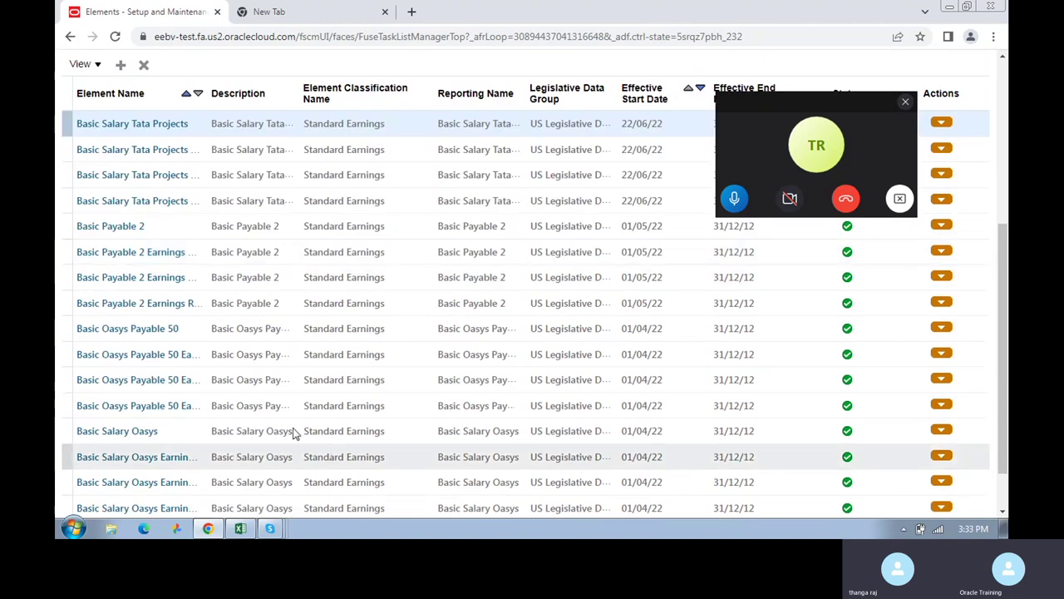
left_click(137, 432)
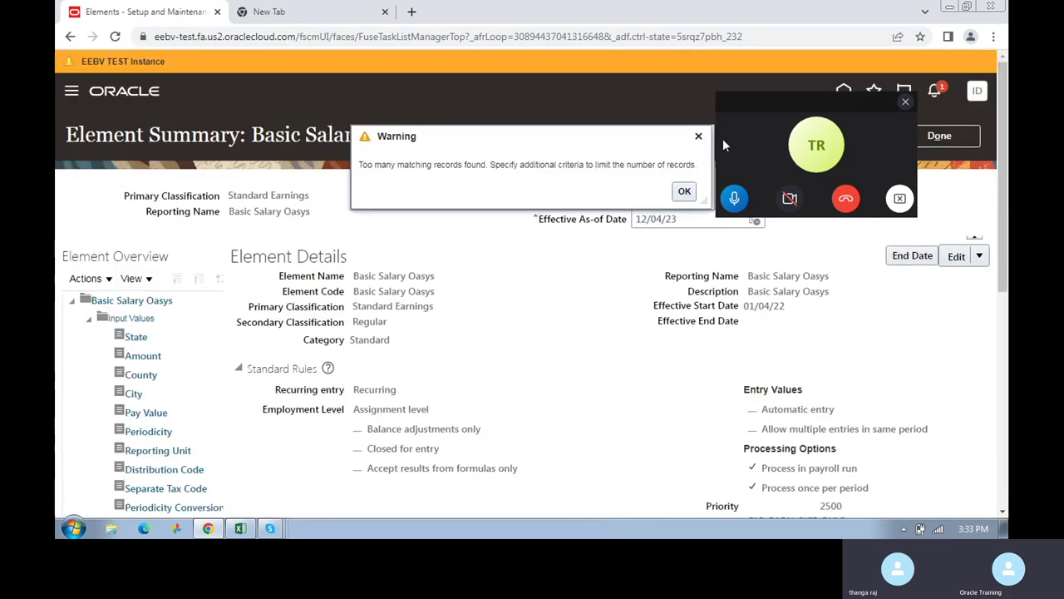
left_click(705, 135)
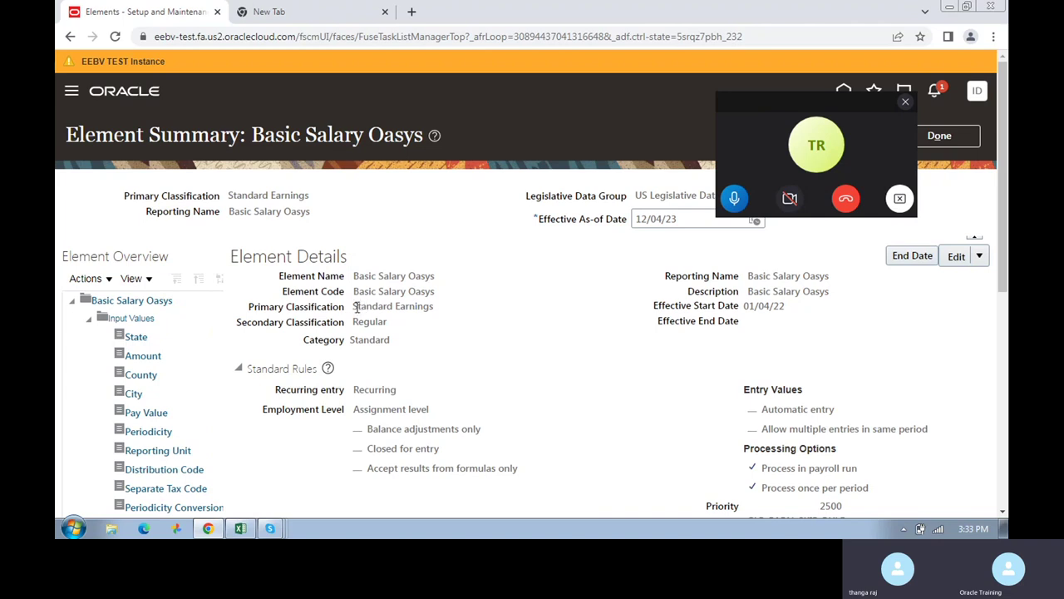
- Examine the element's name and primary classification against the earnings list in the Excel workbook, and return to the element summary in Chrome
left_click_drag(349, 283, 423, 276)
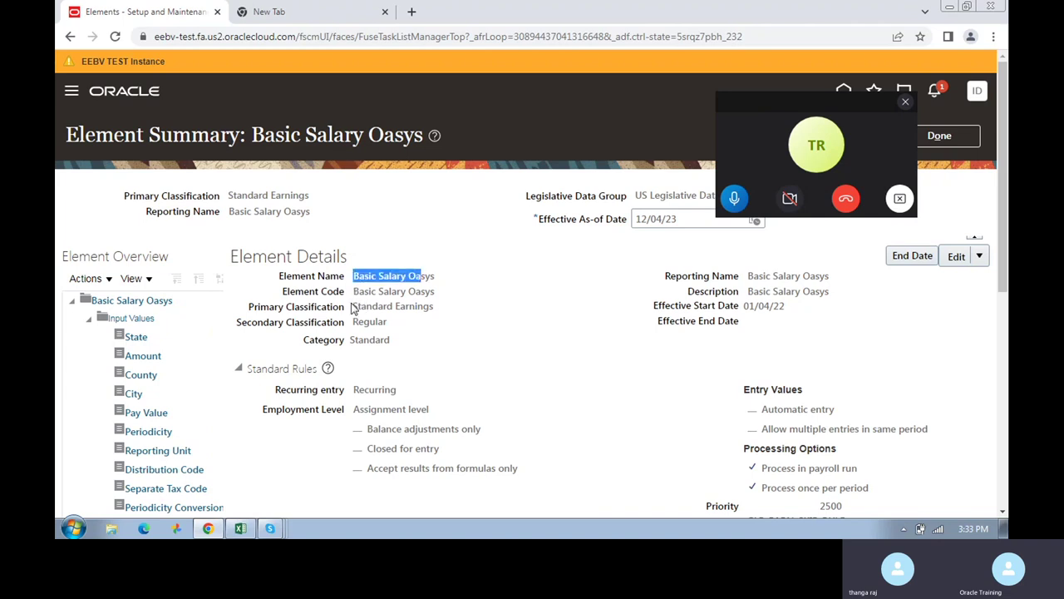
left_click_drag(353, 305, 433, 307)
left_click(240, 529)
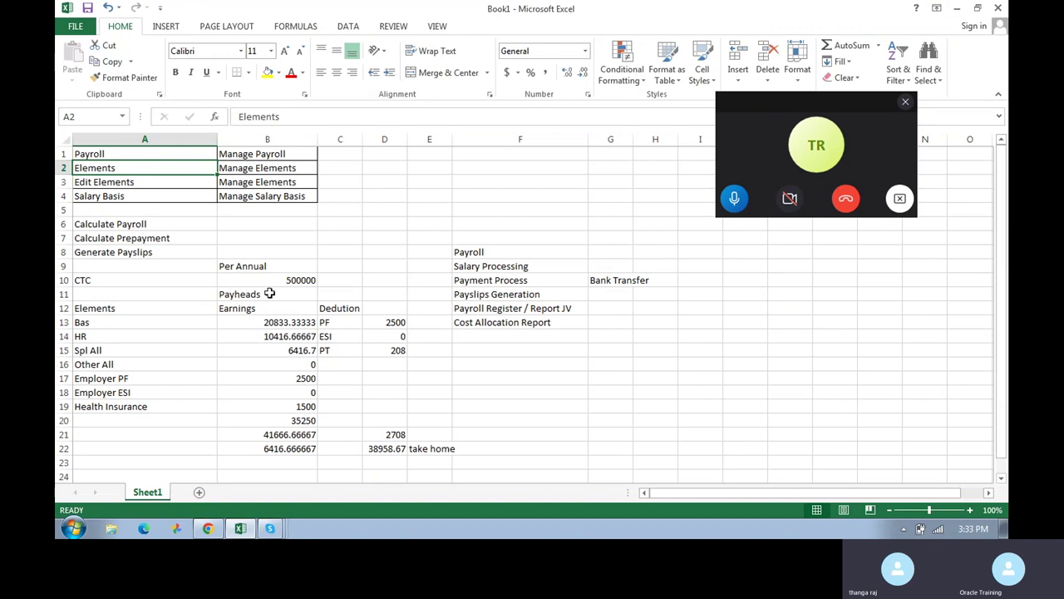
left_click(208, 528)
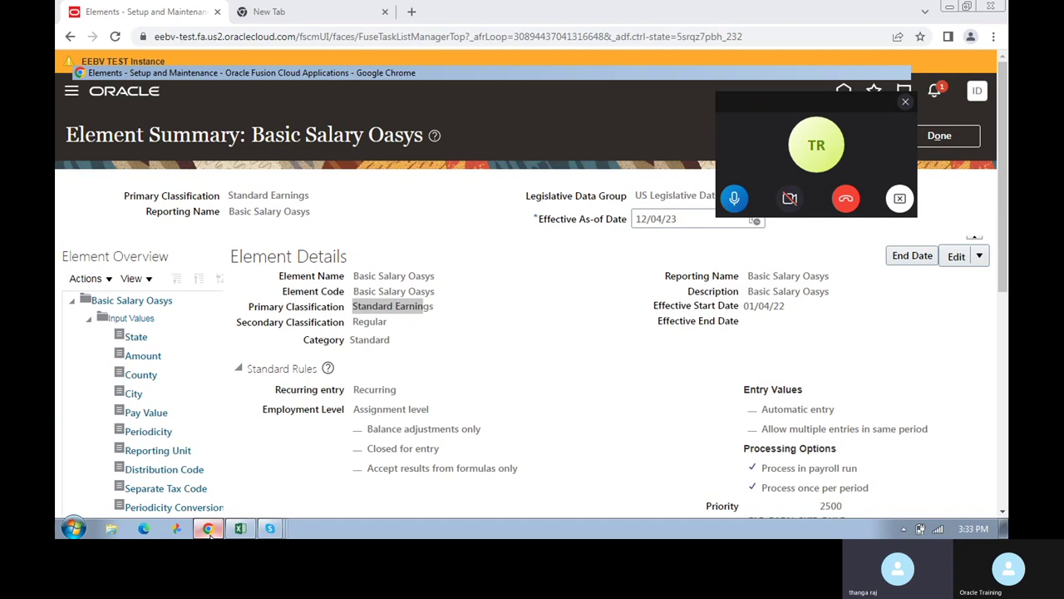
left_click(209, 529)
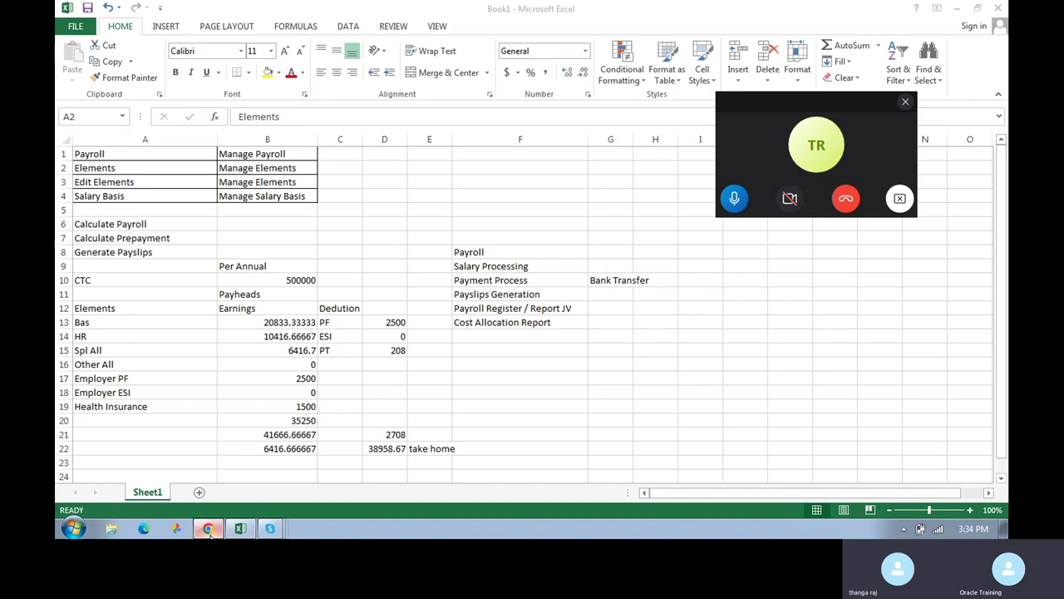
left_click(208, 529)
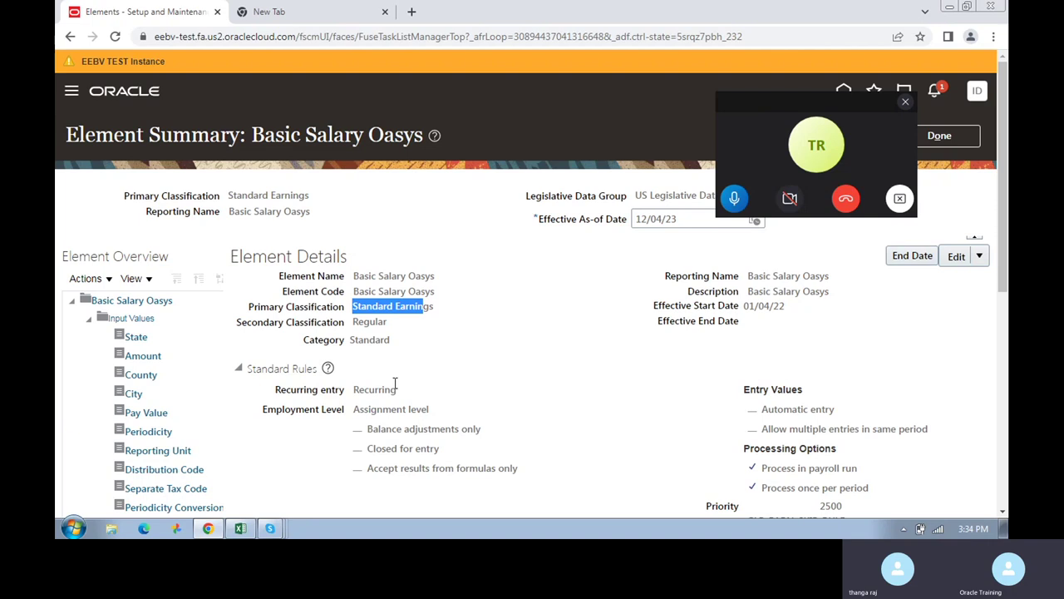
- Review the standard, duration and proration rules of Basic Salary Oasys and its primary classification
scroll(473, 415, "down", 3)
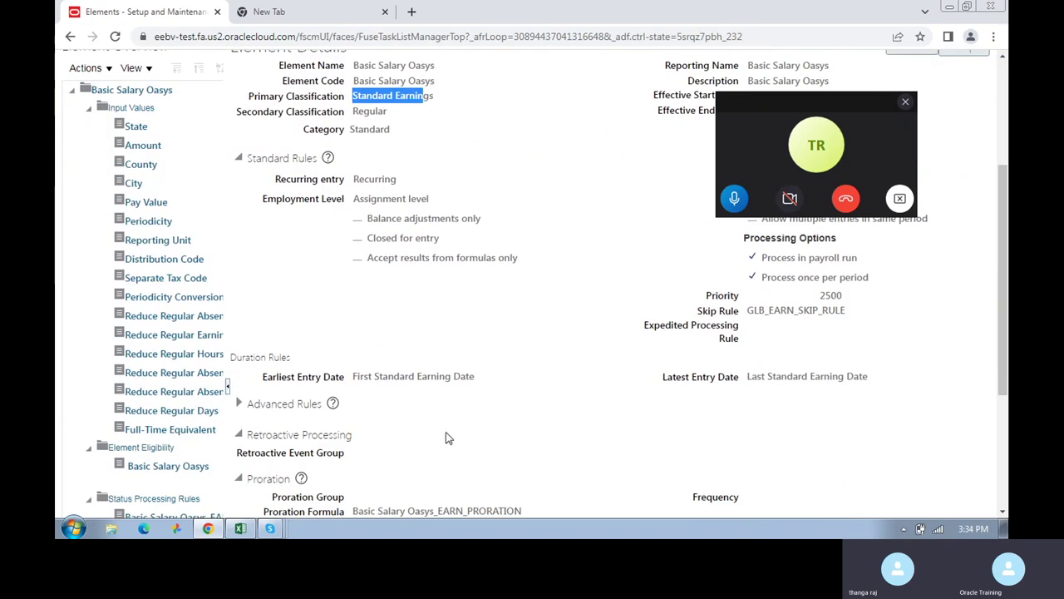
scroll(499, 374, "up", 3)
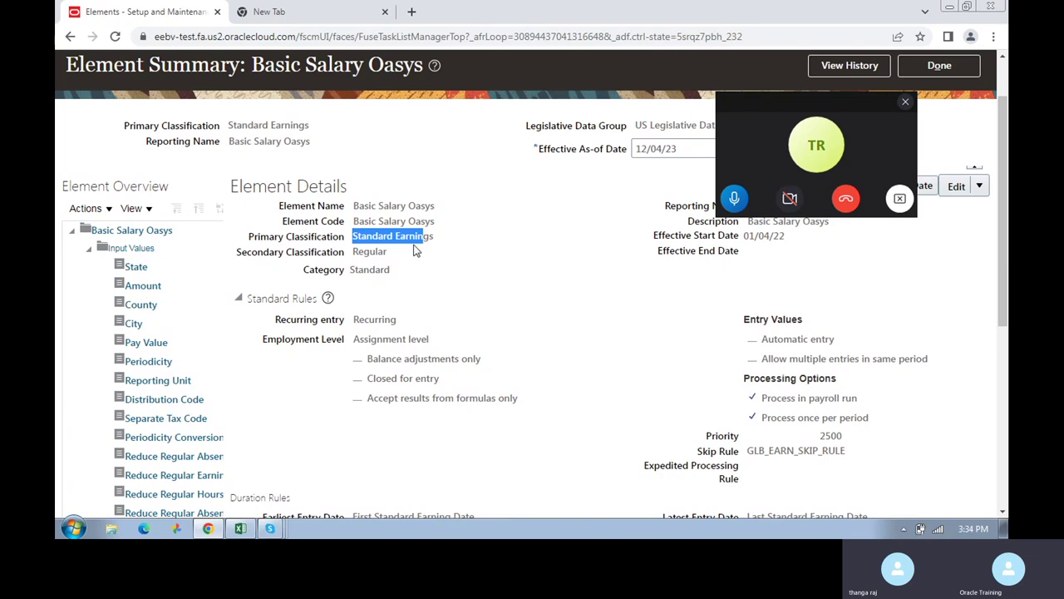
left_click_drag(438, 239, 339, 239)
left_click(407, 269)
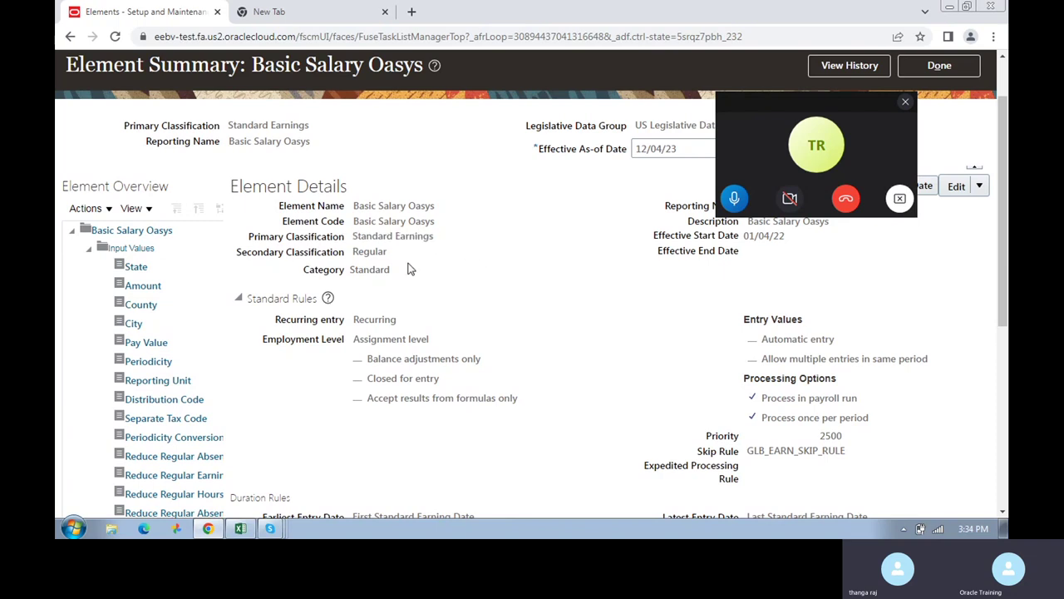
- Review the details, standard rules and proration of Basic Salary Oasys and highlight its element code
scroll(448, 394, "up", 1)
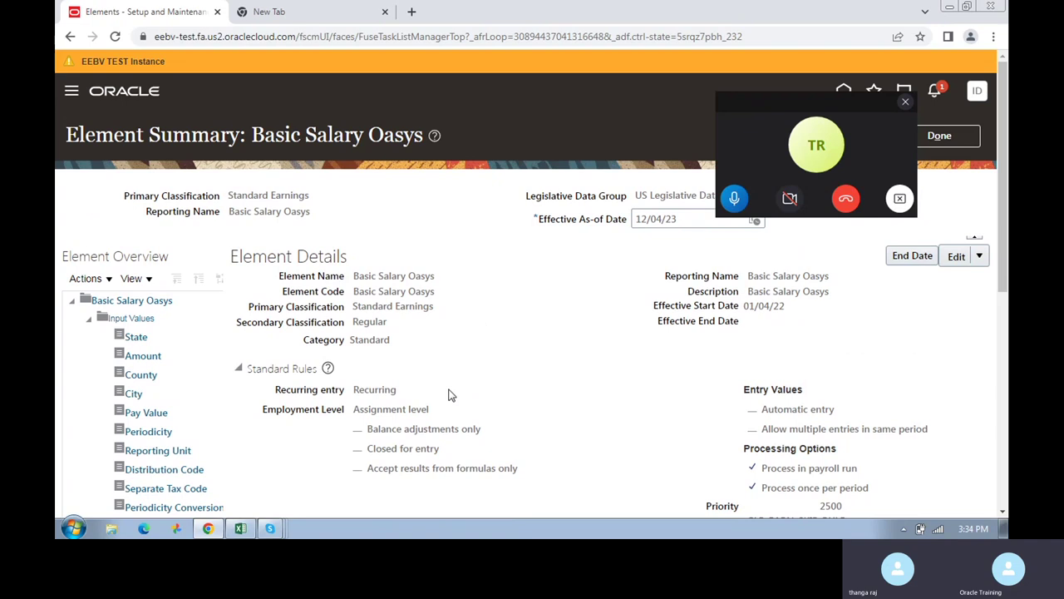
scroll(407, 424, "down", 2)
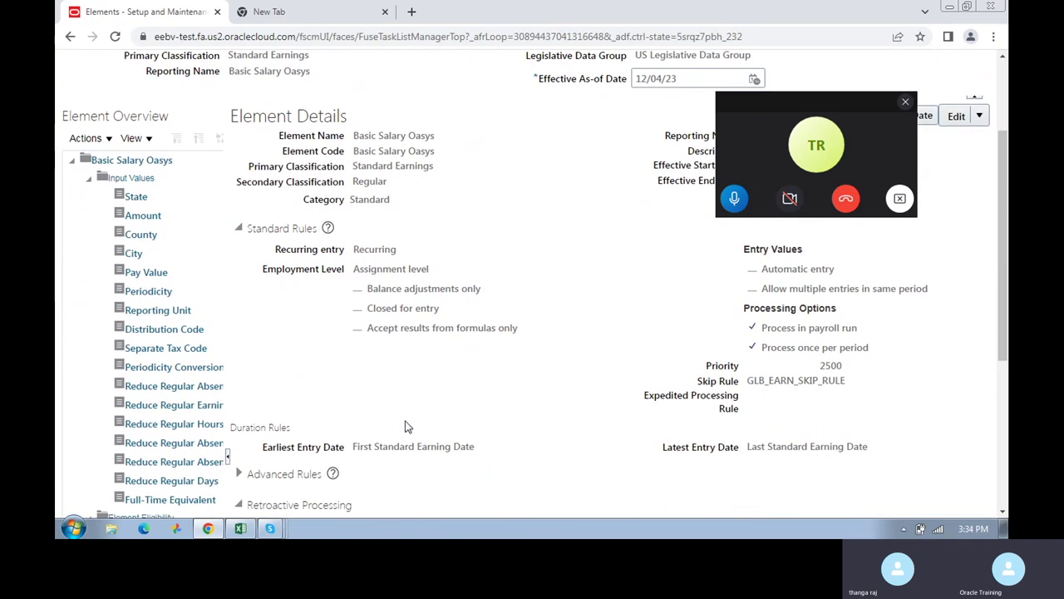
scroll(407, 425, "down", 2)
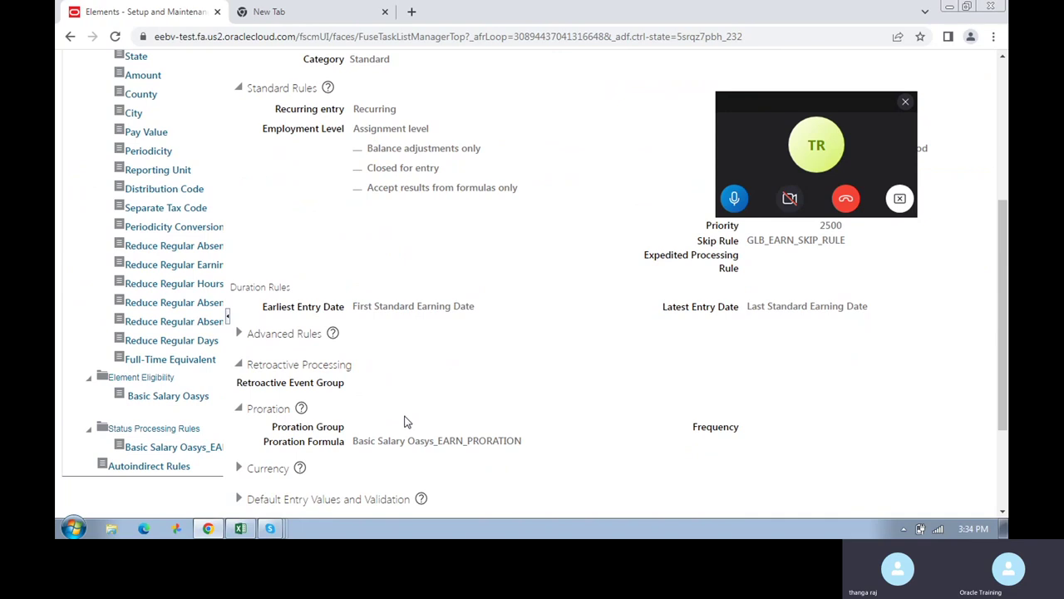
scroll(407, 423, "up", 2)
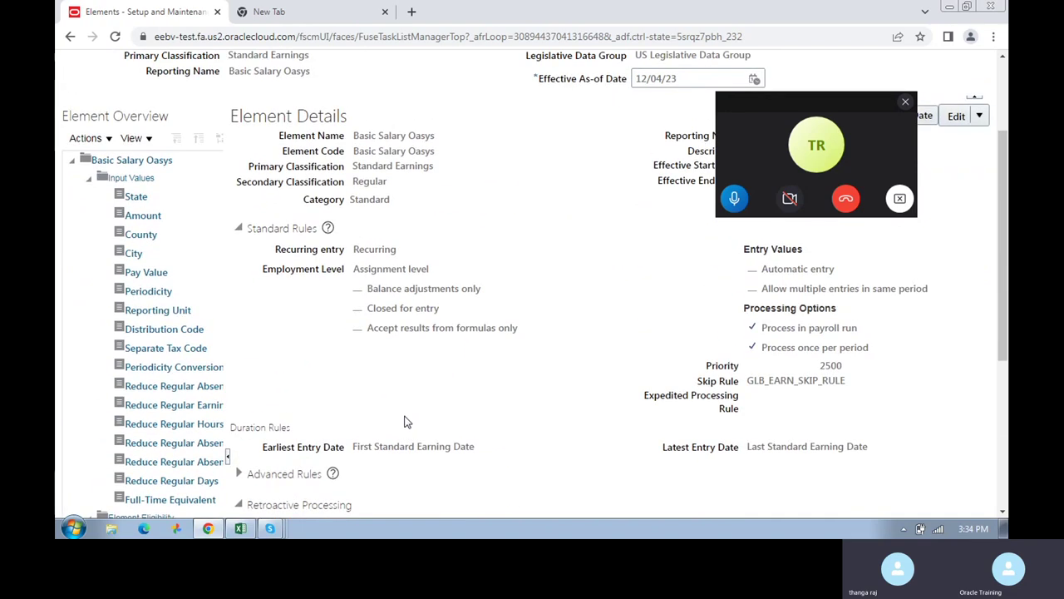
scroll(405, 423, "up", 2)
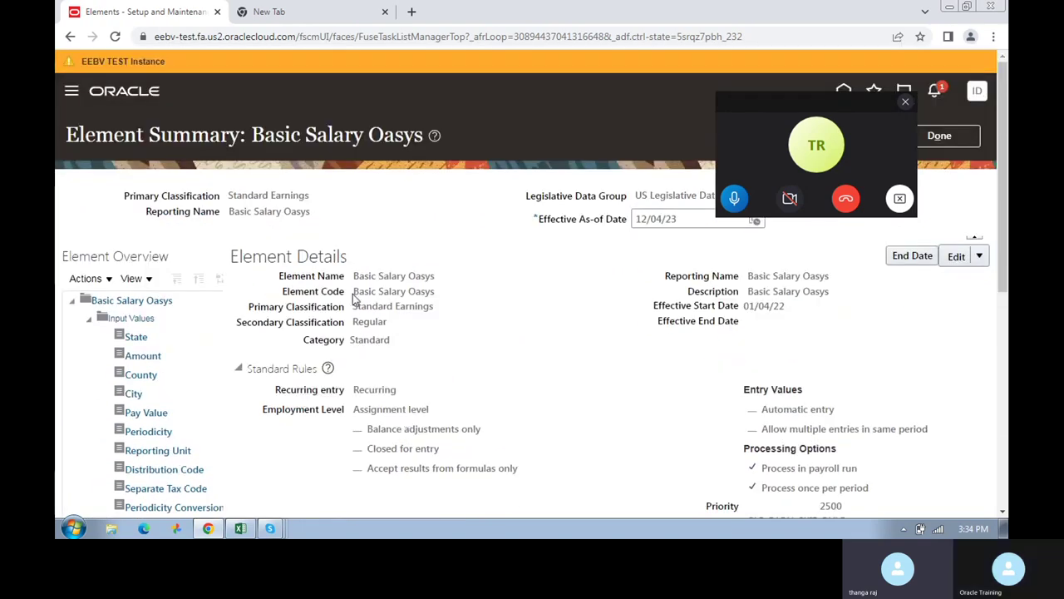
left_click_drag(353, 292, 439, 299)
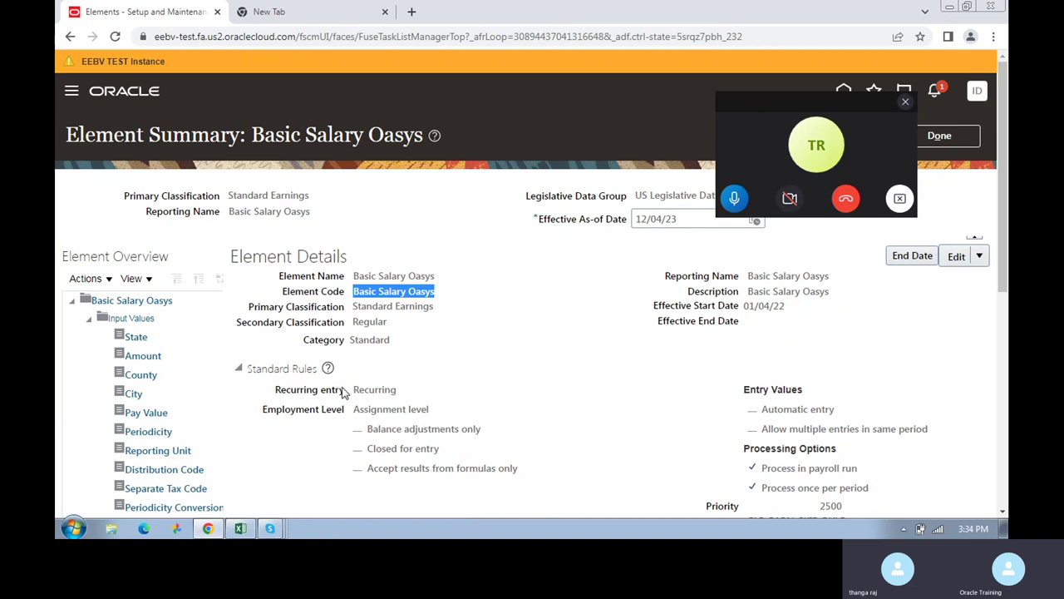
- Switch to the Excel workbook, point out the Elements heading above the earnings list, and return to the element summary in Chrome
left_click(240, 528)
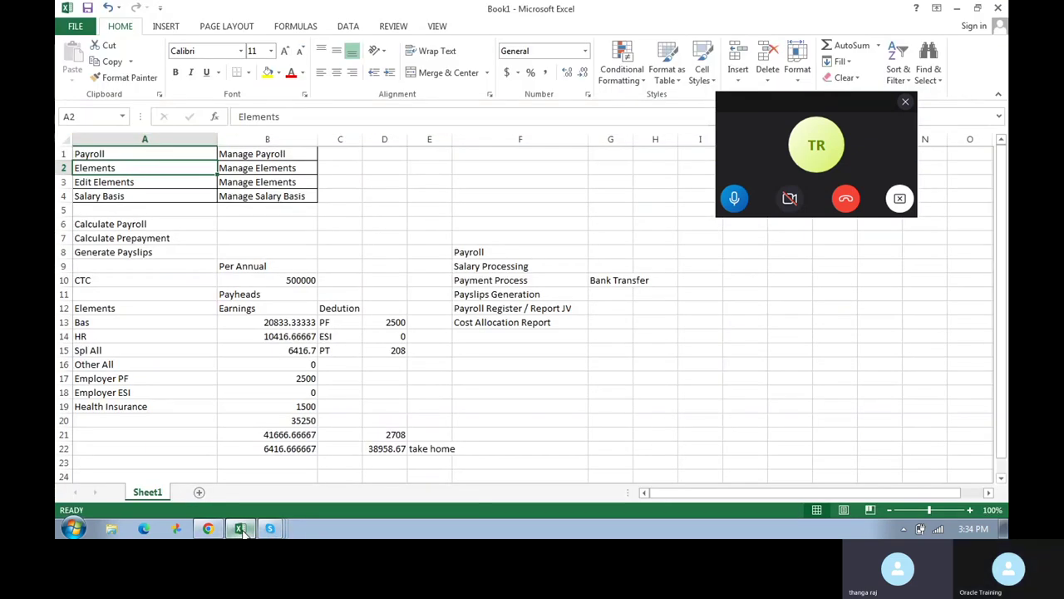
left_click(240, 530)
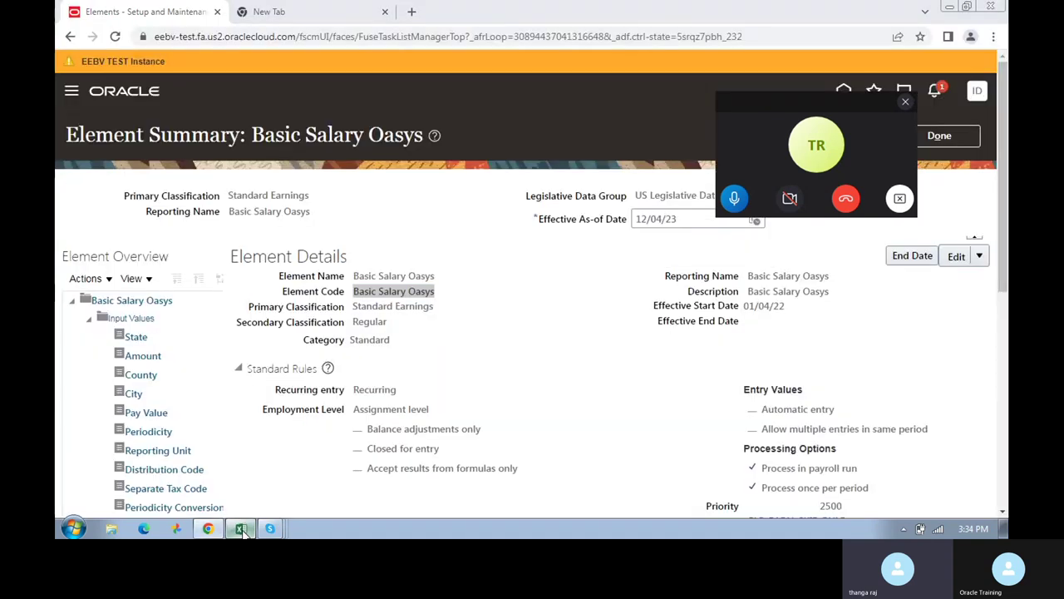
left_click(240, 530)
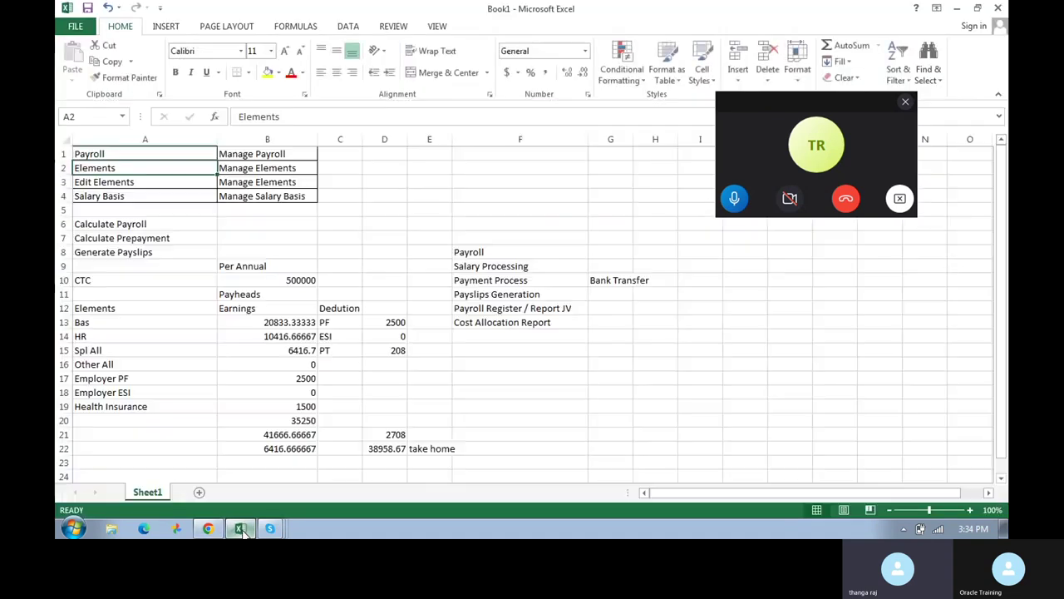
left_click(240, 530)
left_click(240, 530)
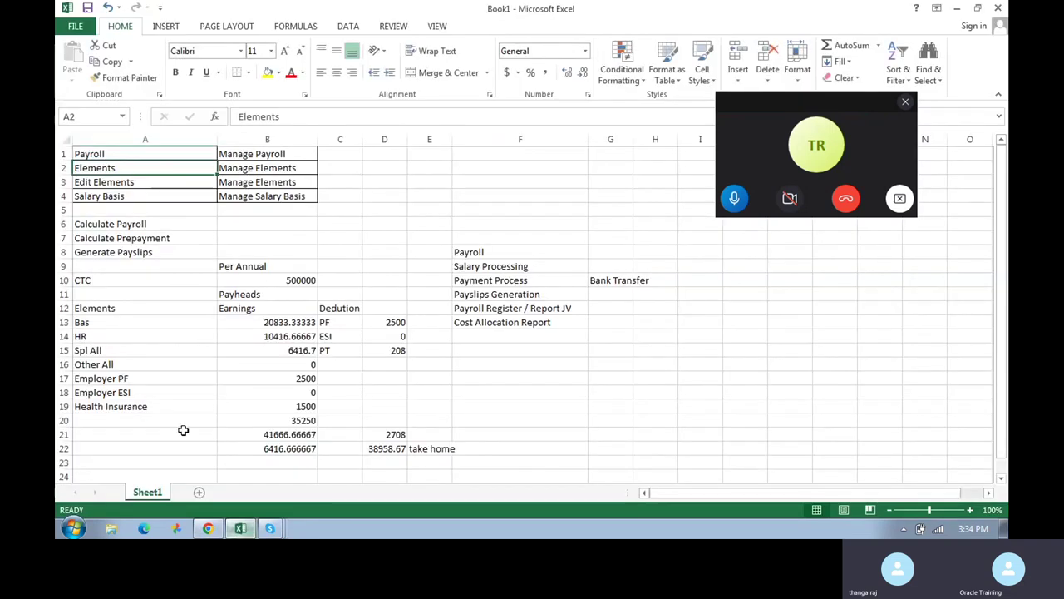
left_click(88, 308)
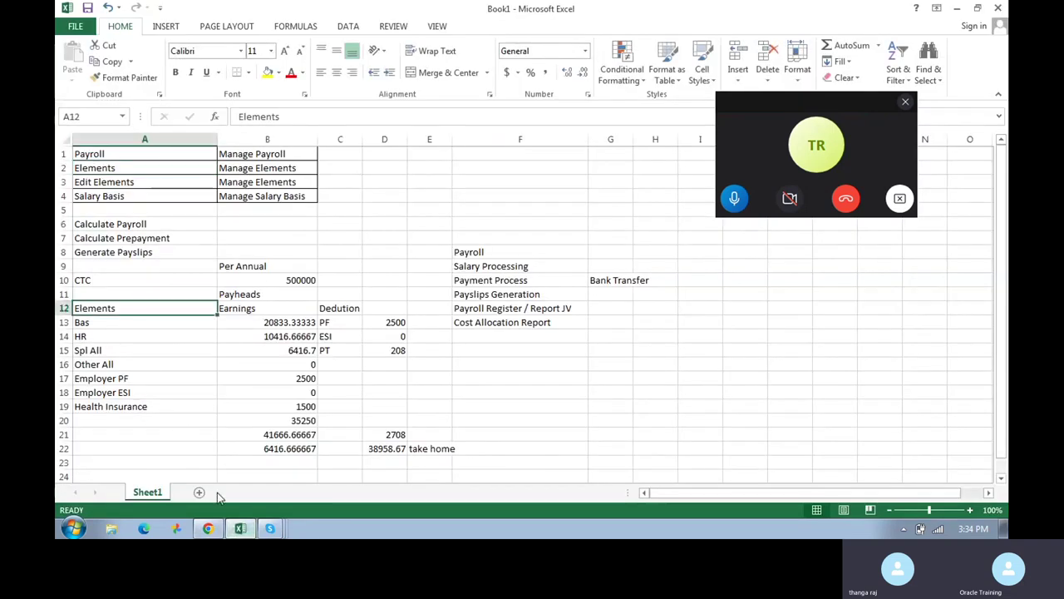
left_click(240, 530)
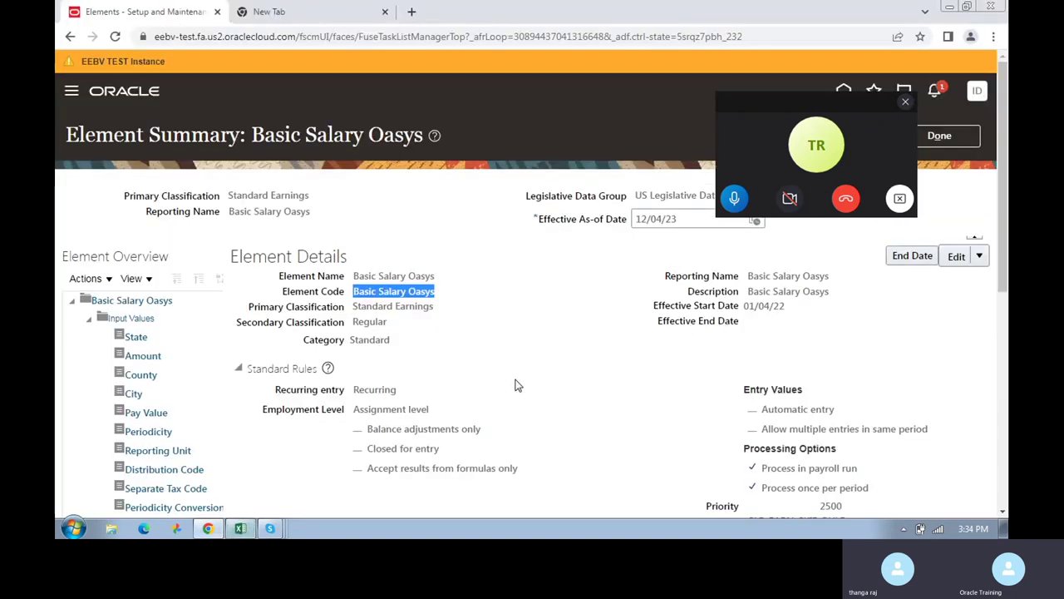
- Look over the element's standard and duration rules, and move the call window clear of the legislative data group and effective date
scroll(514, 385, "down", 5)
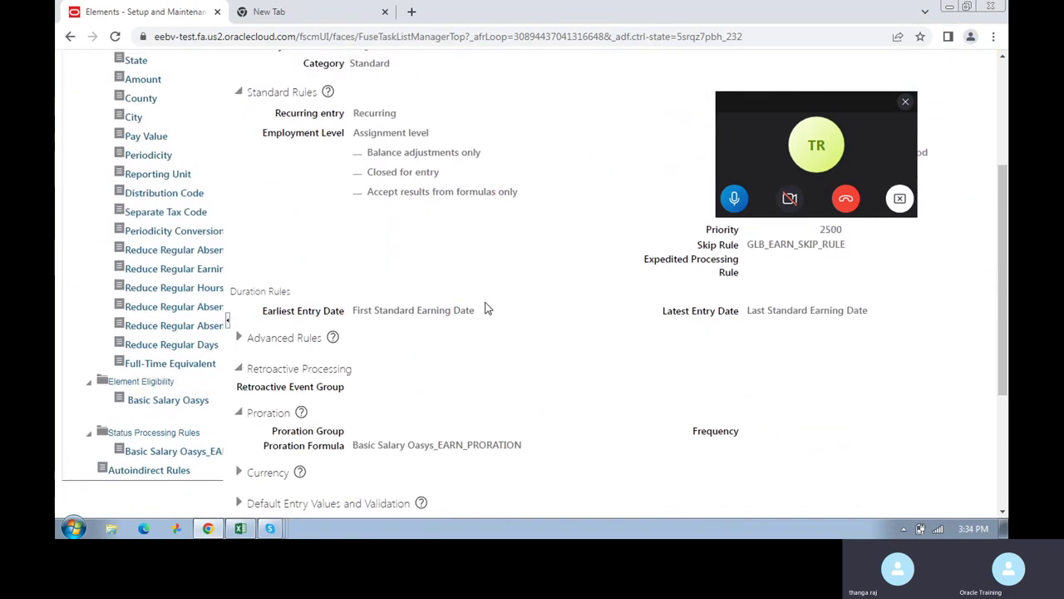
scroll(488, 309, "up", 1)
scroll(488, 308, "up", 3)
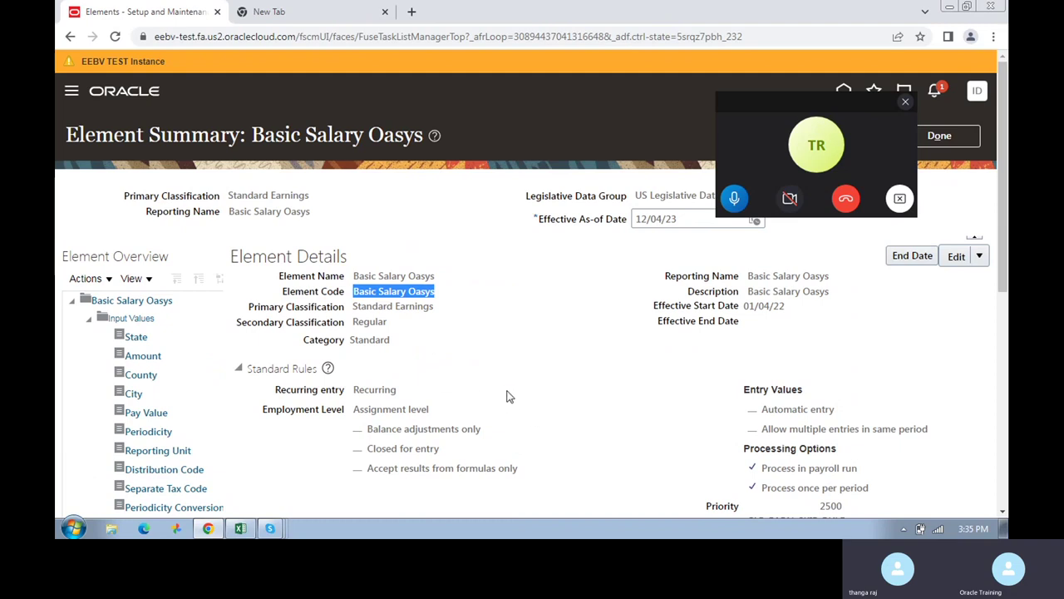
scroll(508, 396, "down", 3)
scroll(499, 384, "up", 1)
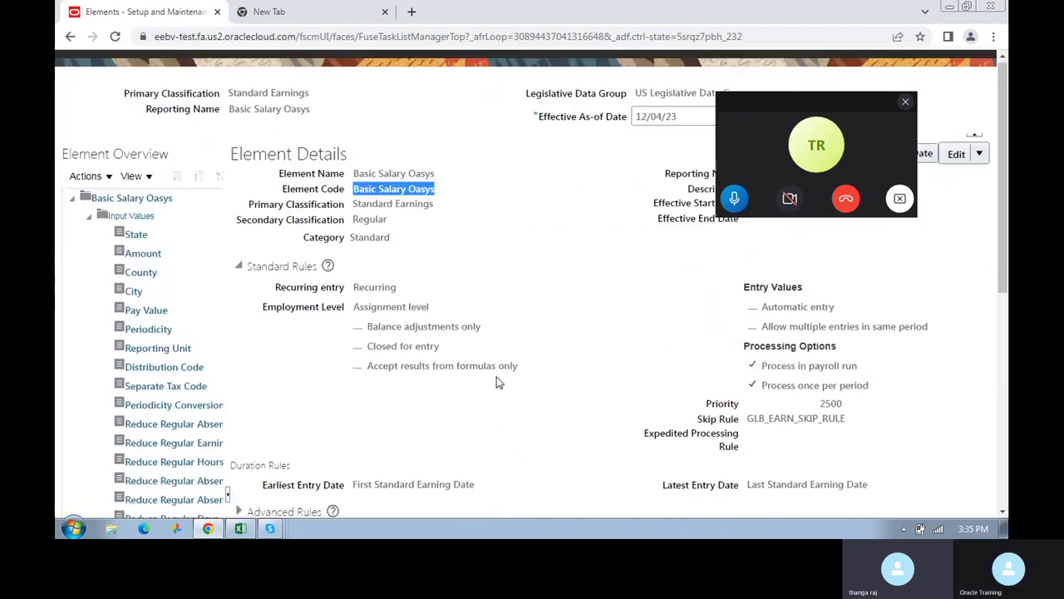
scroll(498, 381, "up", 1)
left_click_drag(772, 113, 658, 12)
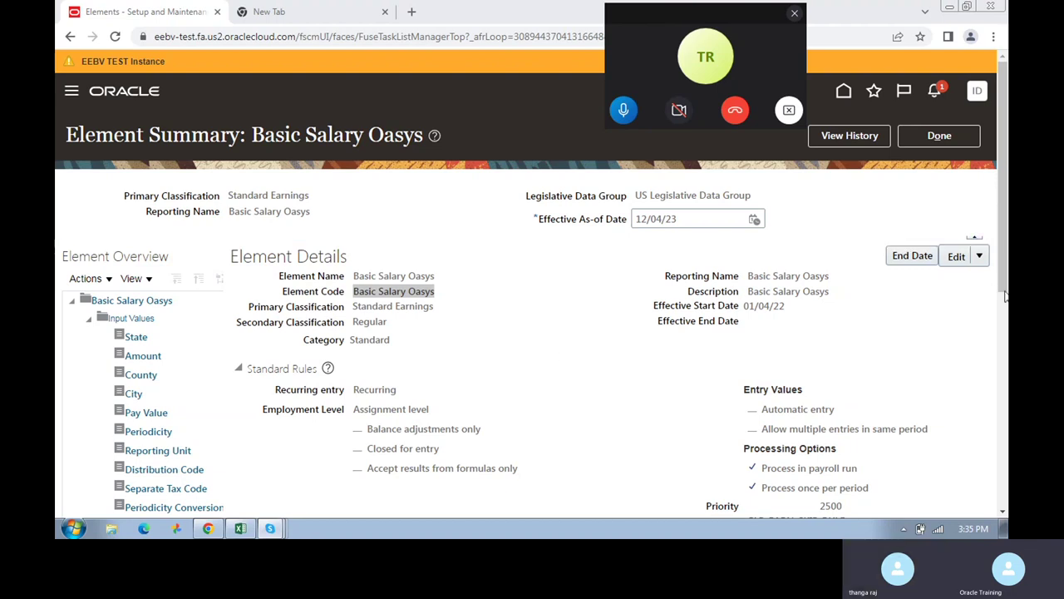
left_click_drag(1004, 182, 1004, 148)
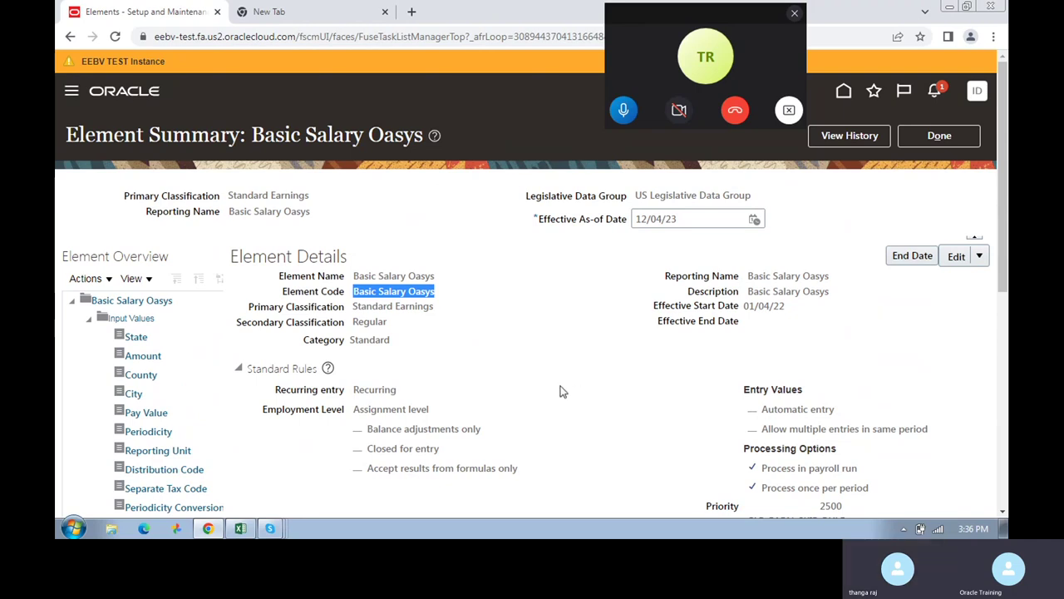
- Examine the Basic Salary Oasys summary from the element details down to the proration and calculation method sections
scroll(561, 392, "down", 3)
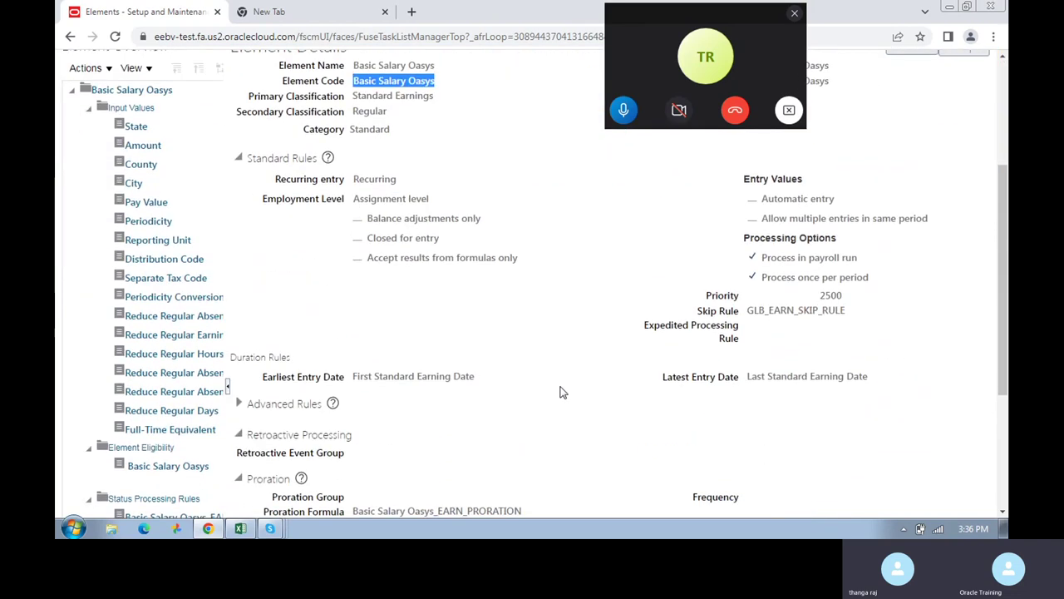
scroll(561, 391, "up", 5)
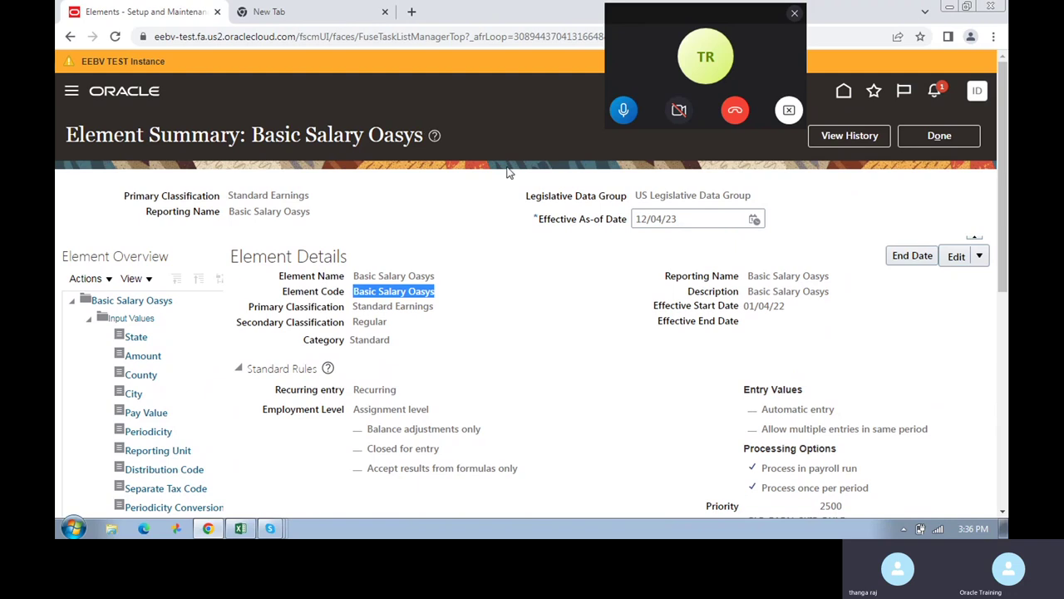
scroll(514, 356, "down", 1)
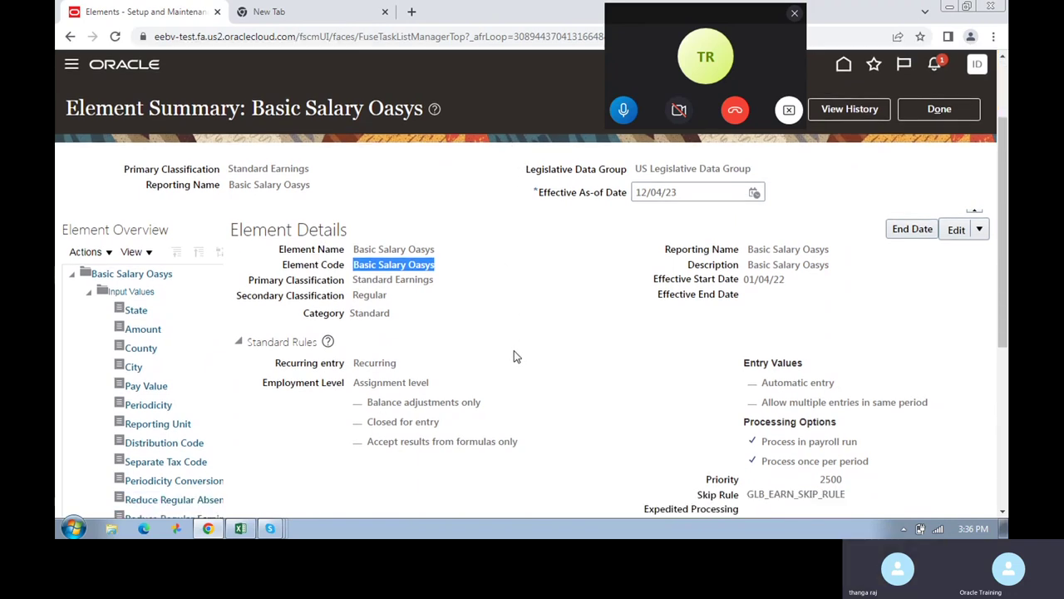
scroll(513, 356, "down", 3)
scroll(516, 354, "up", 2)
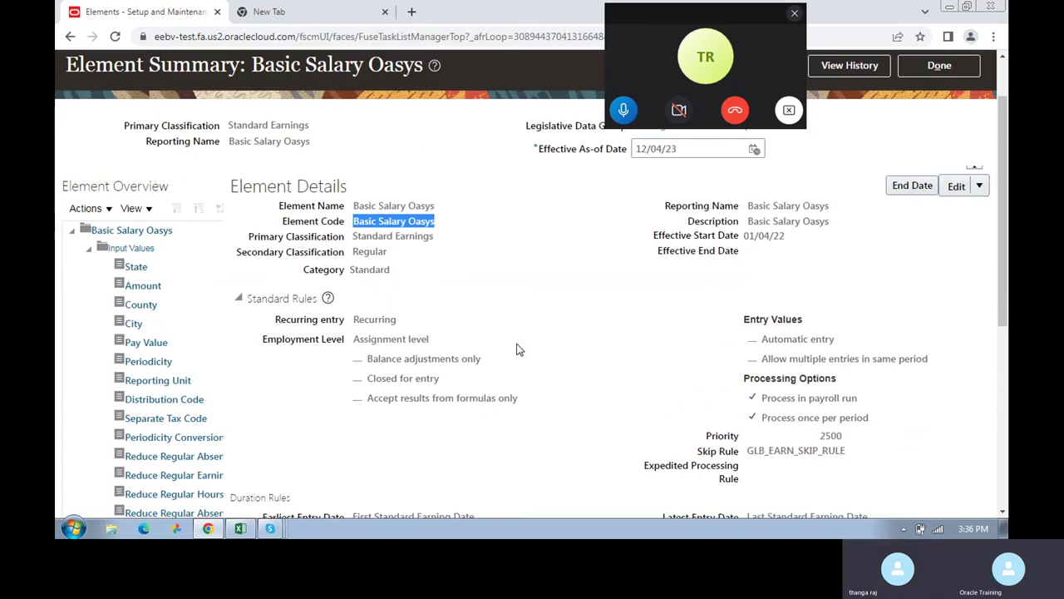
scroll(516, 349, "up", 2)
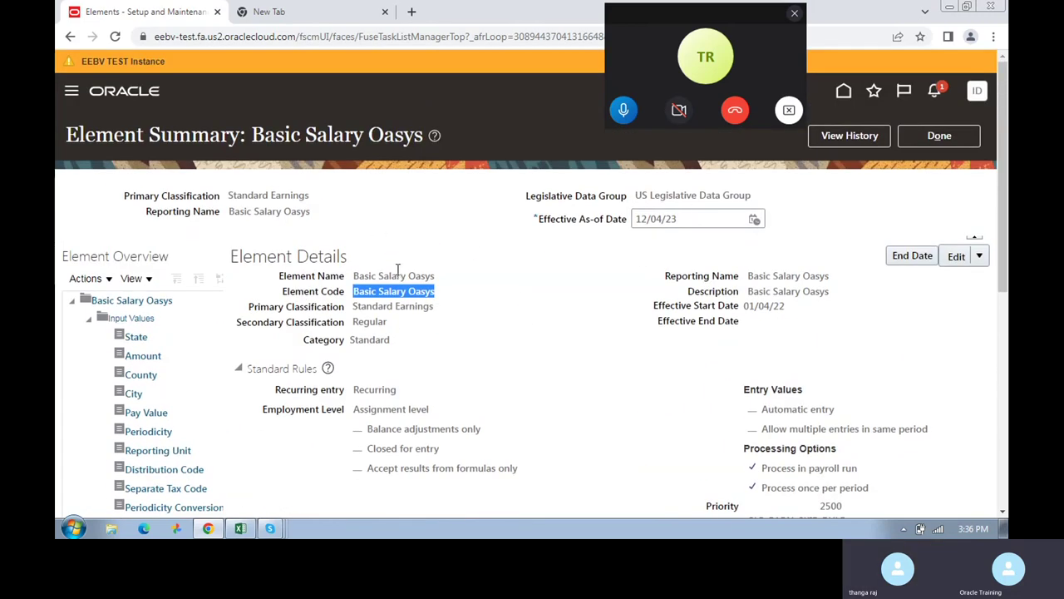
scroll(407, 278, "down", 3)
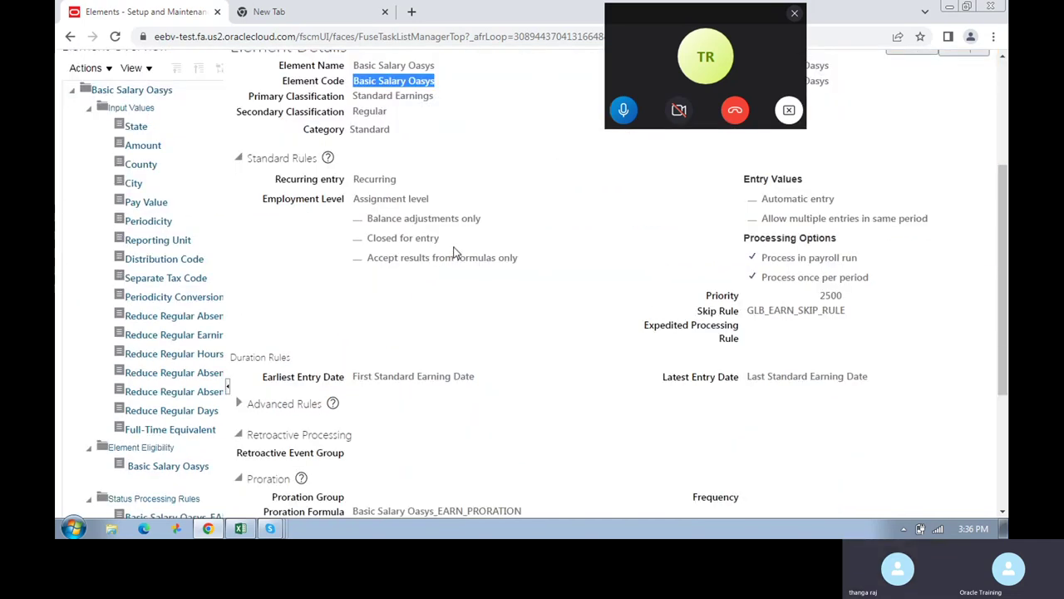
scroll(454, 251, "up", 1)
scroll(454, 252, "up", 3)
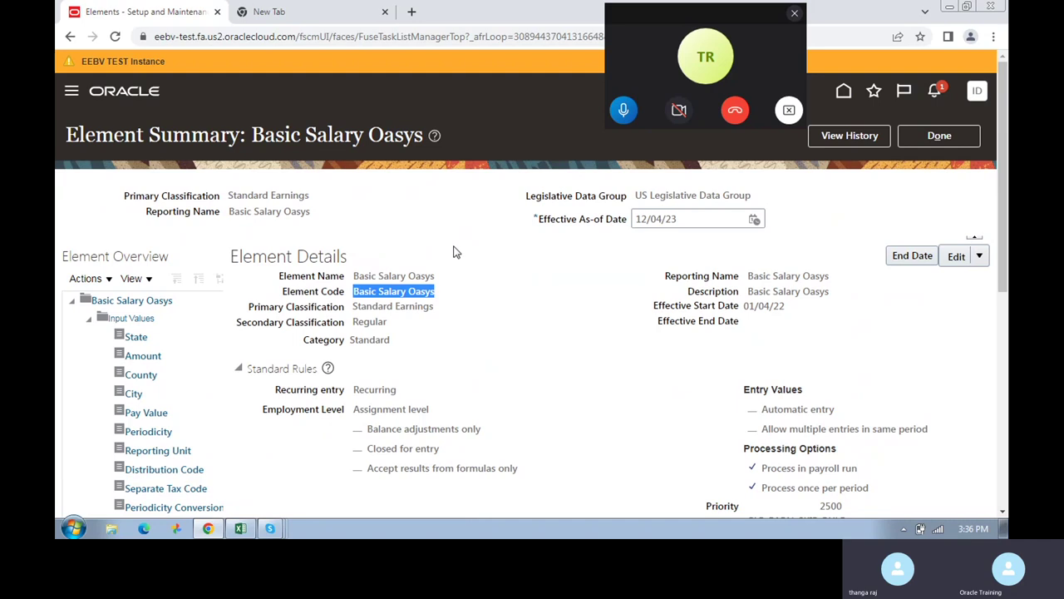
scroll(517, 364, "down", 3)
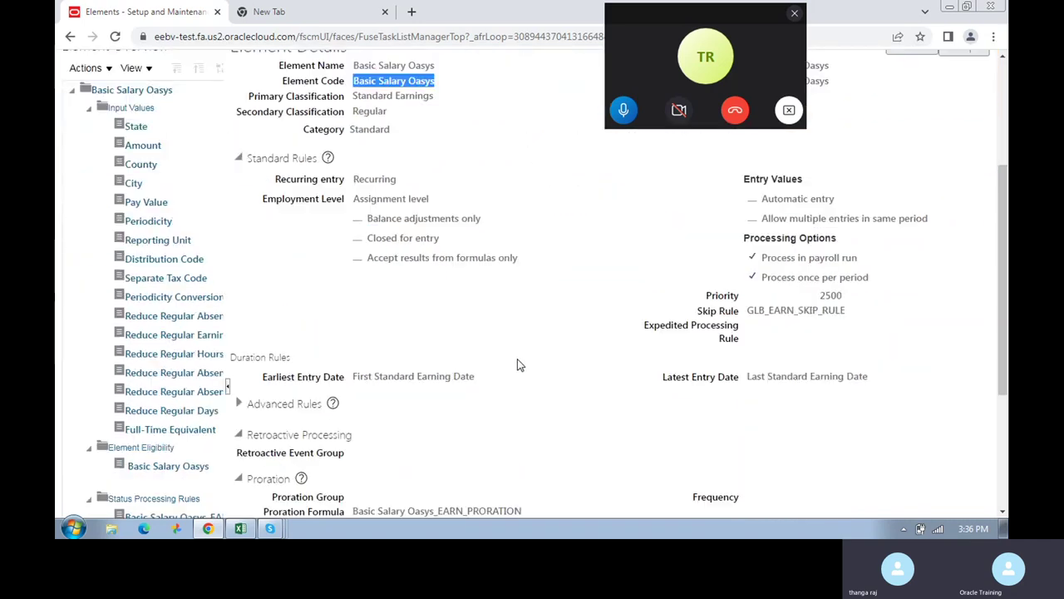
scroll(518, 364, "down", 4)
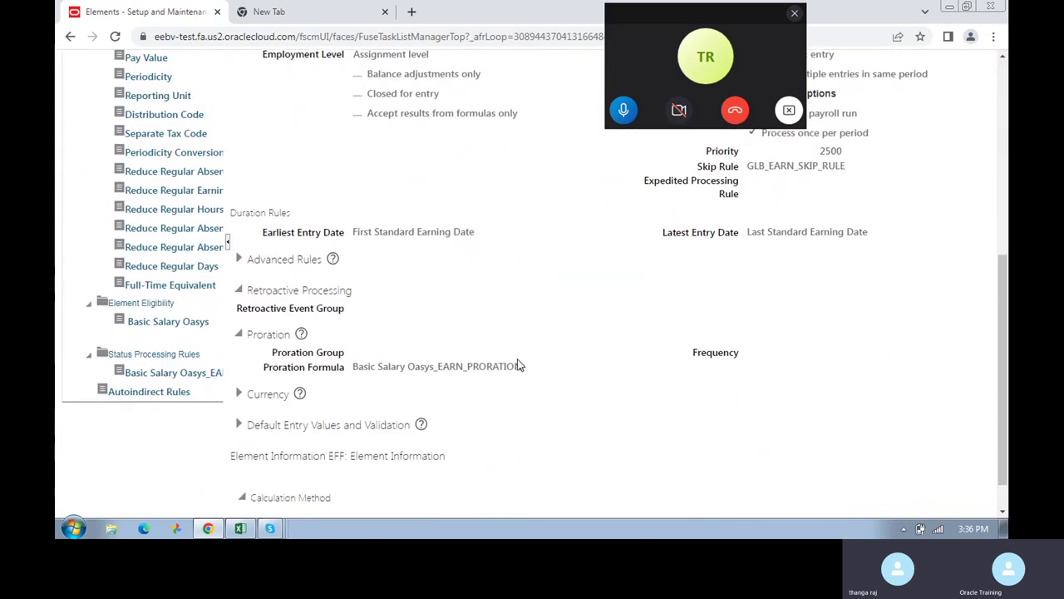
scroll(518, 358, "up", 3)
scroll(518, 366, "up", 5)
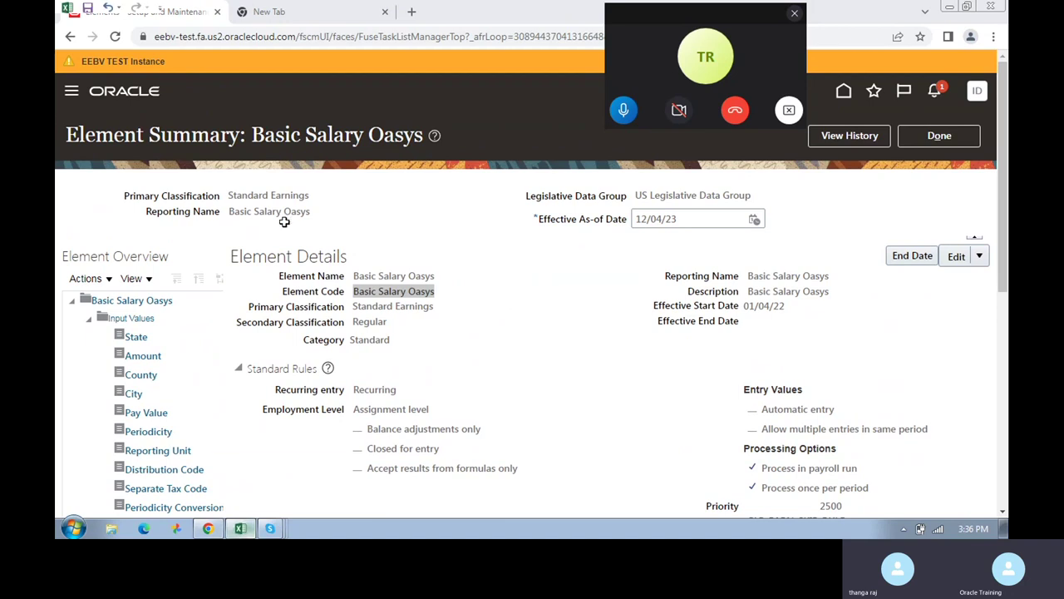
- Switch to the Excel workbook and examine the annual CTC, the elements from Bas to Health Insurance, and their earnings amounts
left_click(240, 528)
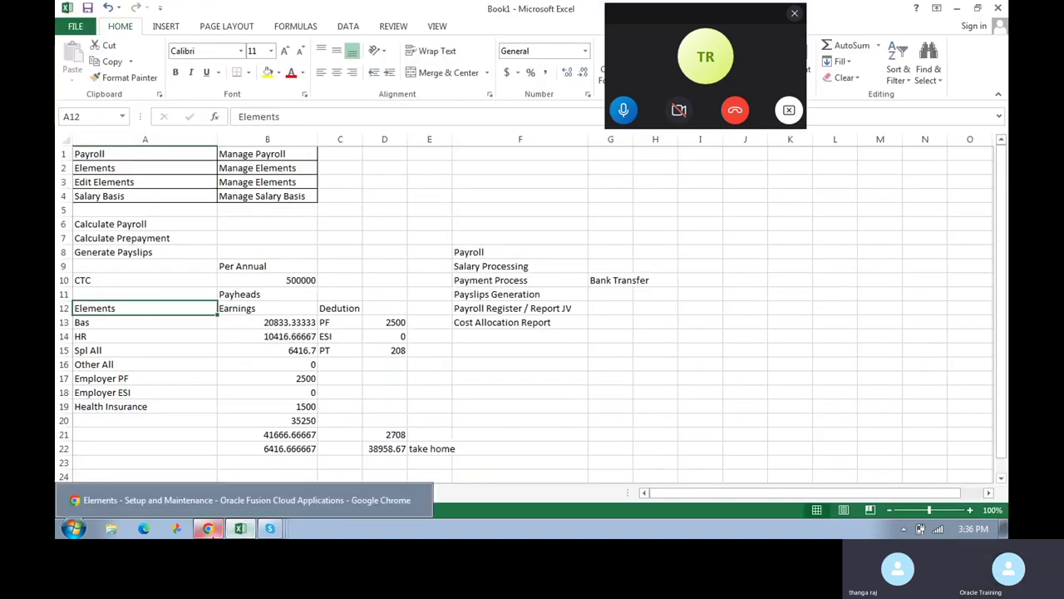
left_click(245, 280)
scroll(401, 302, "down", 2)
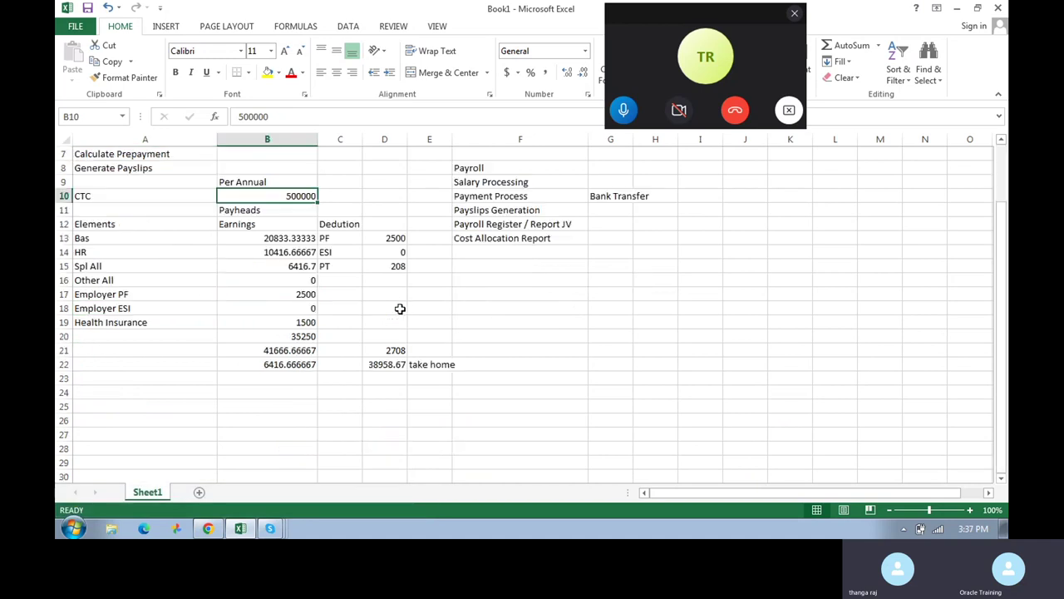
scroll(393, 308, "up", 2)
left_click(123, 321)
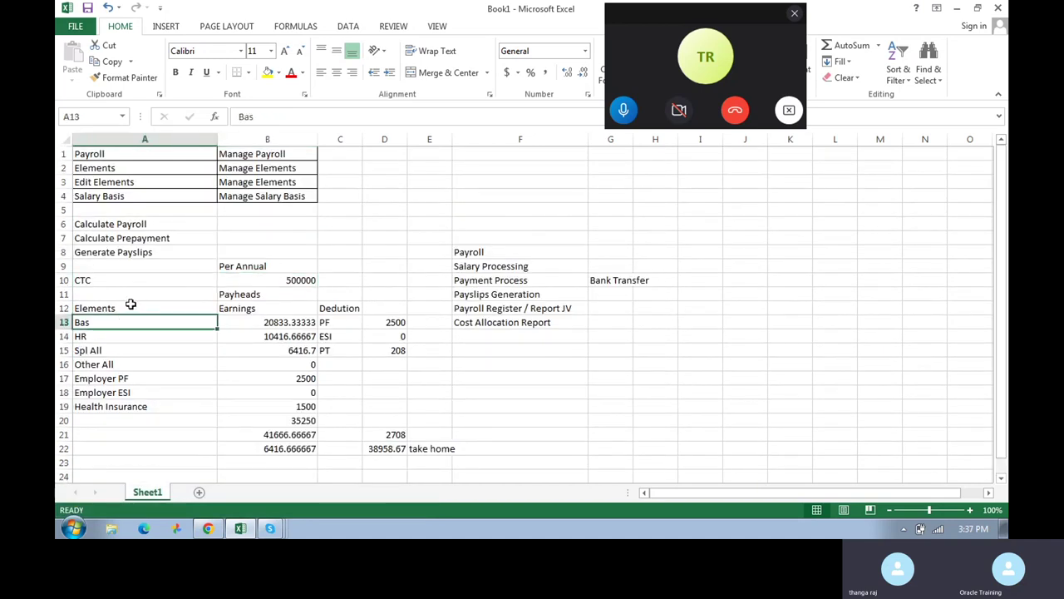
left_click_drag(118, 324, 246, 410)
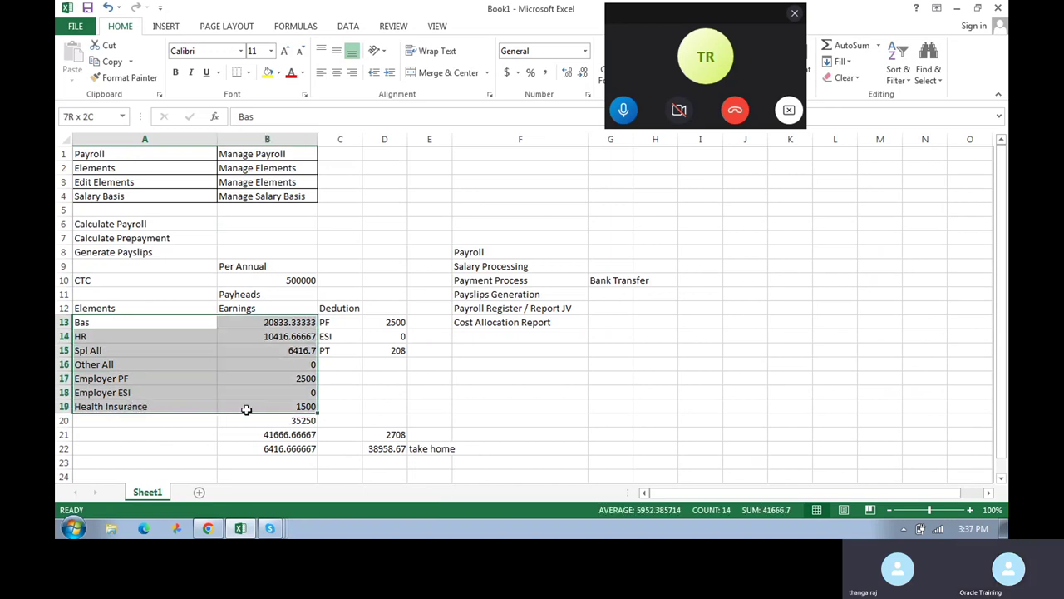
left_click(411, 418)
left_click_drag(103, 322, 123, 403)
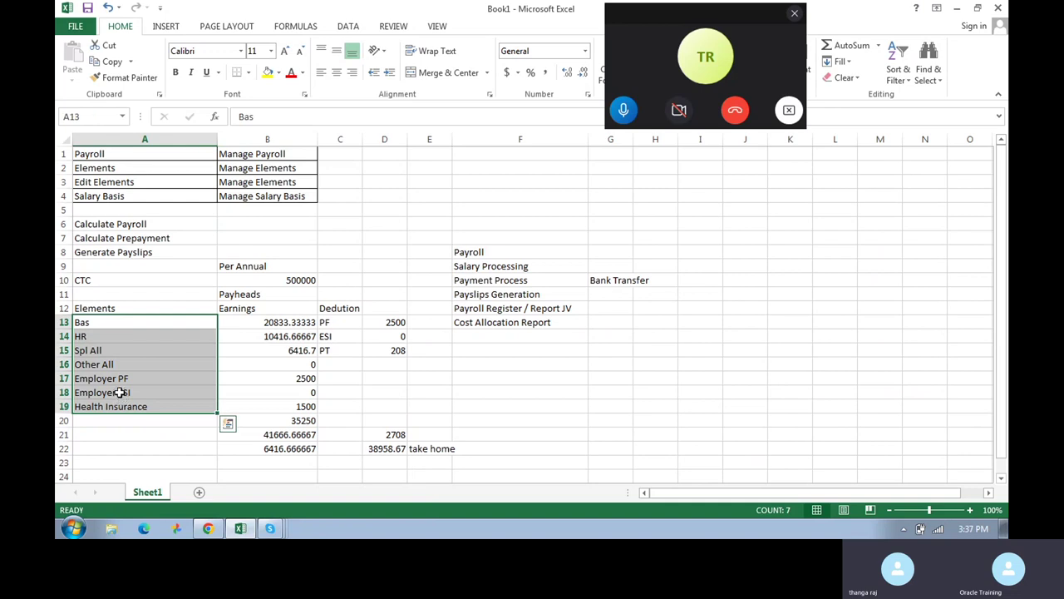
left_click(227, 322)
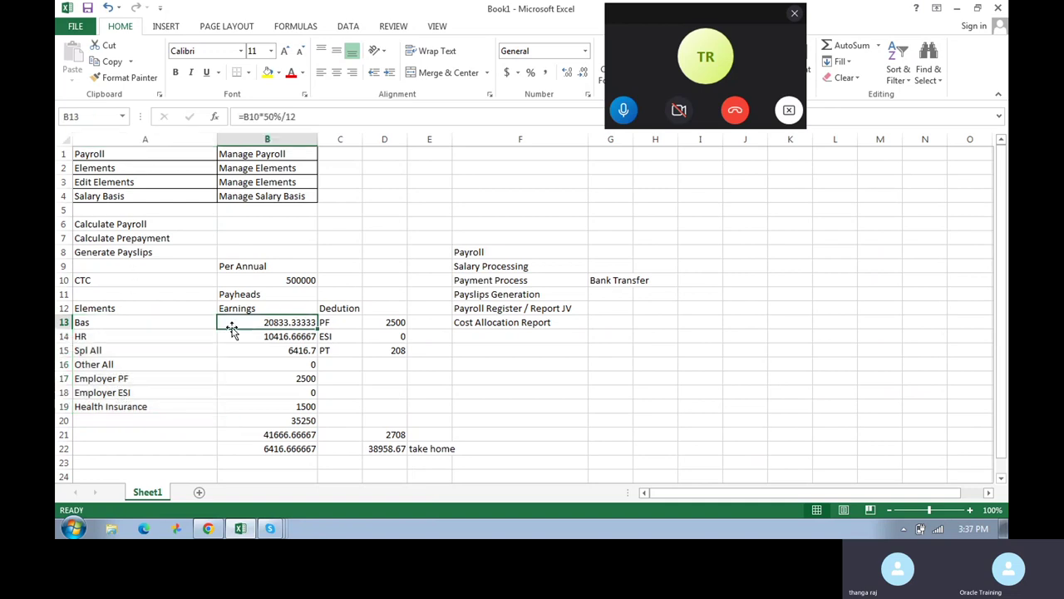
left_click_drag(155, 319, 156, 378)
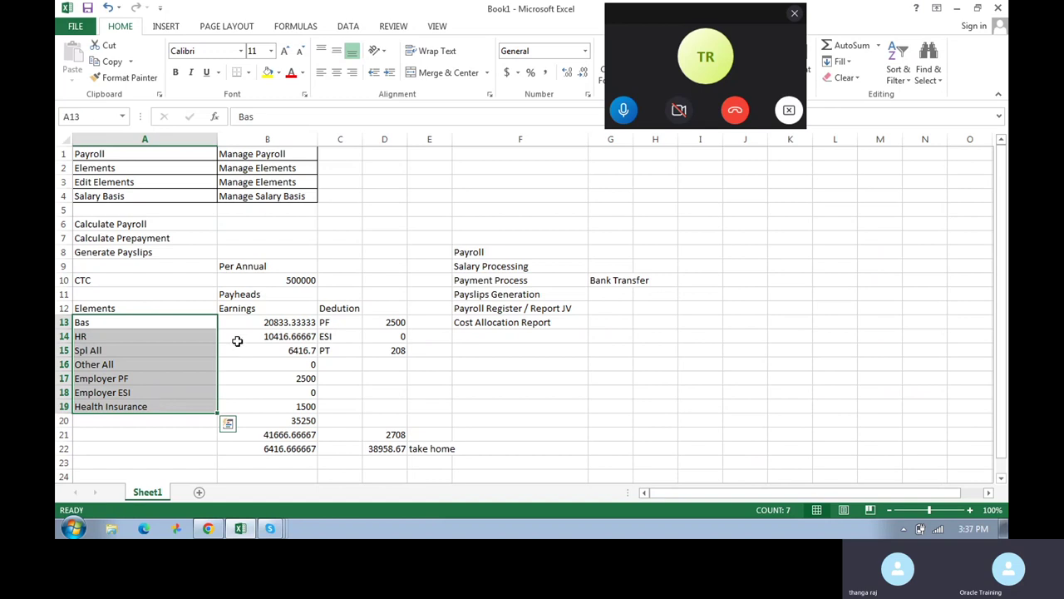
left_click_drag(235, 324, 252, 410)
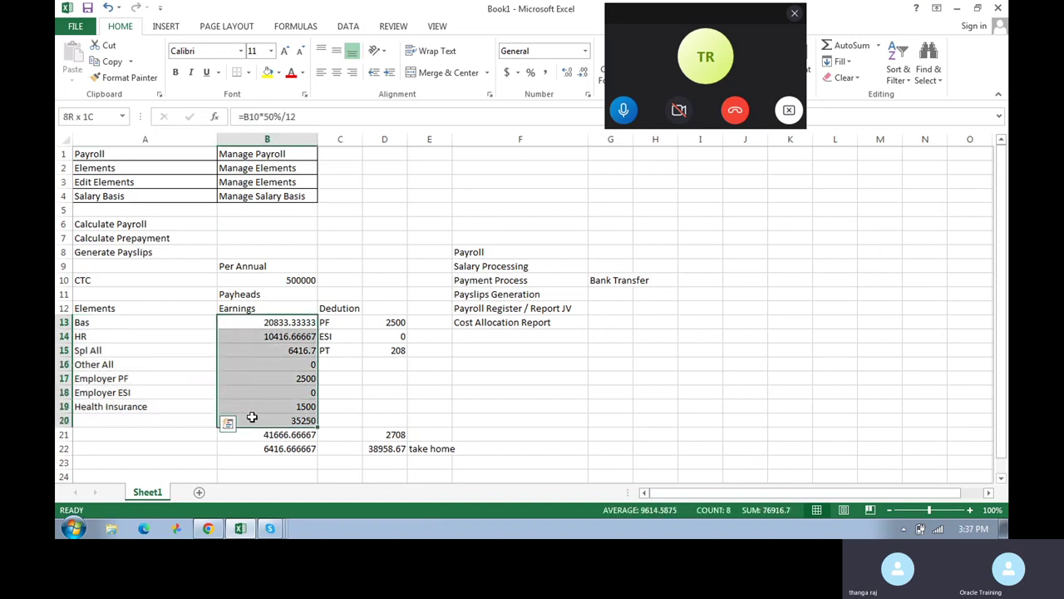
- Highlight the element names from Bas to Health Insurance and their earnings amounts, glancing at the element summary in Chrome in between
left_click_drag(117, 323, 236, 406)
left_click_drag(155, 318, 162, 402)
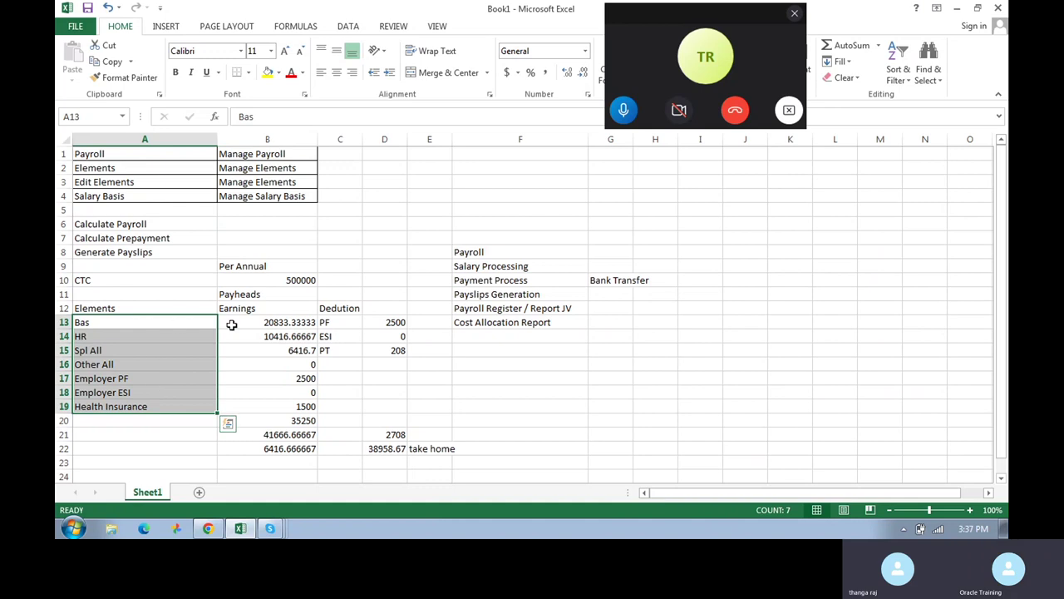
left_click(214, 533)
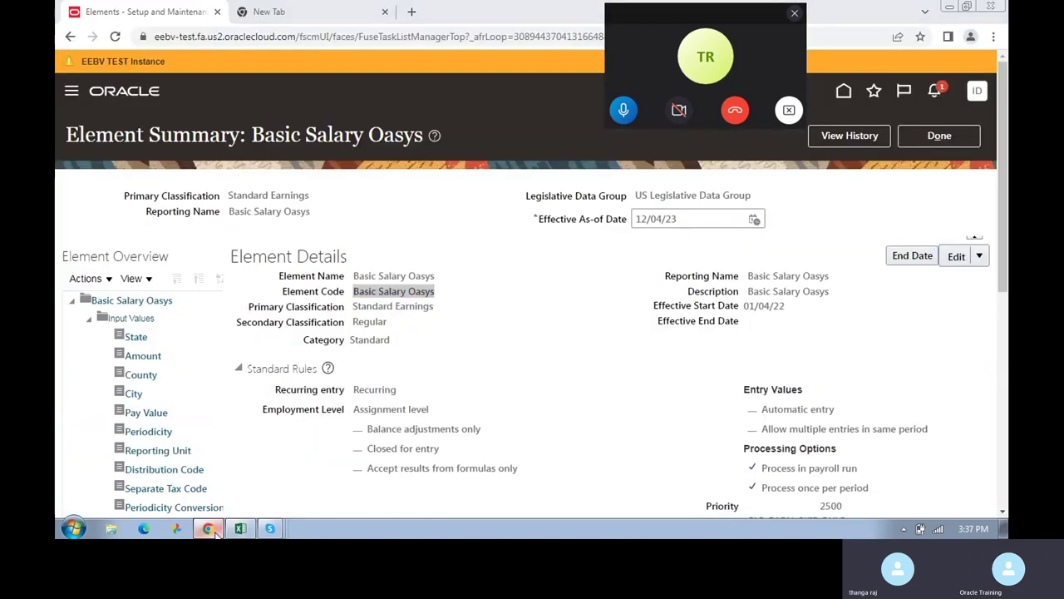
left_click(215, 533)
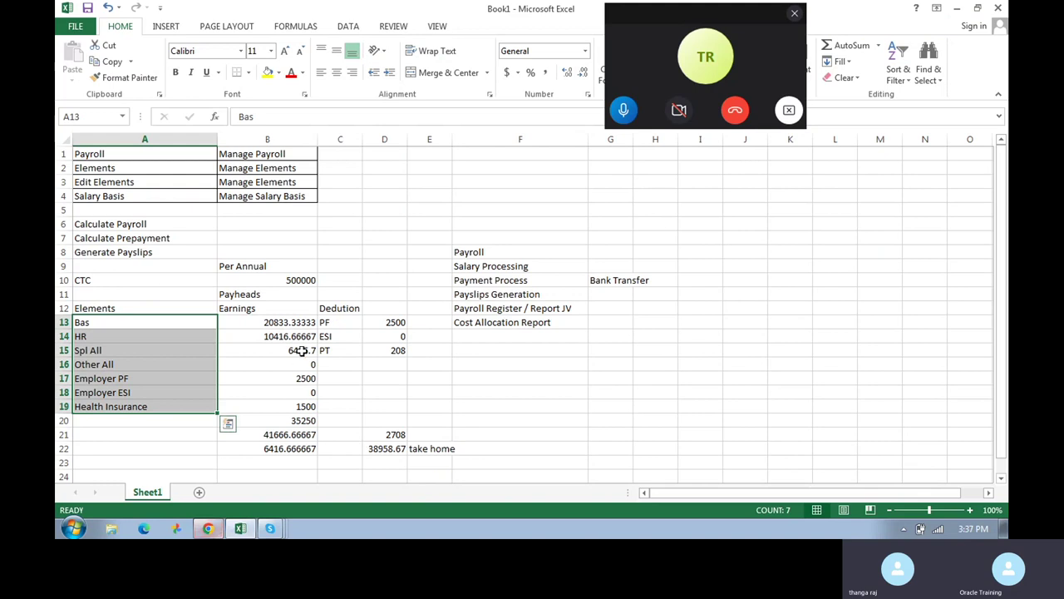
left_click_drag(281, 323, 282, 410)
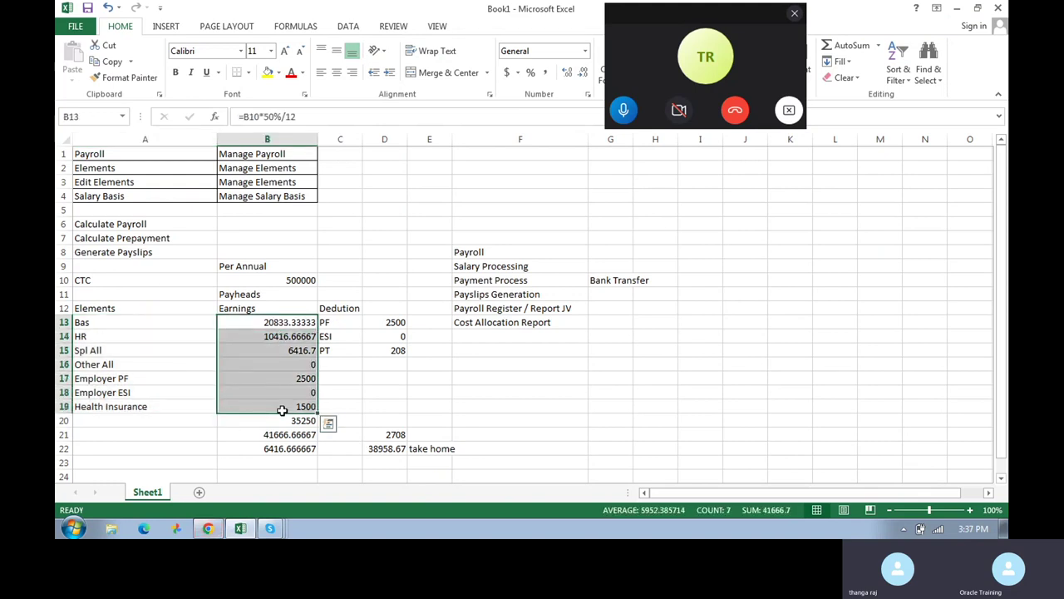
left_click(212, 532)
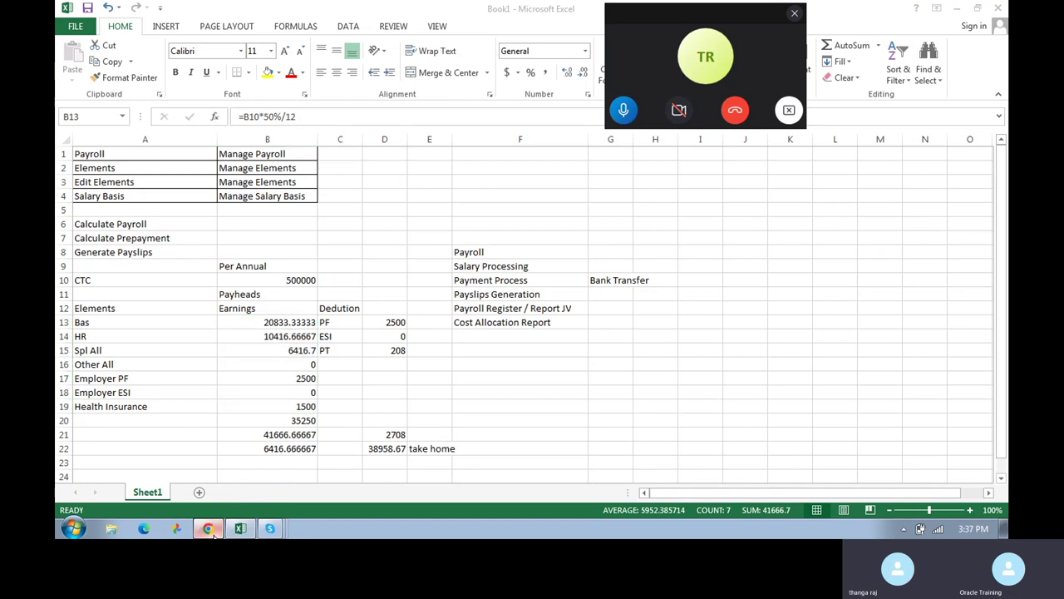
left_click(209, 530)
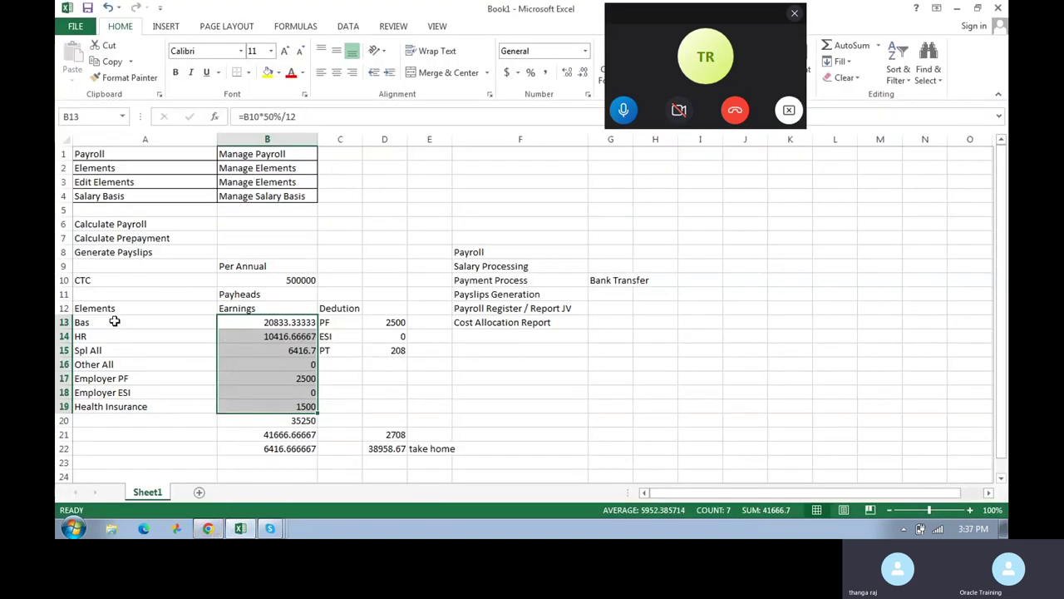
left_click_drag(115, 322, 118, 408)
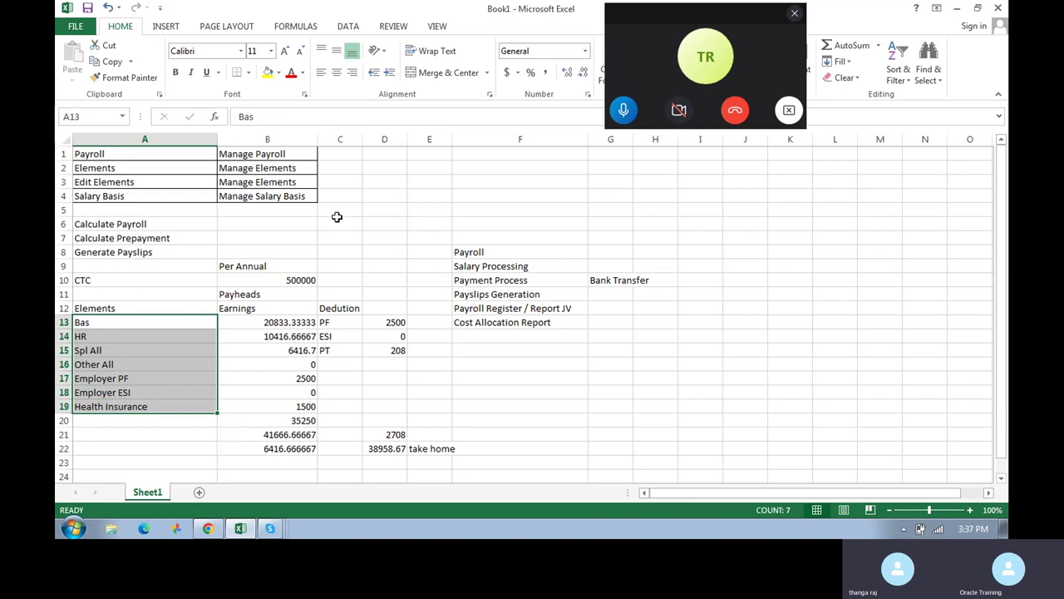
- Switch to Chrome and look over the Basic Salary Oasys summary down to the calculation method section
left_click(208, 529)
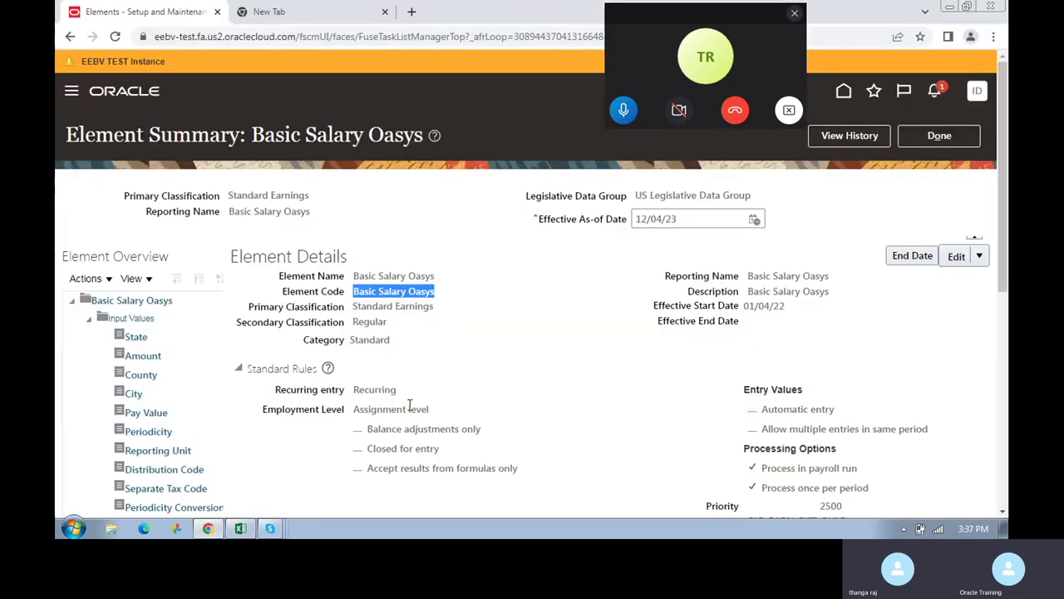
scroll(488, 470, "down", 5)
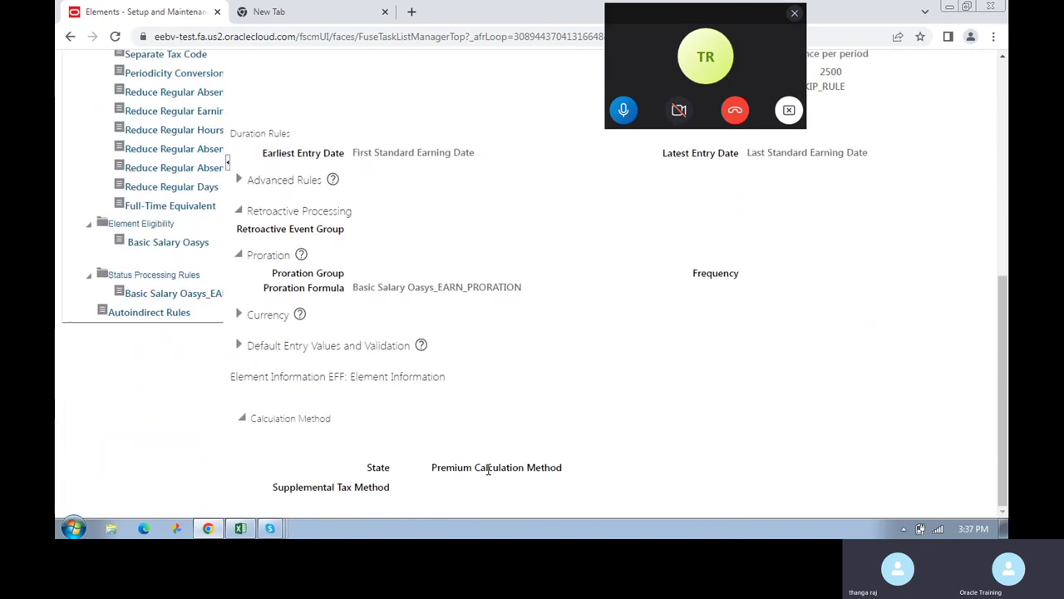
scroll(541, 361, "up", 10)
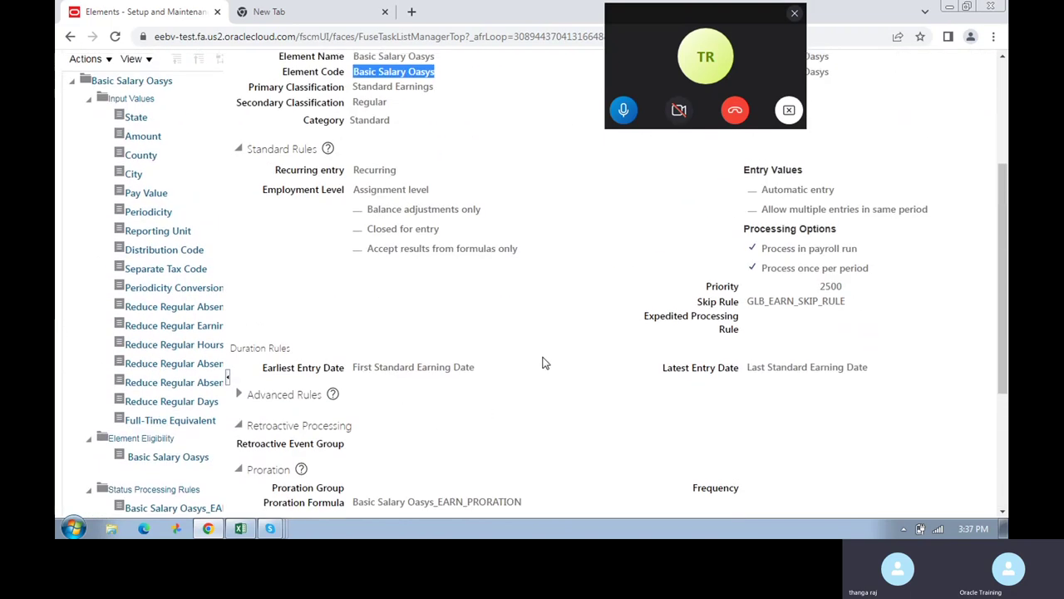
- Switch to the Excel workbook, point out the Bas element and its earnings amount, and check the date in the system calendar
left_click(240, 528)
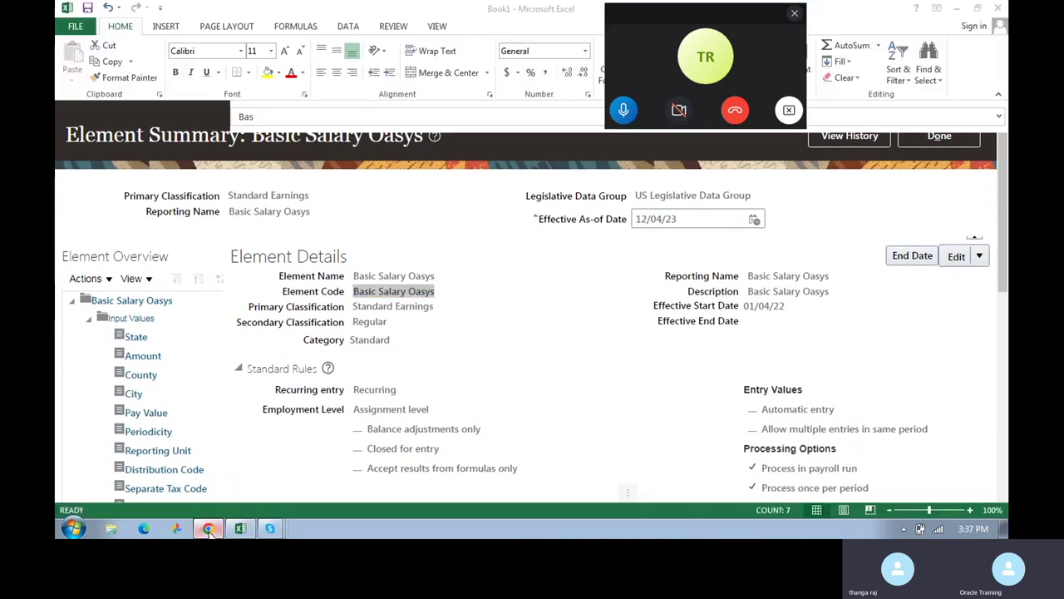
left_click(292, 320)
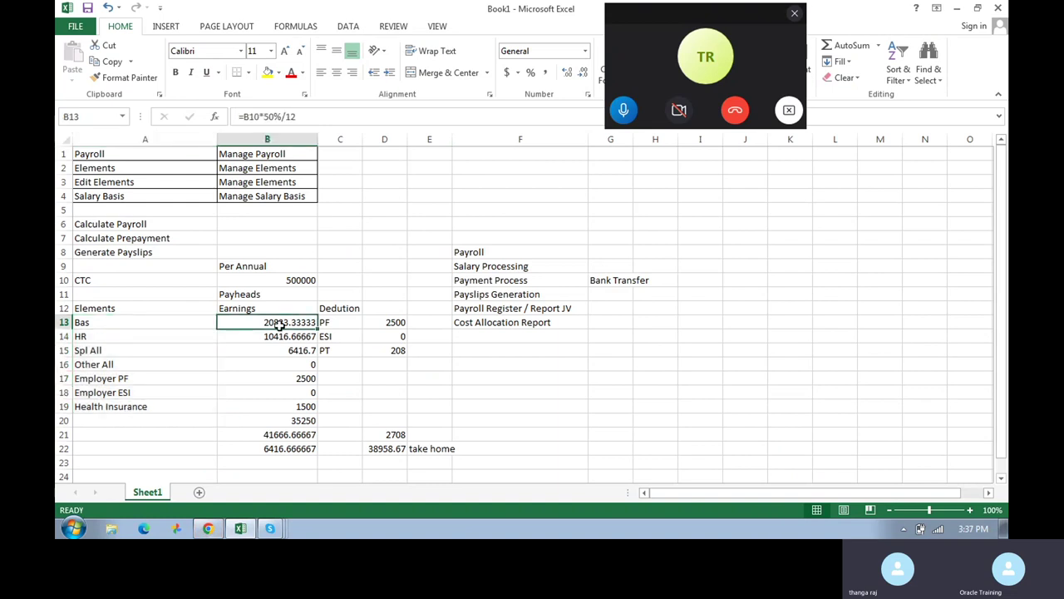
left_click(112, 324)
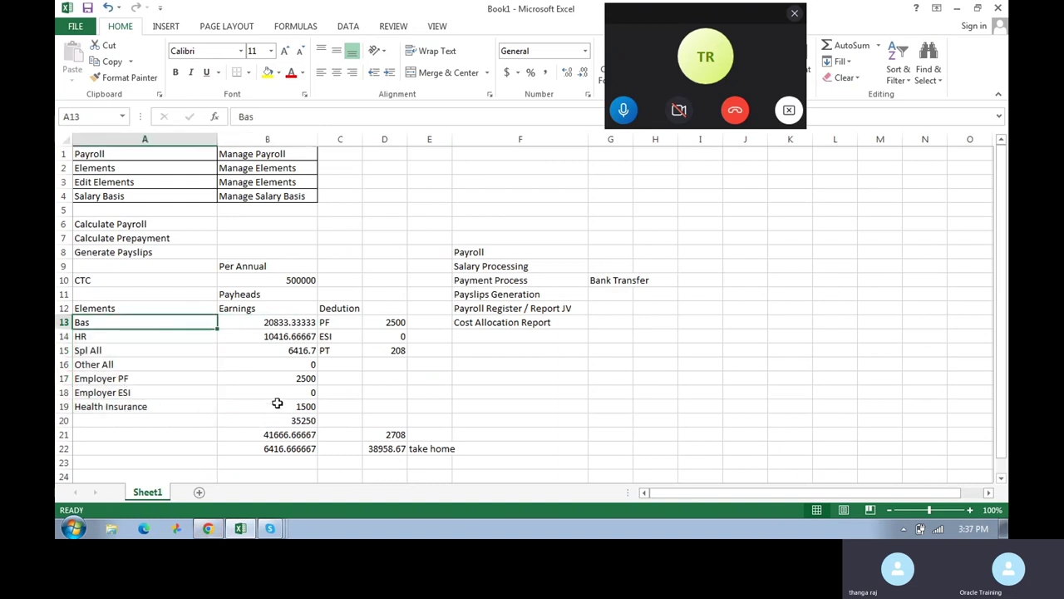
left_click(973, 529)
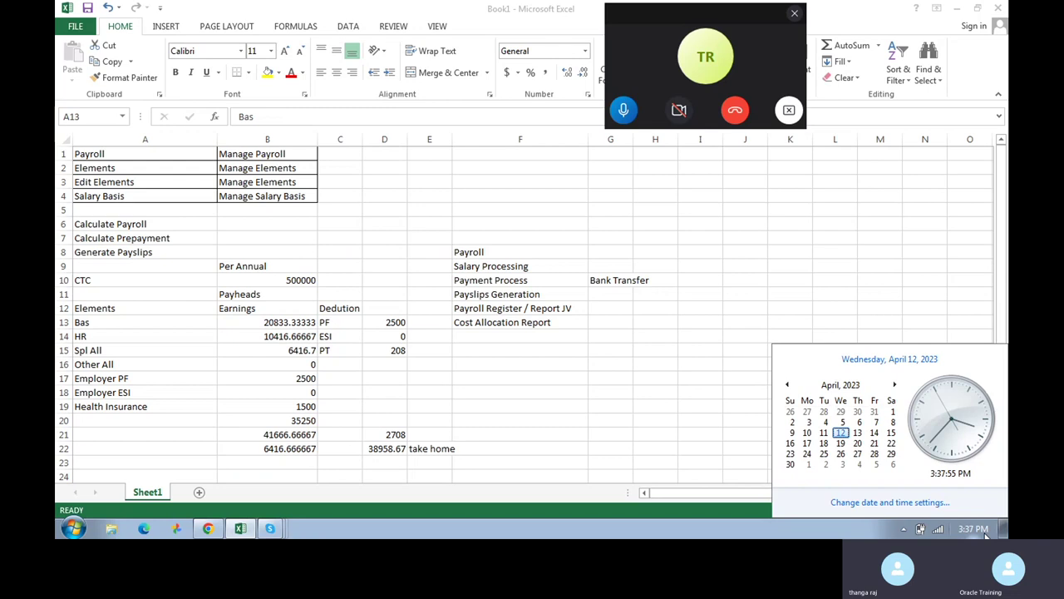
left_click(973, 529)
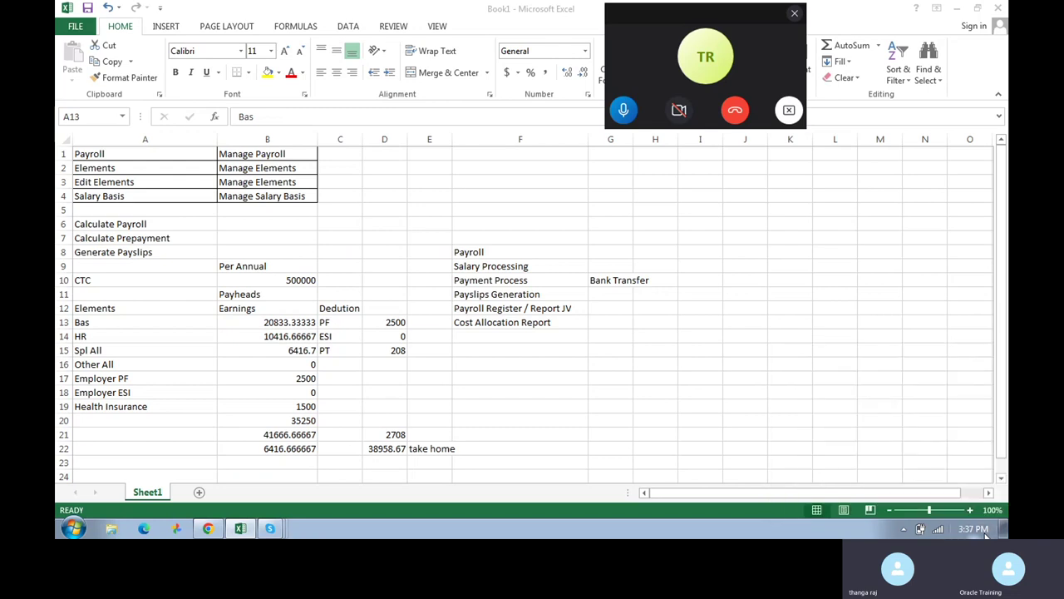
- Point out the Elements heading, the element names down to Health Insurance, and the earnings amounts beside them
left_click(120, 324)
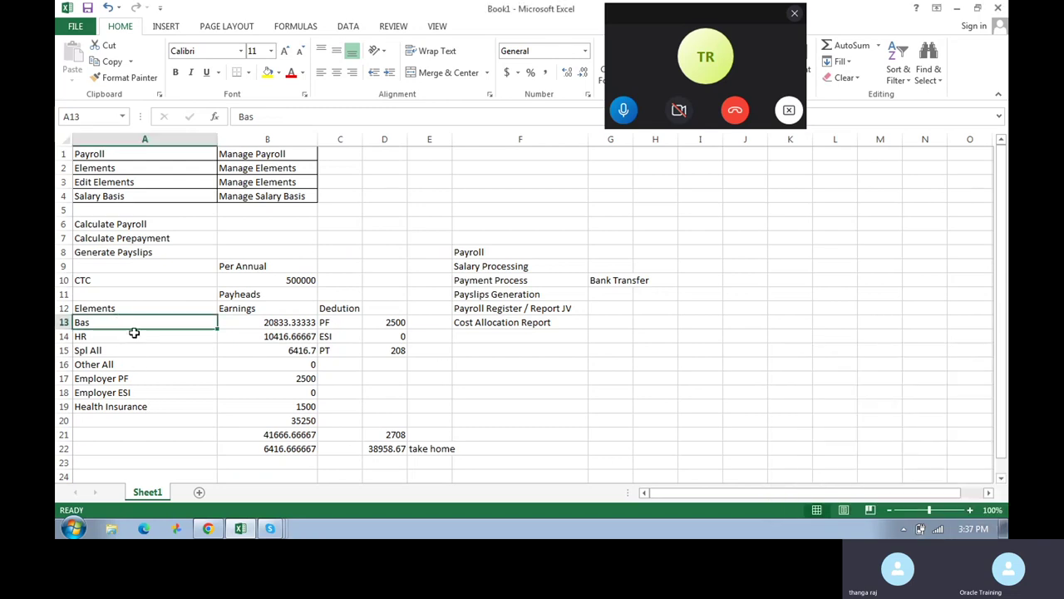
left_click(141, 304)
left_click_drag(133, 324, 149, 404)
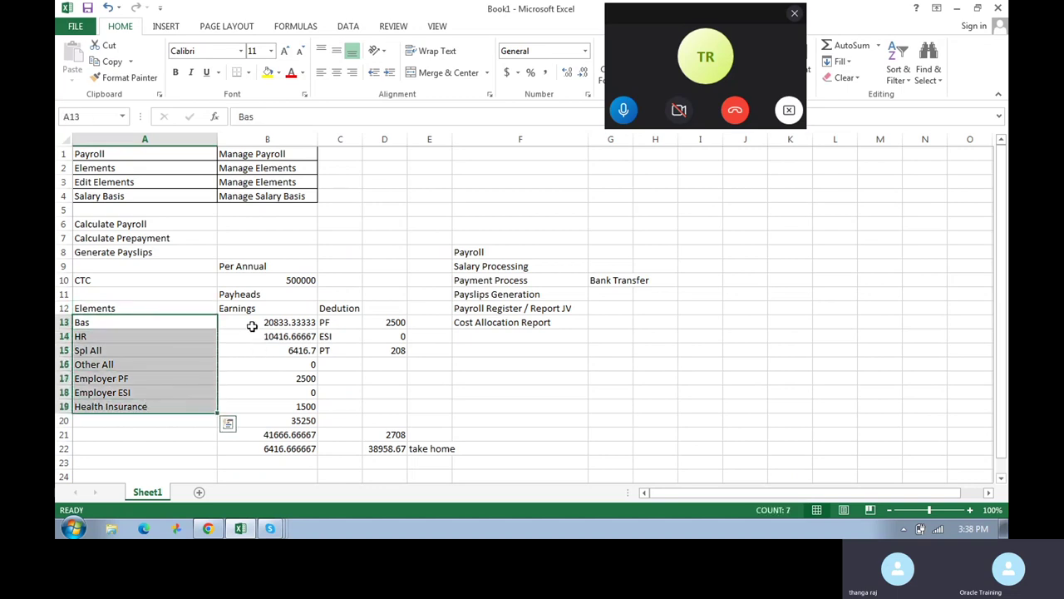
left_click_drag(252, 327, 277, 424)
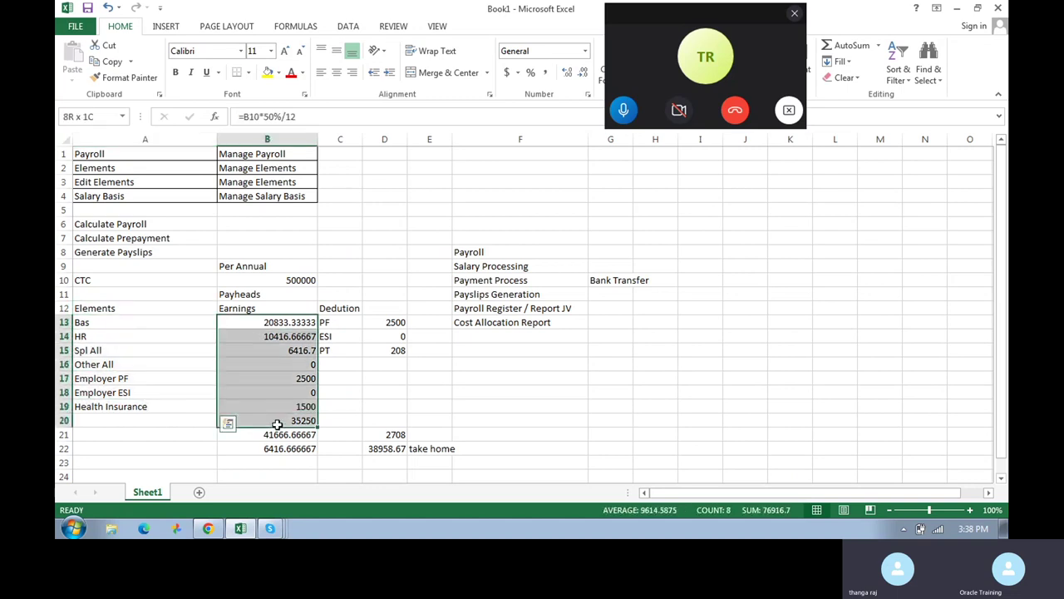
left_click(420, 409)
left_click(105, 327)
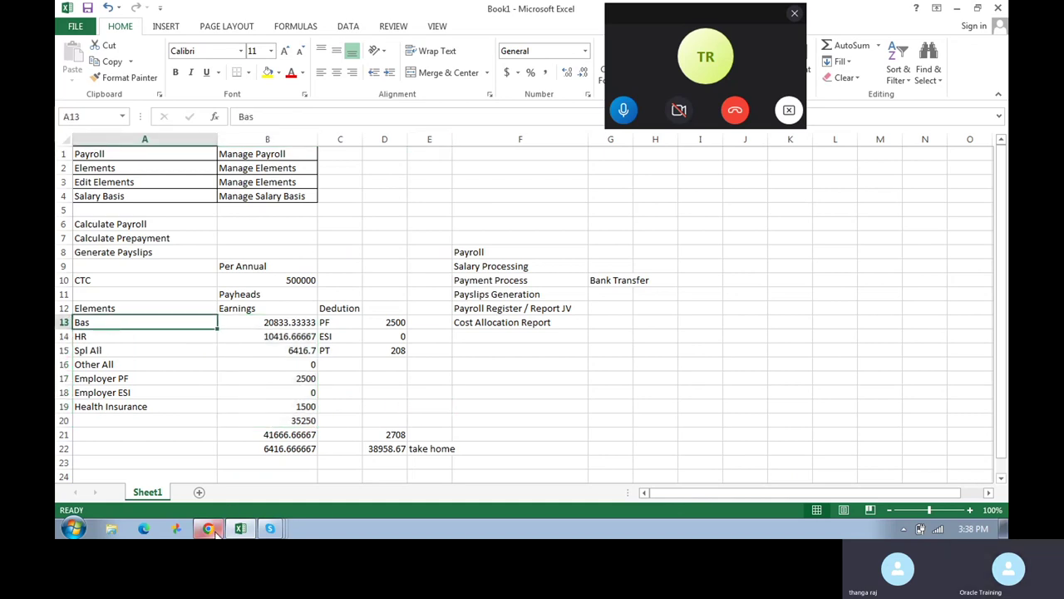
- Return to the element summary in Chrome, look over its rules, and highlight the Standard Earnings primary classification
left_click(213, 530)
scroll(515, 312, "down", 5)
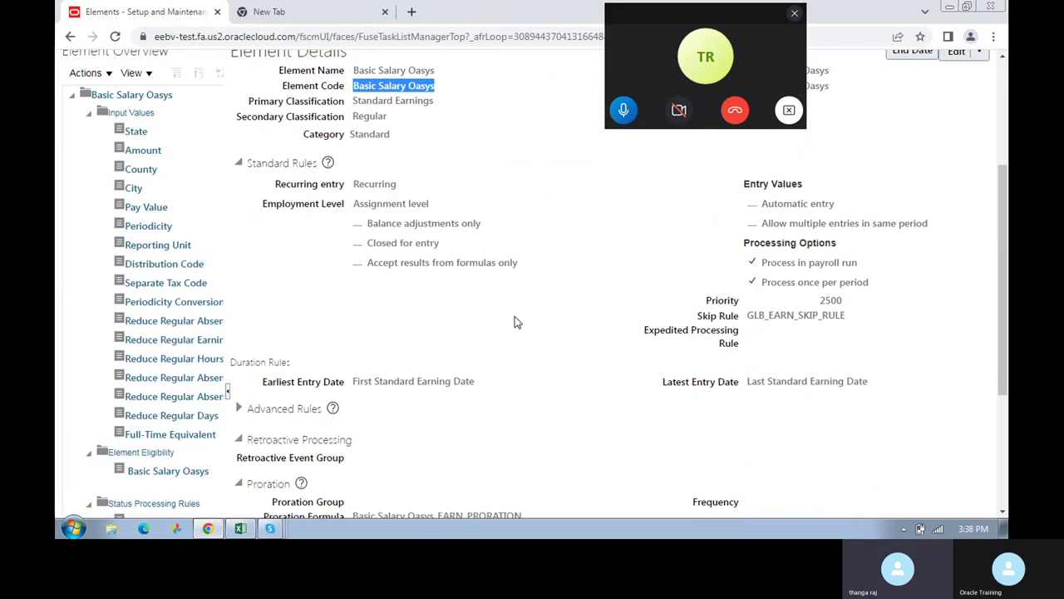
scroll(502, 289, "up", 5)
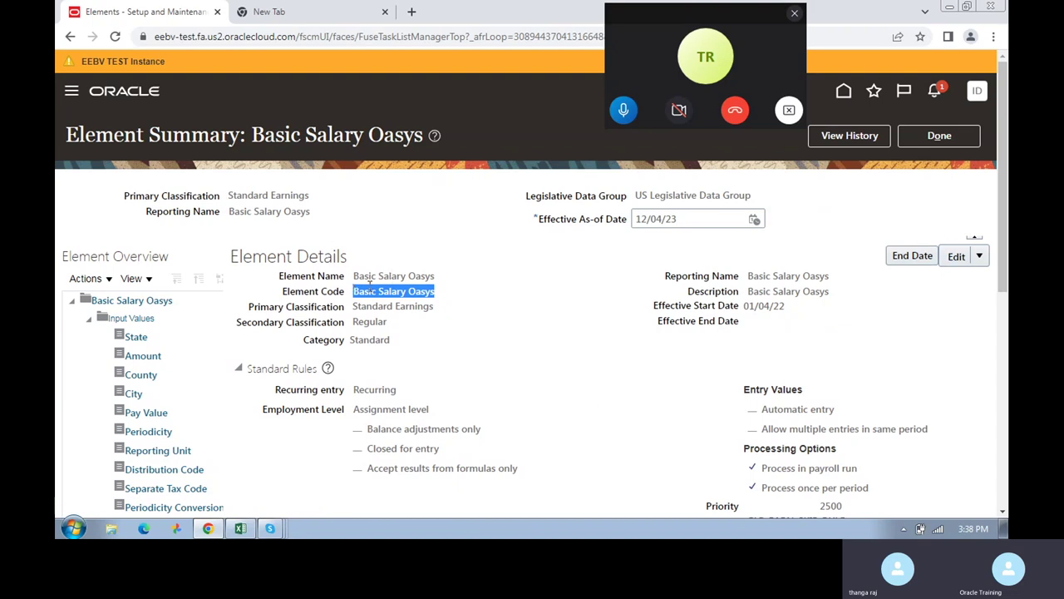
left_click_drag(353, 307, 447, 308)
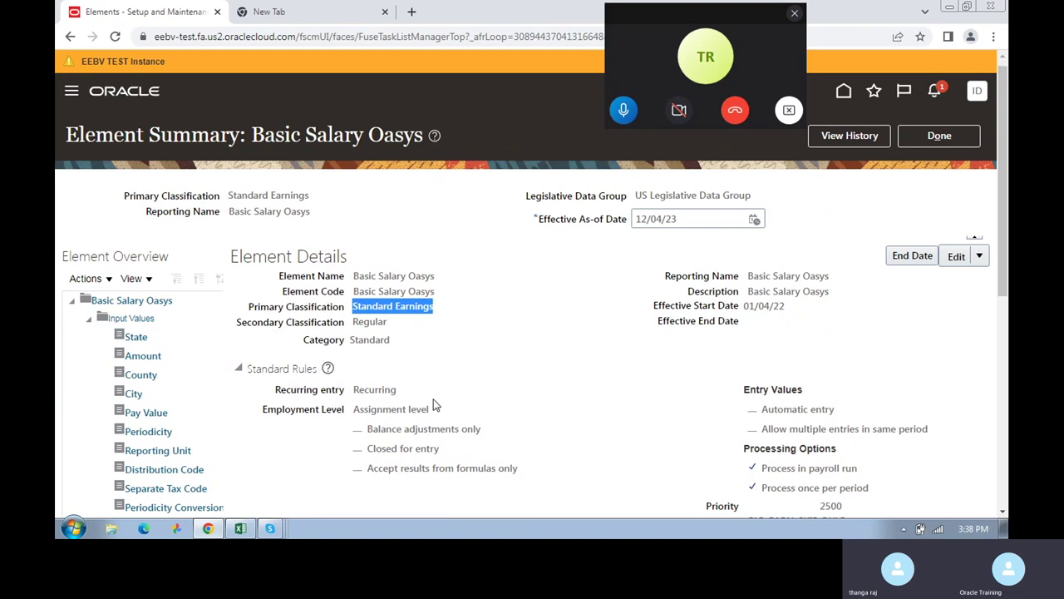
- Highlight the Recurring entry rule and the Basic Salary part of the element name to relate the two
scroll(432, 405, "down", 2)
left_click_drag(354, 248, 408, 257)
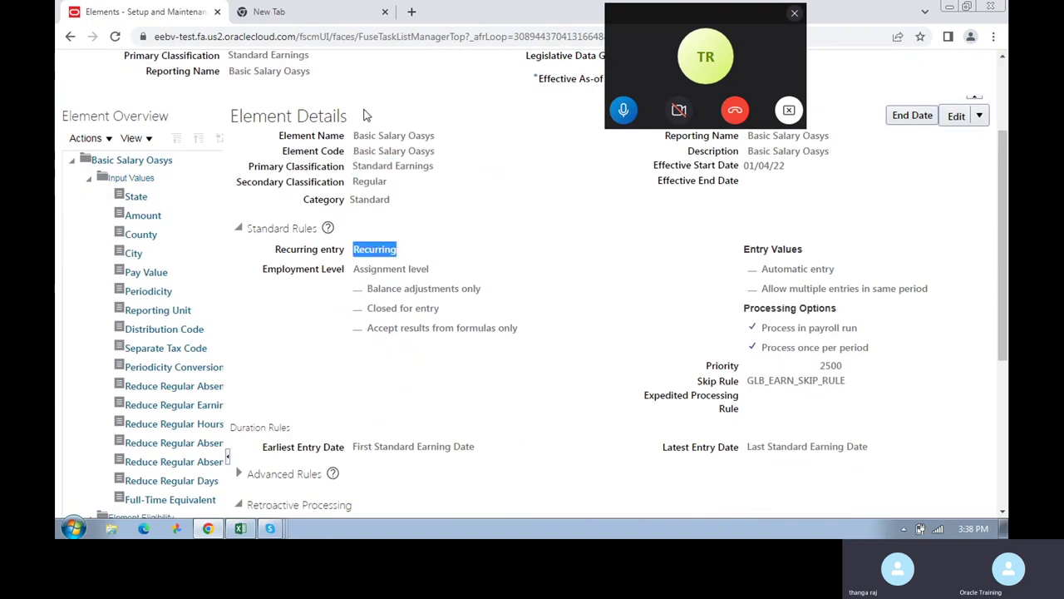
left_click_drag(354, 135, 407, 135)
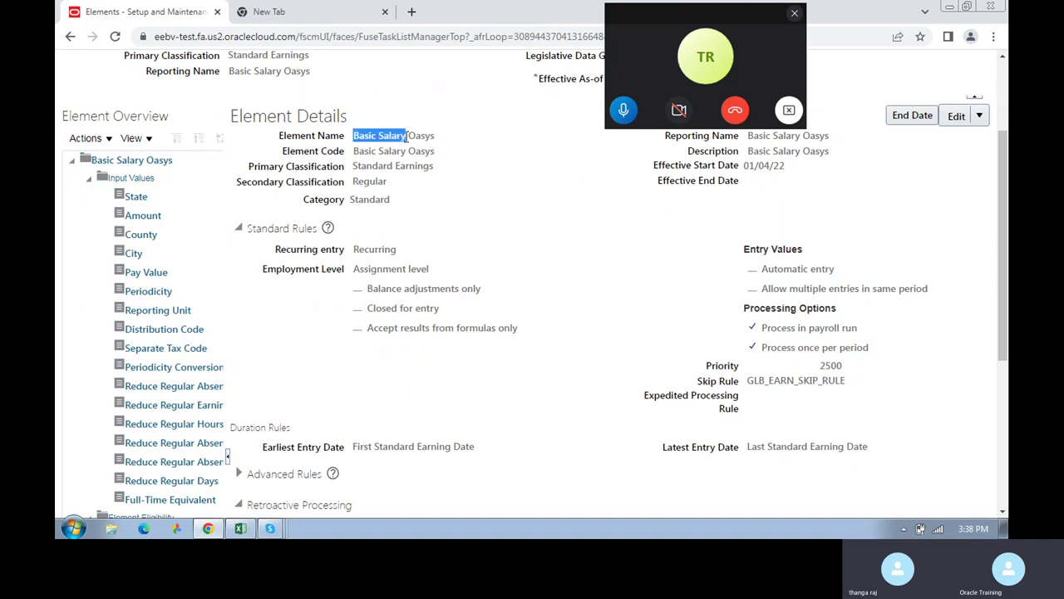
left_click(372, 249)
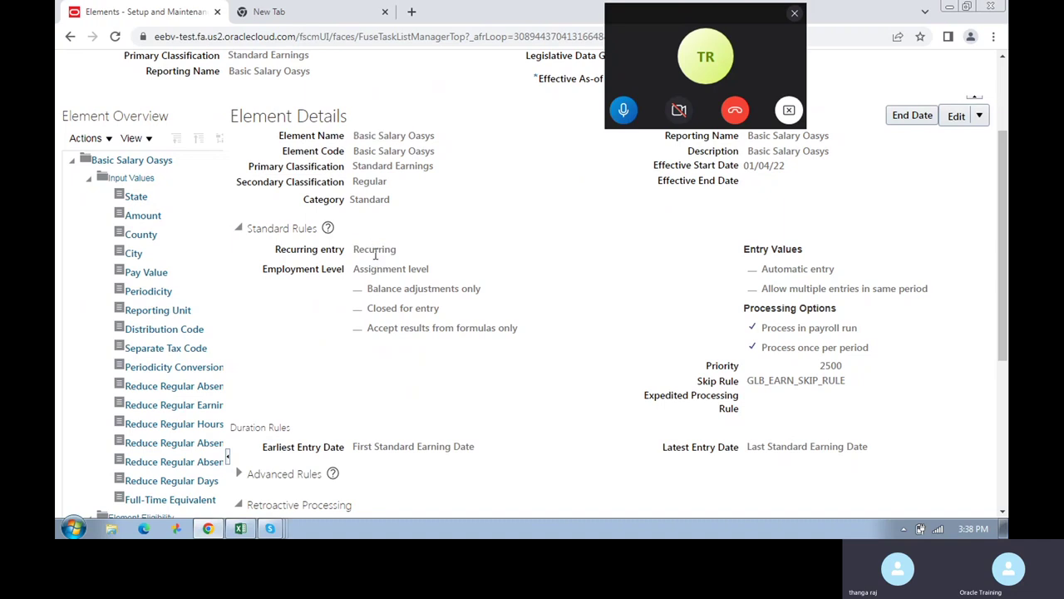
left_click_drag(359, 137, 412, 140)
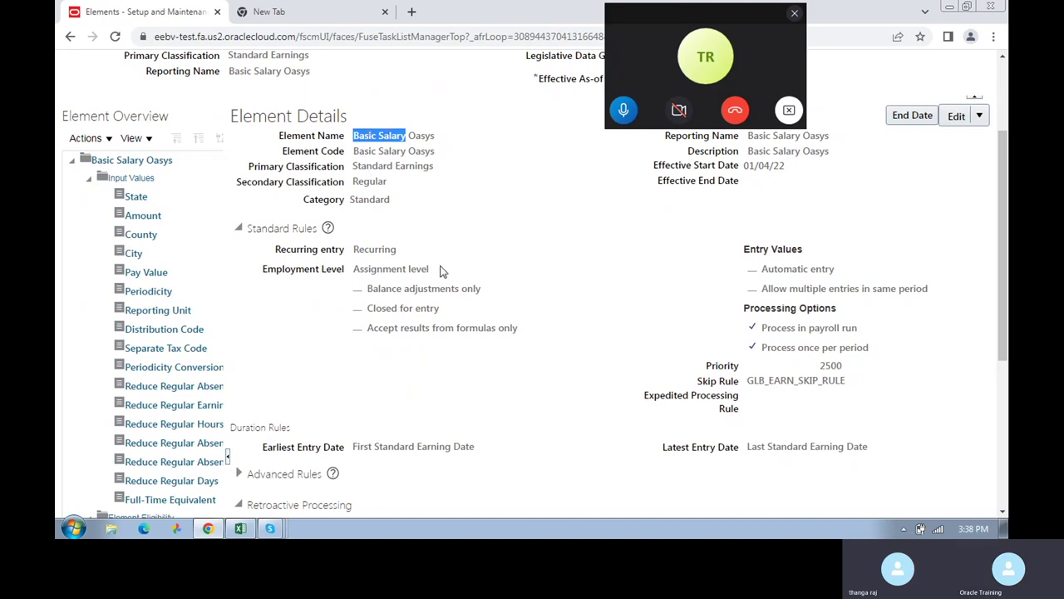
left_click_drag(354, 250, 397, 247)
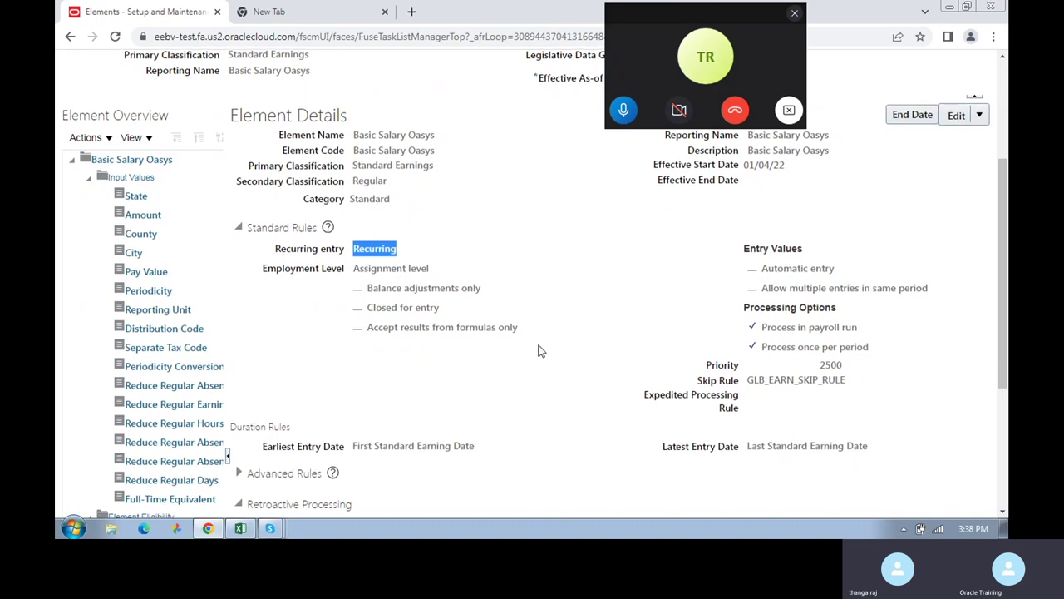
- Highlight the Assignment level value of the employment level under the standard rules
scroll(537, 349, "down", 2)
left_click_drag(359, 130, 446, 136)
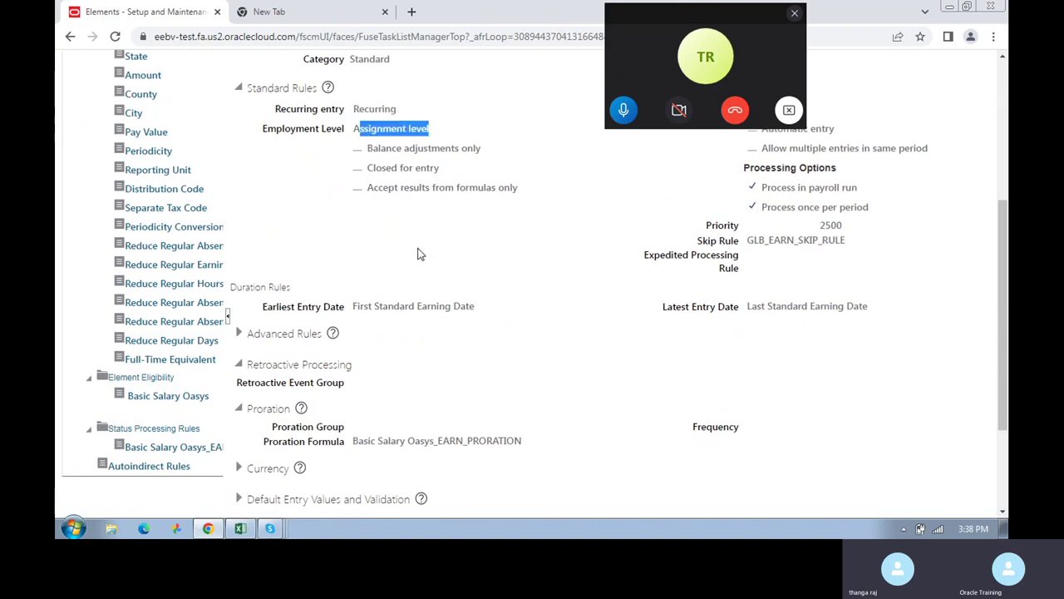
scroll(387, 266, "up", 2)
triple_click(387, 271)
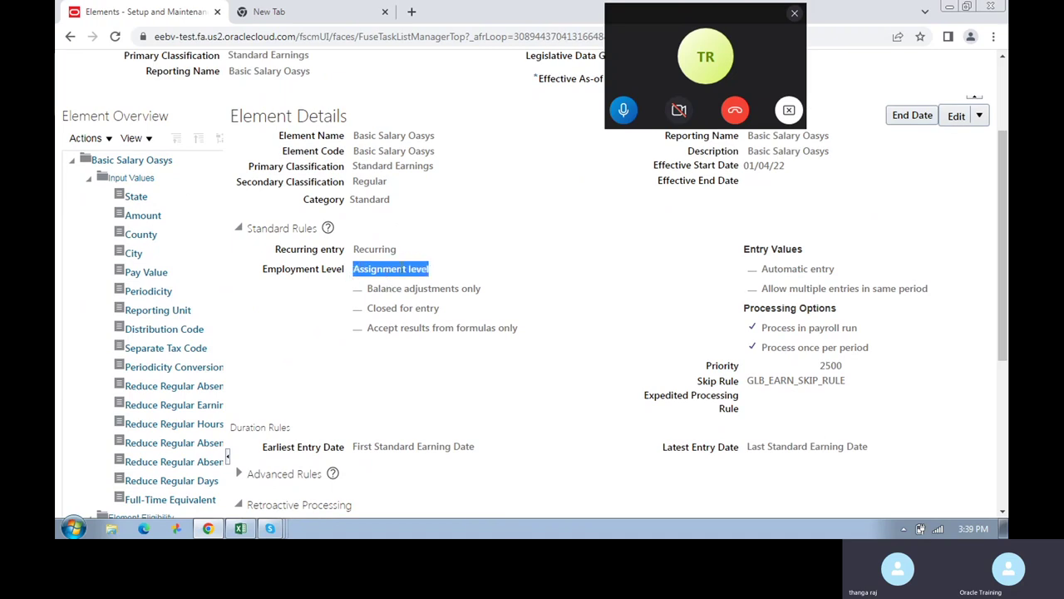
- Look over the processing options, duration rules and proration sections, and highlight the element's effective start date
scroll(806, 357, "down", 1)
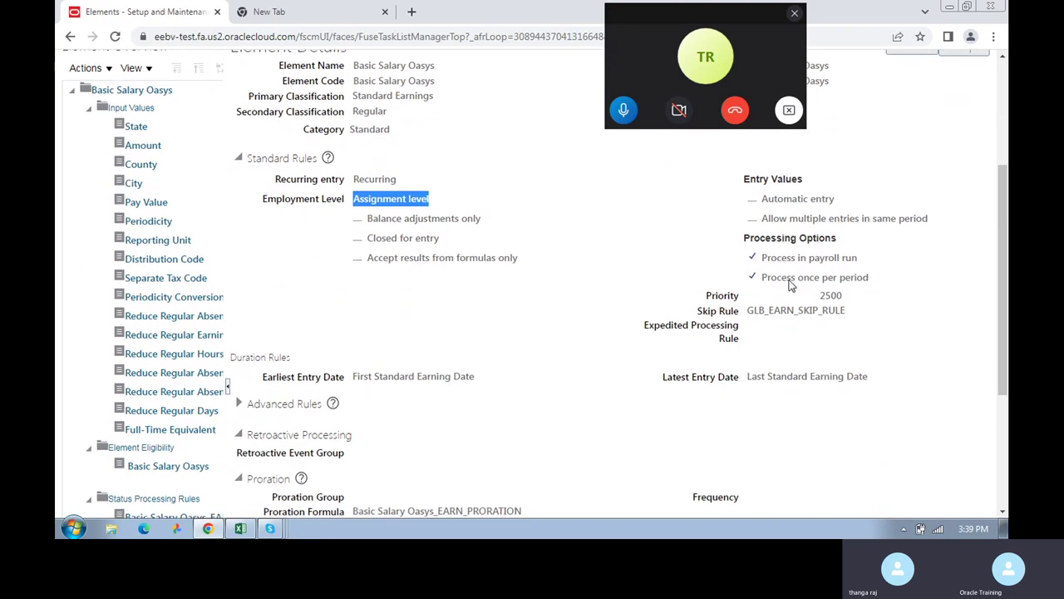
scroll(378, 420, "down", 3)
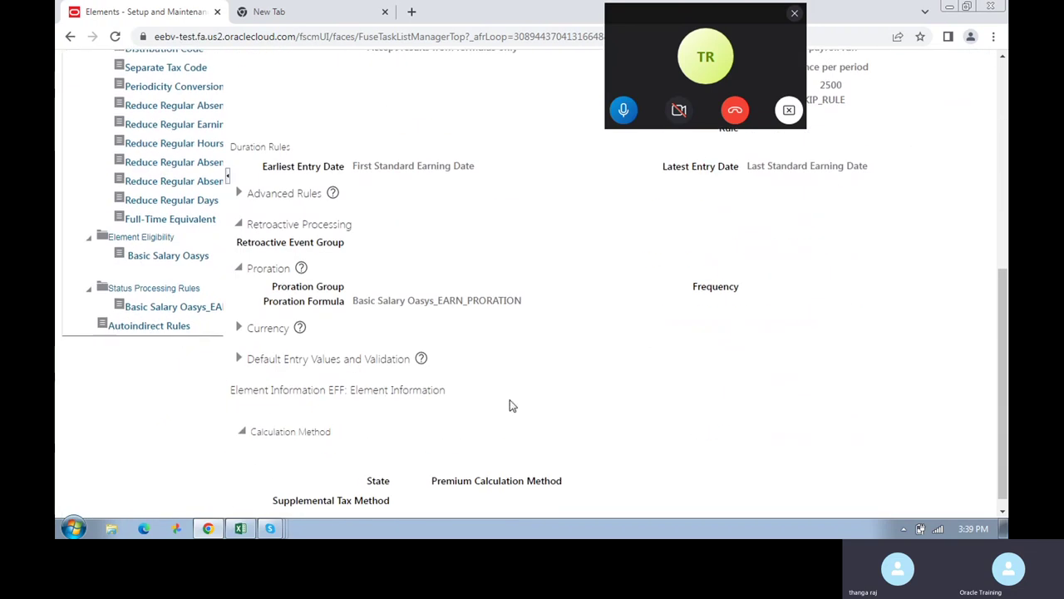
scroll(554, 405, "up", 5)
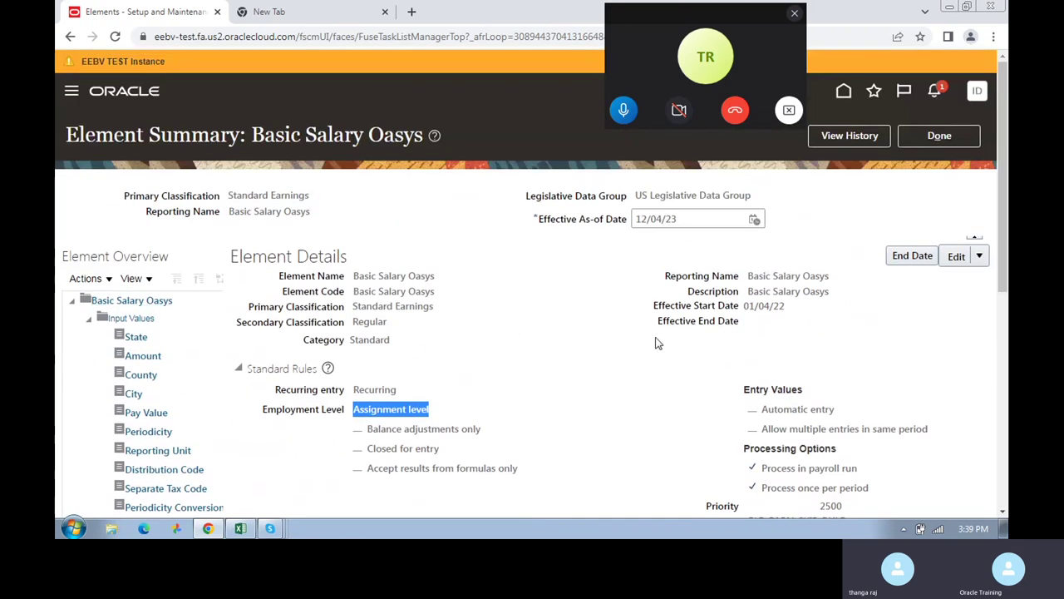
left_click_drag(743, 306, 817, 306)
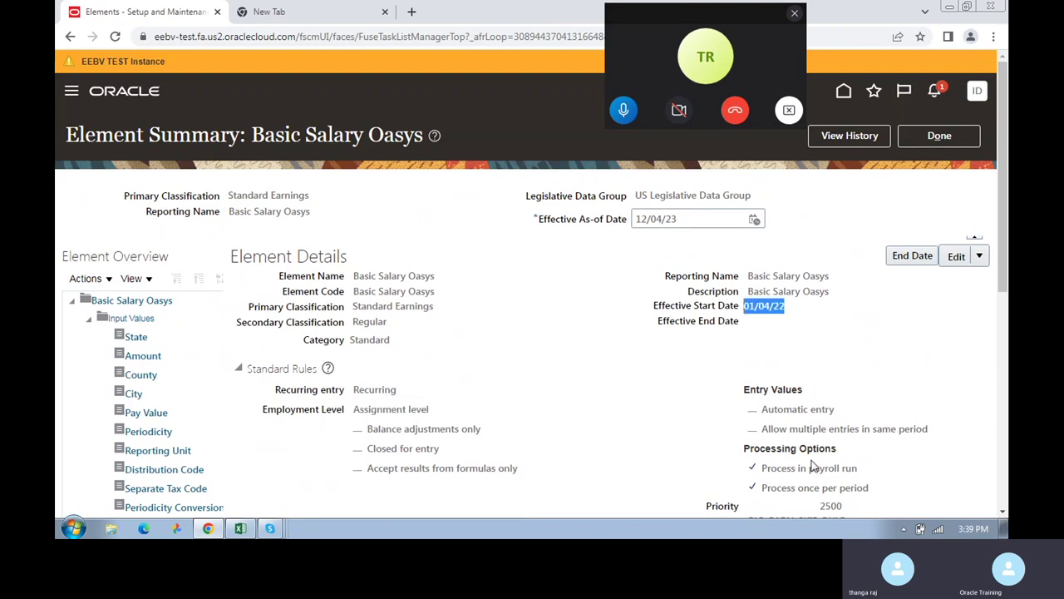
- Highlight the recurring entry value in the standard rules and the Standard category in the element details
scroll(813, 465, "down", 2)
double_click(369, 249)
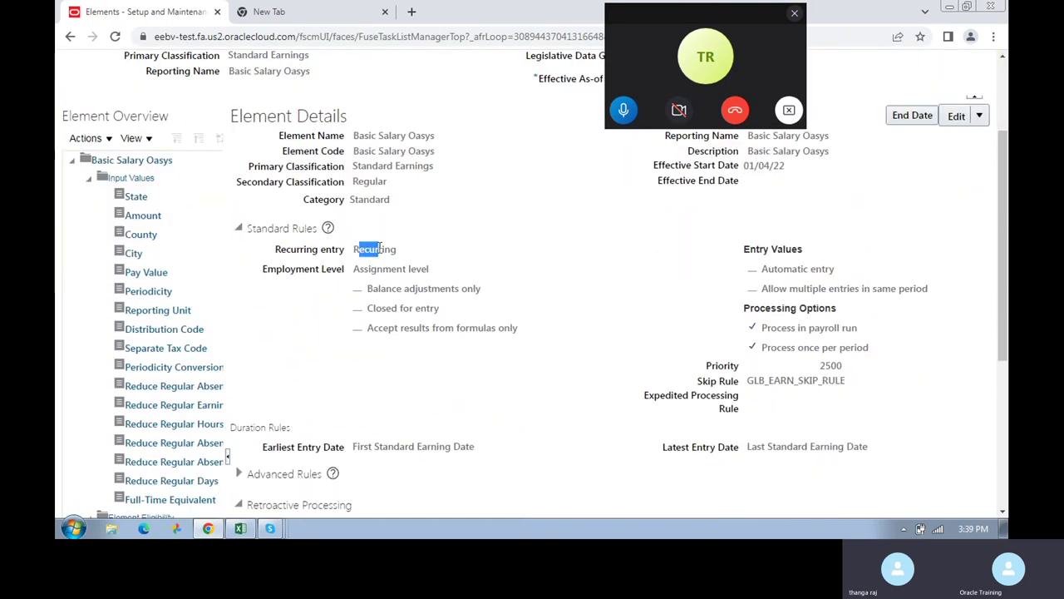
double_click(368, 200)
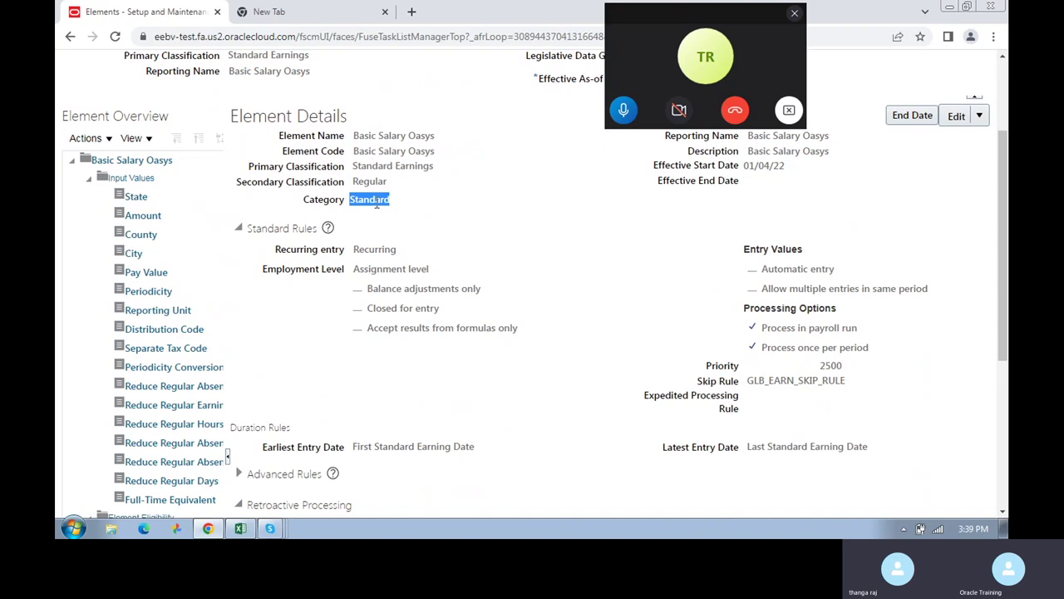
- Look over the rules and proration settings of Basic Salary Oasys and the eligibility and status processing entries in its element overview
scroll(359, 308, "down", 1)
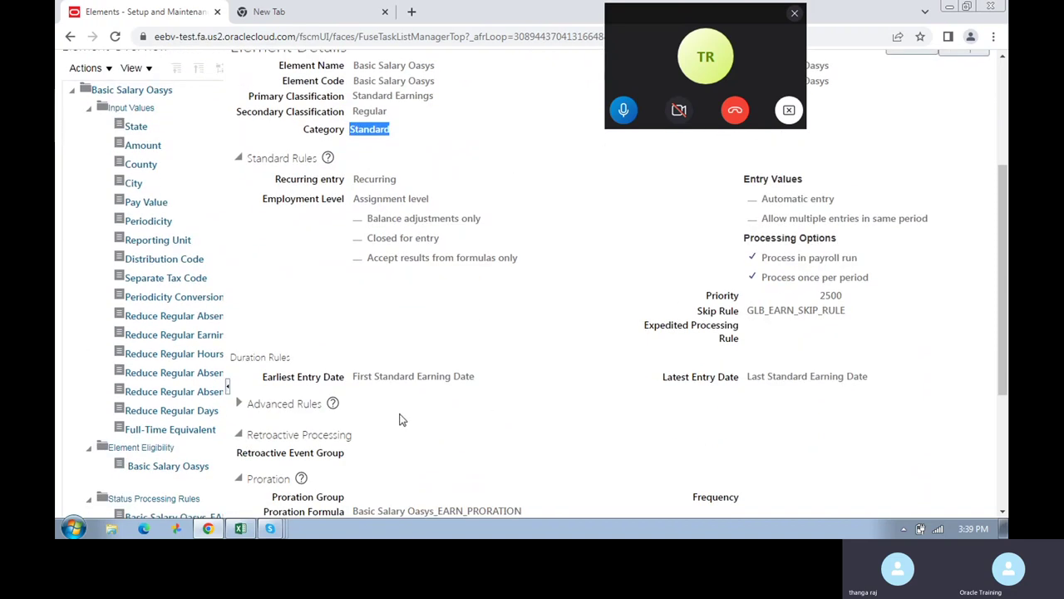
scroll(455, 428, "down", 2)
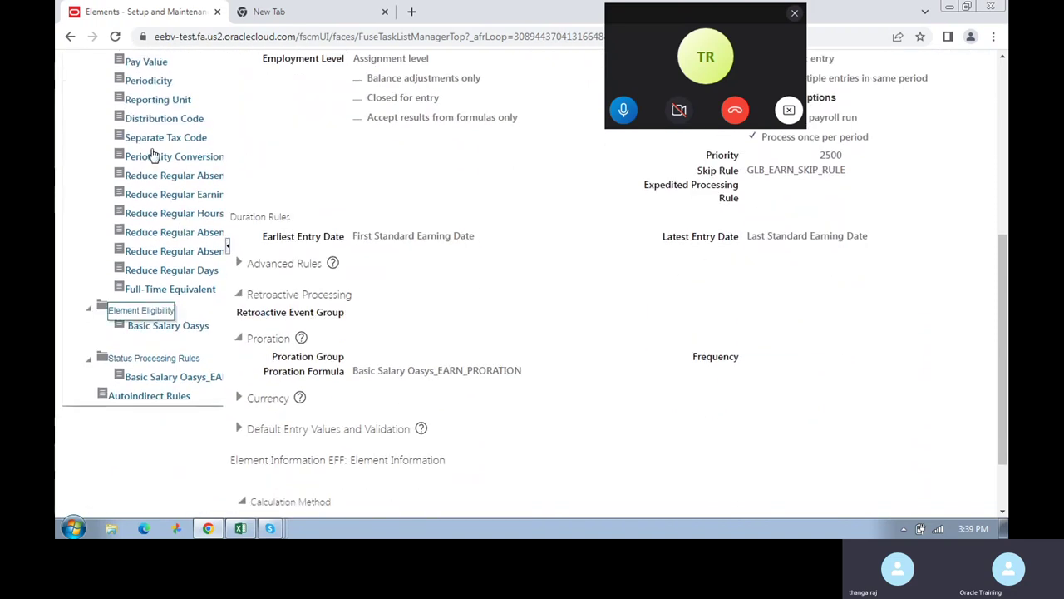
scroll(166, 237, "up", 2)
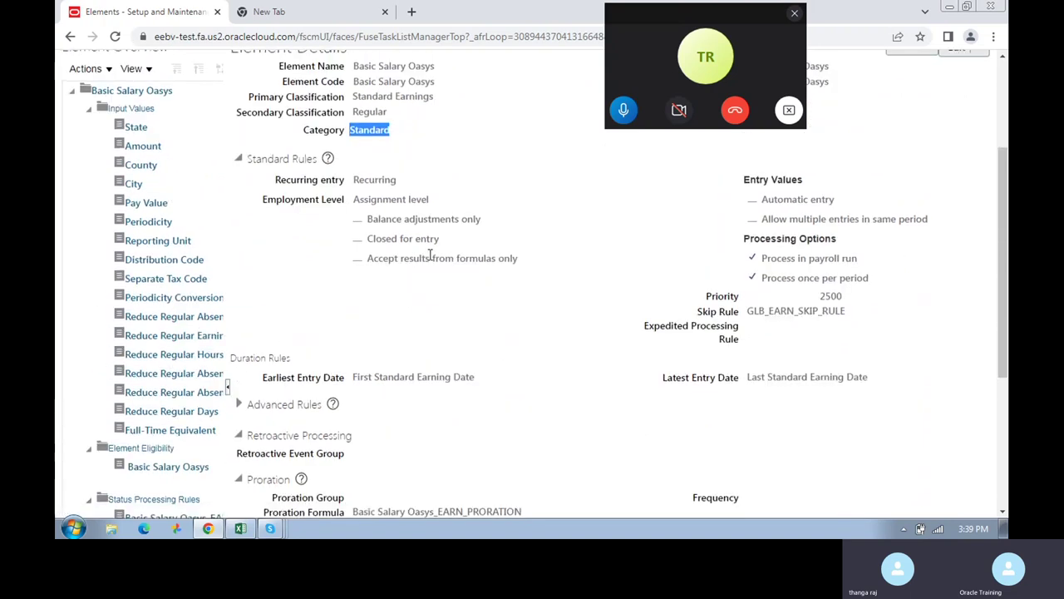
scroll(414, 243, "up", 1)
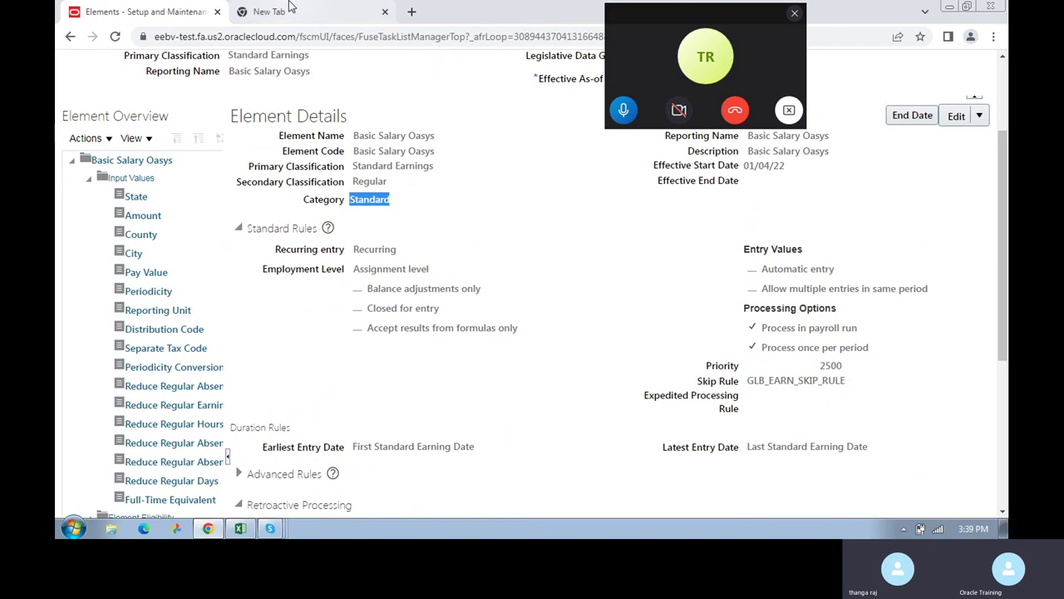
left_click(291, 11)
left_click(171, 20)
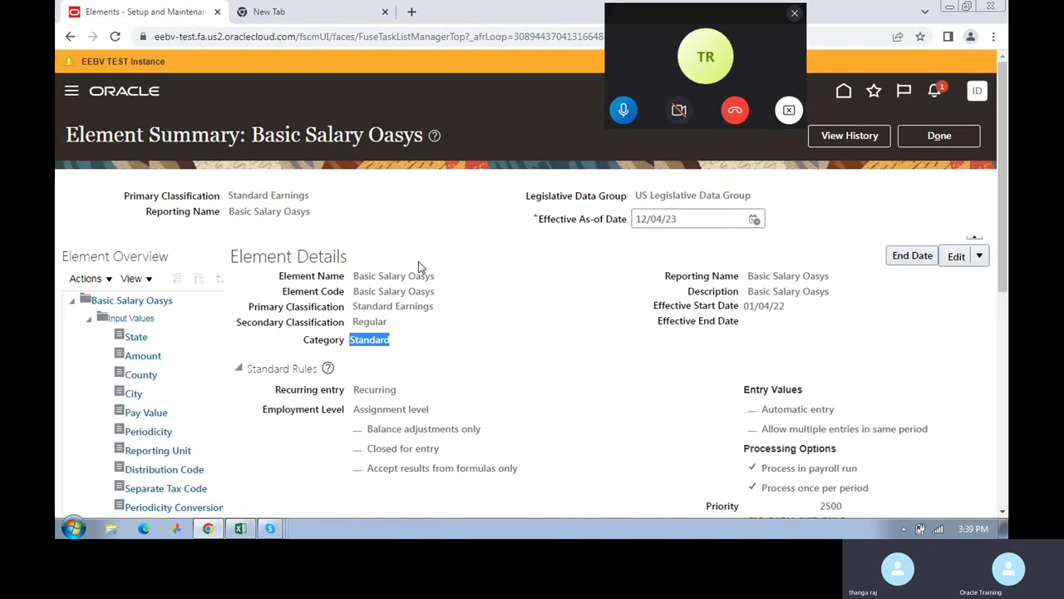
- Close the Basic Salary Oasys element summary and return to the application's home page
left_click(949, 136)
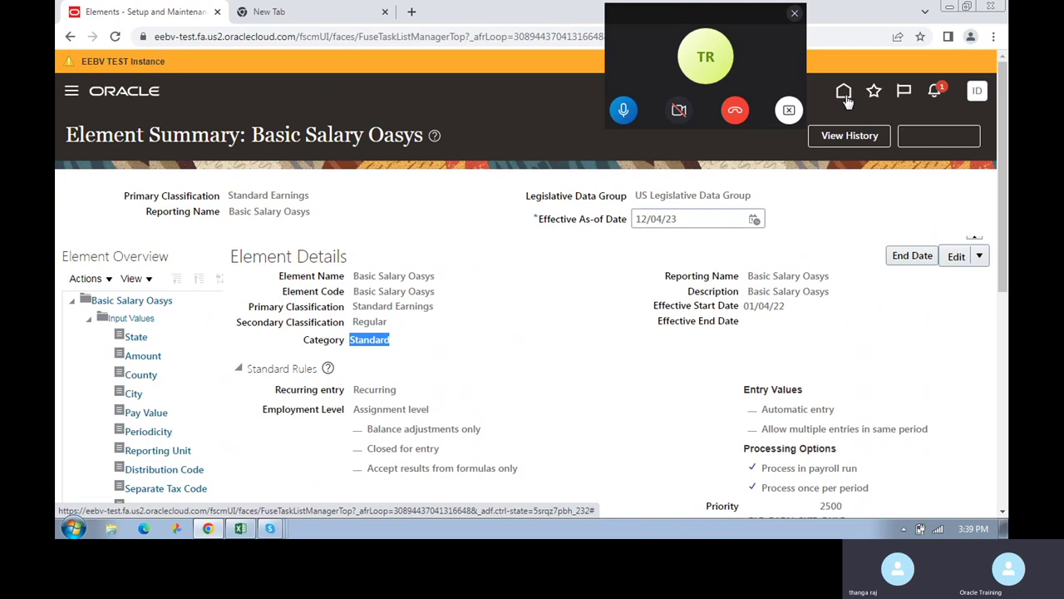
left_click(686, 191)
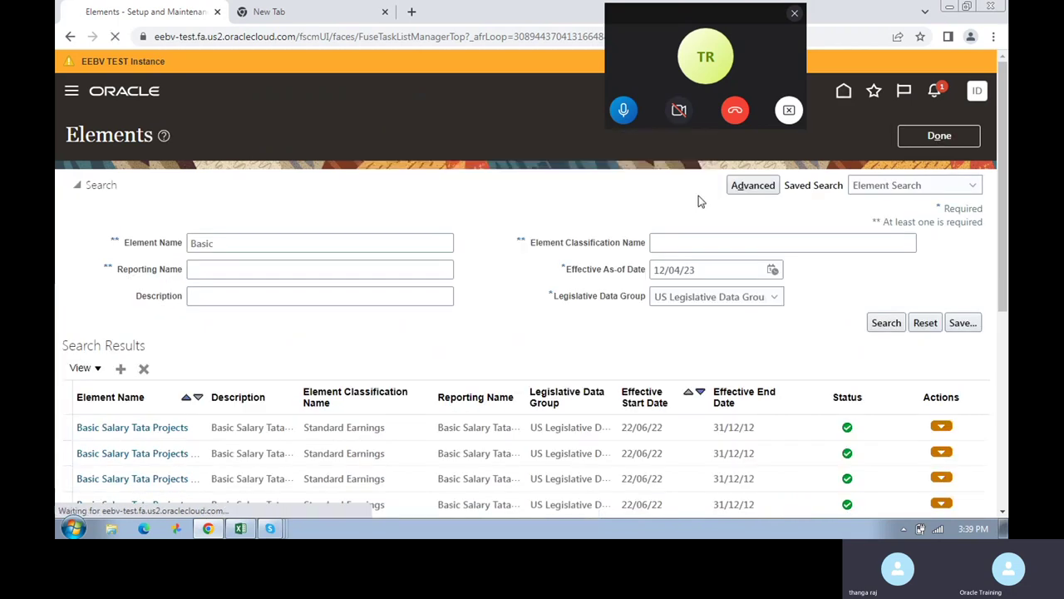
left_click(850, 99)
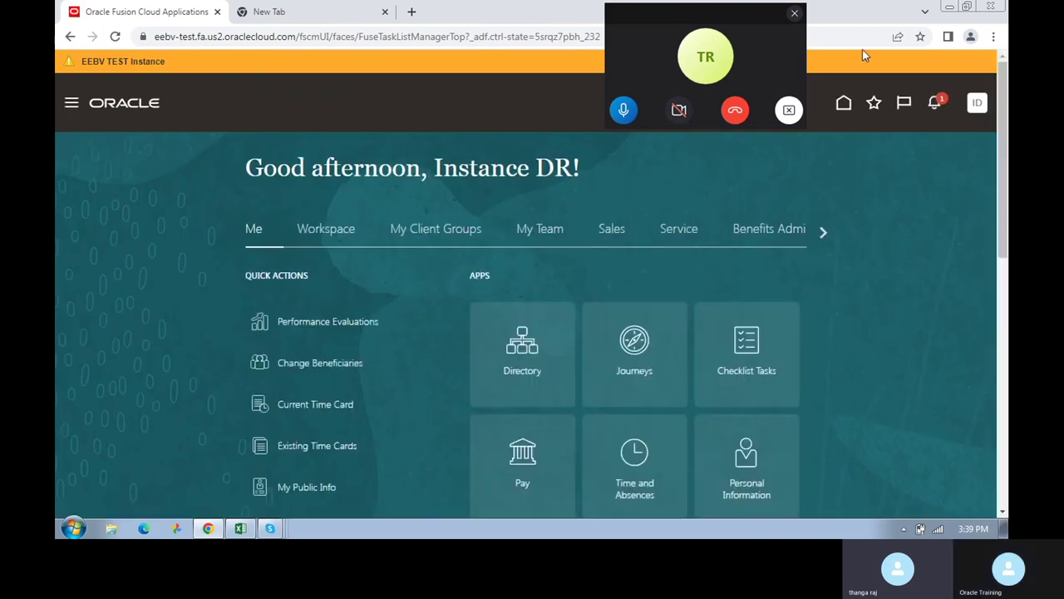
- Look over the quick actions and apps offered for Me on the home page
scroll(863, 284, "down", 2)
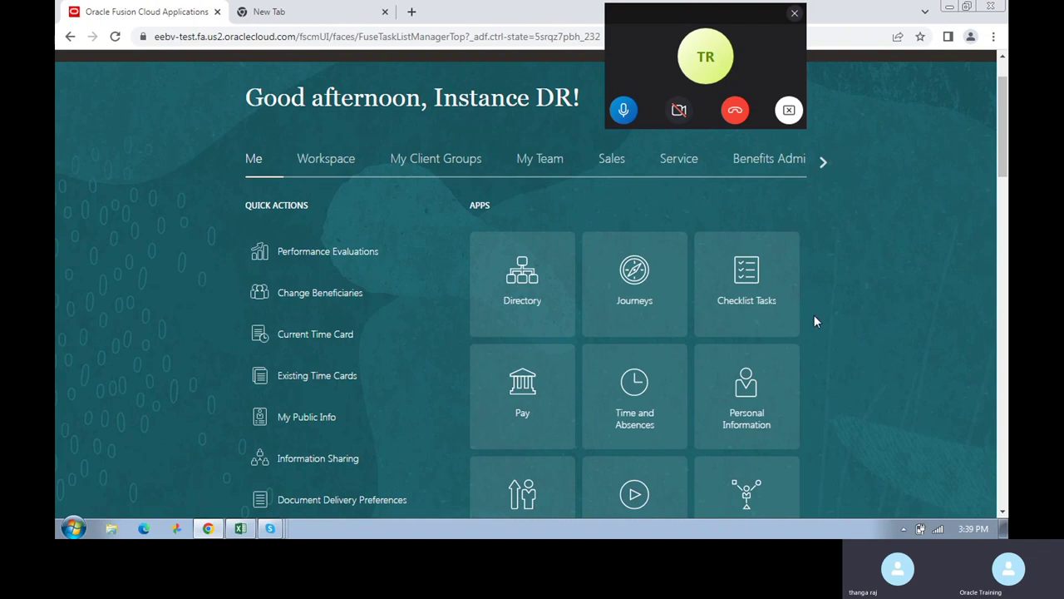
scroll(855, 289, "up", 2)
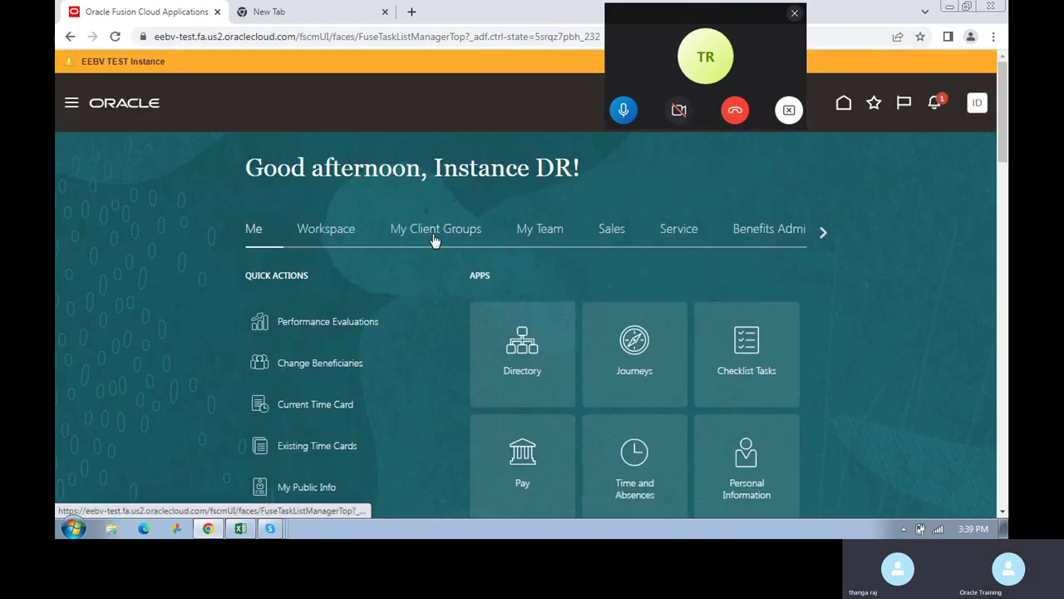
left_click(434, 234)
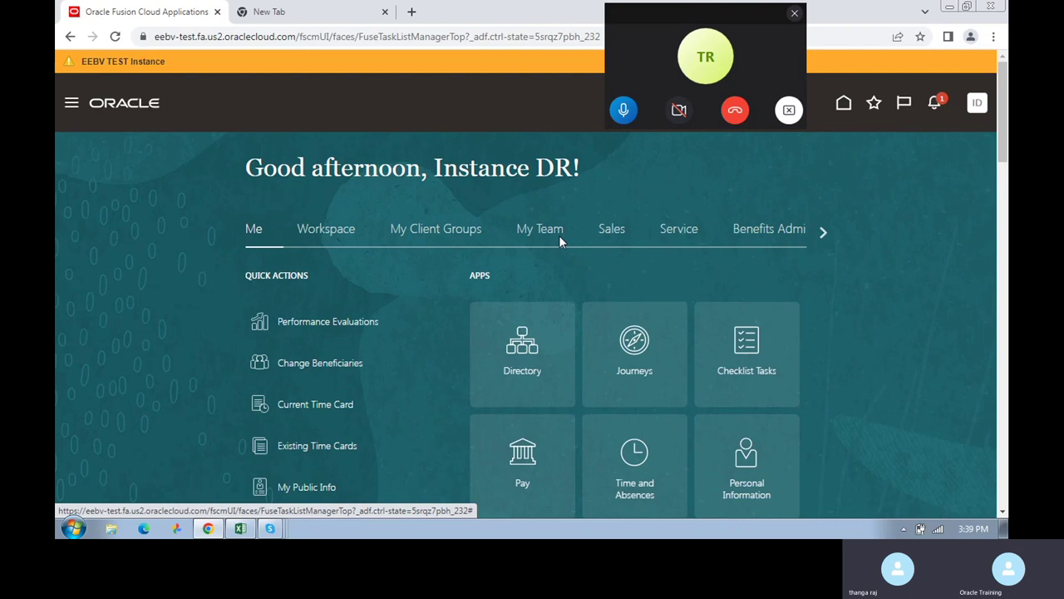
left_click(254, 233)
scroll(787, 380, "down", 2)
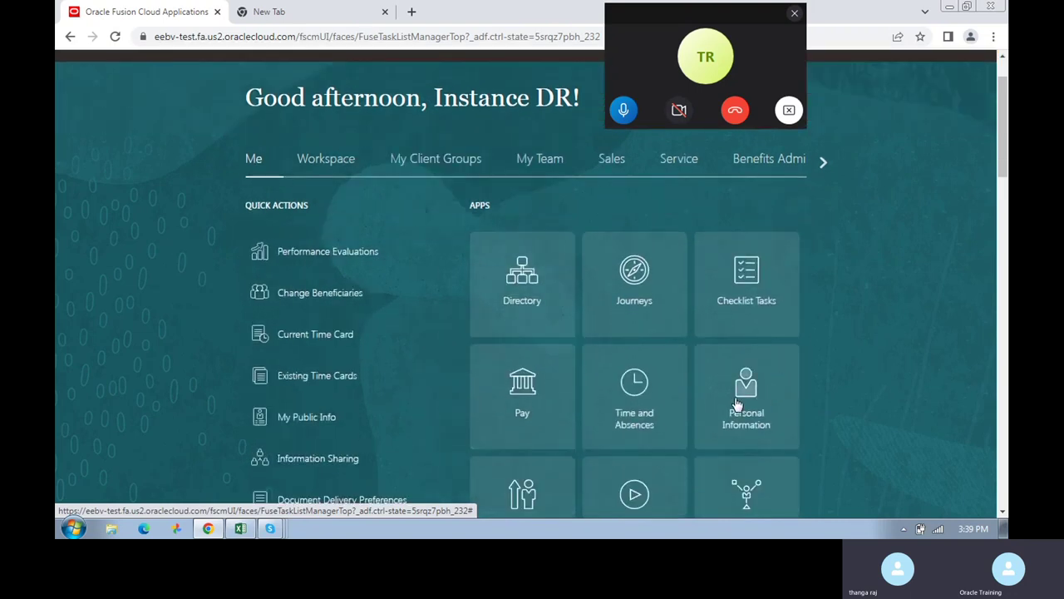
scroll(740, 404, "down", 3)
scroll(723, 337, "up", 4)
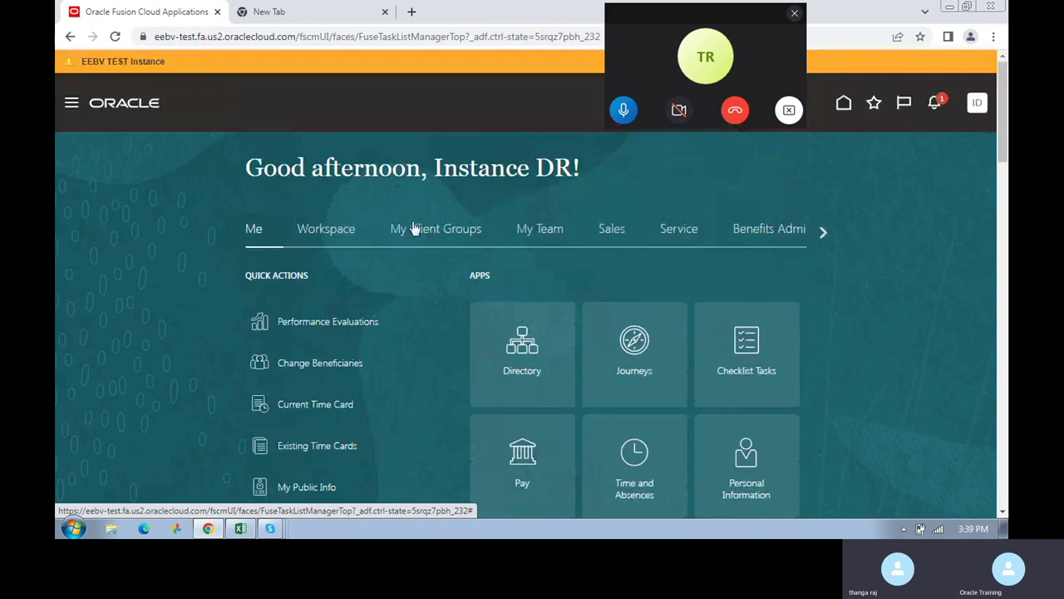
- Open Person Management under My Client Groups and search for people with the keyword "Ram"
left_click(420, 230)
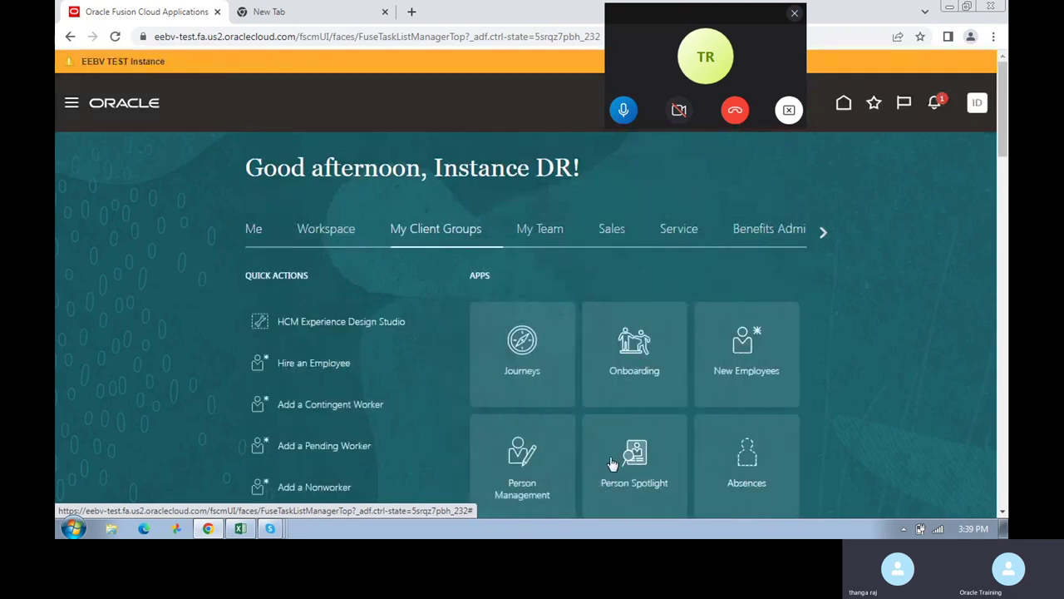
left_click(527, 461)
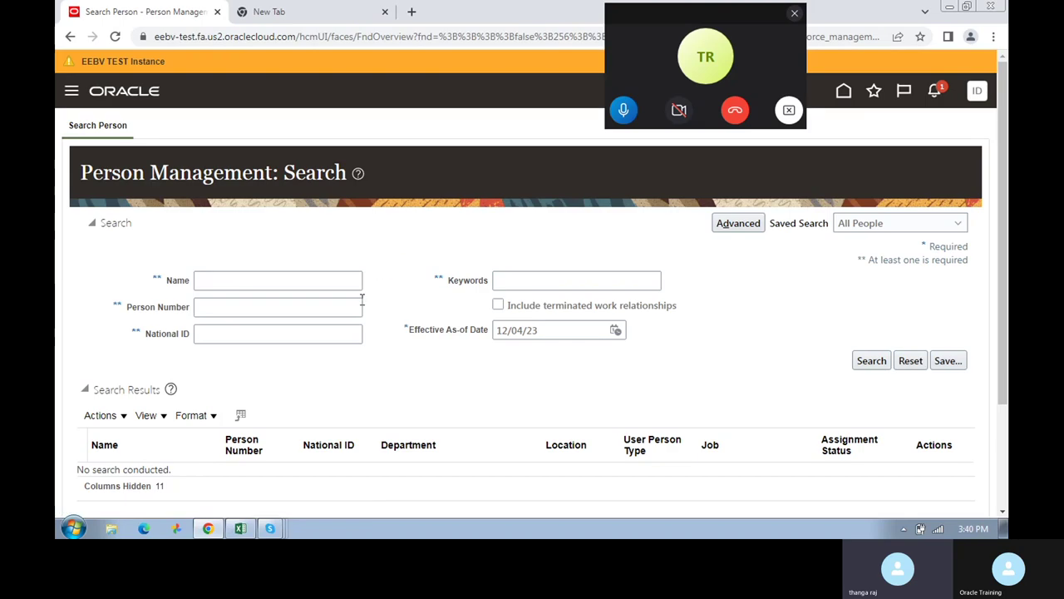
left_click(345, 303)
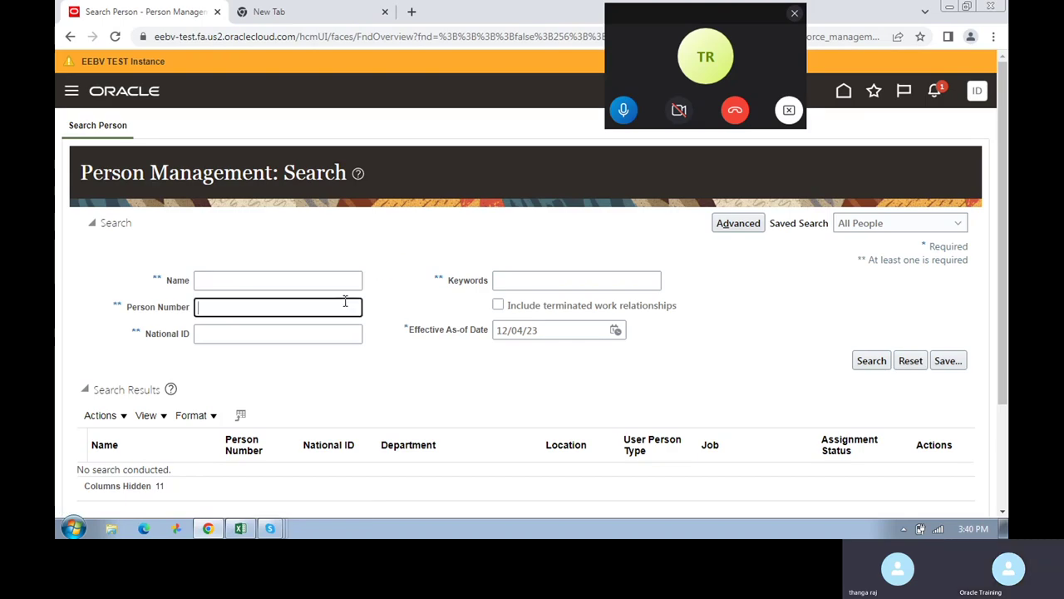
left_click(511, 281)
type("Ra")
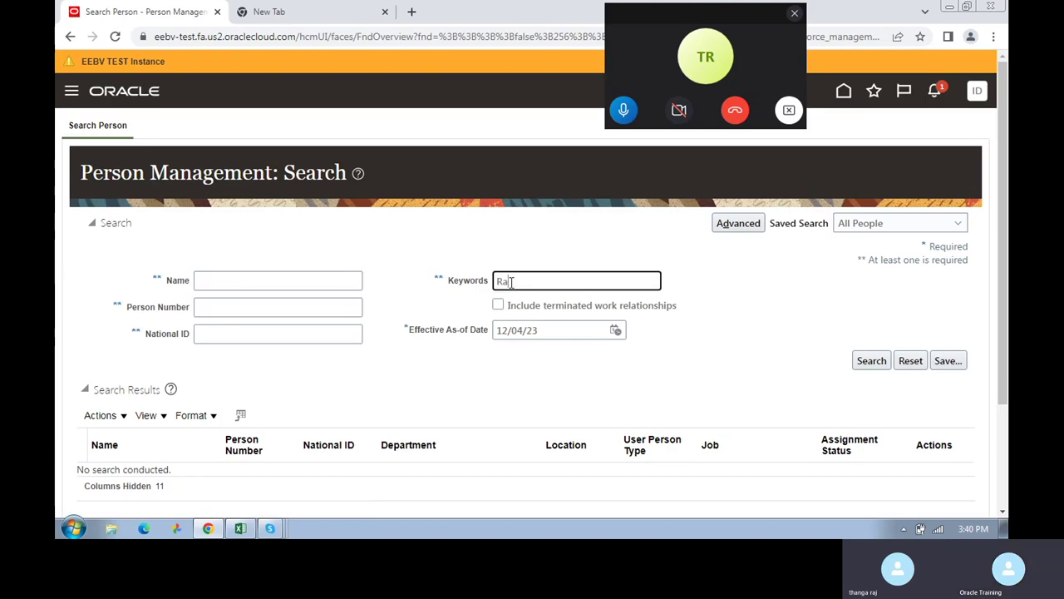
type("m")
left_click(871, 360)
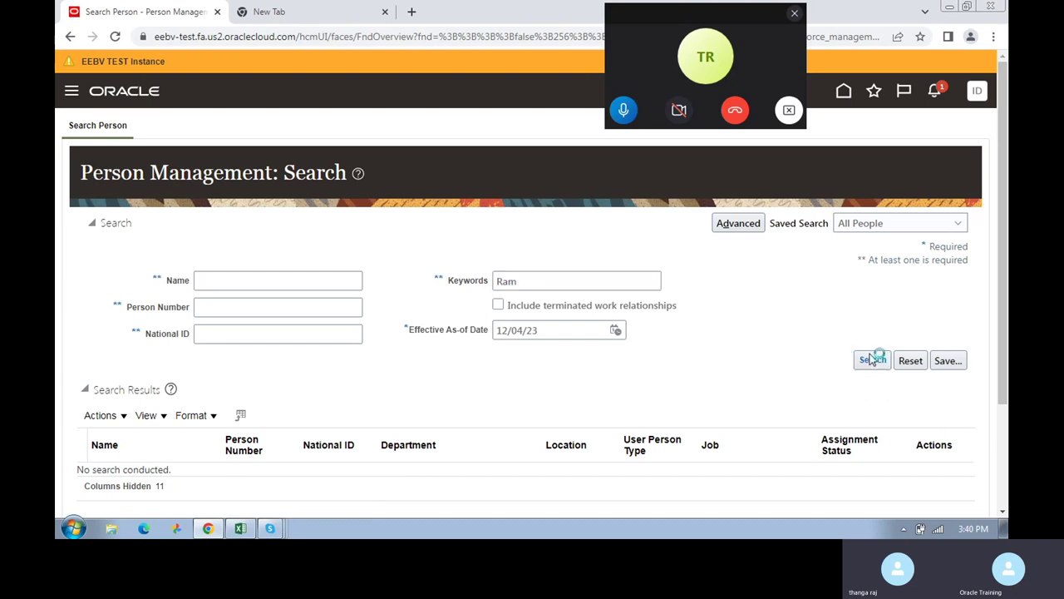
scroll(468, 379, "down", 3)
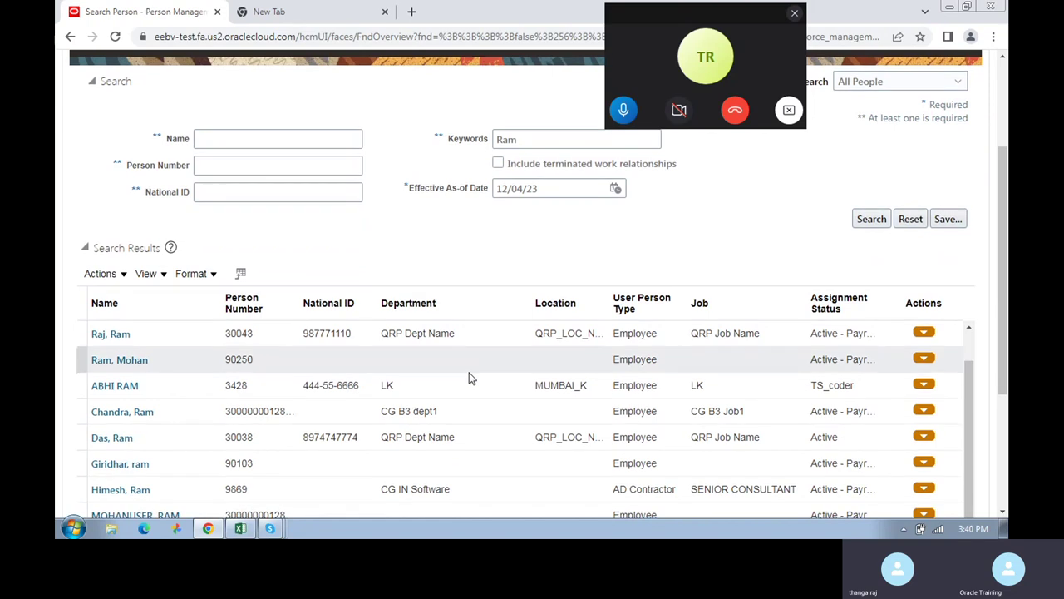
scroll(492, 352, "down", 2)
scroll(515, 277, "up", 5)
- Search people with the keyword "Ramraj" and open the Ramraj test employee's record
left_click(525, 280)
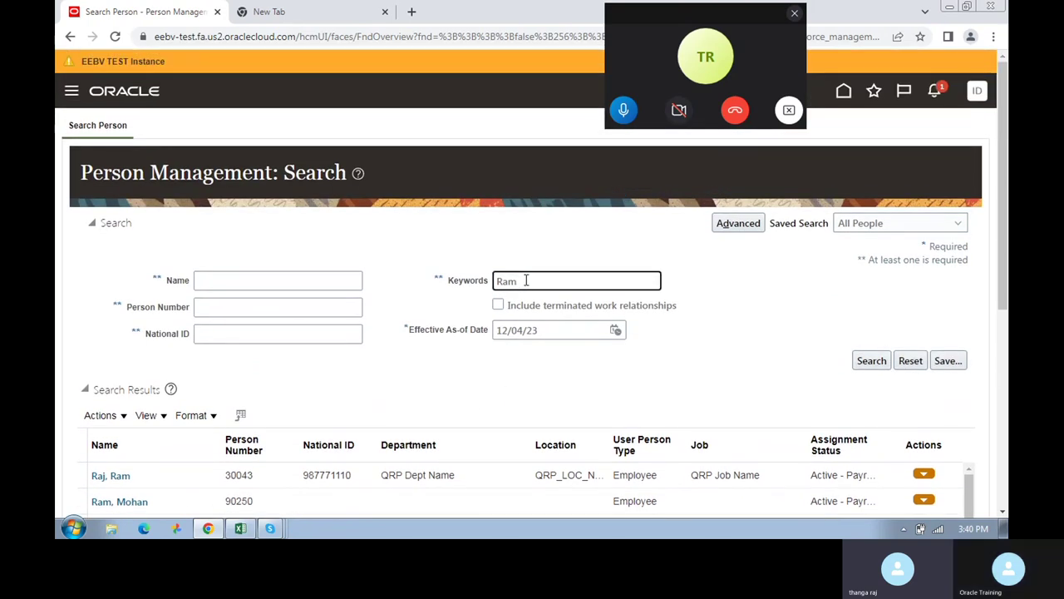
type("Ra")
double_click(525, 280)
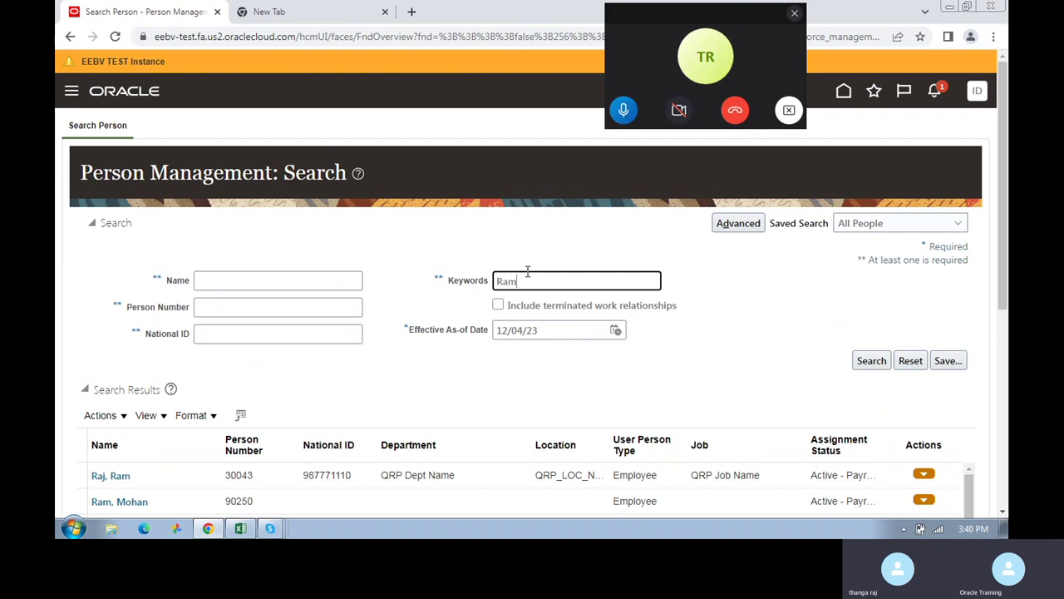
left_click(866, 362)
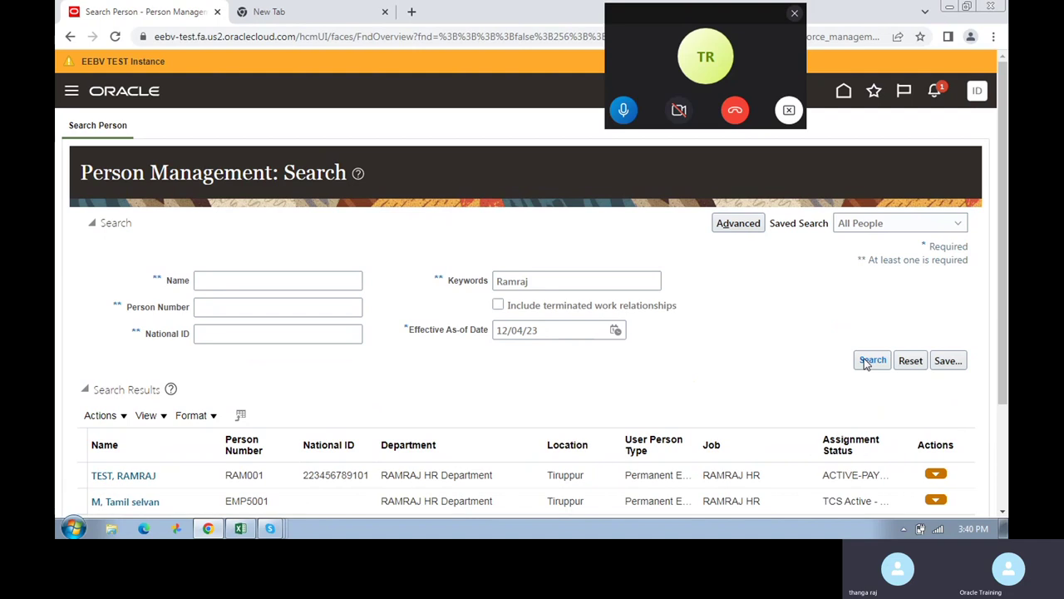
left_click(146, 474)
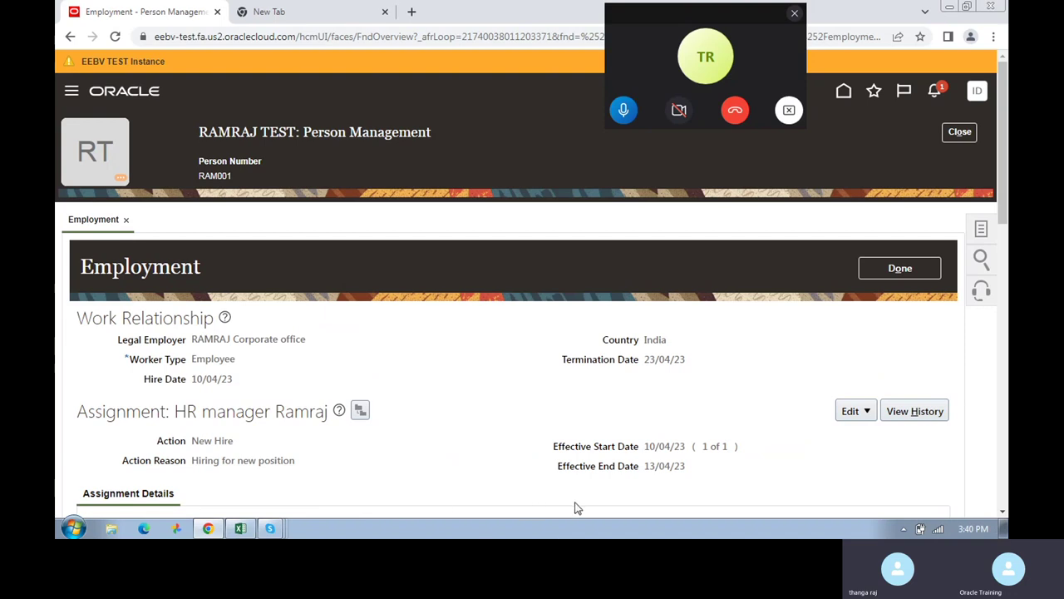
- Open the employee's payroll Element Entries and review the SC_Basic Salary entry's values and effective dates
left_click(982, 230)
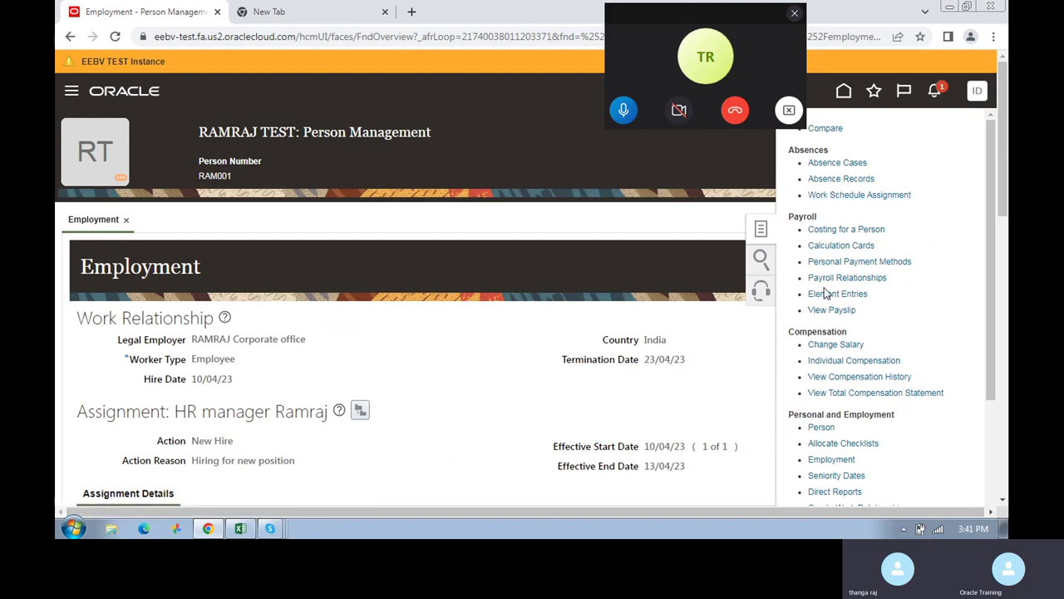
double_click(807, 215)
left_click(834, 293)
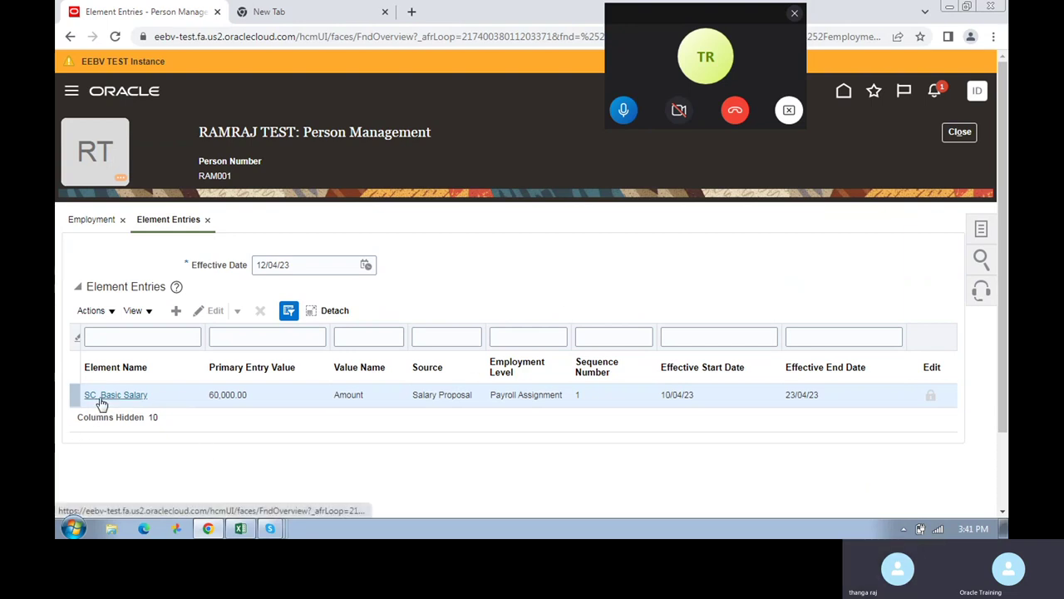
left_click_drag(507, 395, 840, 389)
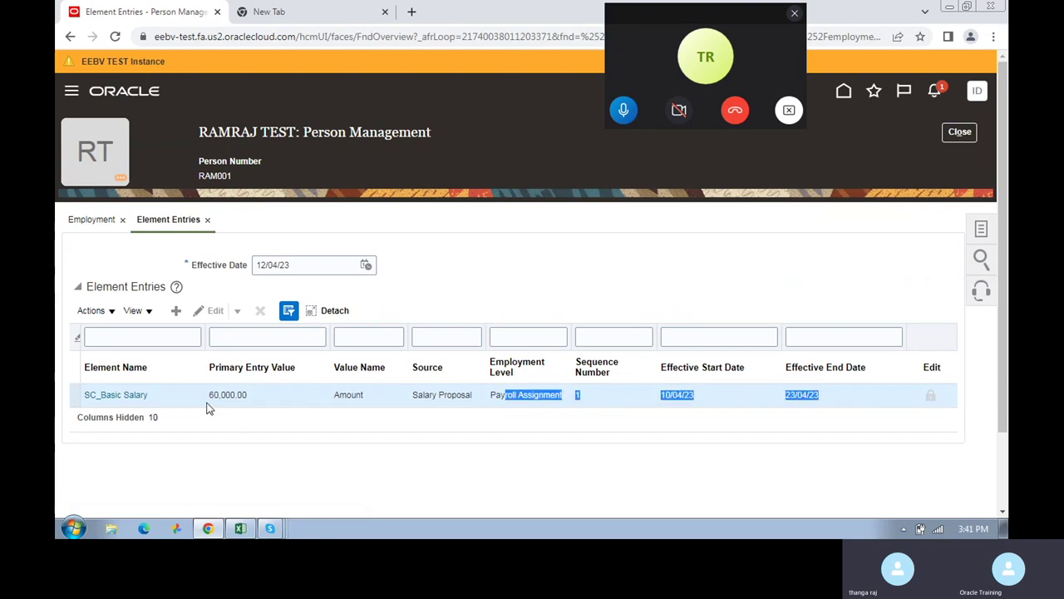
left_click_drag(209, 397, 589, 427)
left_click(456, 443)
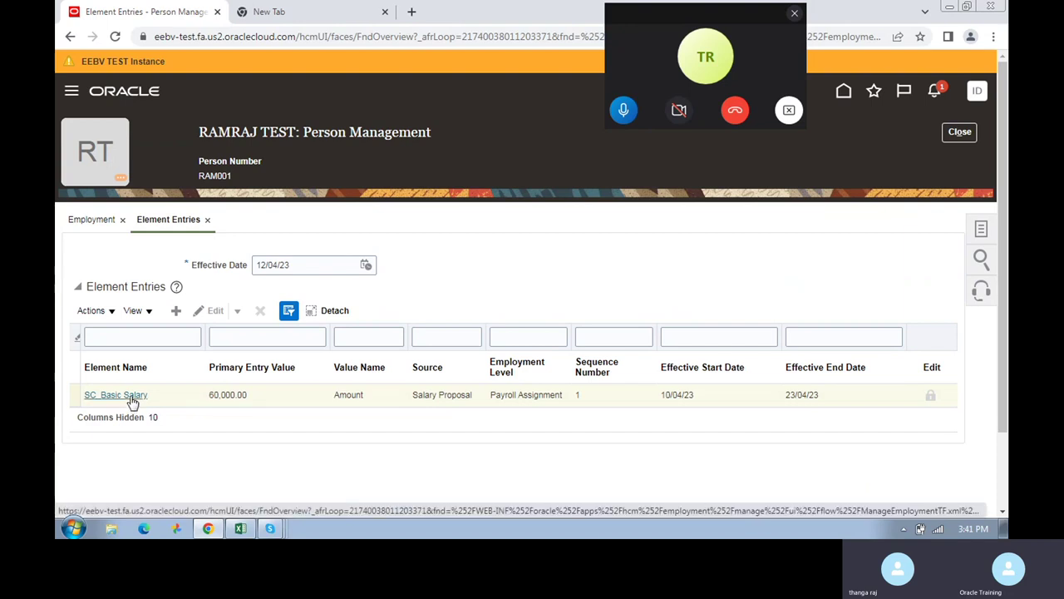
- Start creating an element entry and search the available element names for "Basic Salary"
left_click(175, 312)
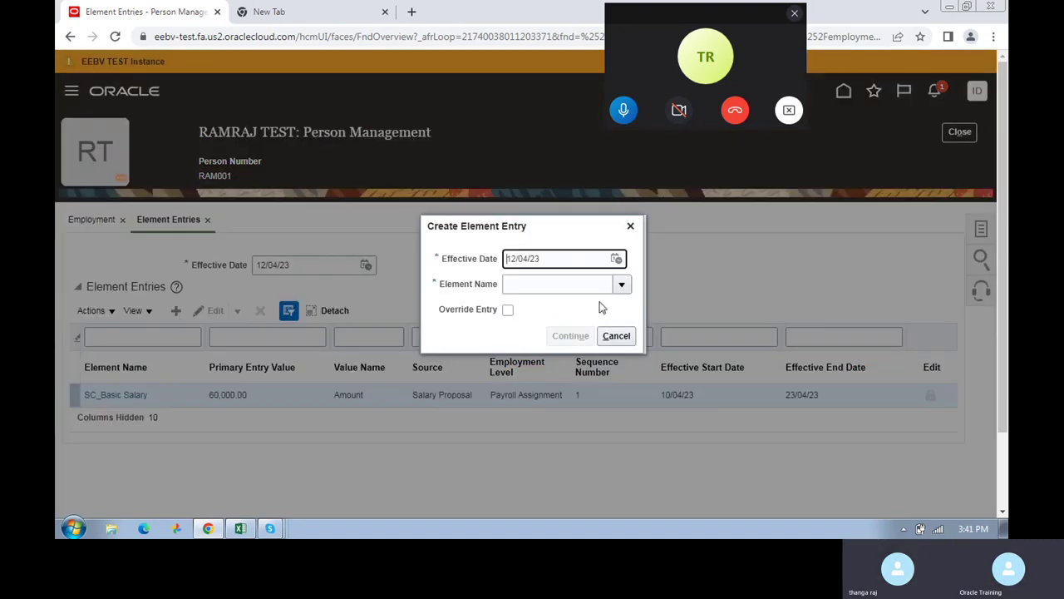
left_click(622, 285)
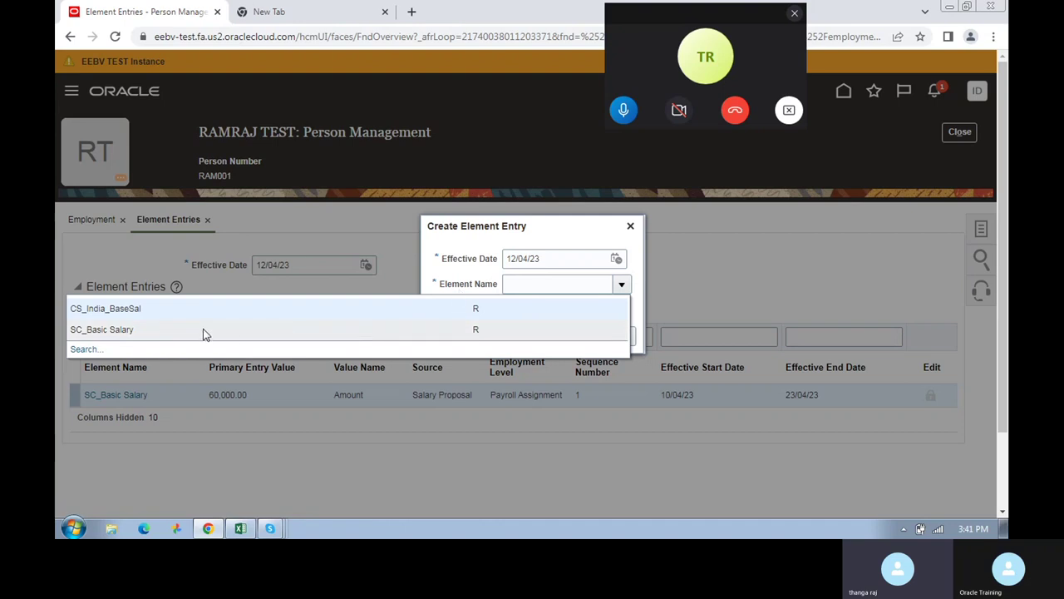
left_click(83, 349)
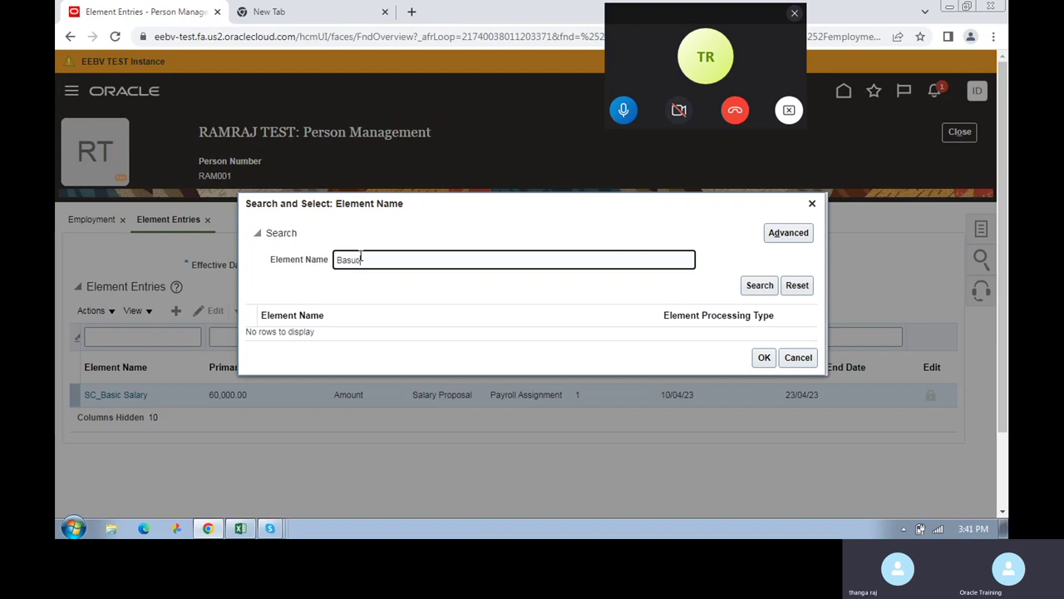
key("BackSpace")
type("ic Salary")
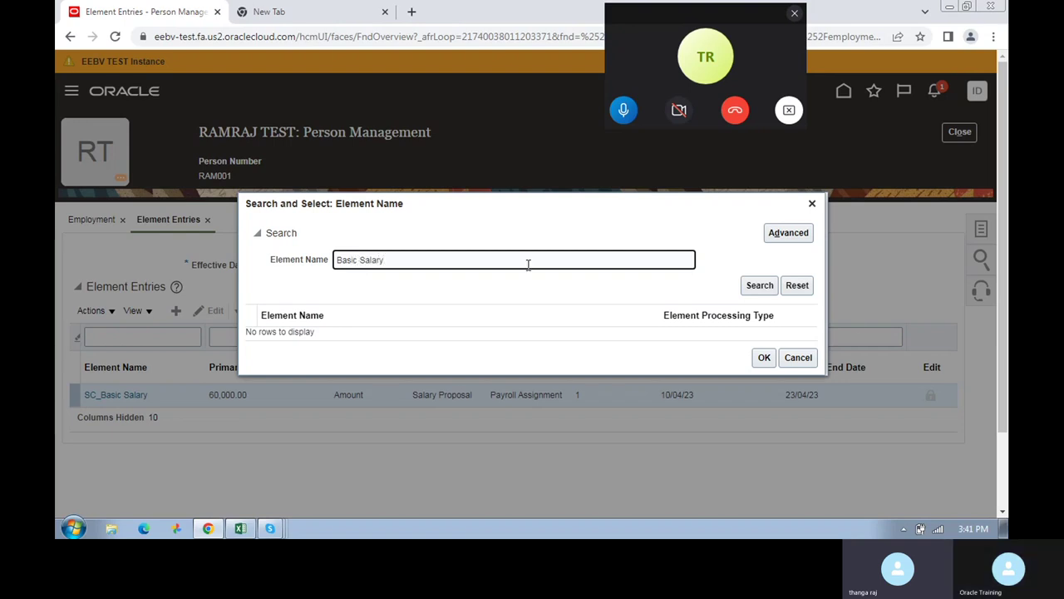
left_click(756, 285)
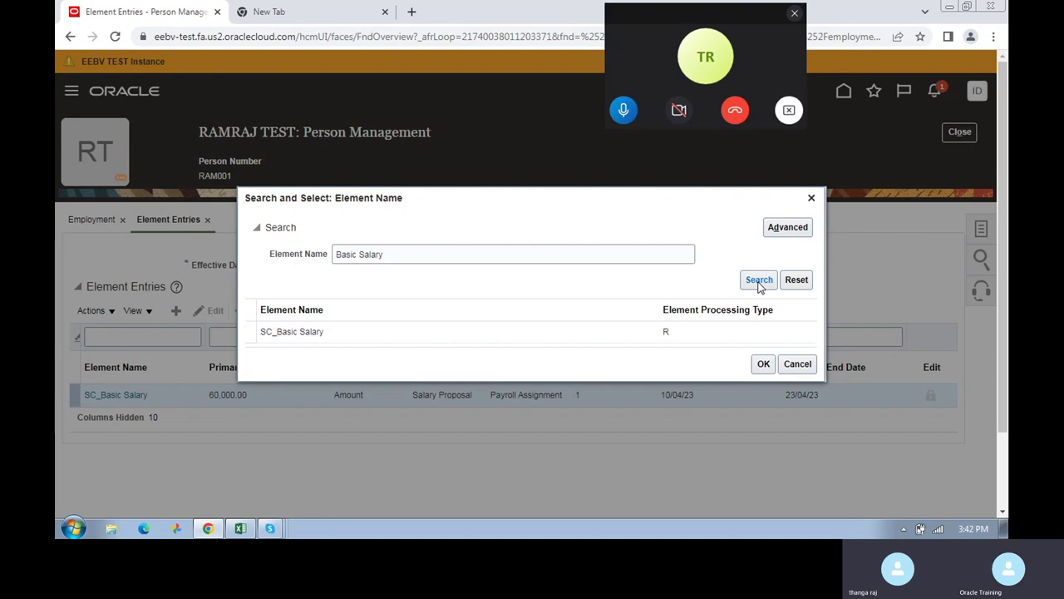
- Search the element names again for "Basic" and close the element search without choosing one
triple_click(397, 254)
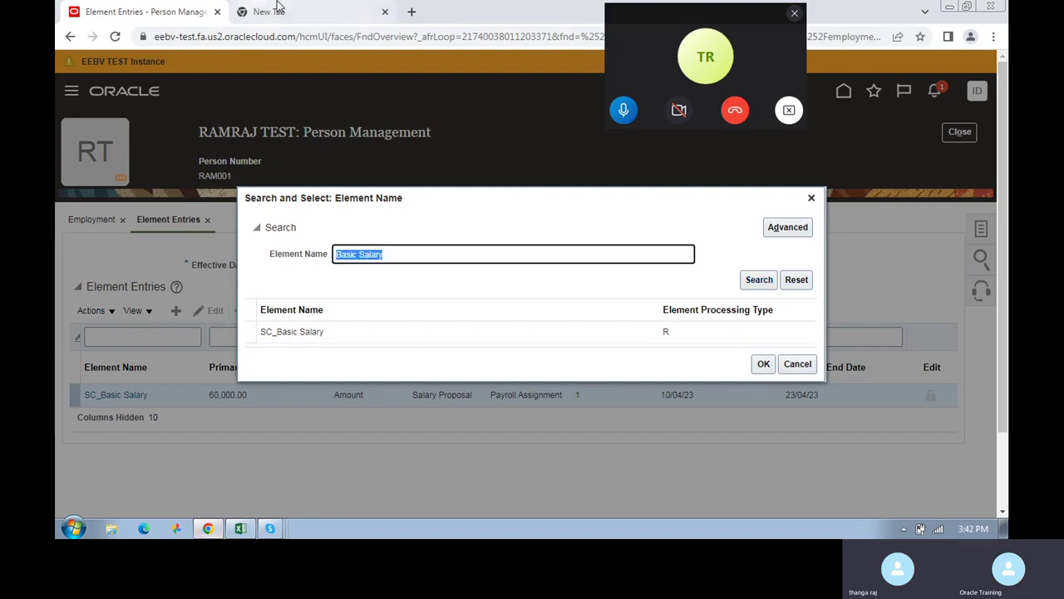
left_click(282, 11)
left_click(152, 10)
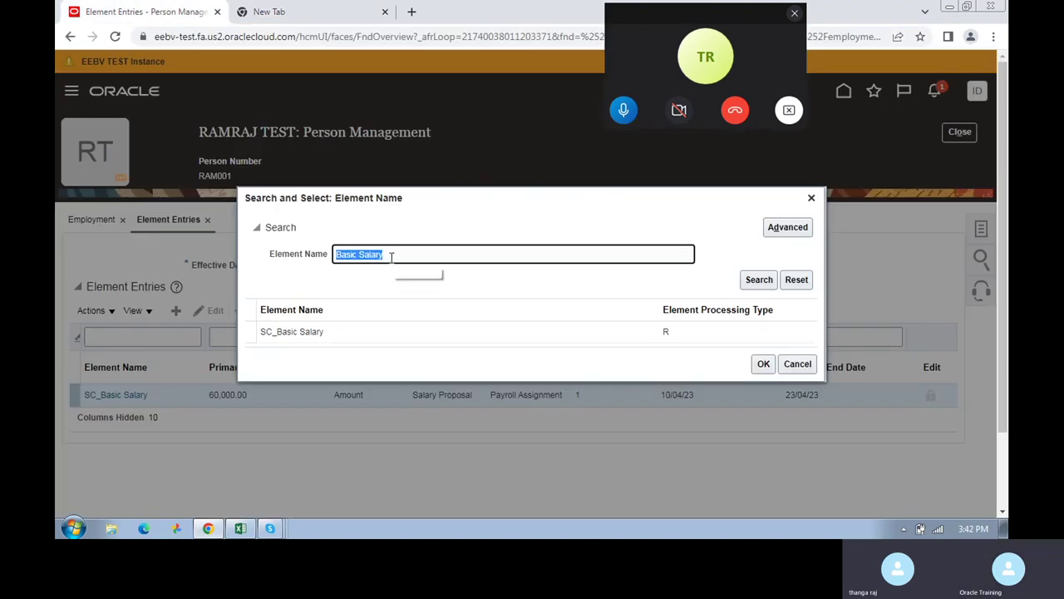
type("S")
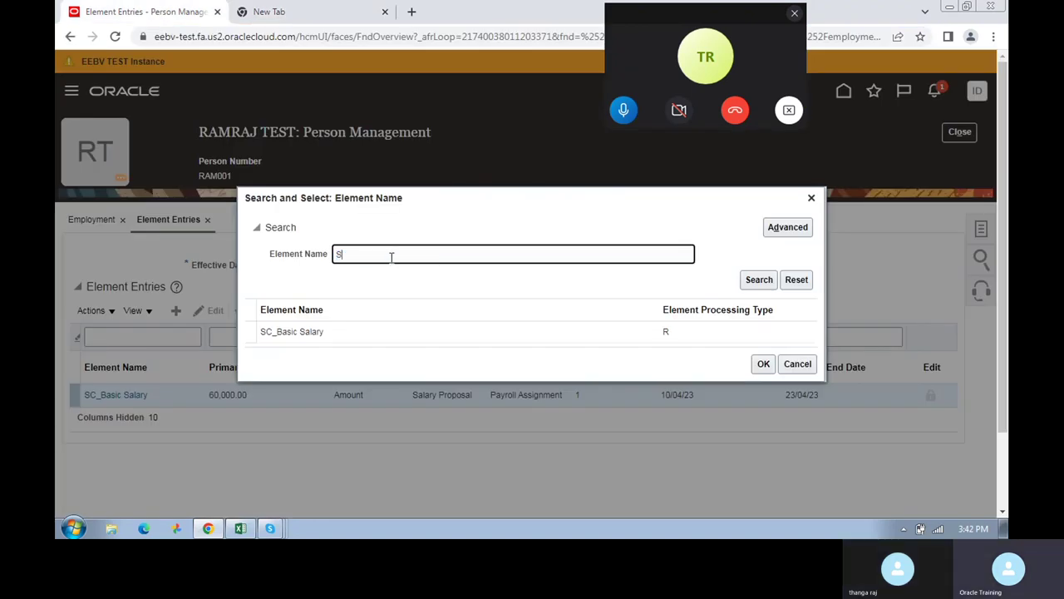
type("alBasic")
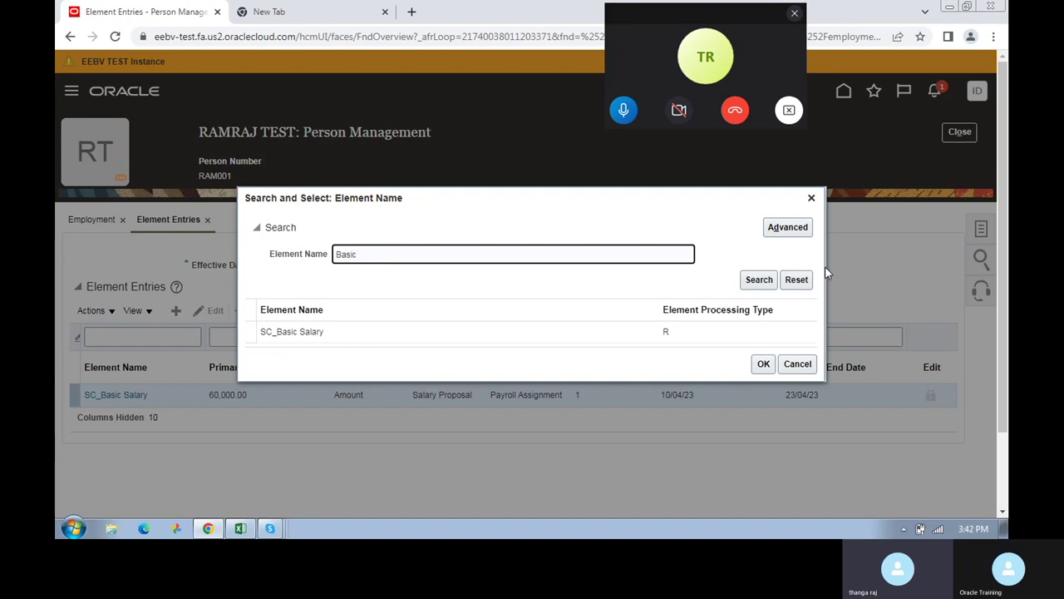
left_click(762, 280)
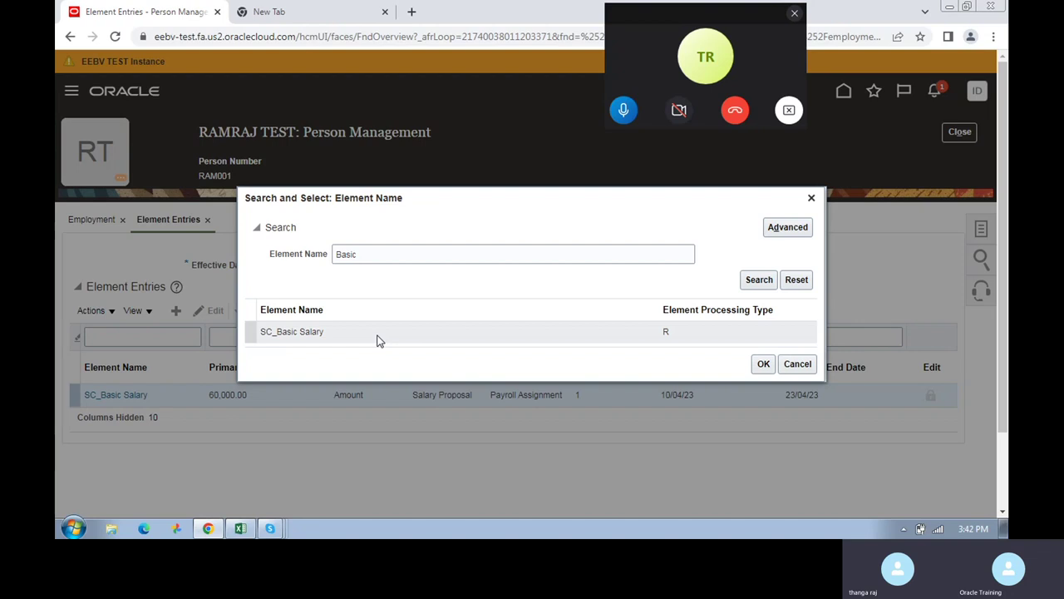
left_click(812, 198)
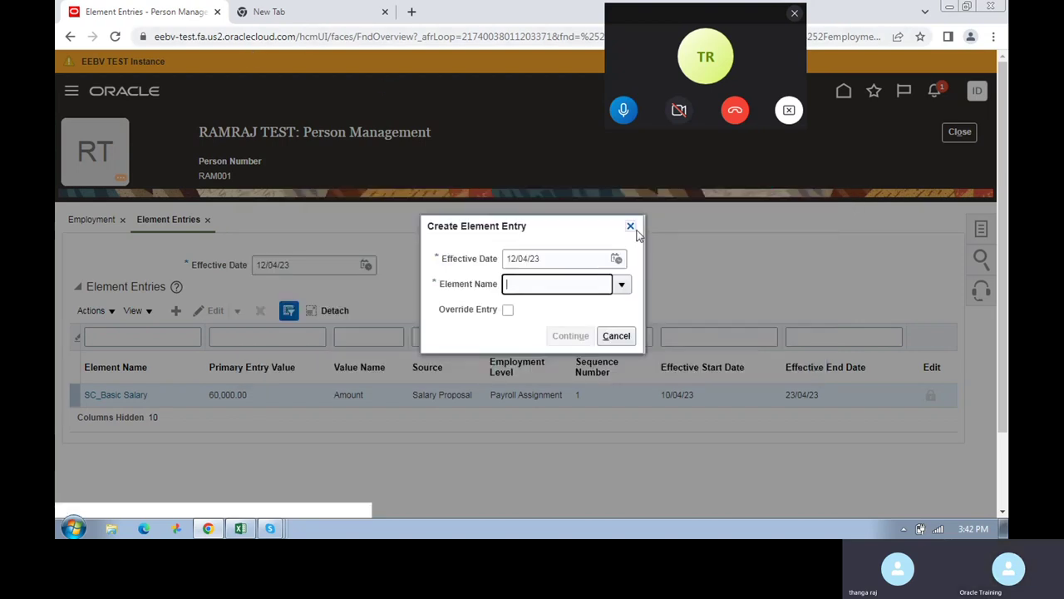
- Duplicate the Element Entries browser tab and load the Welcome page of eebv-test.fa.us2.oraclecloud.com in the copy
right_click(126, 8)
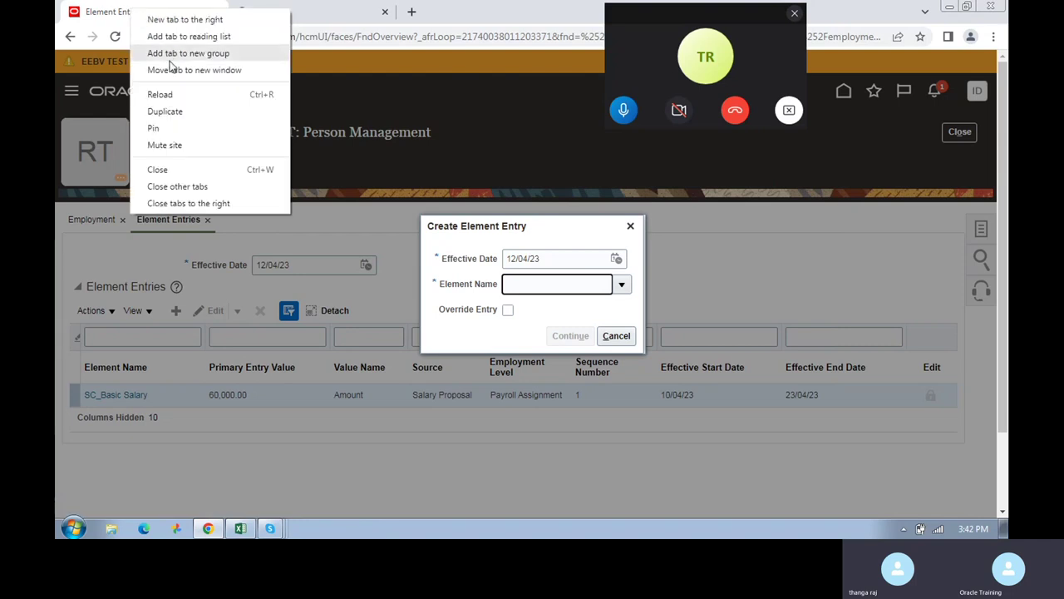
left_click(177, 114)
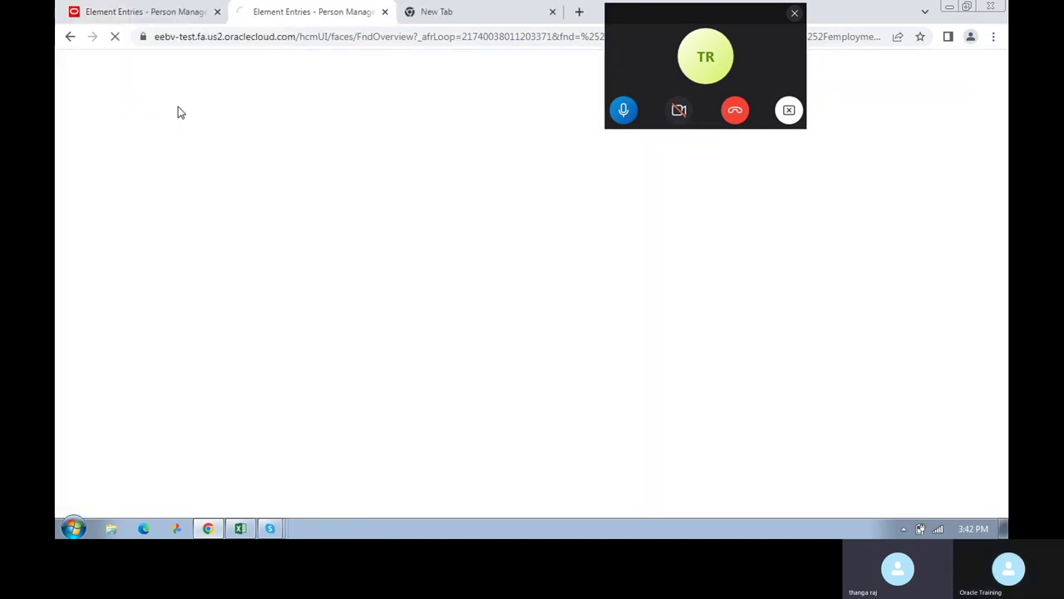
left_click(192, 17)
left_click(321, 16)
left_click_drag(329, 37, 732, 37)
key("BackSpace")
type("/fscmUI/faces/AtkHomePageWelcome")
key("Return")
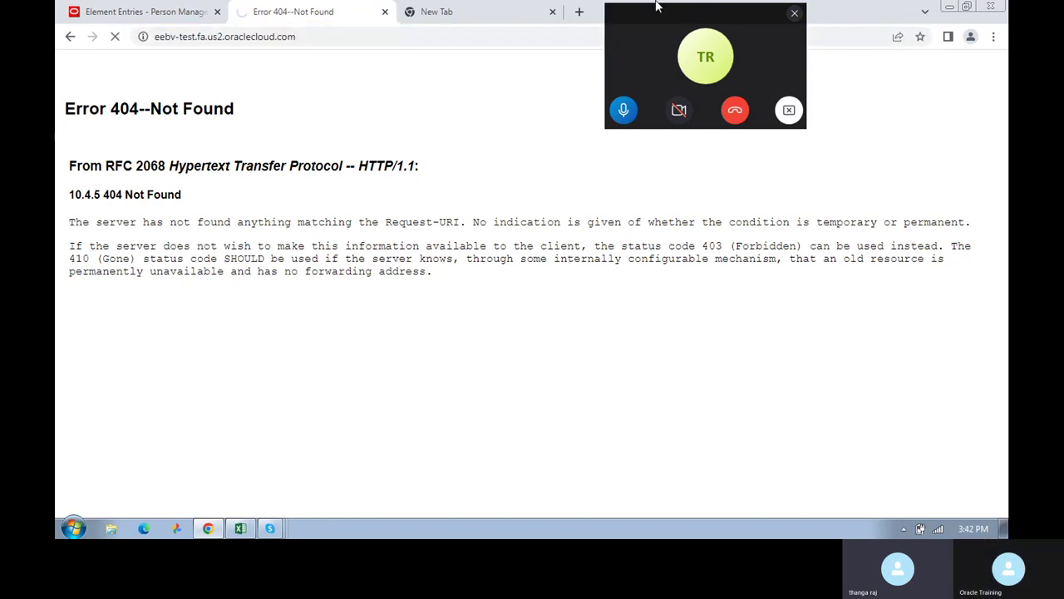
left_click(185, 9)
left_click(280, 12)
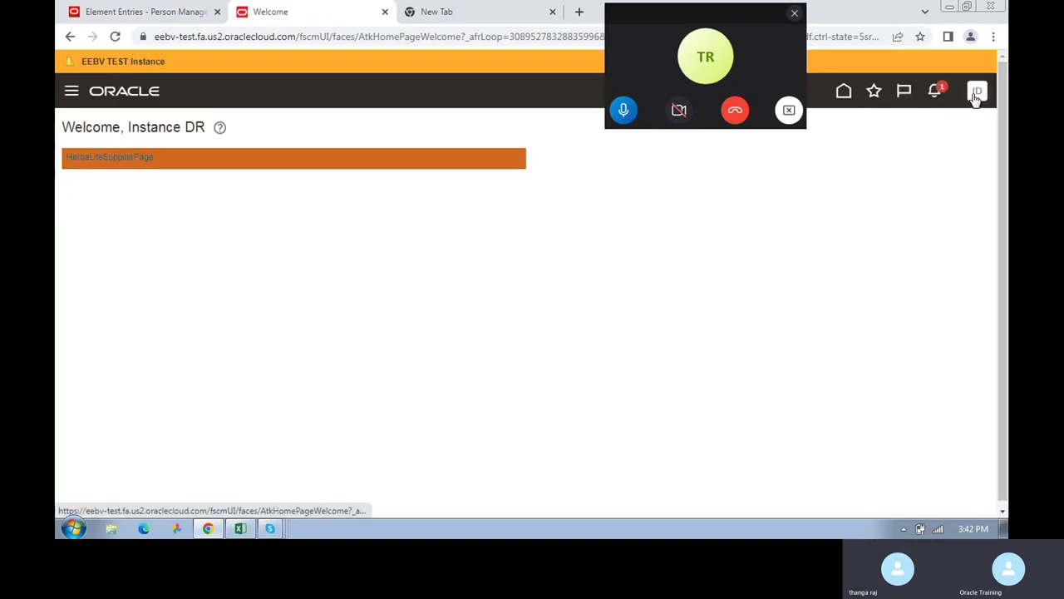
- Open Setup and Maintenance from the Welcome page's administration options
left_click(976, 93)
left_click(744, 308)
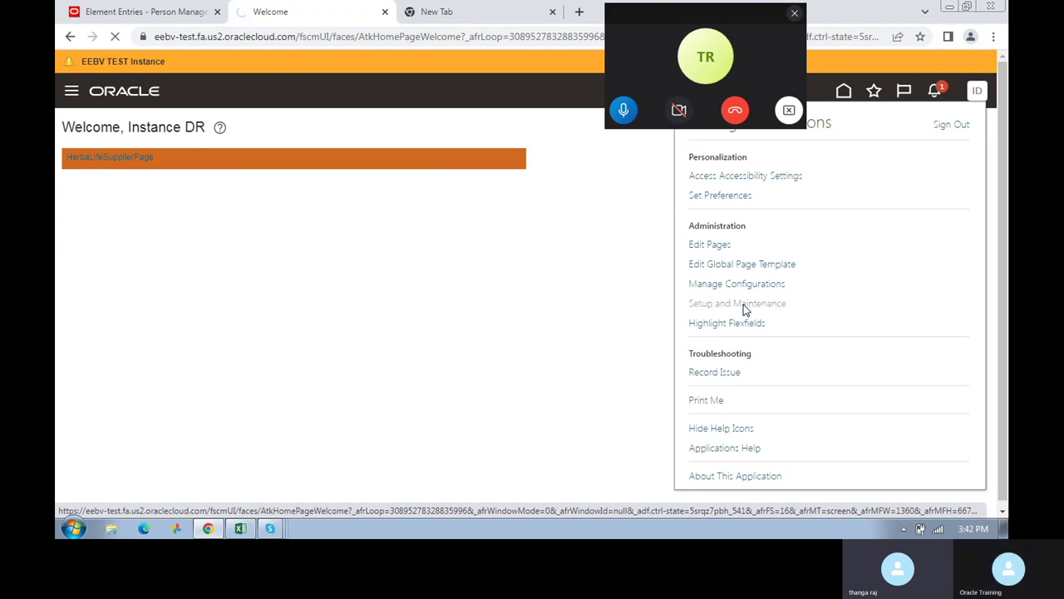
left_click(497, 10)
left_click(259, 17)
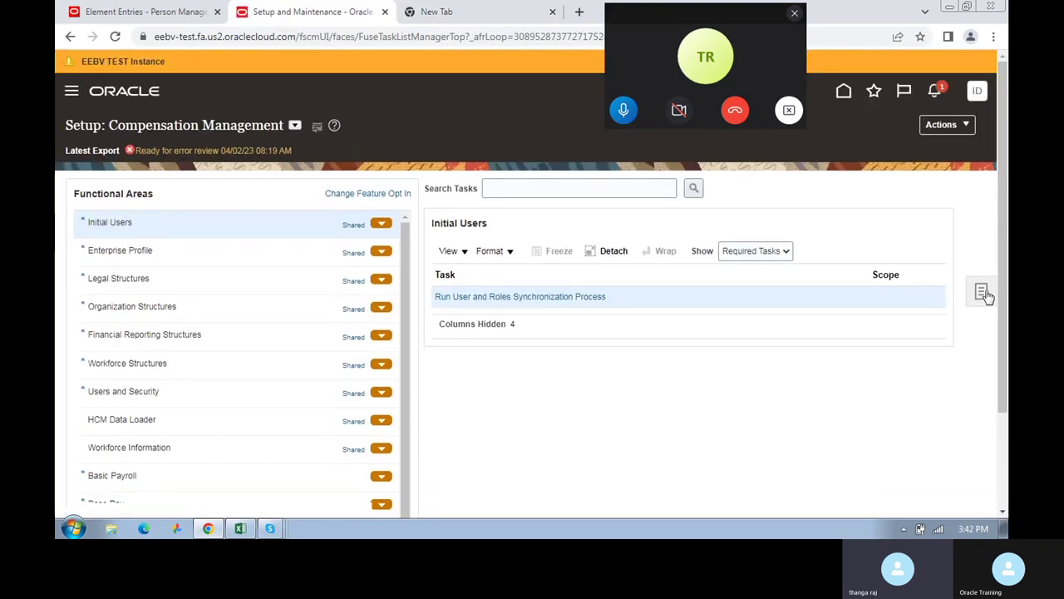
- Open the setup task search and search tasks, task lists and business objects for "Elements"
left_click(981, 293)
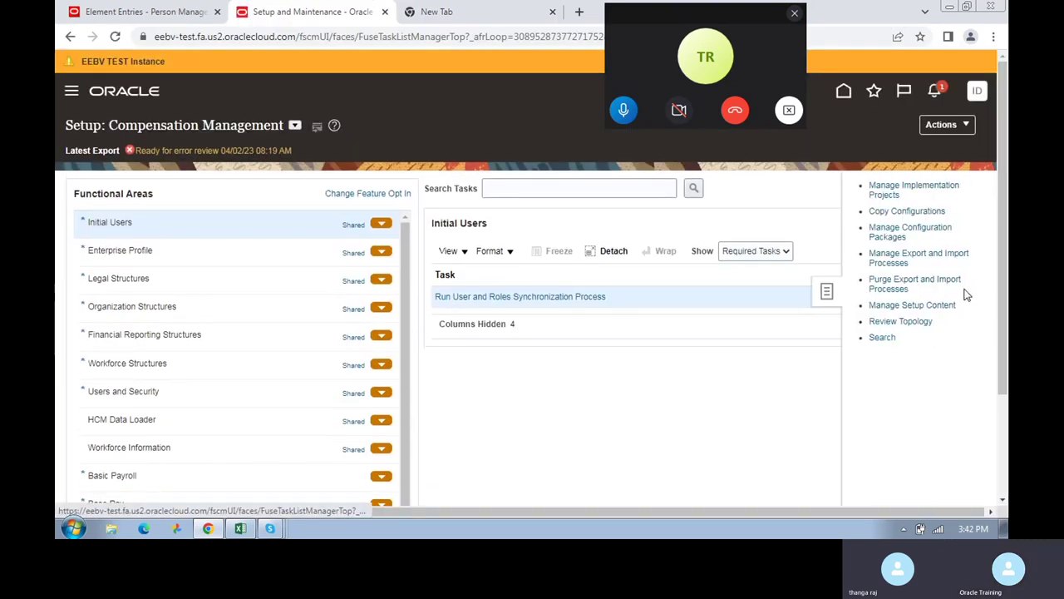
left_click(876, 338)
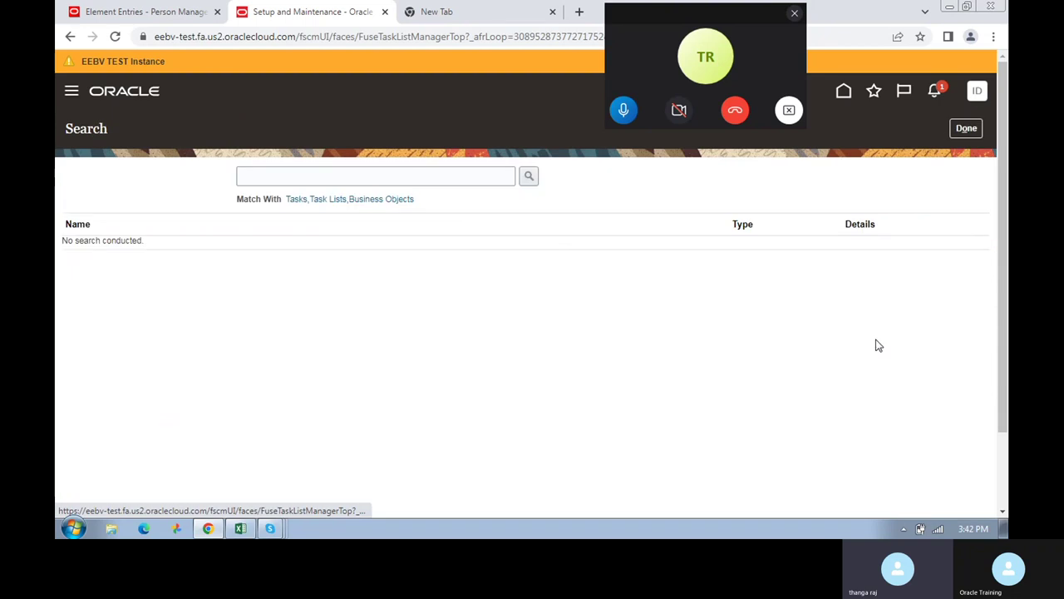
left_click(275, 177)
left_click(331, 208)
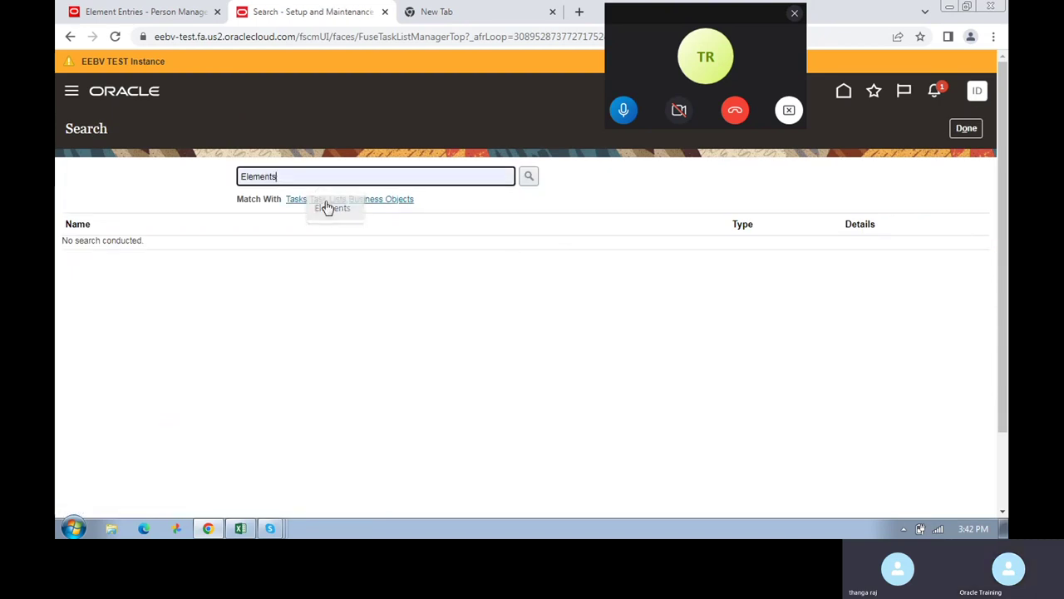
left_click(529, 177)
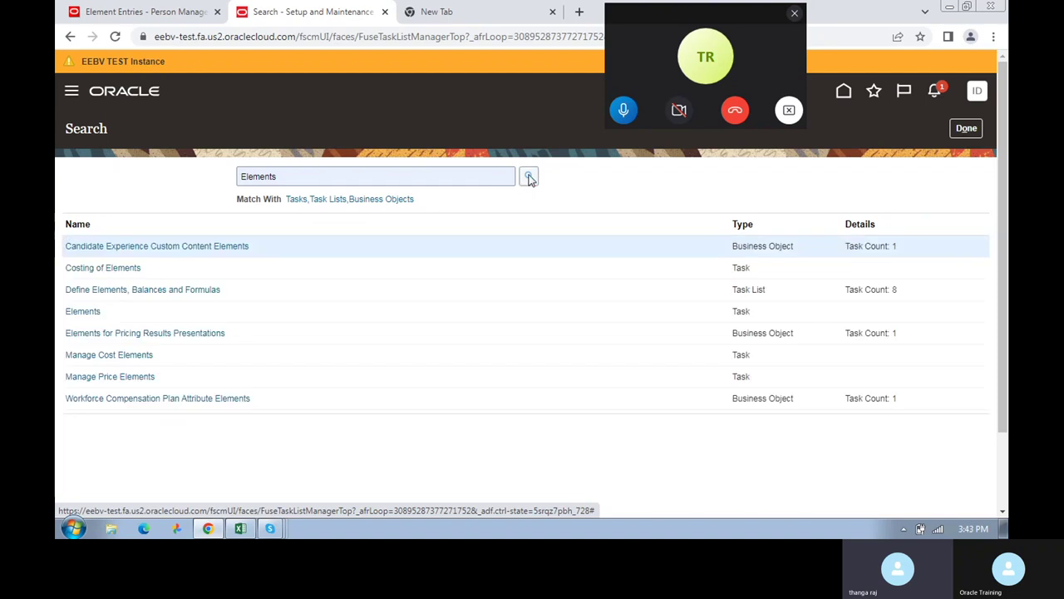
- Open the Elements task, look over its element search fields and return to the task search results
left_click(94, 311)
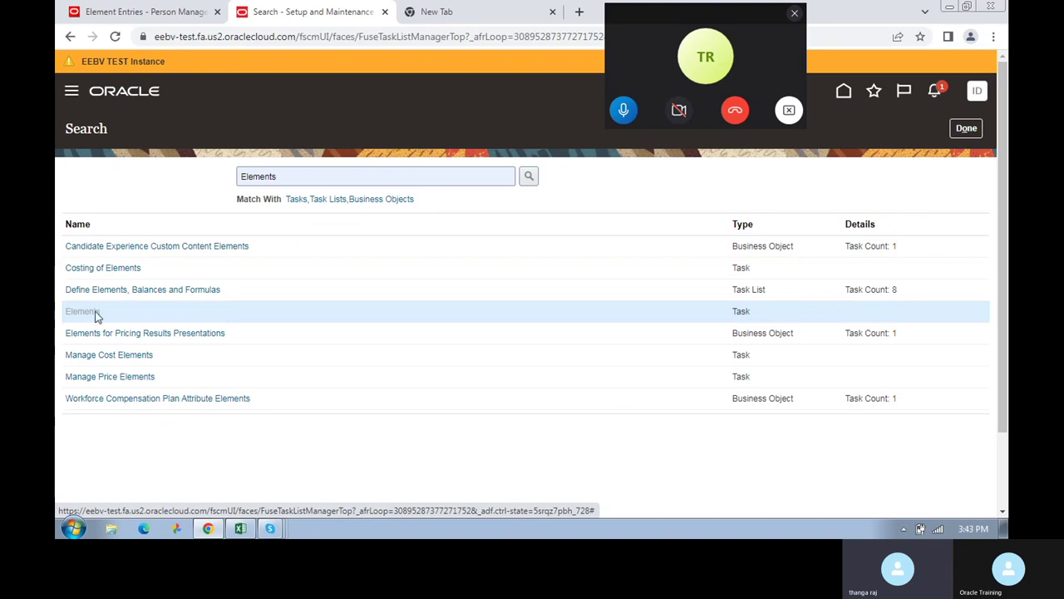
left_click(268, 246)
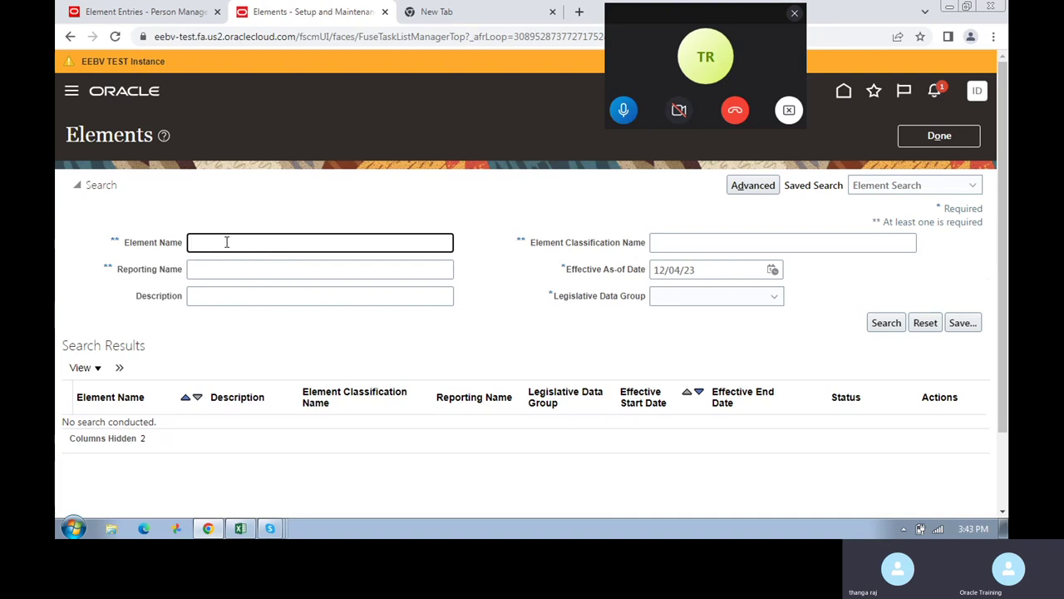
left_click_drag(107, 245, 116, 243)
triple_click(115, 243)
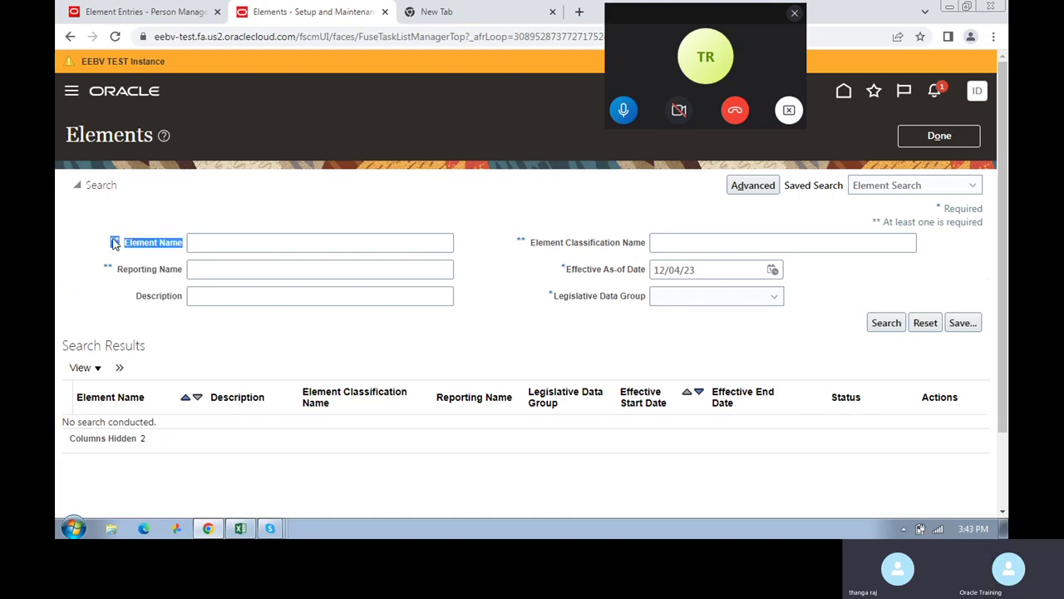
left_click(223, 242)
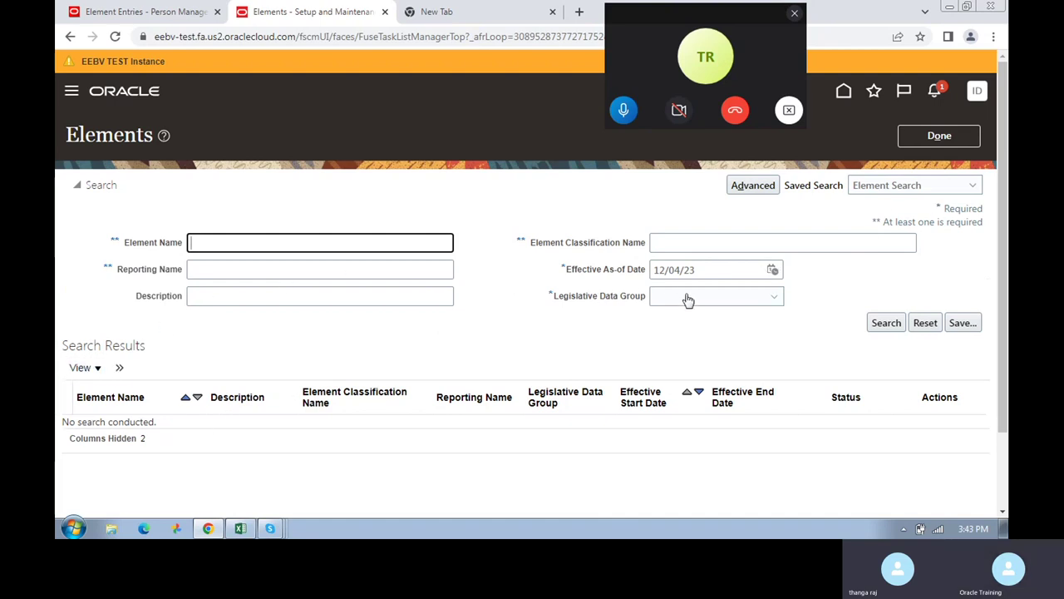
scroll(689, 324, "down", 1)
scroll(688, 324, "up", 1)
left_click(79, 367)
left_click(948, 140)
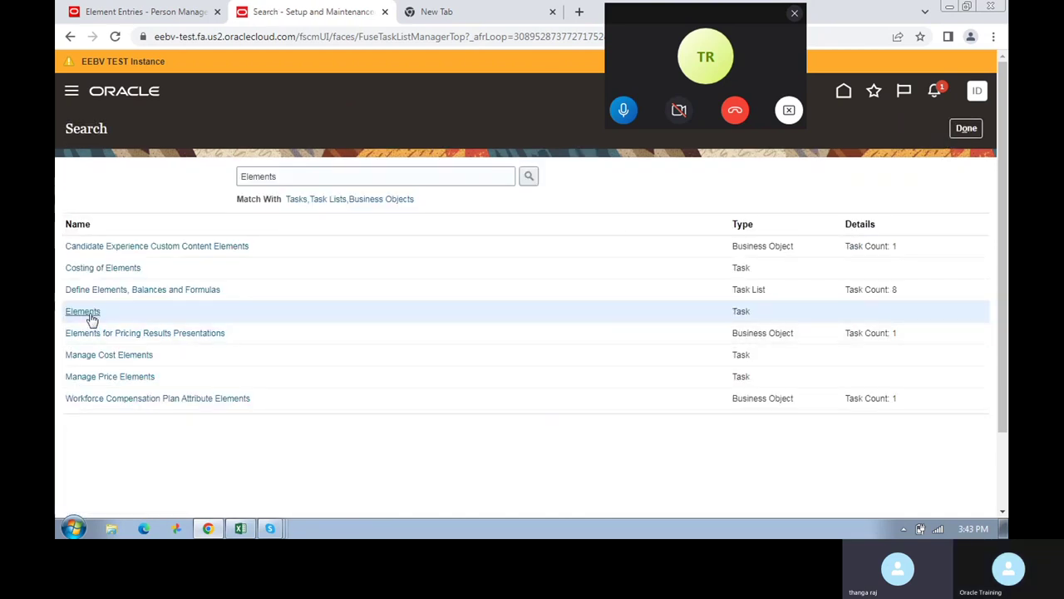
- Reopen the Elements task and start creating an element with US Legislative Data Group as its legislative data group
left_click(83, 311)
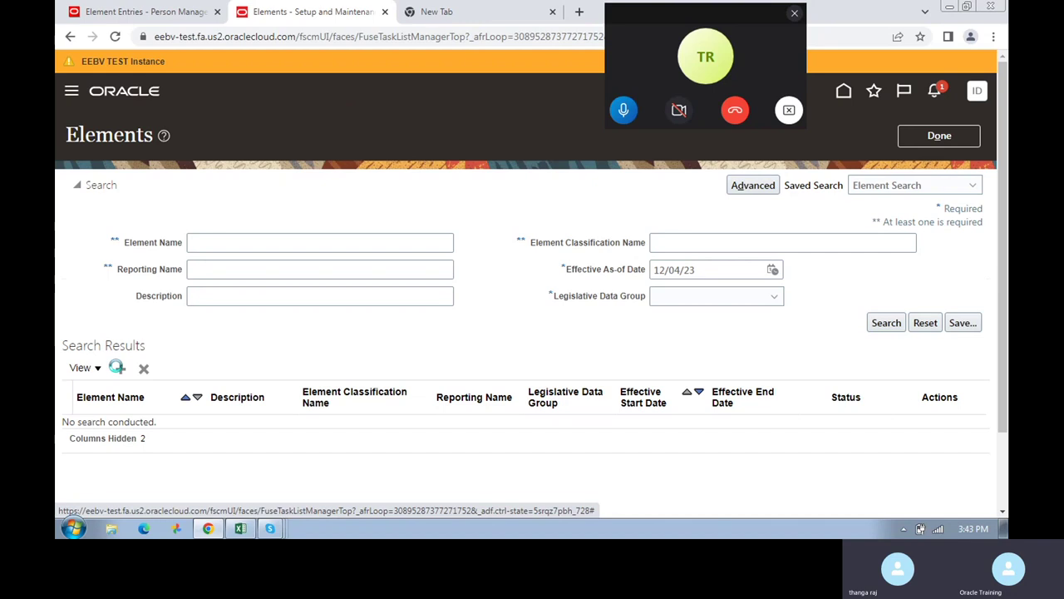
left_click(116, 367)
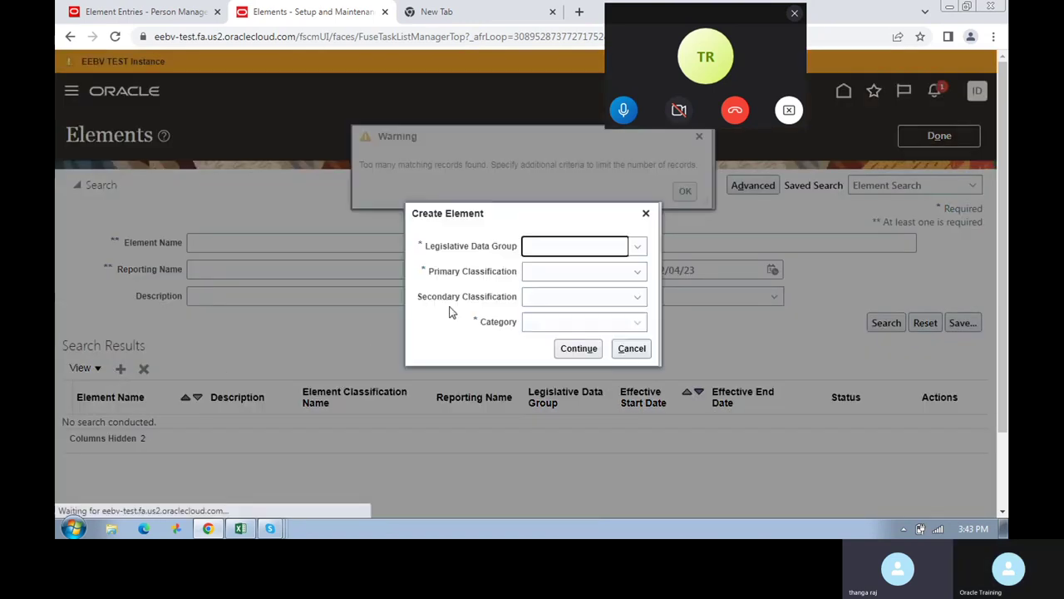
left_click(638, 247)
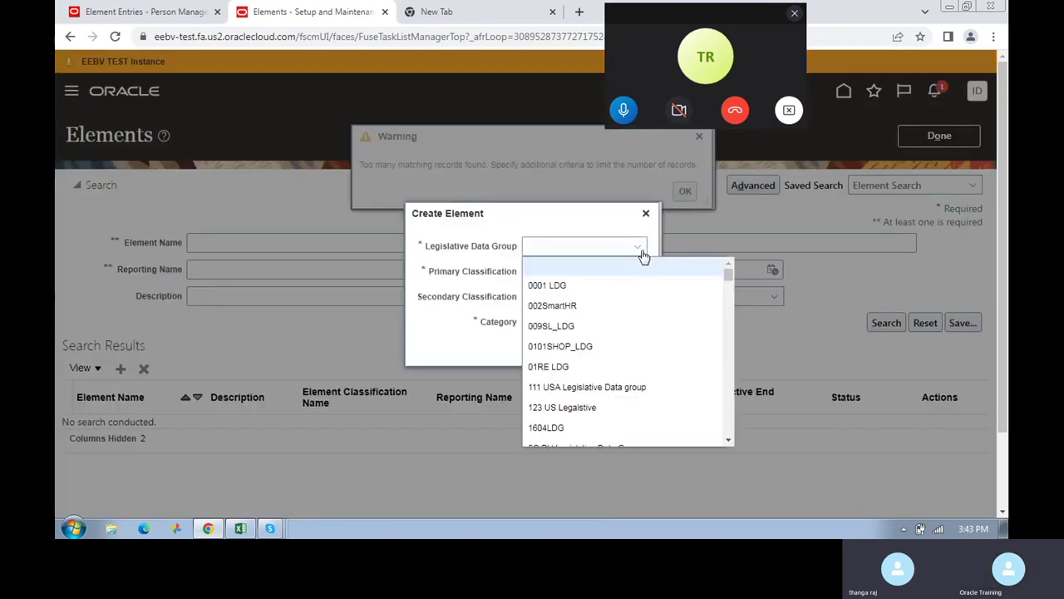
key("Up")
key("Up")
key("Up")
key("Up")
key("Up")
key("Up")
key("Up")
key("Up")
key("Up")
key("Up")
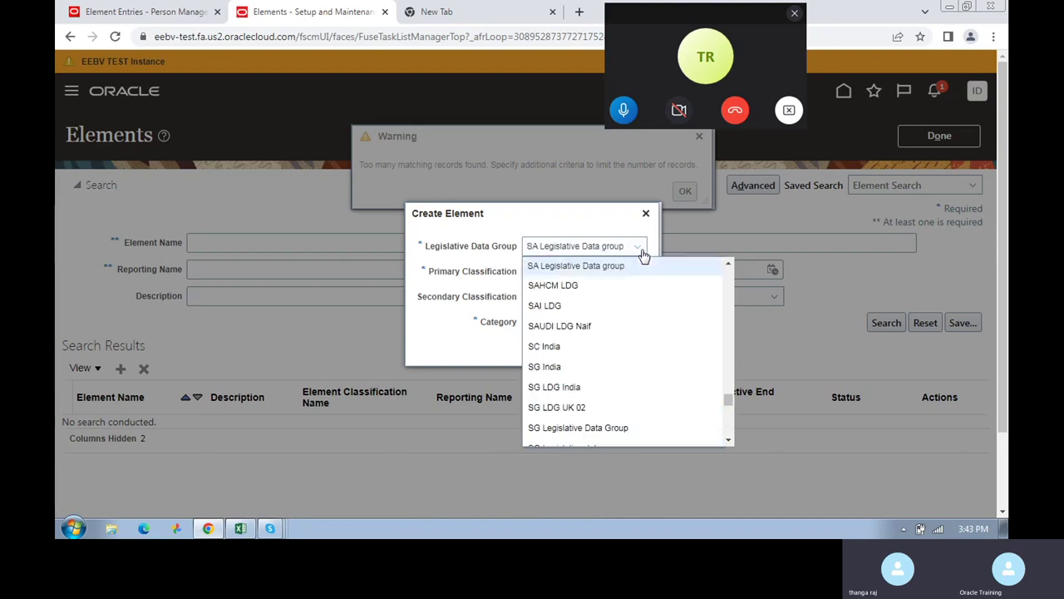
left_click(729, 441)
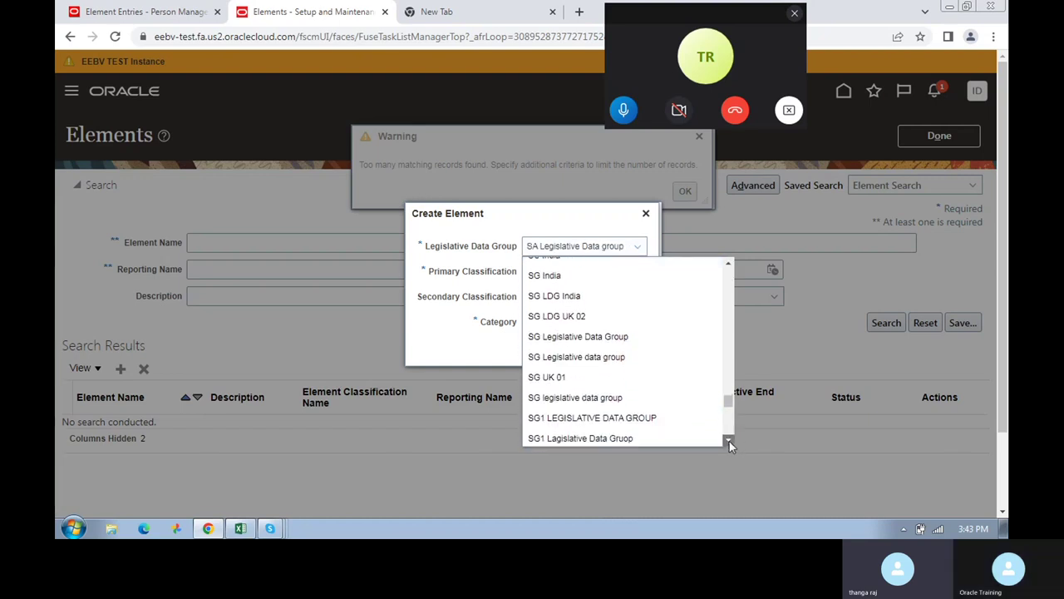
scroll(729, 440, "down", 3)
left_click_drag(729, 441, 729, 441)
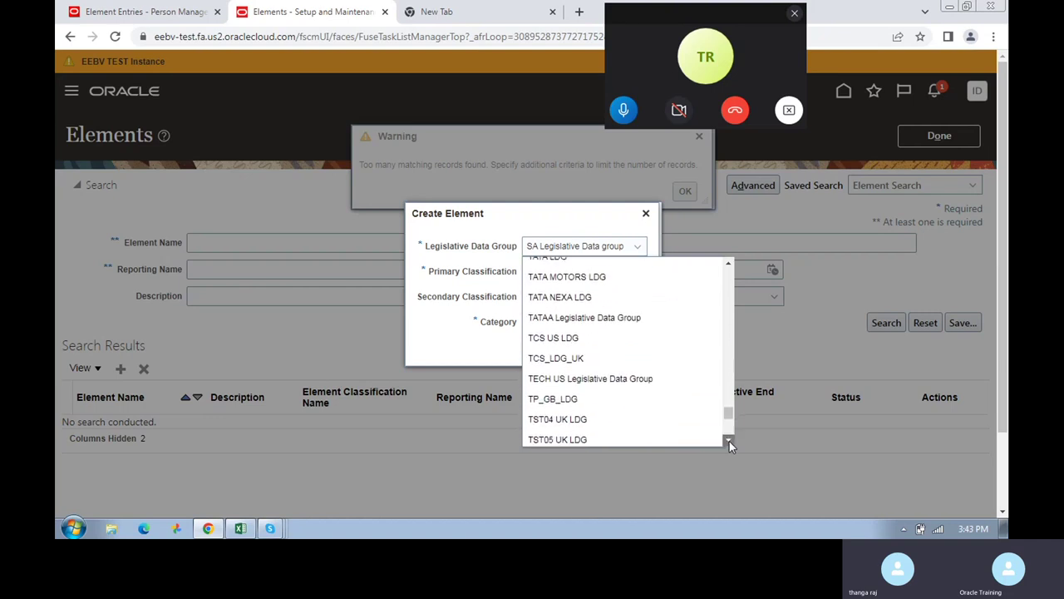
scroll(675, 407, "down", 5)
scroll(675, 407, "down", 2)
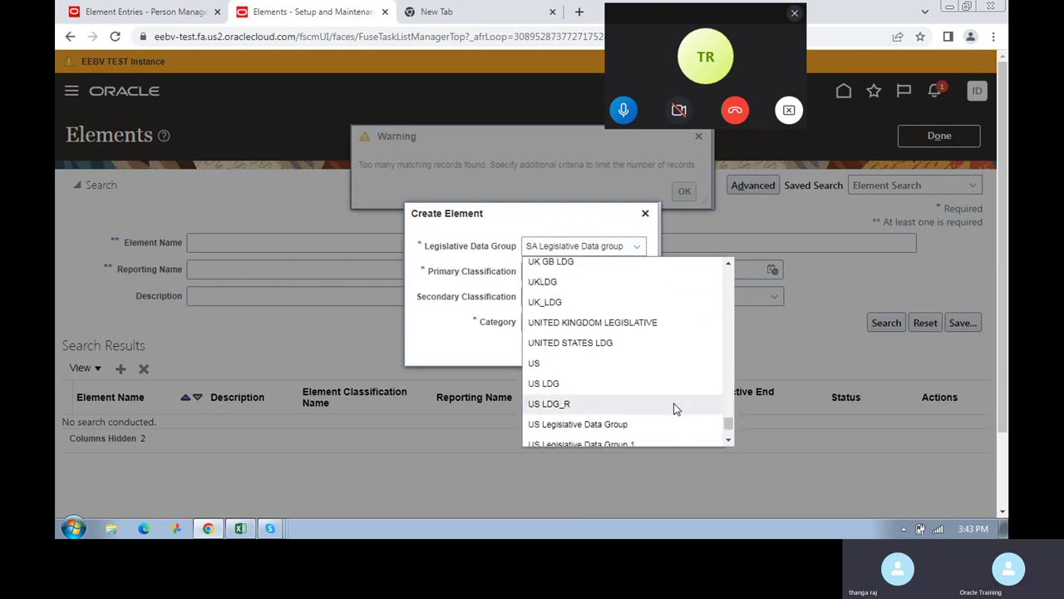
scroll(675, 408, "down", 2)
left_click(636, 357)
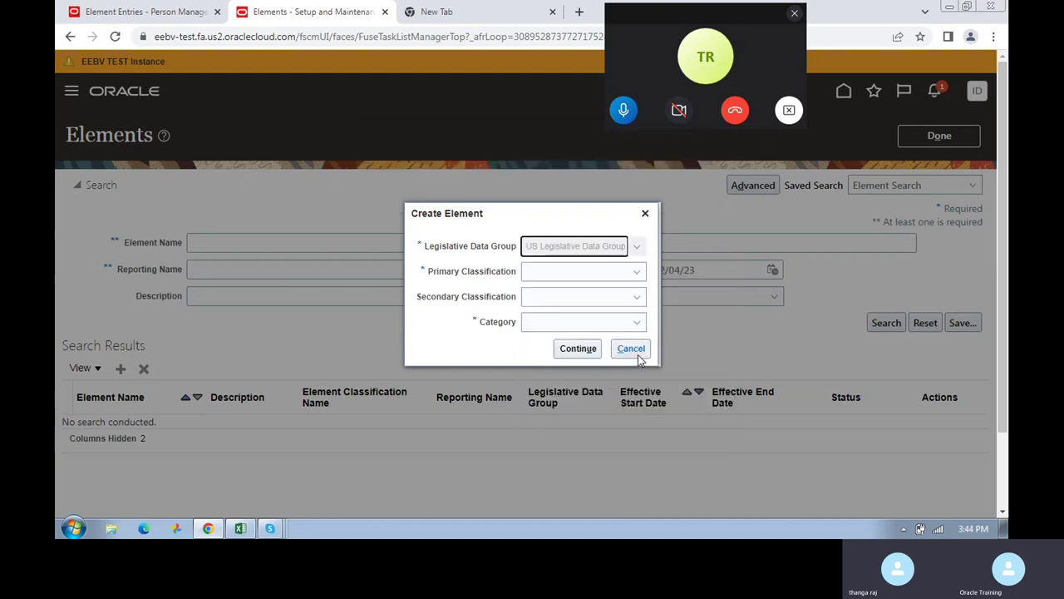
- Set the new element's primary classification to Standard Earnings
left_click(624, 302)
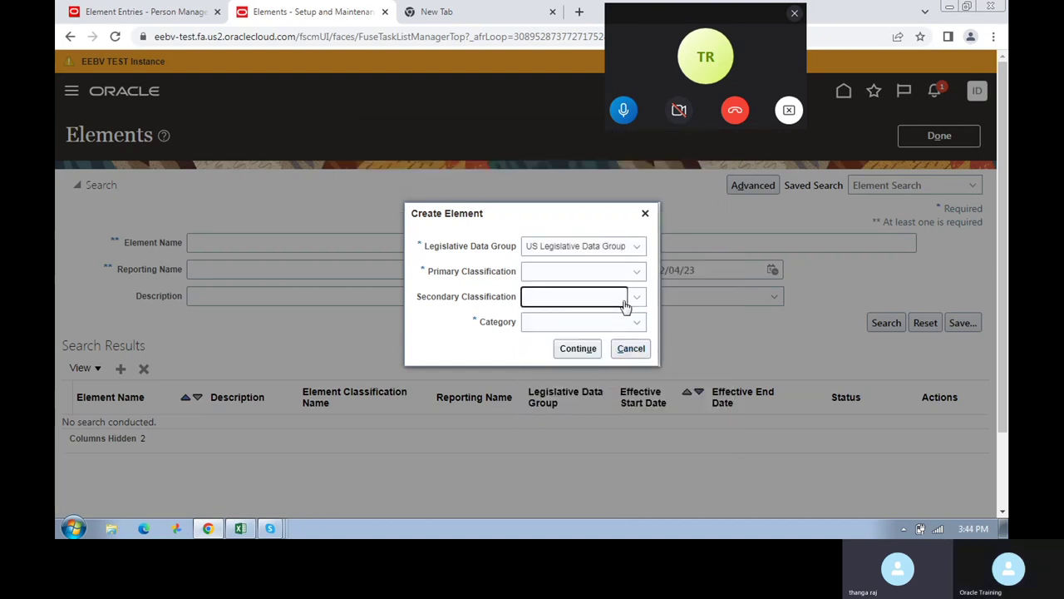
left_click(636, 274)
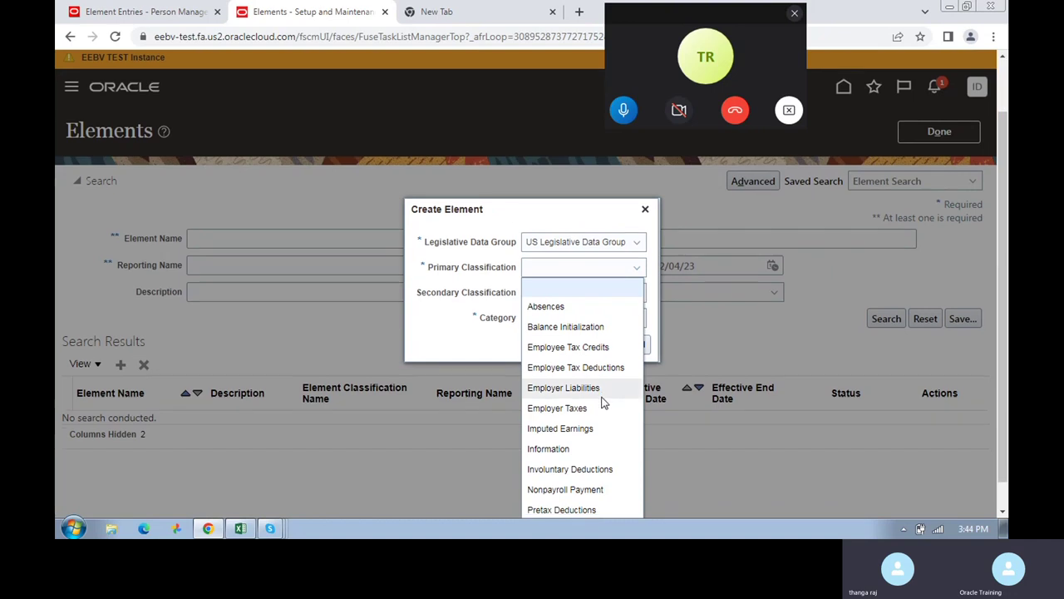
scroll(604, 401, "down", 1)
left_click(561, 441)
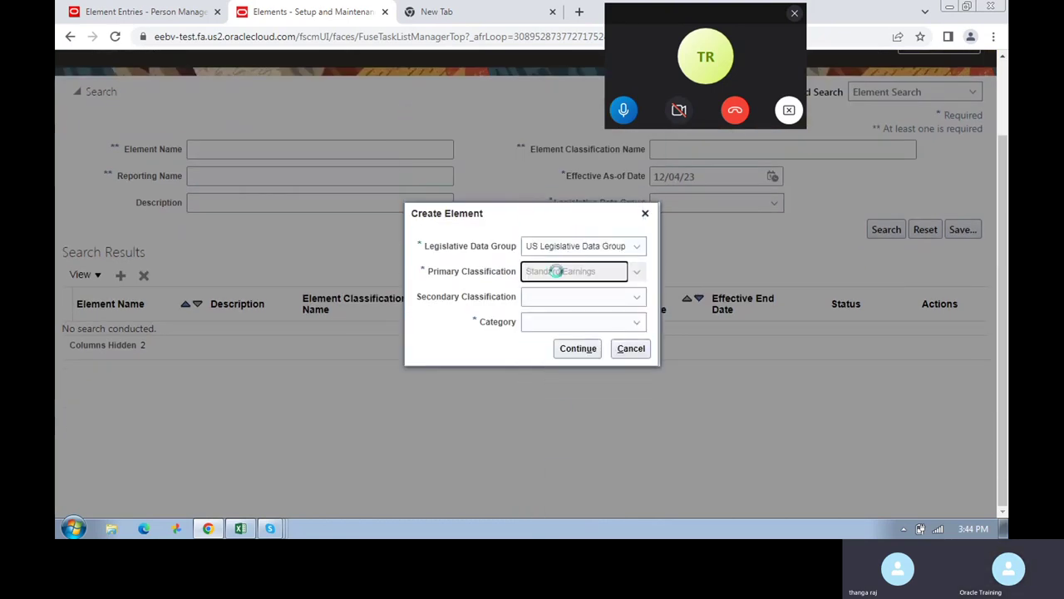
- Set the new element's category to Standard and continue to its basic information page
left_click(601, 324)
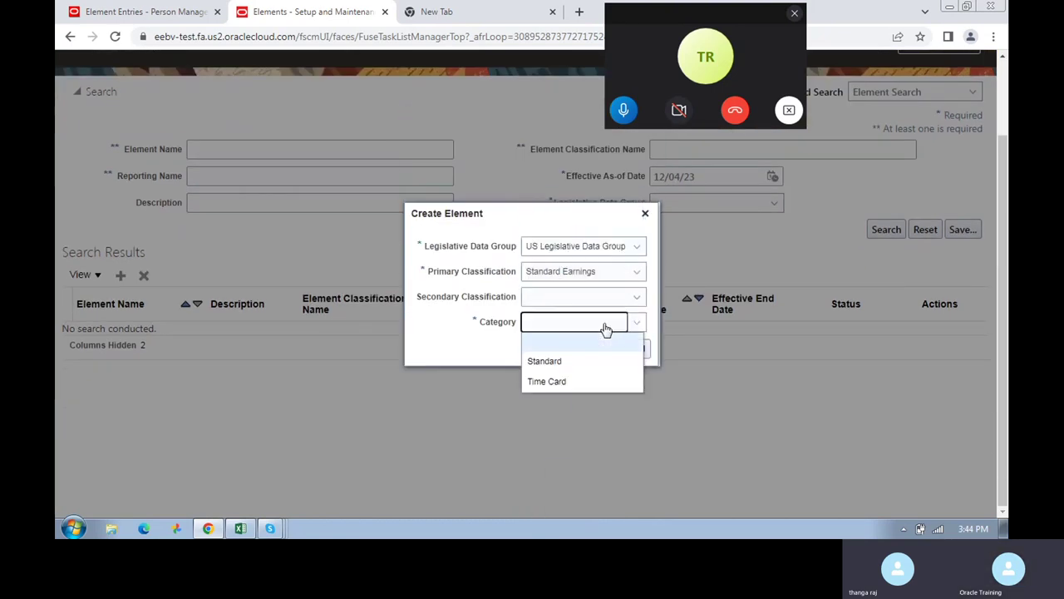
left_click(458, 356)
left_click(574, 357)
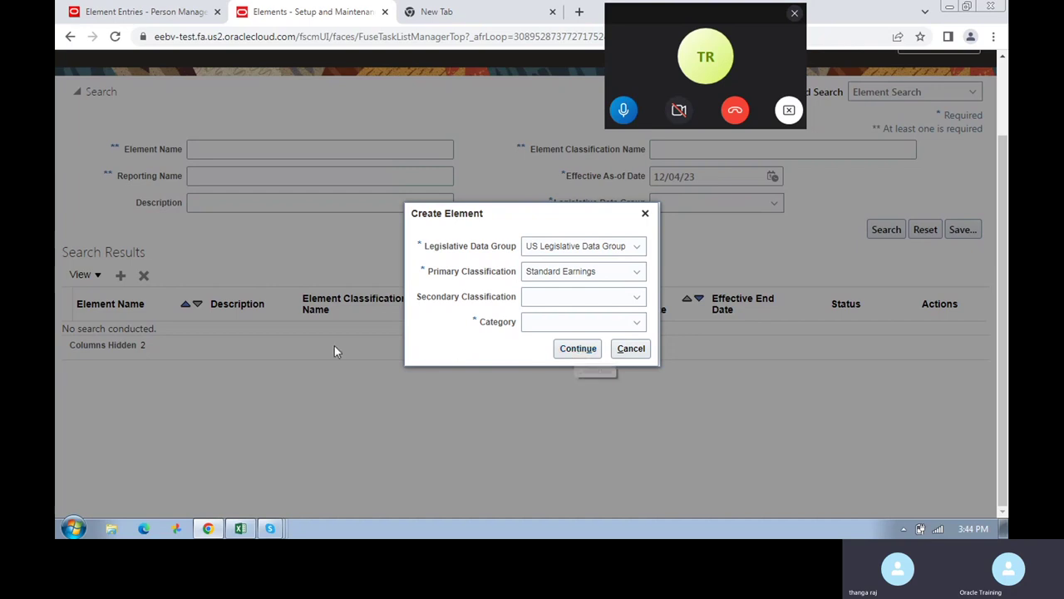
left_click(571, 353)
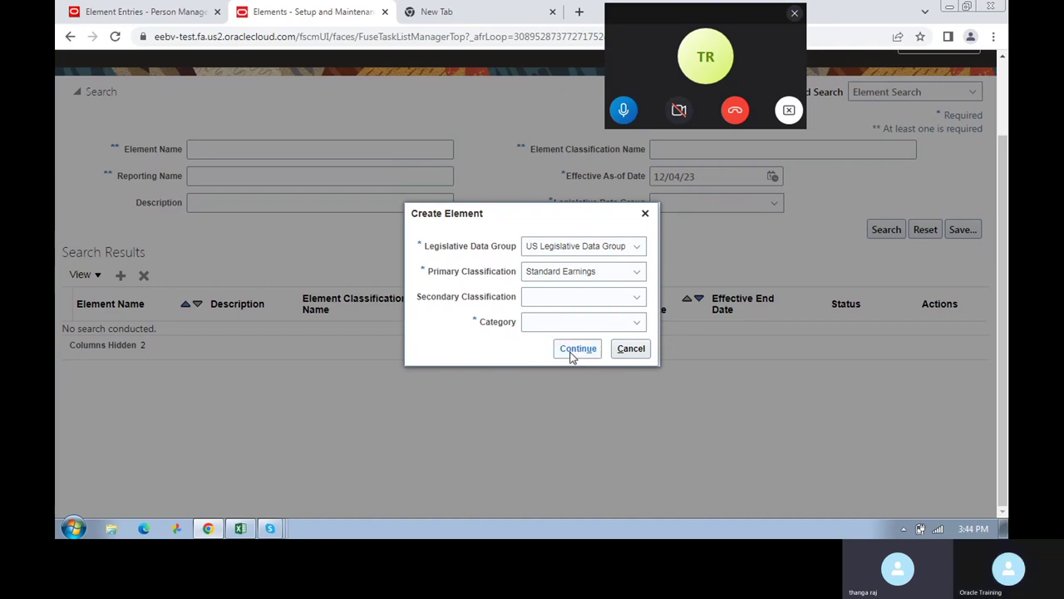
left_click(637, 322)
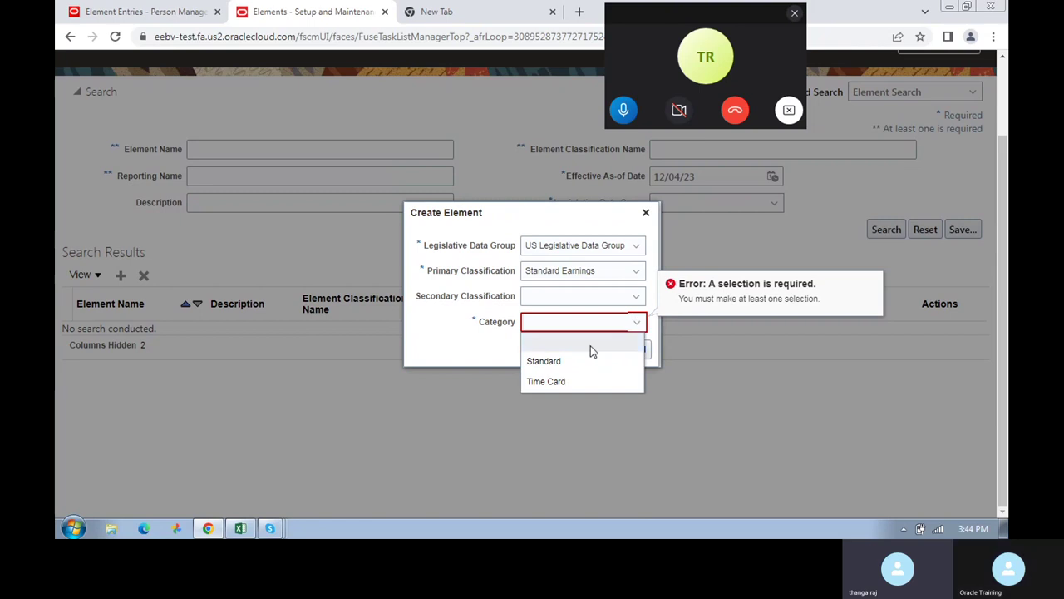
left_click(550, 361)
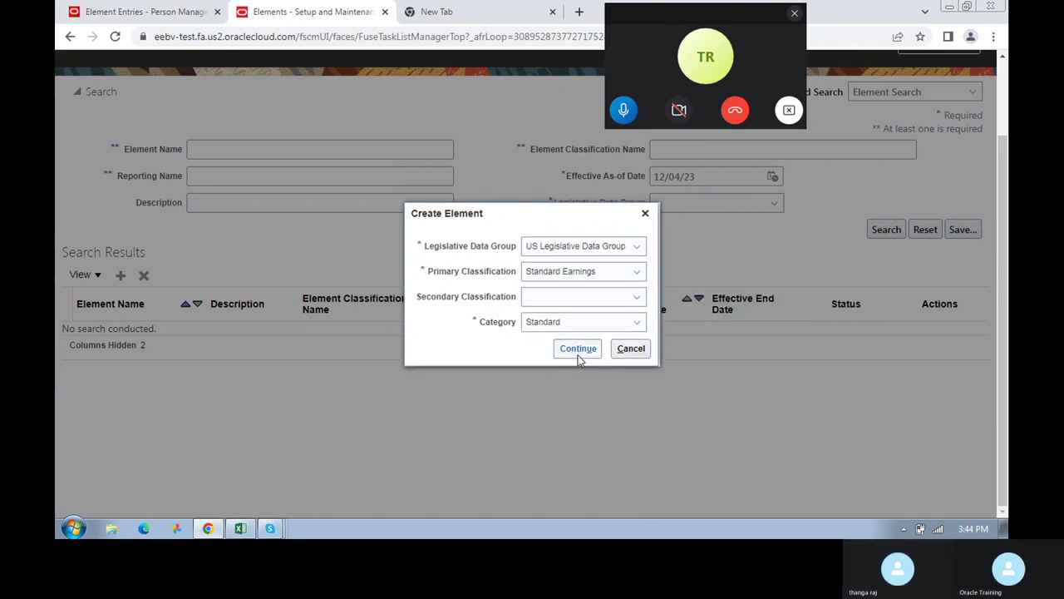
left_click(578, 350)
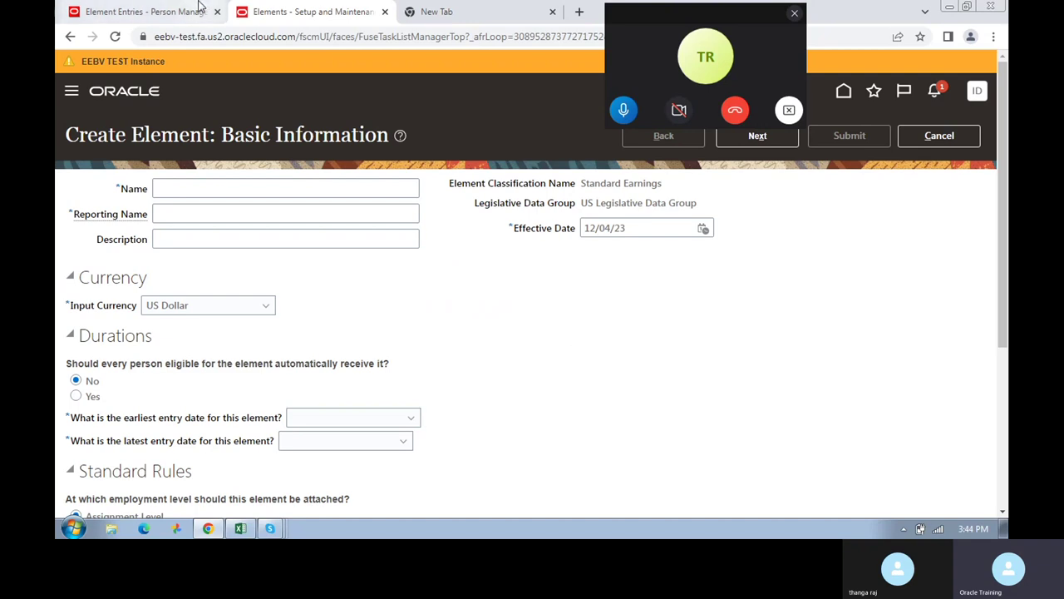
- Name the new element "Basic Ramraj Earnings"
left_click(145, 12)
left_click(301, 8)
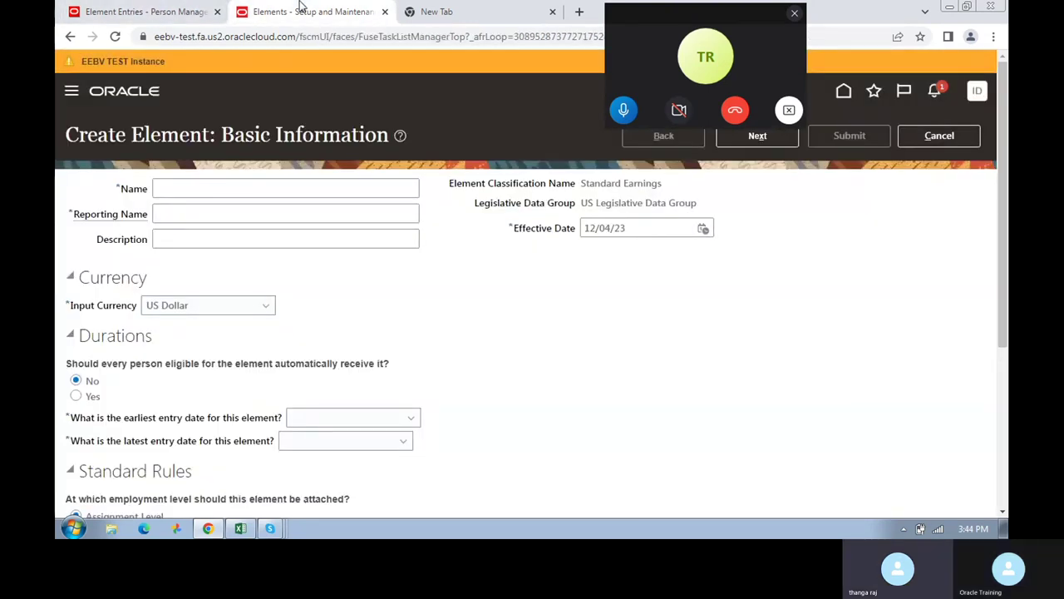
left_click(194, 191)
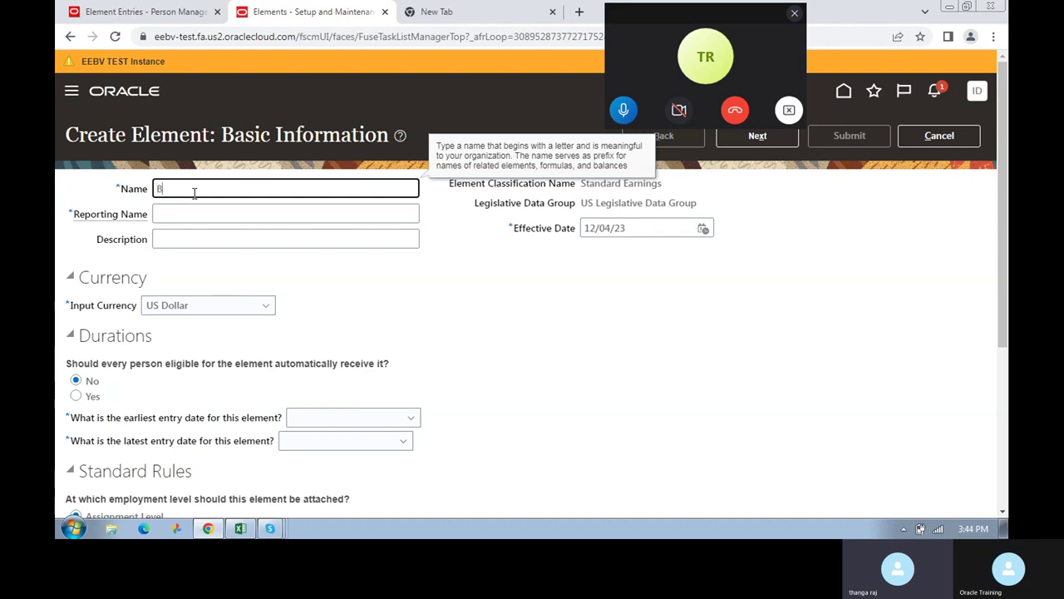
type("Basic ")
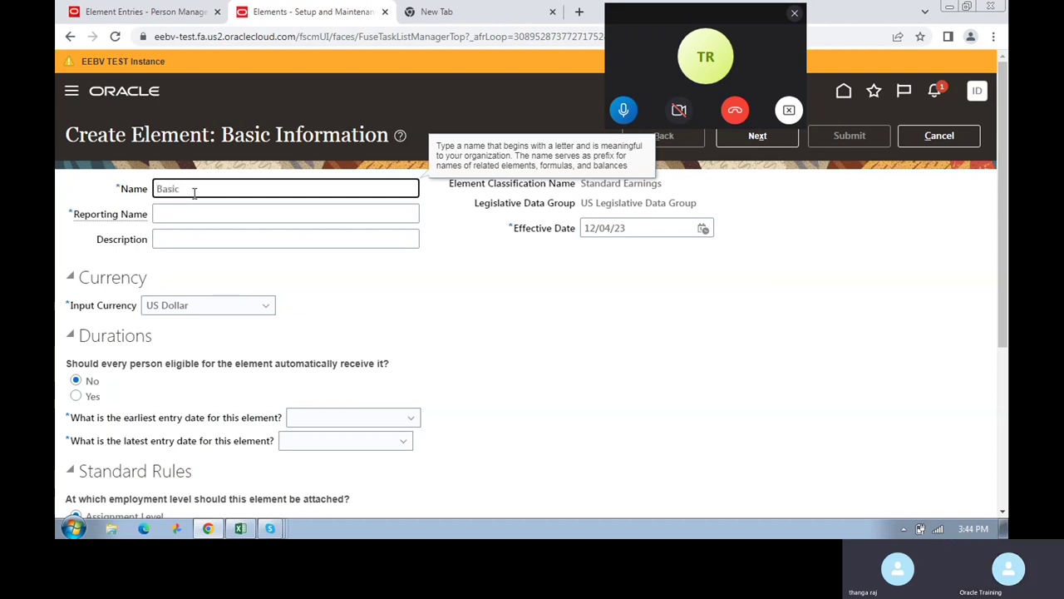
type("Ramraj Earning")
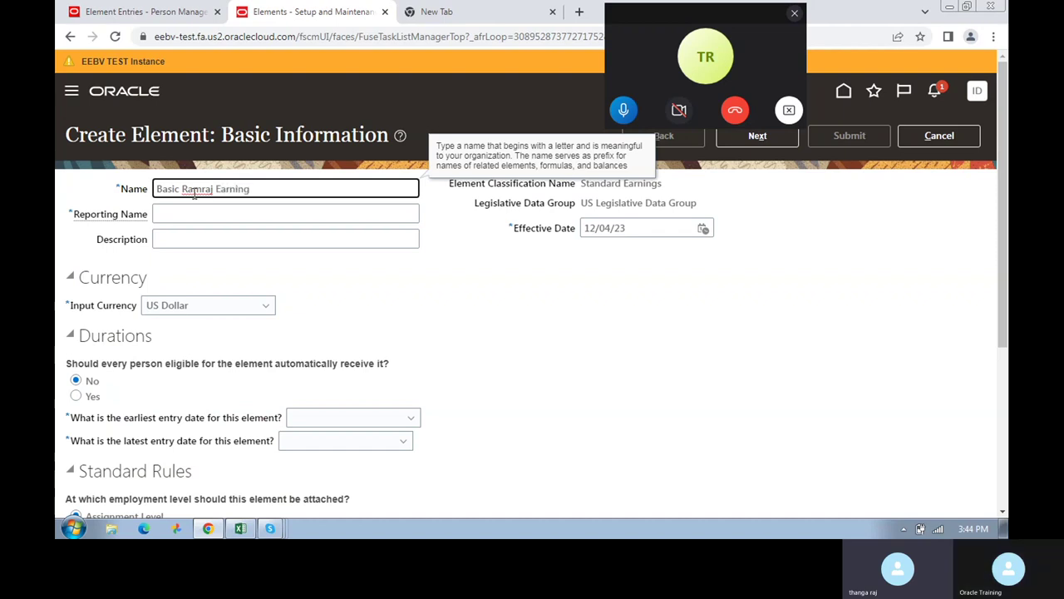
type("s")
key("Tab")
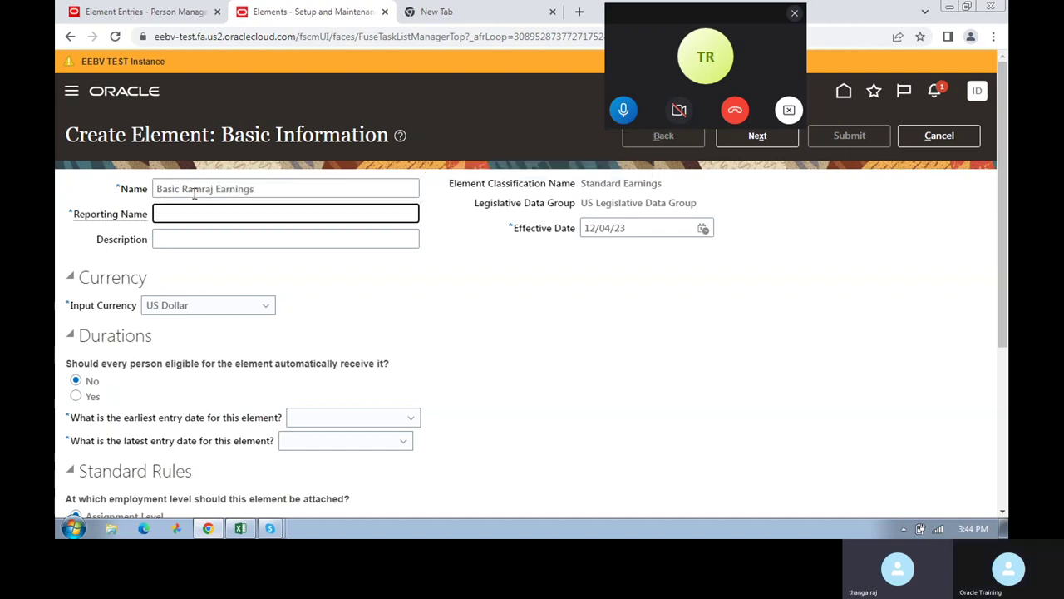
key("Tab")
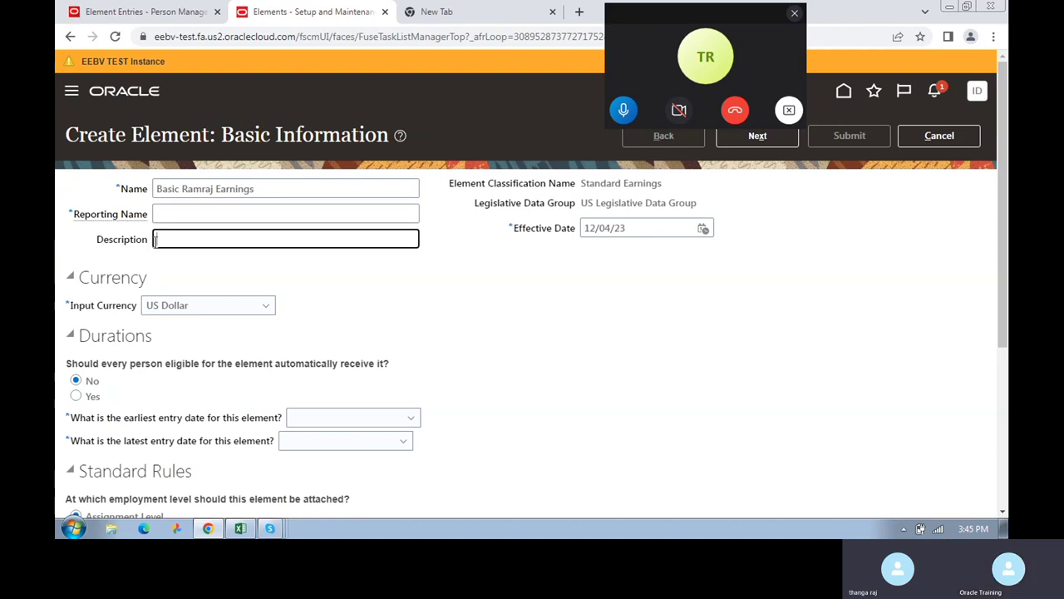
left_click(242, 212)
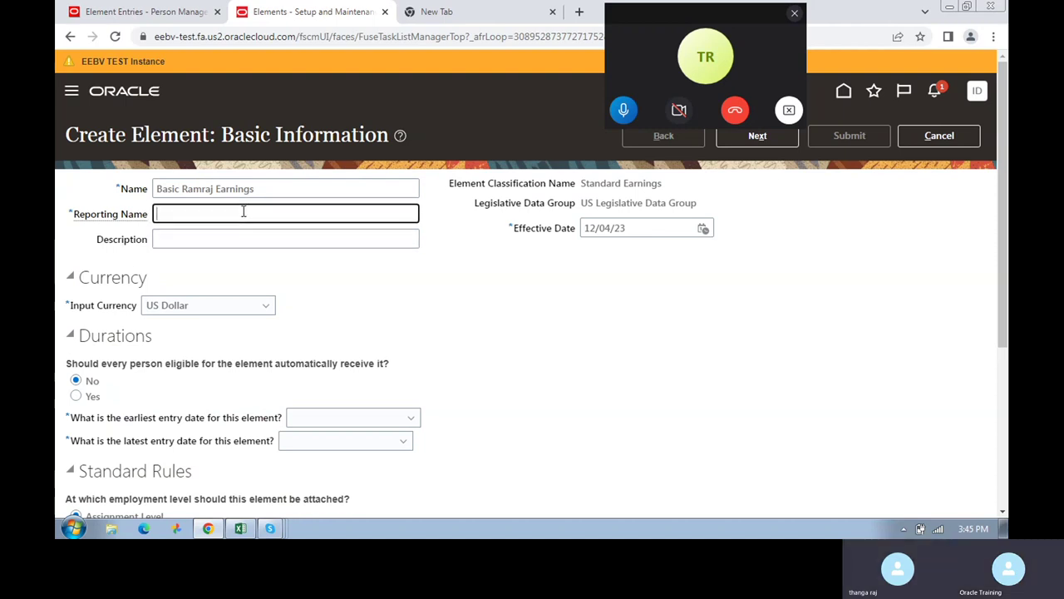
left_click_drag(254, 191, 137, 191)
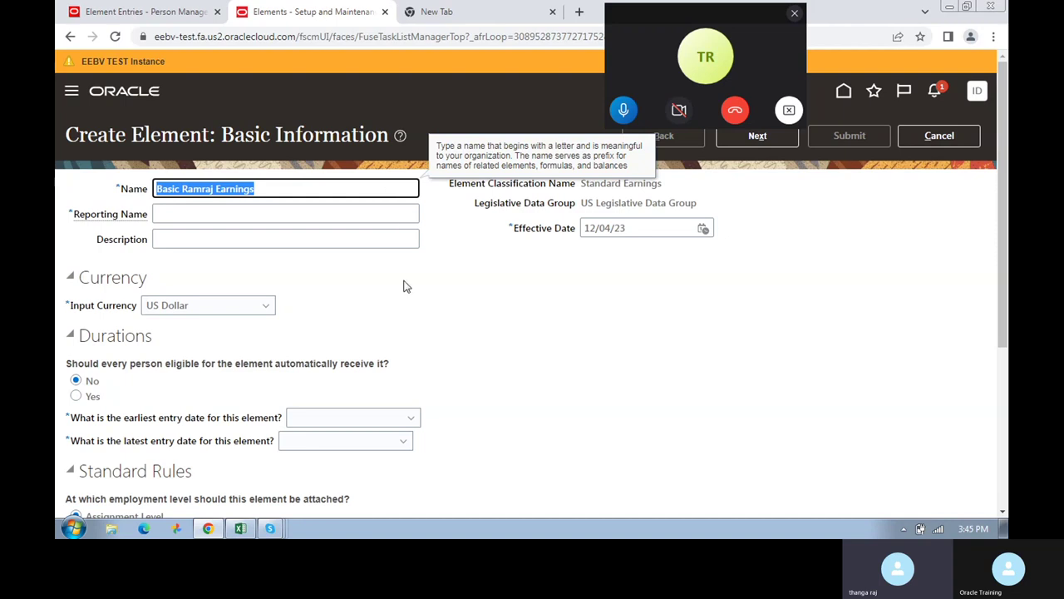
left_click(406, 286)
- Look at the input currency choices for the element without changing the selection
left_click(272, 308)
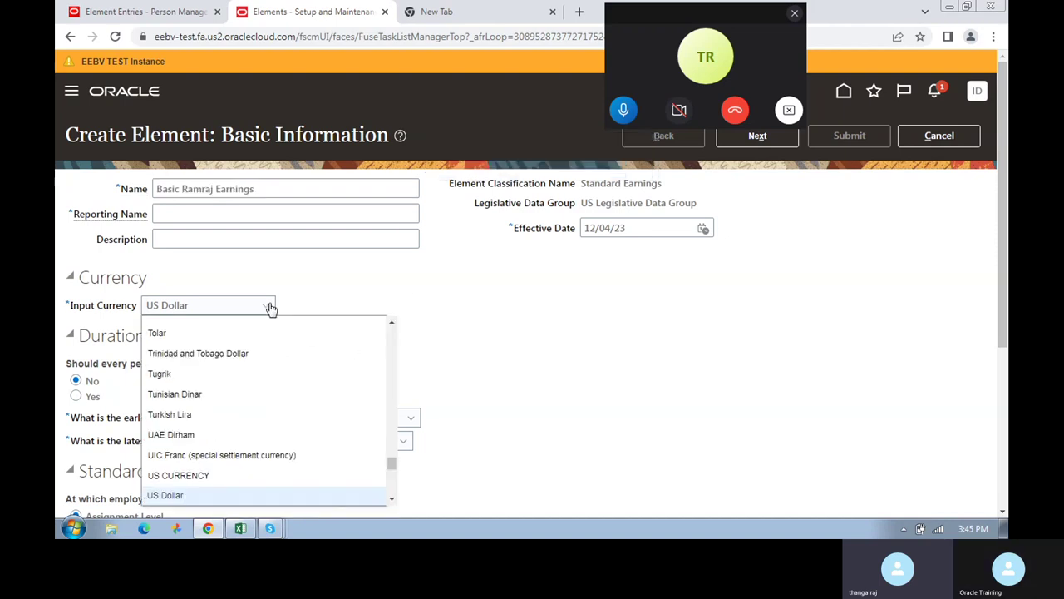
left_click(272, 308)
scroll(278, 413, "down", 1)
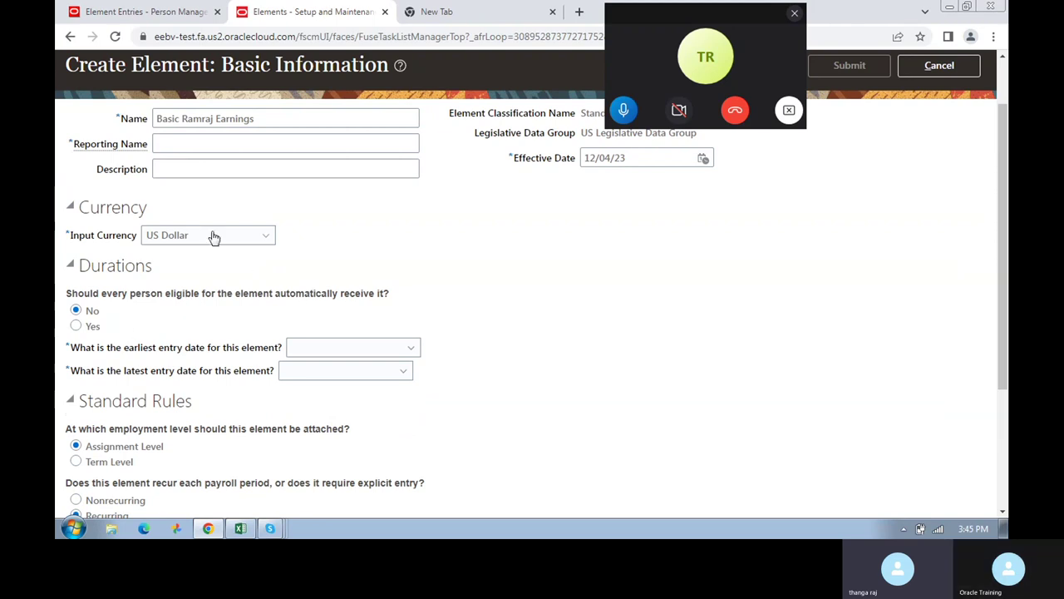
left_click(259, 236)
left_click(260, 236)
- Set the element's earliest entry date to First Standard Earning Date and its latest entry date to Last Standard Earning Date
scroll(372, 345, "down", 1)
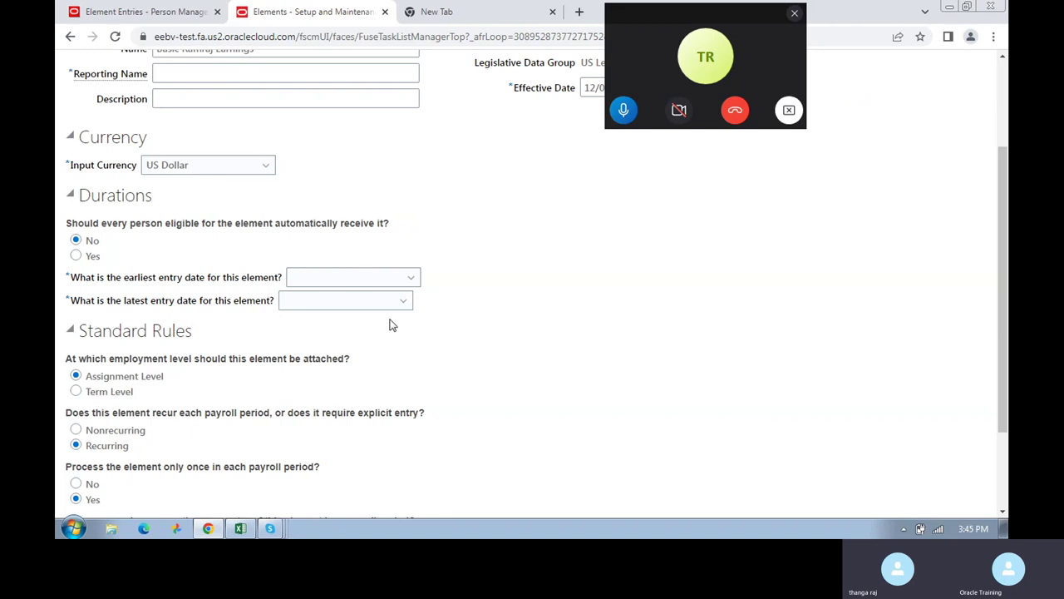
left_click(409, 279)
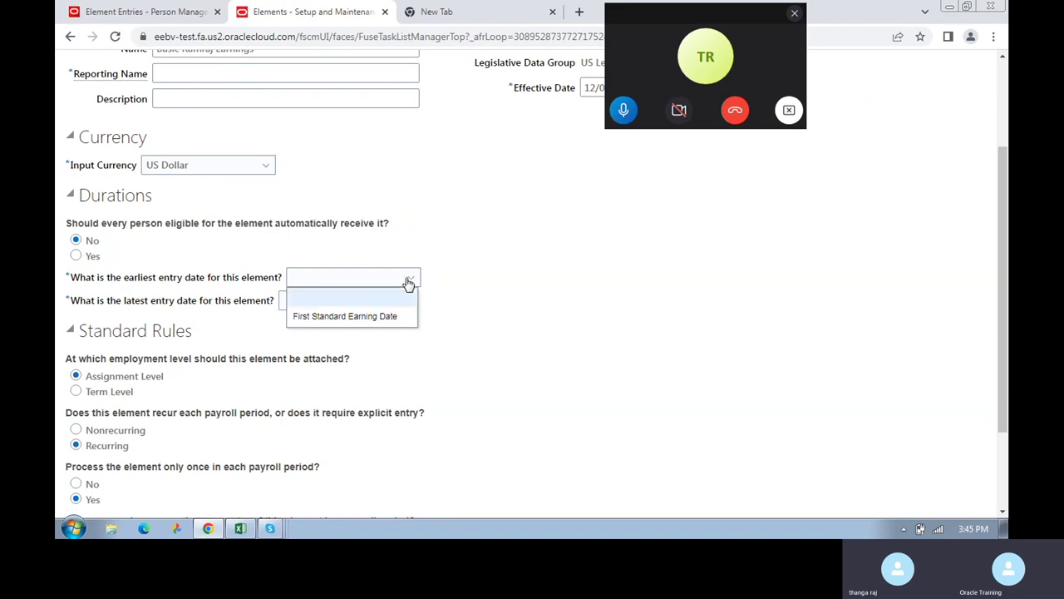
left_click(356, 316)
left_click(405, 302)
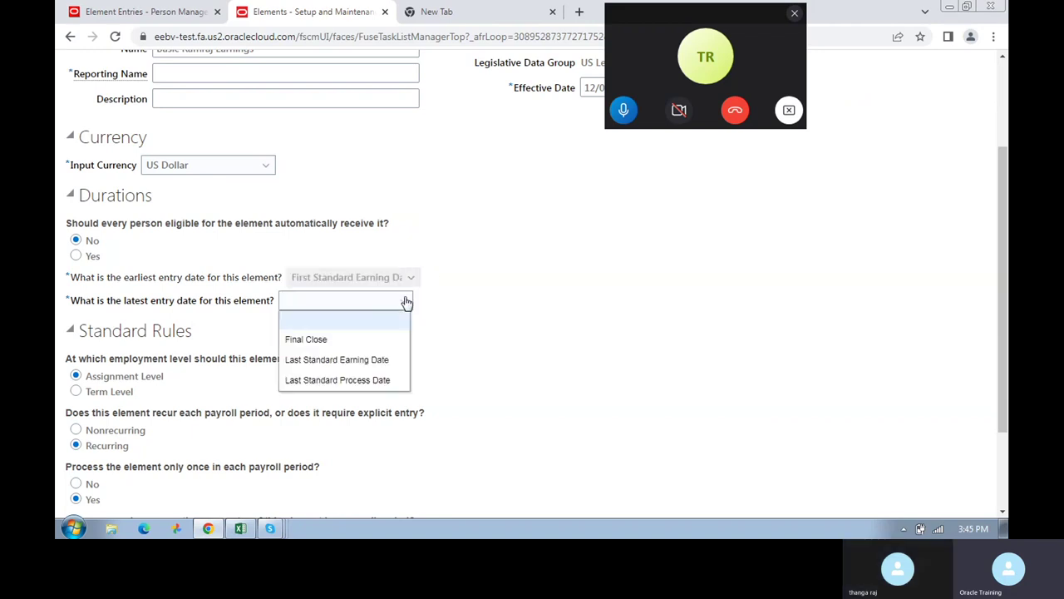
left_click(330, 366)
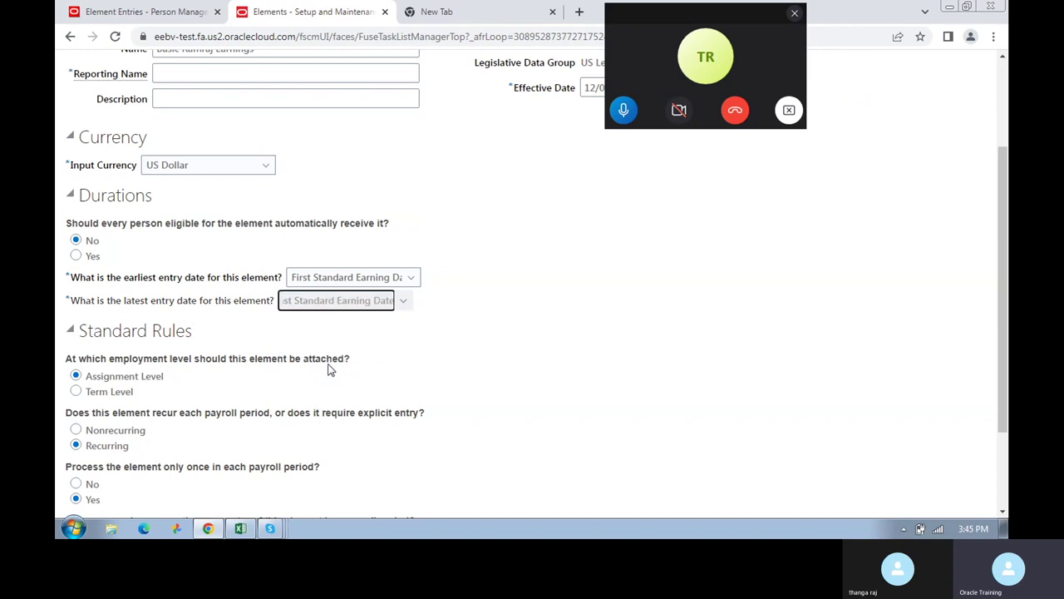
- Copy the element name "Basic Ramraj Earnings" into the reporting name and continue to the additional details page
scroll(374, 411, "down", 2)
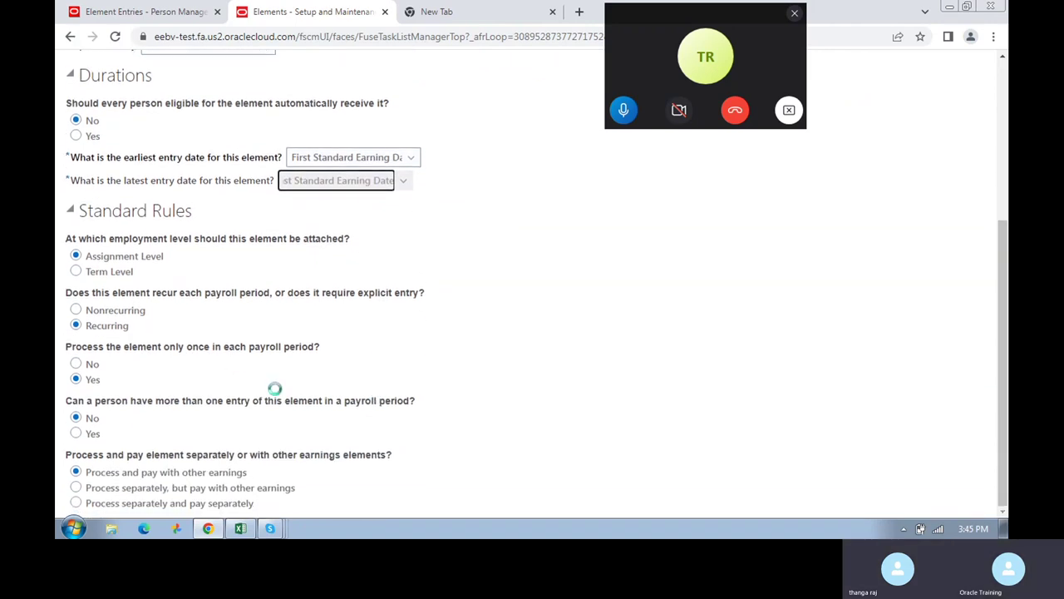
scroll(279, 426, "down", 2)
scroll(280, 428, "down", 1)
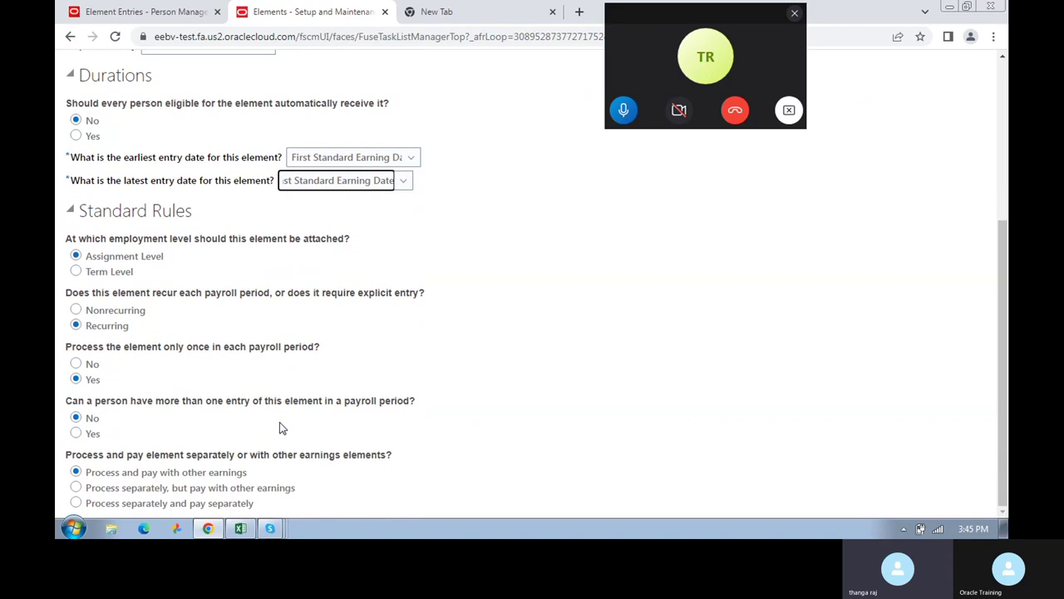
scroll(279, 427, "up", 5)
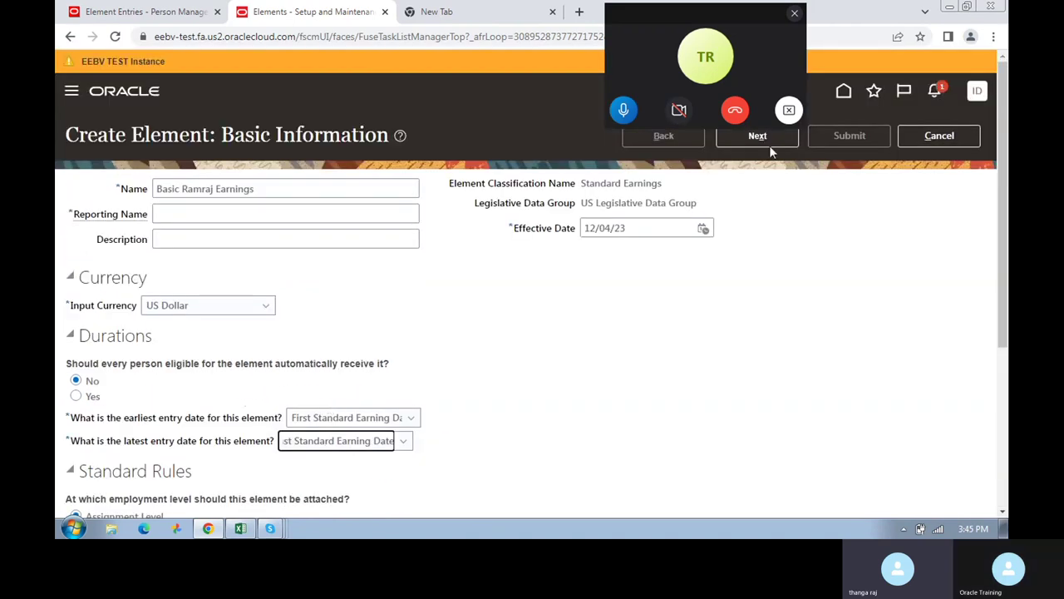
left_click(757, 137)
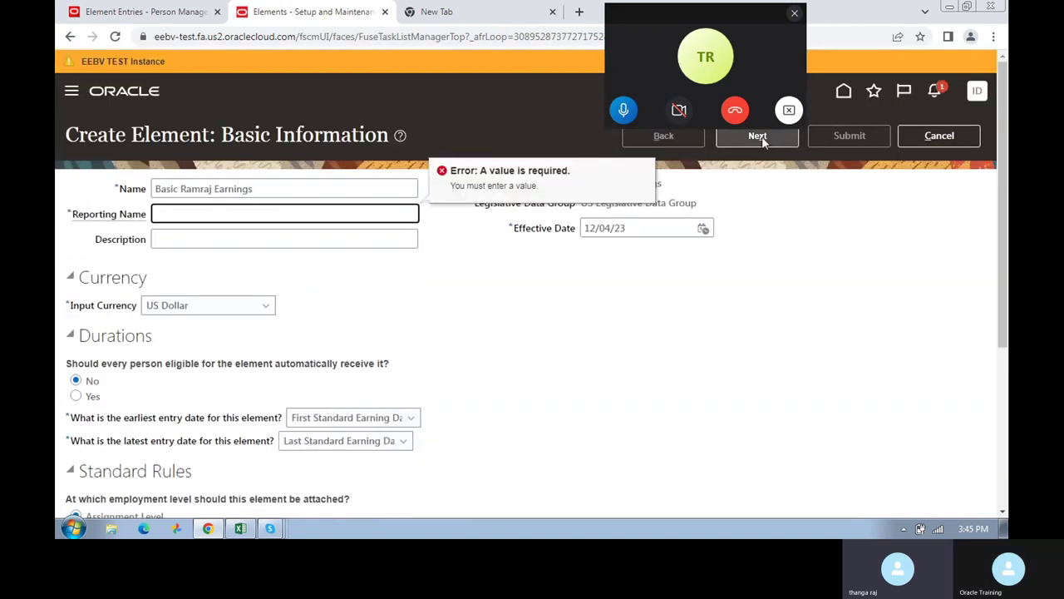
triple_click(269, 189)
key("ctrl+c")
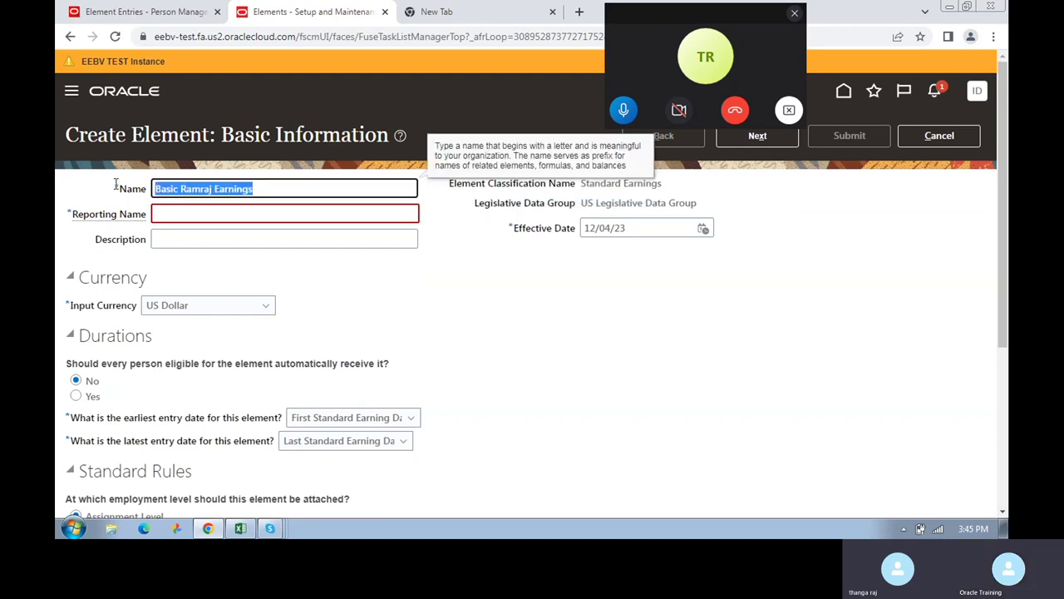
left_click(197, 214)
key("ctrl+v")
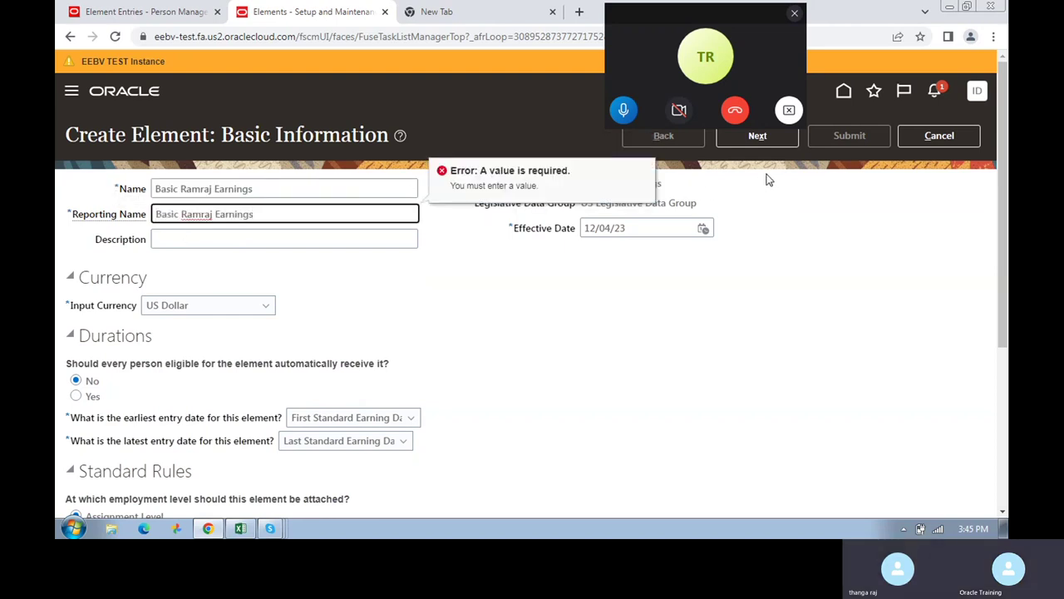
left_click(753, 138)
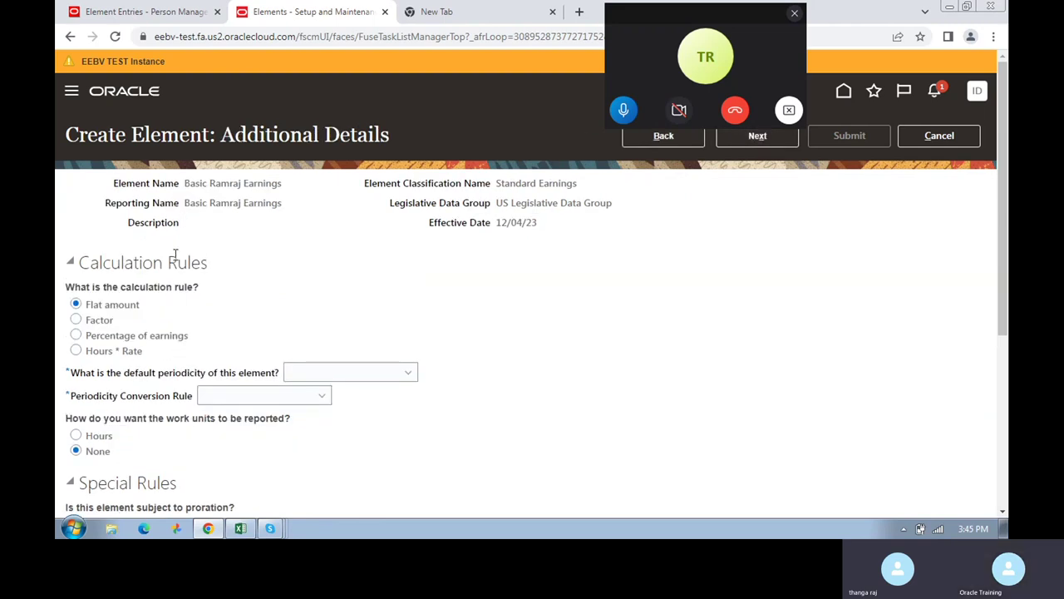
- Switch the element's calculation rule to Percentage of earnings and back to Flat amount
scroll(172, 325, "down", 3)
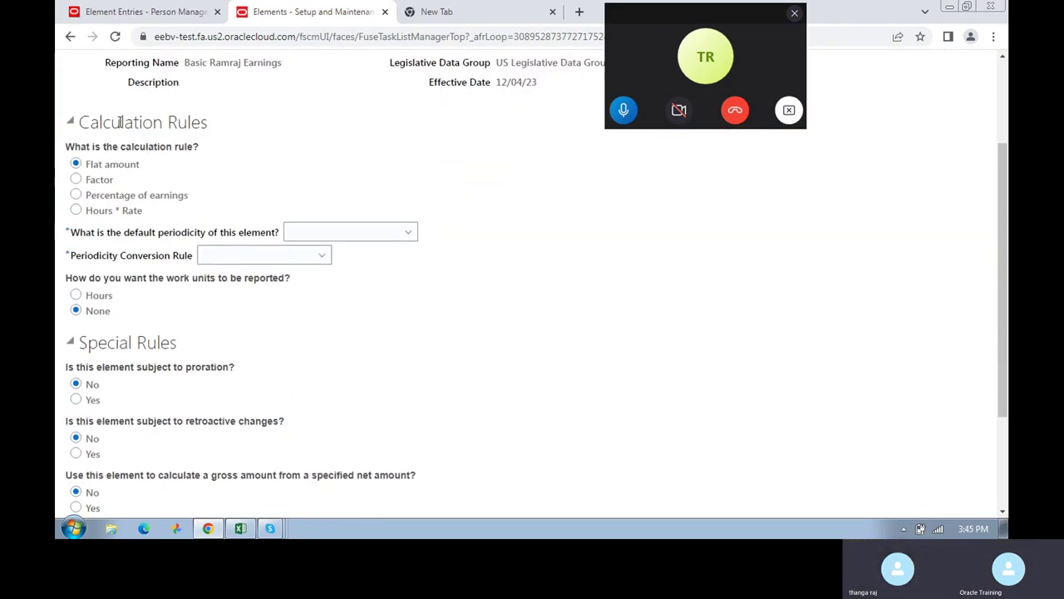
left_click_drag(121, 123, 255, 176)
scroll(290, 268, "up", 3)
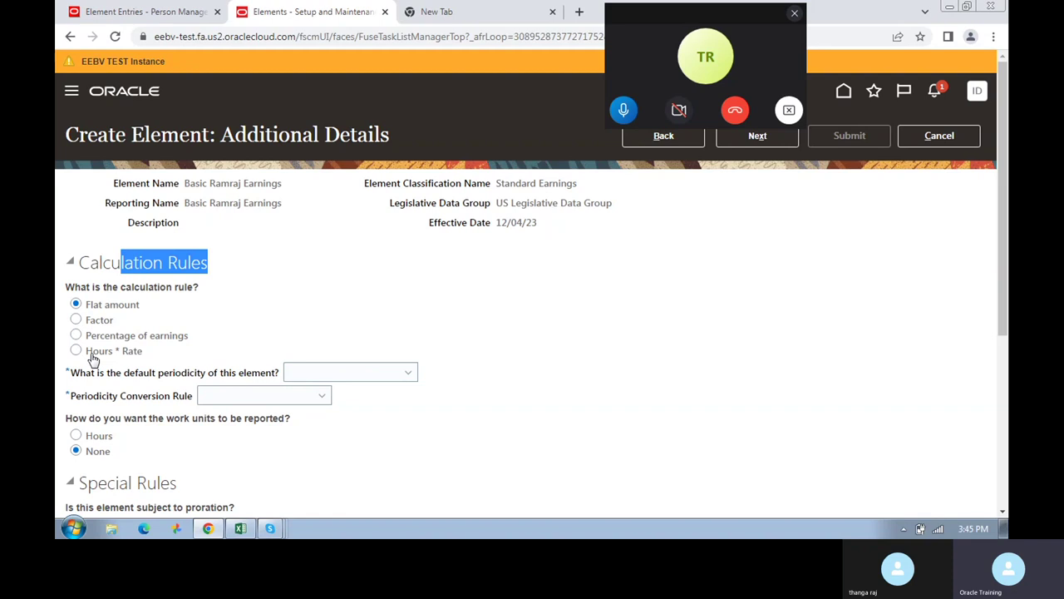
left_click(133, 336)
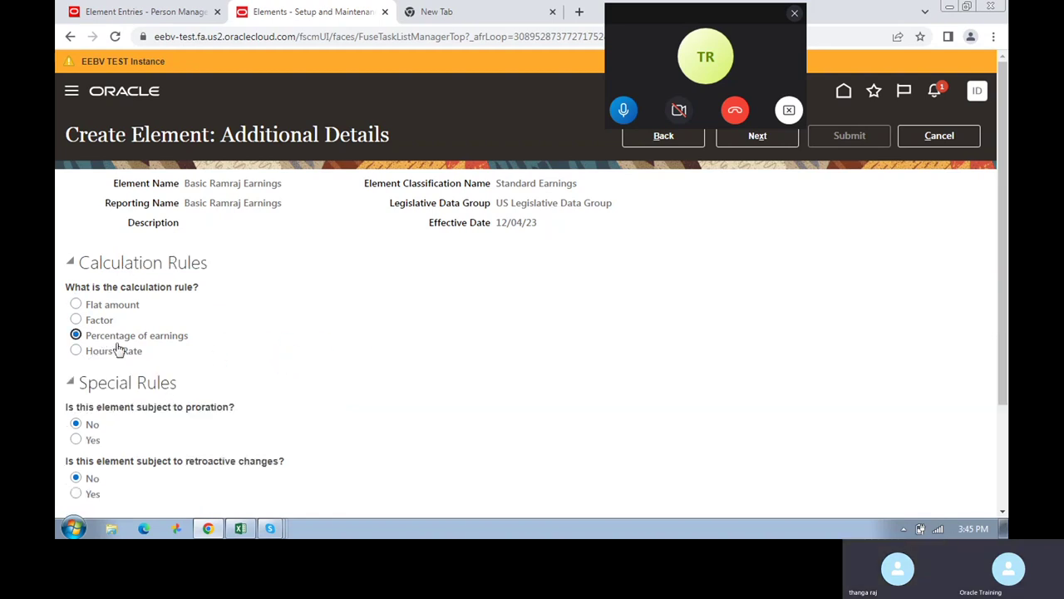
left_click(93, 306)
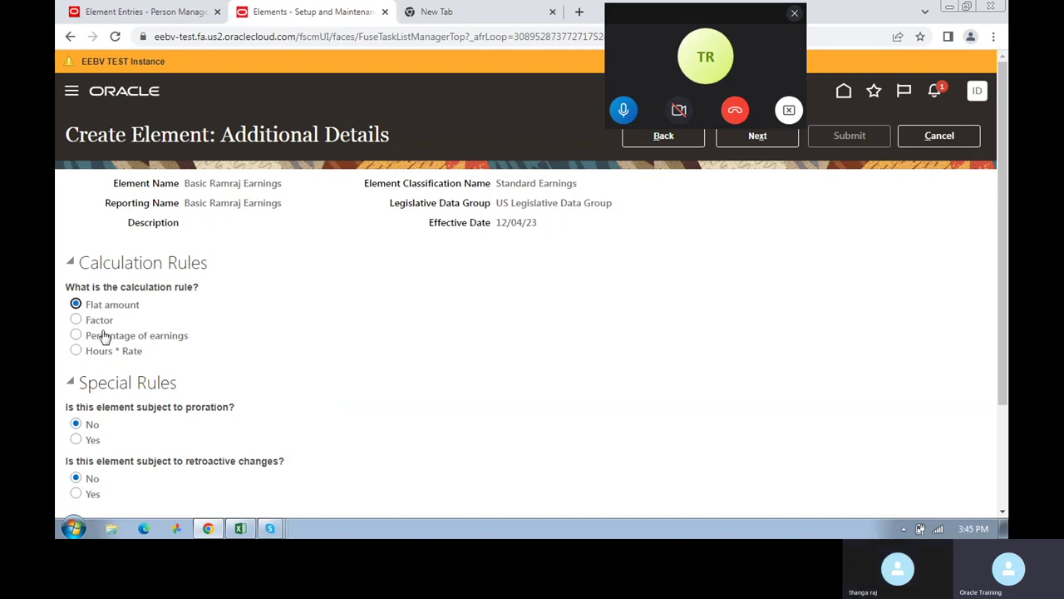
- Set the element's default periodicity to Calendar Month and its periodicity conversion rule to Standard Rate Annualized
left_click(332, 375)
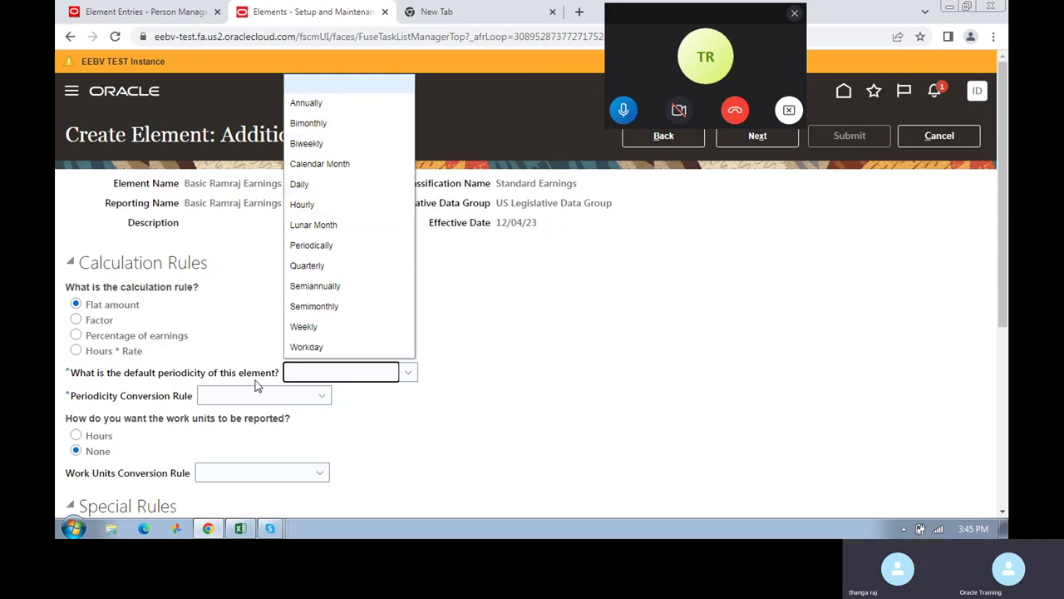
left_click(335, 166)
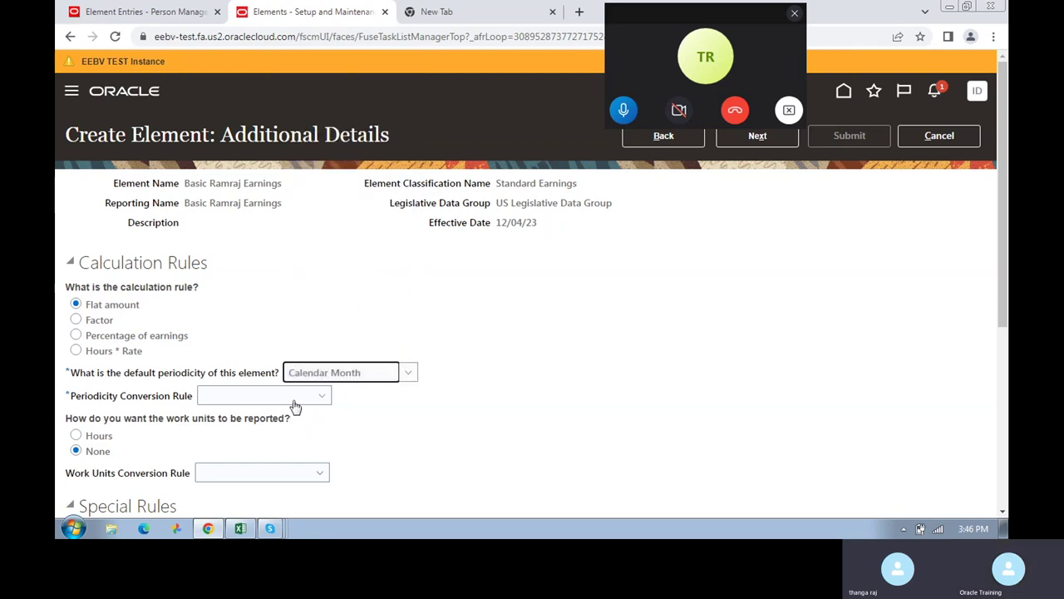
left_click(295, 404)
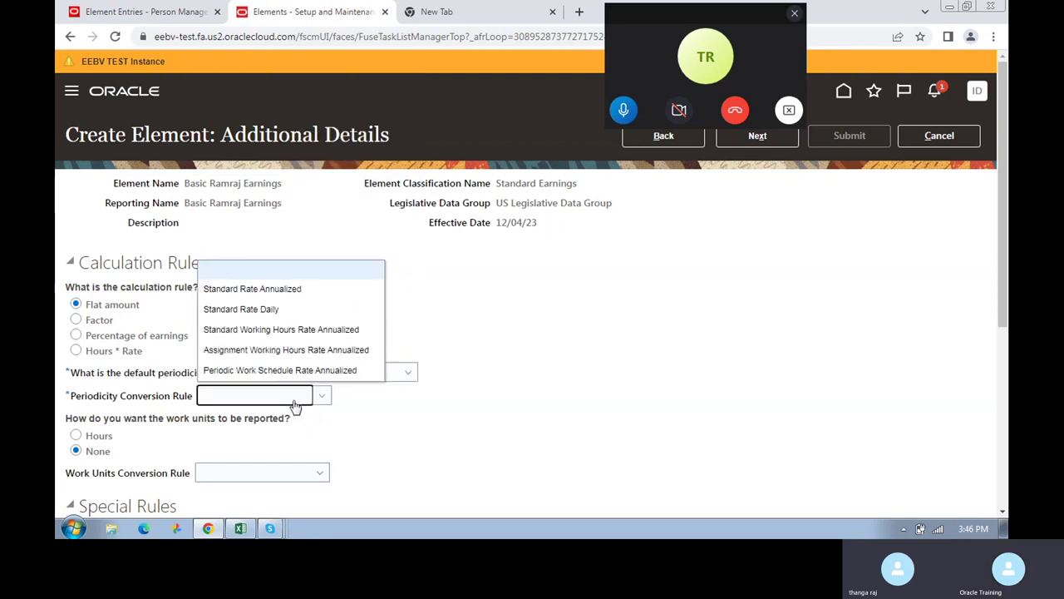
left_click(270, 291)
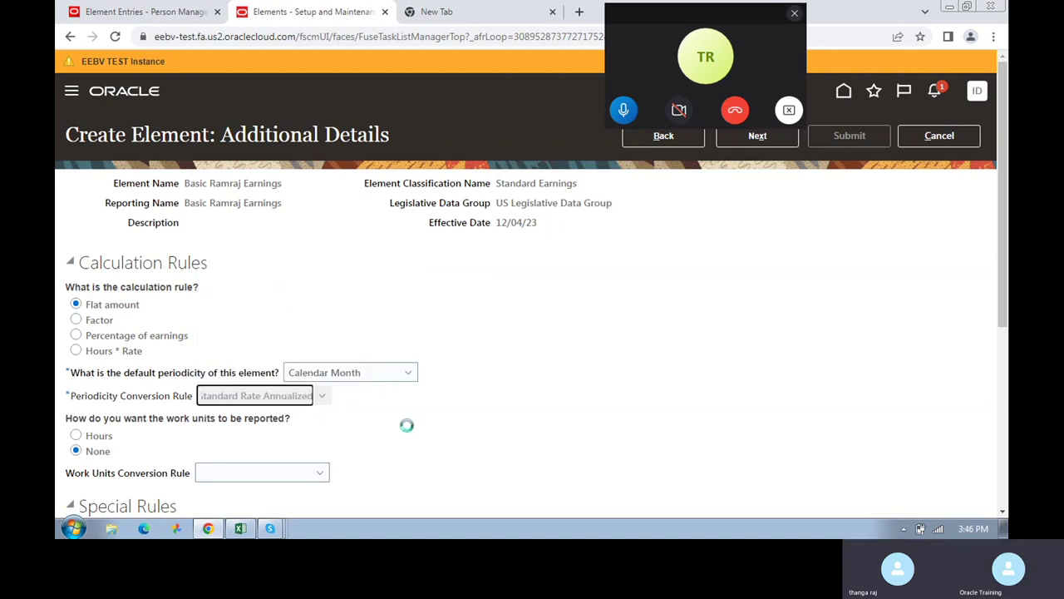
- Set the element's work units conversion rule to Standard Rate Annualized
scroll(407, 425, "down", 1)
left_click(232, 407)
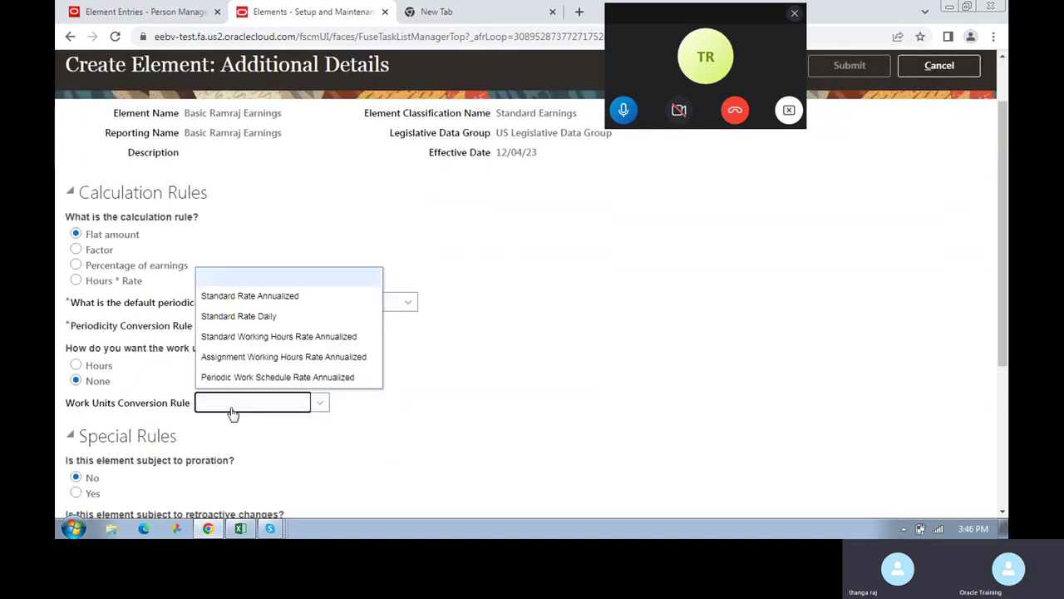
left_click(254, 298)
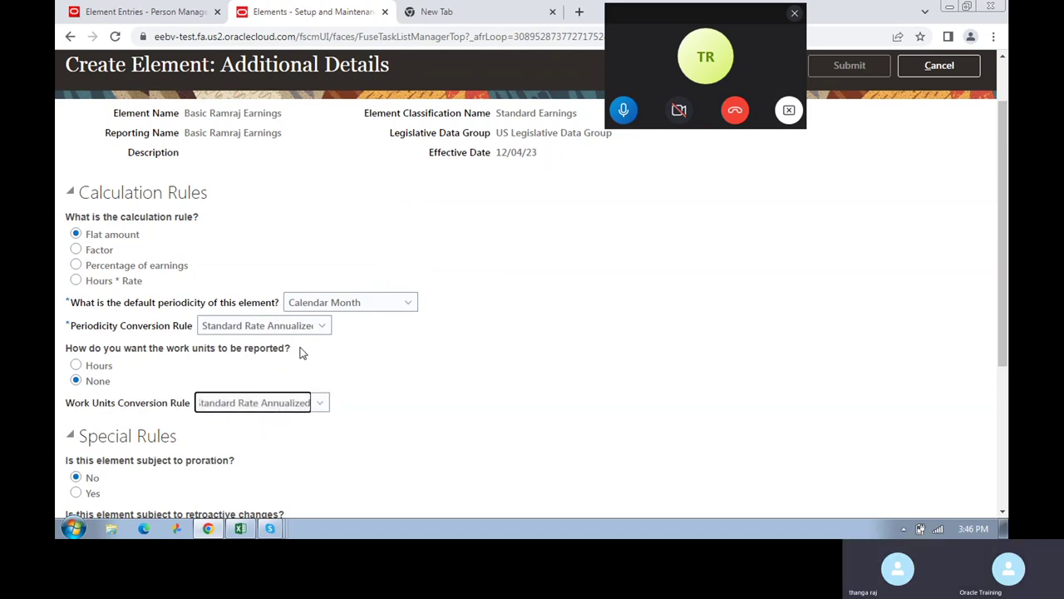
- Go over the element's special and overtime rules and continue to the review page
scroll(302, 352, "down", 3)
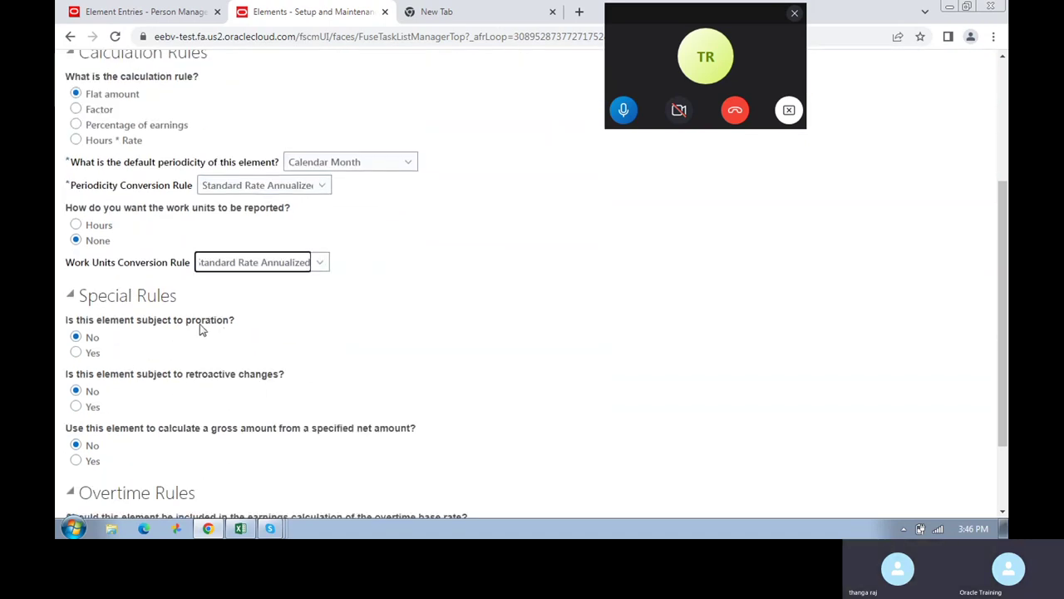
left_click_drag(185, 324, 241, 328)
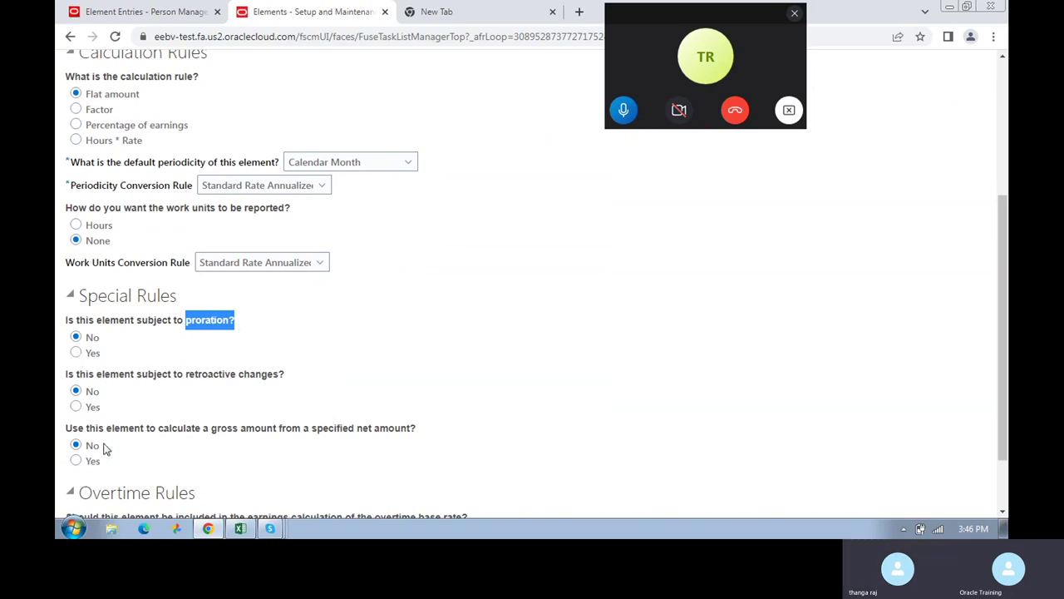
scroll(140, 356, "down", 2)
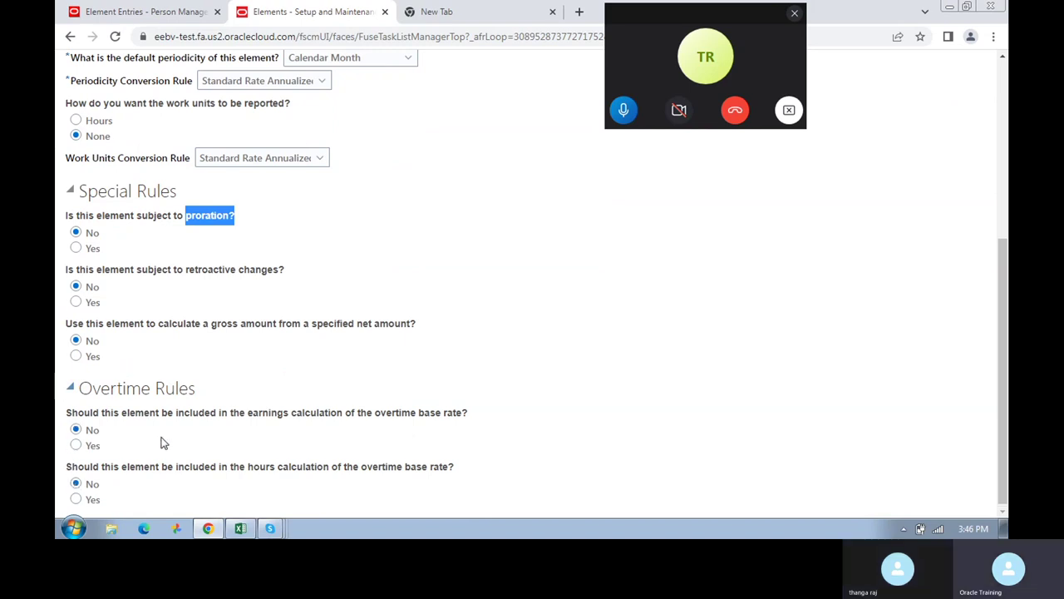
scroll(162, 441, "up", 5)
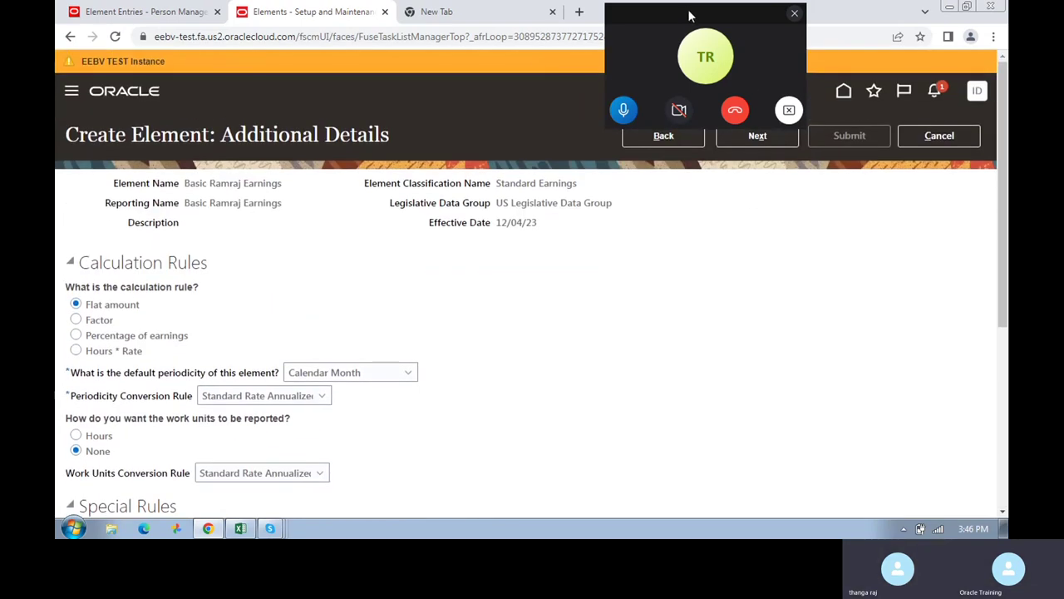
left_click_drag(690, 12, 574, 12)
left_click(742, 137)
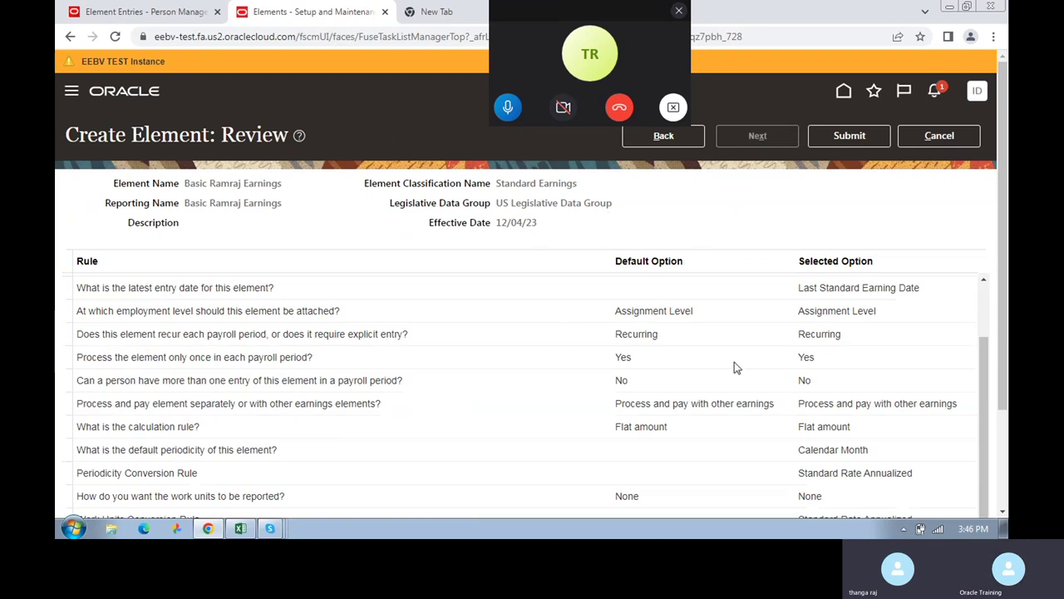
- Check the summary of selected rule options and submit the new element for creation
scroll(752, 434, "down", 3)
scroll(752, 434, "up", 5)
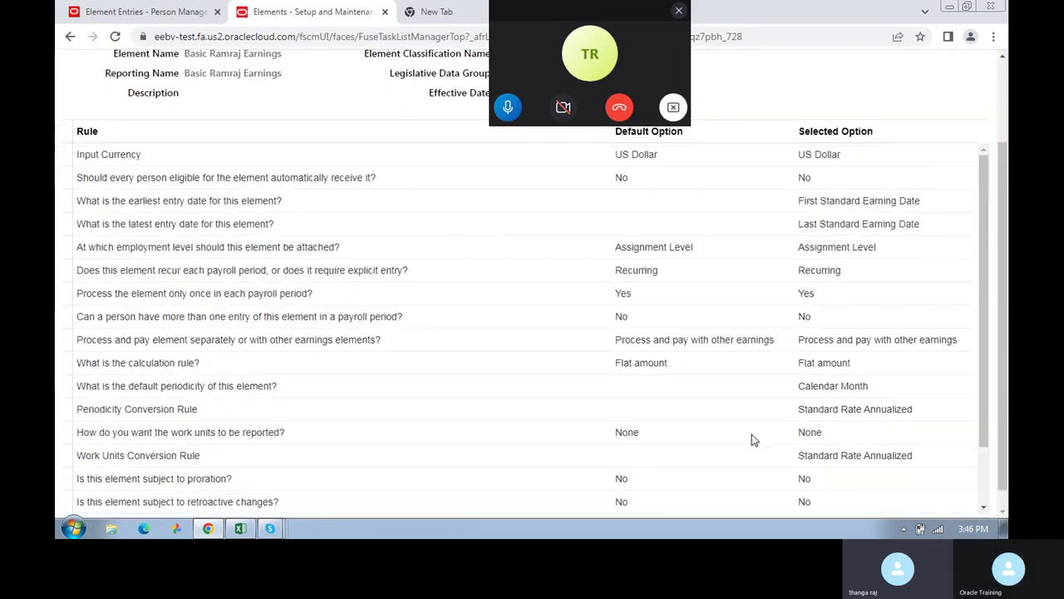
left_click(856, 143)
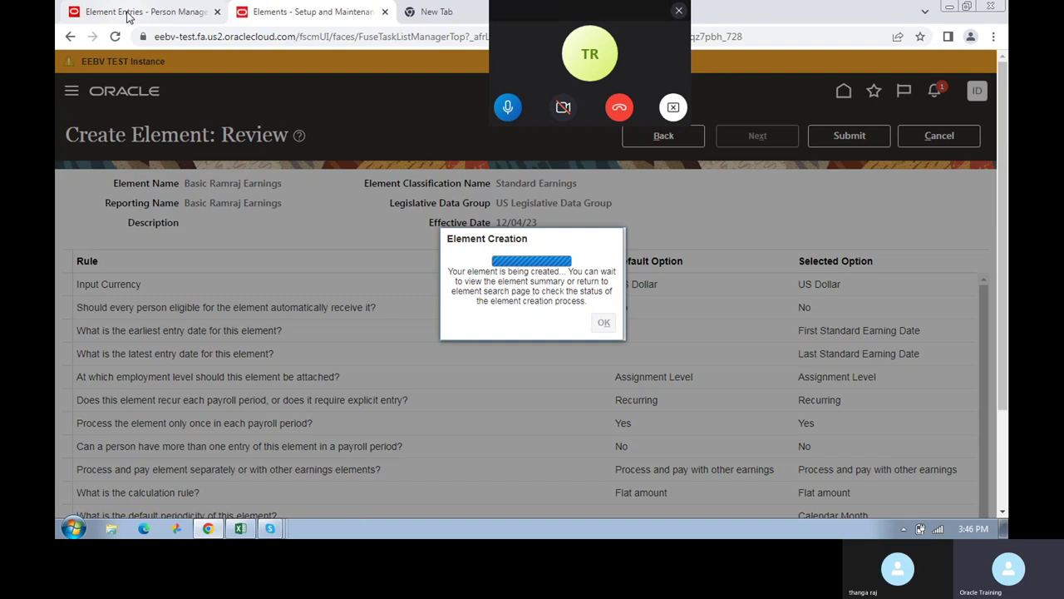
- Discard the unfinished element entry in the other browser tab and close the employee's Person Management record
left_click(128, 13)
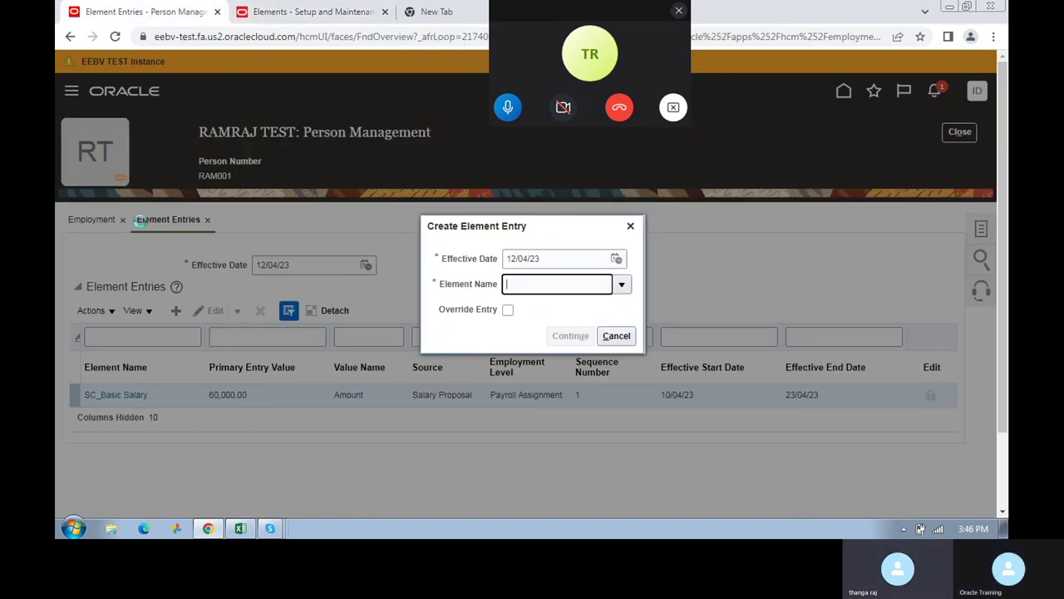
left_click(631, 226)
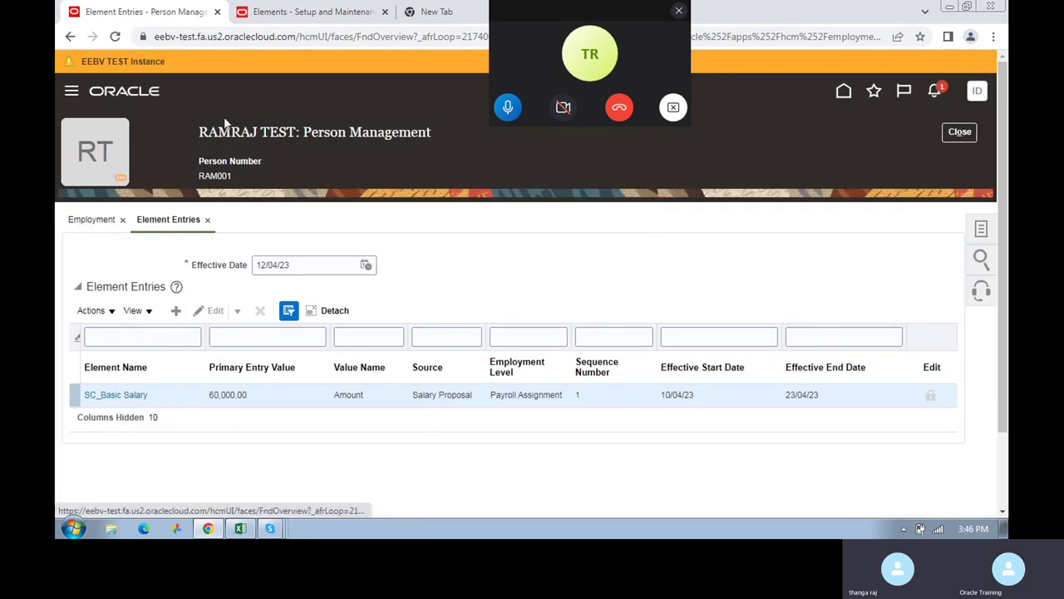
left_click(326, 12)
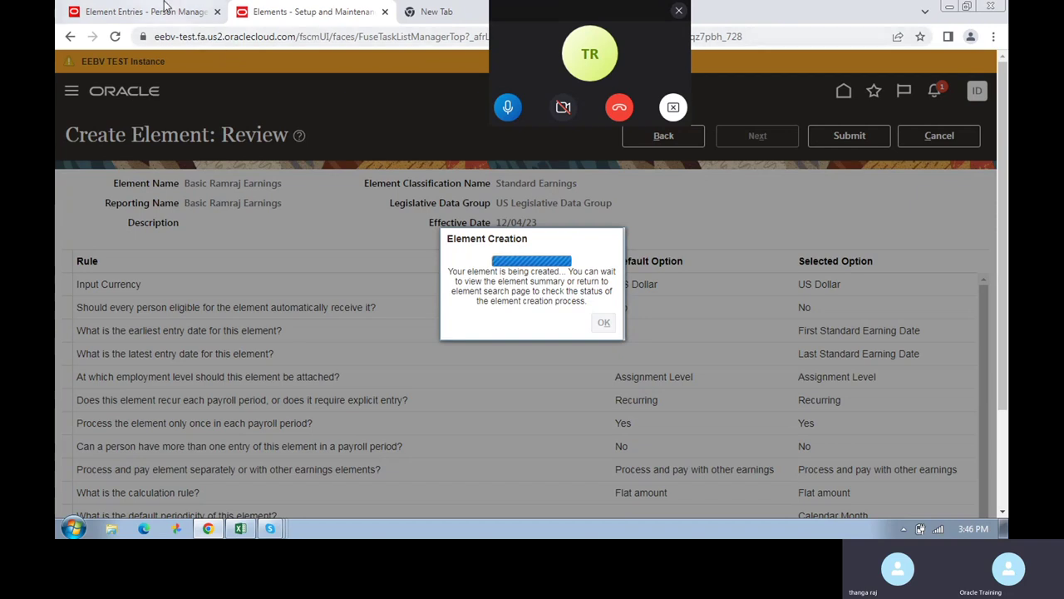
left_click(163, 10)
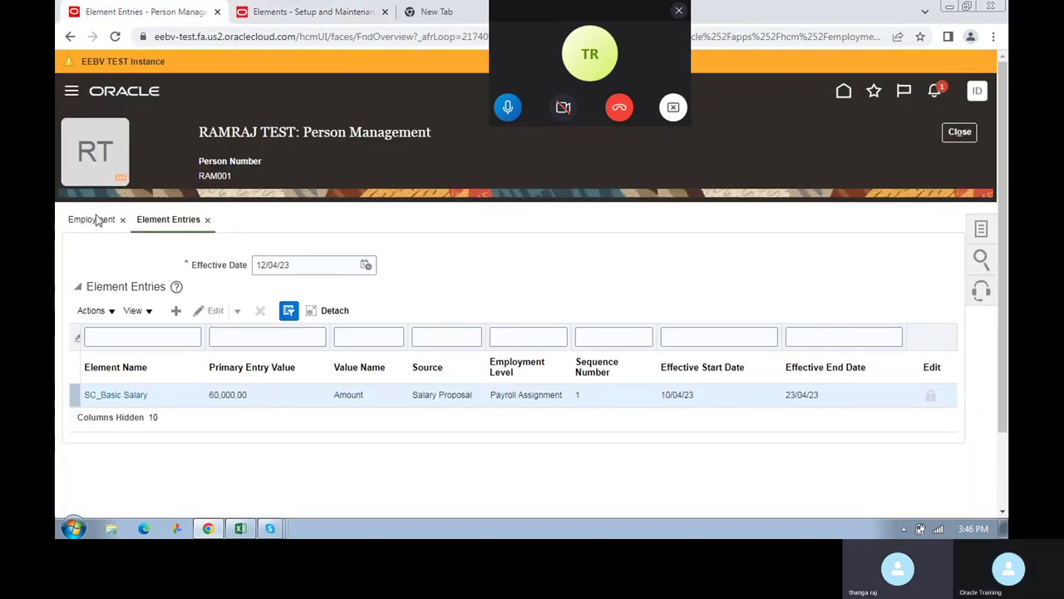
left_click(958, 133)
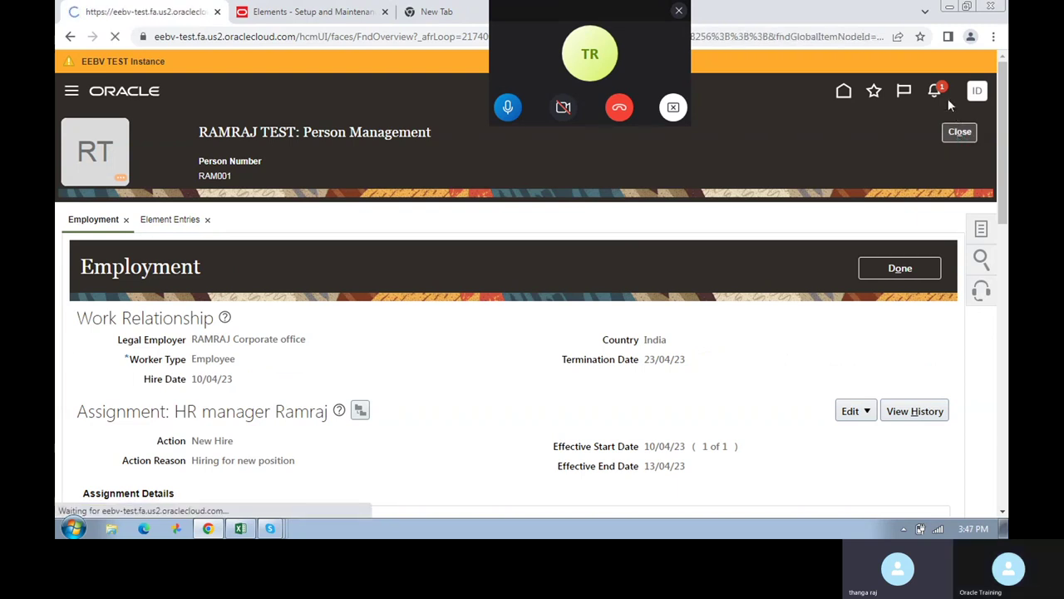
- Search for people by the employee's first name and open the record located at HR- New York
left_click(520, 279)
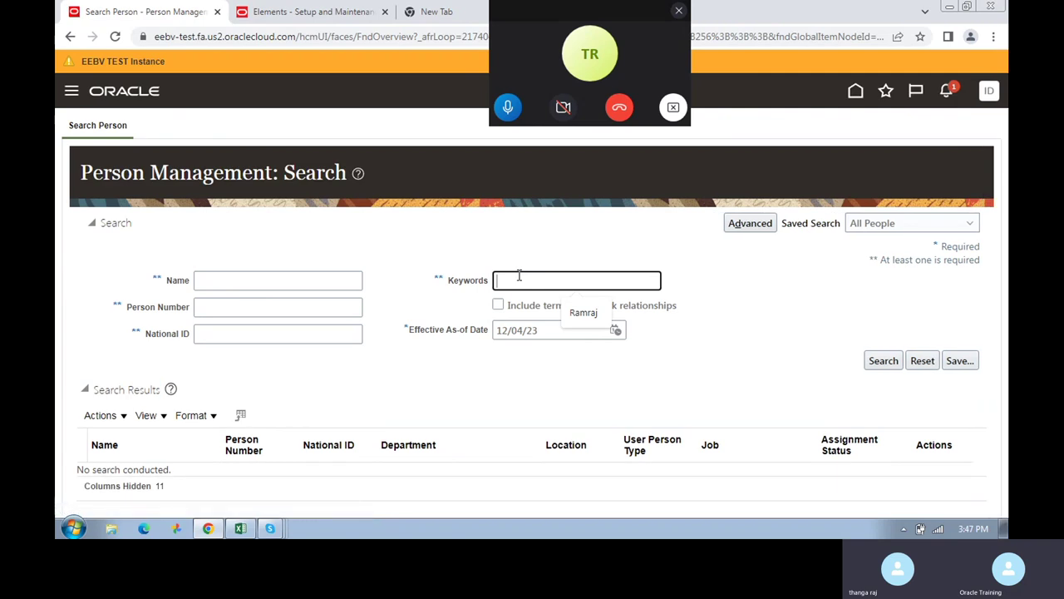
type("Peter")
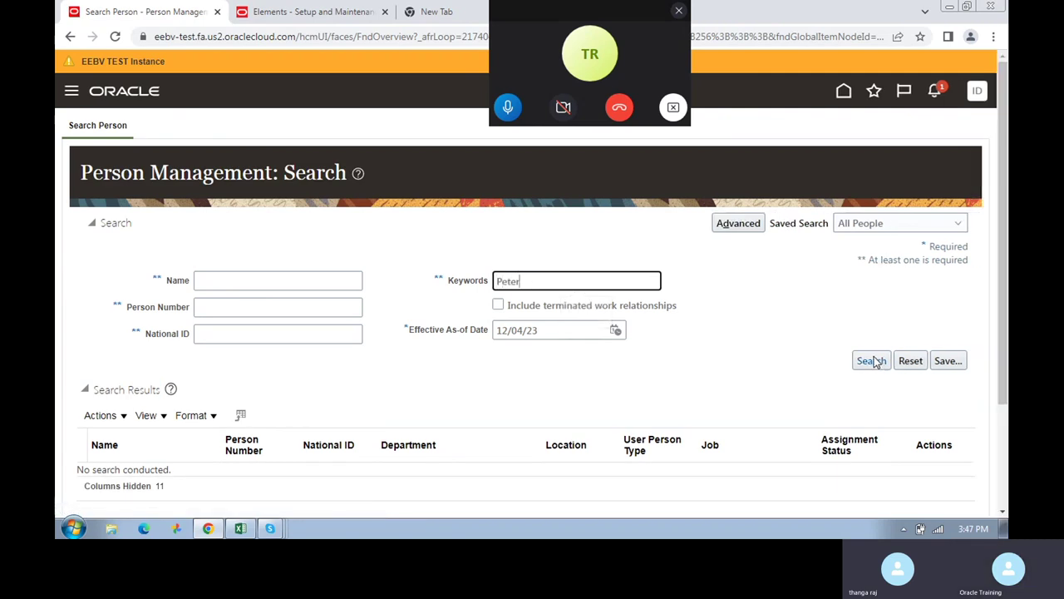
left_click(873, 360)
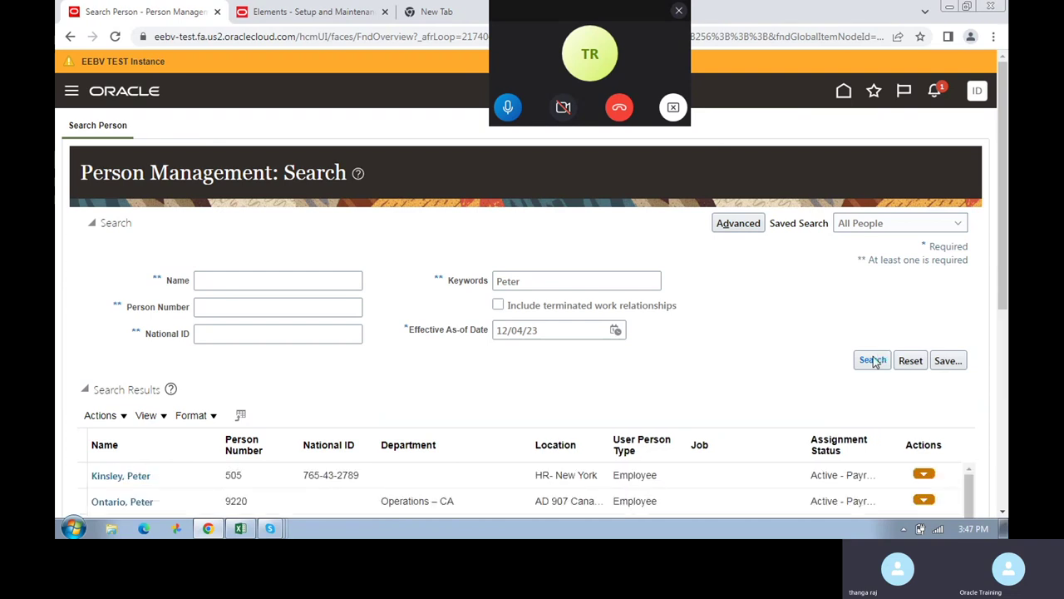
scroll(565, 420, "down", 1)
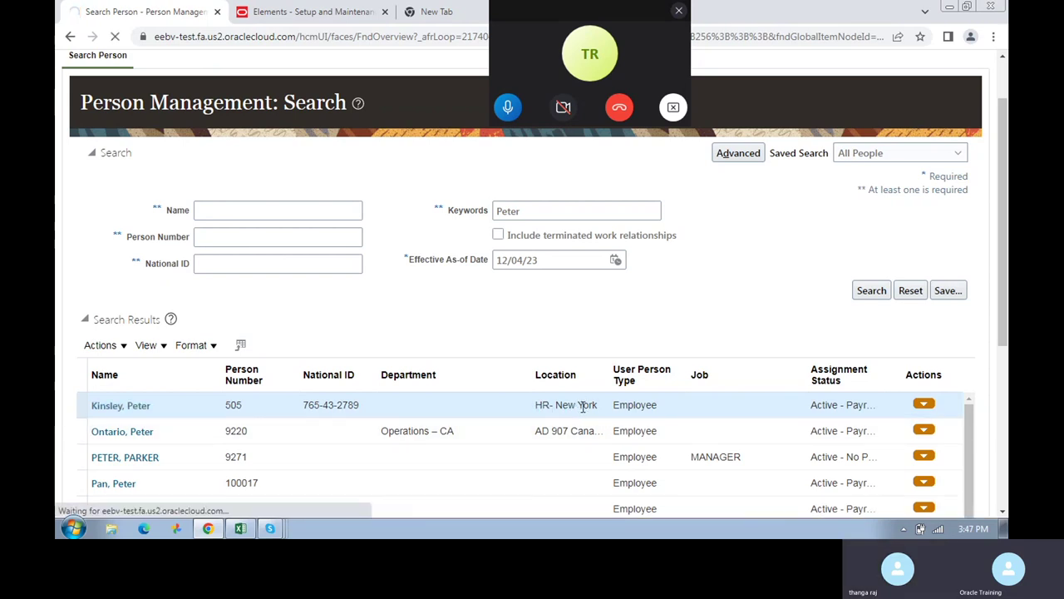
left_click_drag(542, 405, 614, 408)
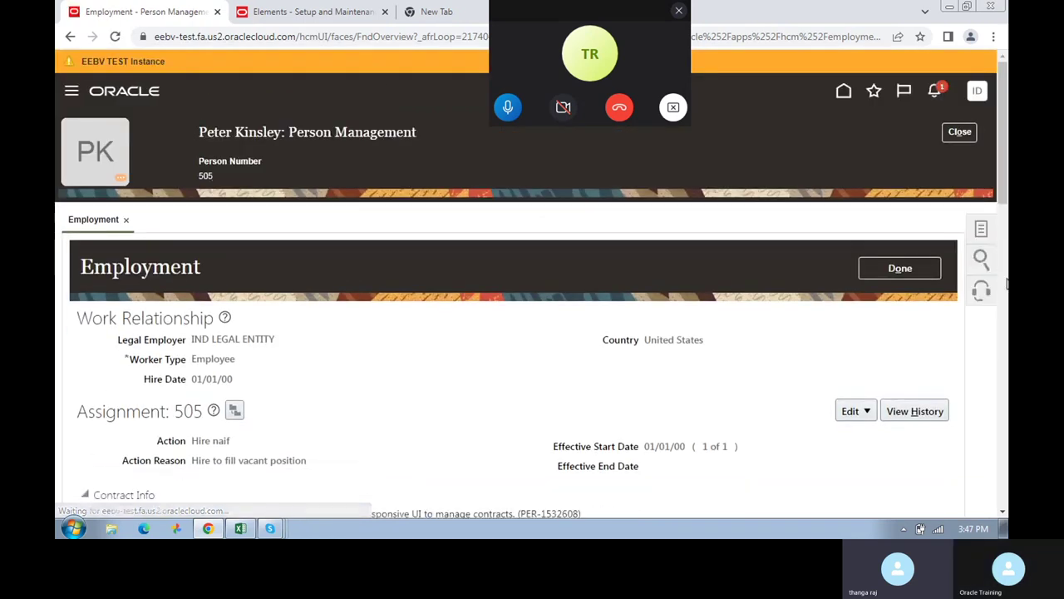
- Open the employee's Element Entries and check the progress of the element creation in the other browser tab
left_click(982, 232)
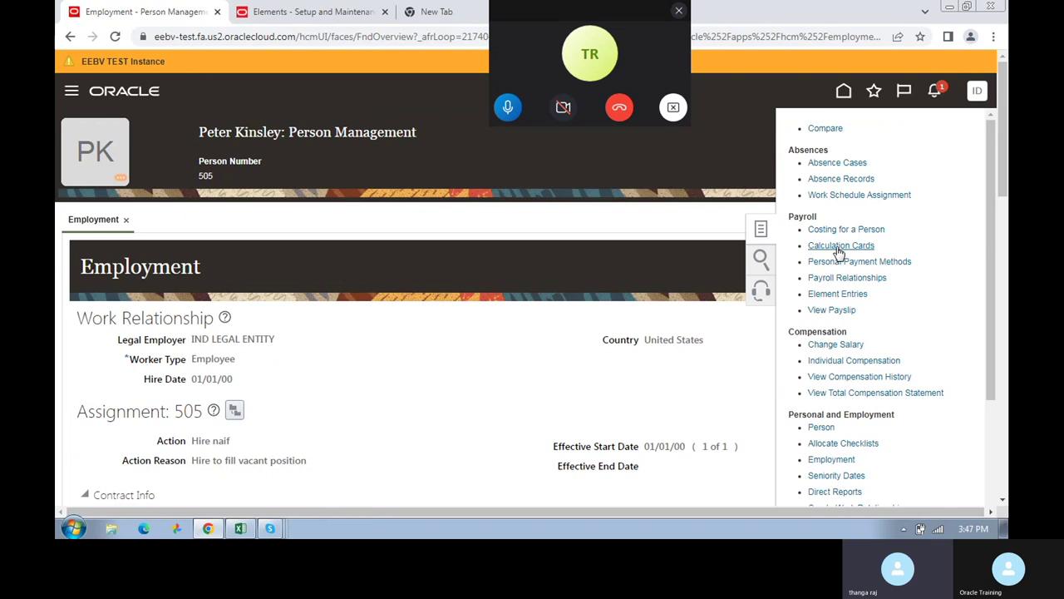
left_click(834, 294)
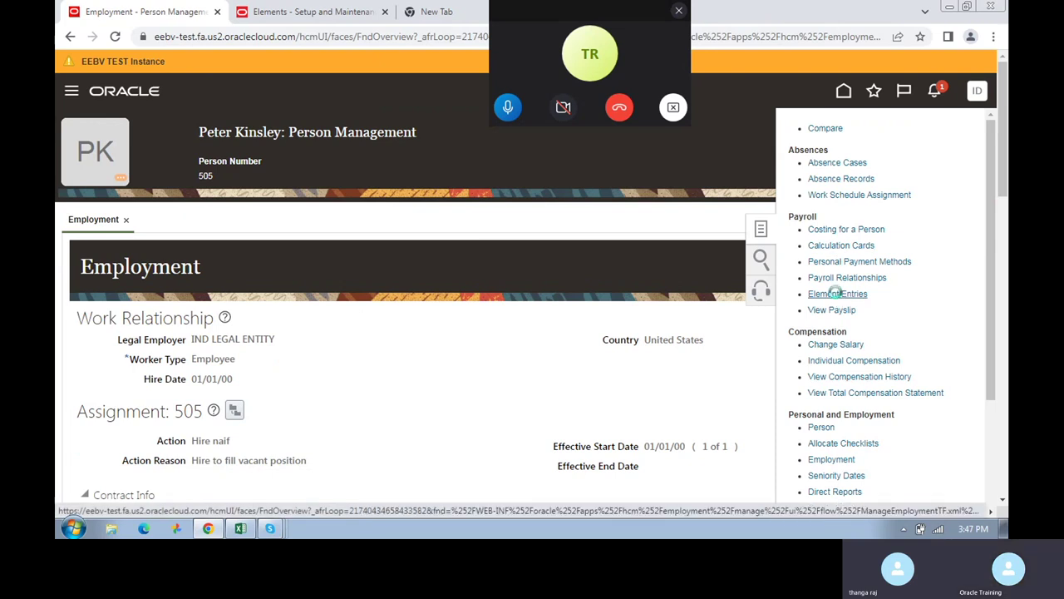
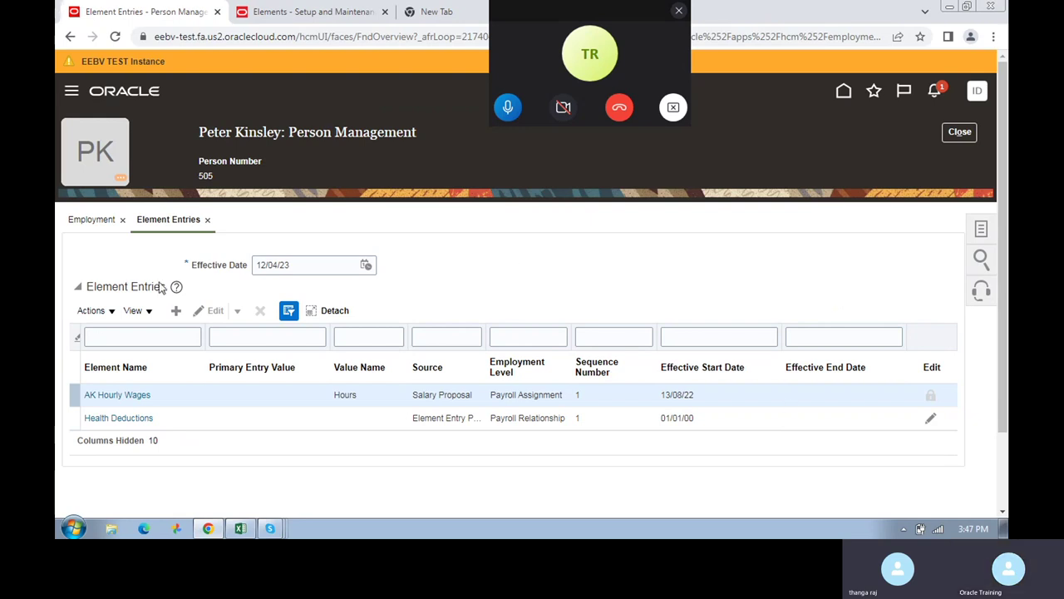
left_click(326, 10)
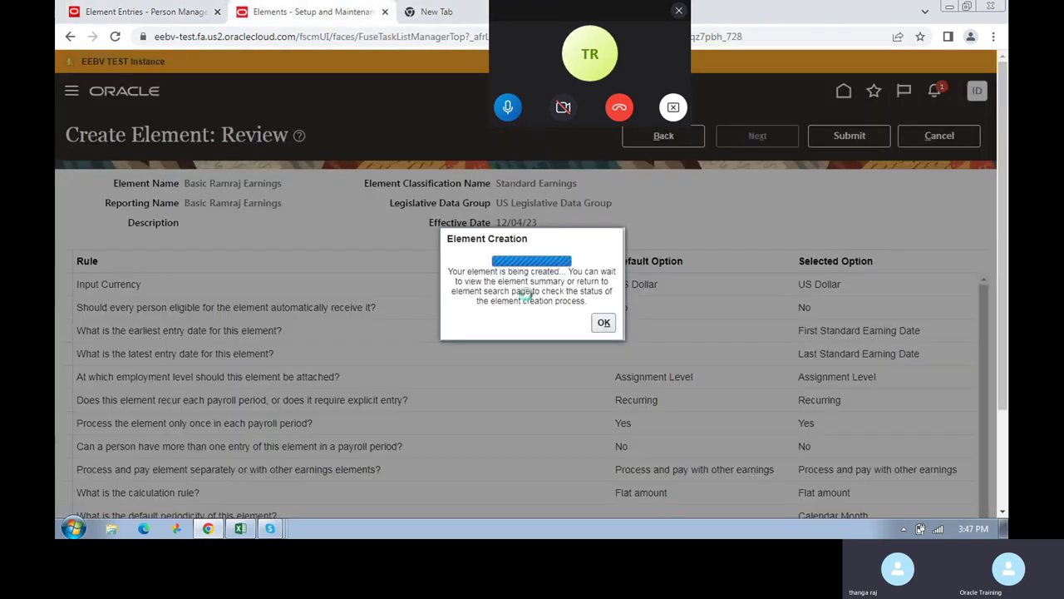
left_click(145, 12)
- Start a new element entry and search the element names for "Basic", rechecking the element creation progress
left_click(174, 311)
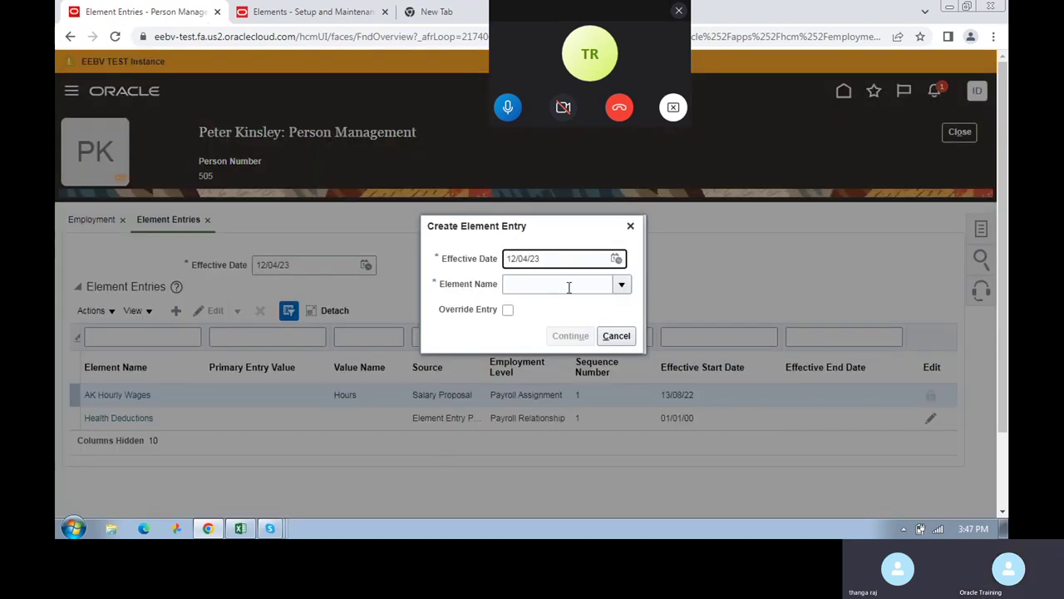
left_click(618, 284)
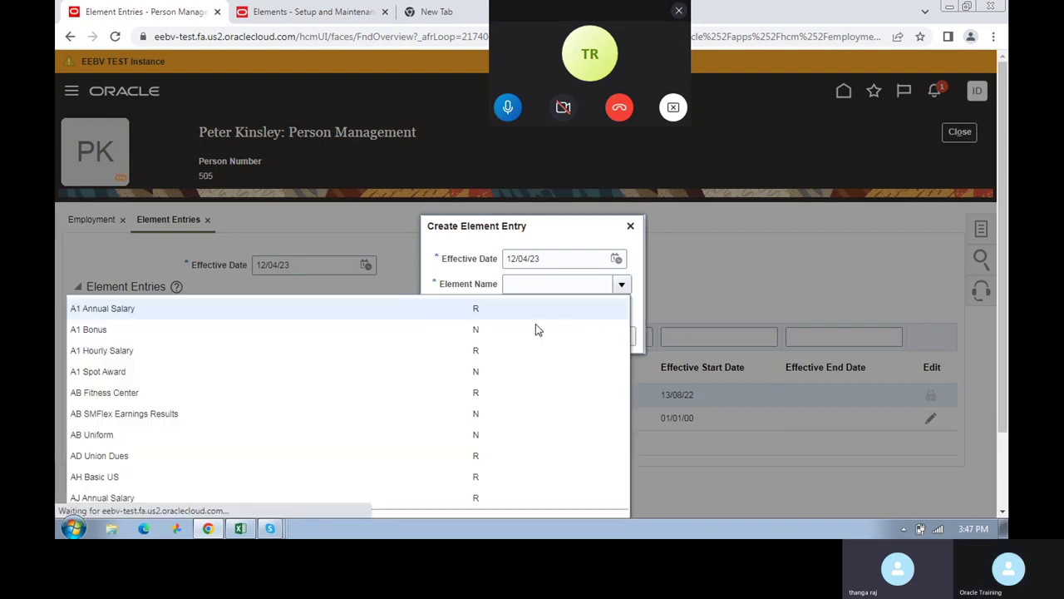
scroll(122, 442, "down", 2)
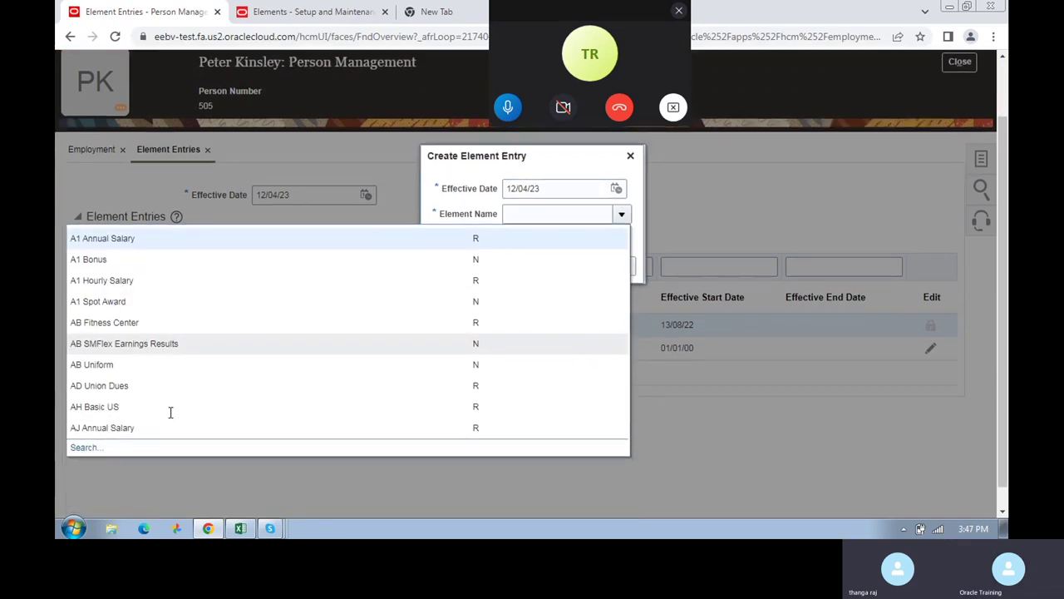
left_click(87, 443)
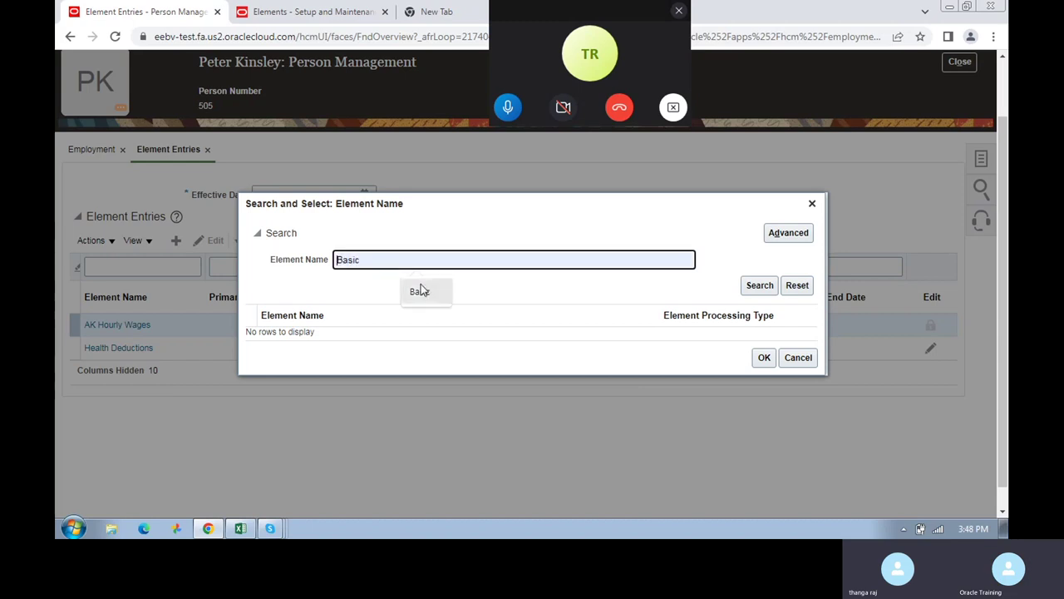
left_click(420, 291)
left_click(760, 285)
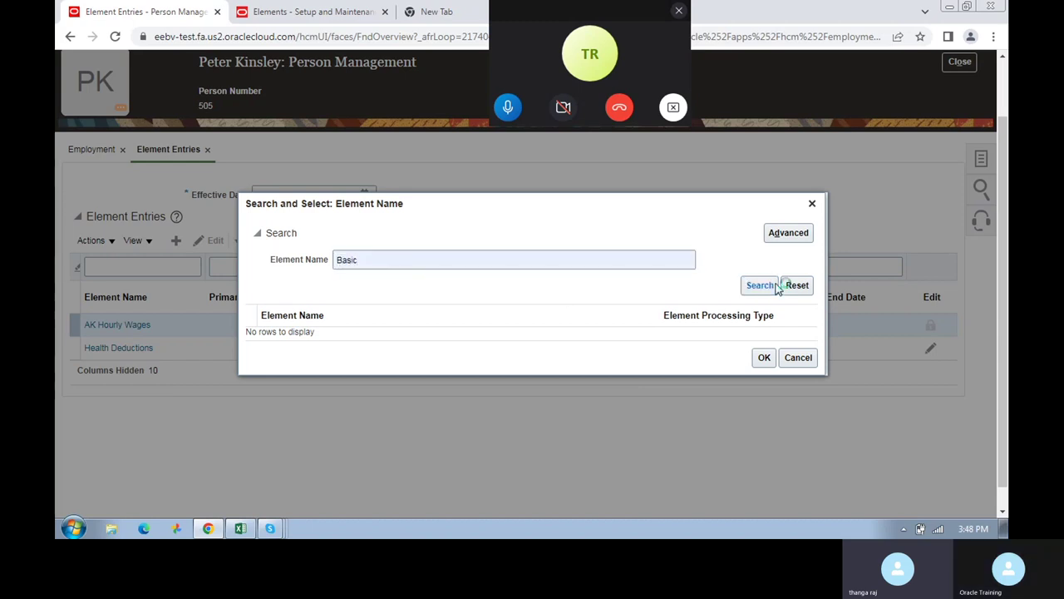
left_click(337, 12)
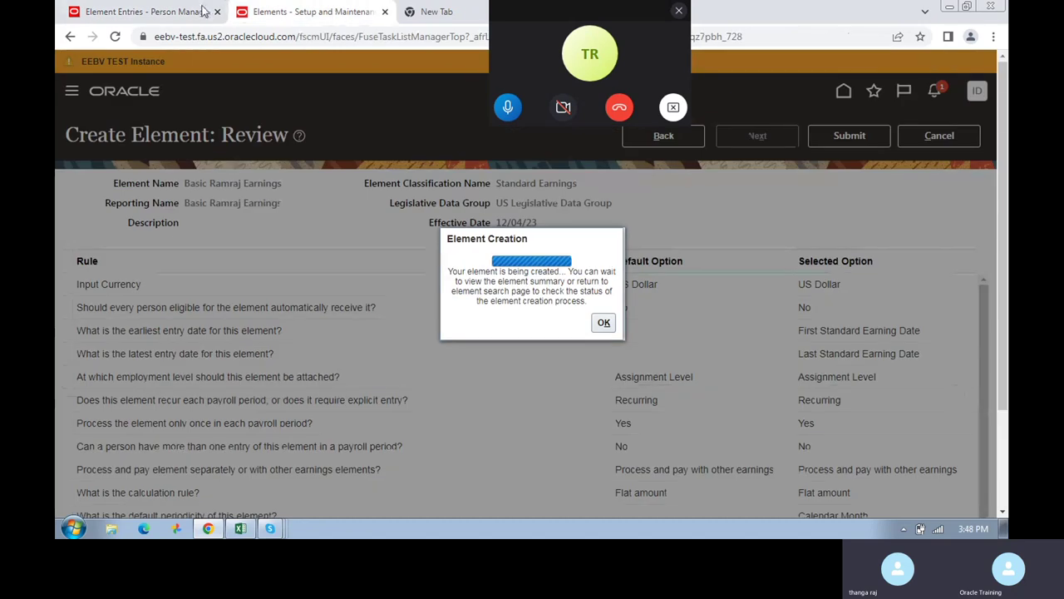
left_click(192, 11)
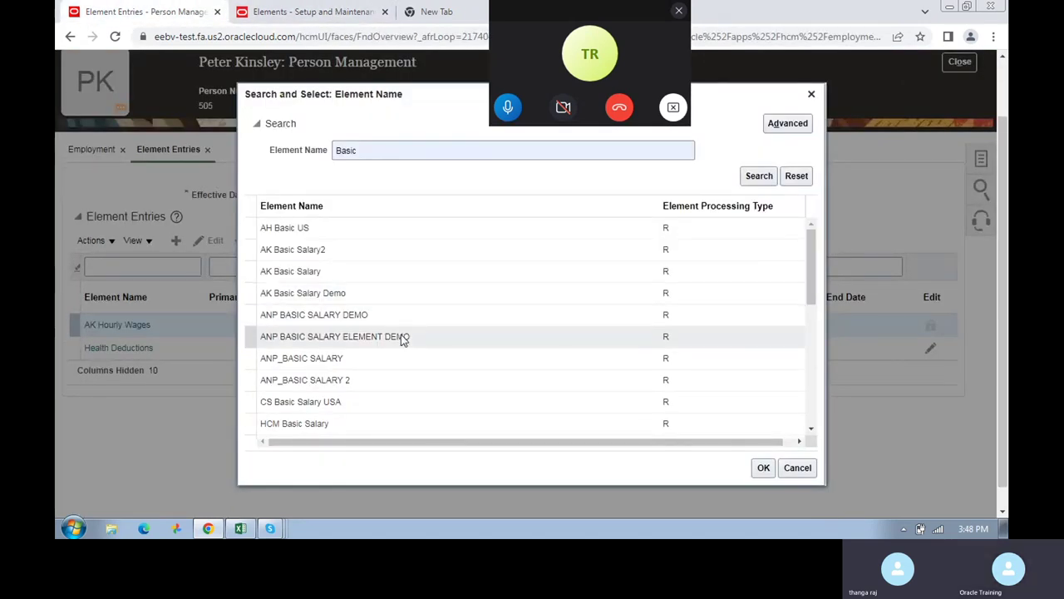
- Look through the found Basic elements for Basic Ramraj Earnings
scroll(401, 334, "down", 3)
scroll(401, 334, "down", 5)
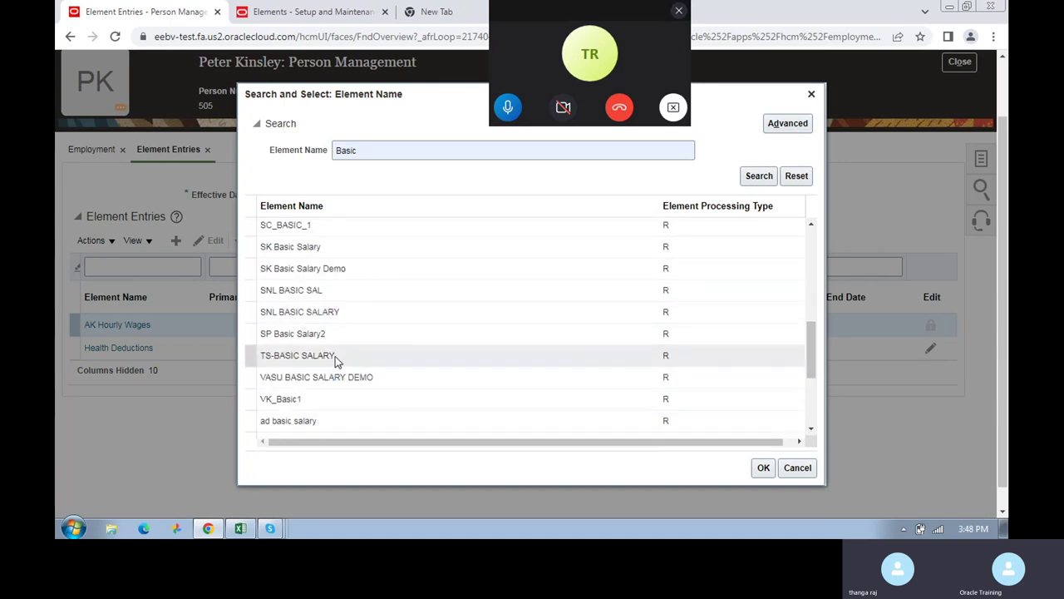
scroll(335, 356, "down", 5)
scroll(335, 358, "down", 1)
scroll(384, 287, "up", 15)
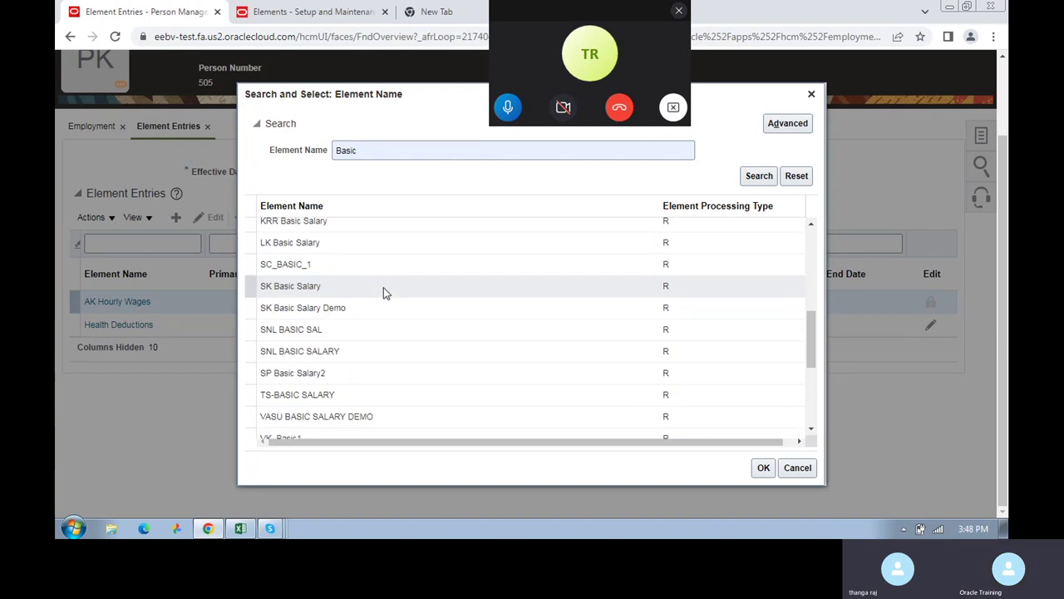
scroll(383, 287, "up", 3)
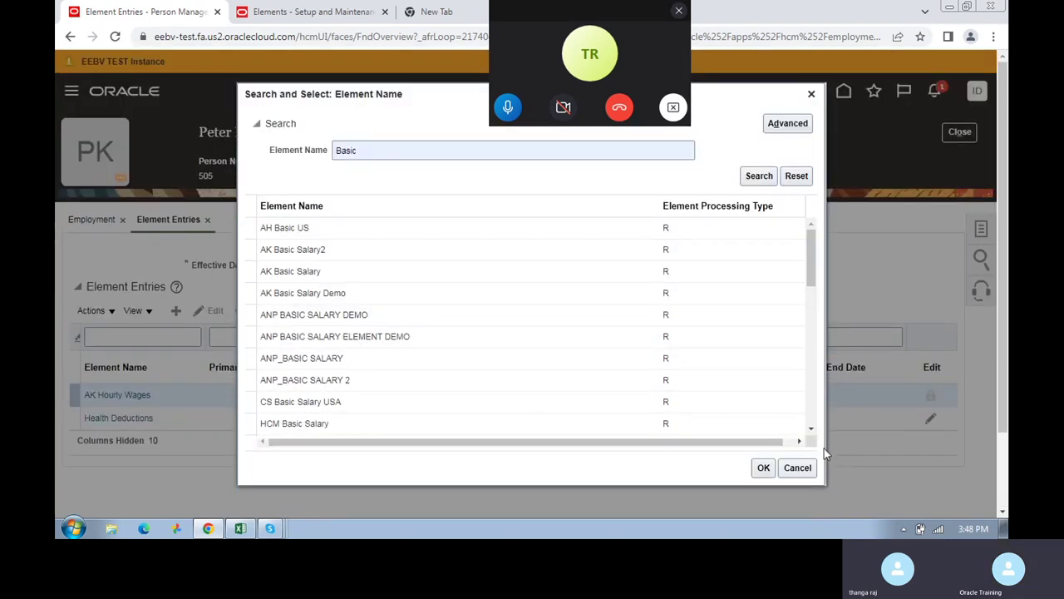
left_click(811, 430)
left_click(811, 430)
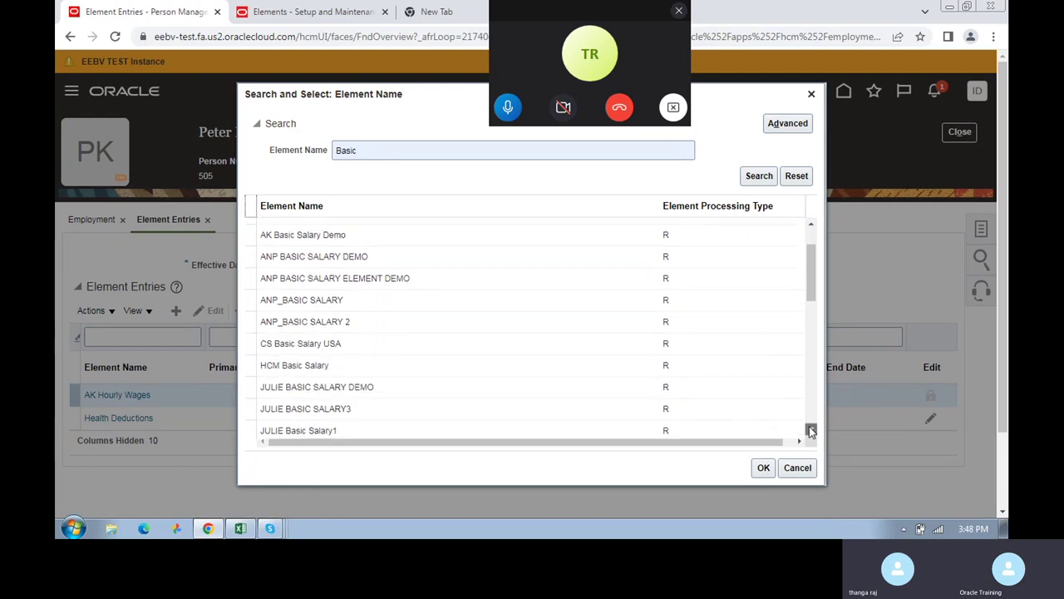
left_click(810, 430)
left_click(810, 430)
left_click(810, 430)
left_click(811, 430)
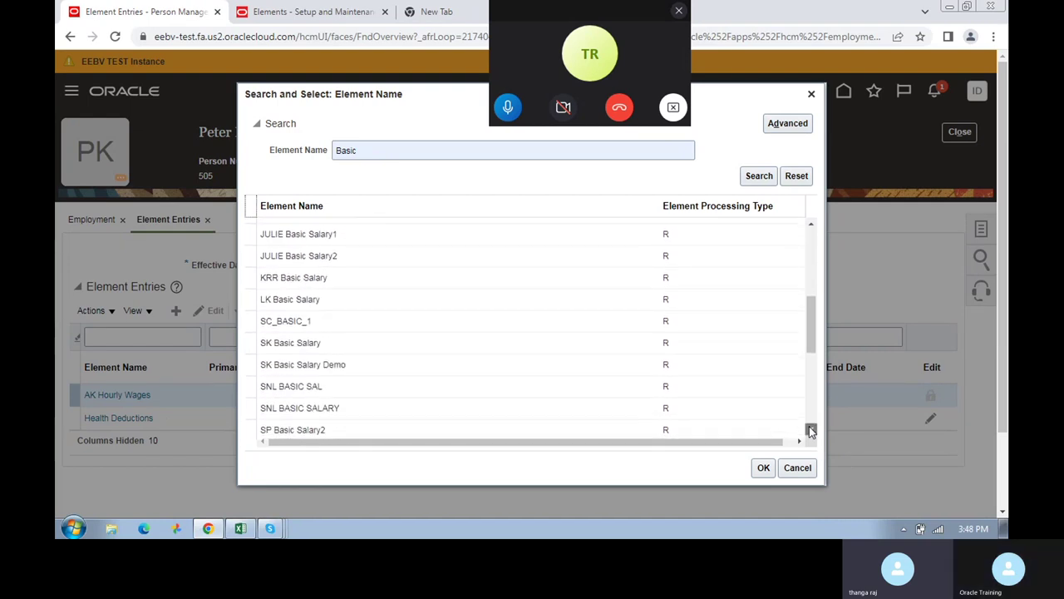
left_click(810, 430)
left_click(810, 430)
left_click(811, 430)
left_click(811, 430)
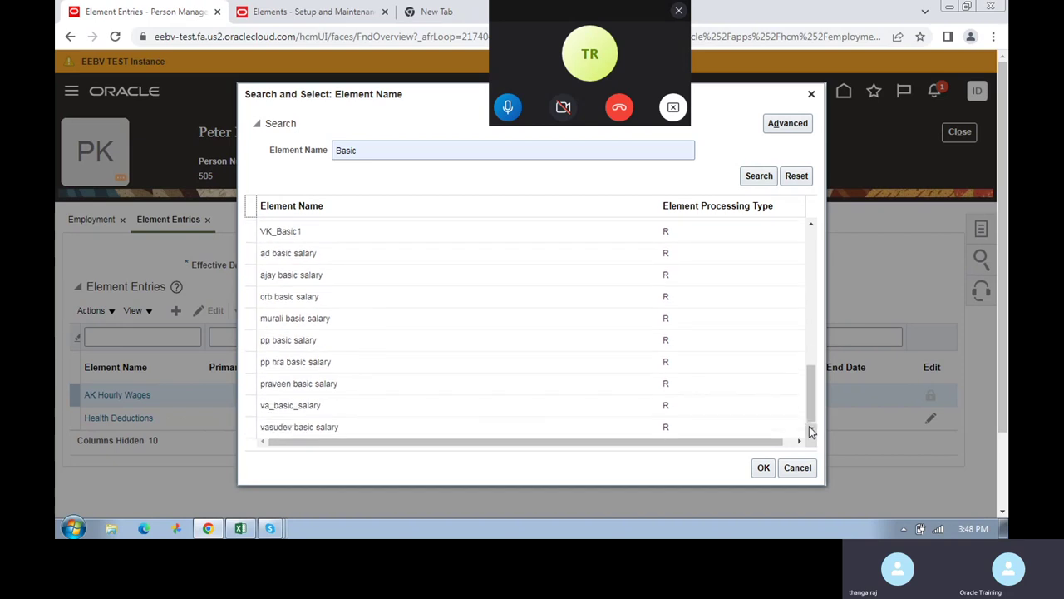
left_click_drag(812, 419, 825, 335)
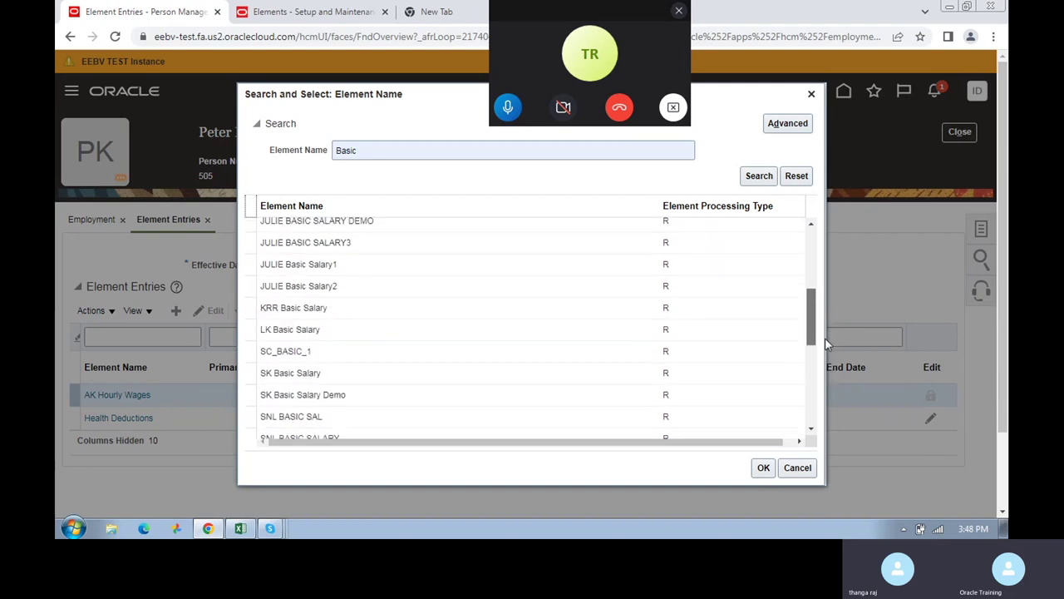
- Return to the Basic Ramraj Earnings element summary, dismiss the warning and review the element's details and overview tree
left_click(322, 16)
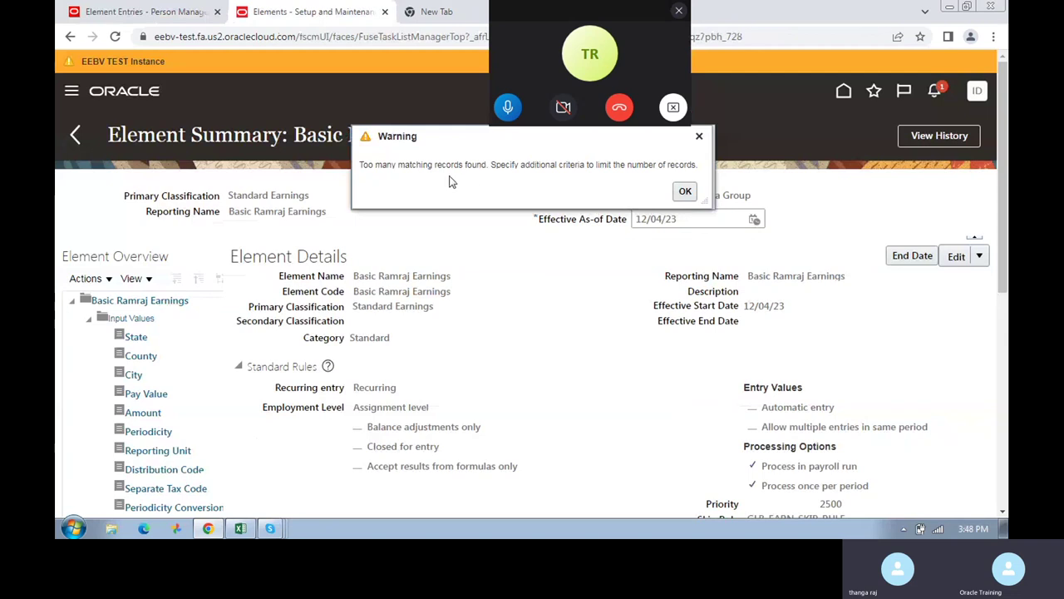
left_click(685, 190)
scroll(449, 341, "down", 5)
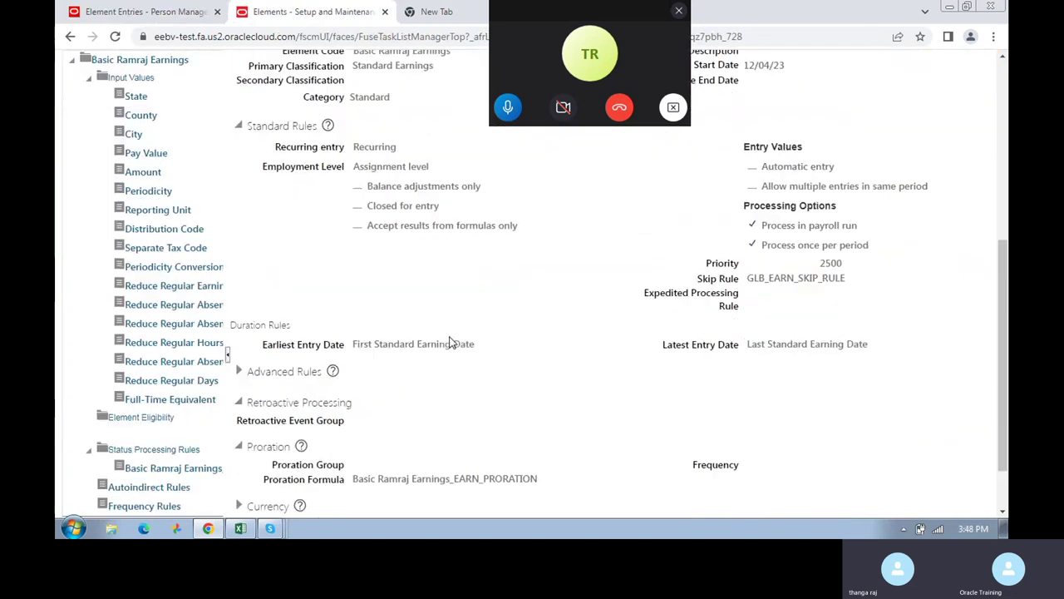
scroll(449, 341, "up", 5)
scroll(449, 341, "up", 1)
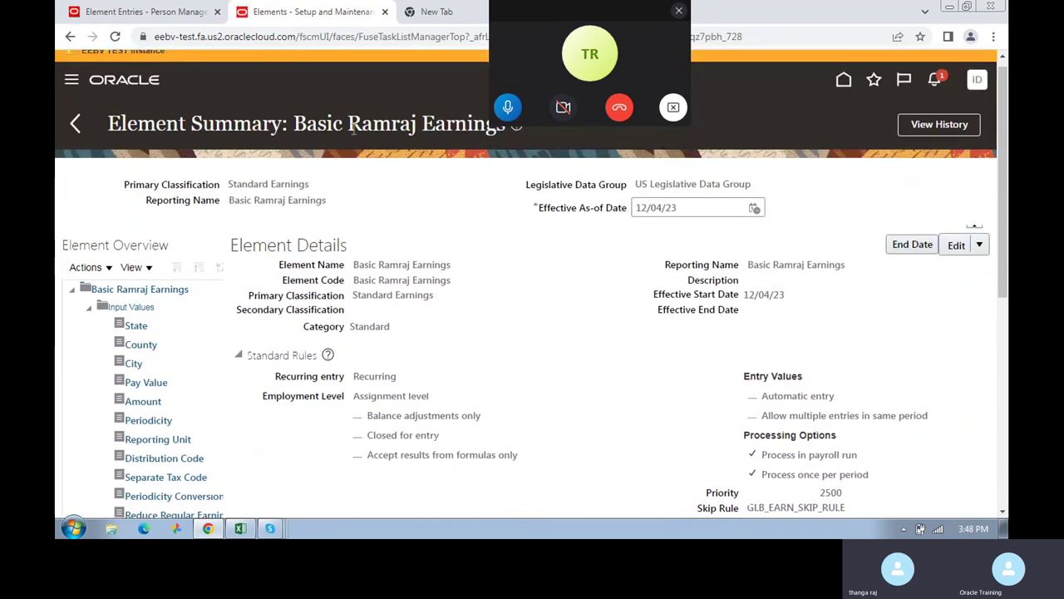
left_click_drag(294, 123, 508, 134)
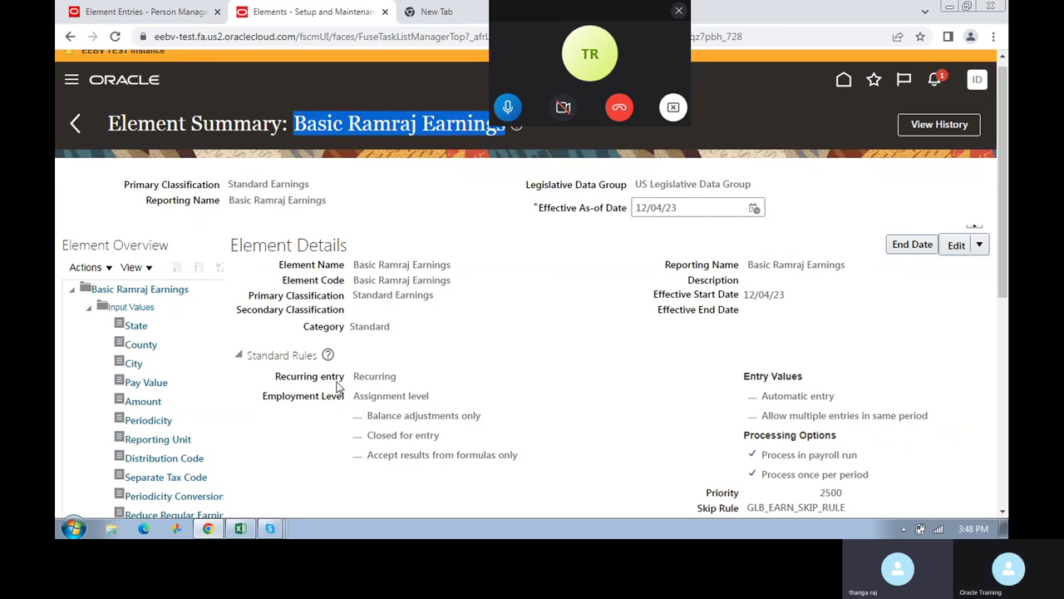
scroll(296, 431, "down", 2)
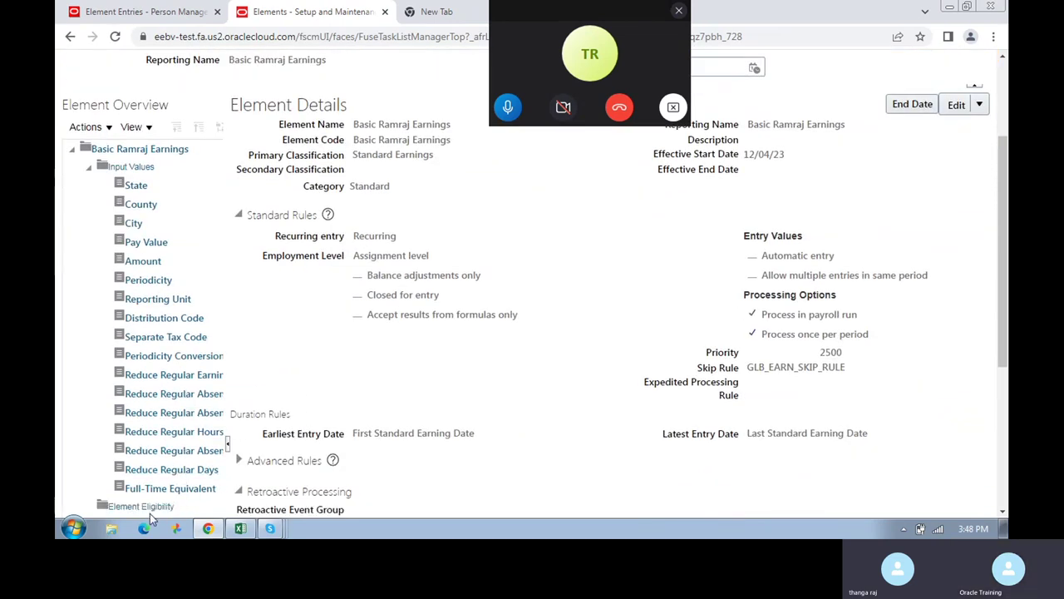
left_click(145, 508)
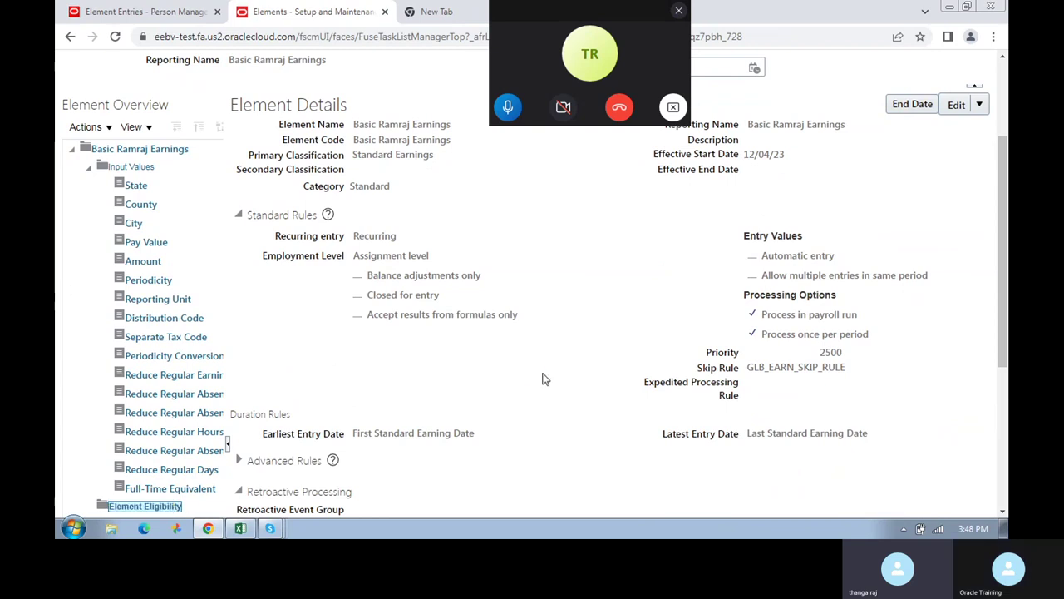
left_click(981, 104)
left_click(923, 129)
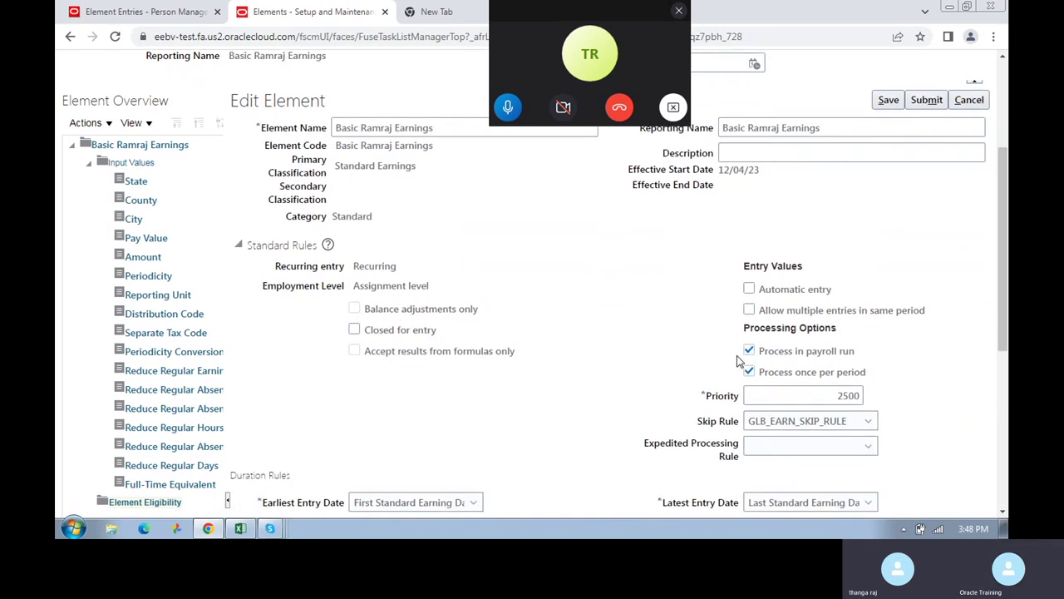
scroll(715, 359, "down", 1)
left_click(145, 367)
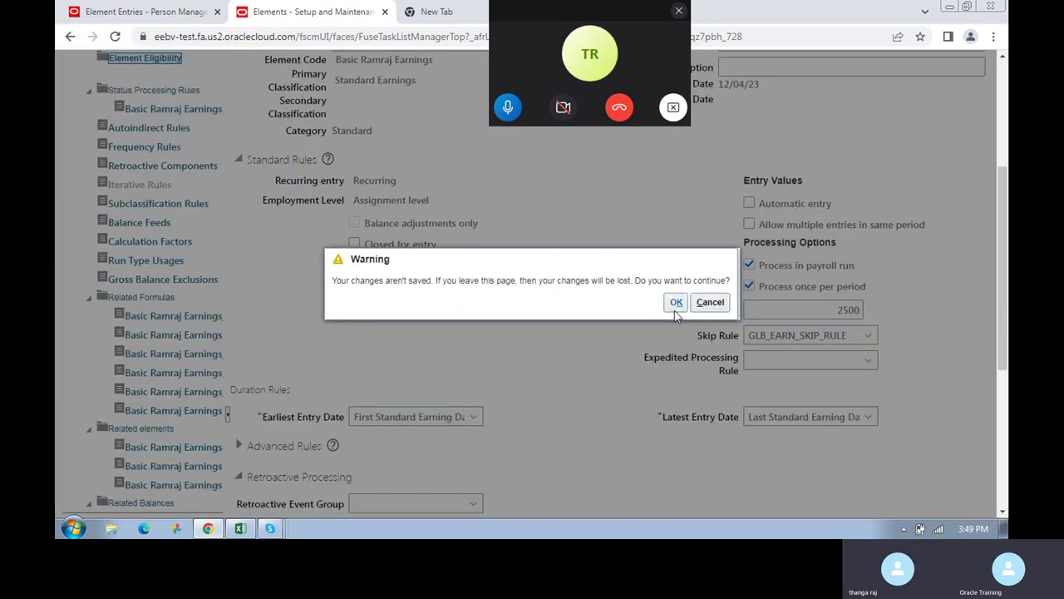
left_click(675, 309)
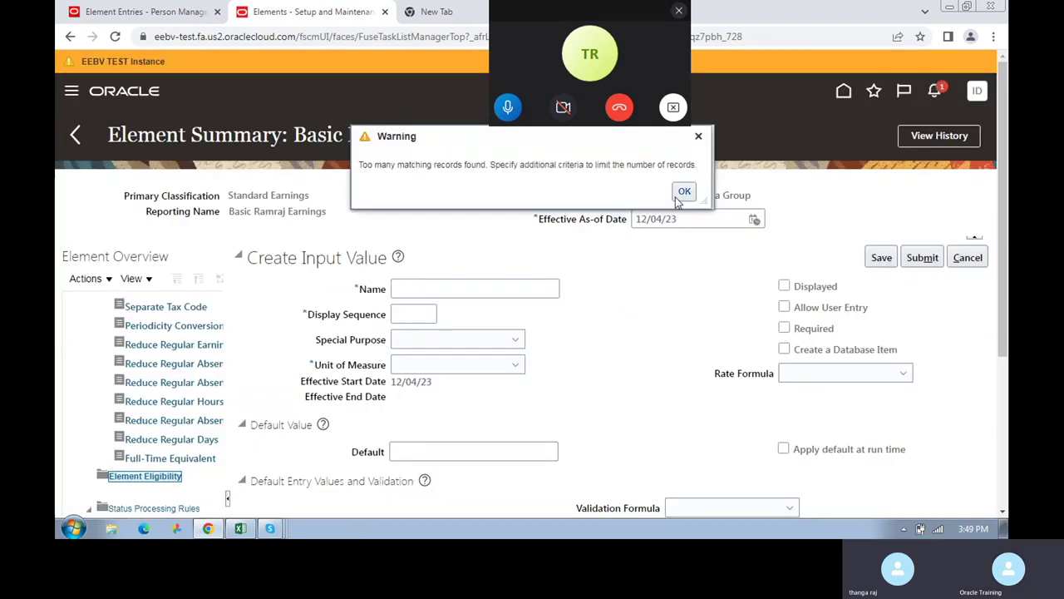
left_click(679, 195)
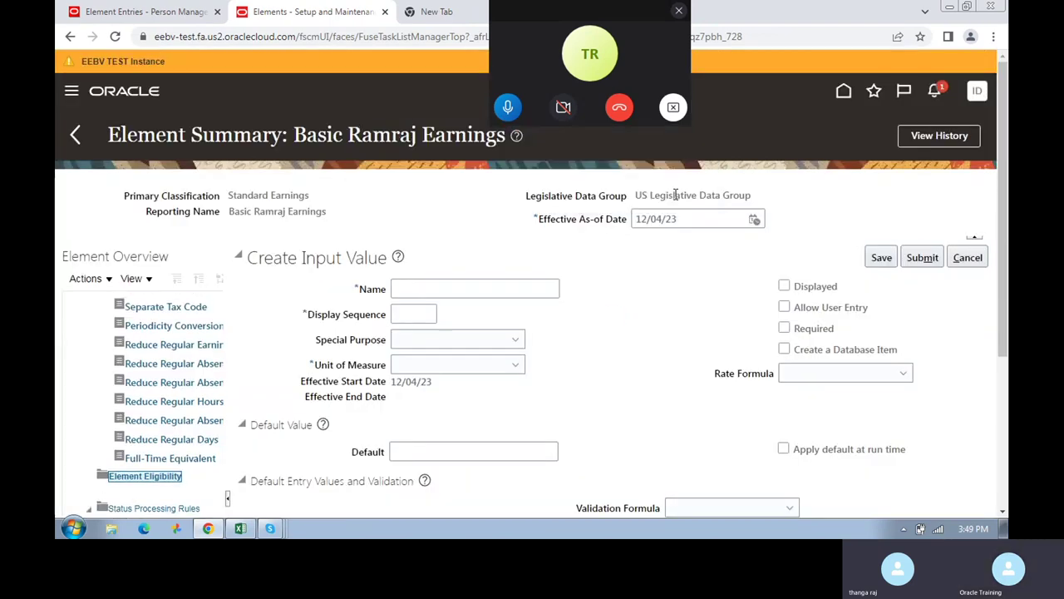
- Start a new element eligibility record for the Basic Ramraj Earnings element
scroll(75, 407, "down", 3)
scroll(104, 404, "up", 5)
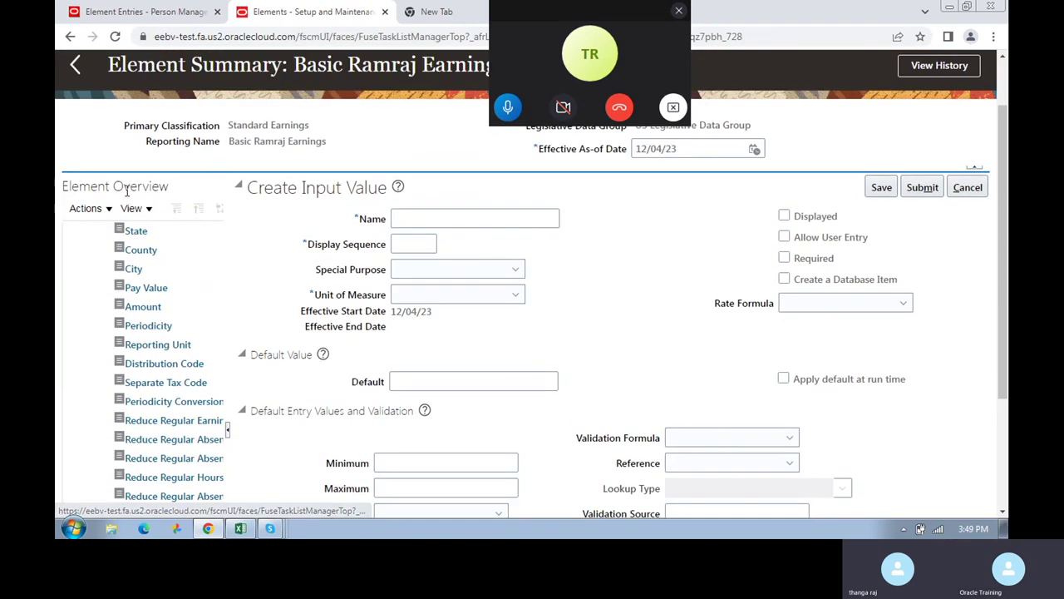
left_click(85, 207)
left_click(117, 233)
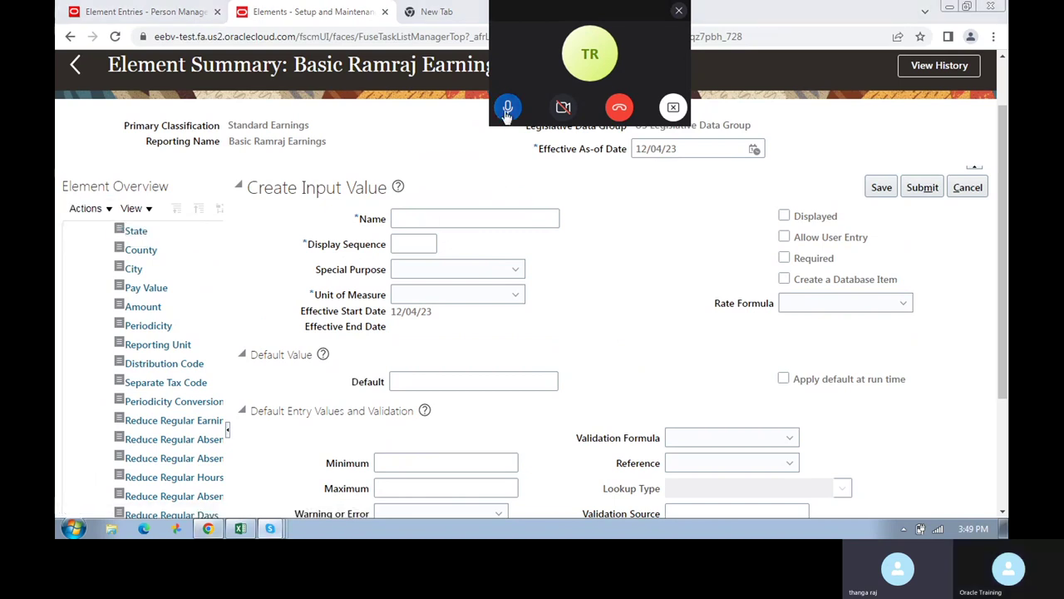
left_click(508, 107)
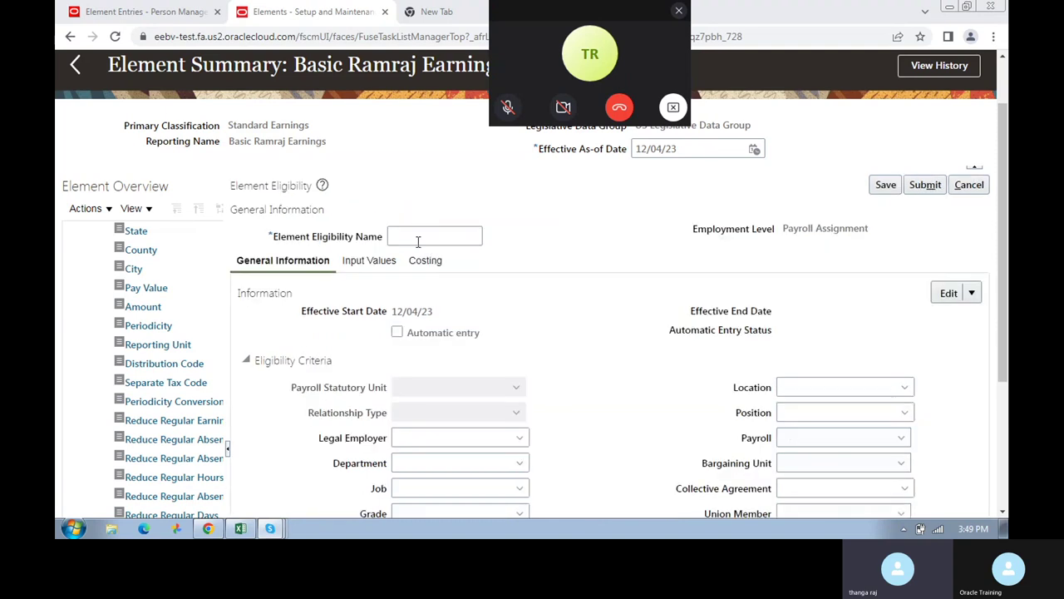
- Make all payrolls eligible and name the element eligibility Basic Ramraj Earnings
left_click(419, 242)
scroll(790, 390, "down", 3)
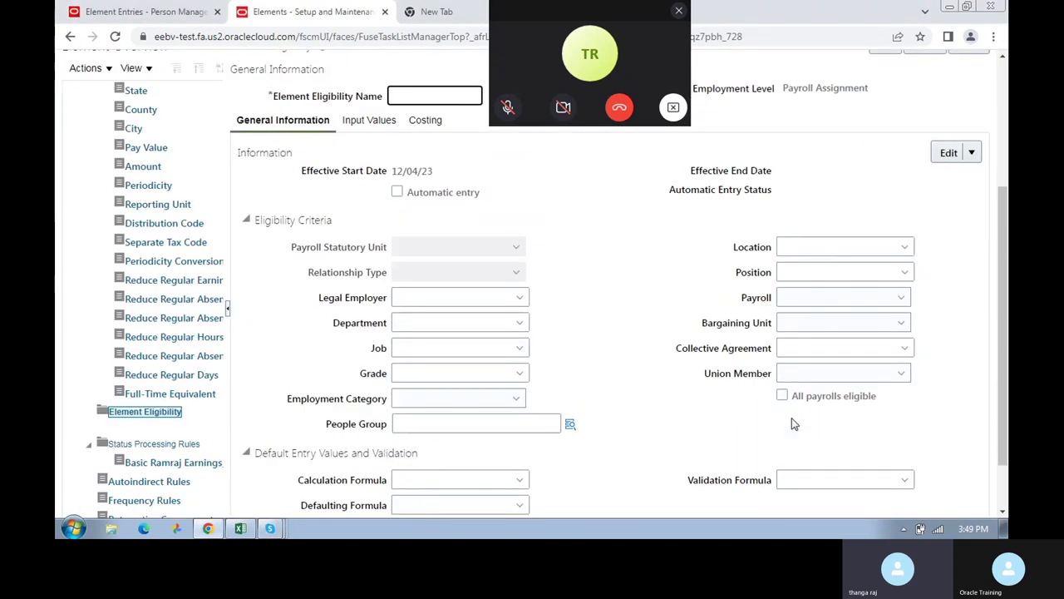
left_click(781, 395)
scroll(520, 352, "up", 3)
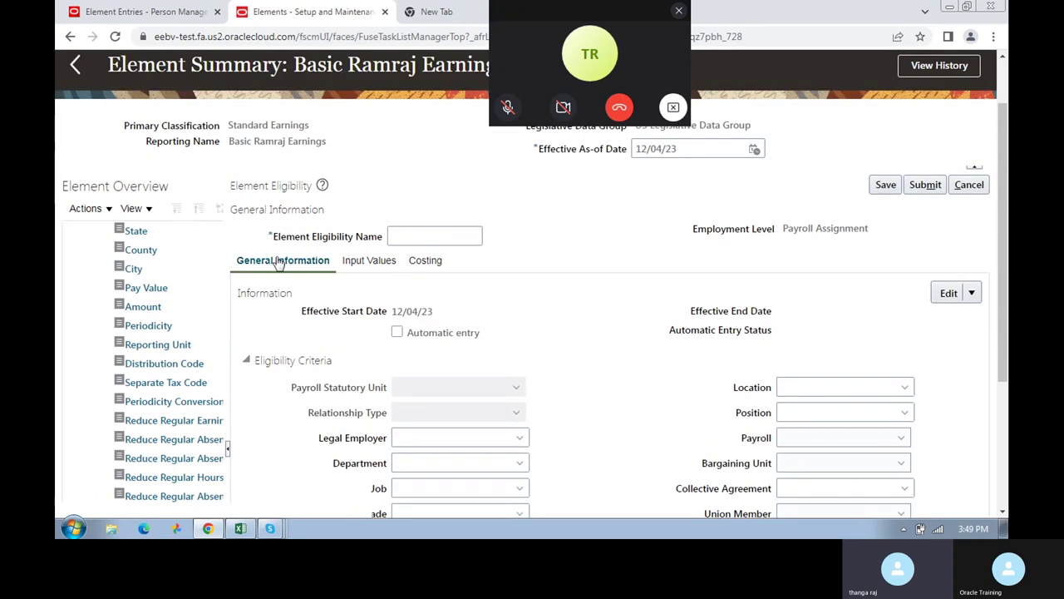
left_click(423, 236)
key("ctrl+v")
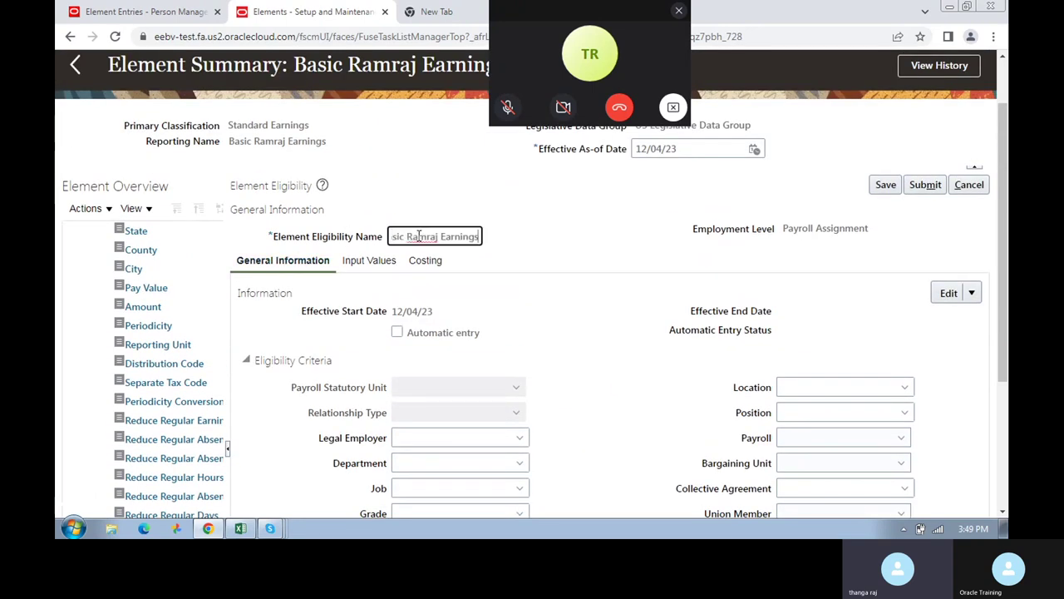
- Search the legal employers for "Ramraj" and set RAMRAJ Corporate office as the eligibility's legal employer
scroll(523, 378, "down", 5)
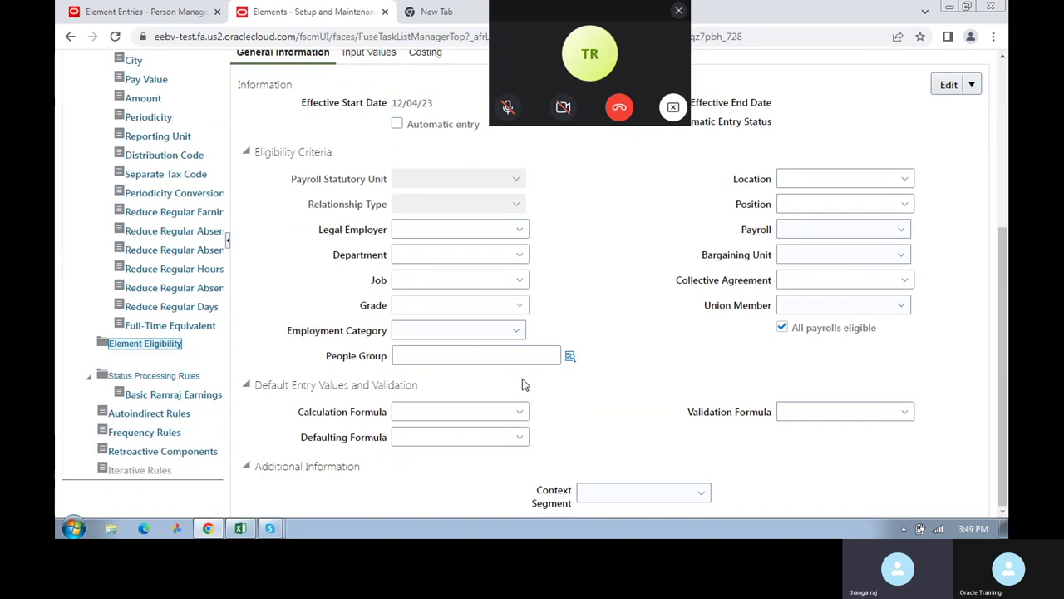
left_click(518, 230)
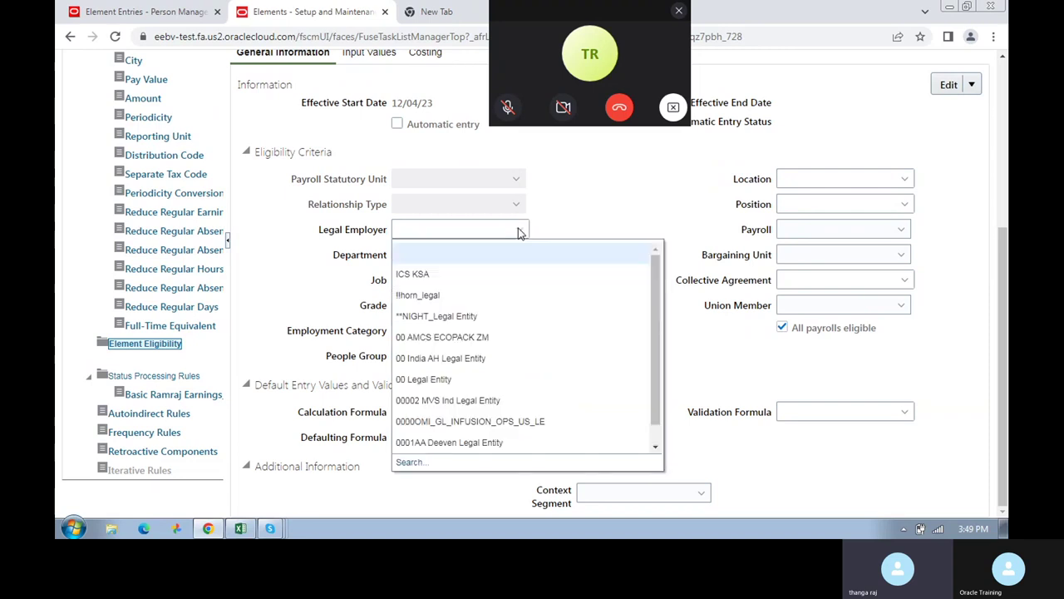
left_click(408, 462)
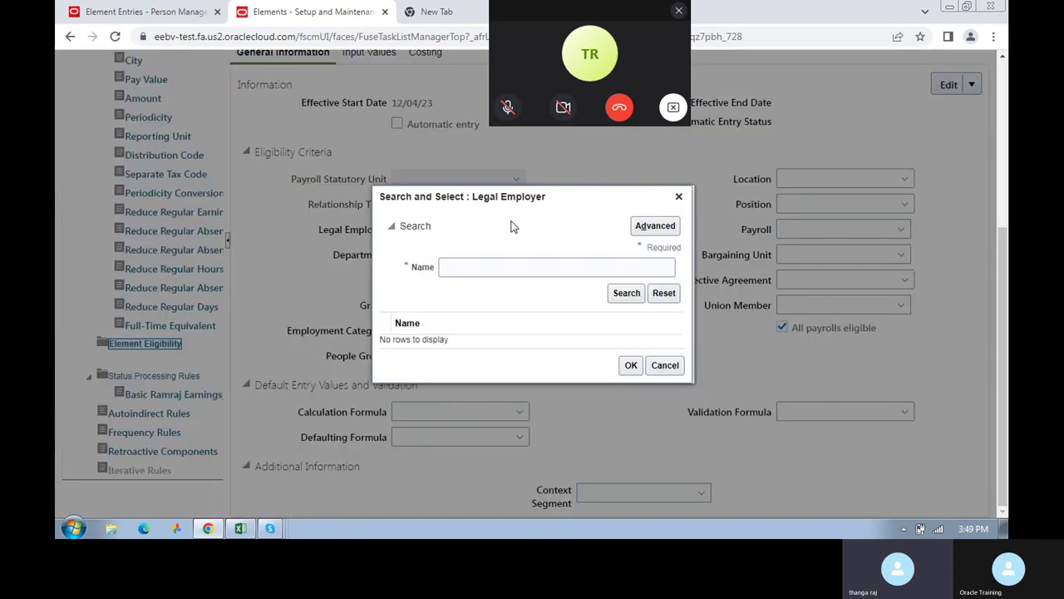
left_click(481, 265)
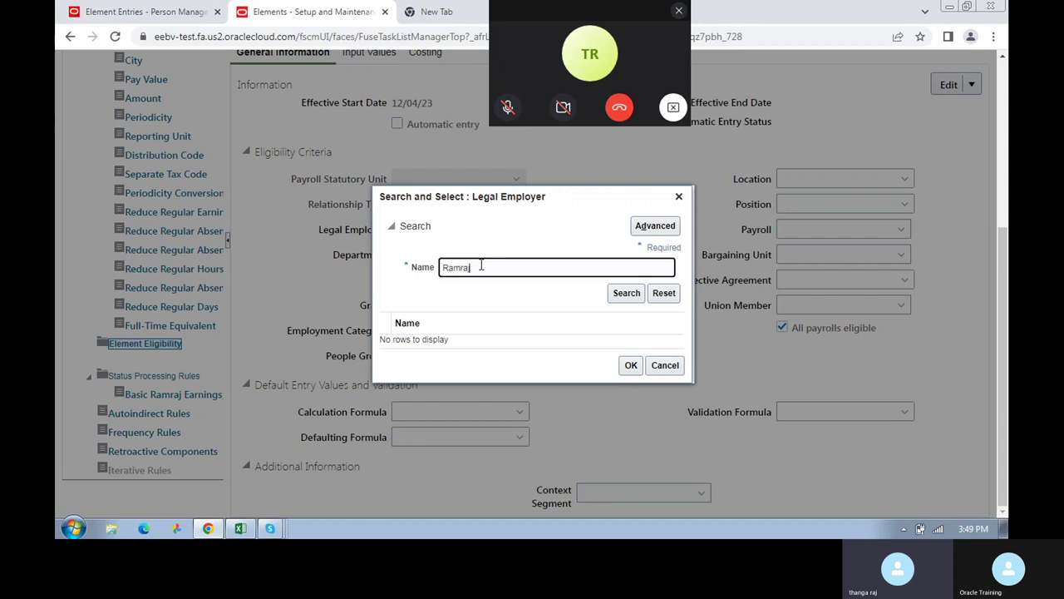
type("Ramraj")
left_click(632, 294)
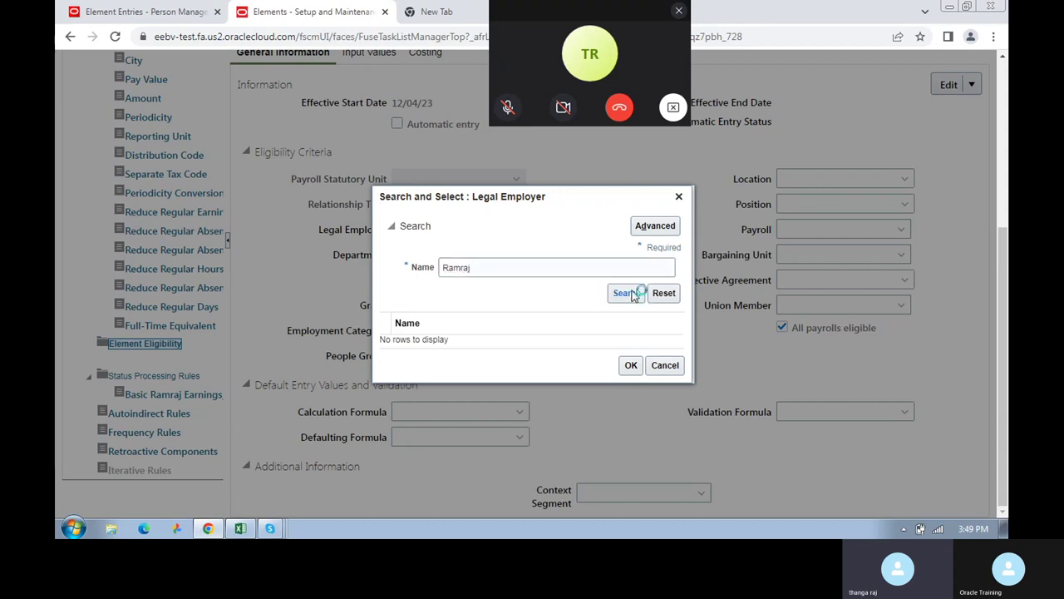
left_click(497, 340)
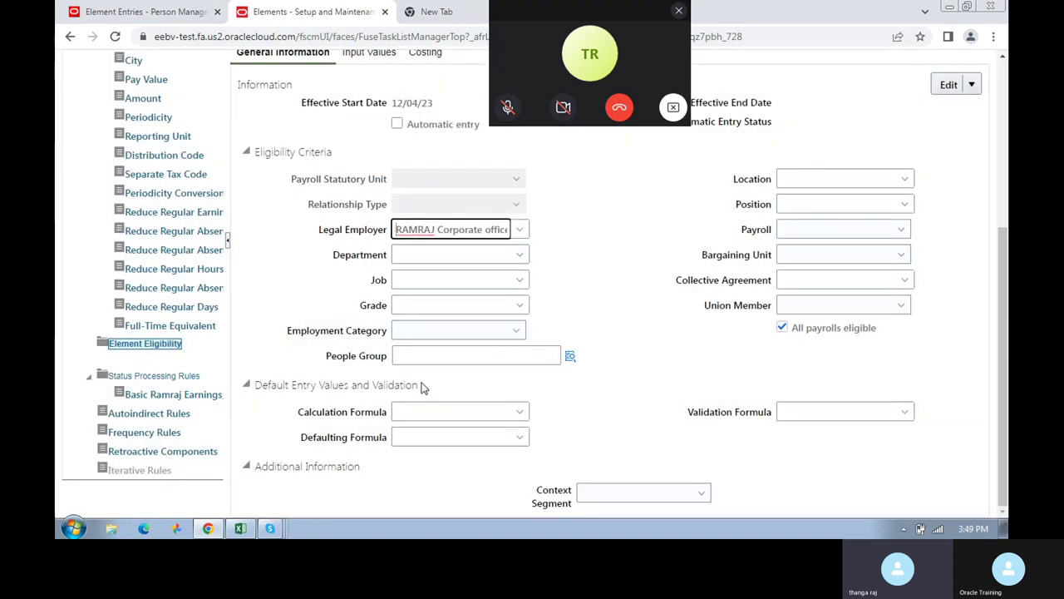
- Try to save the new element eligibility and dismiss the error message
scroll(627, 397, "up", 3)
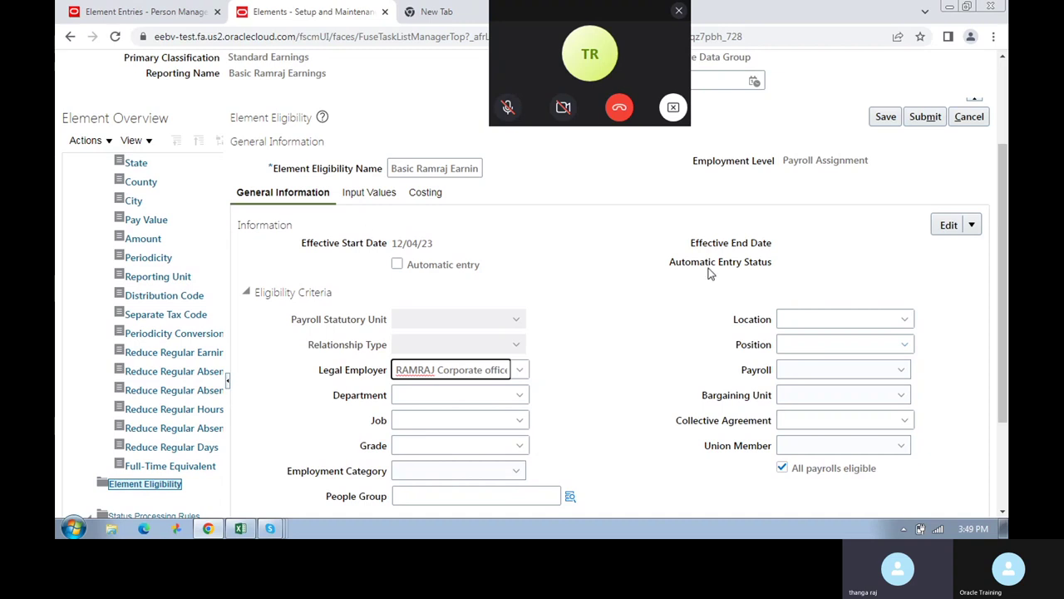
scroll(842, 256, "up", 2)
left_click(881, 184)
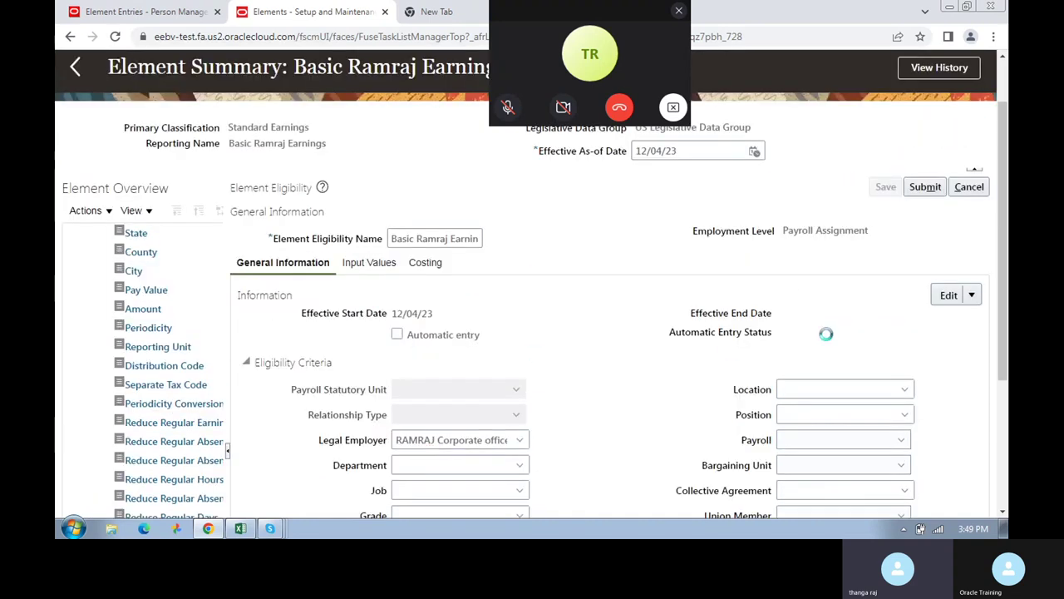
scroll(825, 334, "down", 3)
scroll(552, 365, "down", 2)
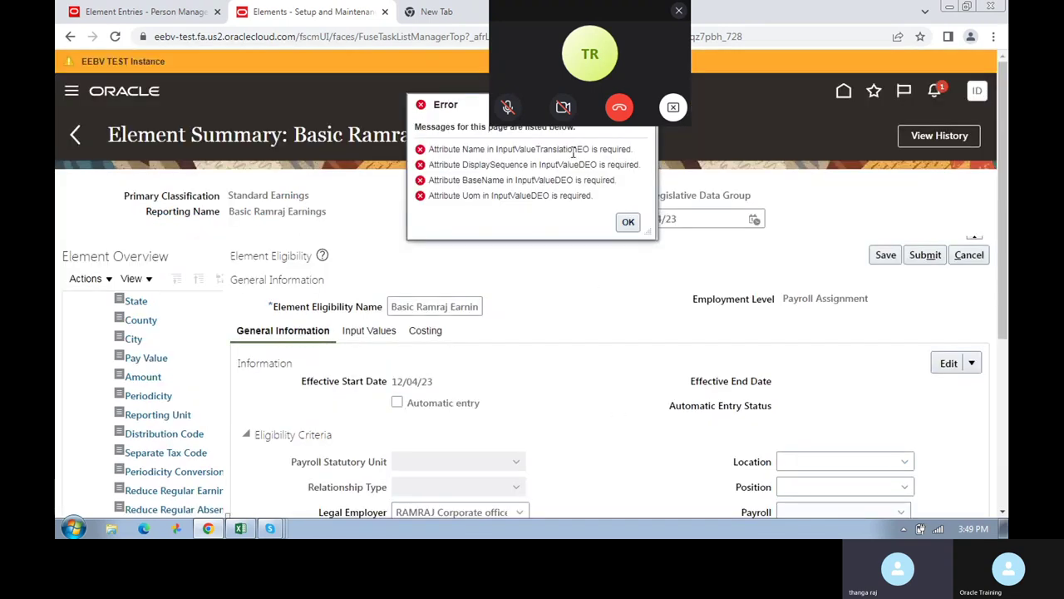
left_click(627, 221)
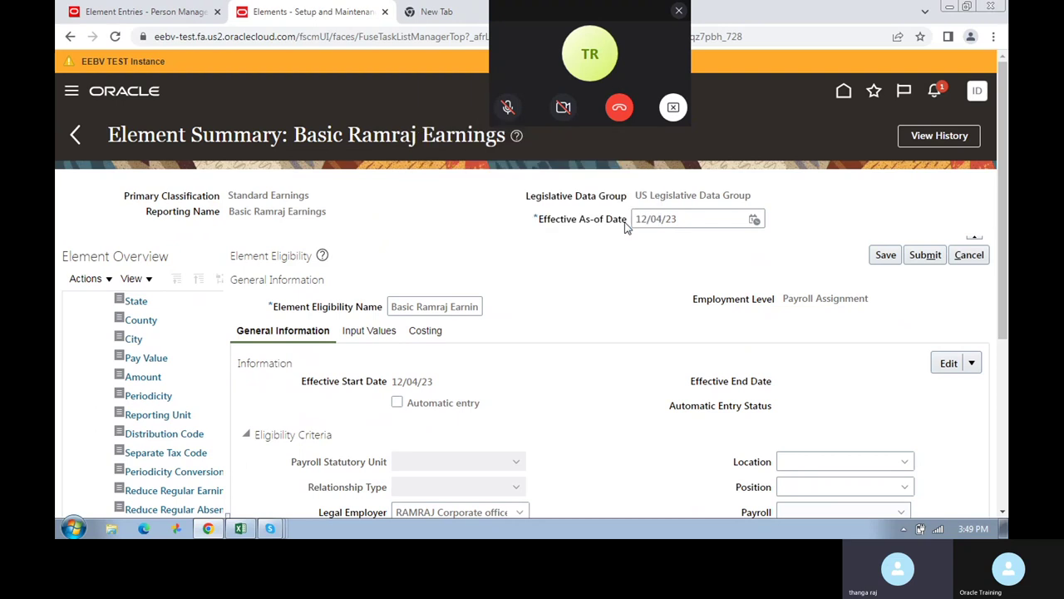
- Recheck the eligibility criteria, try again to save the element eligibility and close the error message
scroll(560, 394, "down", 3)
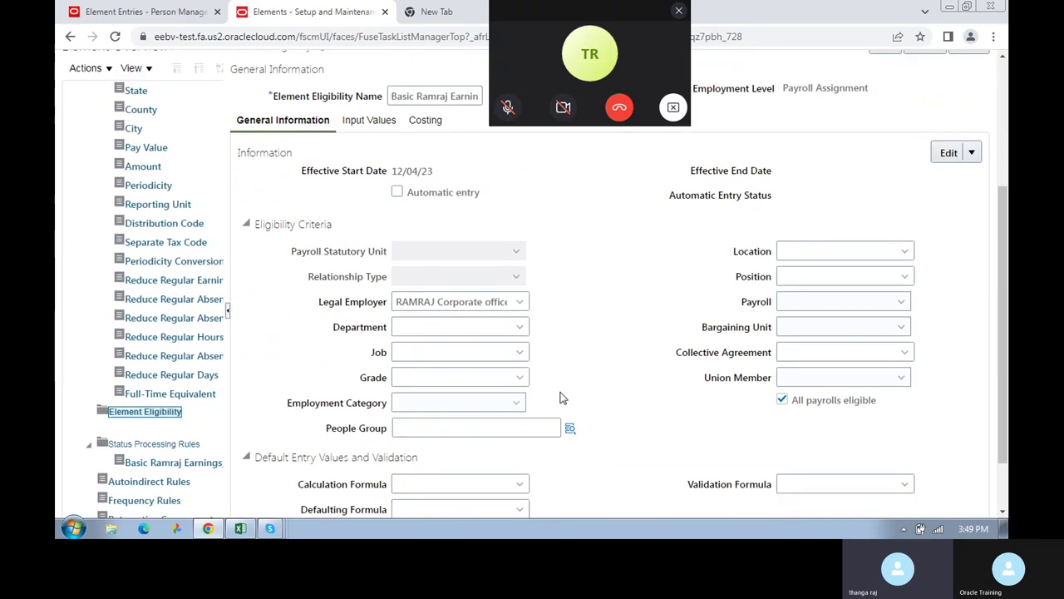
scroll(560, 398, "down", 1)
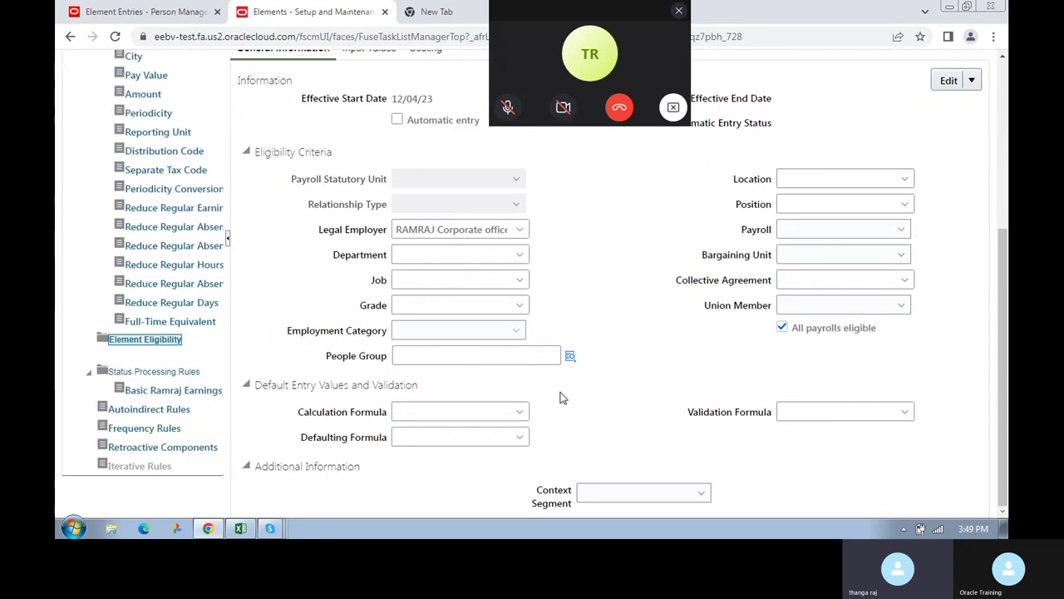
scroll(586, 365, "up", 2)
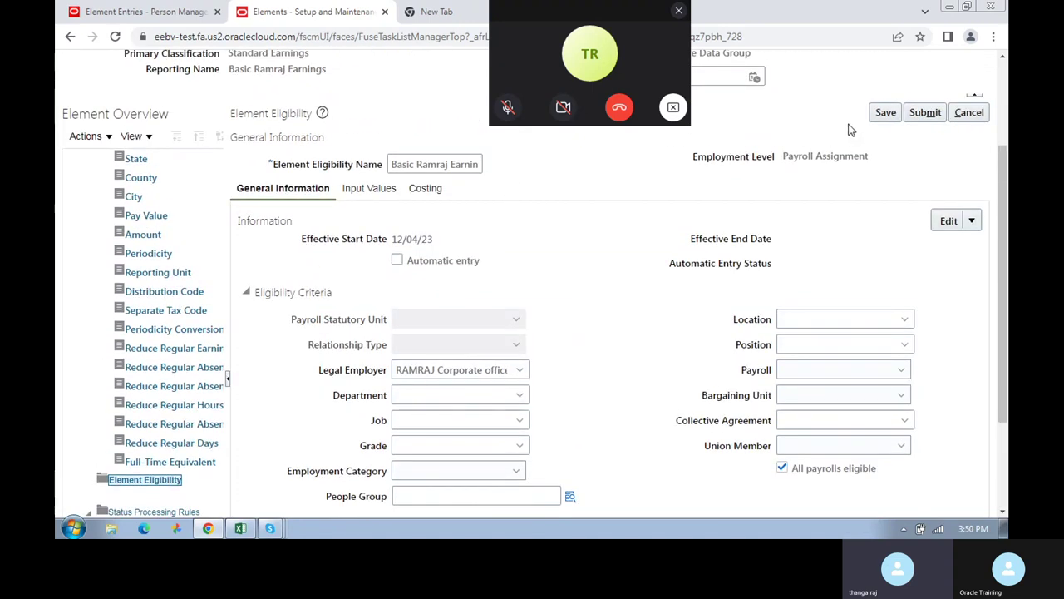
left_click(884, 113)
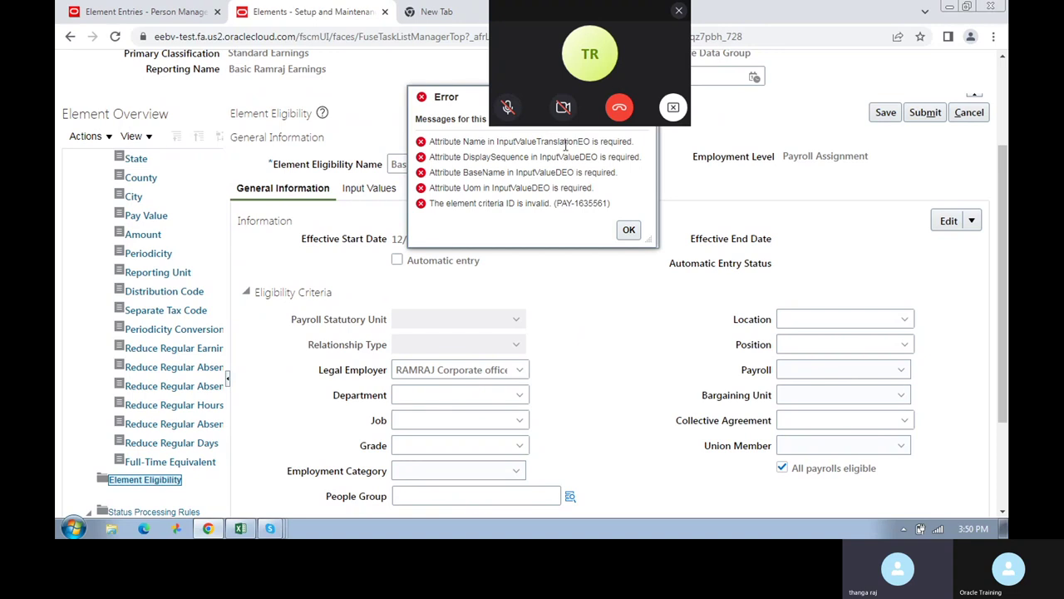
left_click(629, 233)
- Clear the legal employer from the eligibility criteria and retry saving, dismissing the error message
scroll(203, 415, "down", 5)
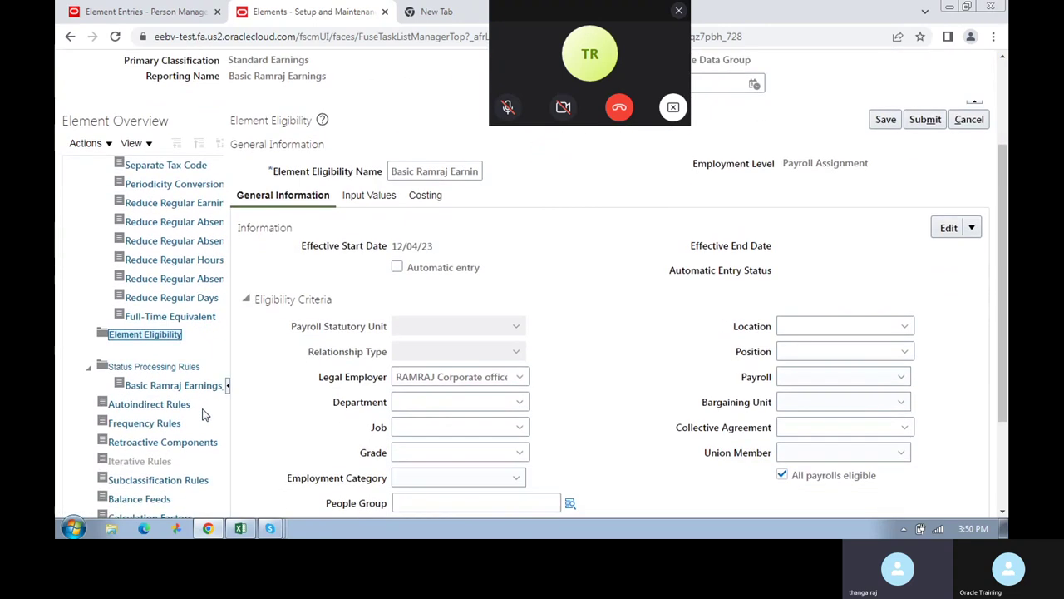
scroll(315, 334, "down", 2)
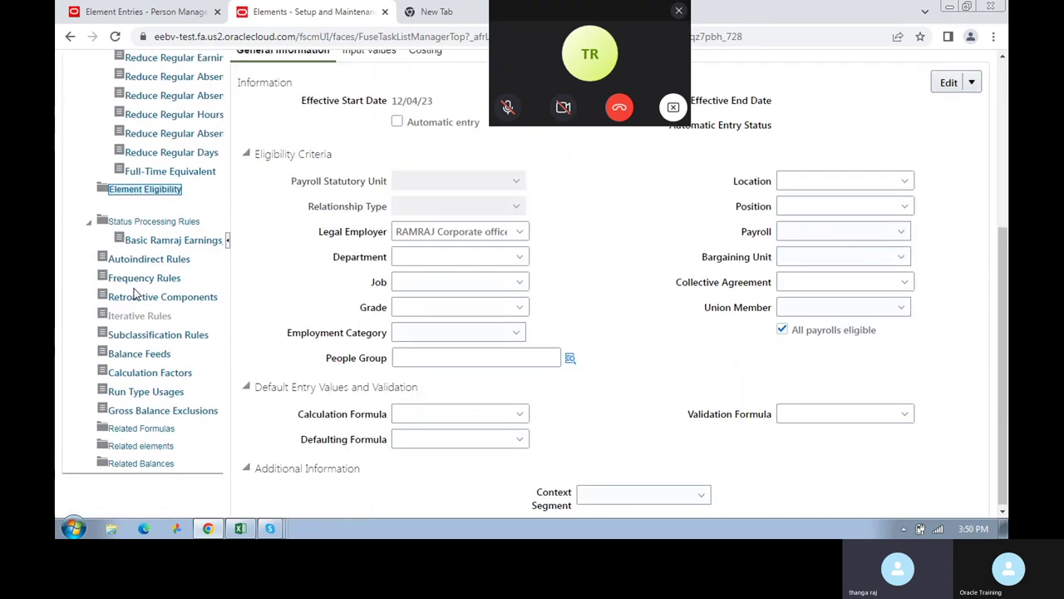
scroll(152, 256, "up", 4)
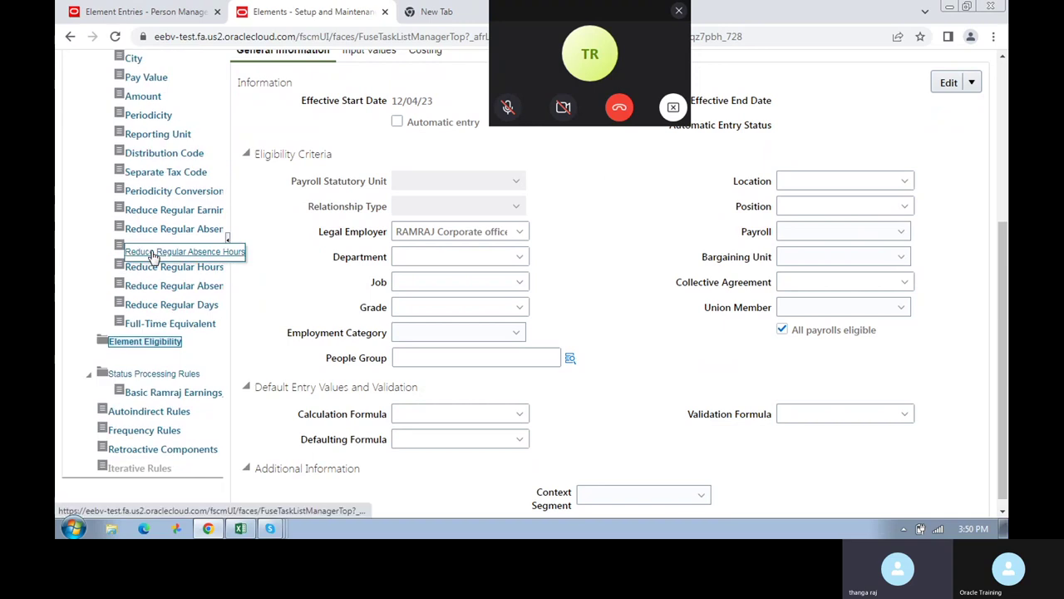
scroll(152, 256, "up", 2)
left_click(449, 301)
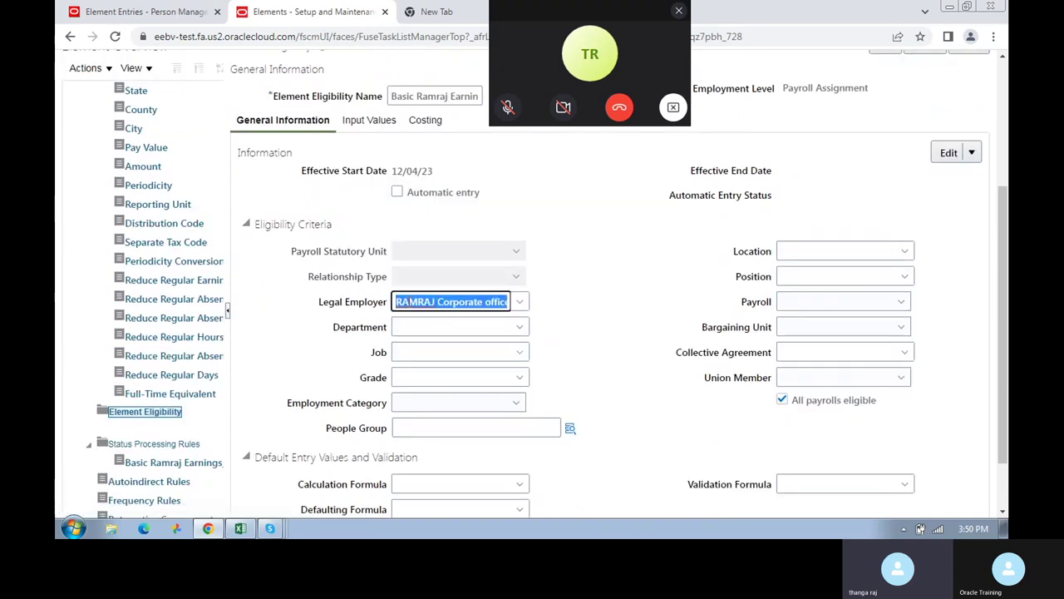
key("Delete")
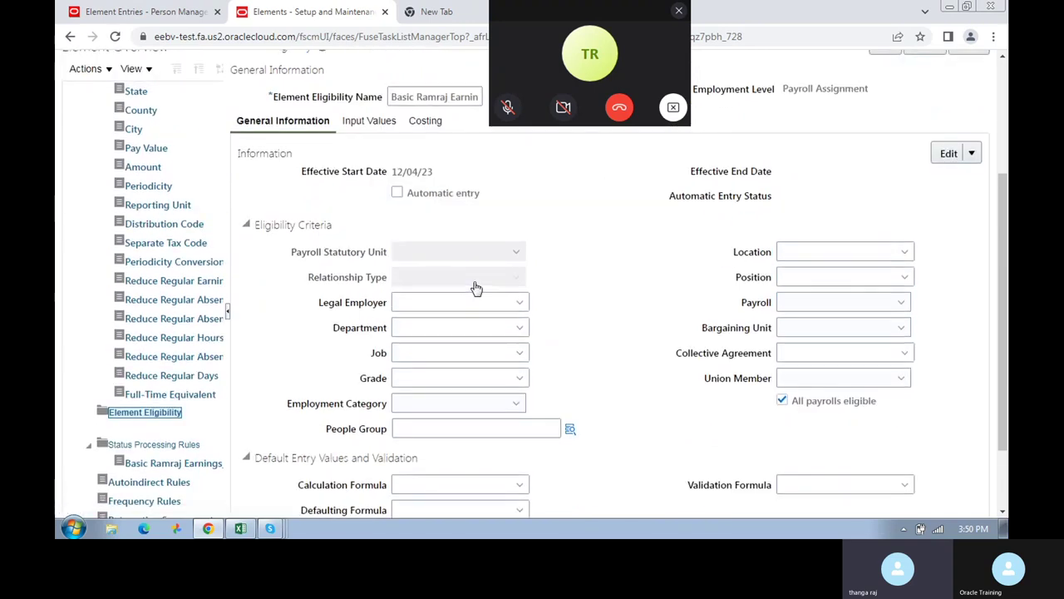
scroll(474, 285, "up", 3)
left_click(888, 183)
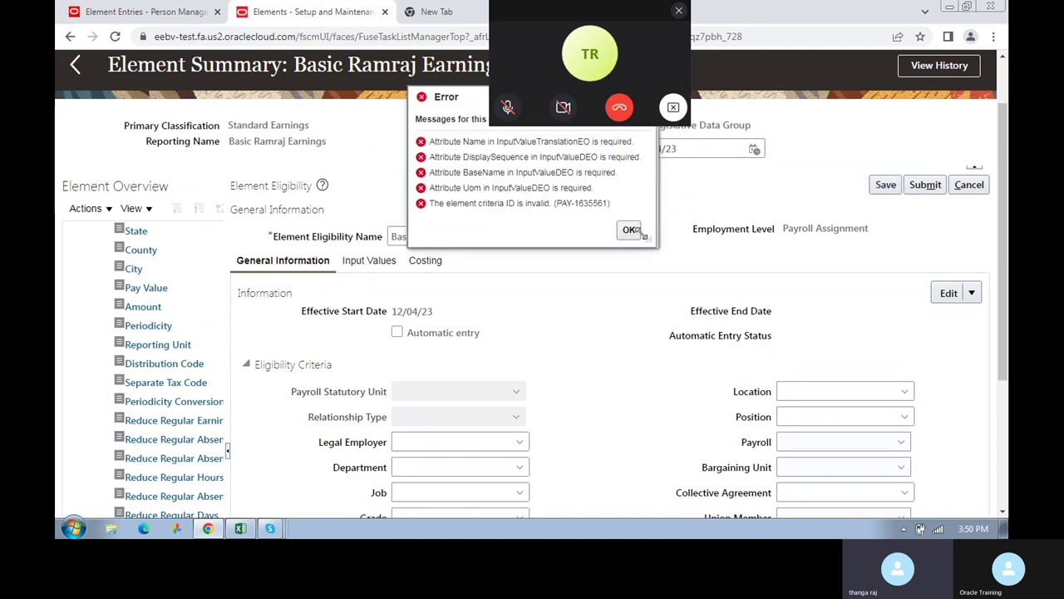
left_click(634, 230)
- Open the element eligibility's input values and examine their defaults, minimums, maximums and warning settings
scroll(361, 247, "up", 2)
left_click(376, 334)
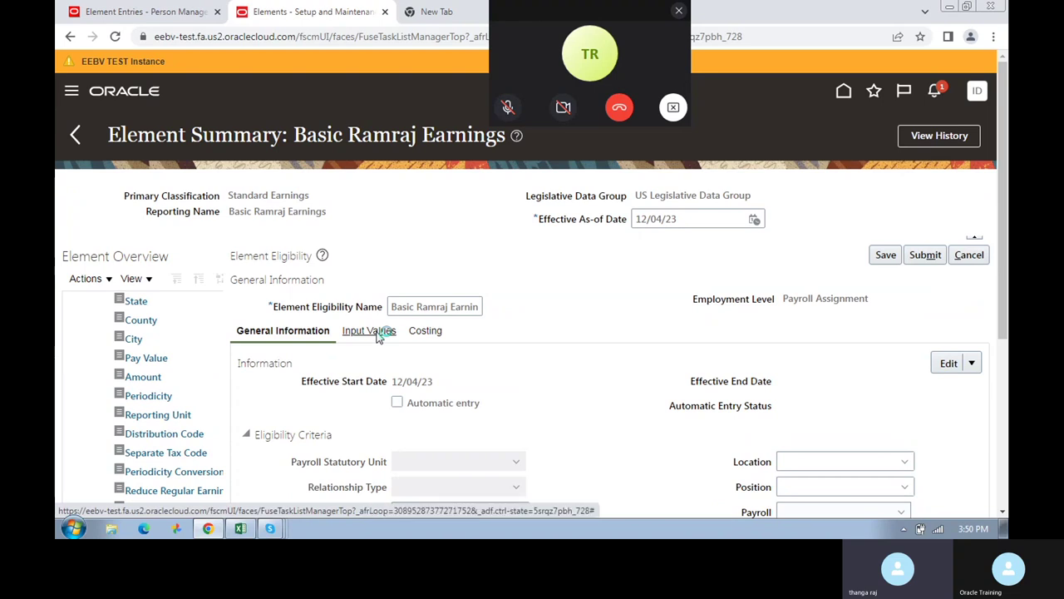
scroll(465, 336, "down", 3)
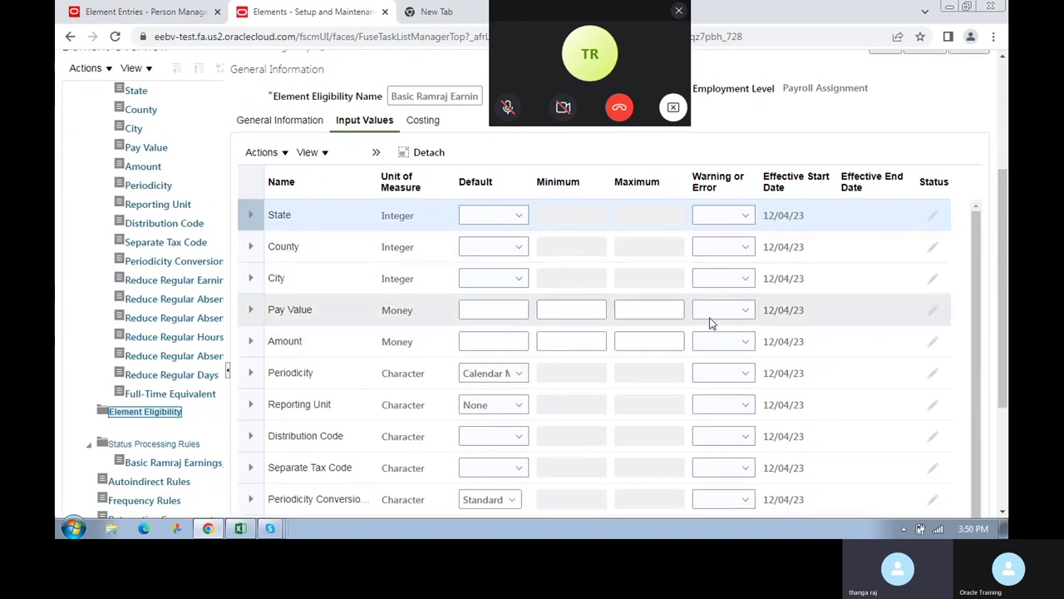
scroll(546, 404, "down", 5)
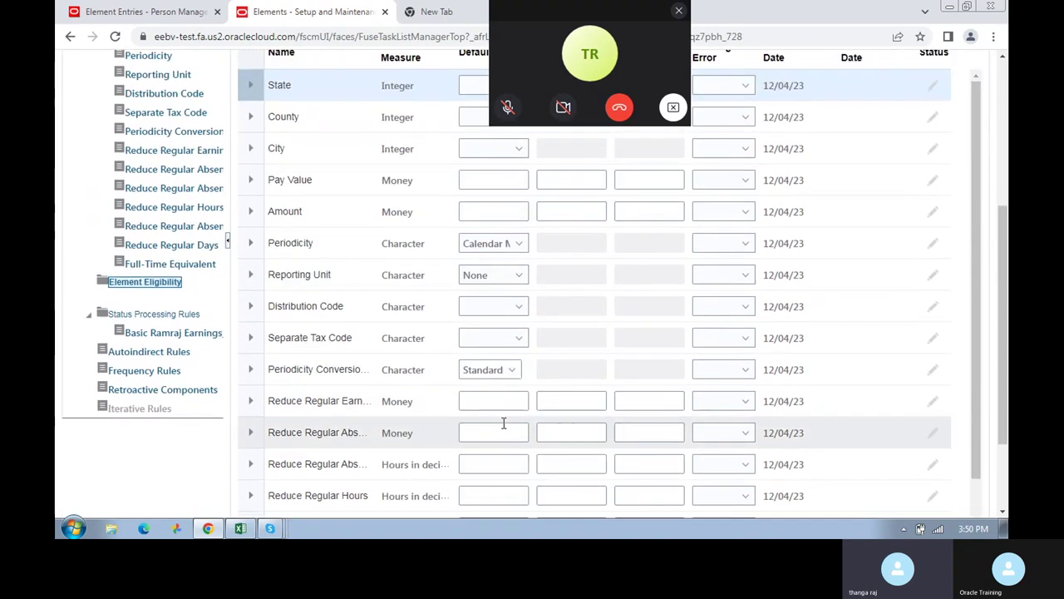
scroll(503, 423, "up", 2)
scroll(503, 423, "down", 3)
scroll(535, 381, "up", 5)
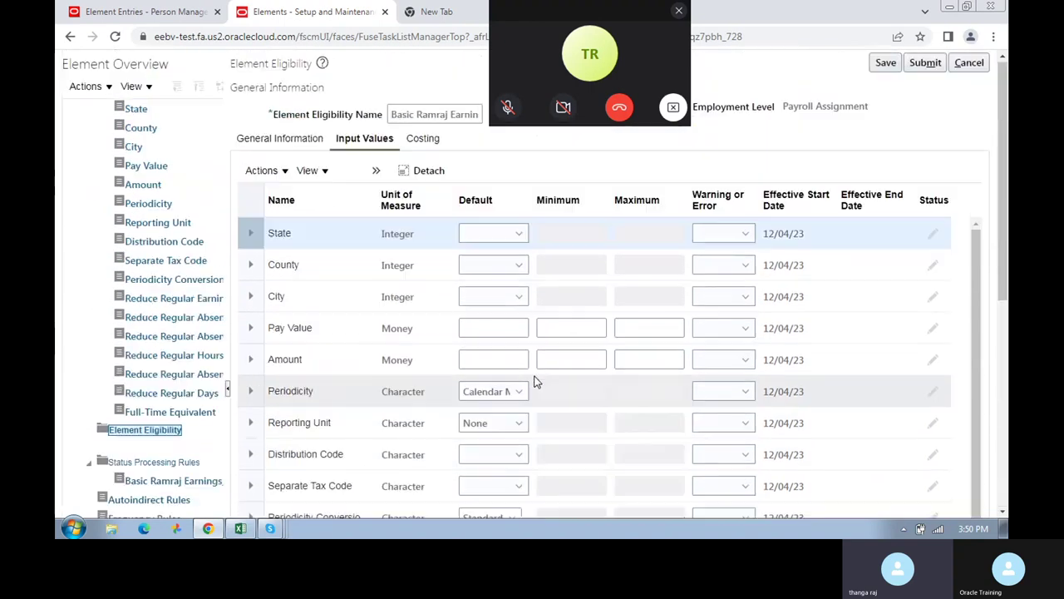
scroll(535, 380, "up", 3)
scroll(592, 423, "down", 2)
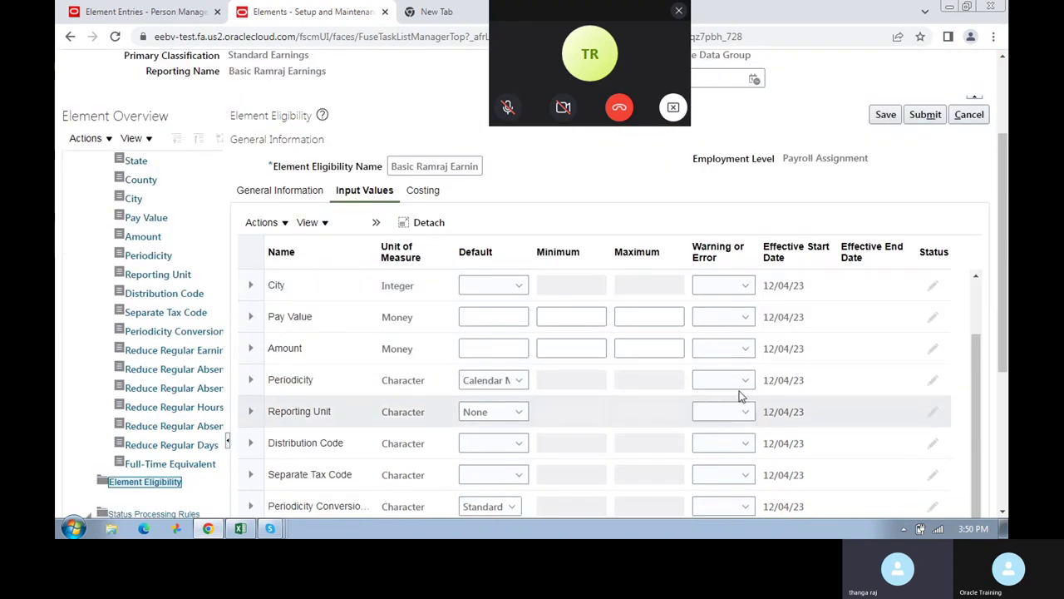
scroll(648, 429, "down", 2)
scroll(506, 274, "up", 2)
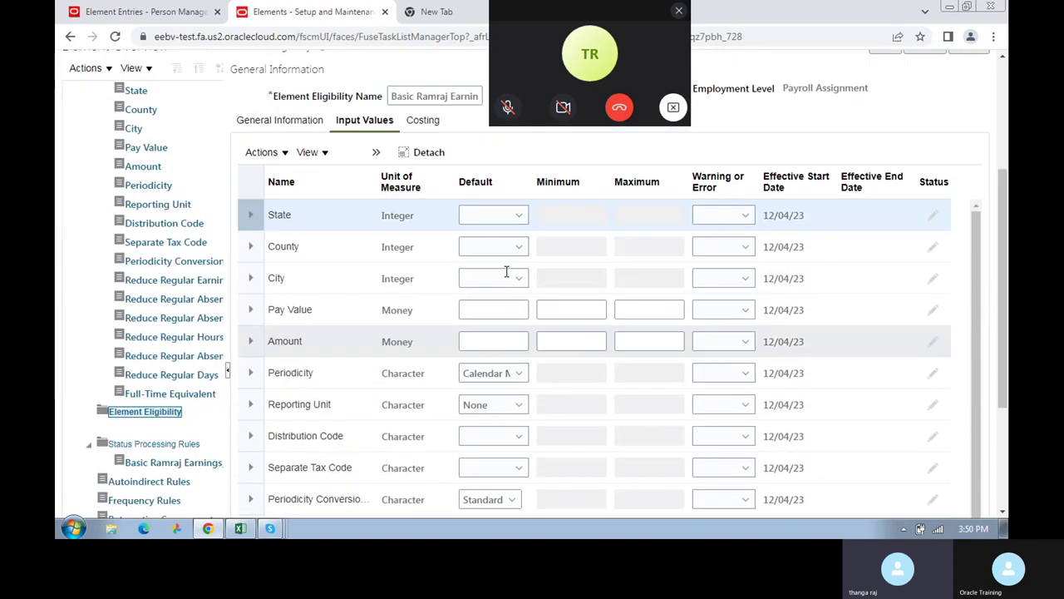
- Set the eligibility's Pay Value input value to minimum 0.00 and maximum 500.00, with Warning as the out-of-range response
left_click(557, 314)
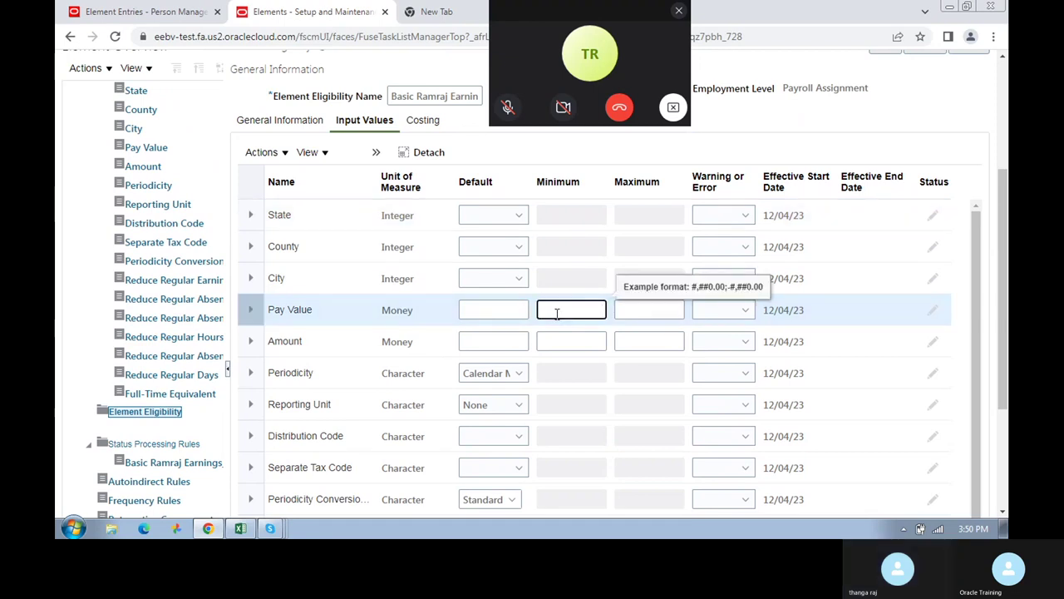
left_click(629, 310)
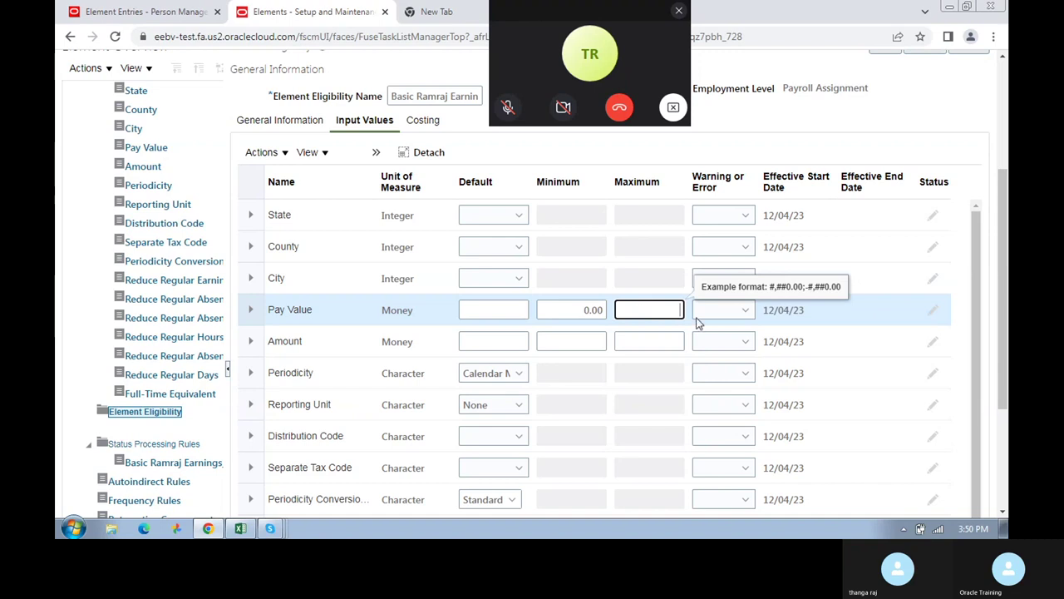
left_click(730, 322)
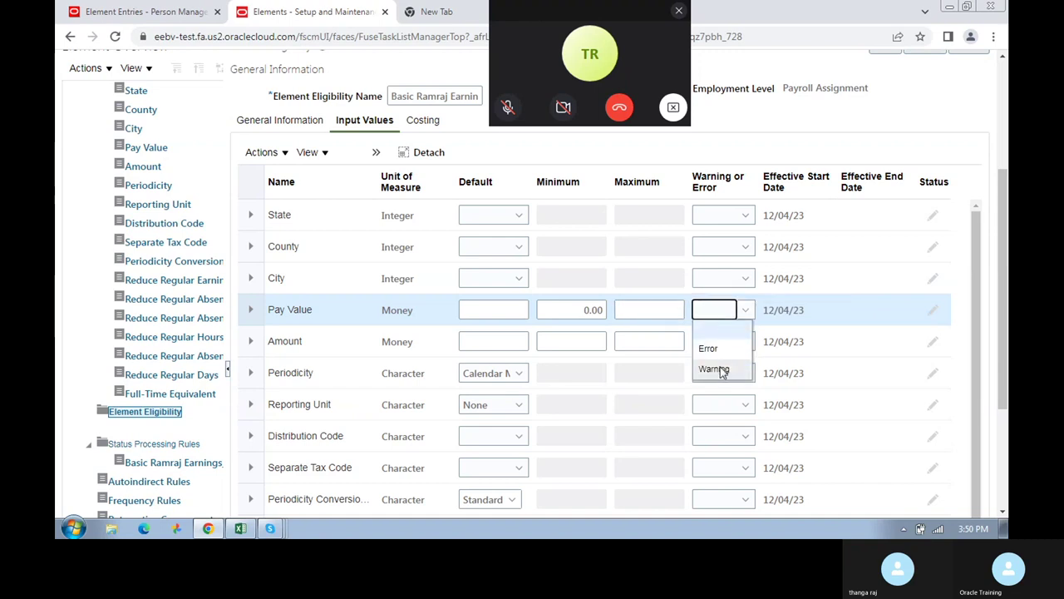
left_click(712, 368)
left_click(641, 308)
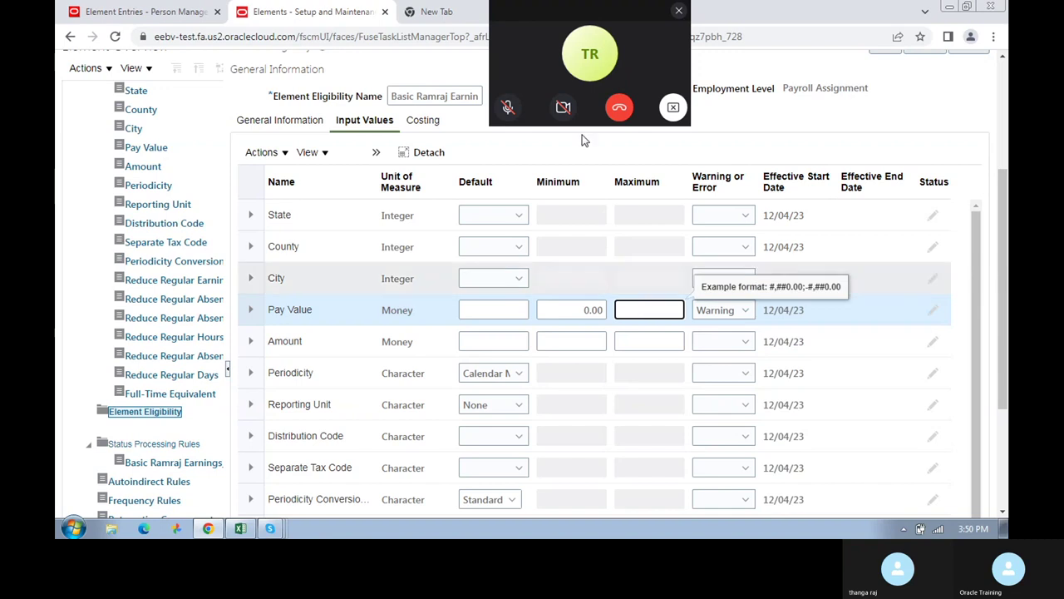
left_click(508, 108)
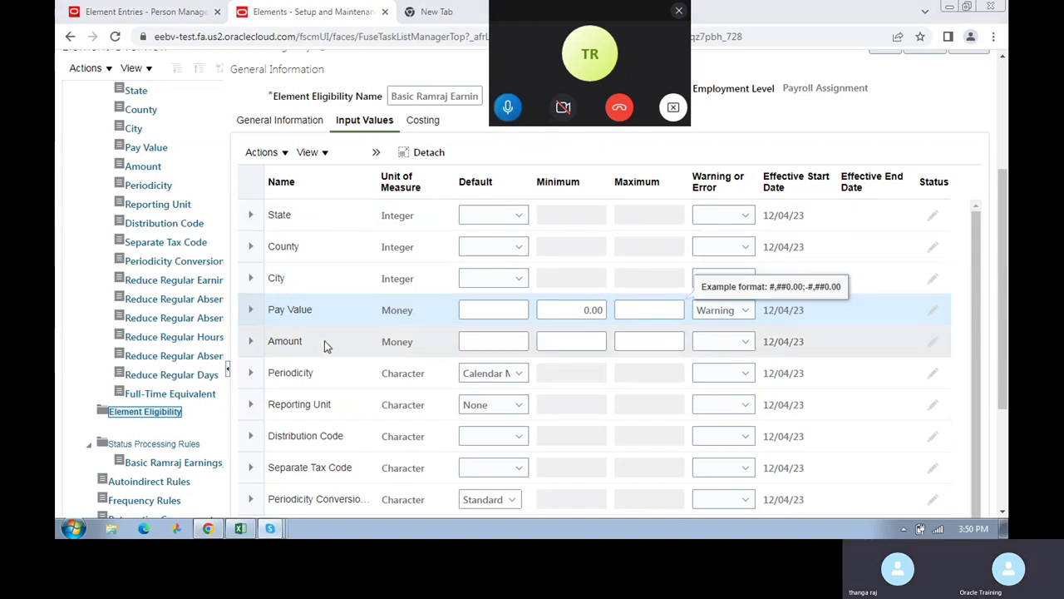
left_click(676, 310)
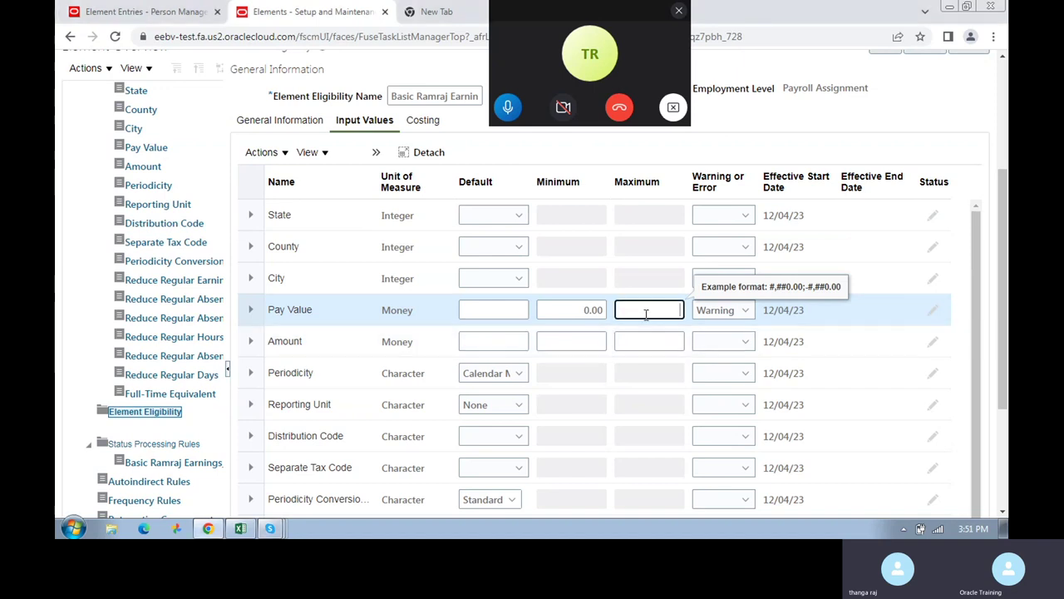
left_click(740, 310)
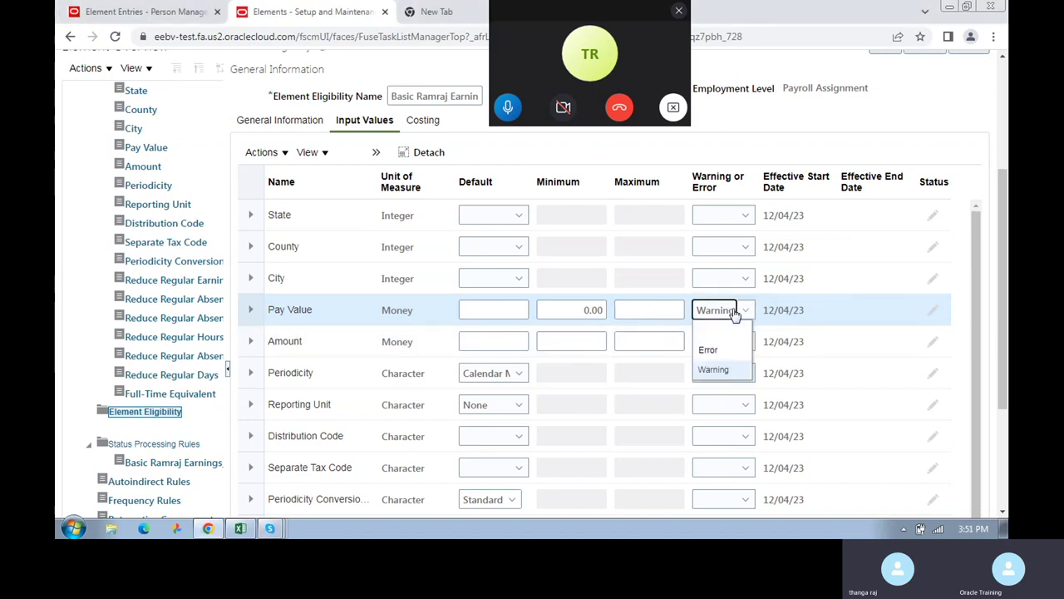
left_click(654, 312)
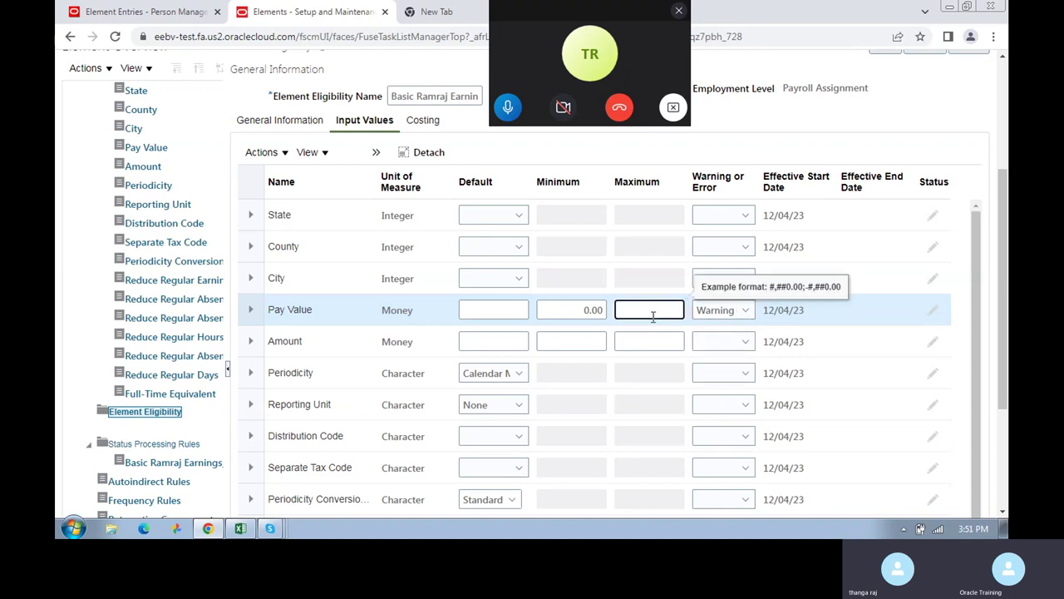
- Set the eligibility's Amount input value to minimum 0.00 and maximum 500.00
left_click(567, 341)
type("0.0")
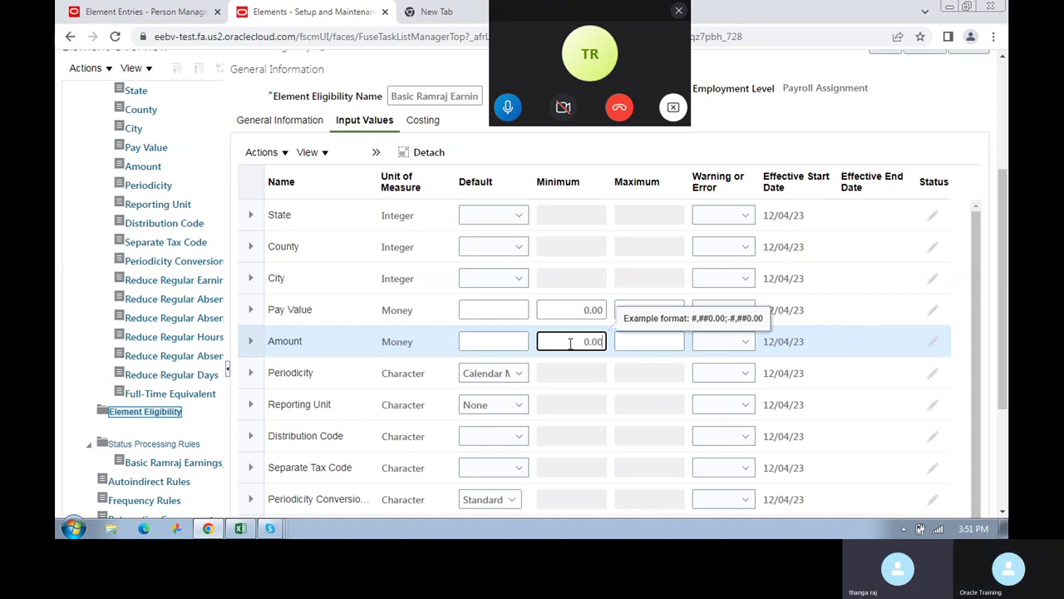
left_click(665, 342)
type("500")
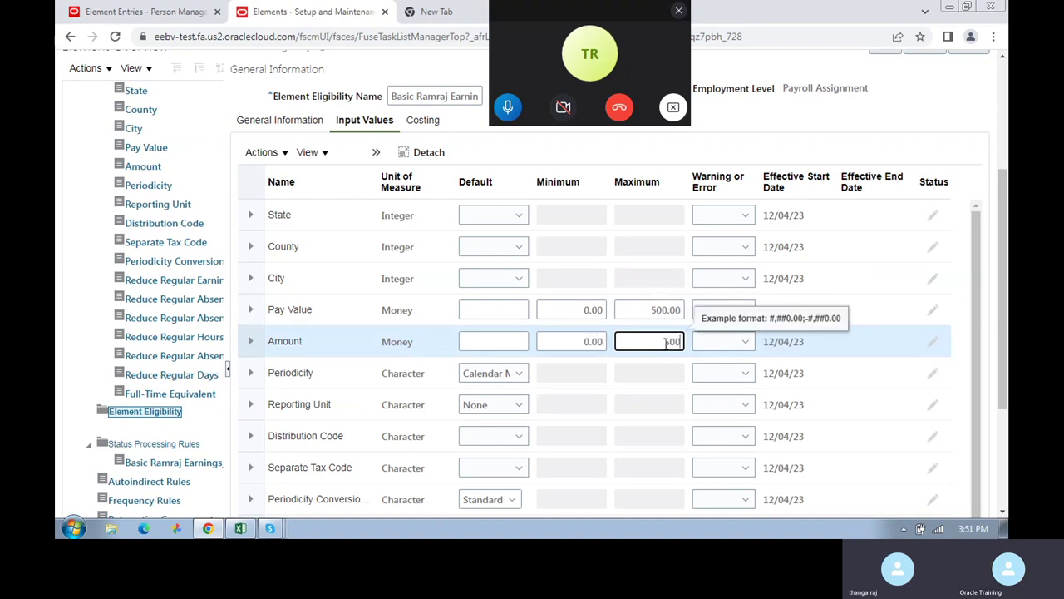
- Try to save the element eligibility with the new input value limits and dismiss the error messages
scroll(678, 353, "down", 3)
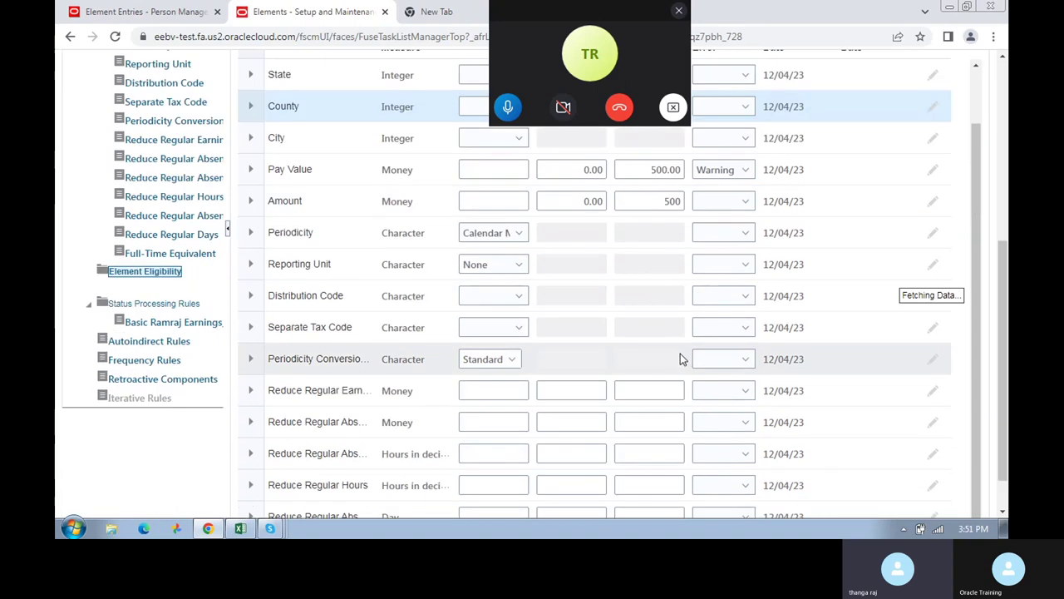
scroll(680, 358, "up", 6)
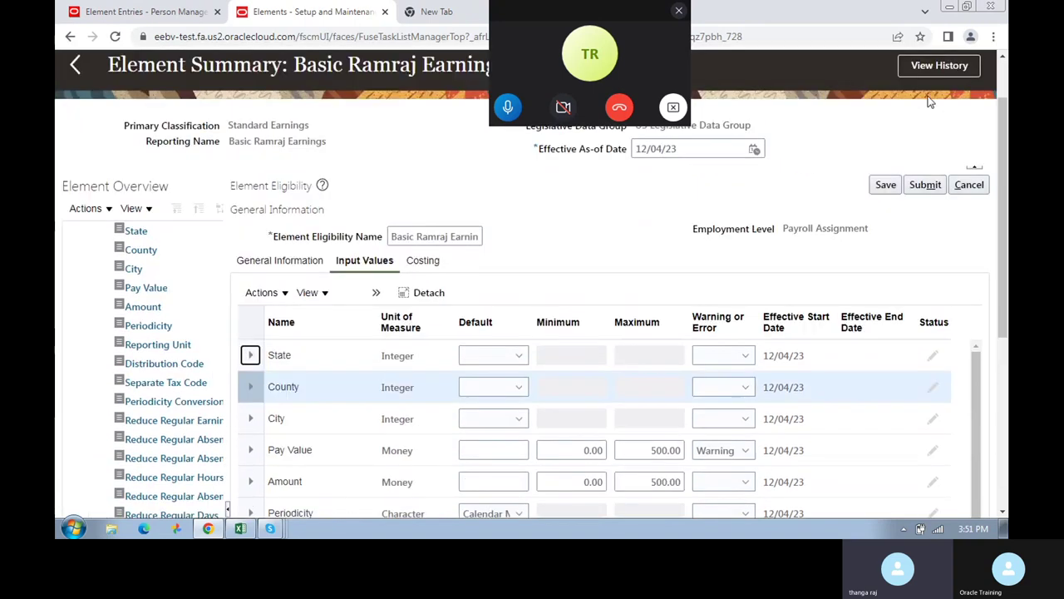
left_click(888, 186)
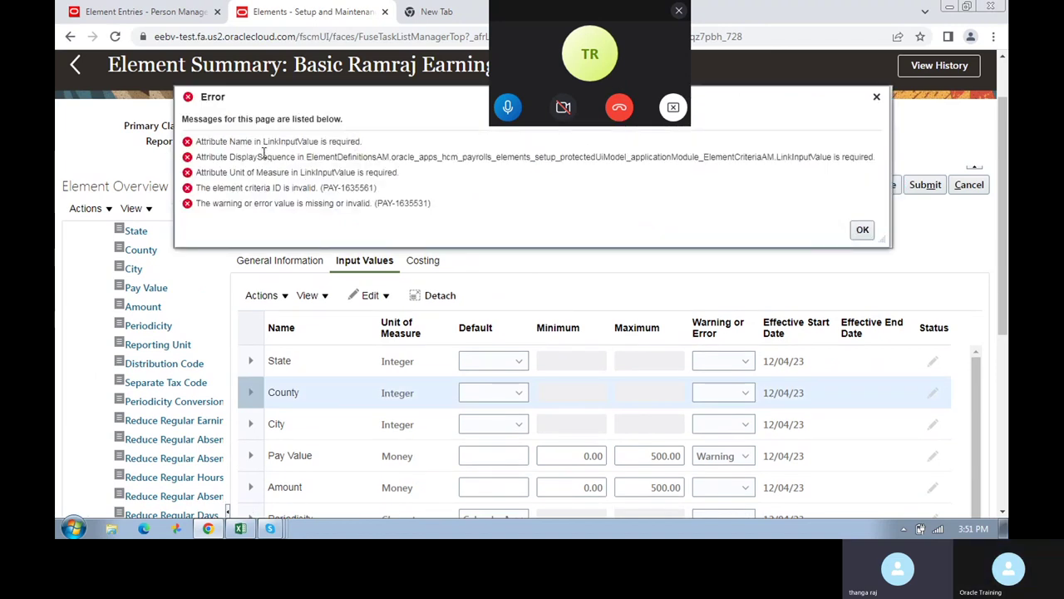
left_click(862, 229)
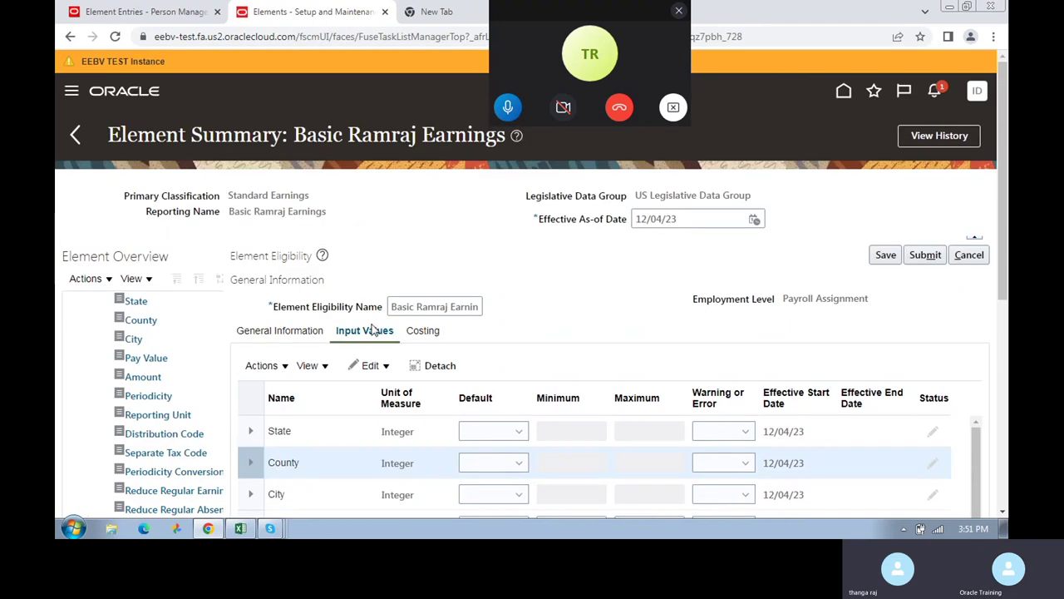
- Make all payrolls eligible in the general eligibility information, retry saving and dismiss the error messages
left_click(281, 331)
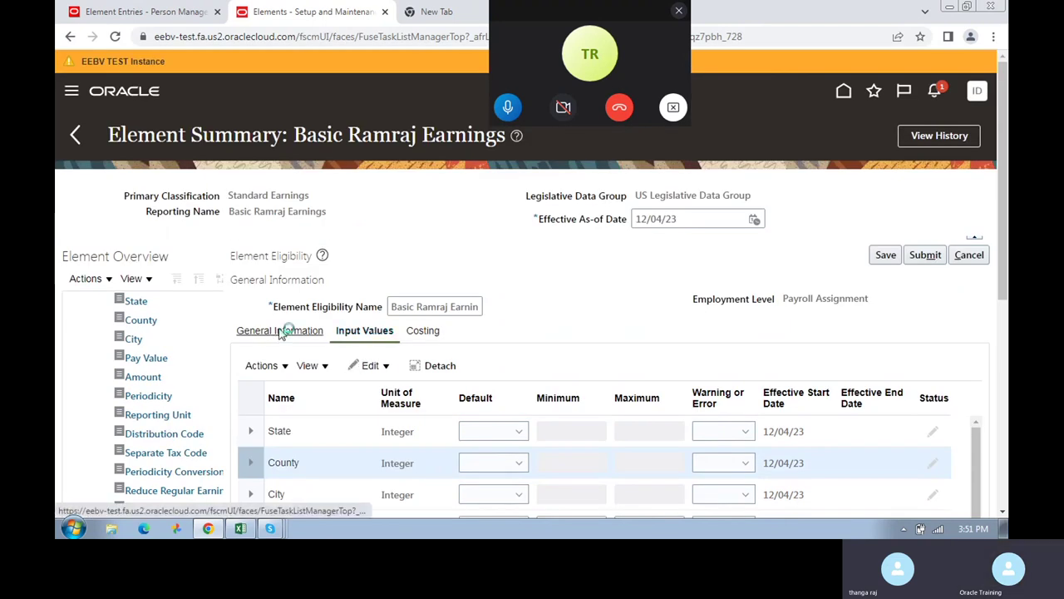
scroll(490, 390, "down", 2)
scroll(491, 389, "down", 1)
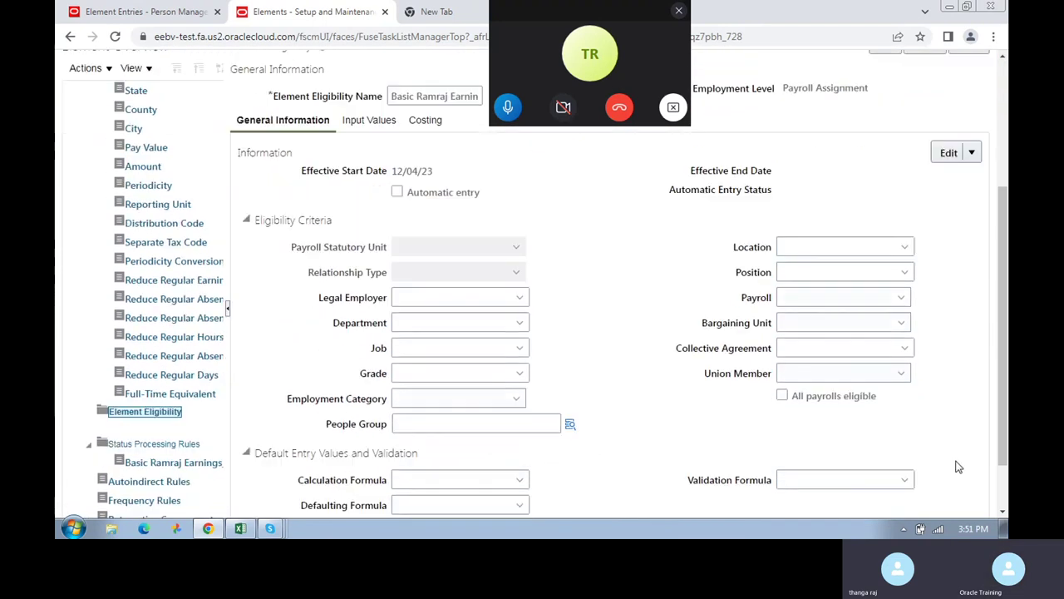
left_click(782, 395)
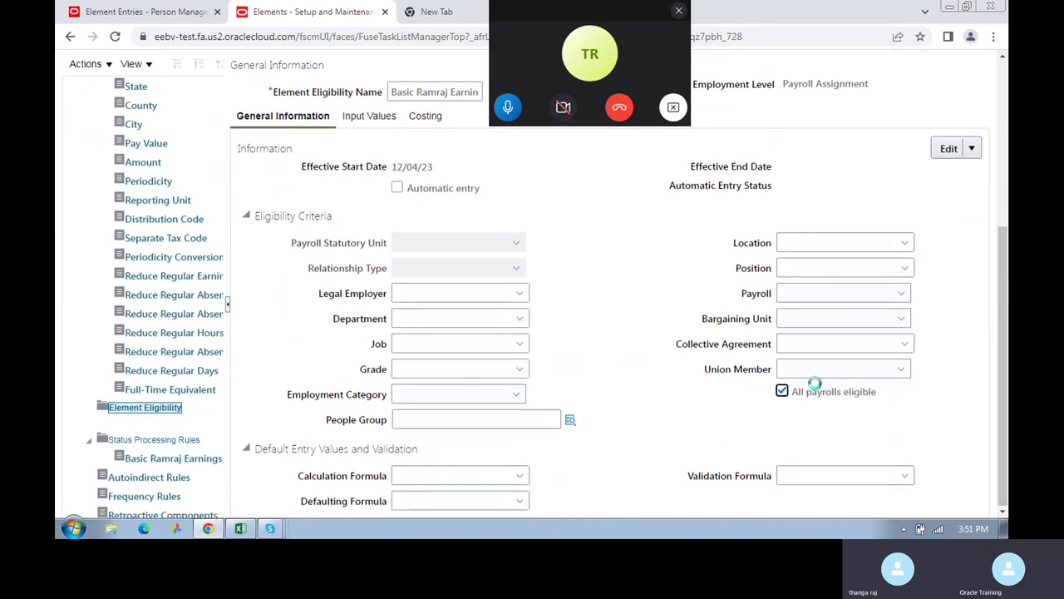
scroll(773, 416, "down", 1)
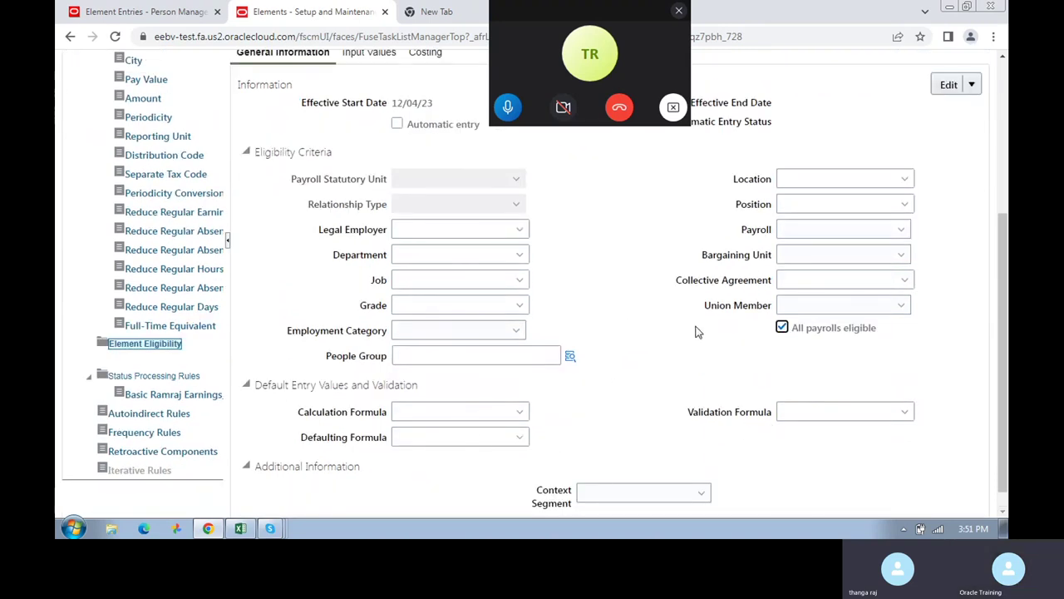
scroll(696, 331, "up", 3)
left_click(888, 190)
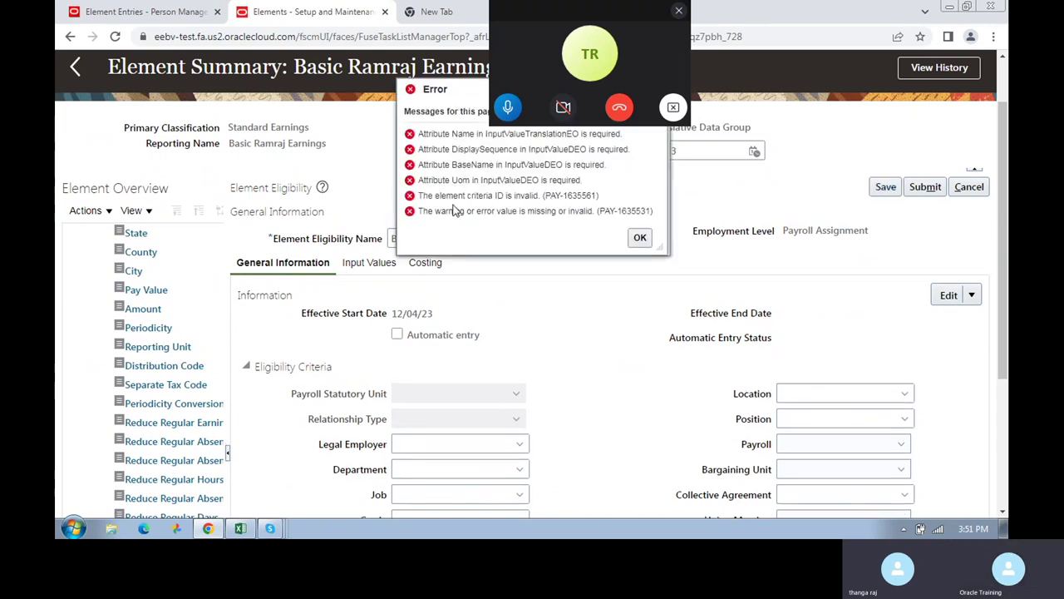
left_click_drag(458, 196, 600, 195)
scroll(465, 225, "up", 1)
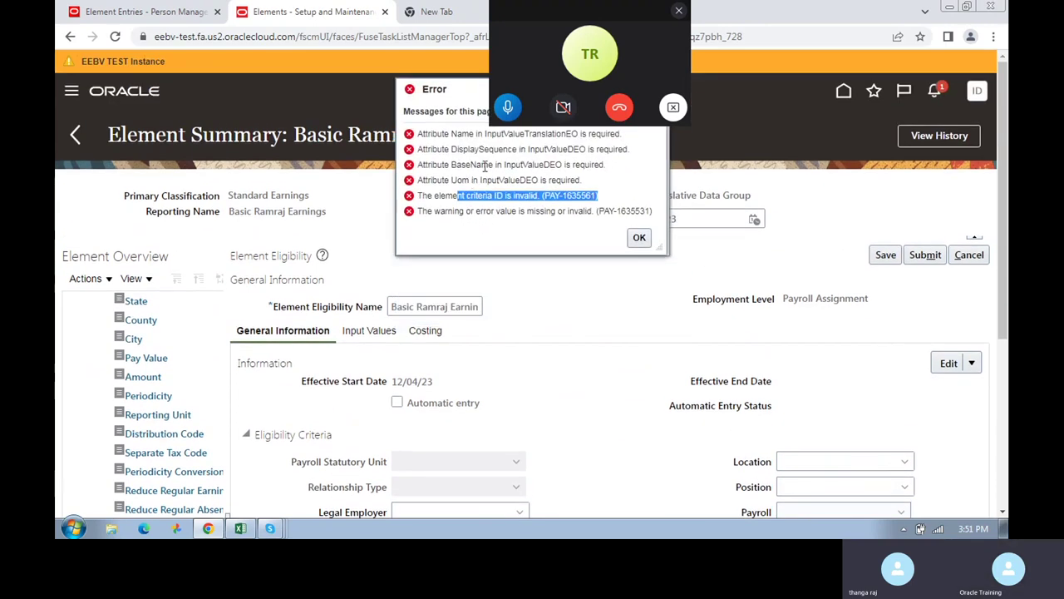
left_click(638, 237)
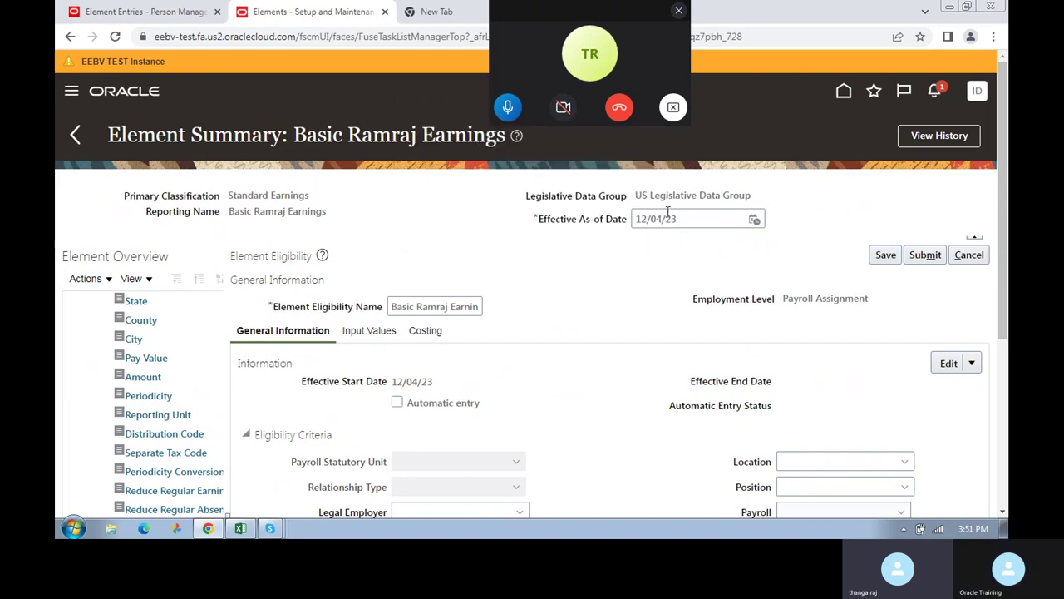
- Leave the element eligibility for the elements list, look through the search results and dismiss the warning
left_click(76, 135)
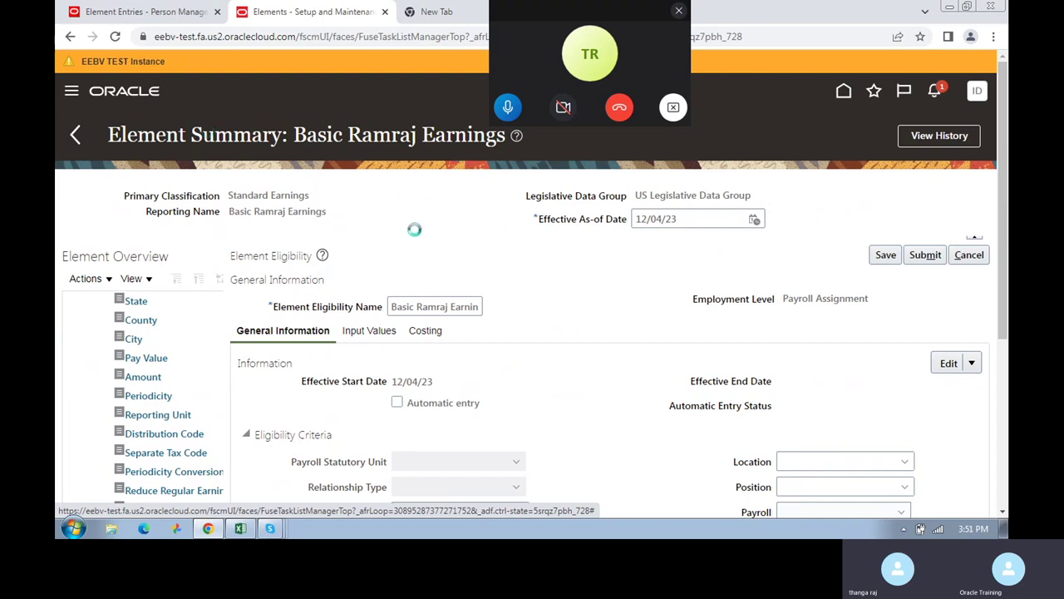
left_click(141, 12)
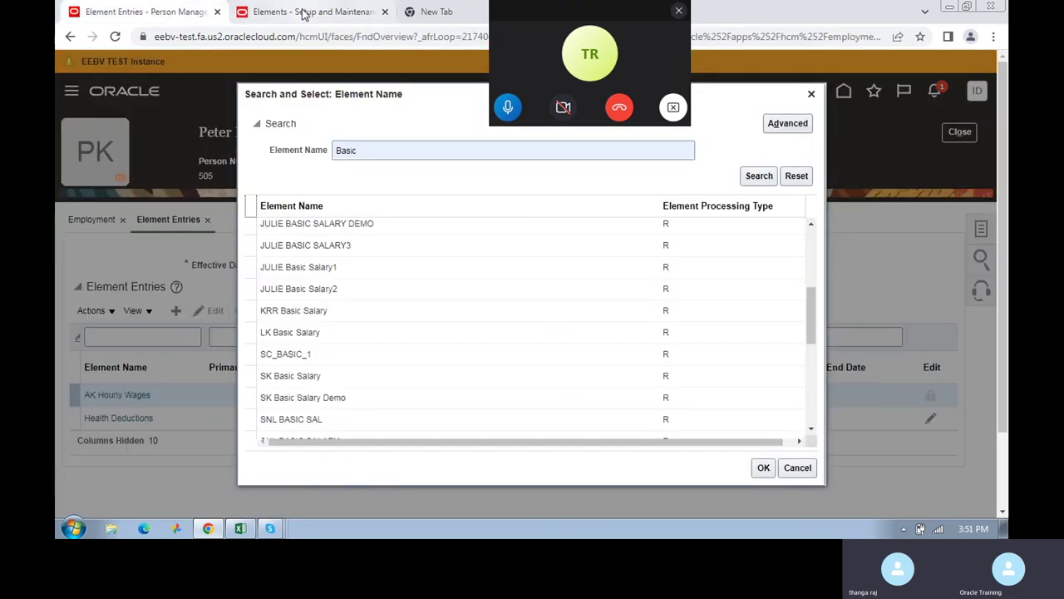
left_click(303, 11)
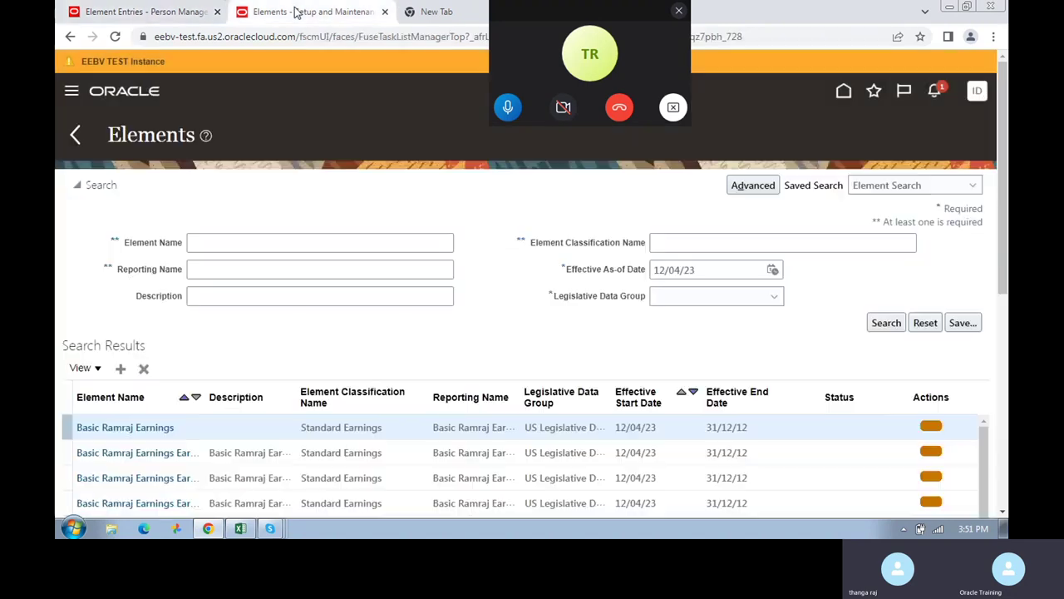
scroll(250, 416, "down", 3)
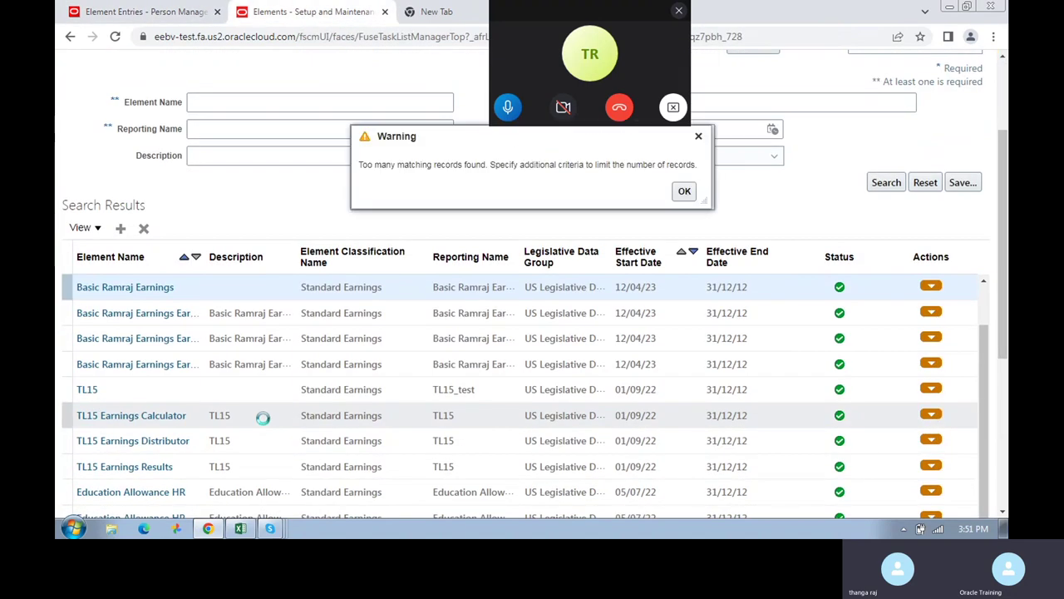
scroll(250, 343, "down", 2)
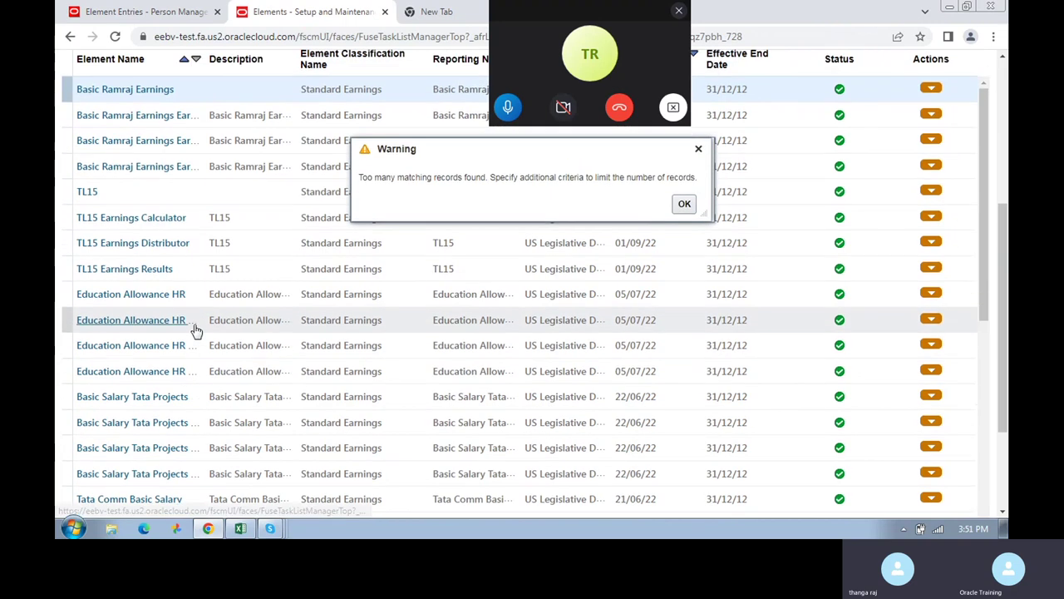
scroll(171, 237, "up", 2)
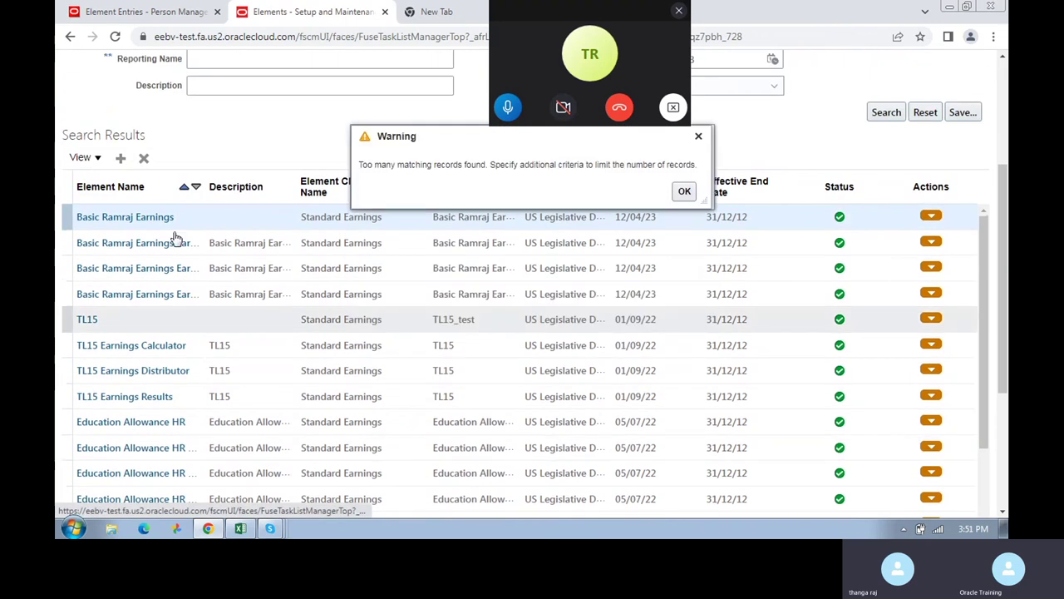
left_click(699, 136)
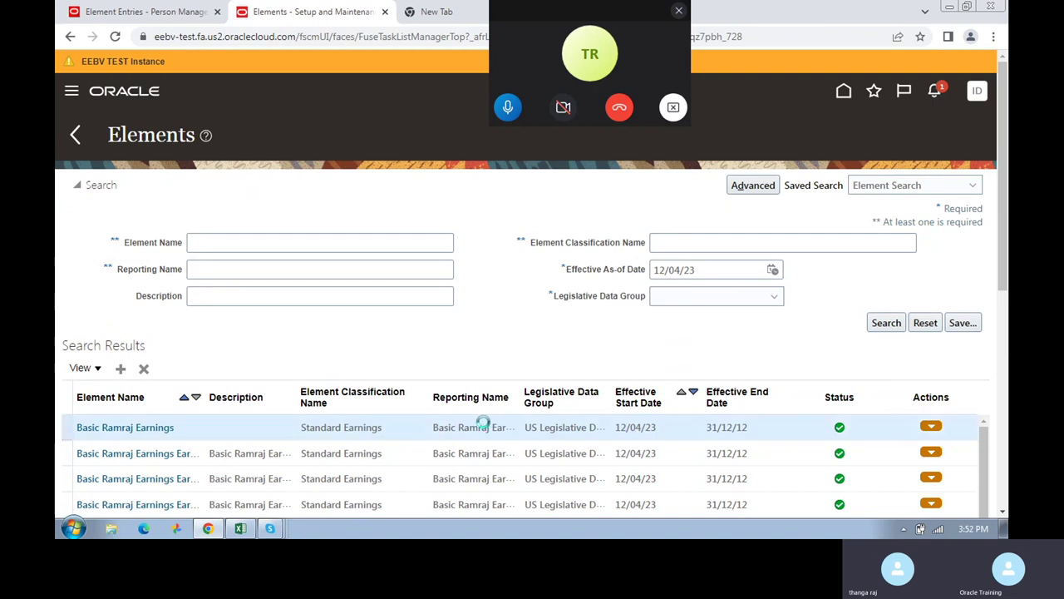
- Reopen the Basic Ramraj Earnings element, dismiss the warning and open its Amount input value
scroll(131, 438, "down", 4)
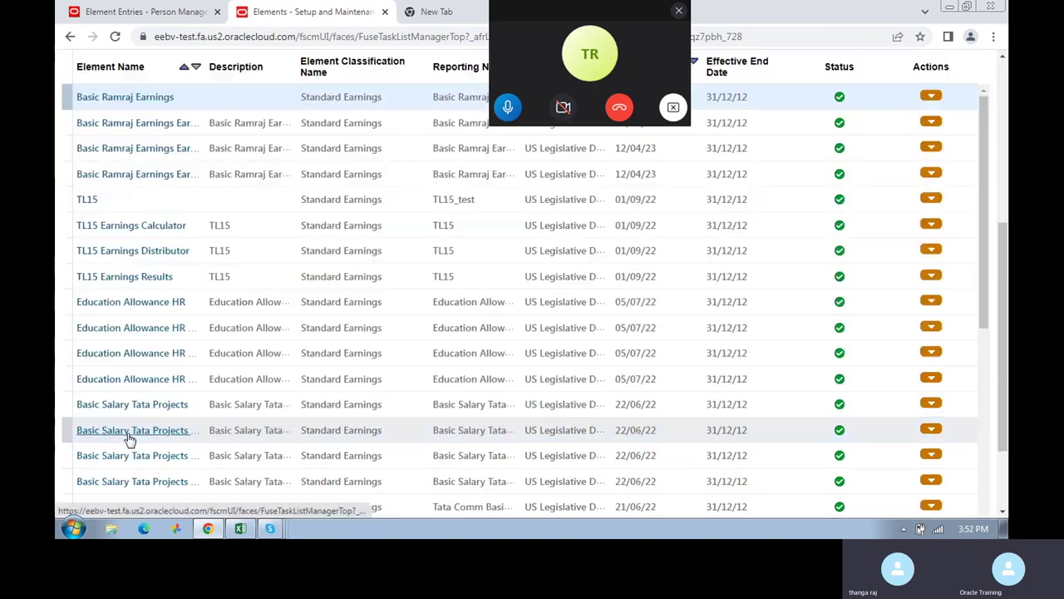
left_click(131, 96)
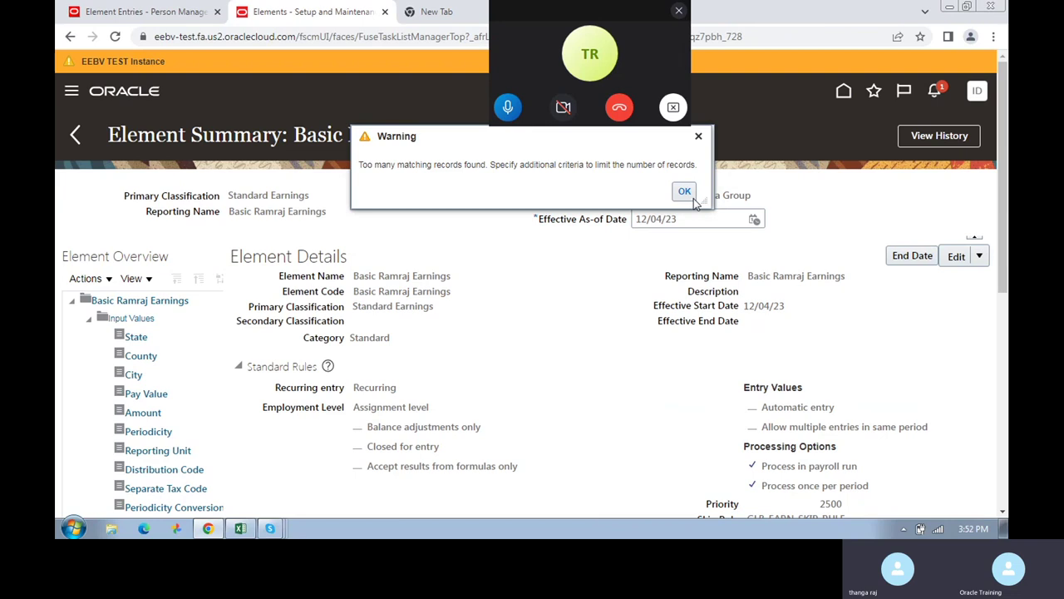
left_click(685, 192)
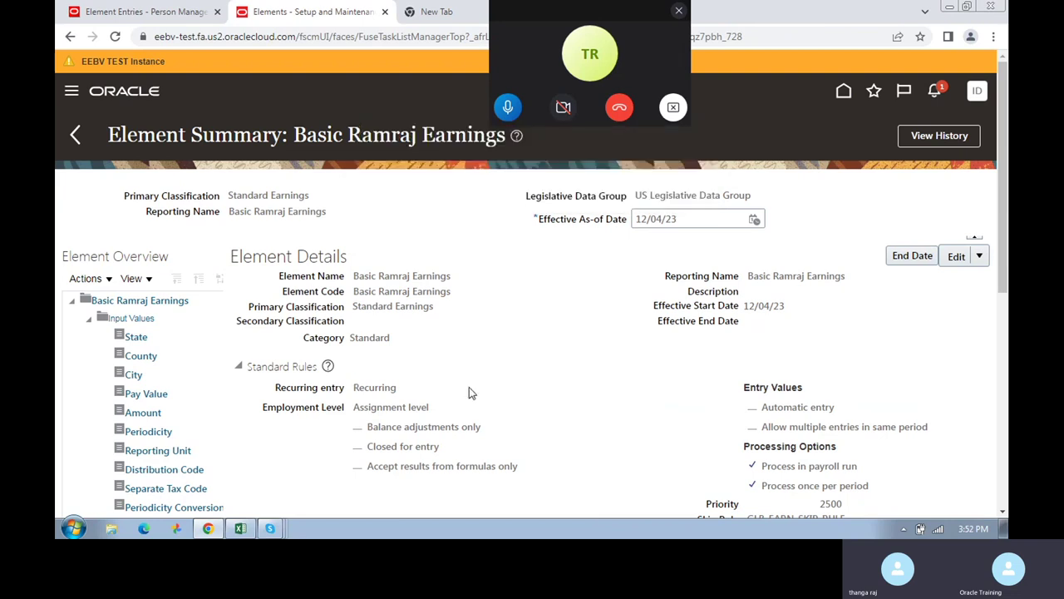
scroll(138, 203, "down", 2)
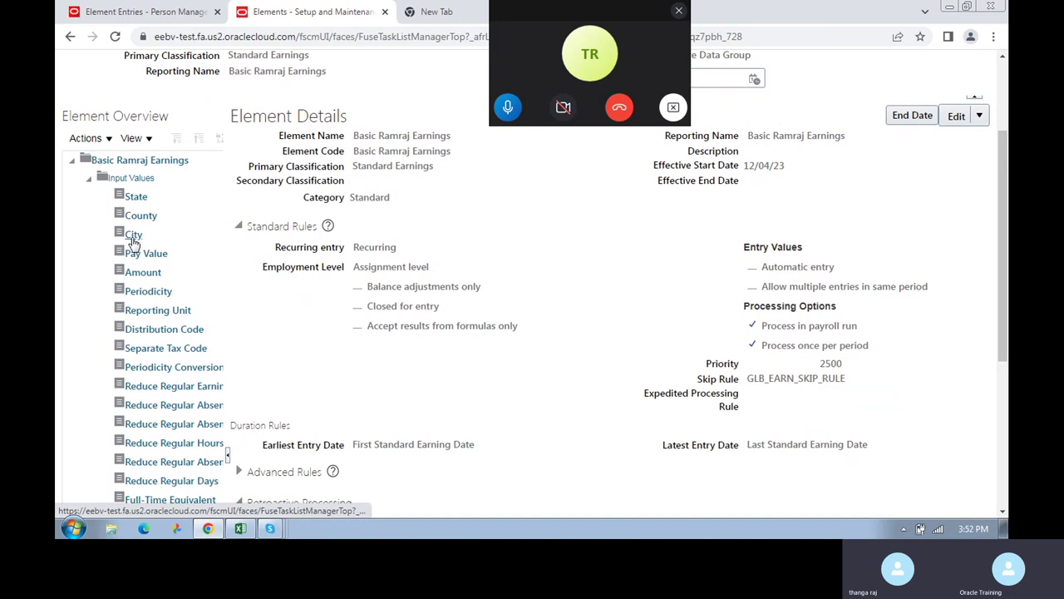
left_click(133, 273)
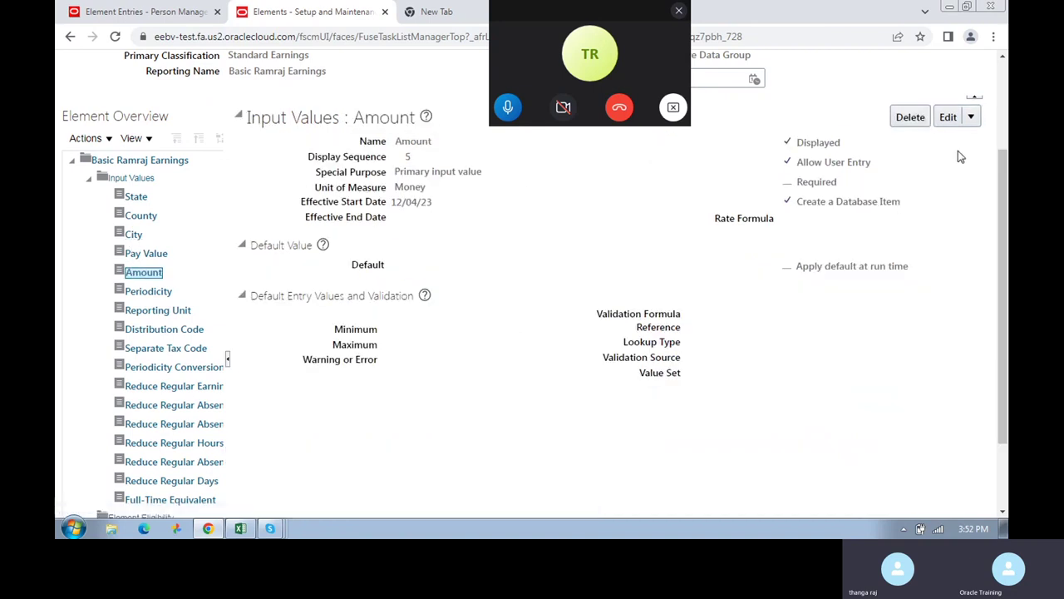
left_click(970, 117)
left_click(917, 161)
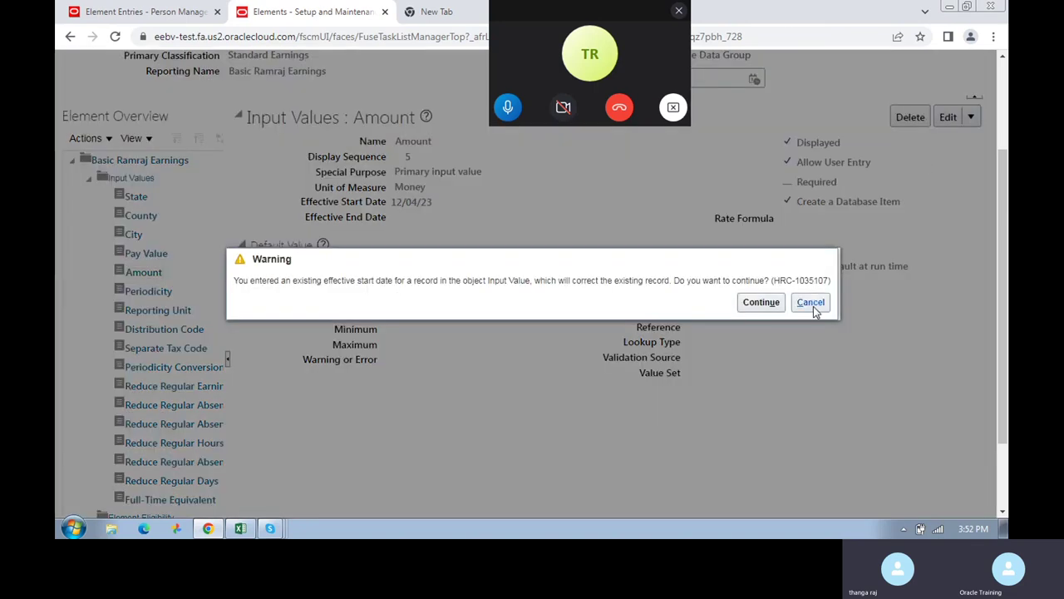
left_click(810, 302)
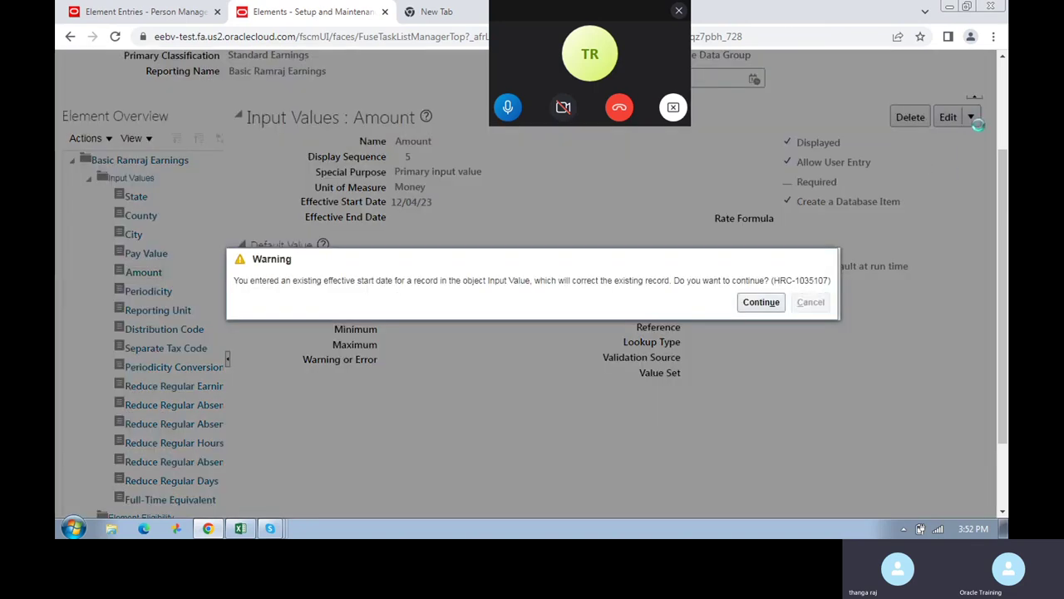
- Correct the Amount input value with a minimum of 0 and a maximum of 500, try to save and dismiss the error
left_click(973, 117)
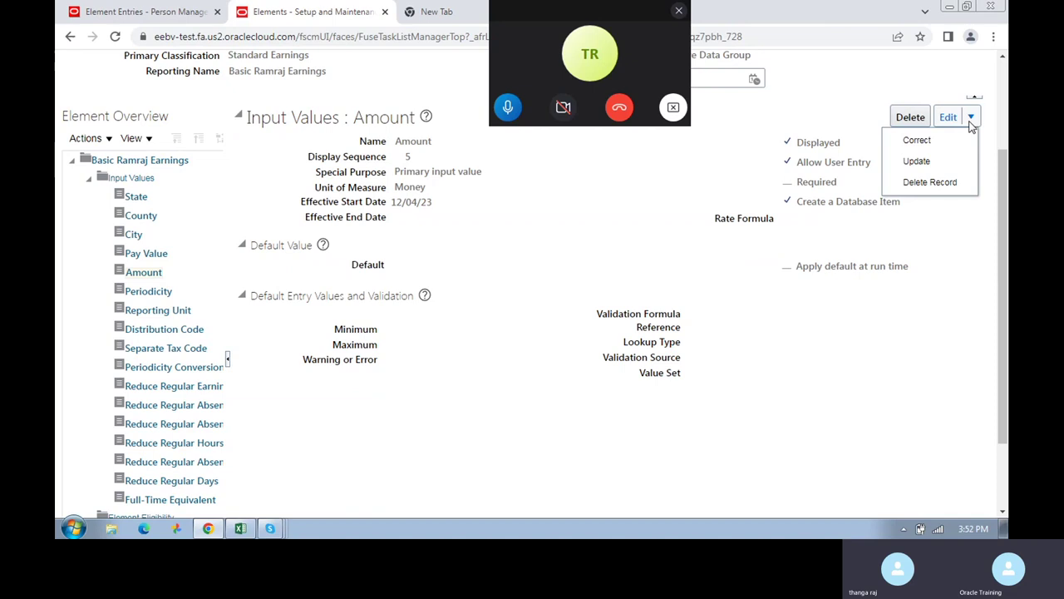
left_click(914, 141)
left_click(394, 383)
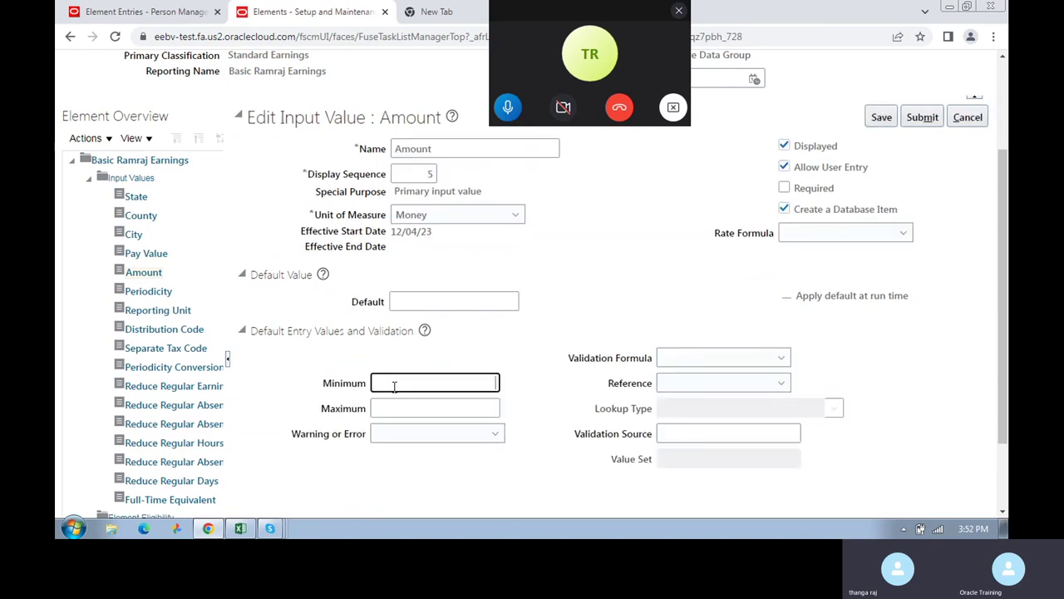
left_click(413, 408)
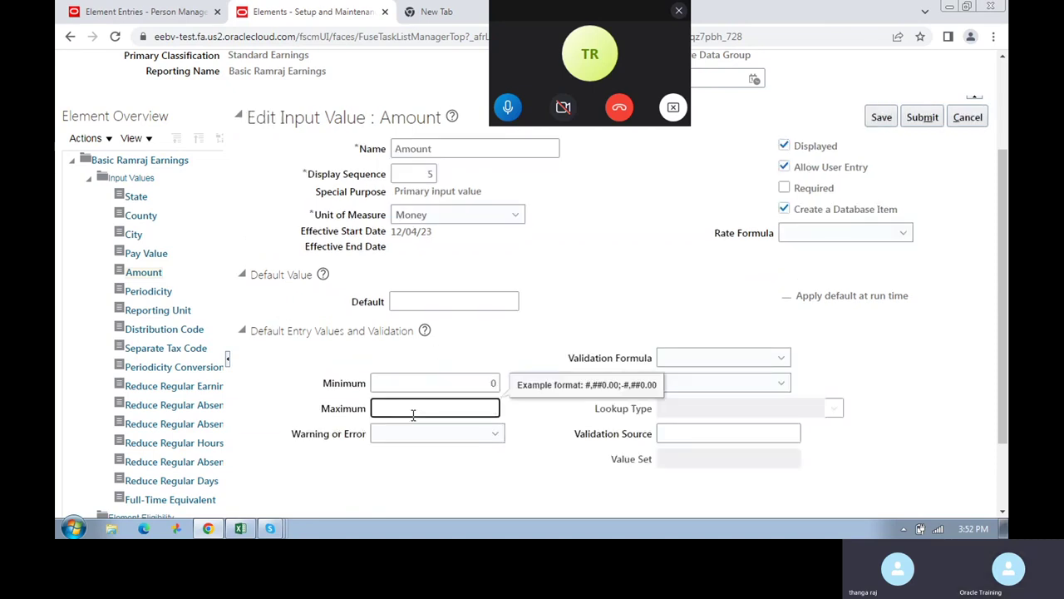
type("500")
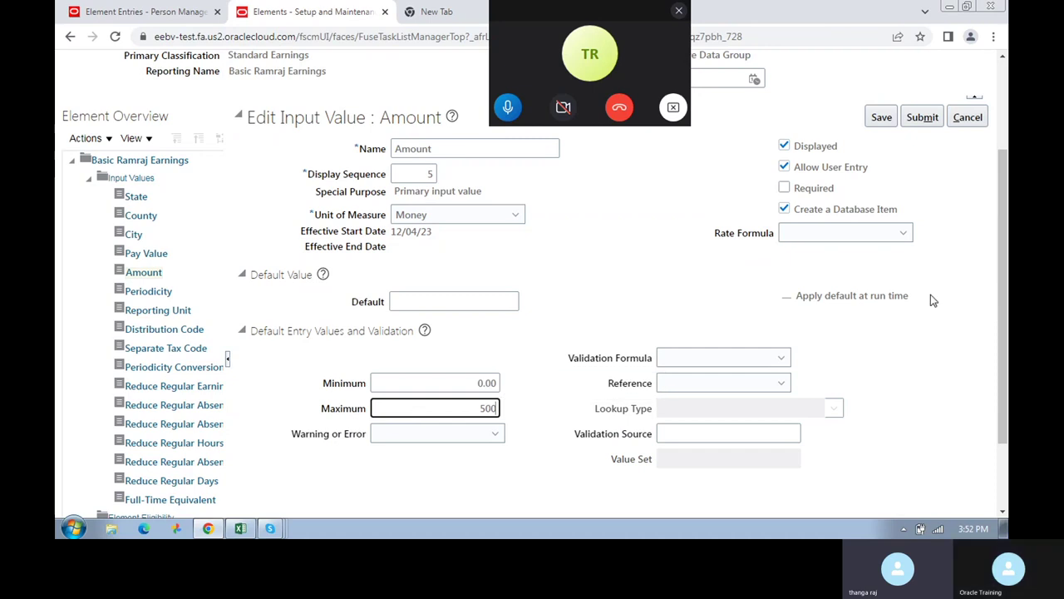
left_click(880, 119)
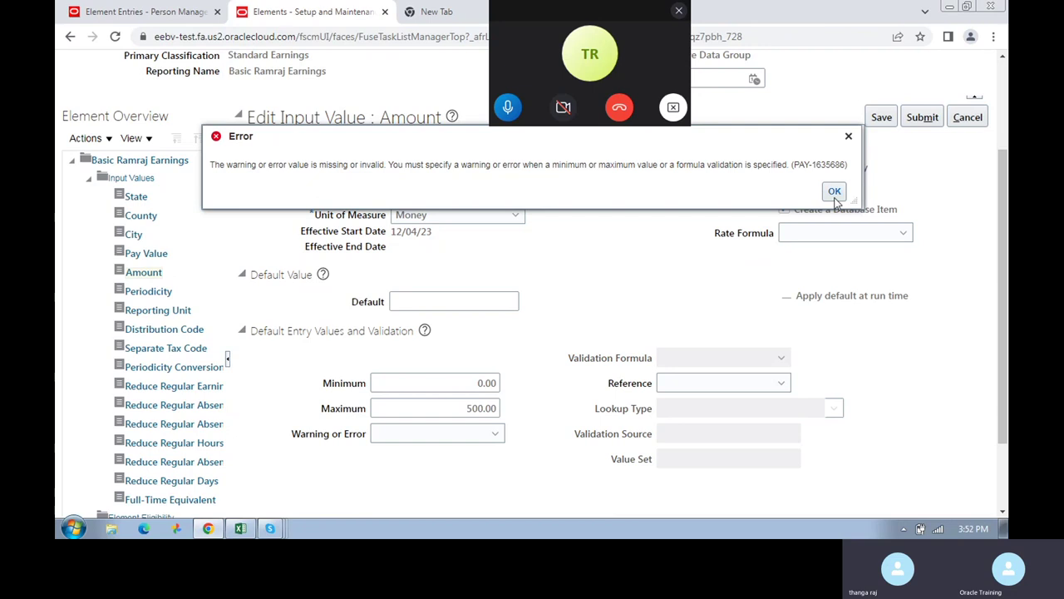
left_click(834, 192)
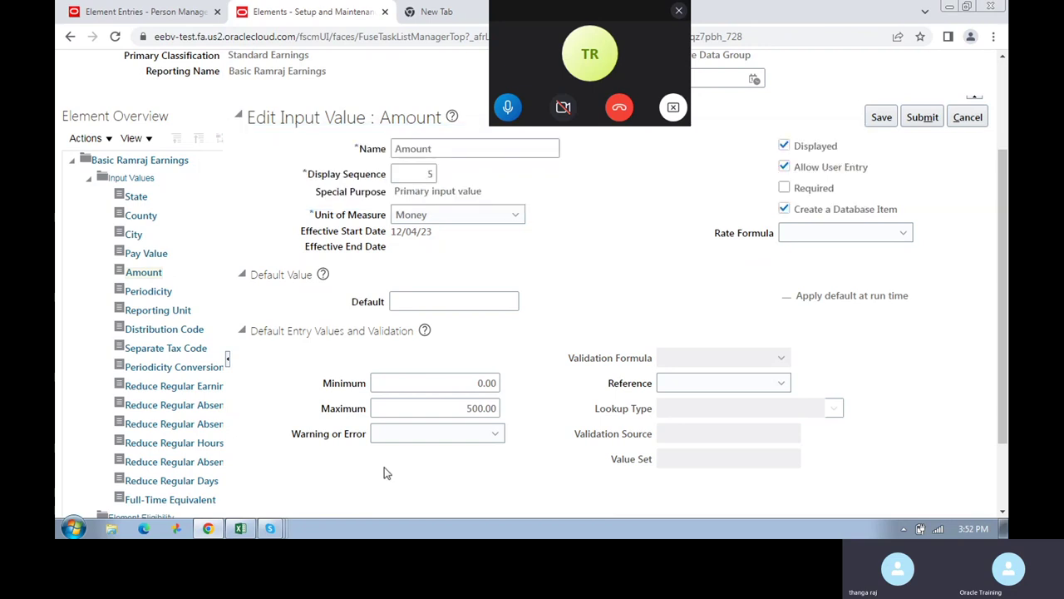
- Set Warning or Error to Warning for the Amount input value, then save and submit the correction
left_click(457, 434)
left_click(399, 492)
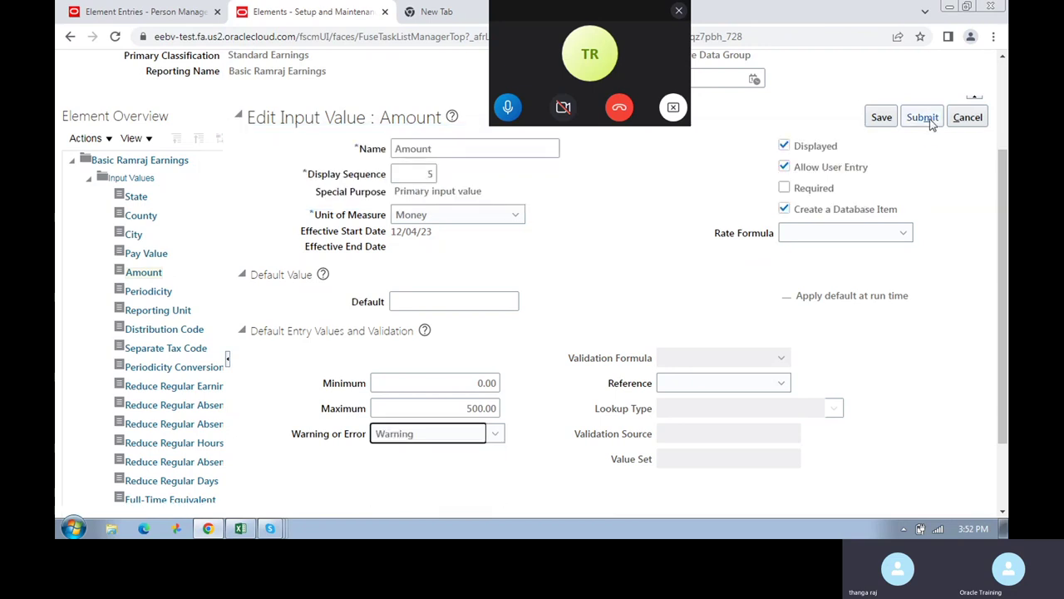
left_click(878, 119)
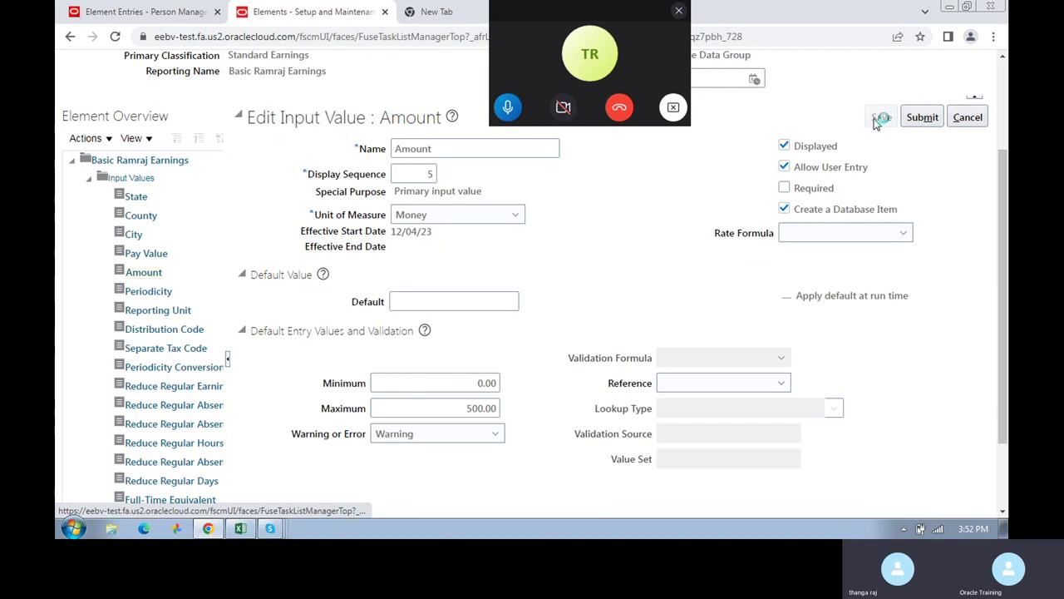
left_click(940, 117)
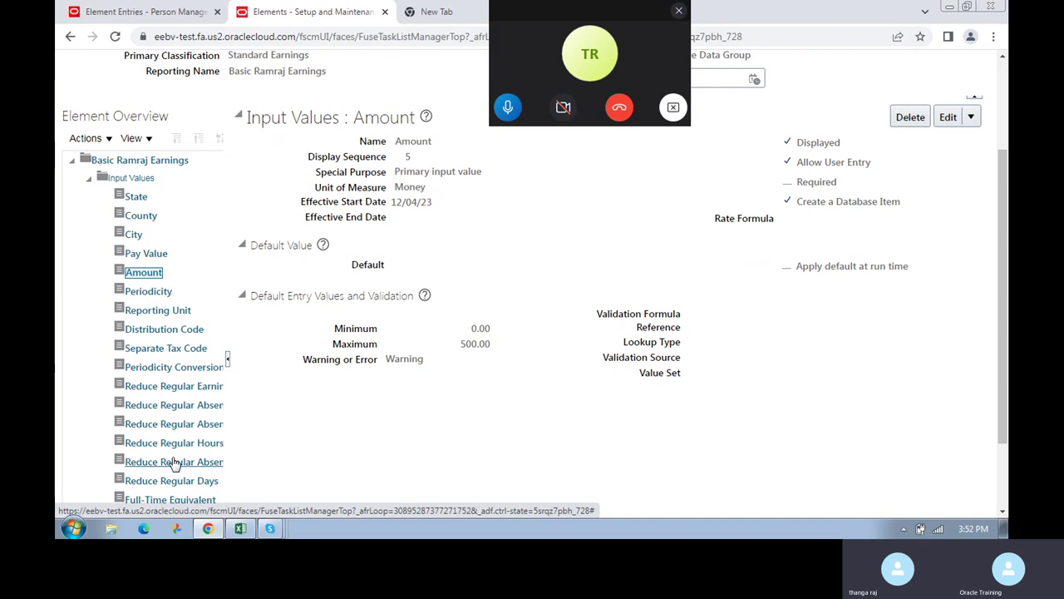
- Create a new element eligibility for Basic Ramraj Earnings with all payrolls eligible and try to save it
scroll(171, 458, "down", 3)
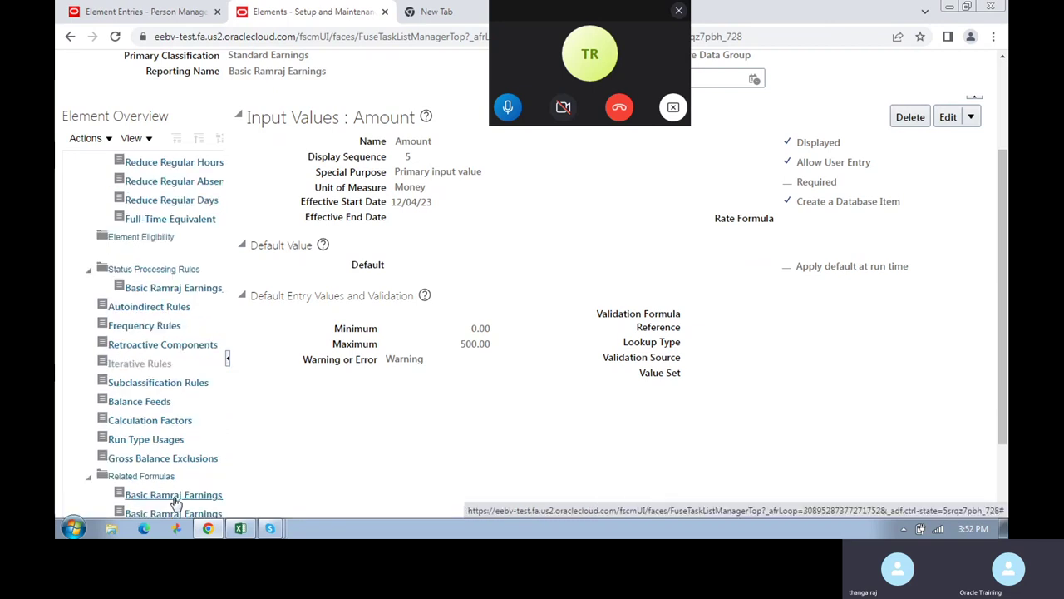
left_click(147, 237)
left_click(108, 139)
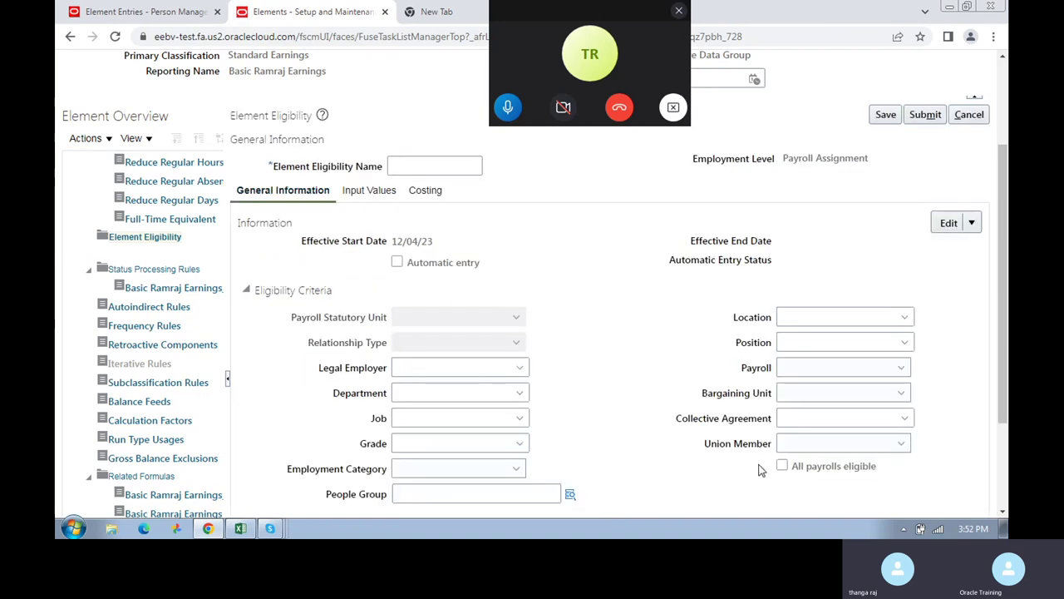
left_click(782, 466)
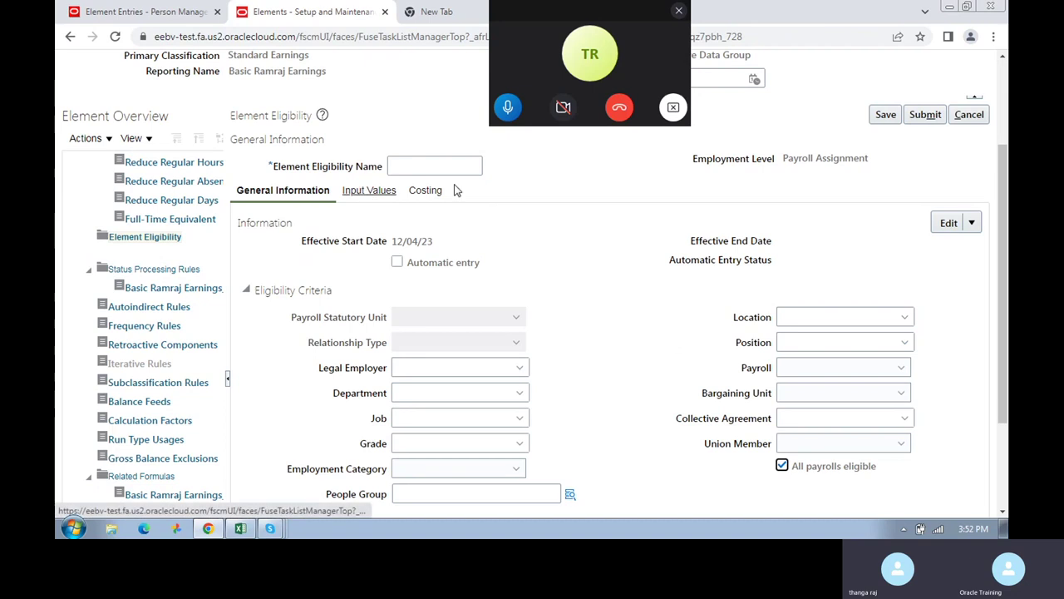
left_click(886, 119)
- Name the element eligibility Ramraj_Element_ELG, save and submit it, and dismiss the error message
left_click(459, 161)
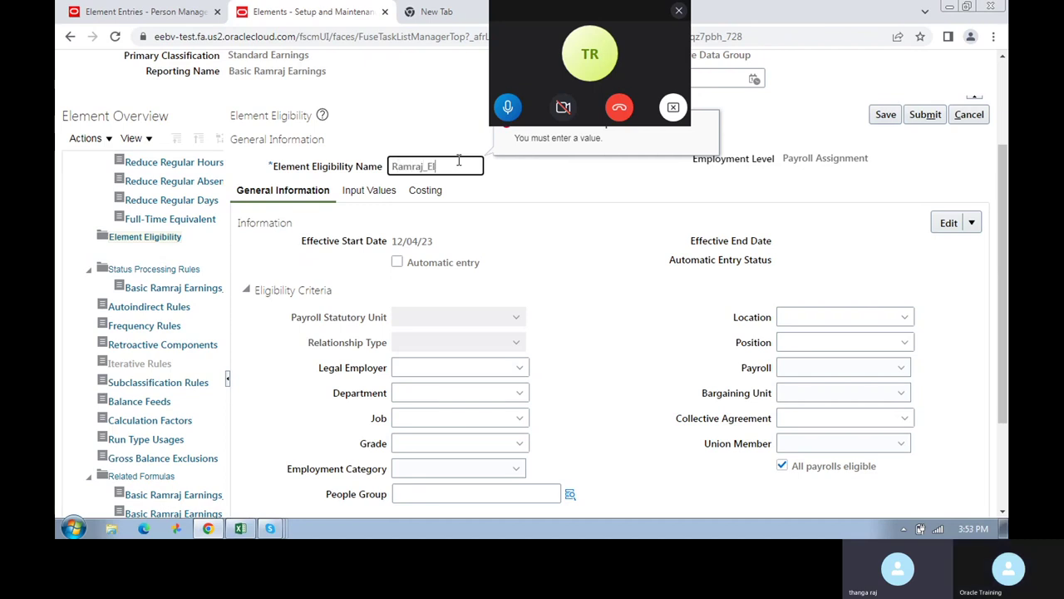
type("Ramraj_Element_ELG")
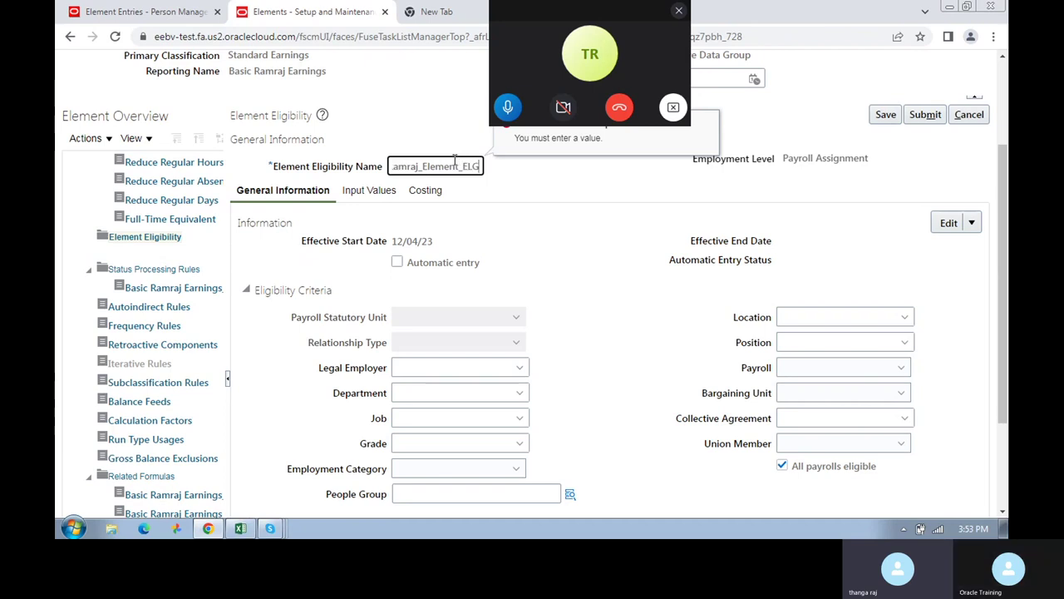
left_click(884, 116)
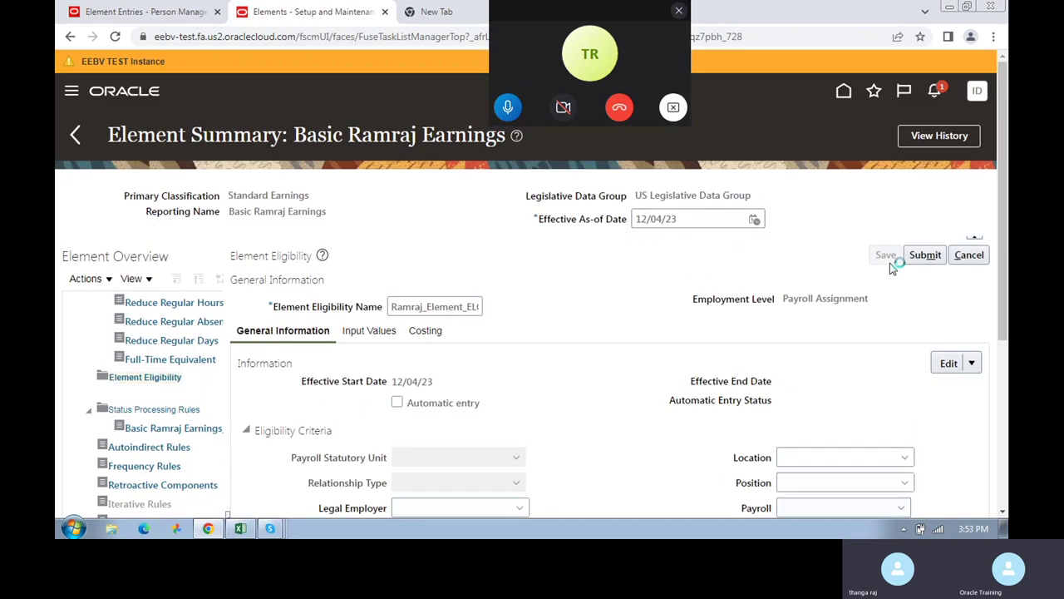
left_click(921, 256)
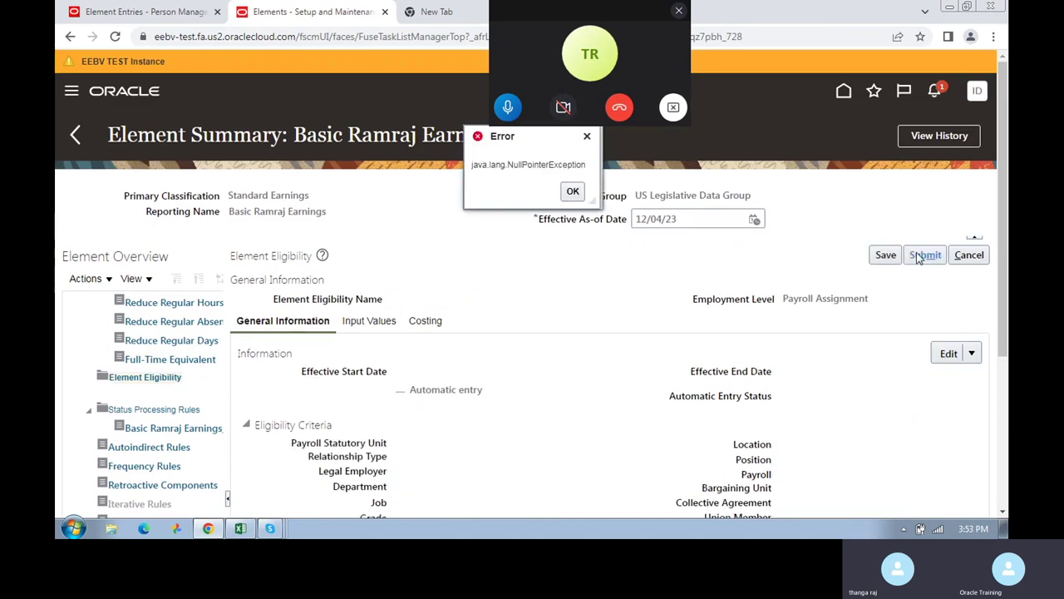
left_click(573, 195)
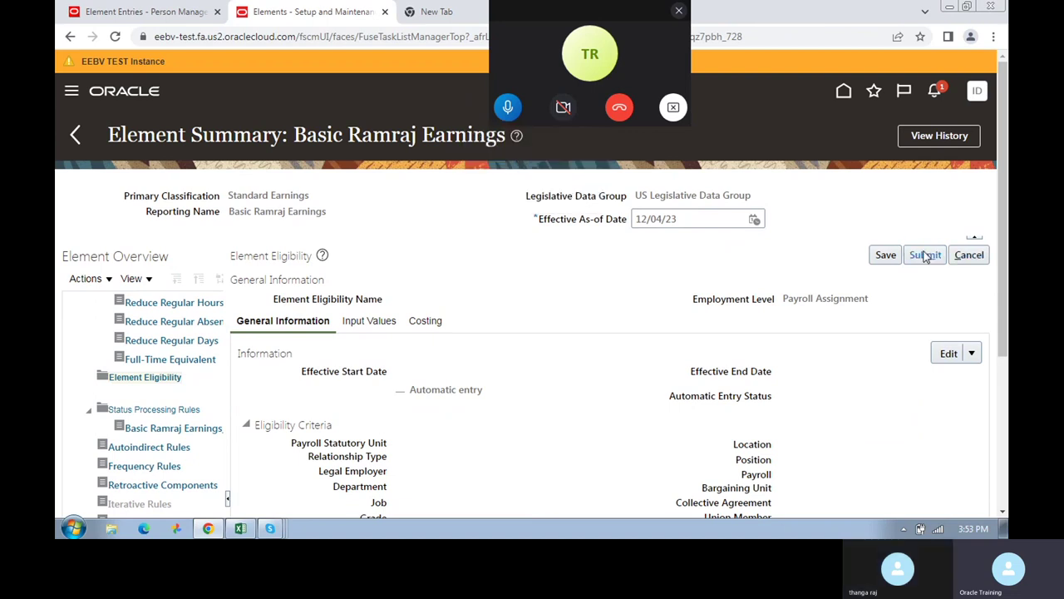
- Dismiss the warning and open the Ramraj_Element_ELG eligibility to review its general information
scroll(921, 331, "down", 3)
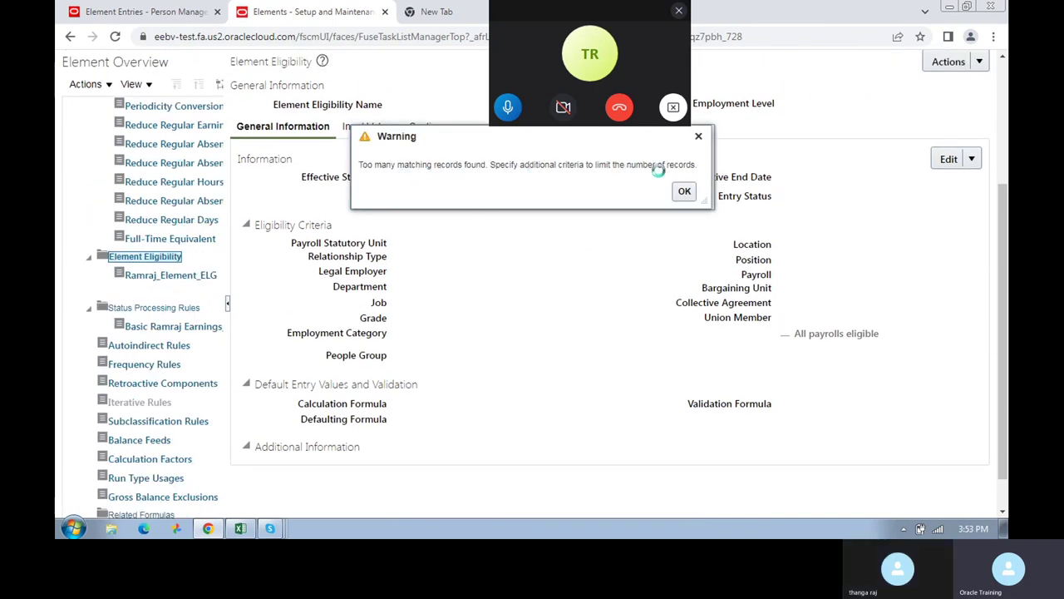
left_click(683, 191)
left_click(155, 469)
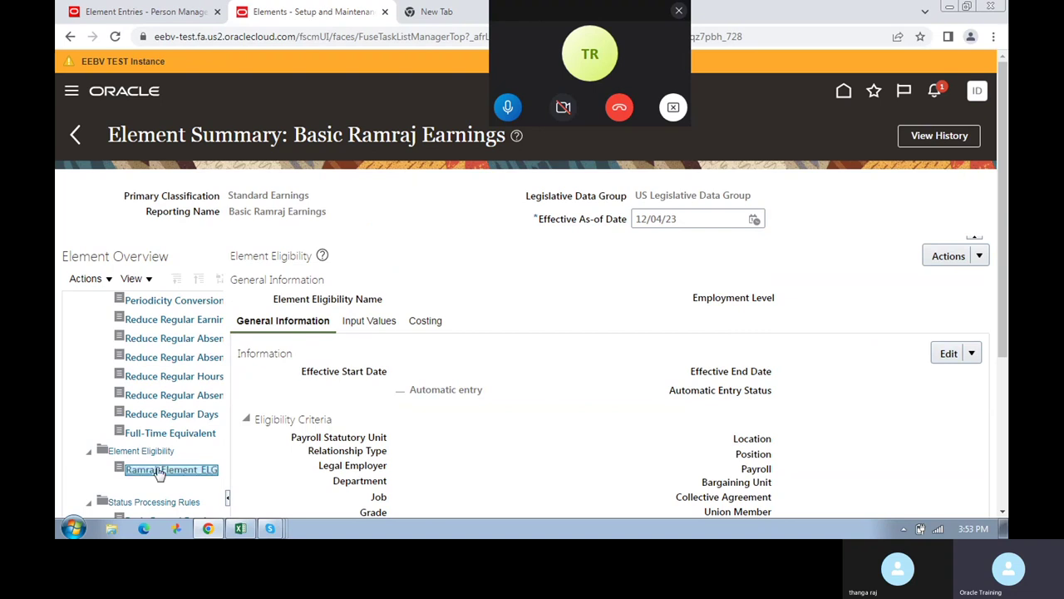
scroll(329, 462, "down", 3)
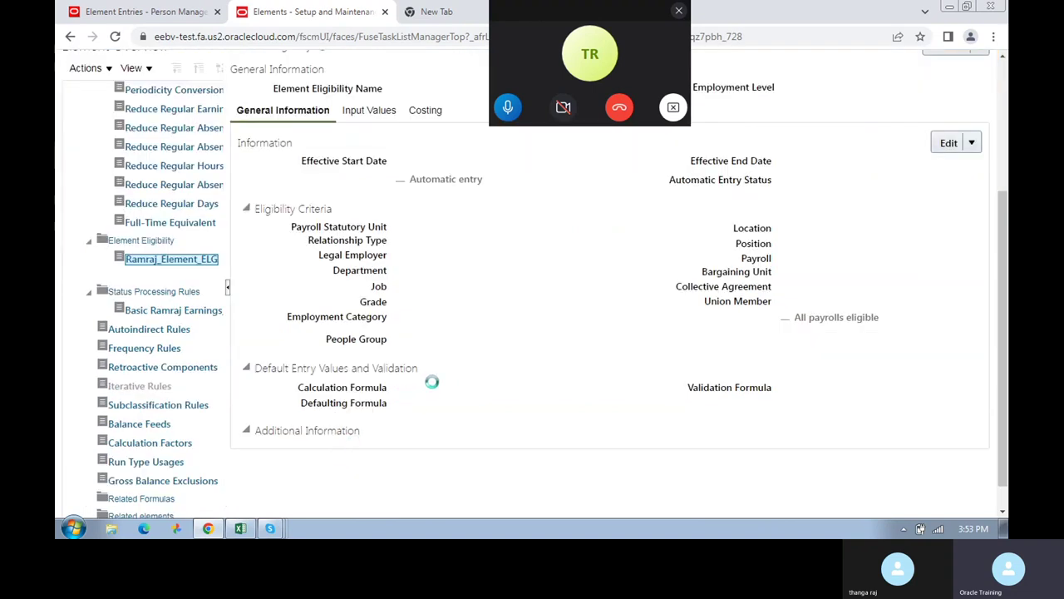
- Switch to the employee's element entries and search the element names for Ramraj
left_click(146, 11)
double_click(346, 150)
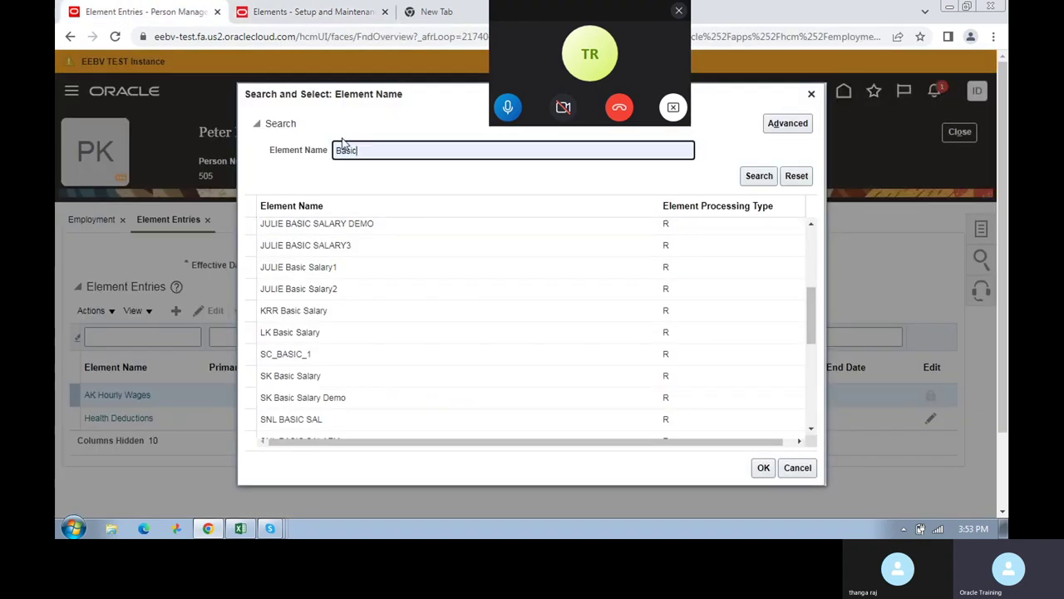
type("Ram")
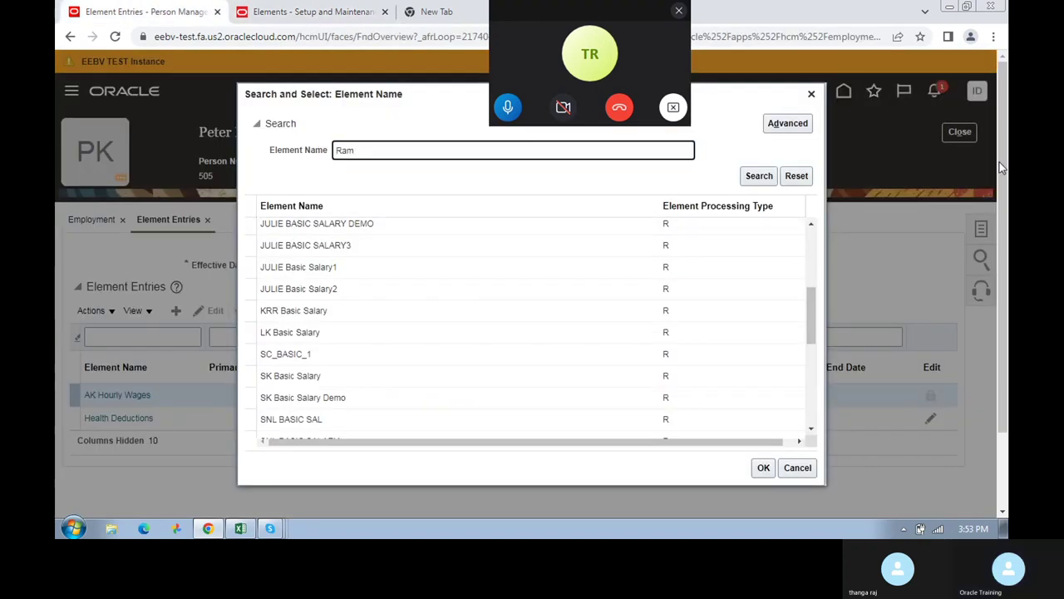
type("raj")
left_click(757, 177)
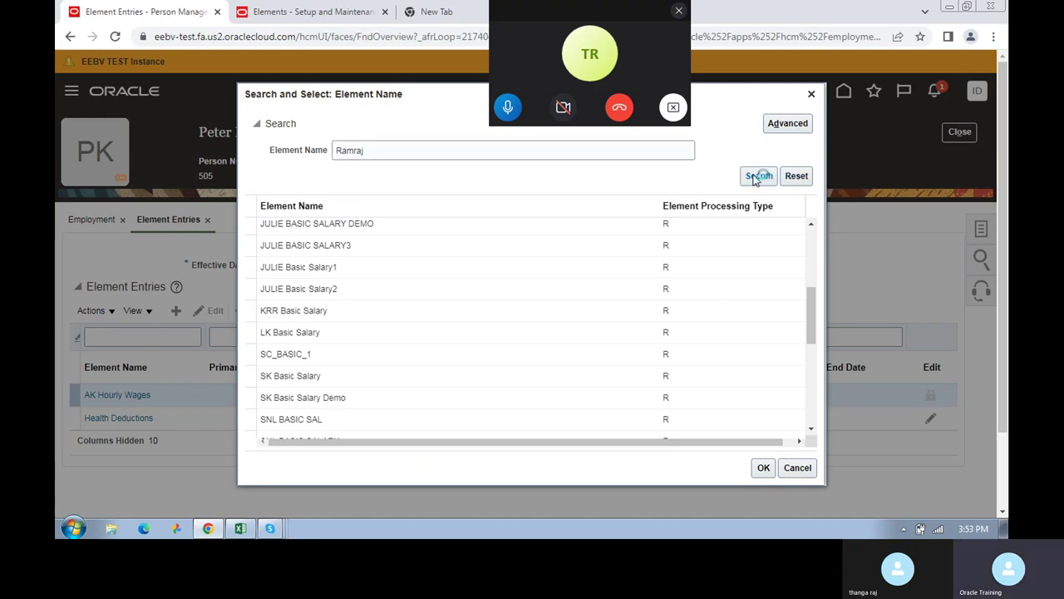
double_click(382, 257)
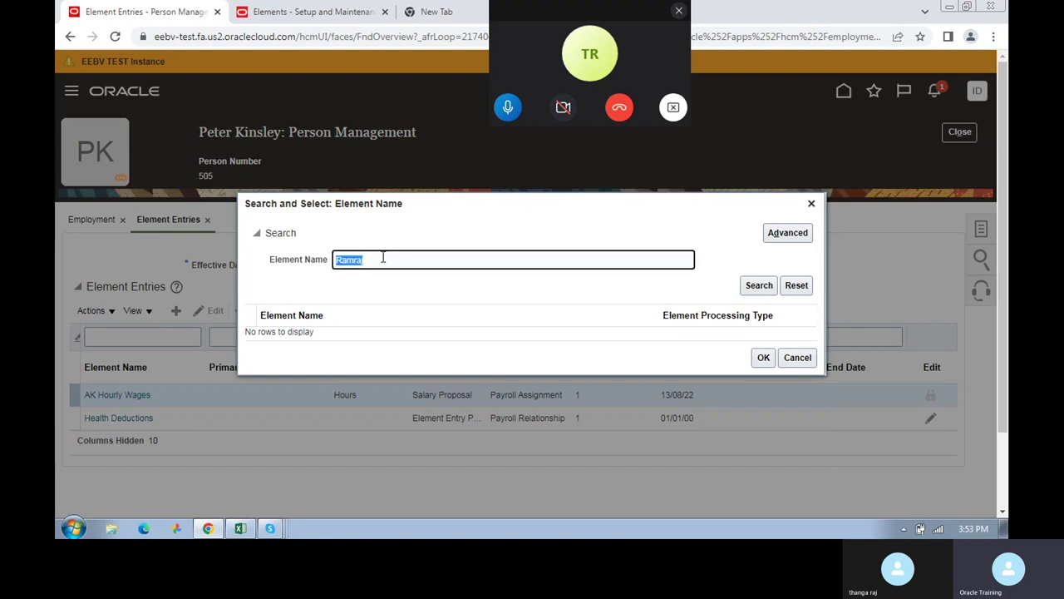
- Check the element's legislative data group, then close the element name search and the unfinished element entry
left_click(349, 10)
left_click_drag(654, 195, 781, 200)
left_click(811, 204)
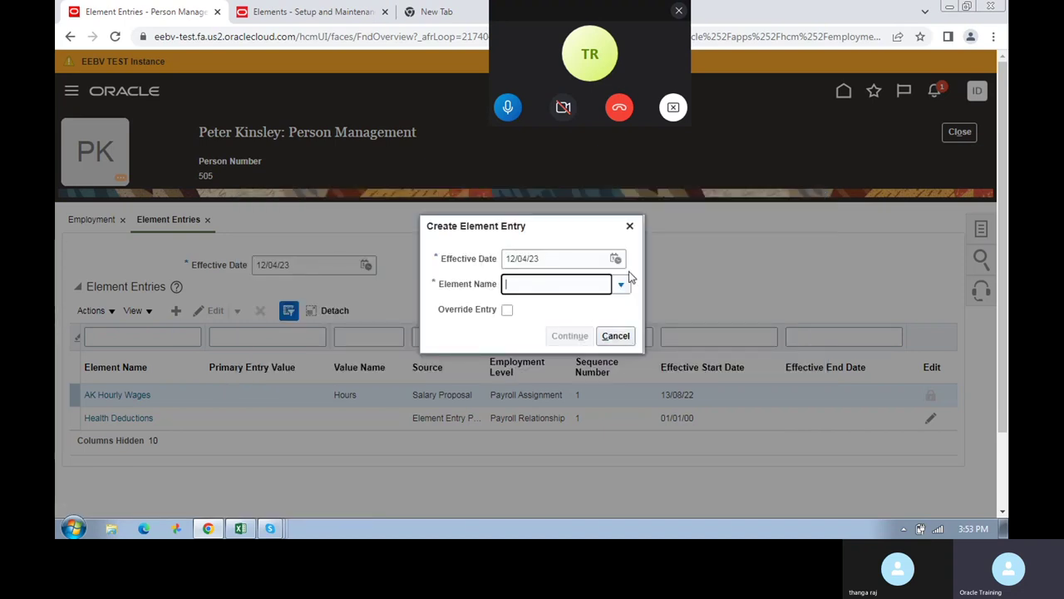
left_click(629, 226)
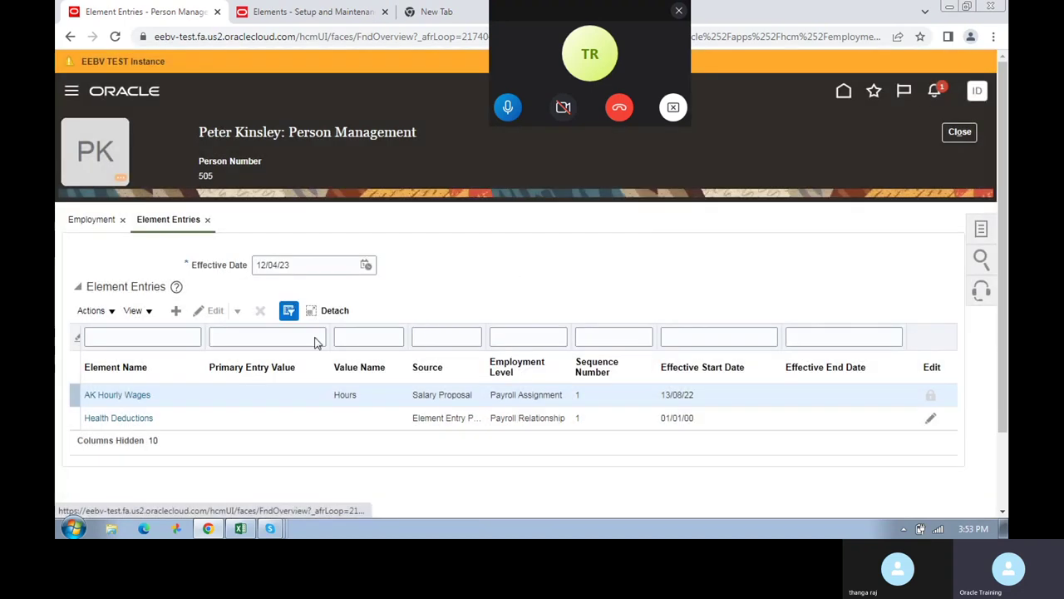
- Start a new element entry for the employee and search the element names for Ramraj again
left_click(176, 313)
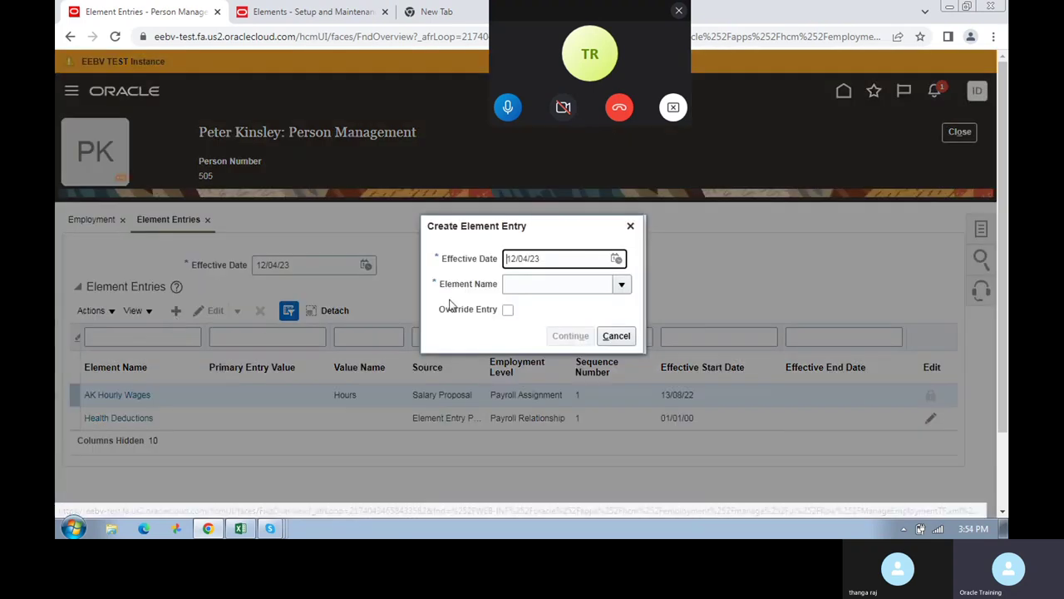
left_click(619, 284)
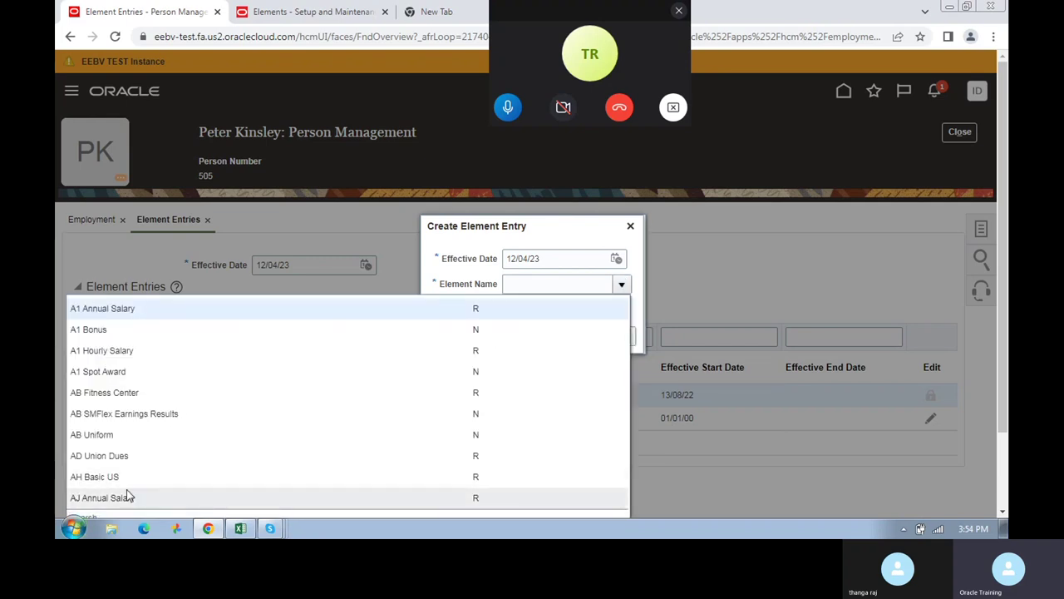
scroll(103, 474, "down", 1)
left_click(84, 424)
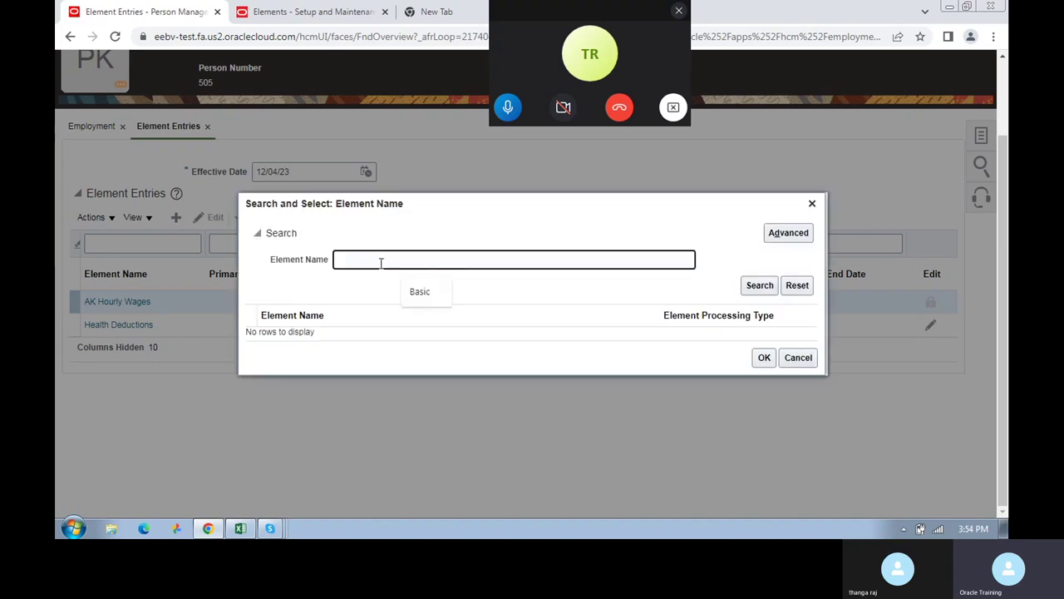
type("Ramraj")
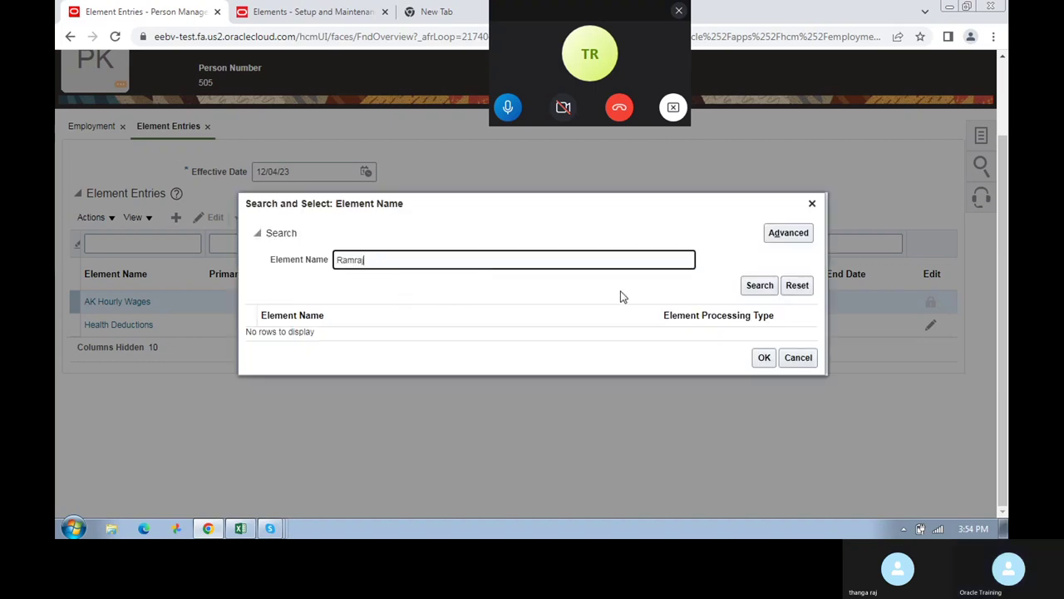
left_click(759, 286)
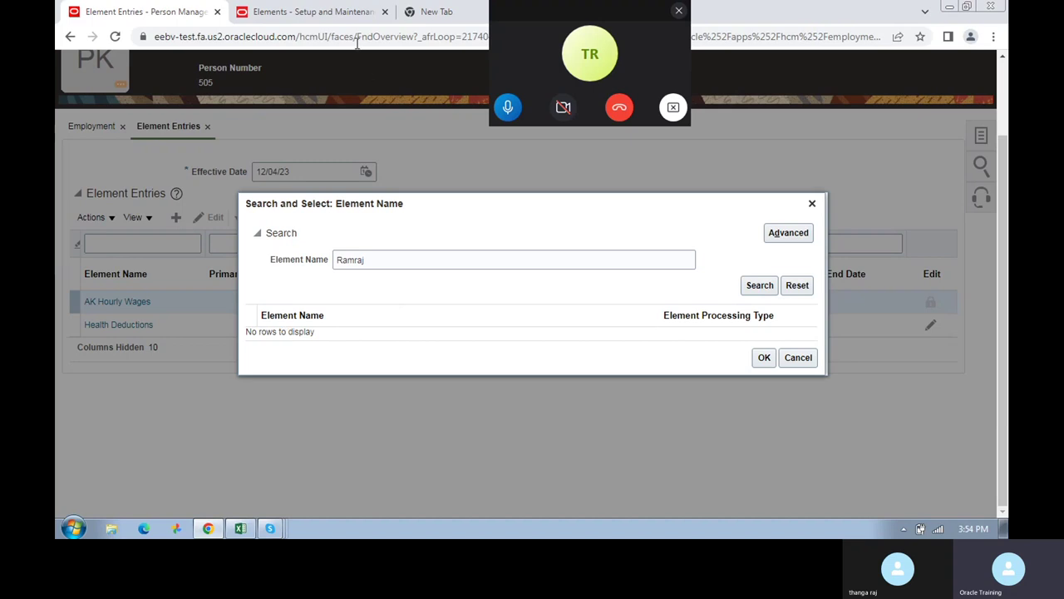
- Return from the element summary to the elements list, dismissing the warning, and try a search without criteria
left_click(327, 15)
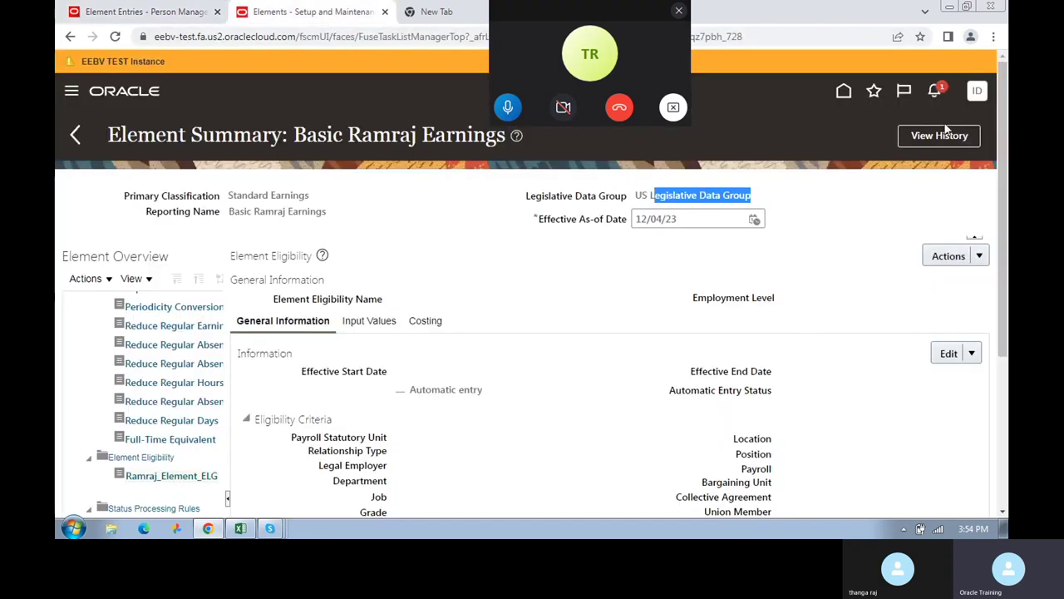
left_click(75, 136)
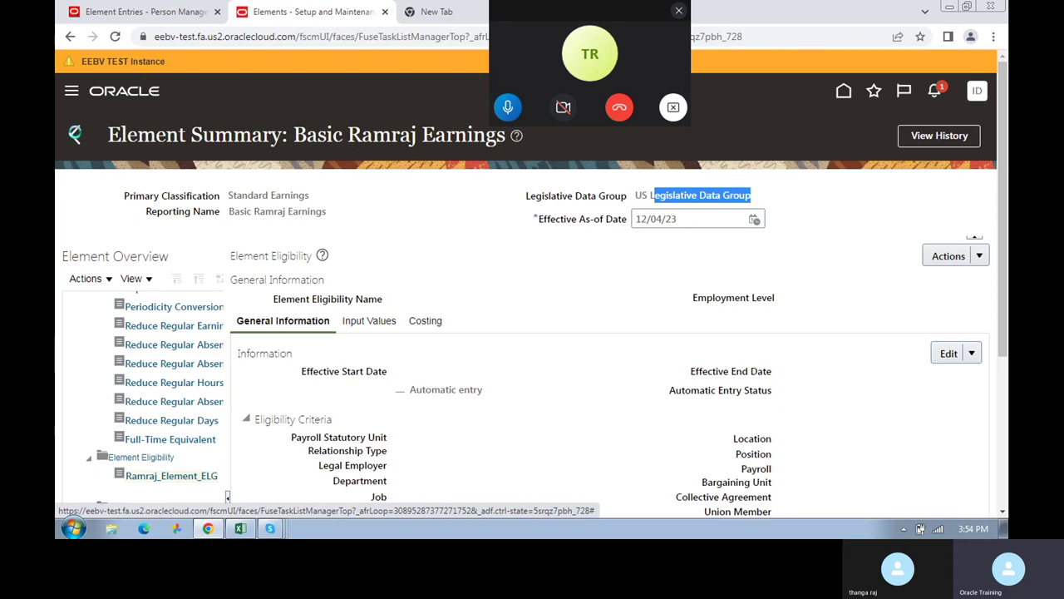
left_click(685, 192)
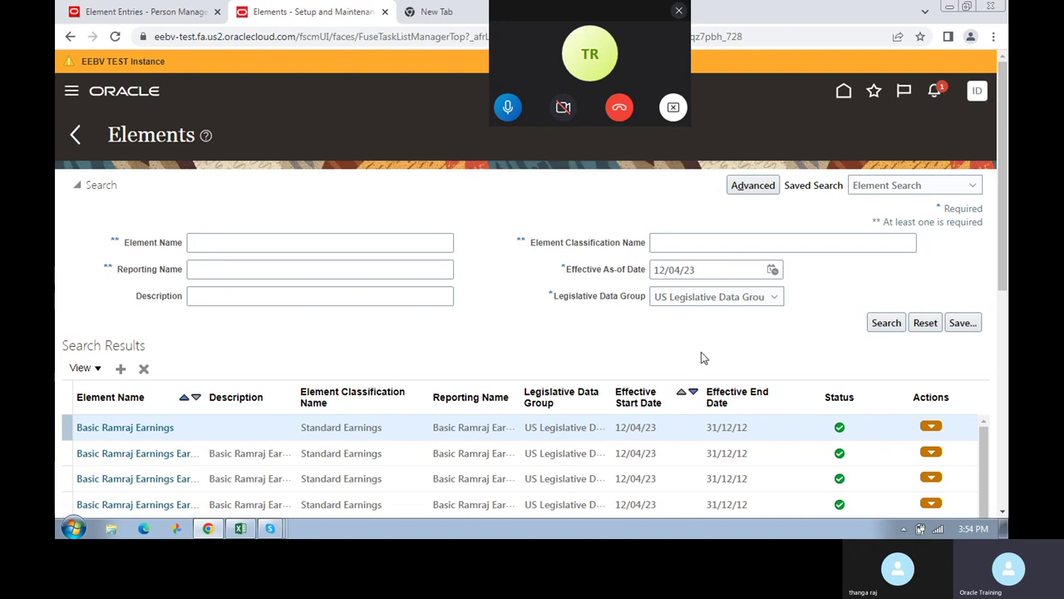
left_click(894, 324)
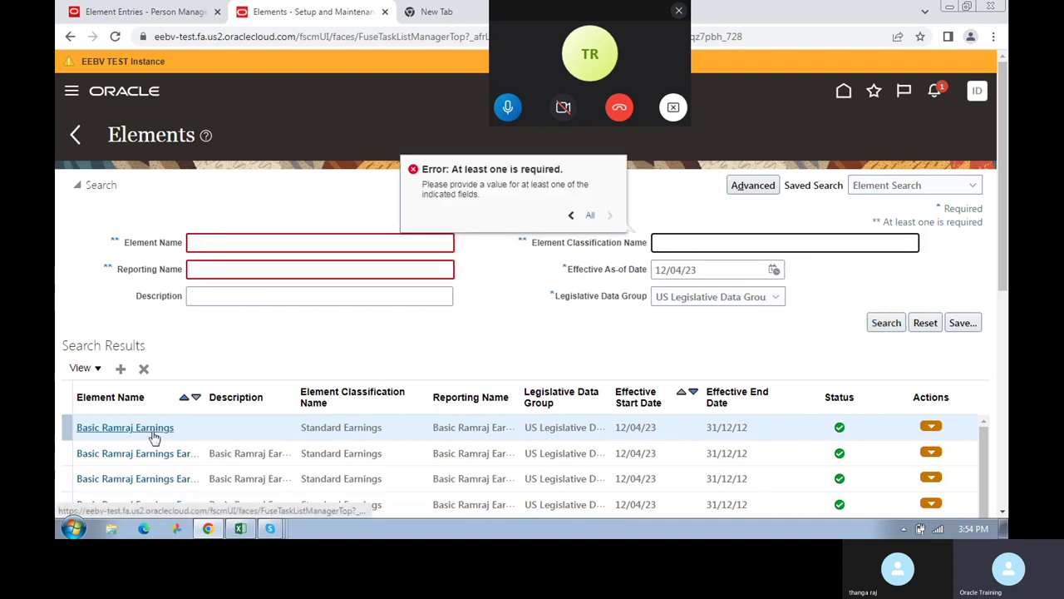
- Open the summary of the Basic Ramraj Earnings element, dismiss the warning, and review its standard rules and processing options
left_click_drag(171, 428, 65, 428)
scroll(65, 428, "down", 5)
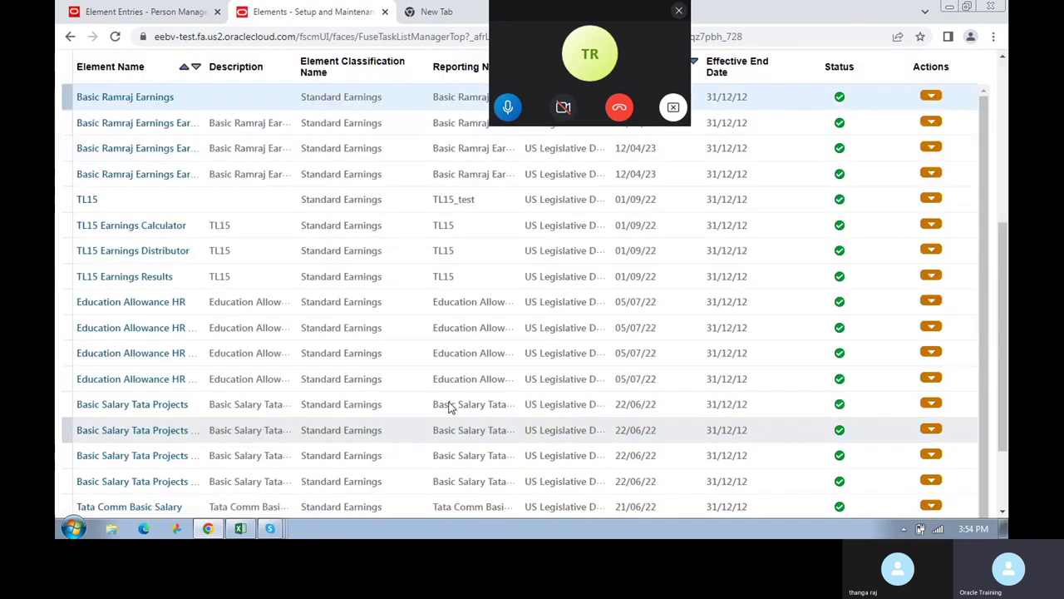
left_click(143, 99)
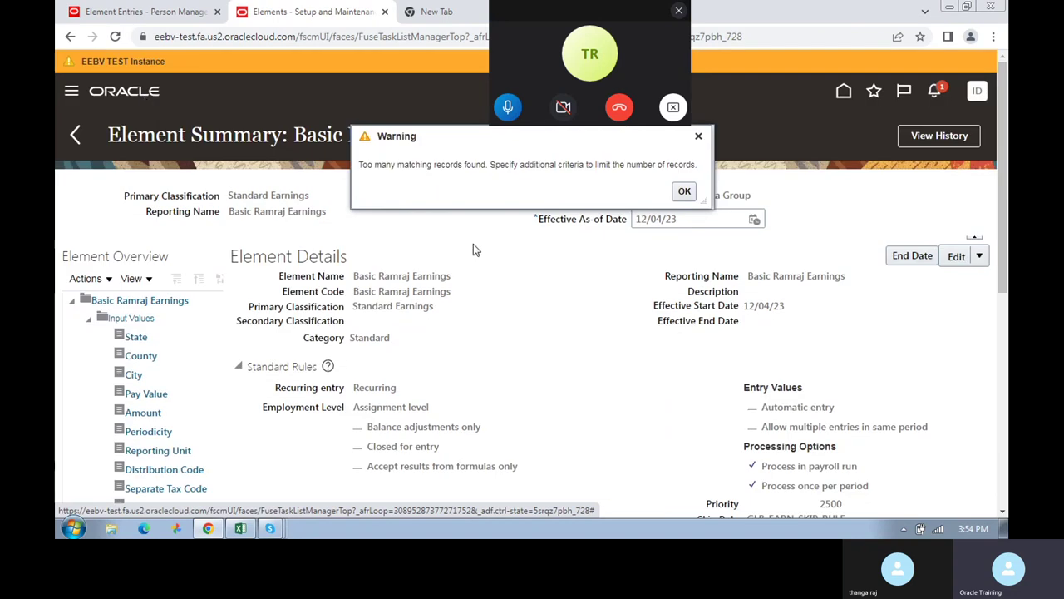
left_click(685, 191)
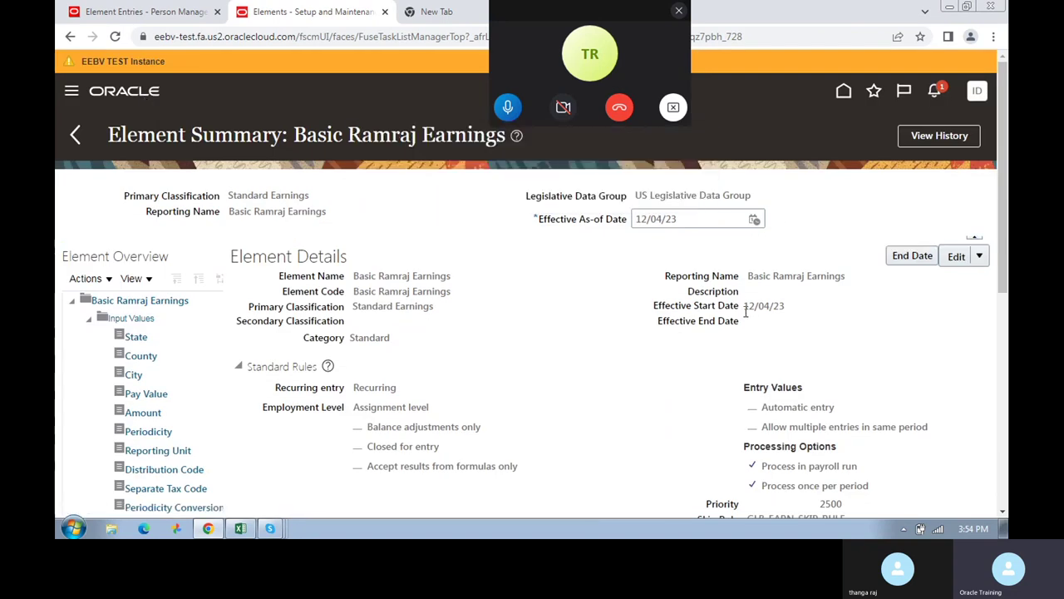
scroll(767, 376, "down", 3)
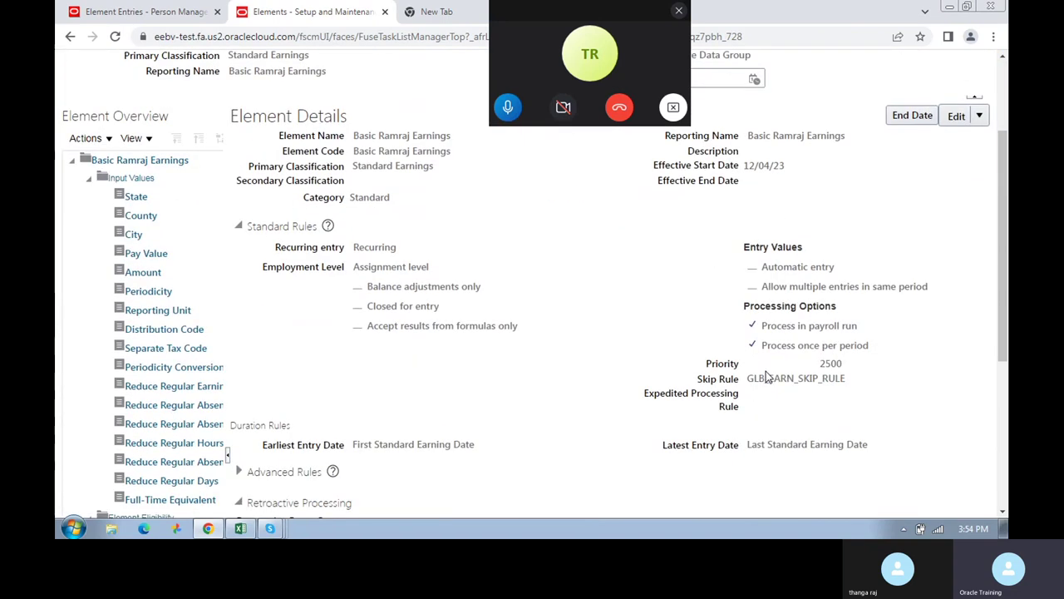
scroll(229, 451, "down", 1)
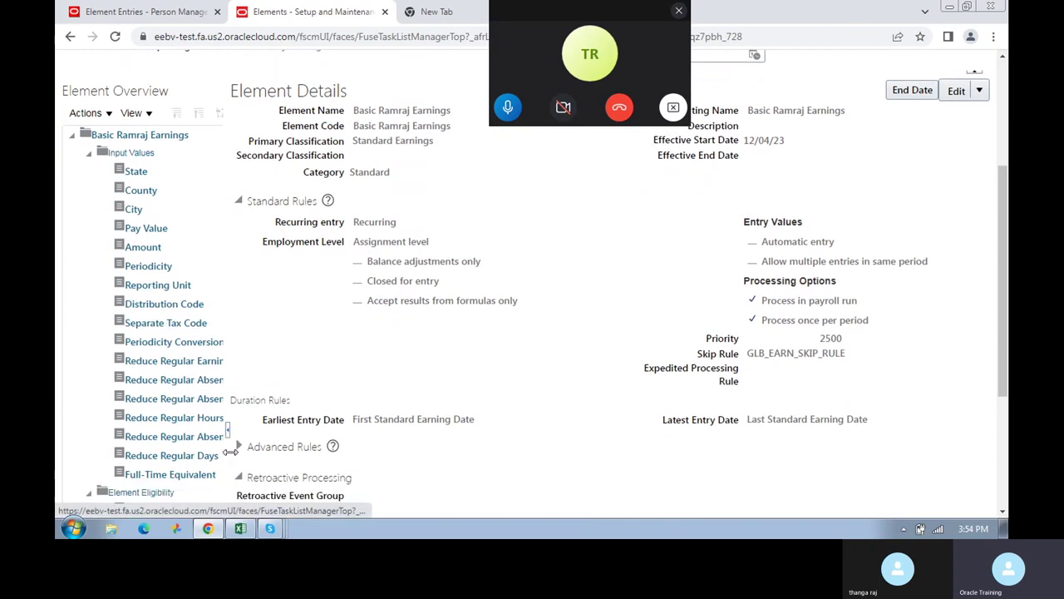
- Check the start date of the Ramraj_Element_ELG eligibility and review the formula result rules of the Basic Ramraj Earnings status processing rule
scroll(230, 450, "down", 5)
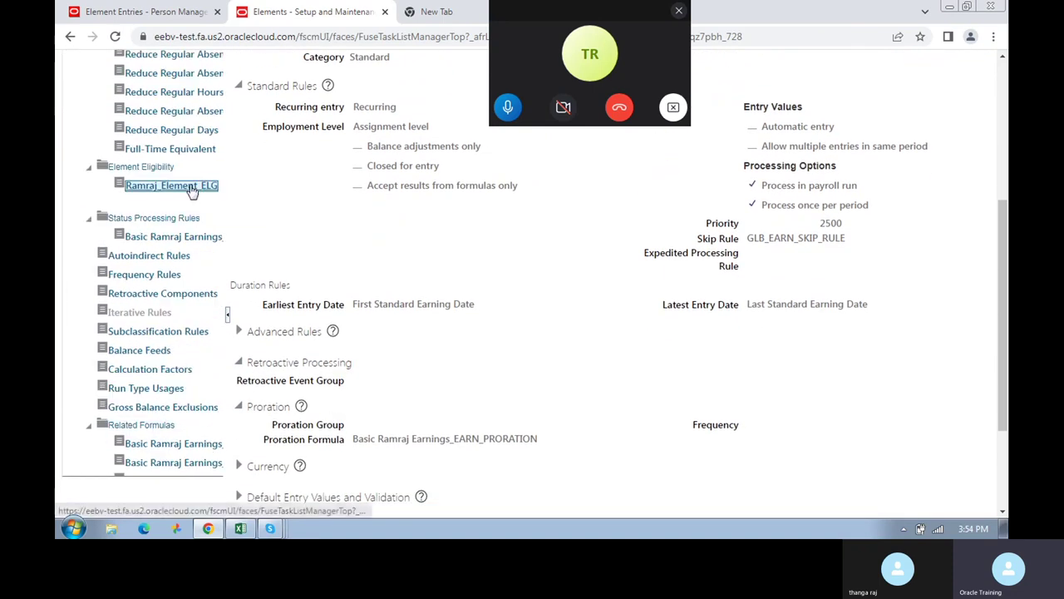
left_click(193, 186)
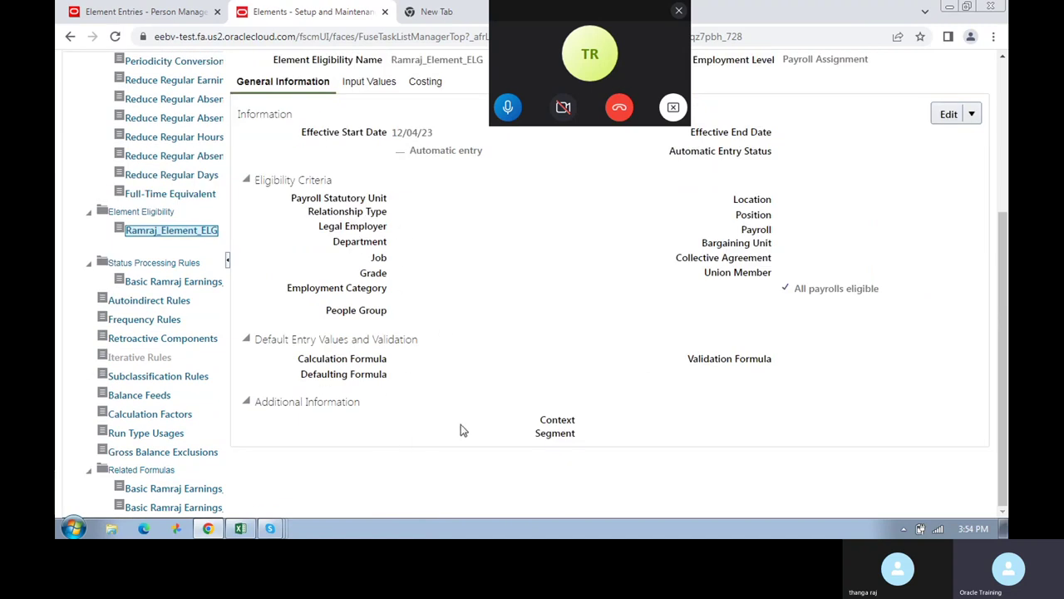
left_click_drag(392, 133, 453, 134)
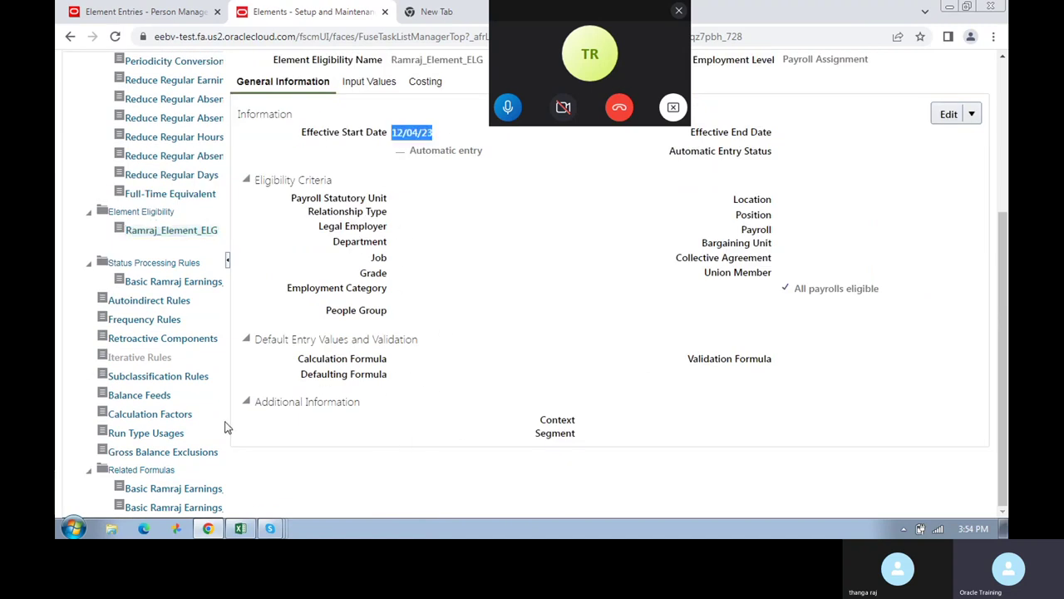
left_click_drag(135, 454, 184, 289)
left_click(169, 282)
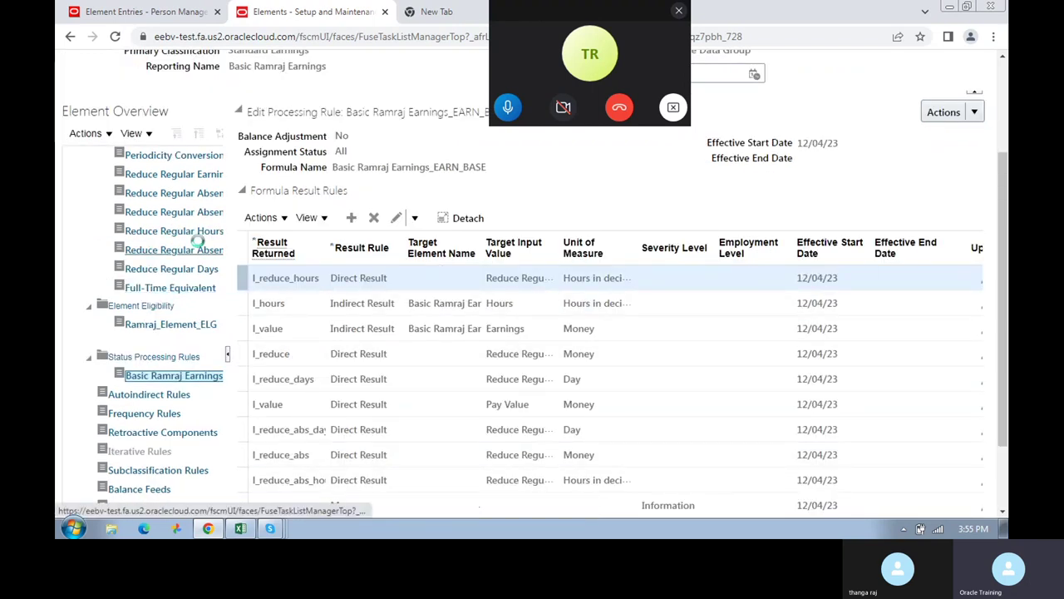
left_click(241, 278)
left_click_drag(235, 281, 235, 180)
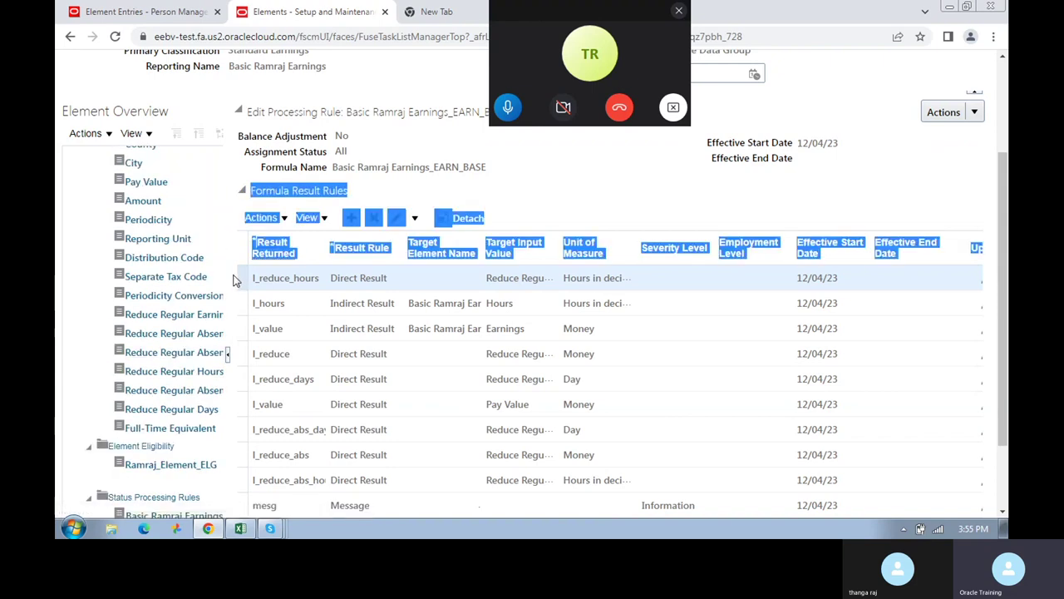
- Correct the Pay Value input value with a minimum of 0 and a maximum of 500
left_click(146, 182)
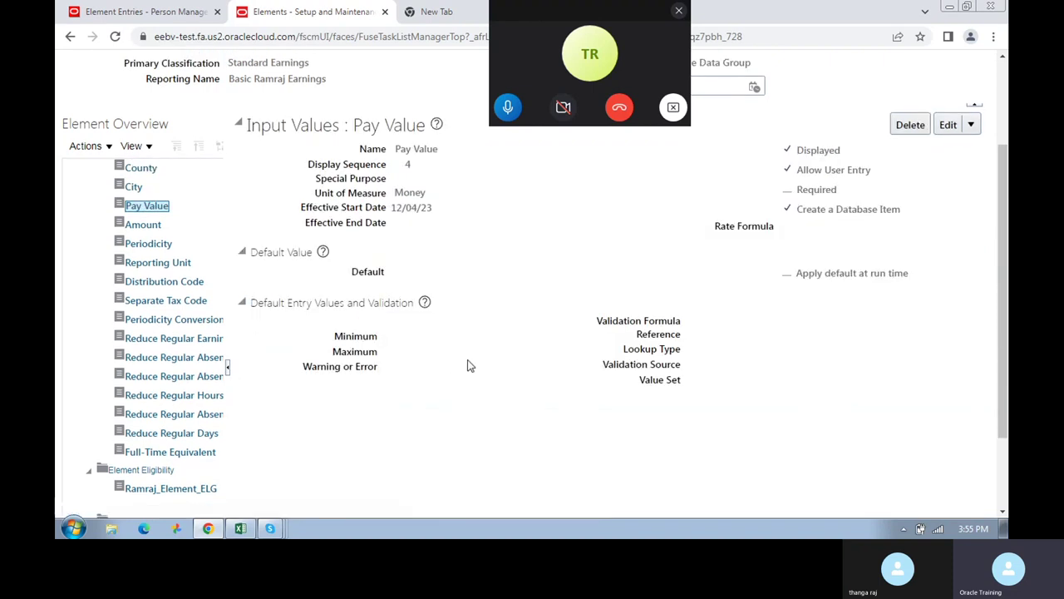
left_click(960, 123)
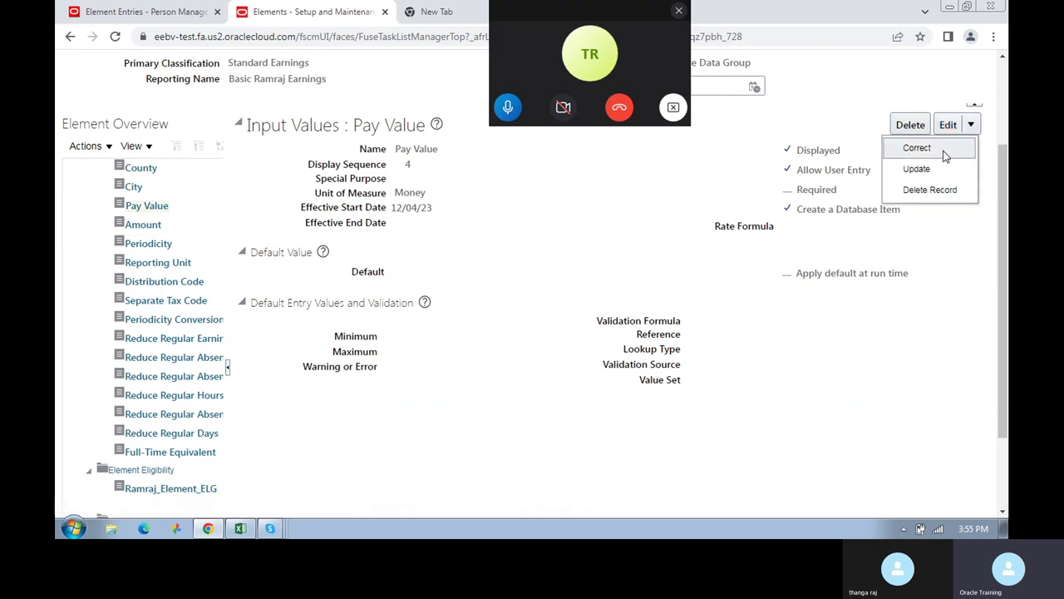
left_click(917, 147)
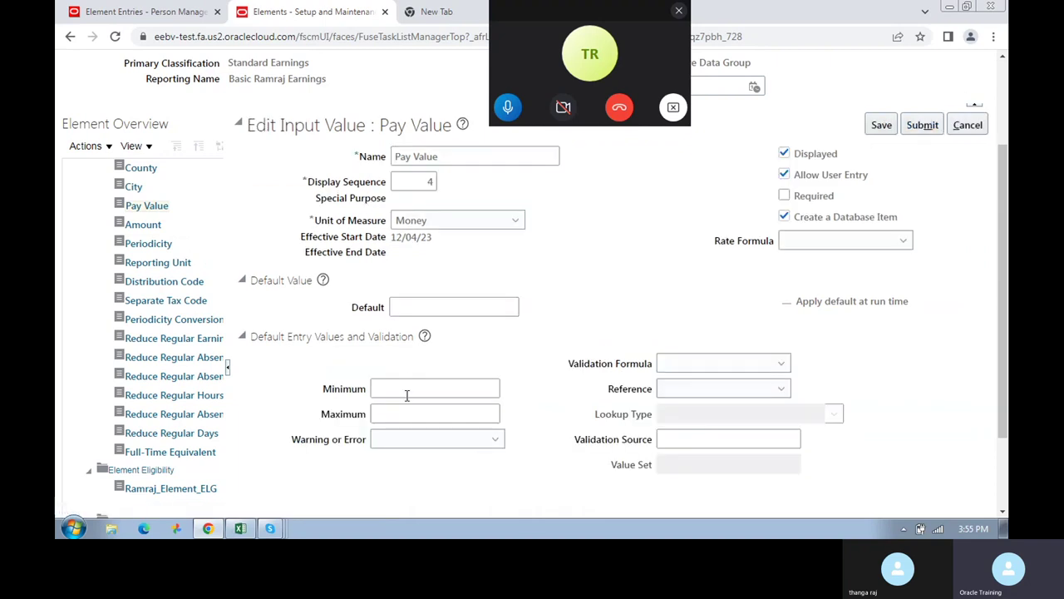
left_click(406, 394)
type("0")
left_click(423, 417)
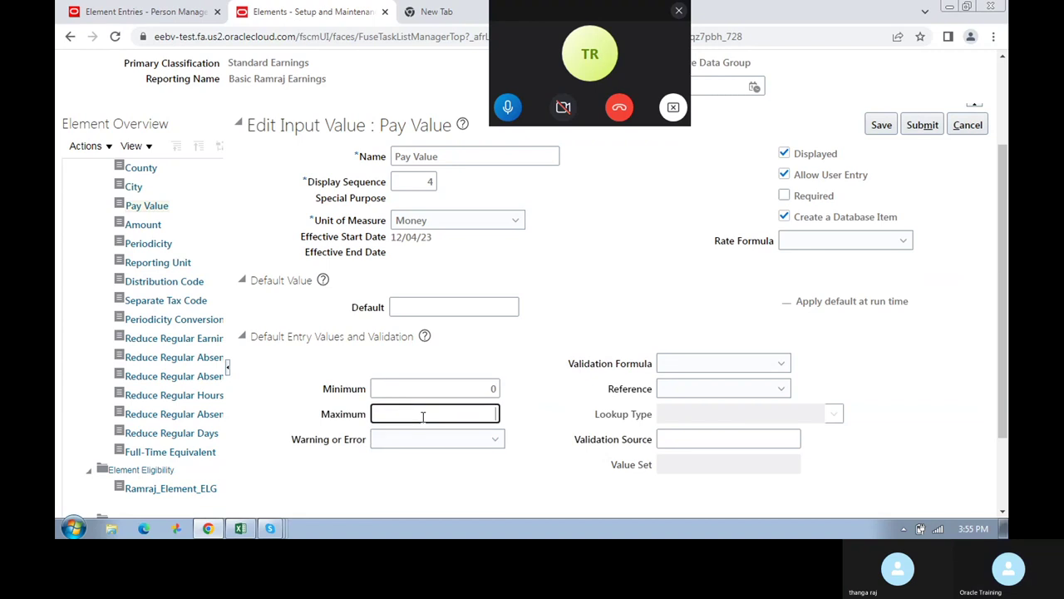
type("500")
- Set the Pay Value validation to Warning, then save and submit the input value
left_click(444, 449)
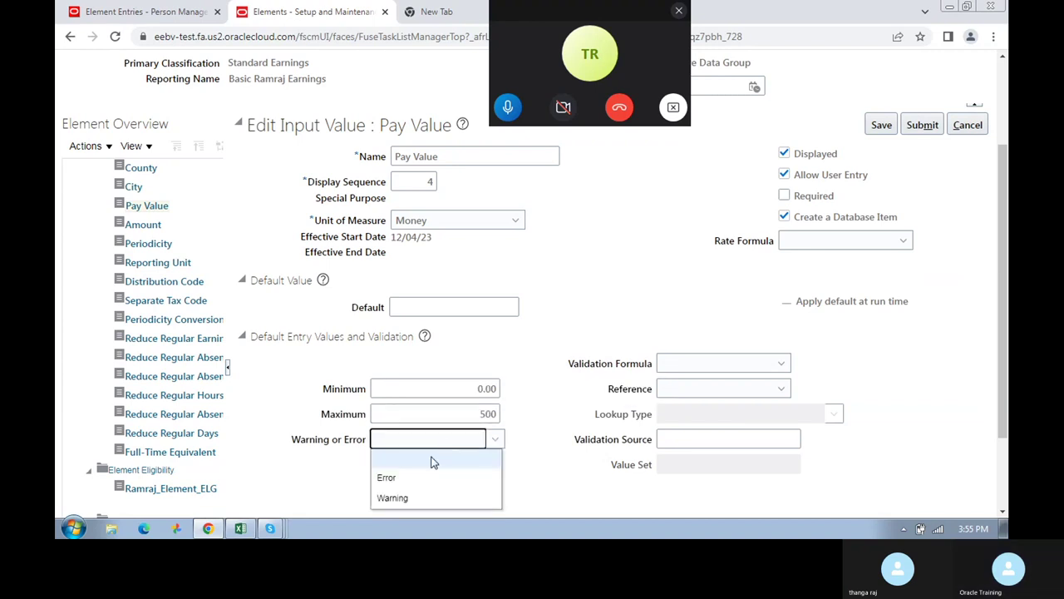
left_click(422, 512)
left_click(472, 438)
left_click(406, 501)
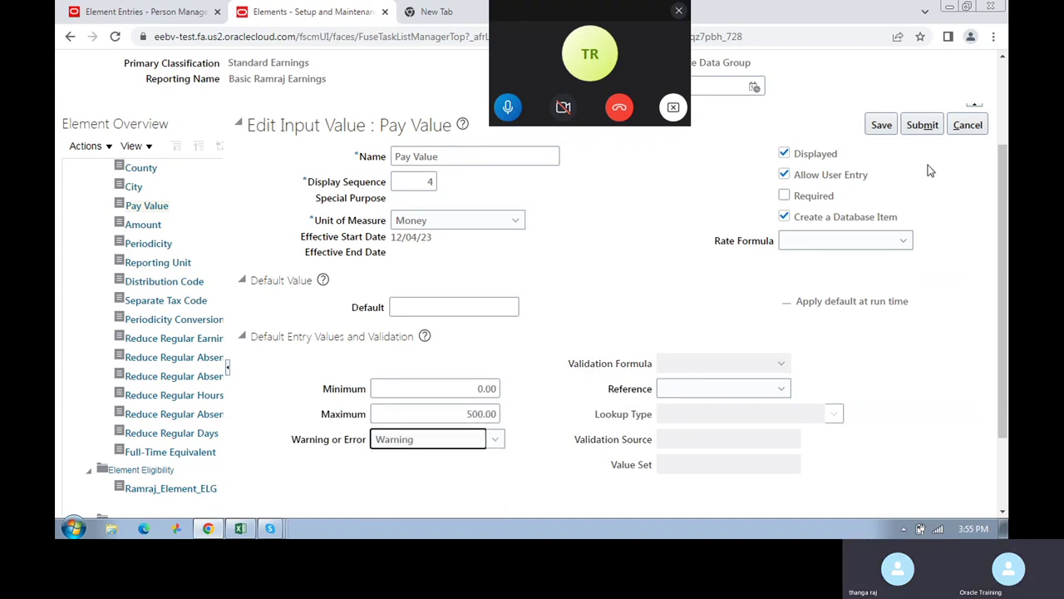
left_click(880, 125)
left_click(921, 126)
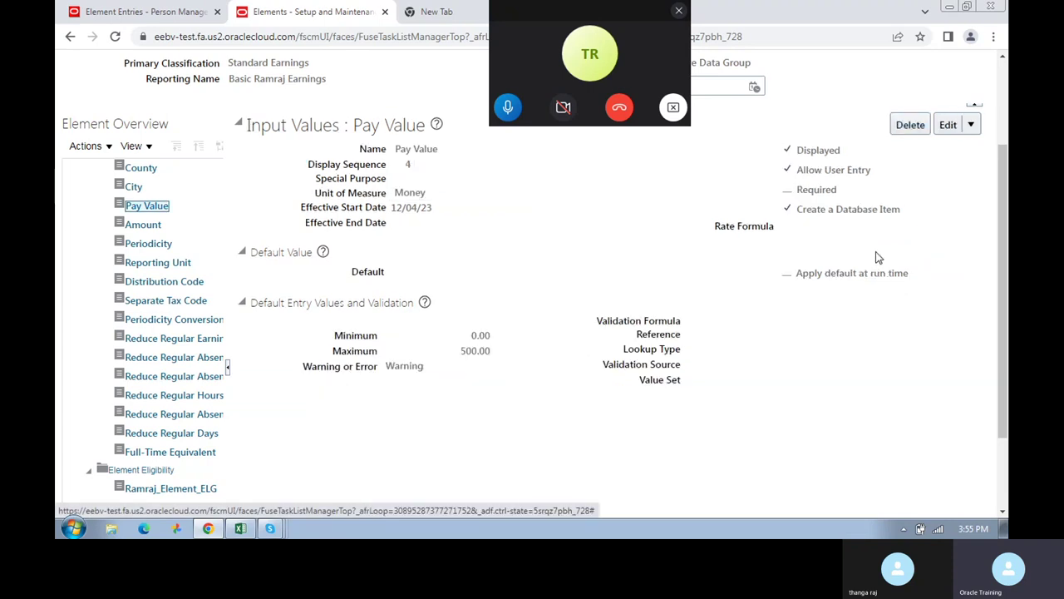
- Return to the elements list, dismiss the warning, and copy the name of the Basic Ramraj Earnings element
scroll(811, 255, "down", 2)
scroll(811, 254, "up", 4)
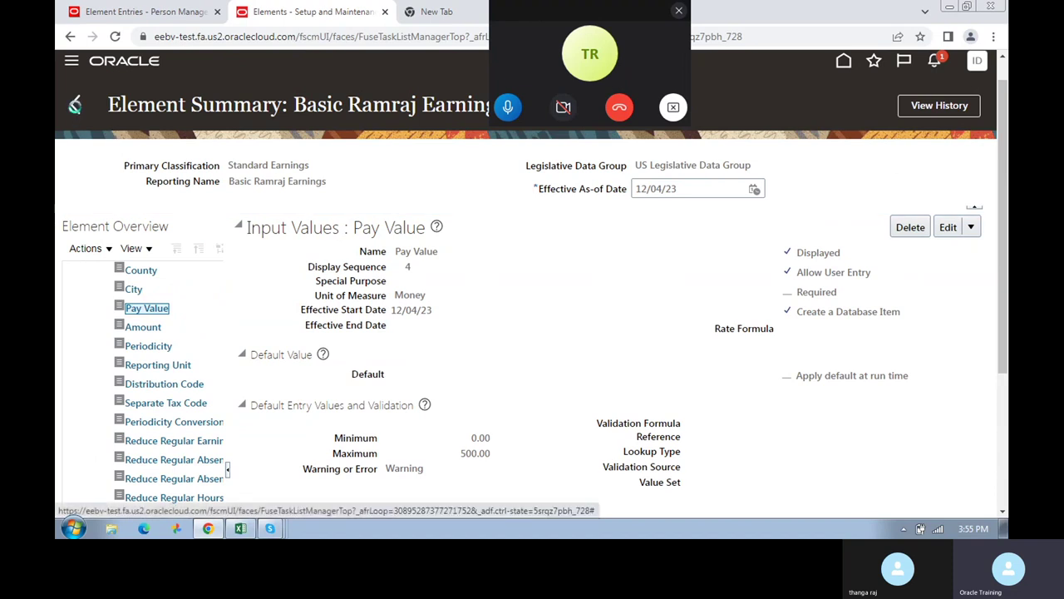
left_click(74, 105)
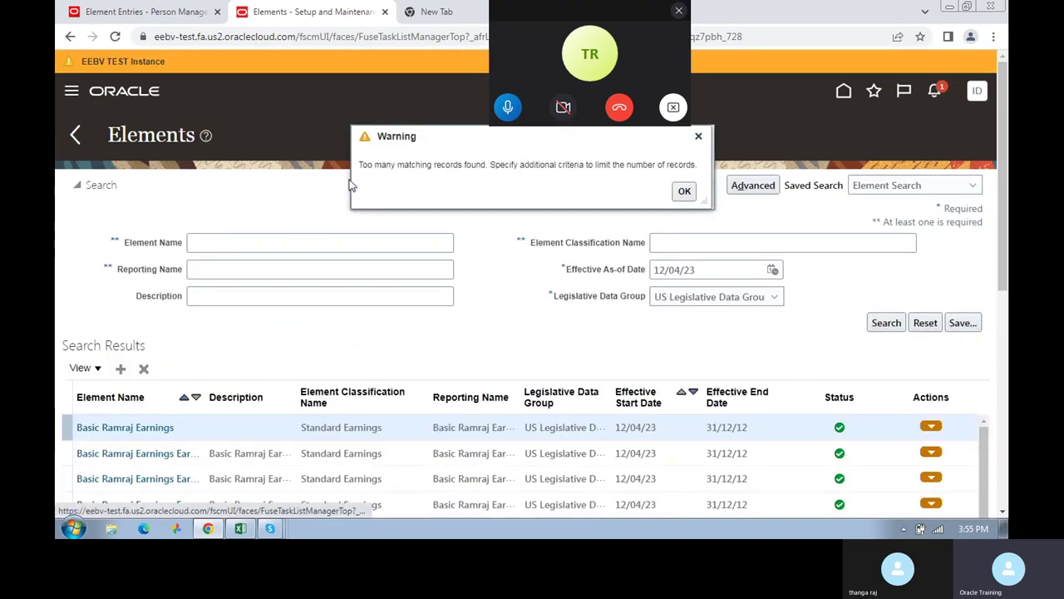
left_click(685, 191)
left_click_drag(187, 434, 79, 429)
key("ctrl+c")
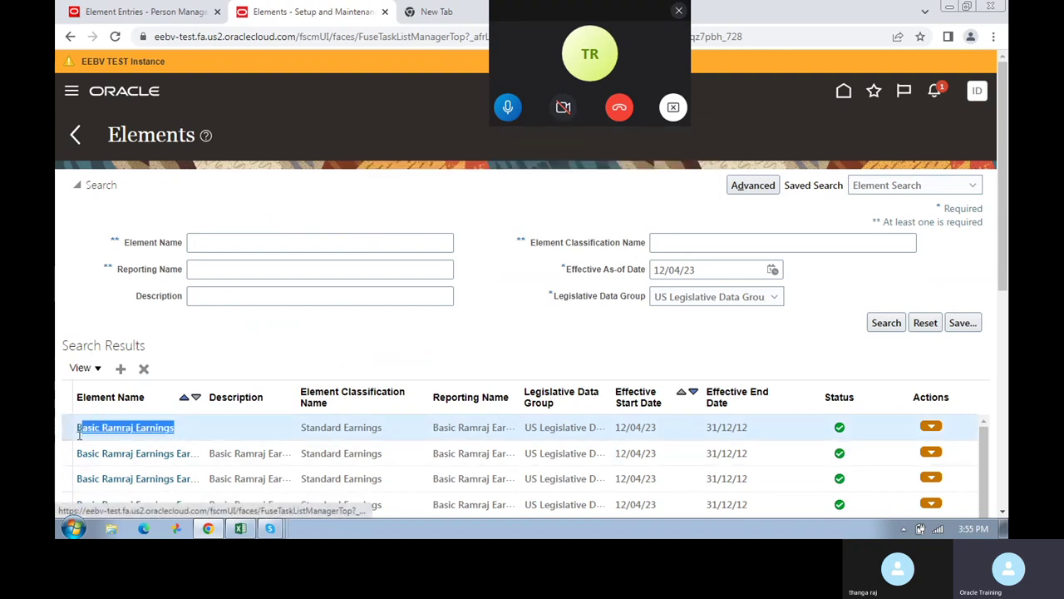
scroll(615, 333, "down", 4)
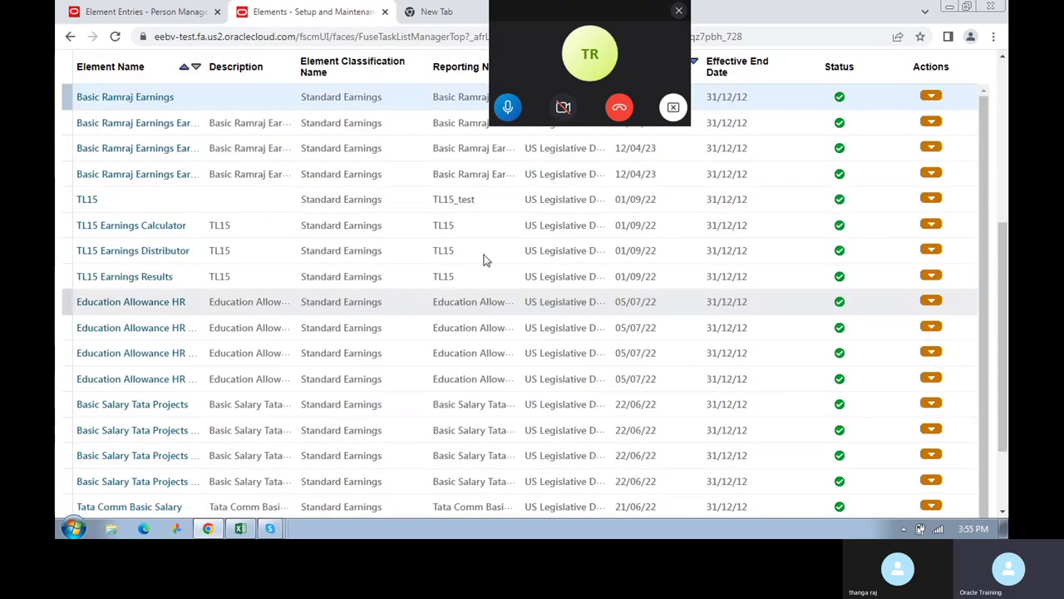
- Switch to the employee's element entries and search the element names for Basic Ramraj Earnings
left_click(166, 12)
triple_click(404, 260)
key("ctrl+v")
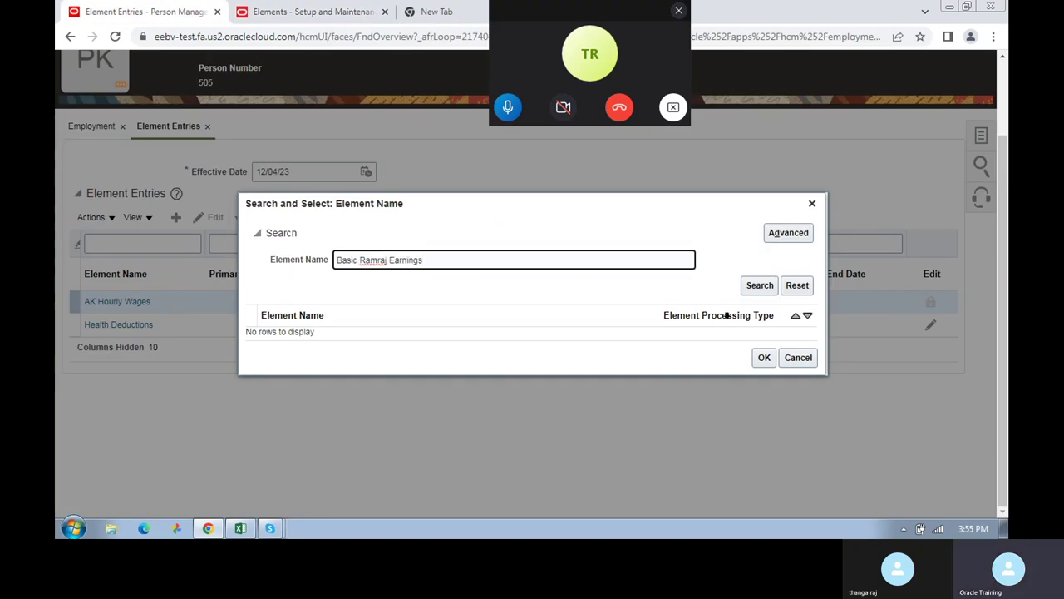
left_click(758, 287)
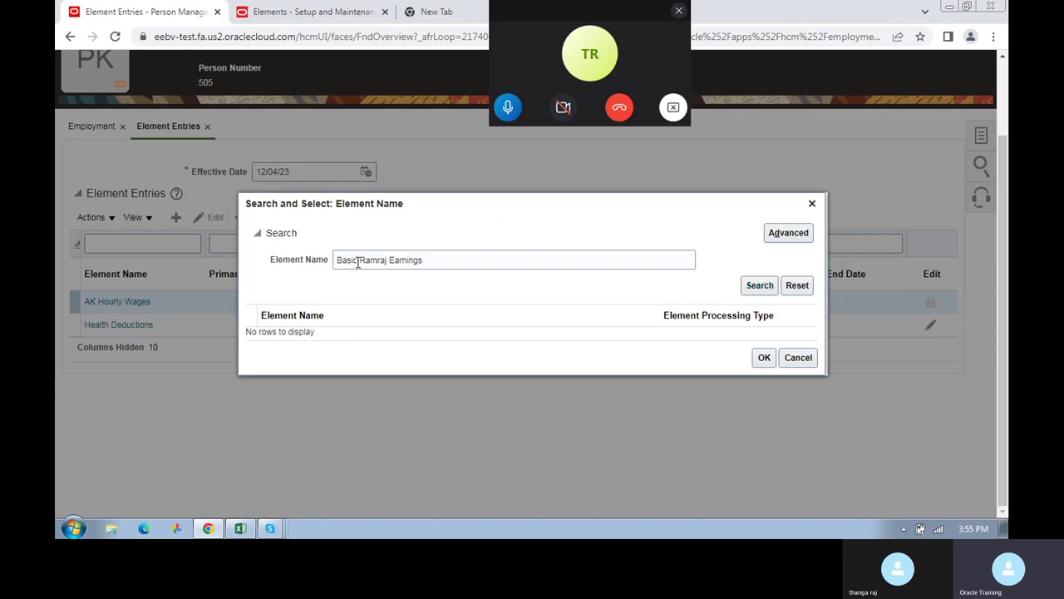
- Shorten the element name search to Basic, run it, then close the search and the unfinished element entry
left_click_drag(358, 263, 524, 261)
key("BackSpace")
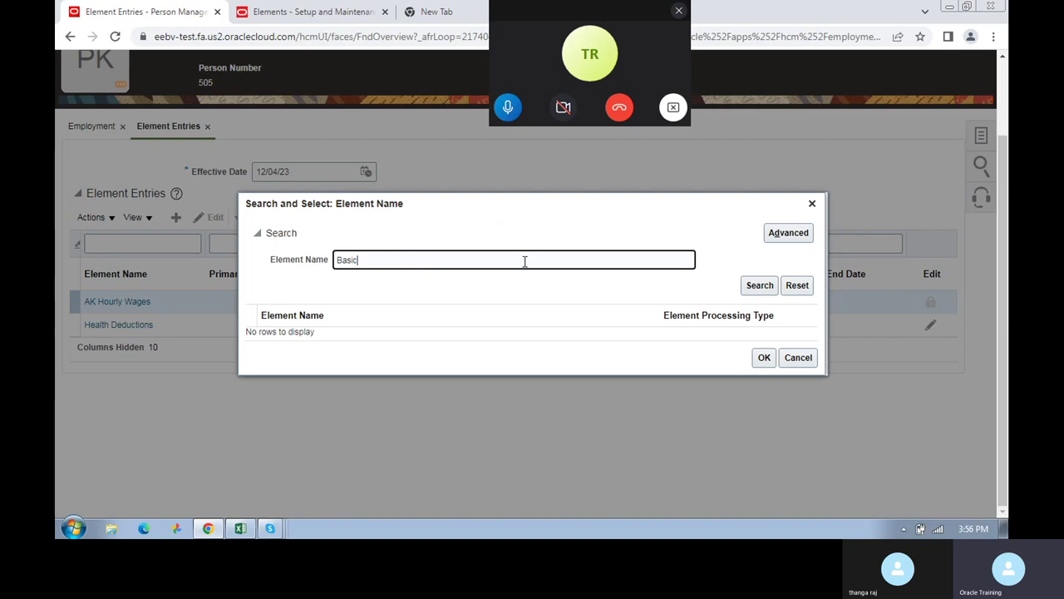
left_click(772, 287)
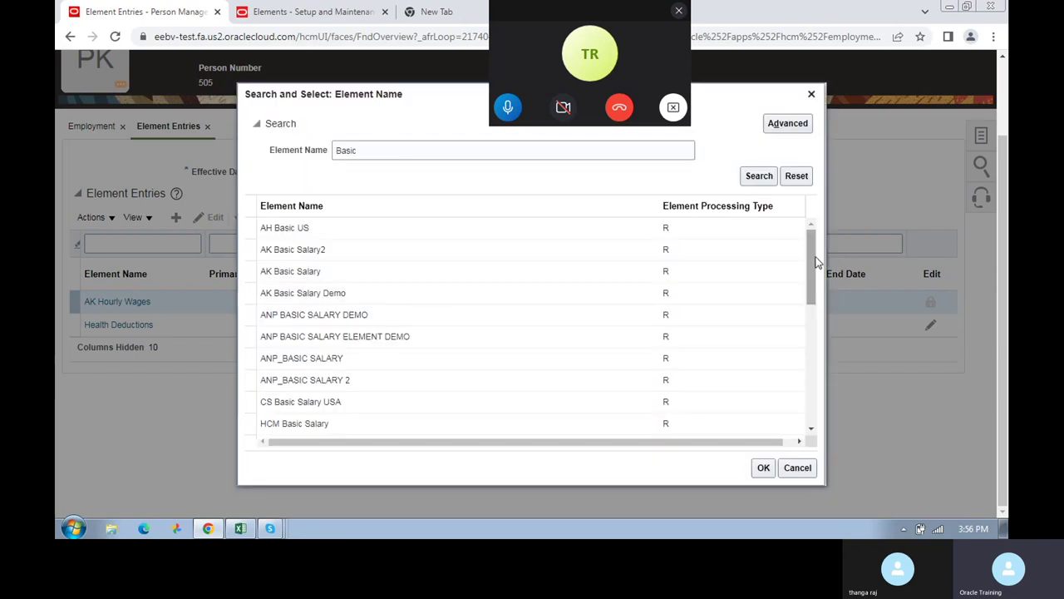
left_click_drag(815, 263, 791, 260)
left_click(810, 94)
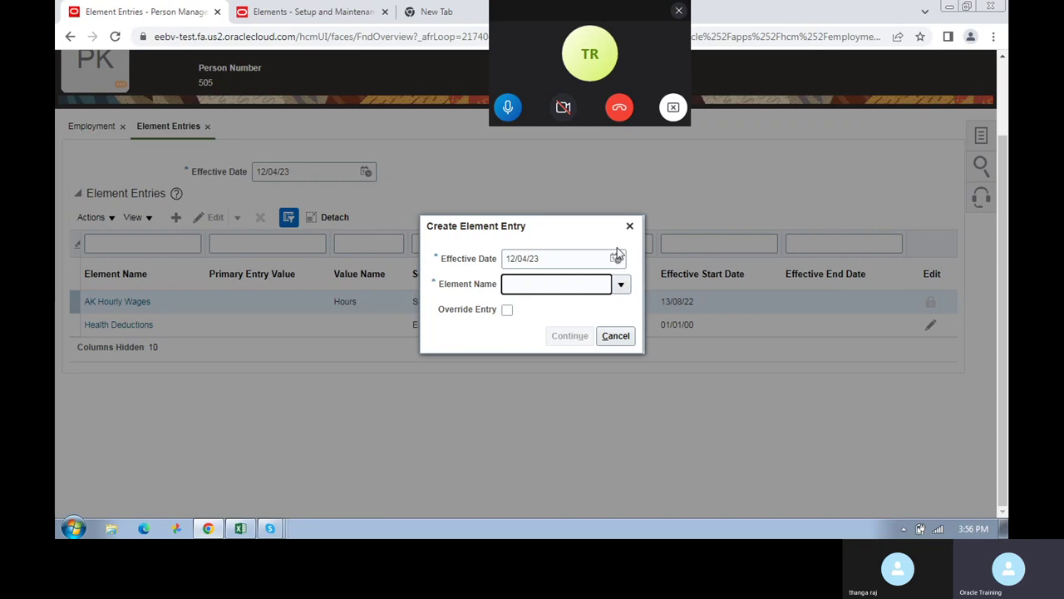
left_click(629, 226)
- Start a new element entry dated 12/04/23 and search the element names for Basic
left_click(175, 219)
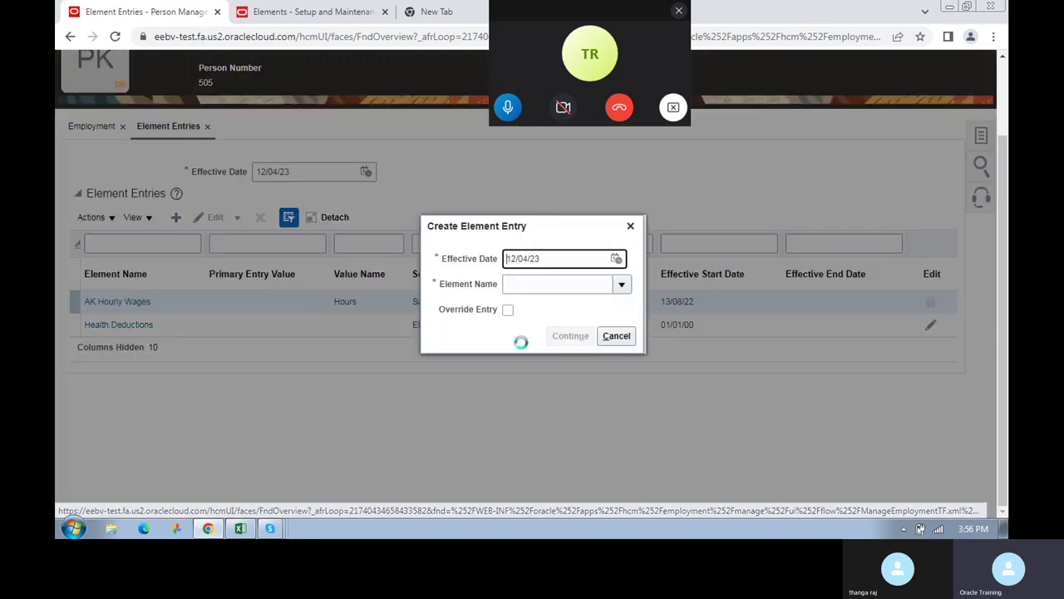
left_click(621, 286)
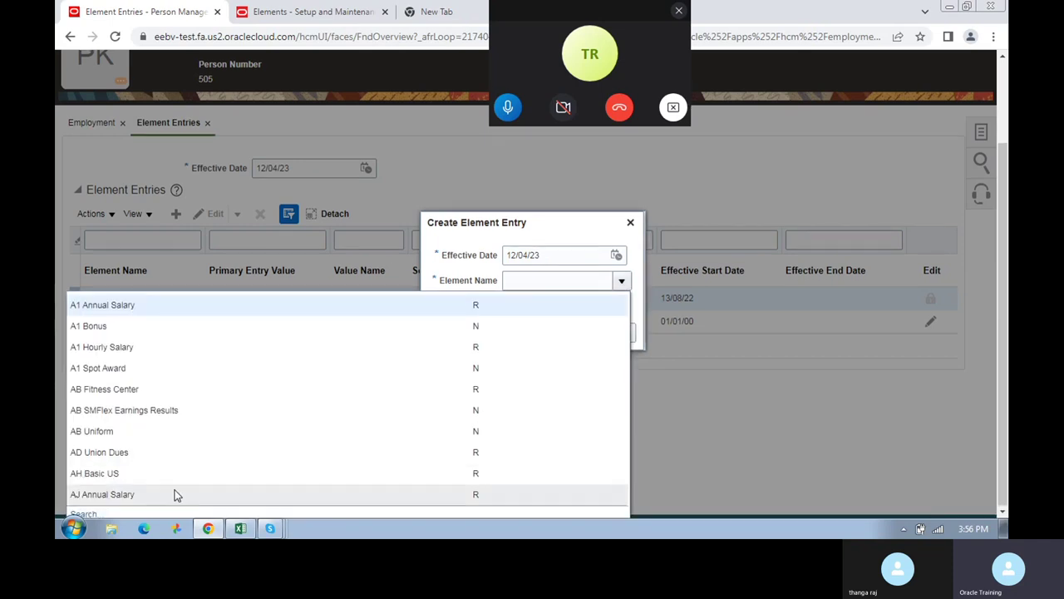
scroll(174, 492, "down", 1)
left_click(81, 504)
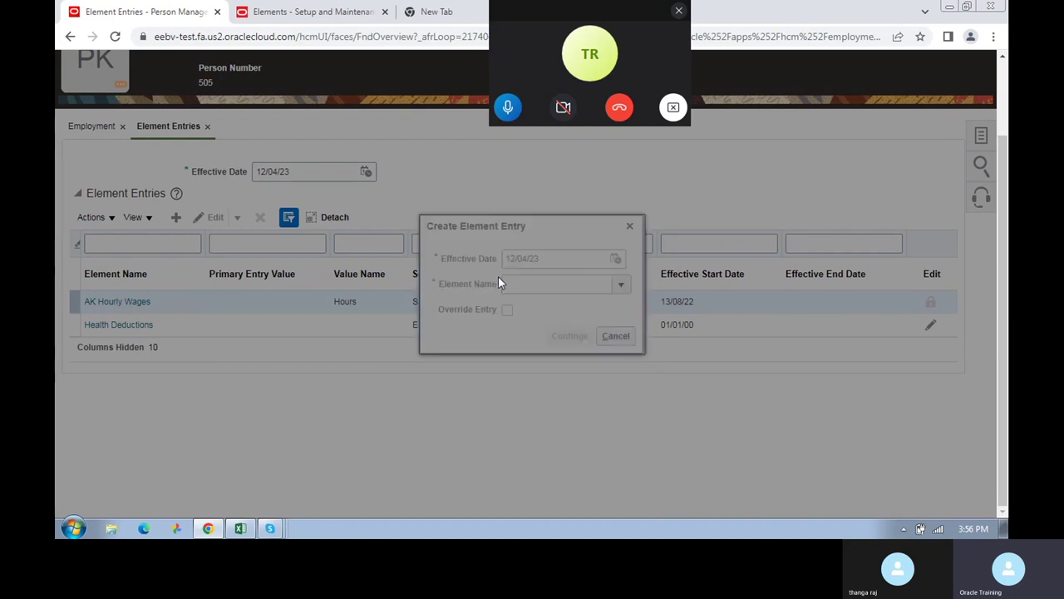
left_click(407, 264)
left_click(418, 292)
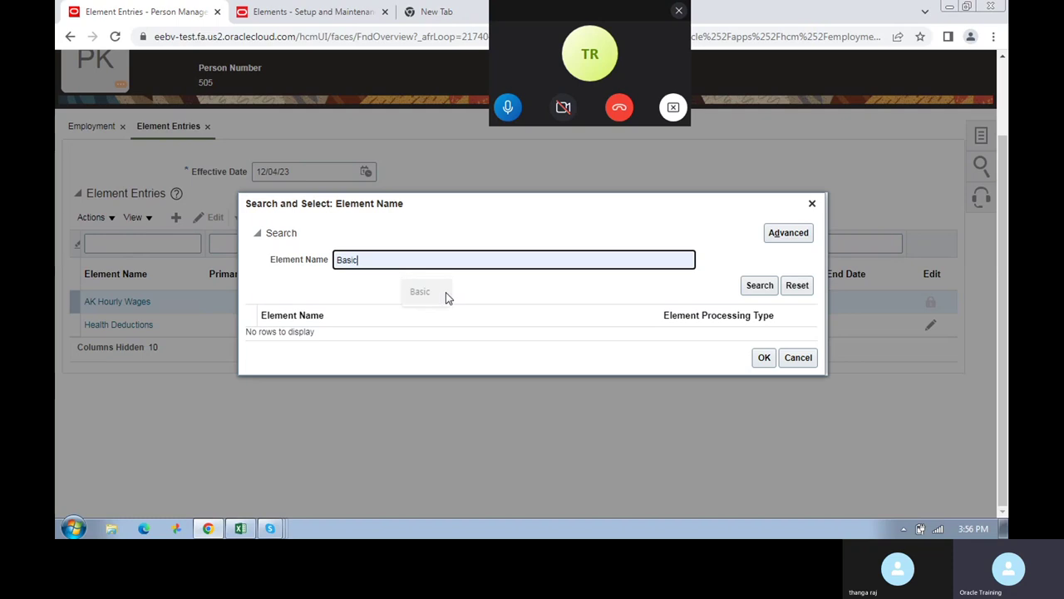
left_click(757, 286)
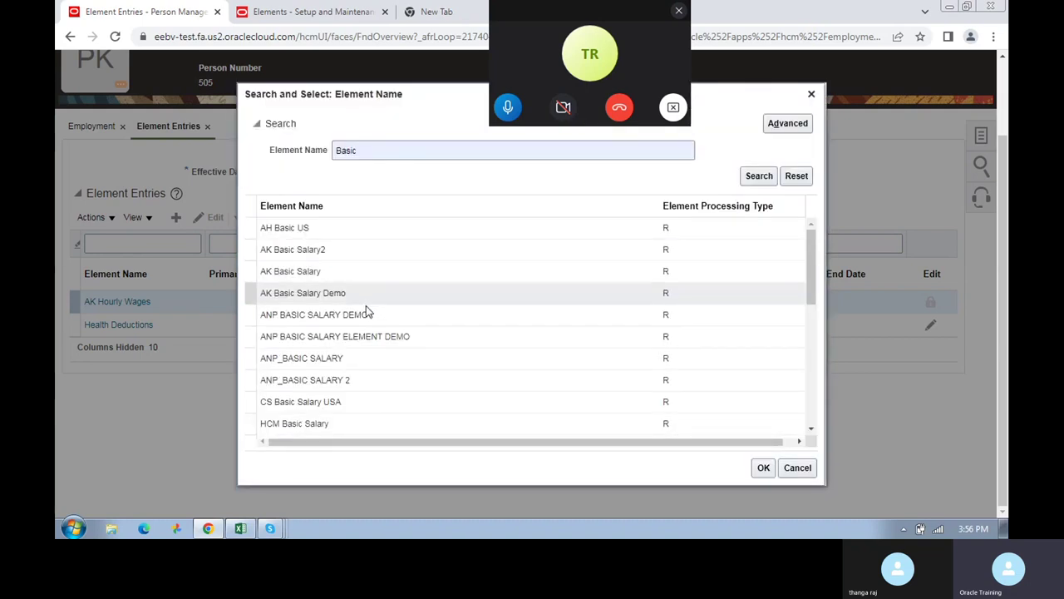
- Look through the Basic search results for the Basic Ramraj Earnings element
scroll(333, 333, "down", 3)
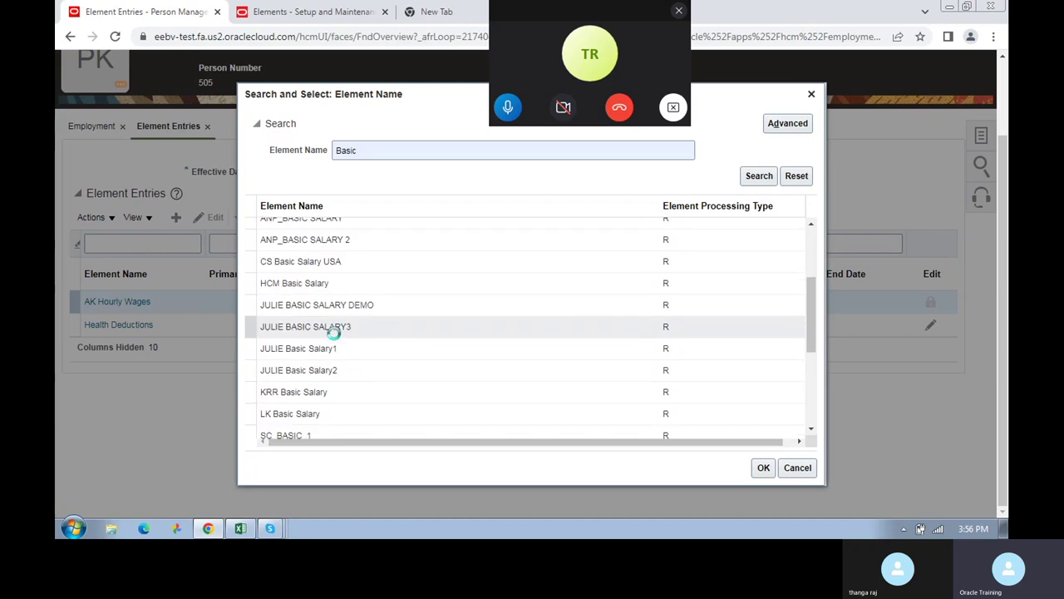
scroll(333, 333, "up", 5)
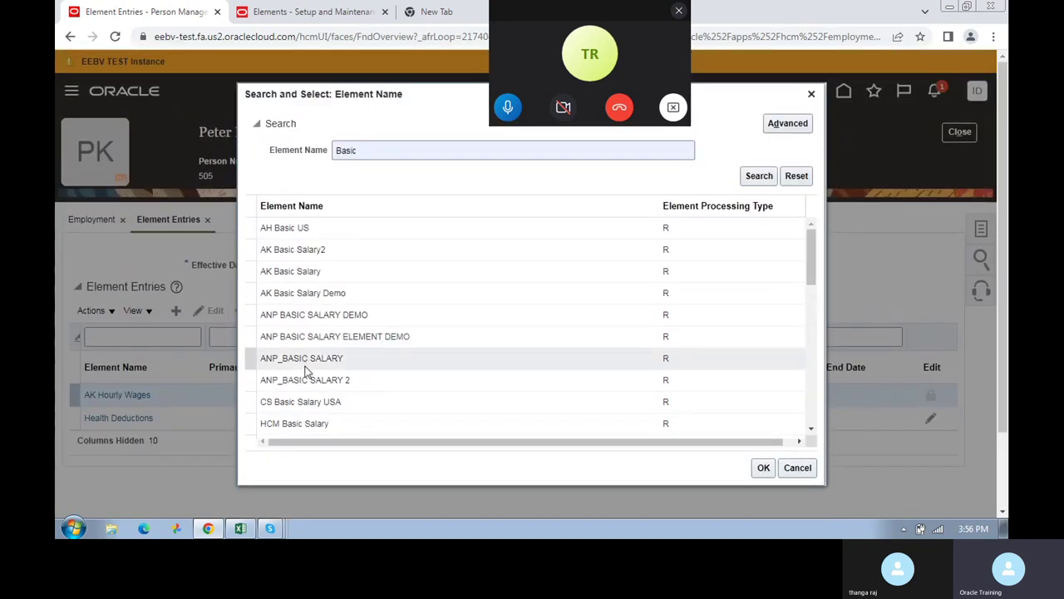
scroll(308, 374, "down", 2)
scroll(307, 371, "down", 4)
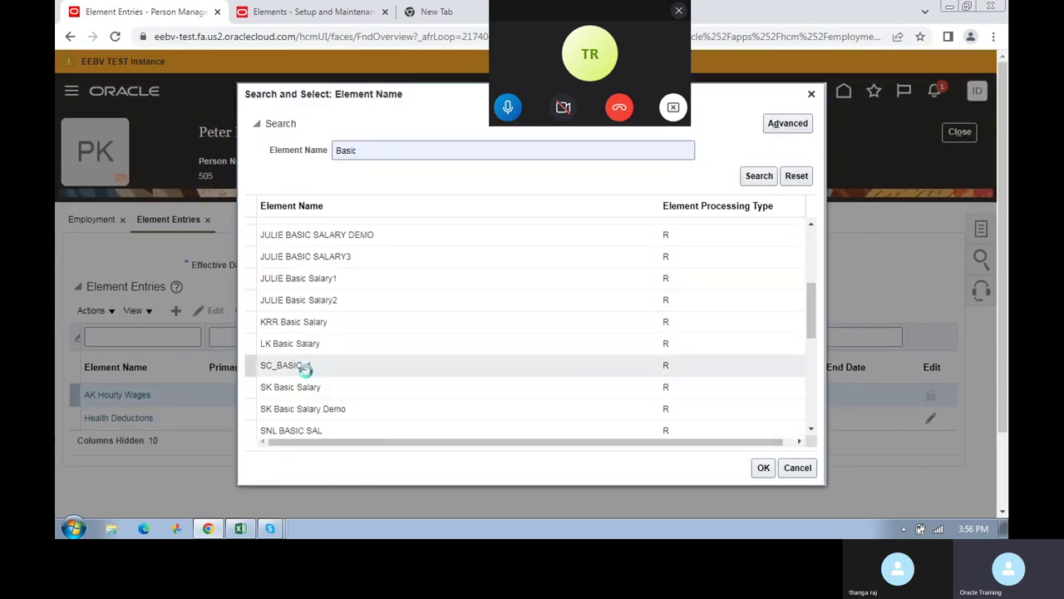
scroll(306, 370, "down", 5)
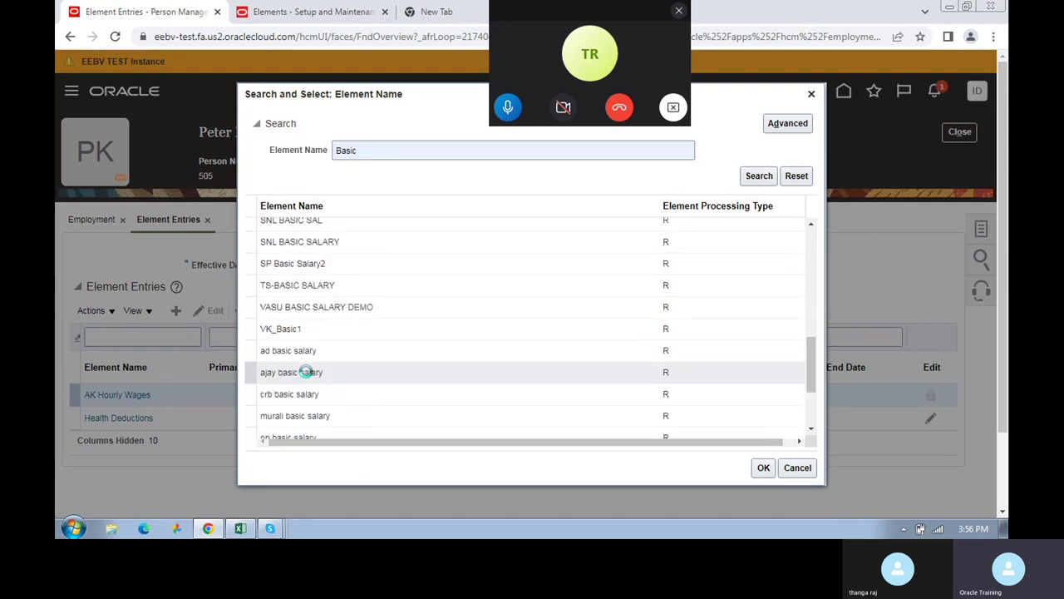
scroll(332, 366, "down", 4)
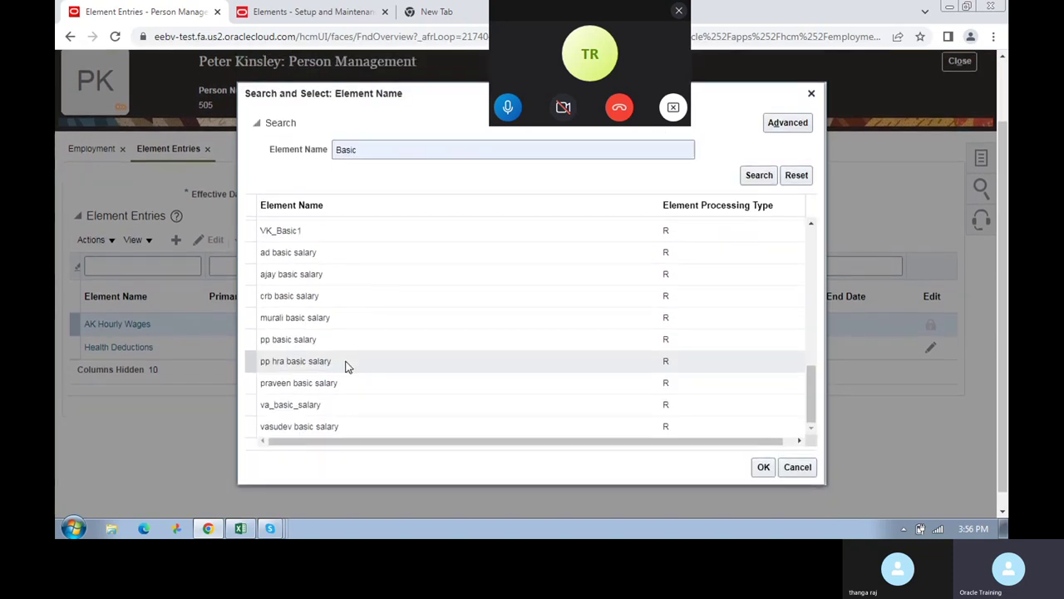
scroll(348, 366, "down", 1)
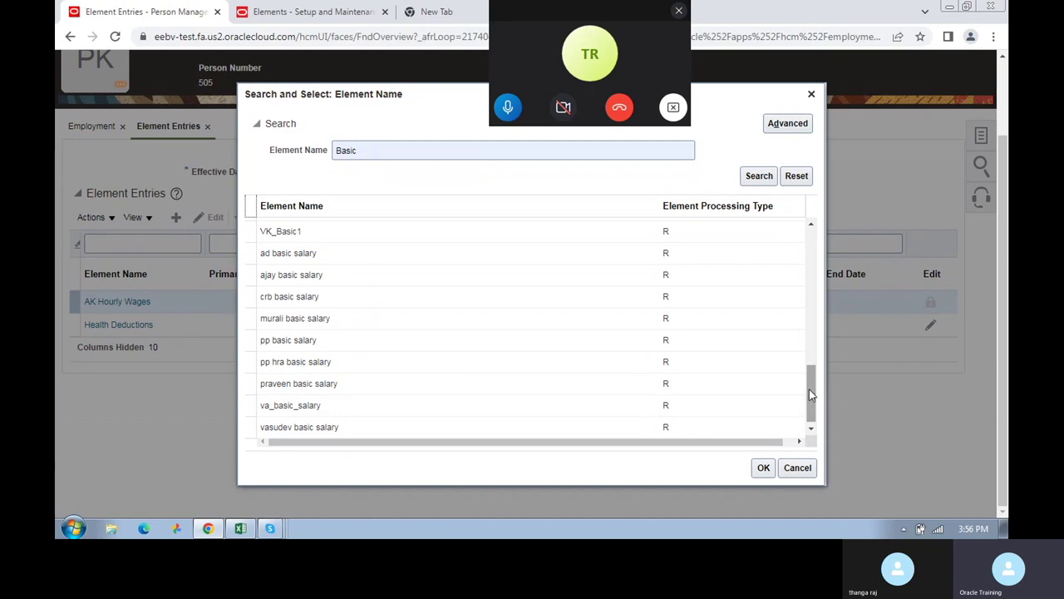
mouse_move(809, 389)
left_mouse_down()
mouse_move(806, 249)
mouse_move(807, 381)
mouse_move(789, 387)
left_mouse_up()
- Shorten the element name search to Ba, run it, and look through the results for Basic Ramraj Earnings
left_click_drag(347, 150, 464, 151)
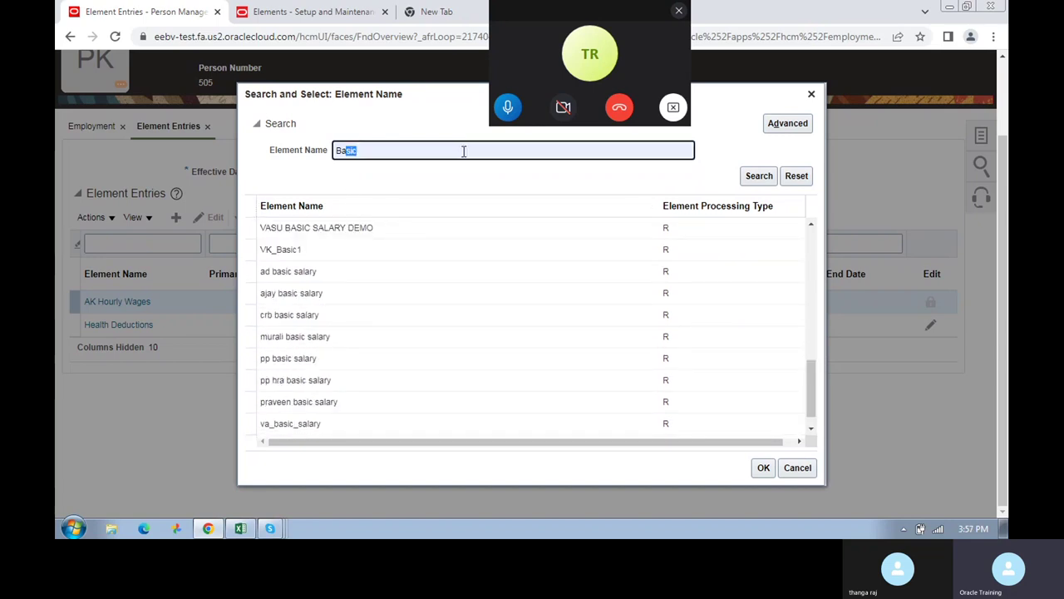
key("BackSpace")
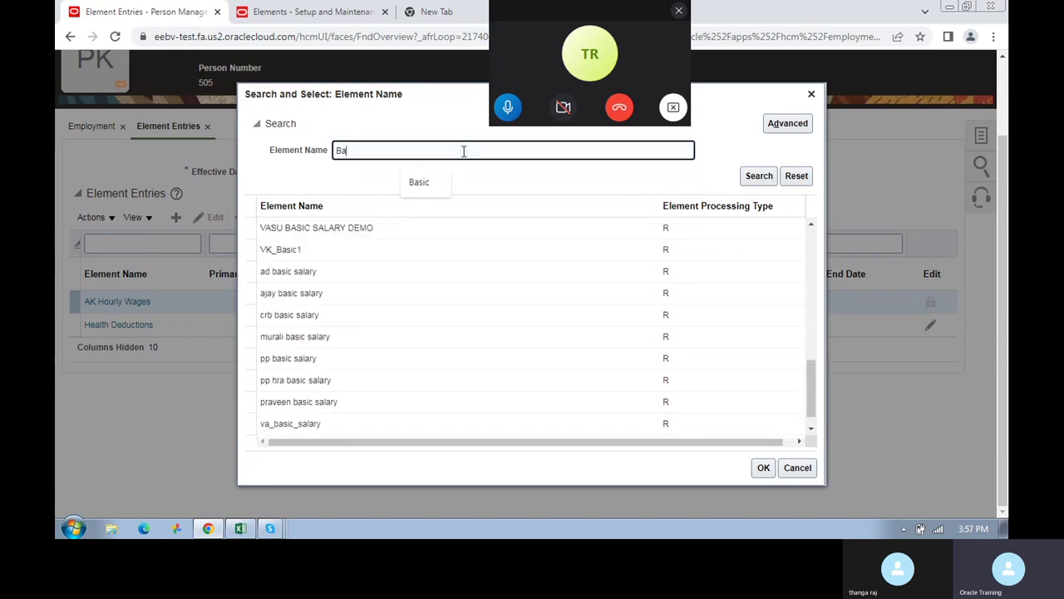
left_click(765, 175)
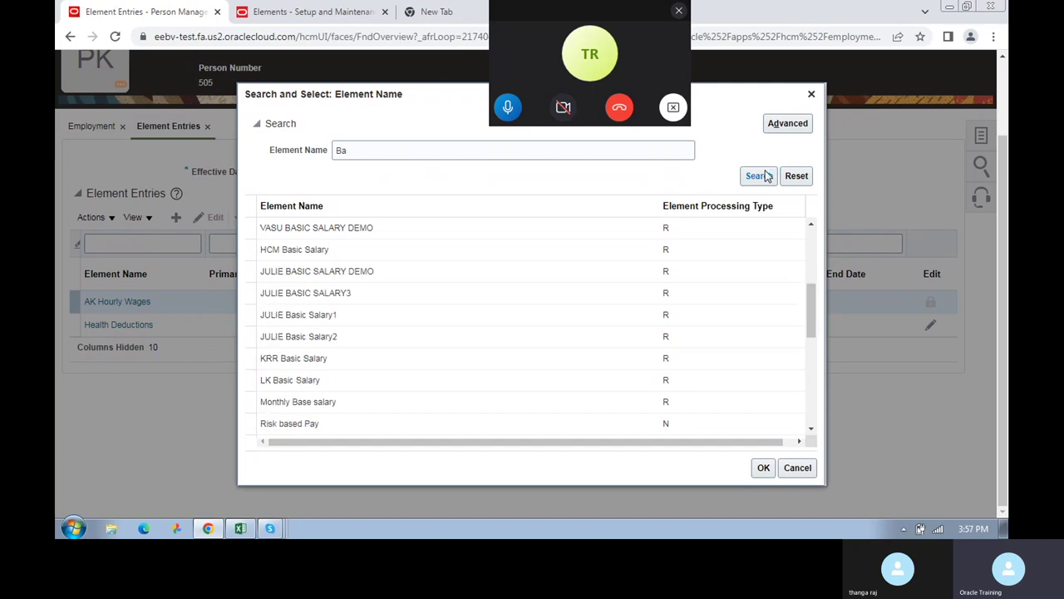
scroll(511, 375, "down", 3)
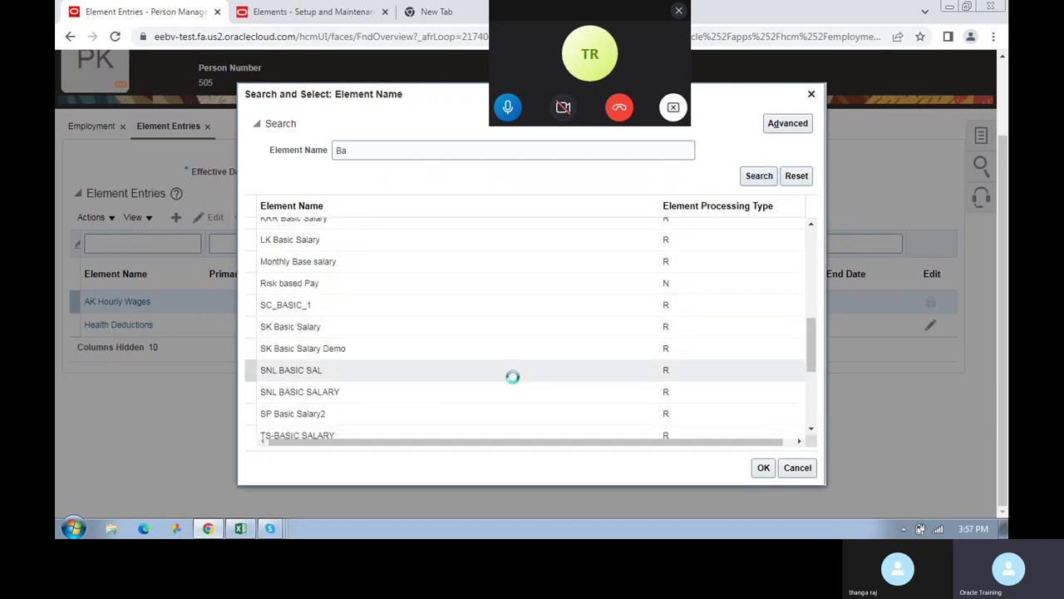
scroll(513, 376, "down", 3)
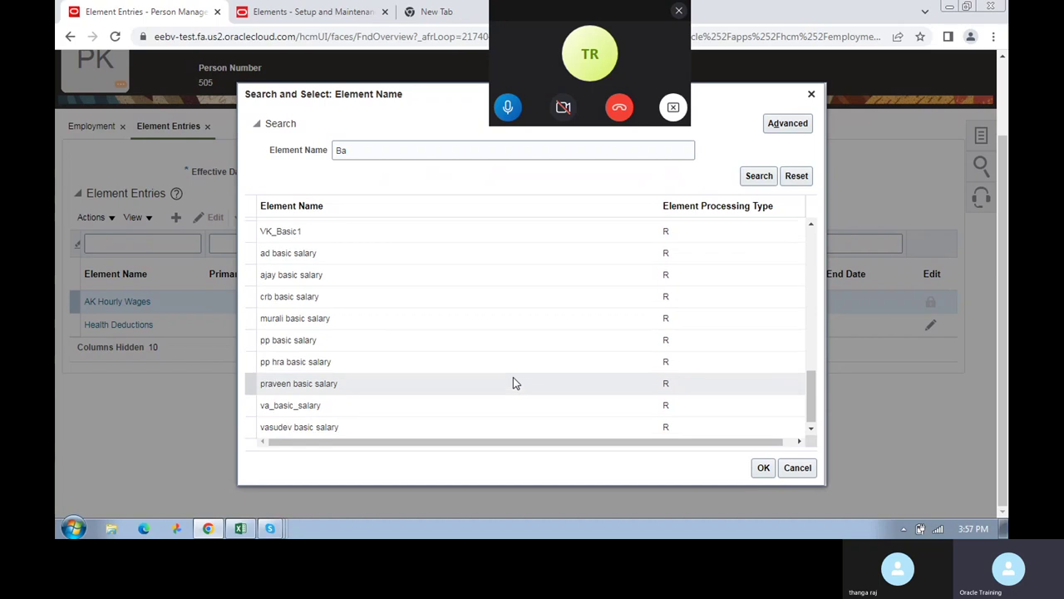
scroll(399, 347, "up", 5)
scroll(395, 348, "up", 5)
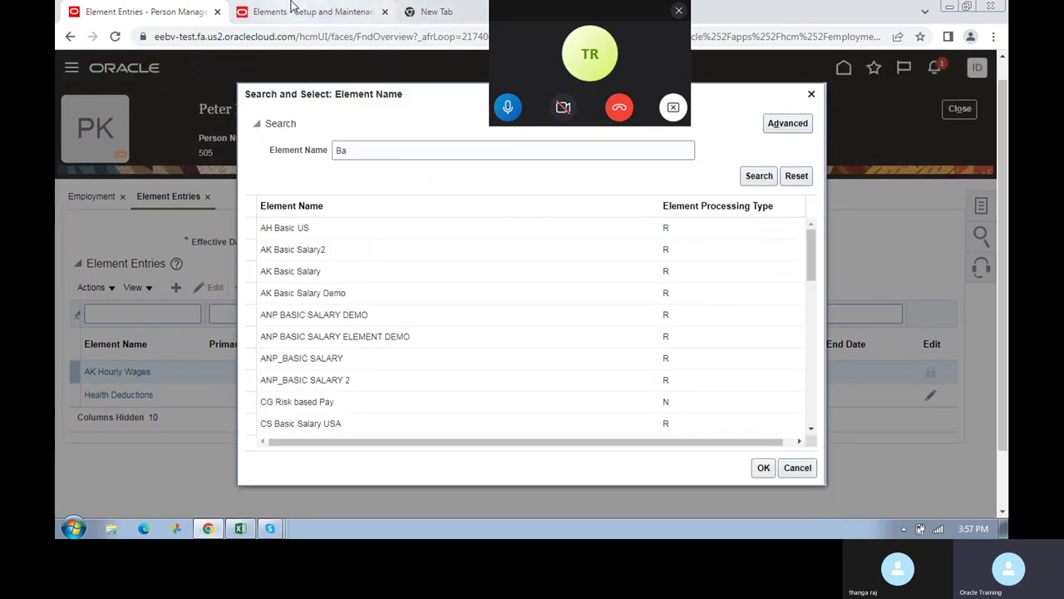
- Compare the element name search with the Basic Ramraj Earnings row in the elements list, then close the search and the unfinished entry
left_click(375, 9)
scroll(137, 249, "up", 3)
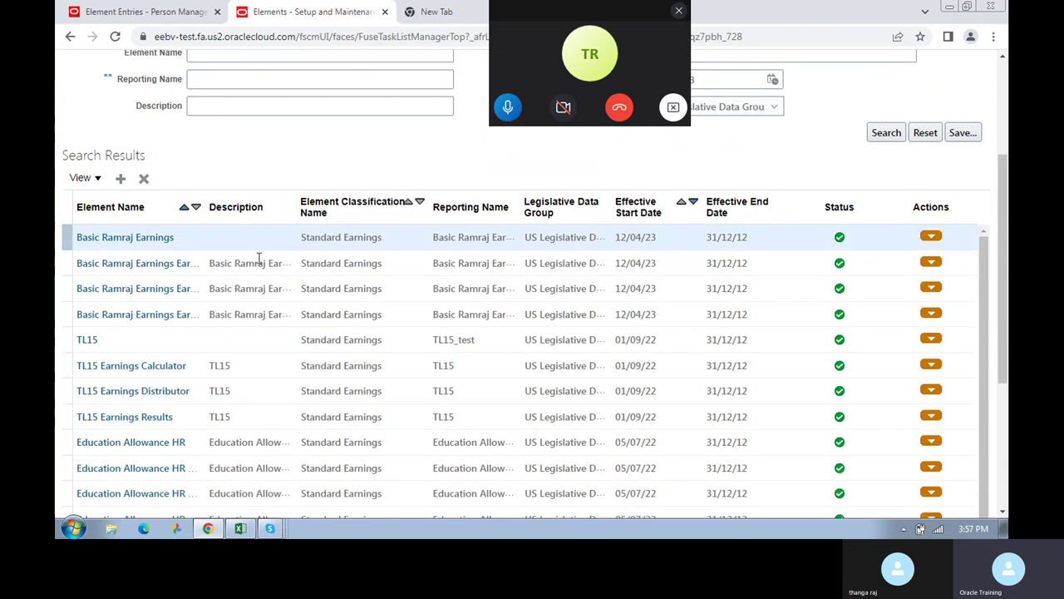
left_click(199, 8)
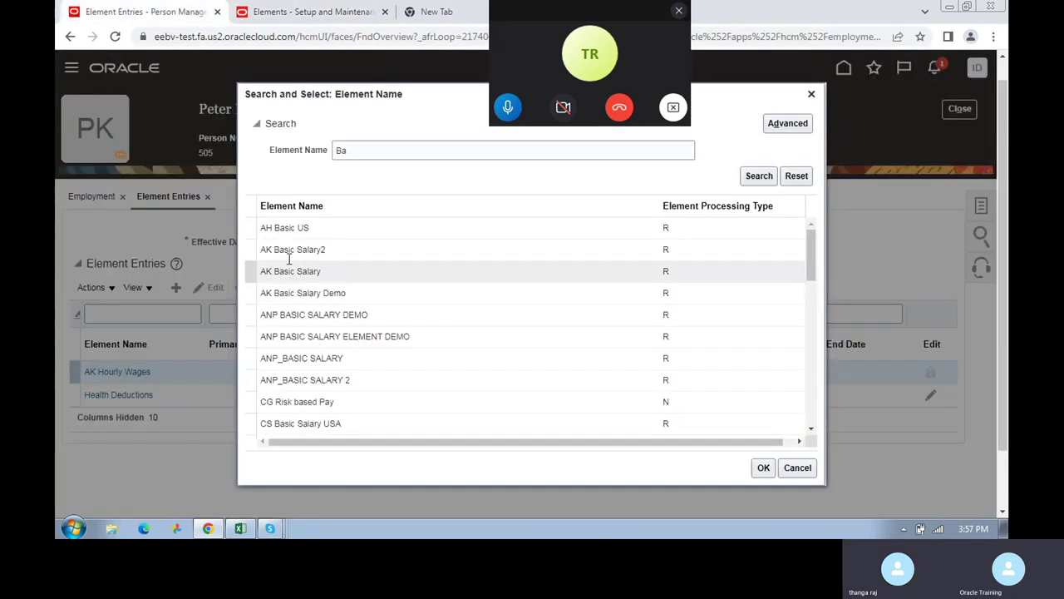
left_click(278, 10)
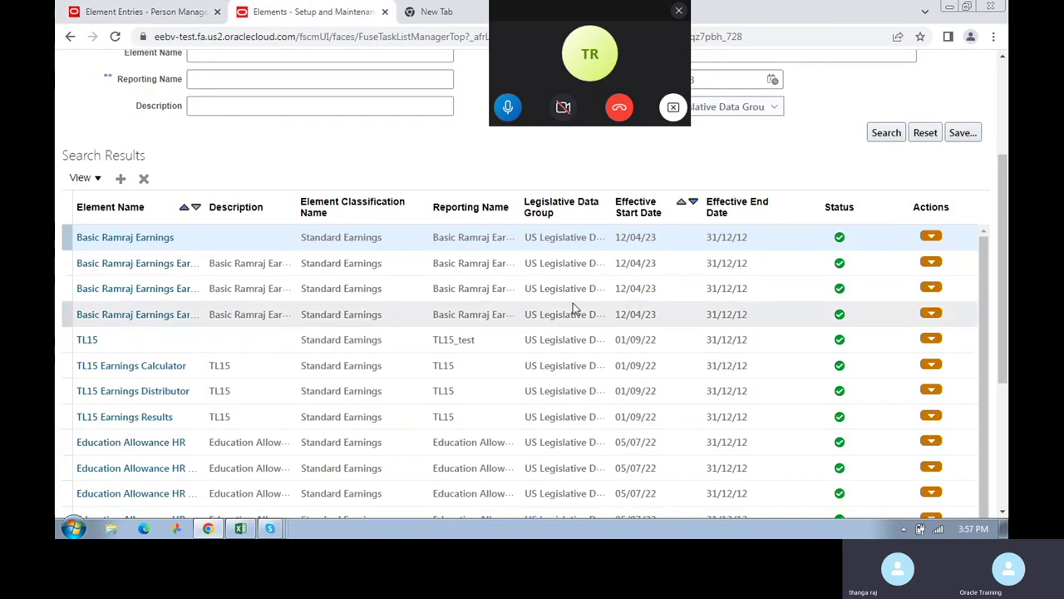
scroll(347, 279, "up", 1)
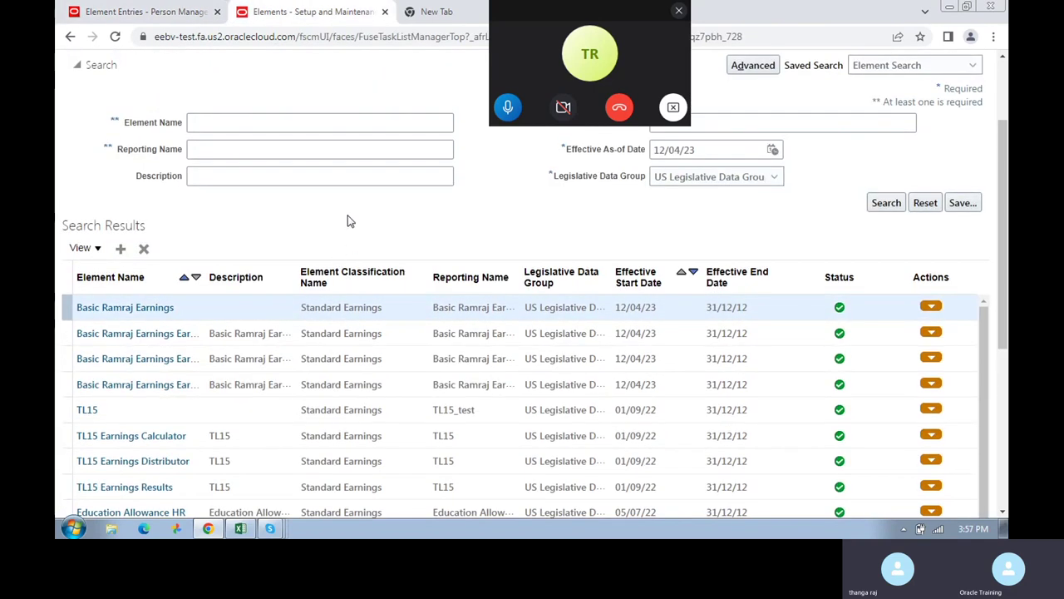
left_click(181, 8)
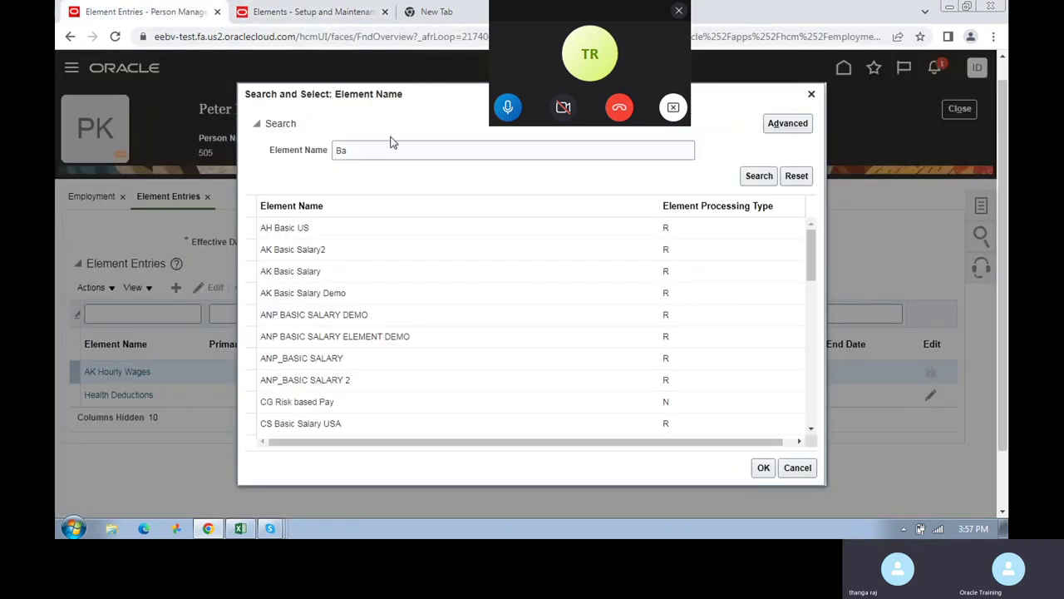
left_click(306, 10)
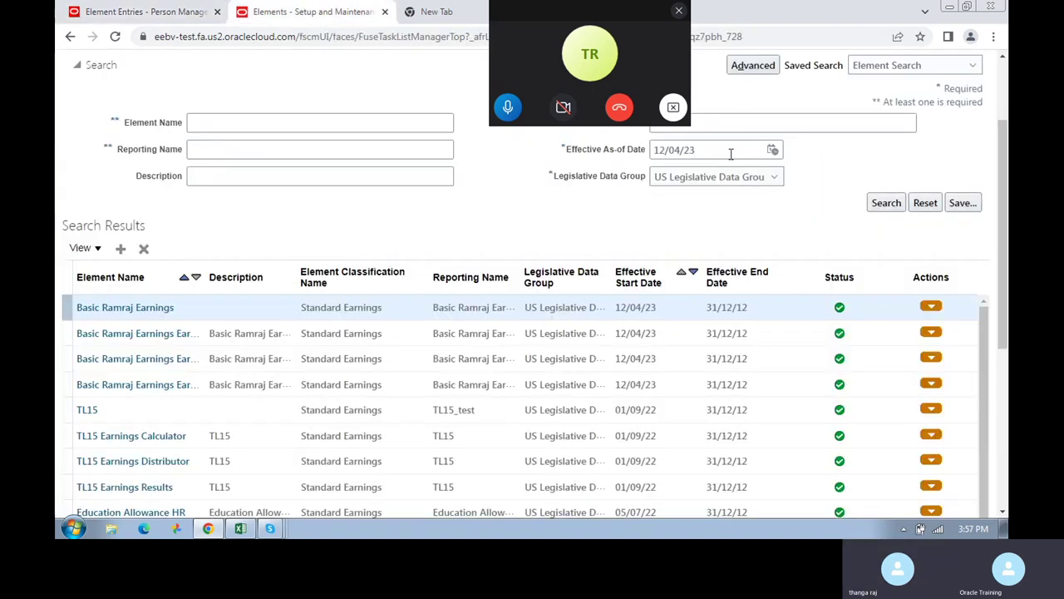
scroll(760, 247, "up", 1)
left_click(158, 8)
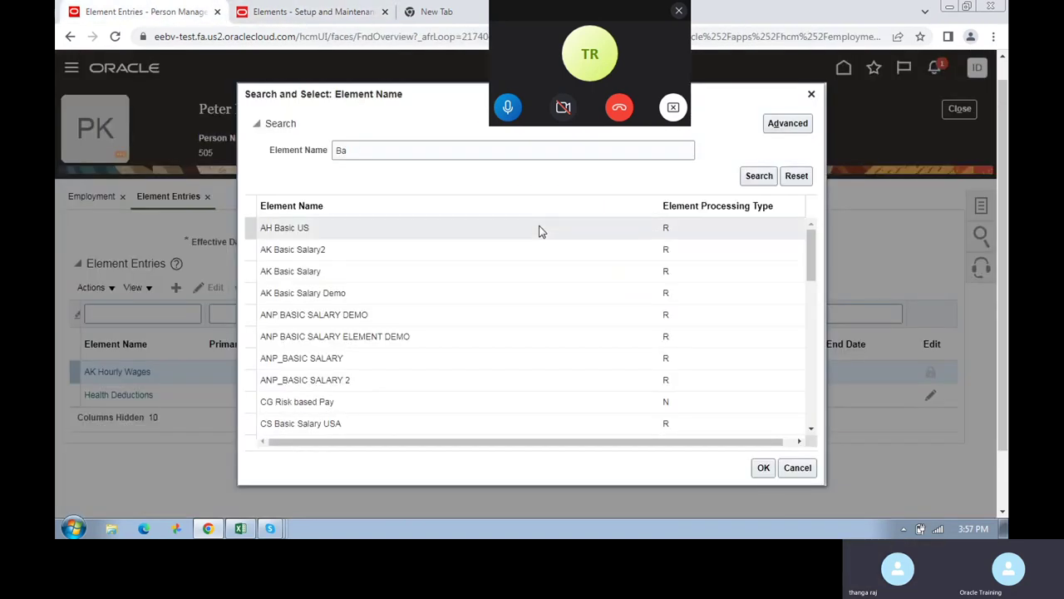
left_click(810, 94)
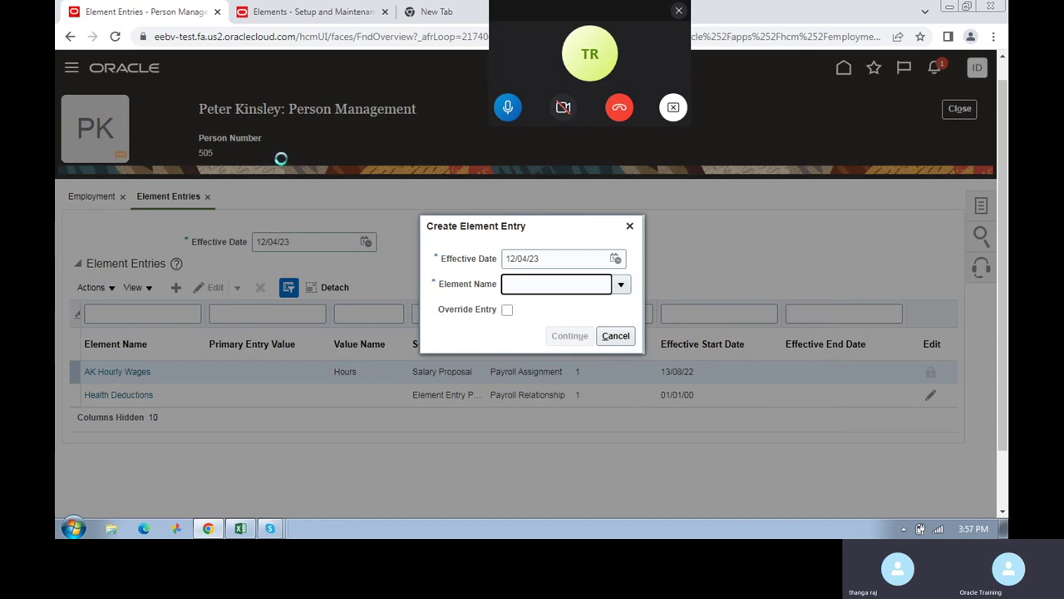
left_click(630, 225)
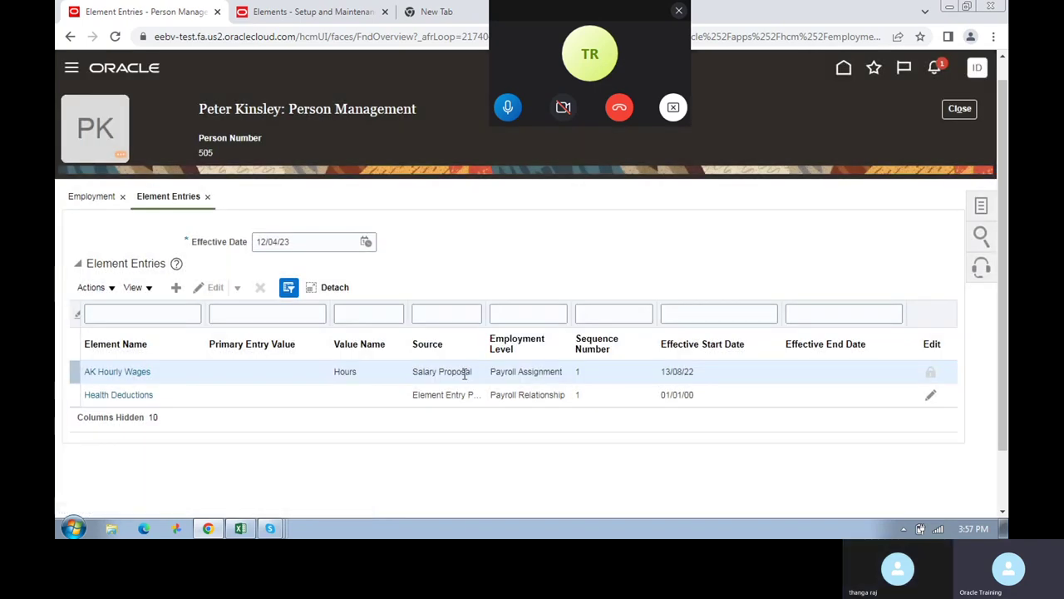
- Open the employee's employment record and review the business unit and the remaining assignment details
left_click(90, 196)
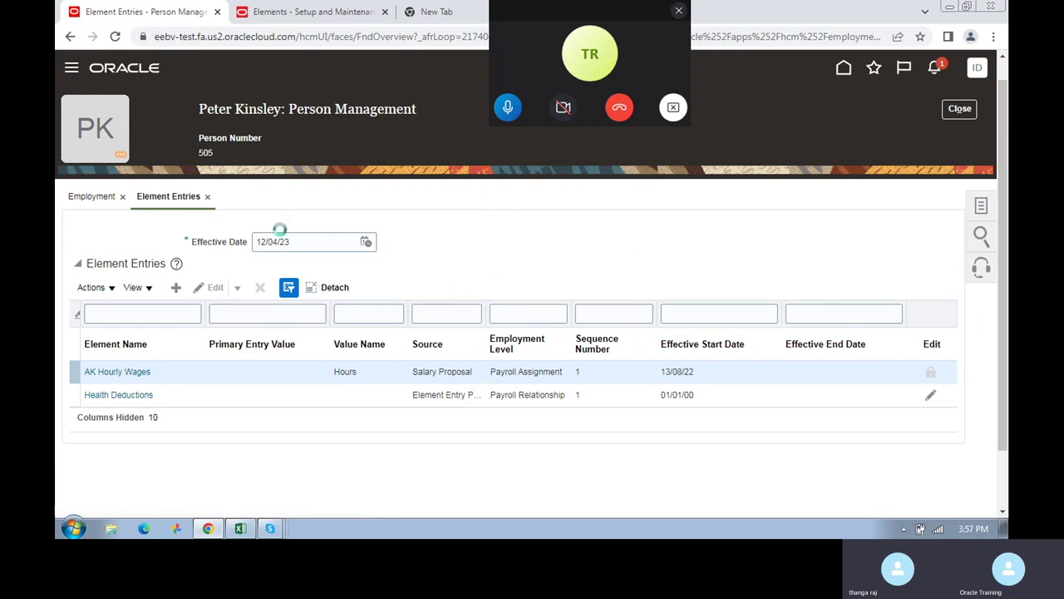
scroll(817, 391, "down", 5)
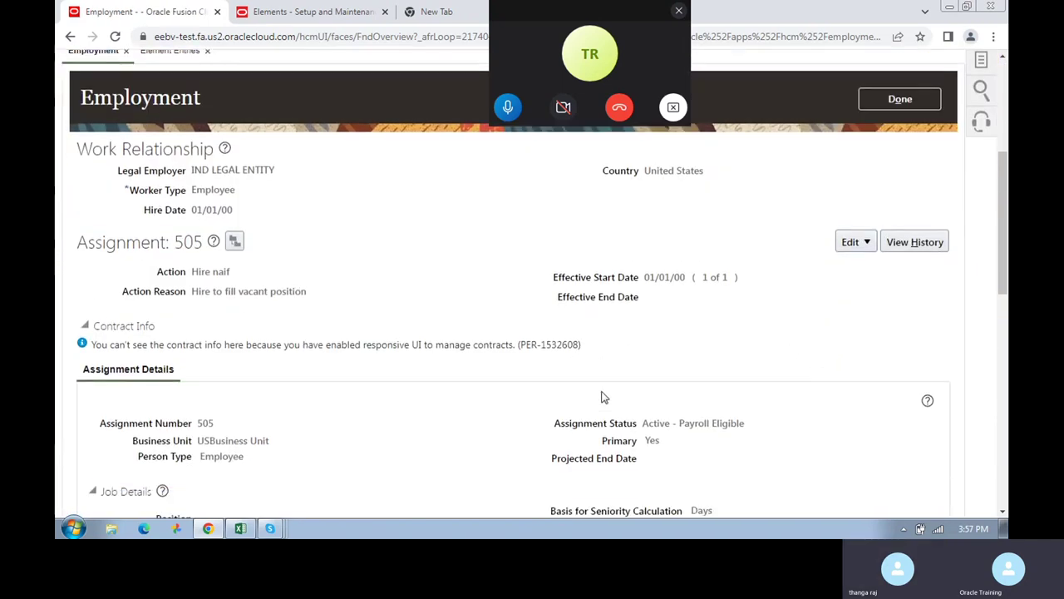
scroll(577, 341, "down", 2)
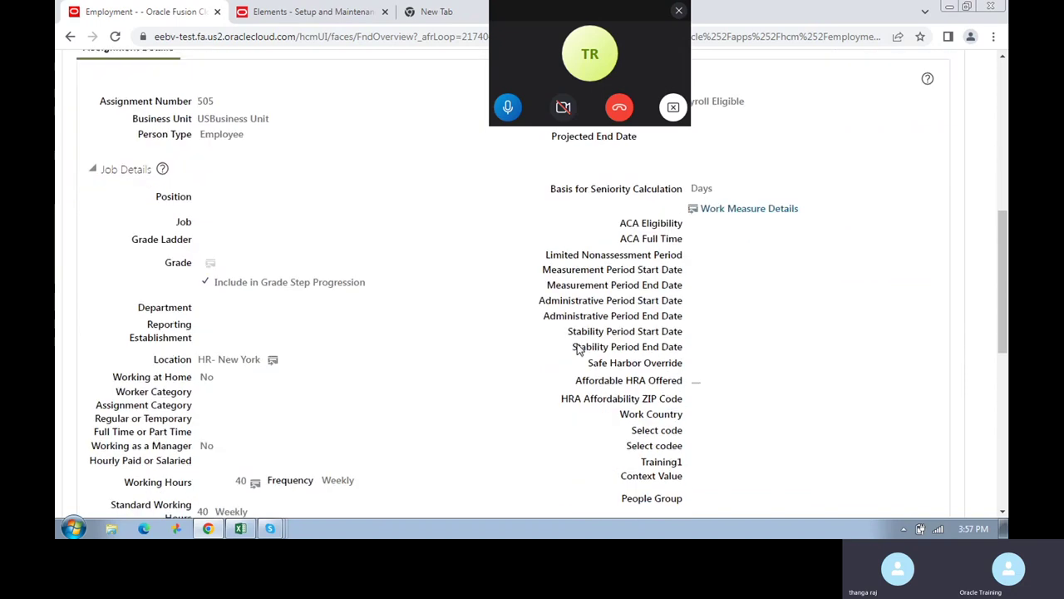
left_click_drag(198, 118, 301, 123)
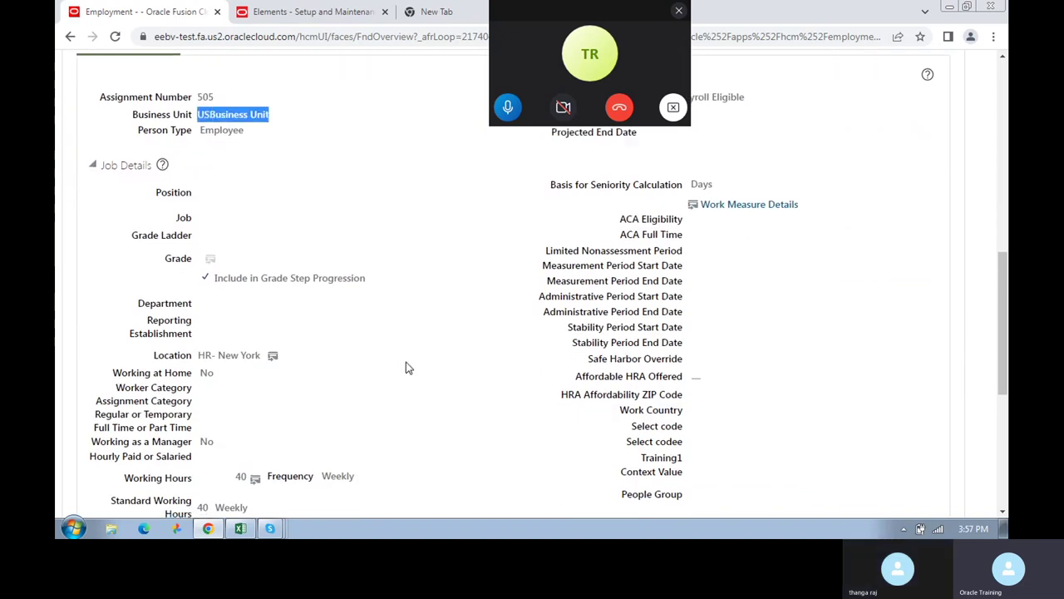
scroll(406, 366, "down", 4)
scroll(408, 368, "down", 3)
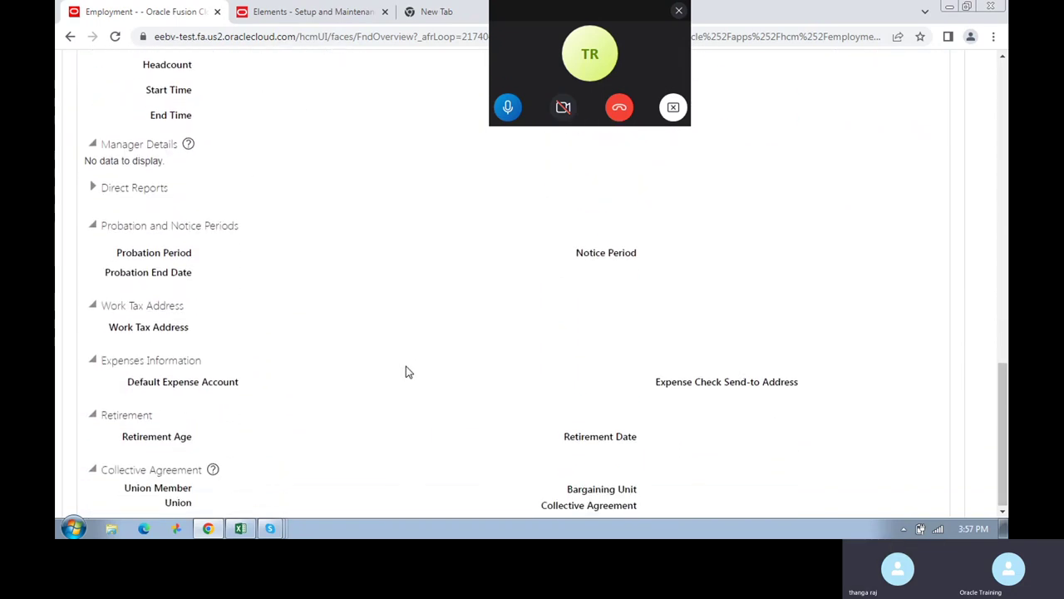
scroll(278, 286, "up", 9)
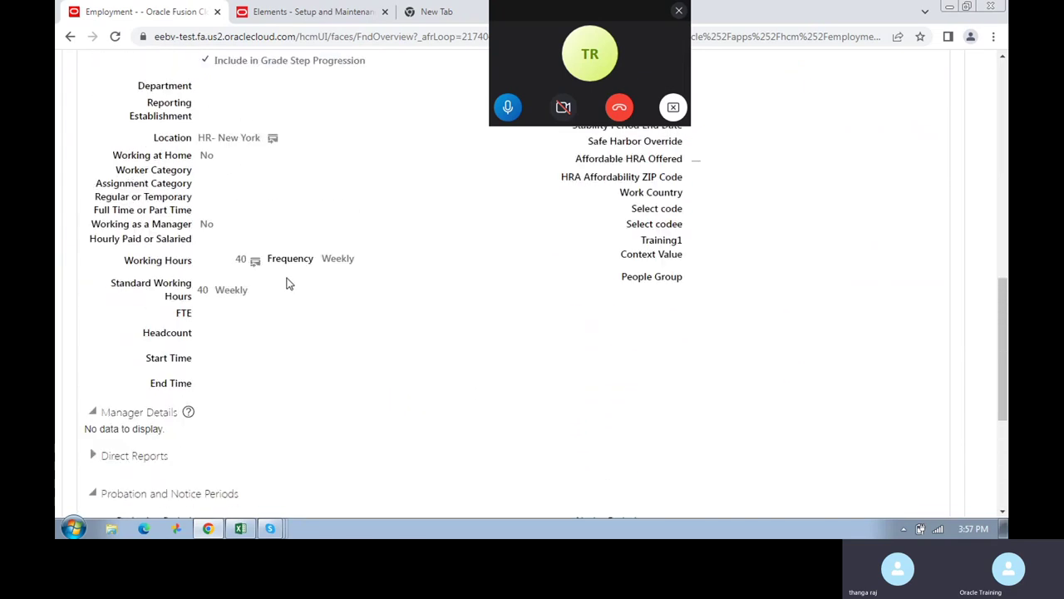
- Check the assignment's effective start date and the hire date in the employee's work relationship
scroll(290, 283, "up", 5)
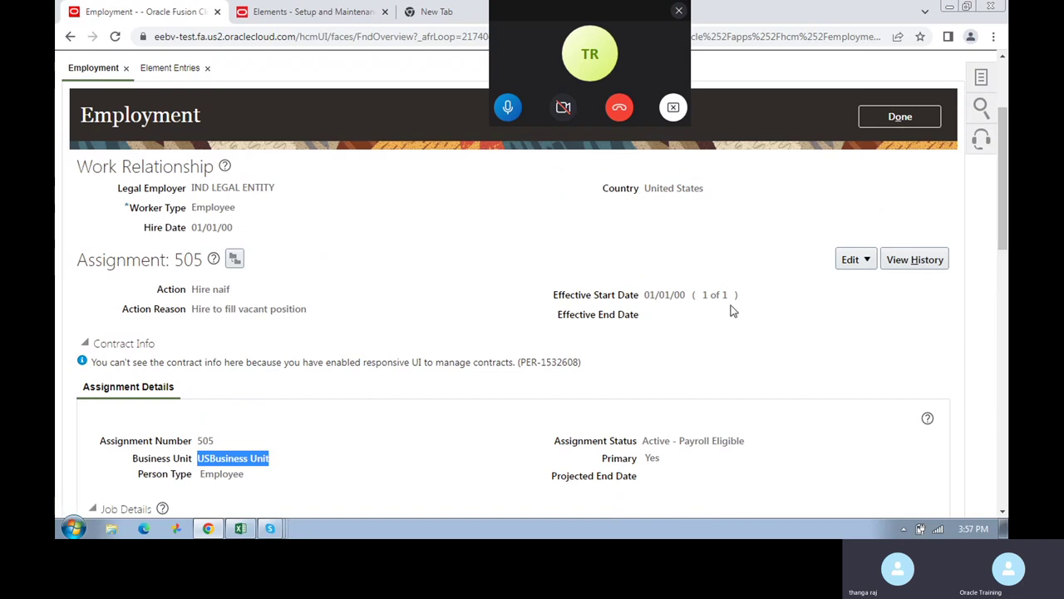
left_click_drag(639, 314, 683, 295)
left_click(666, 353)
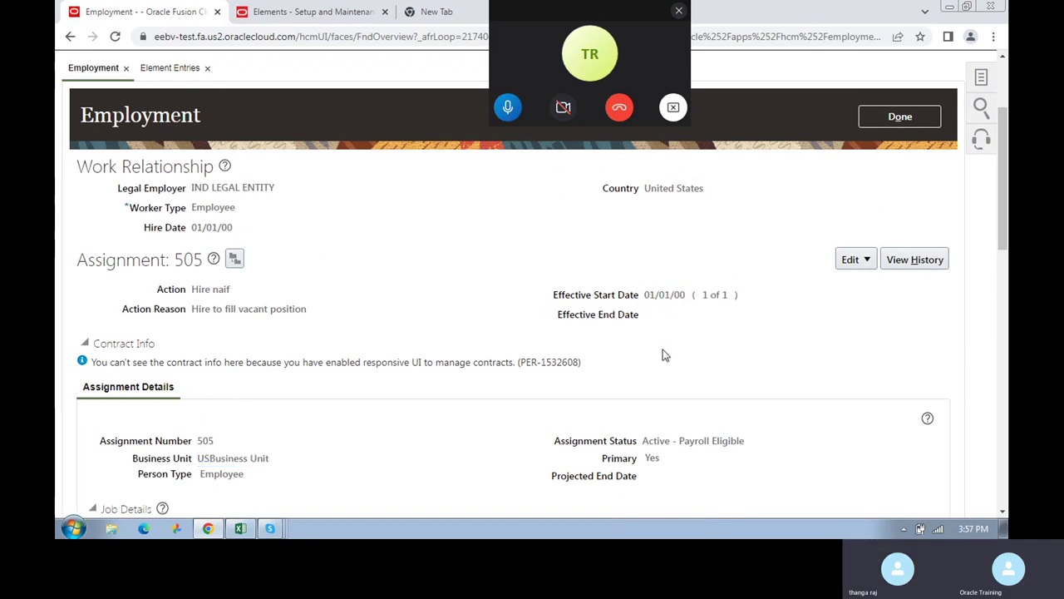
left_click_drag(190, 234, 247, 235)
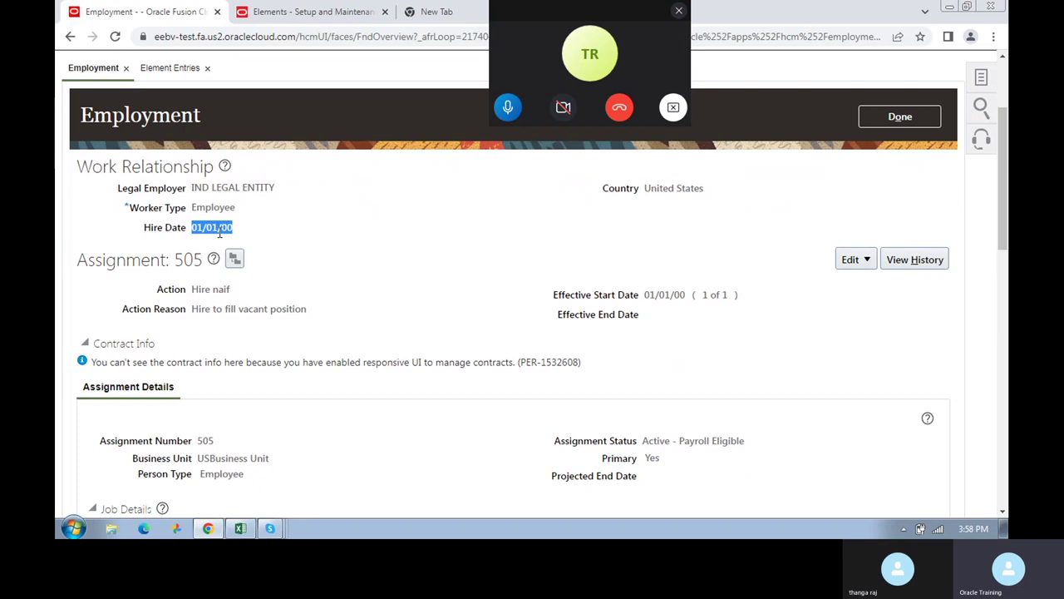
- Close the current employee's record and search for other people using a first name as the keyword
left_click(888, 118)
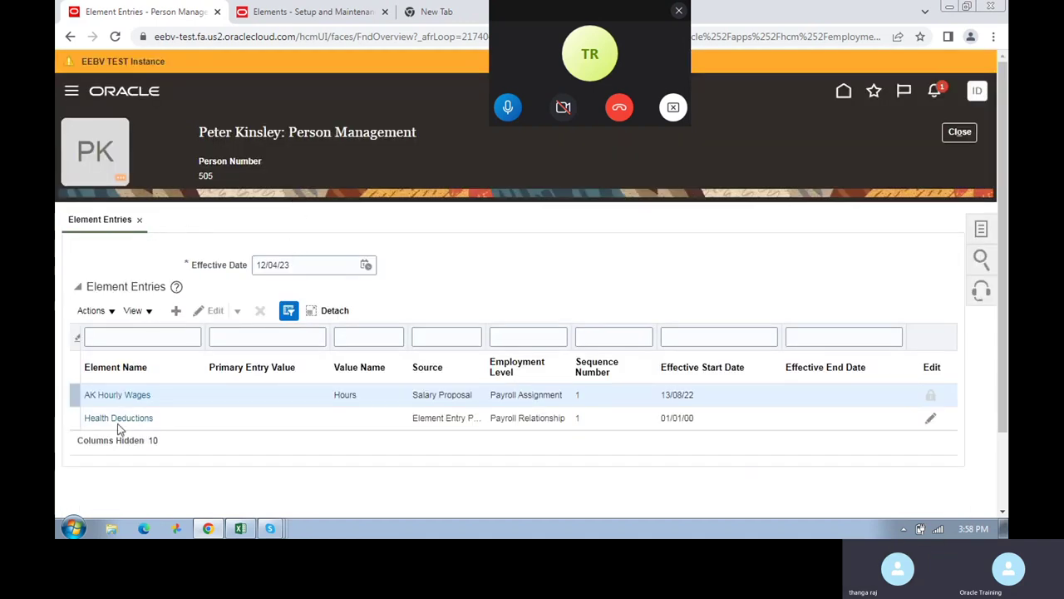
left_click(958, 133)
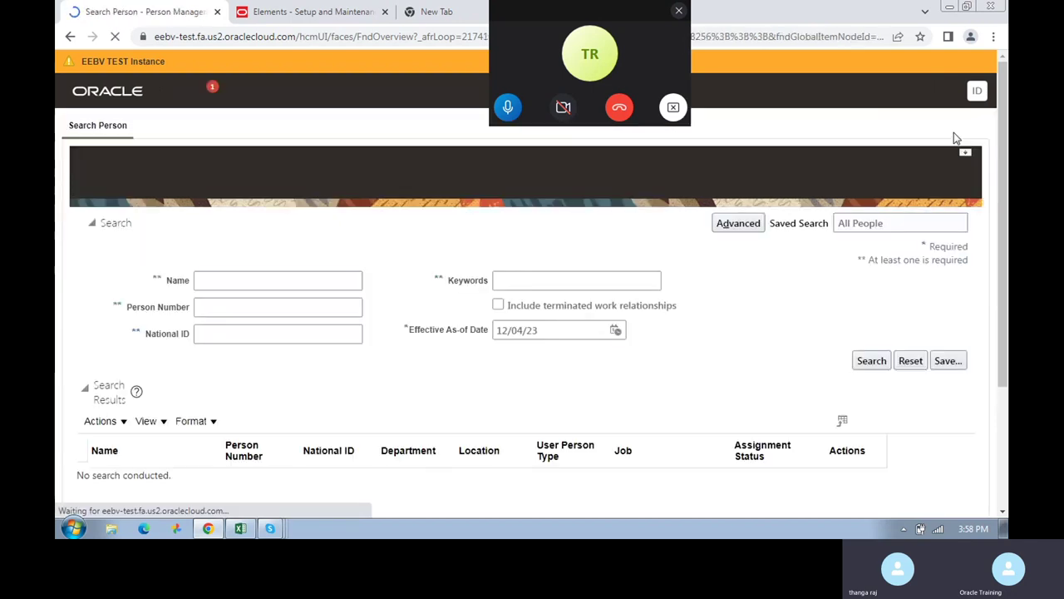
scroll(309, 308, "down", 2)
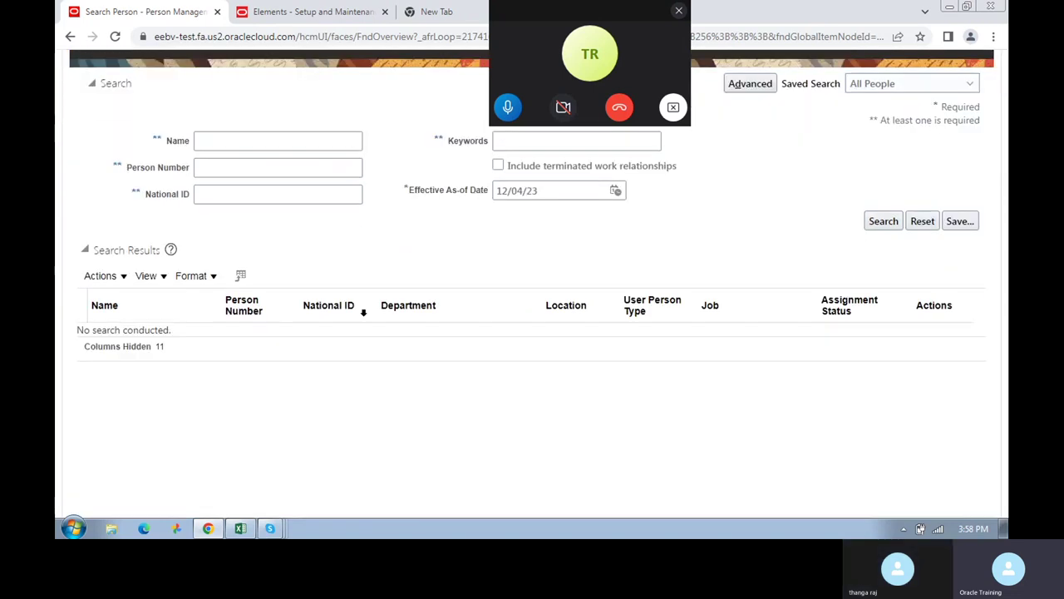
left_click(508, 139)
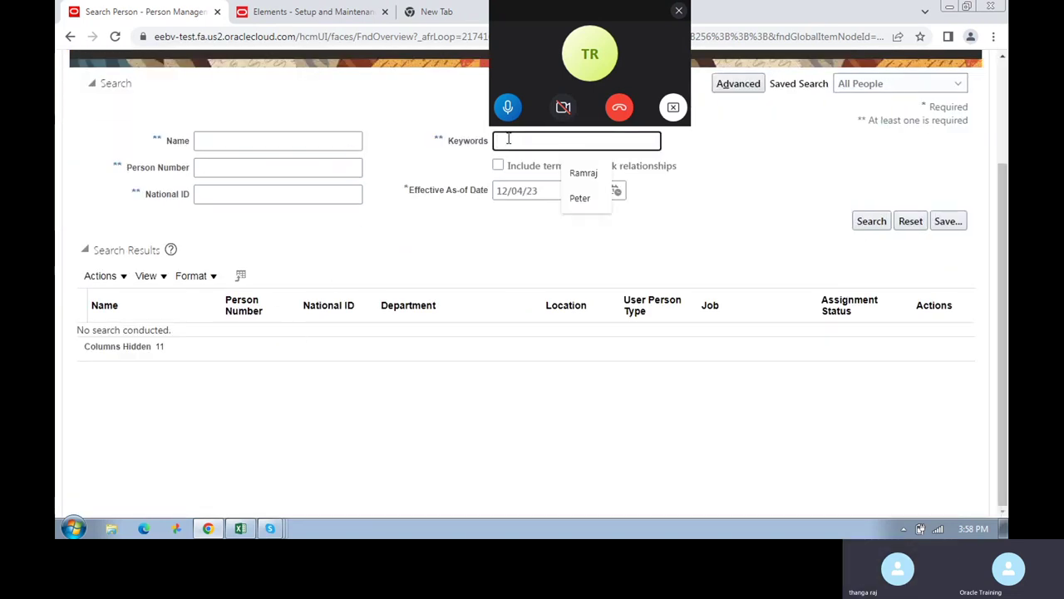
type("John")
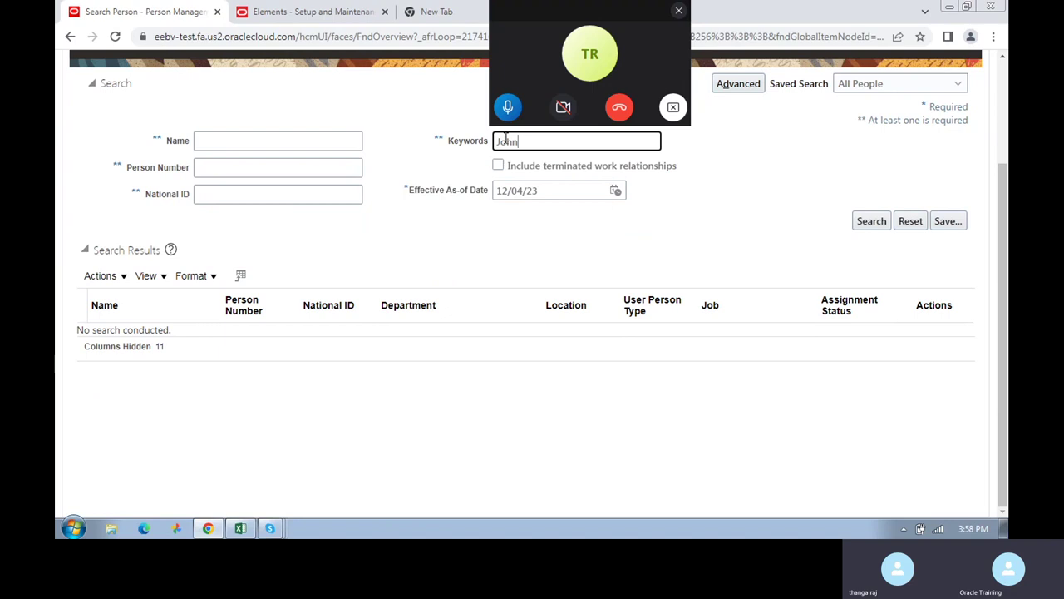
left_click(872, 220)
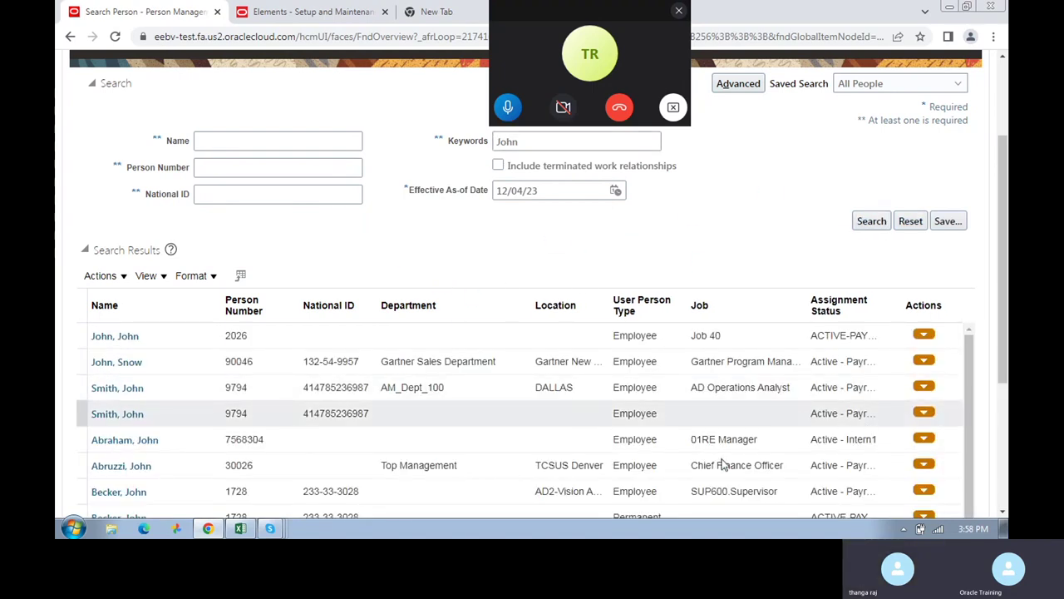
- Check the legal employer of the employee listed directly below the AM_Dept_100 row, then close that person's record
scroll(483, 440, "down", 2)
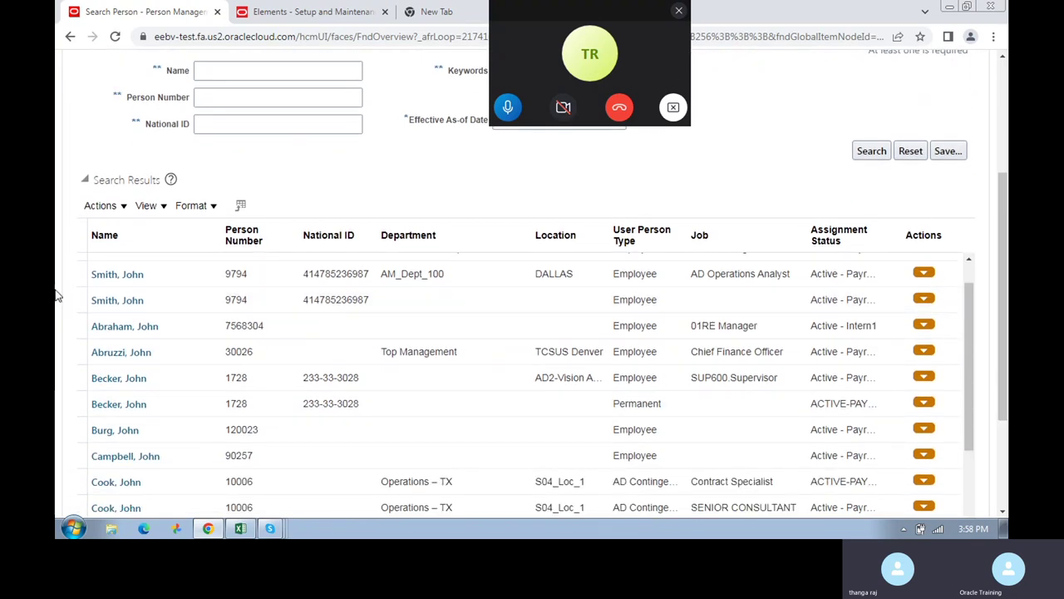
left_click(125, 301)
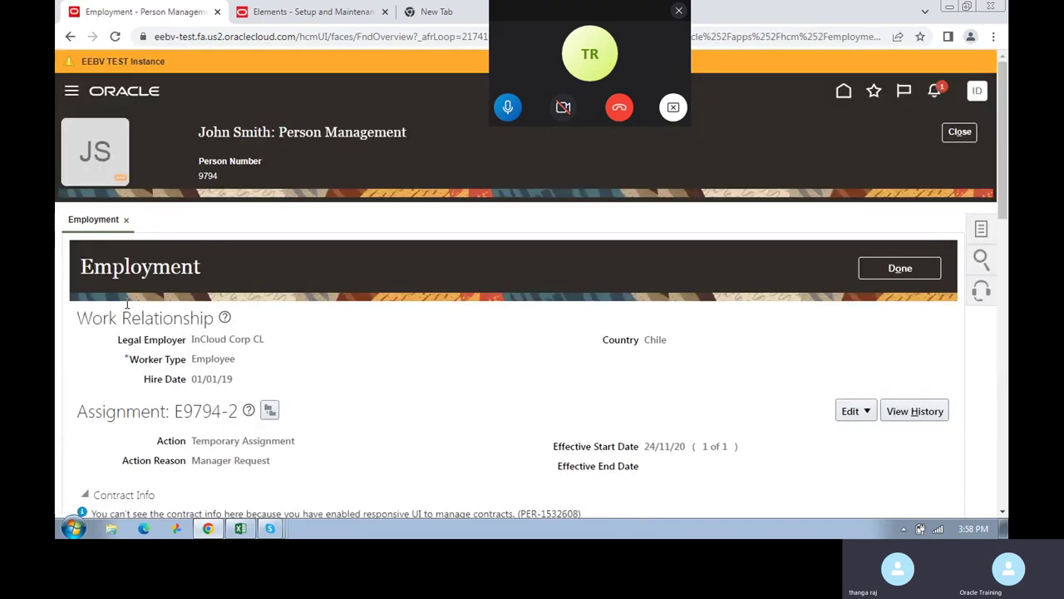
left_click_drag(206, 339, 304, 342)
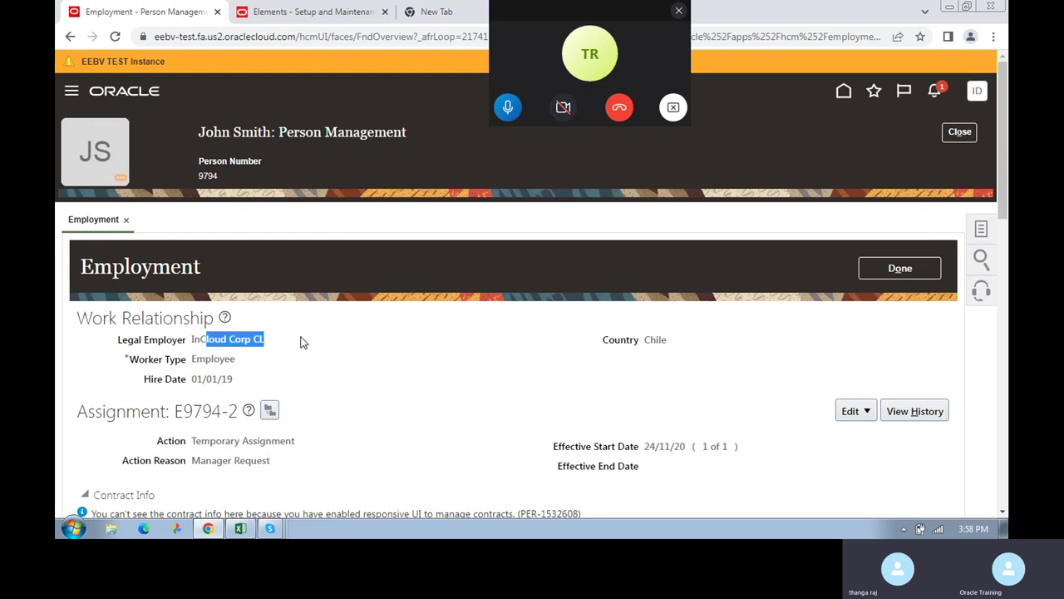
left_click(960, 132)
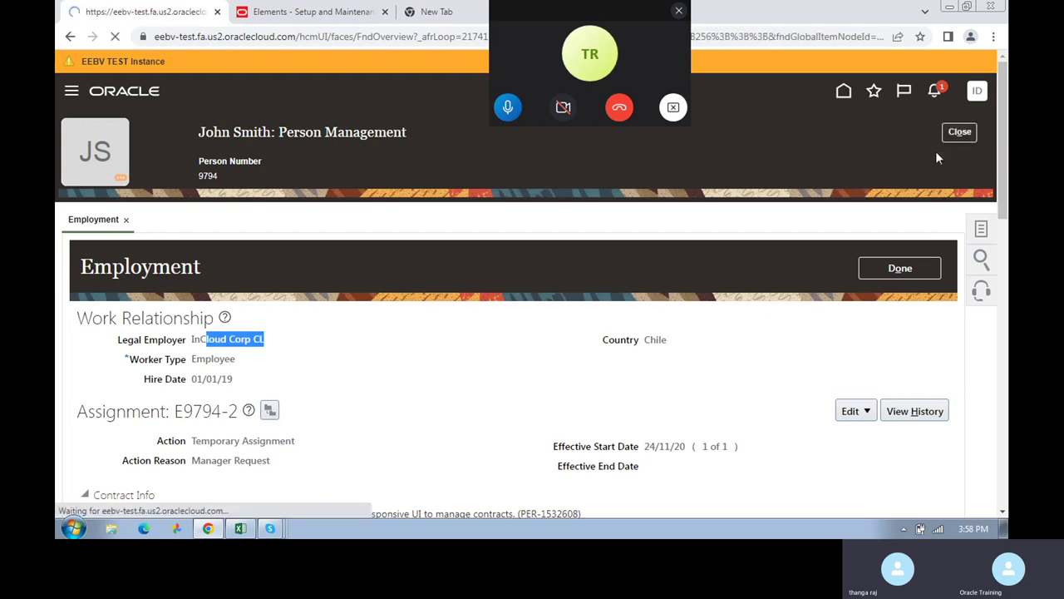
- Repeat the person search with the same first-name keyword and look through the results for another suitable employee
left_click(551, 282)
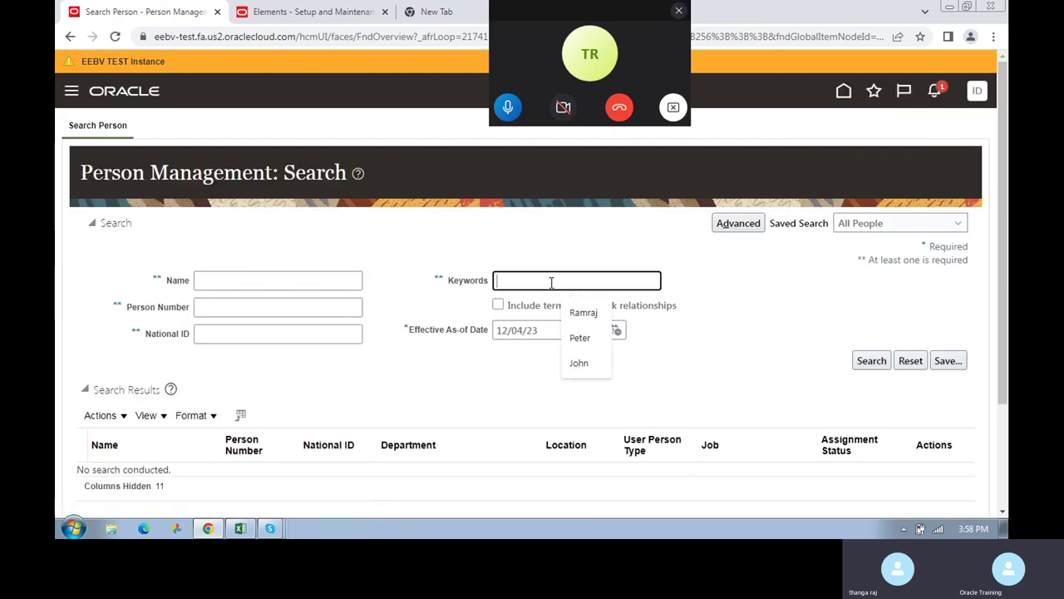
left_click(597, 364)
left_click(869, 361)
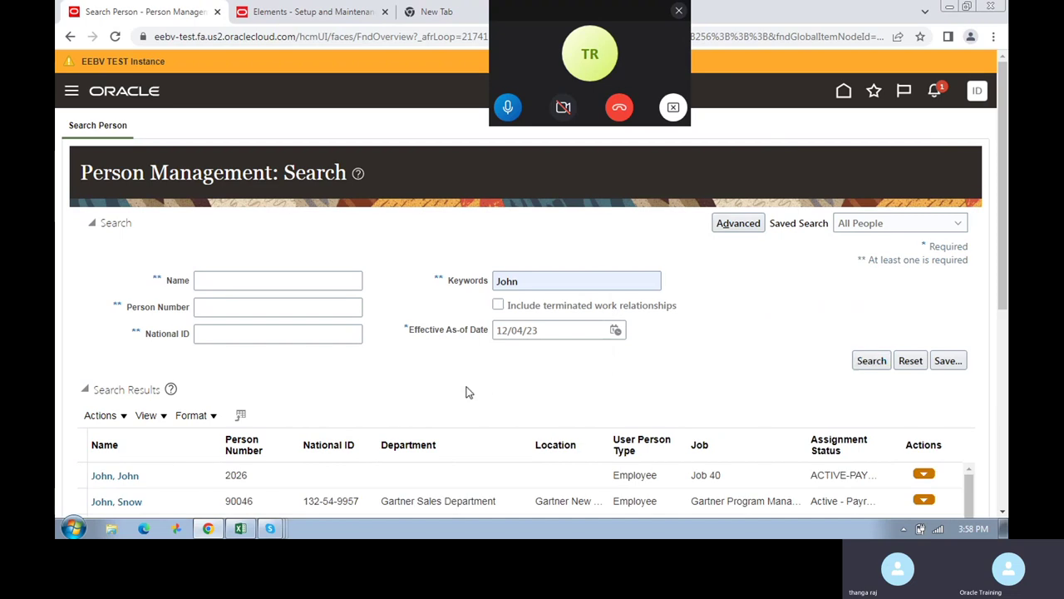
scroll(468, 392, "down", 3)
scroll(557, 424, "down", 8)
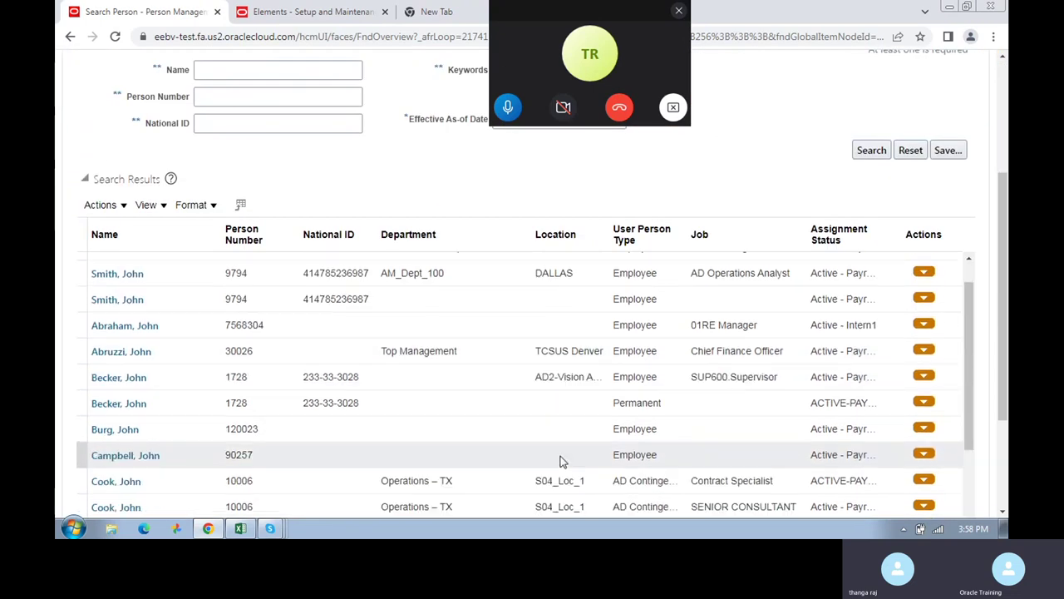
scroll(559, 460, "down", 3)
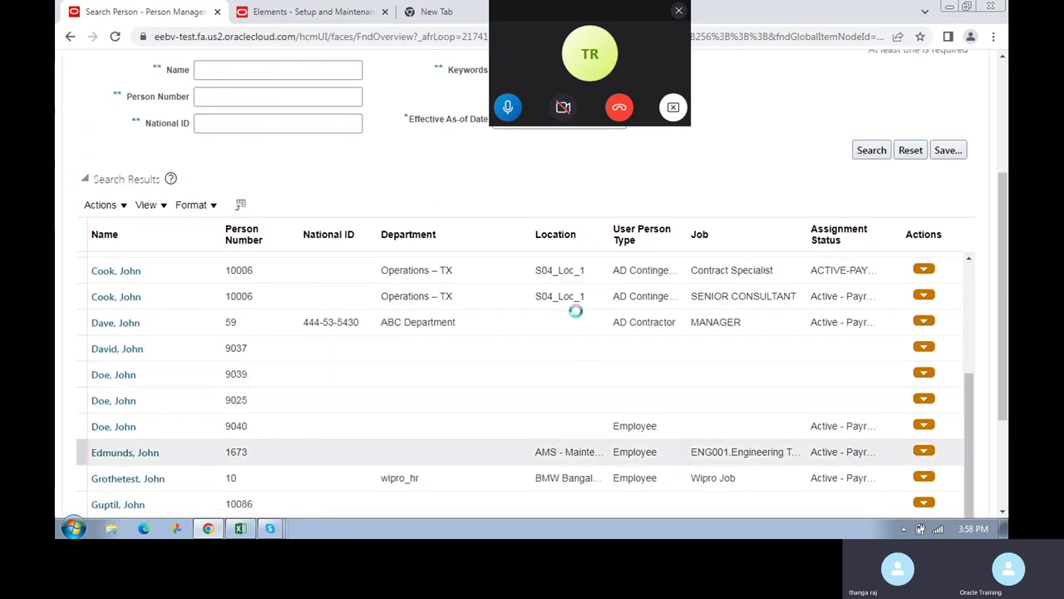
scroll(569, 411, "down", 5)
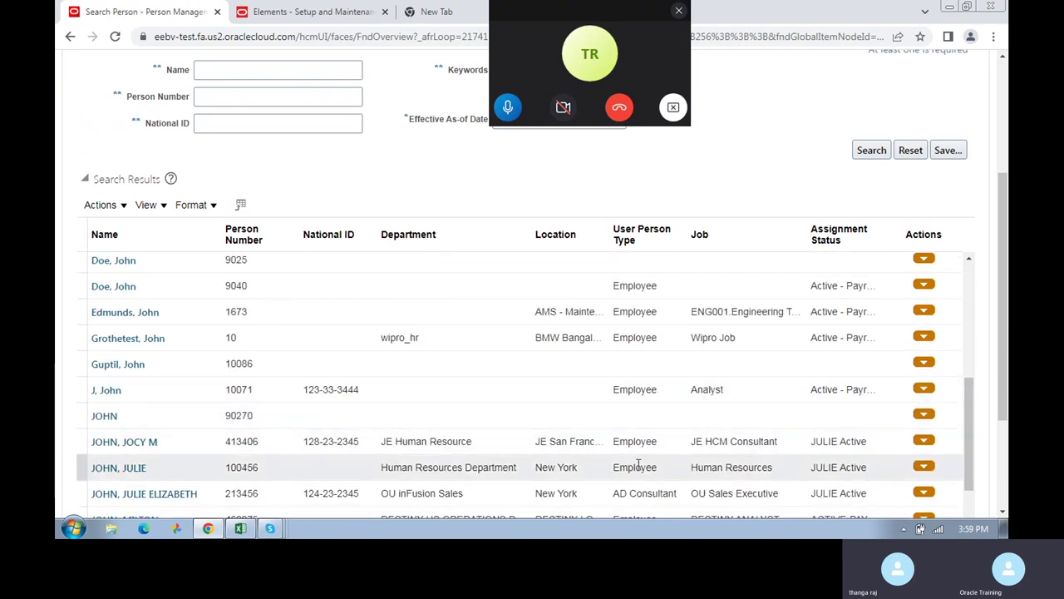
- Check the legal employer of the Human Resources Department employee in New York, then open that employee's element entries
left_click(127, 467)
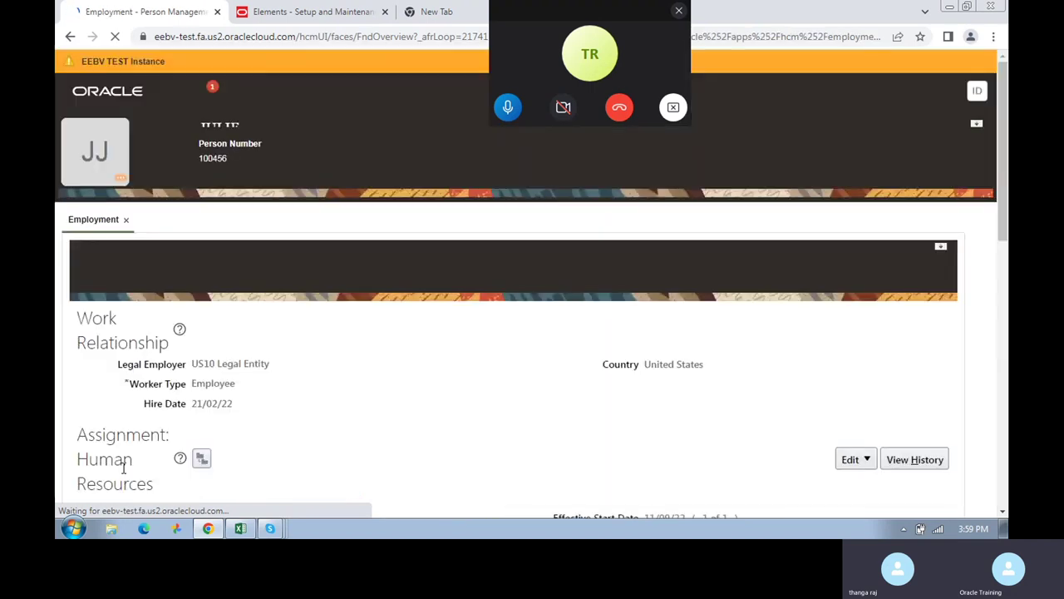
left_click_drag(191, 339, 288, 342)
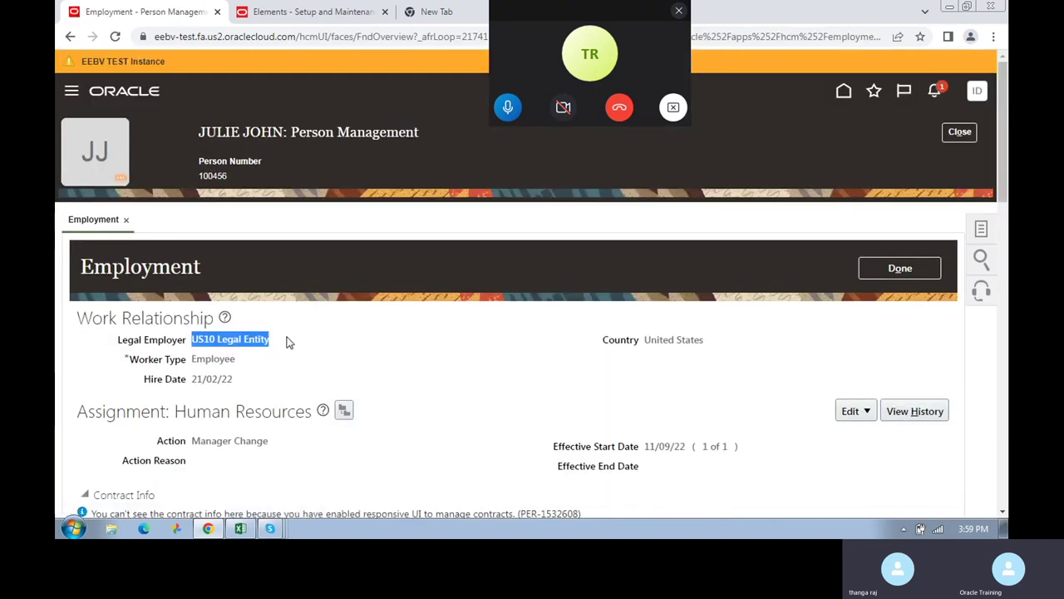
left_click(980, 230)
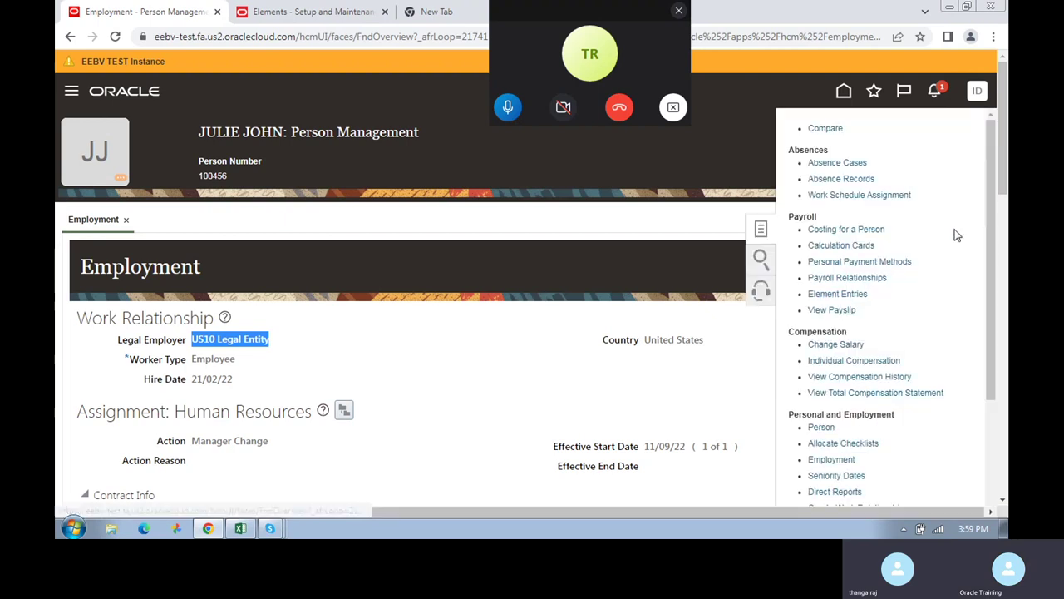
left_click(834, 294)
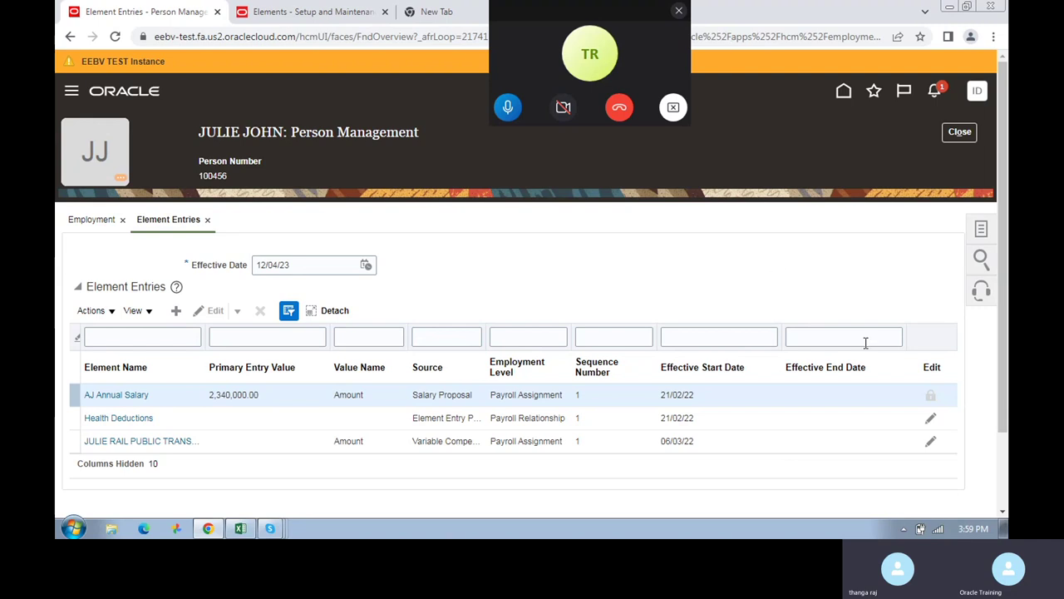
- Start a new element entry for the employee and search the element names for Basic
left_click(176, 311)
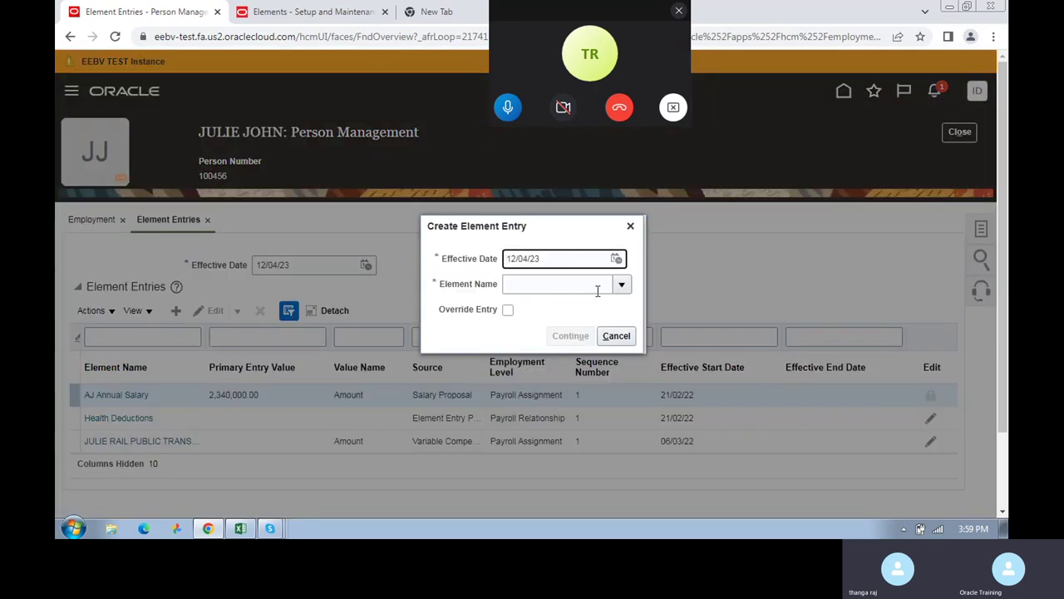
left_click(622, 285)
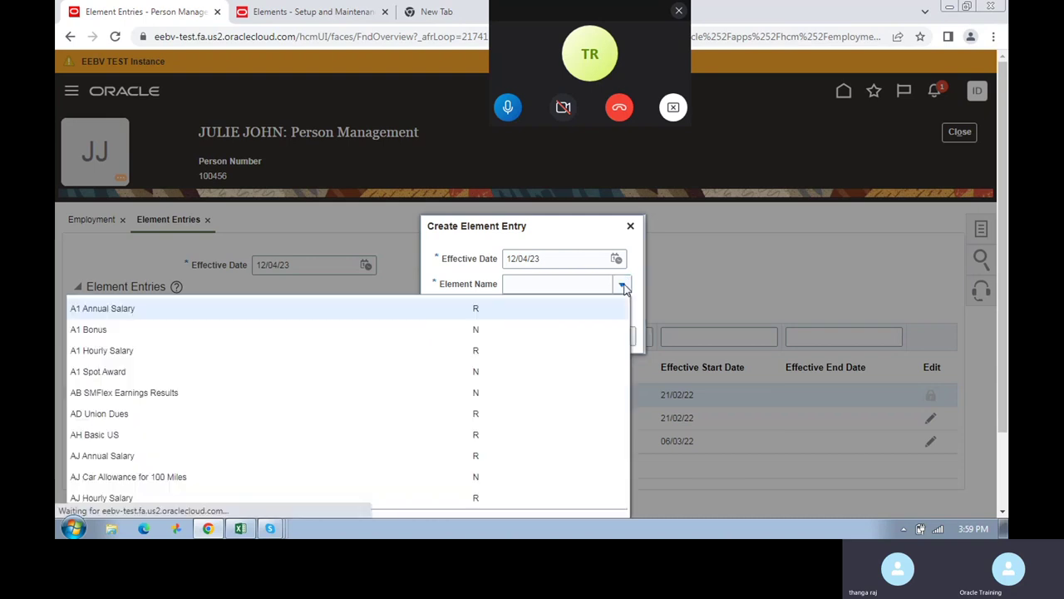
scroll(81, 456, "down", 1)
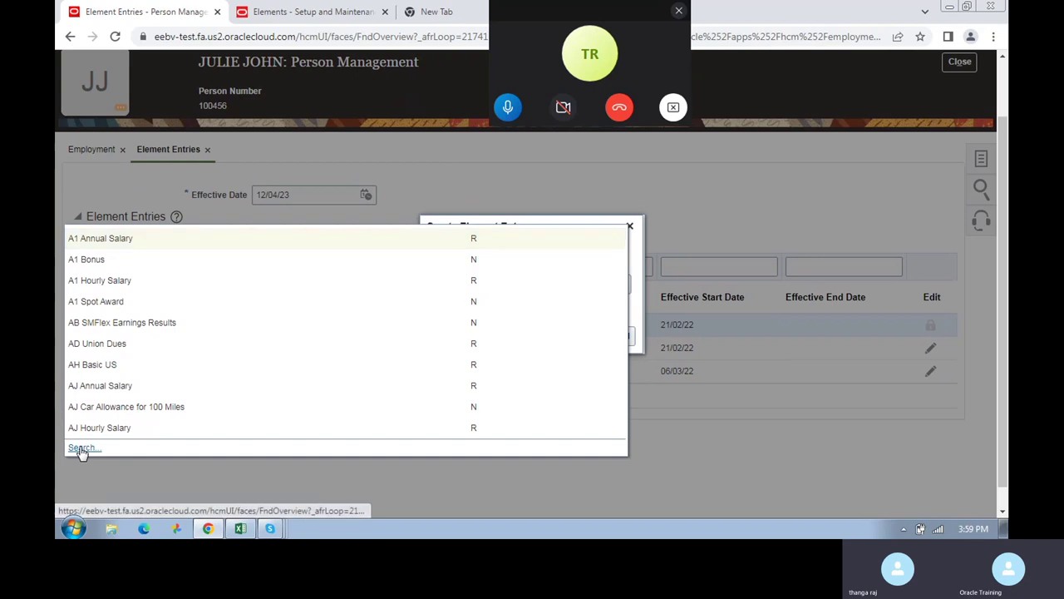
left_click(83, 448)
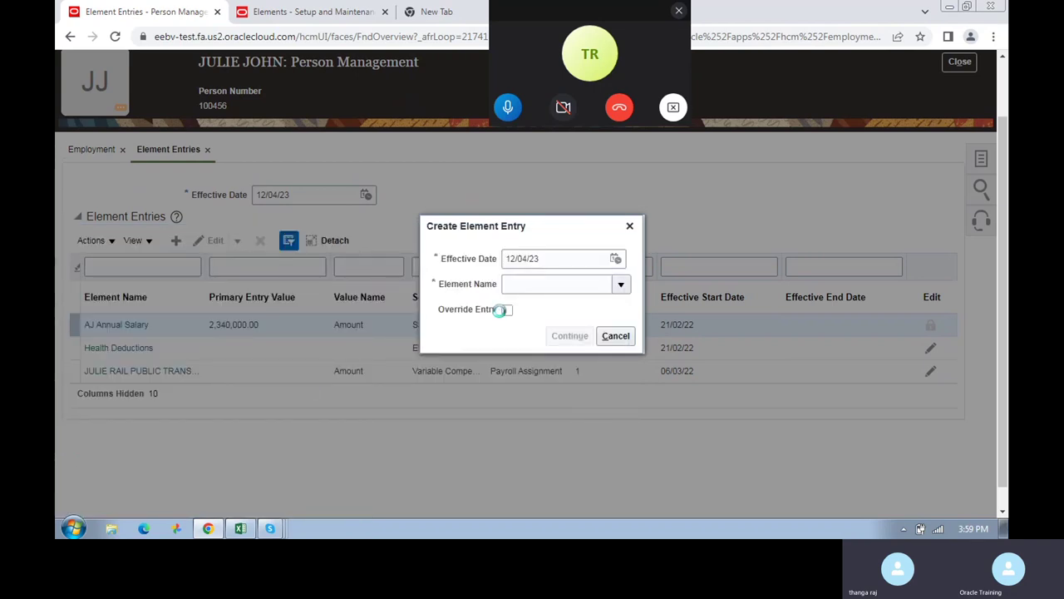
left_click(426, 262)
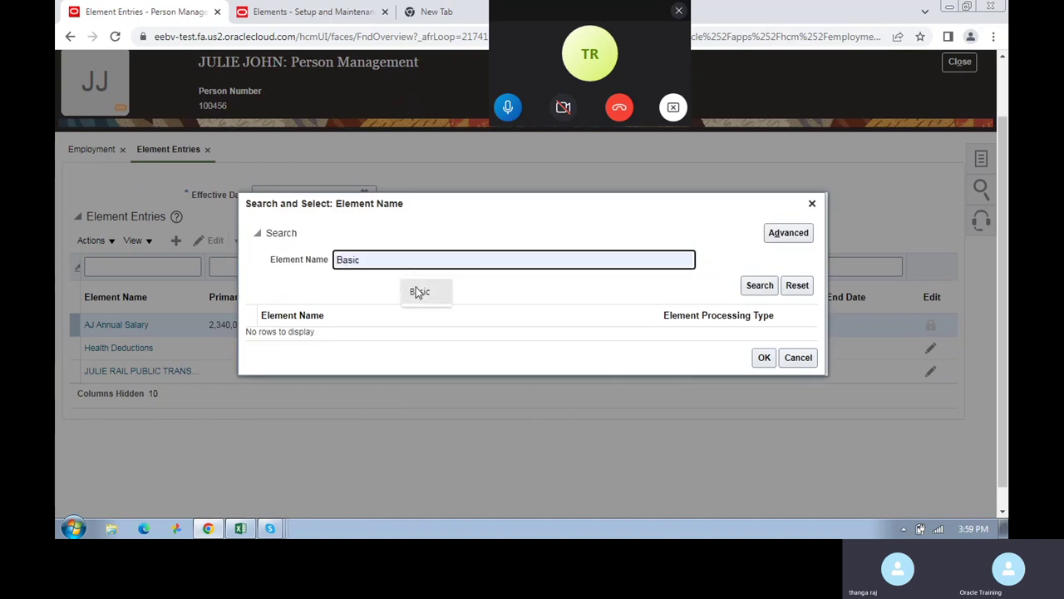
left_click(418, 293)
left_click(756, 286)
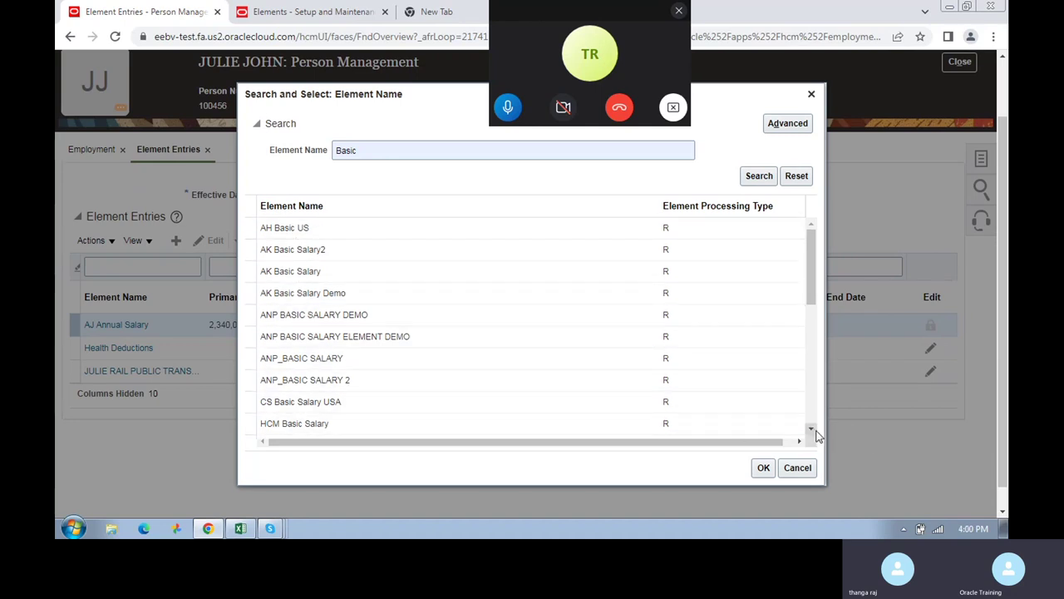
- Look through the Basic search results for Basic Ramraj Earnings, then close the search and the unfinished element entry
left_click_drag(811, 431, 813, 433)
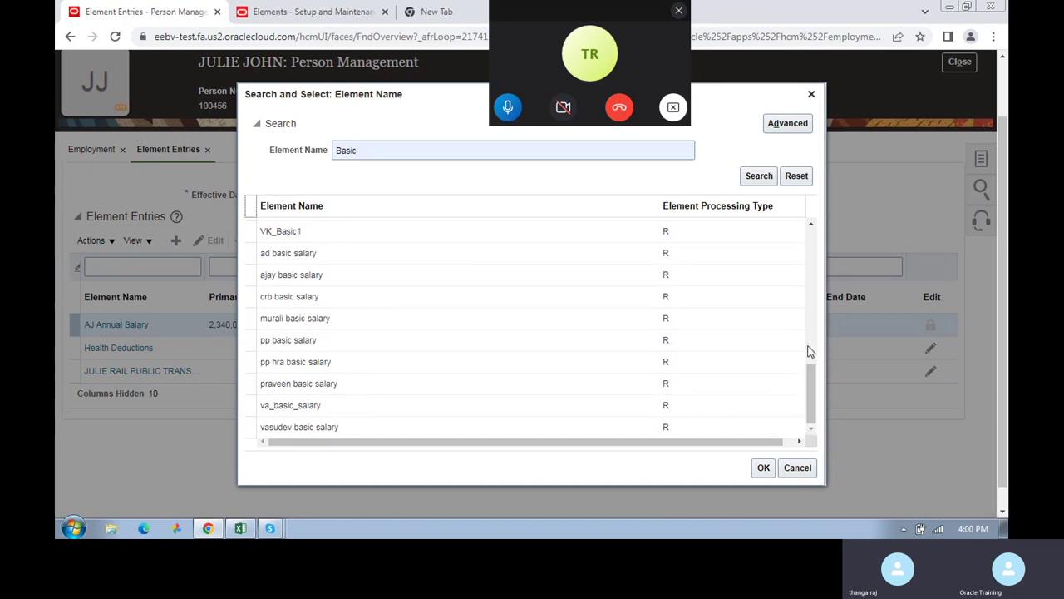
left_click_drag(818, 306, 818, 226)
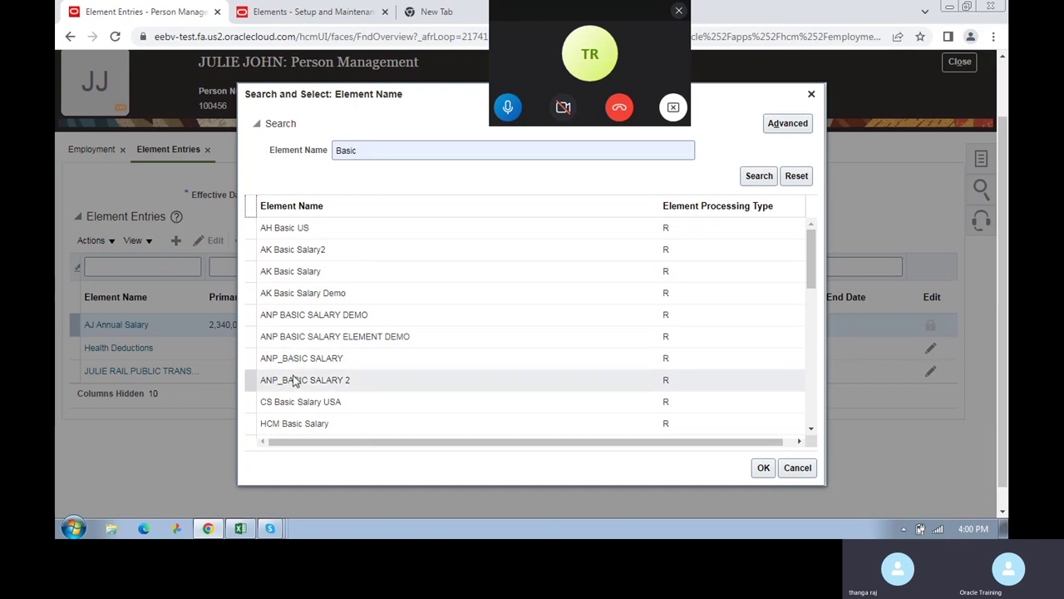
scroll(297, 403, "down", 2)
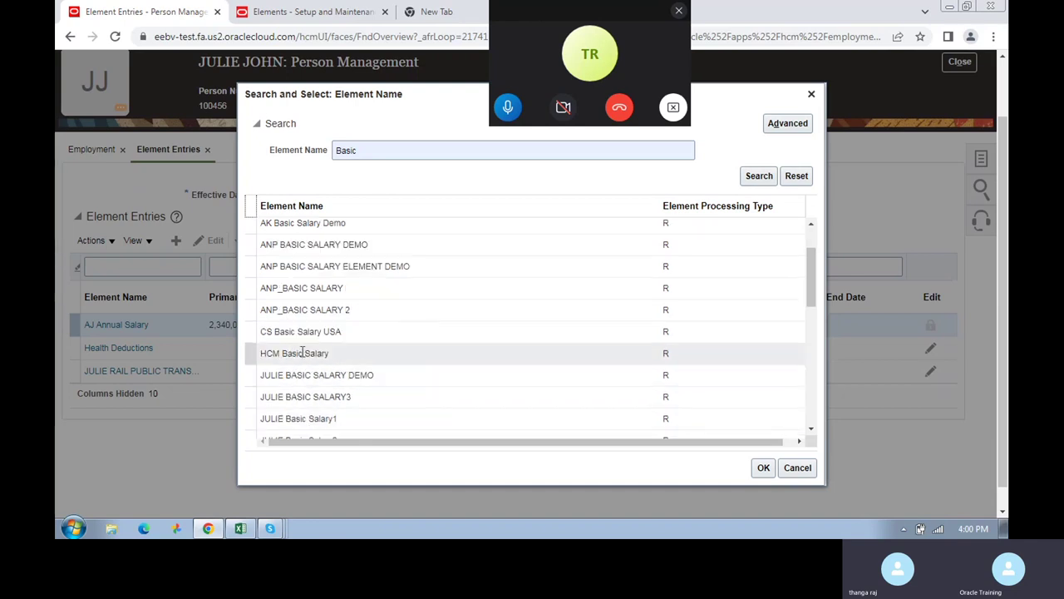
scroll(301, 352, "down", 10)
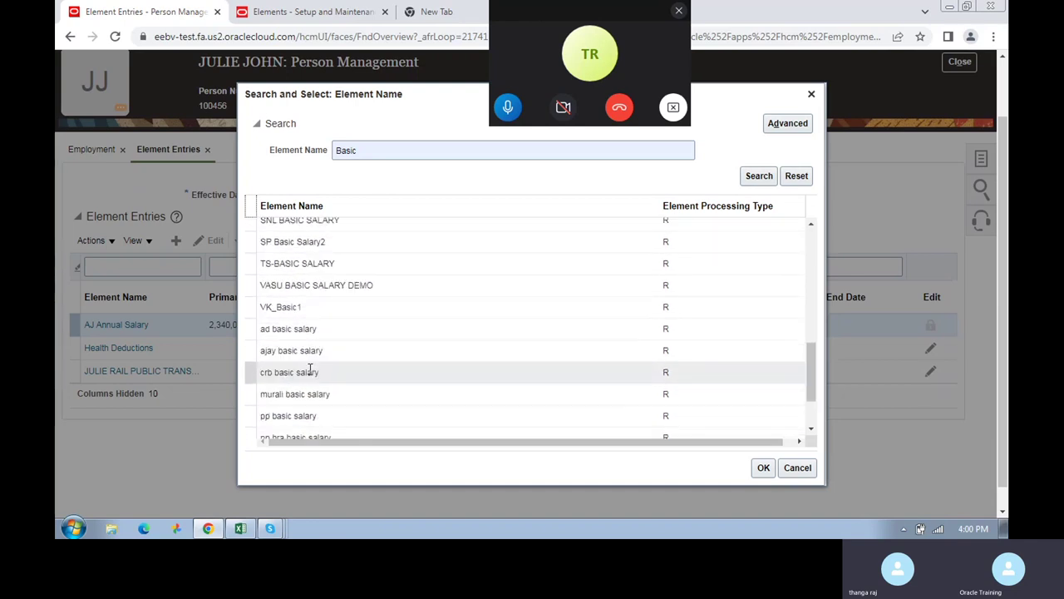
scroll(309, 370, "down", 3)
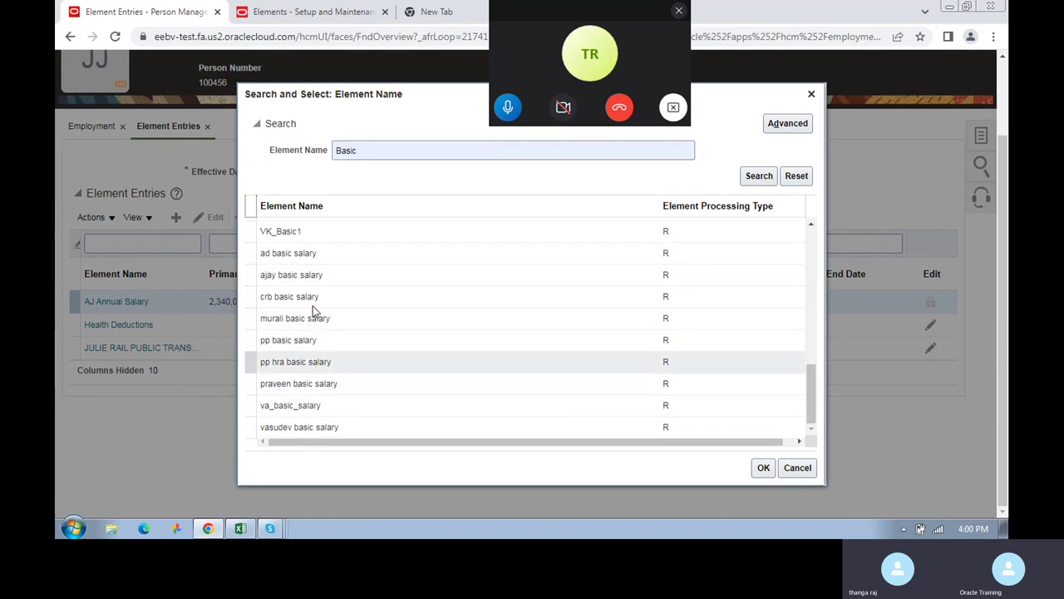
scroll(313, 306, "up", 10)
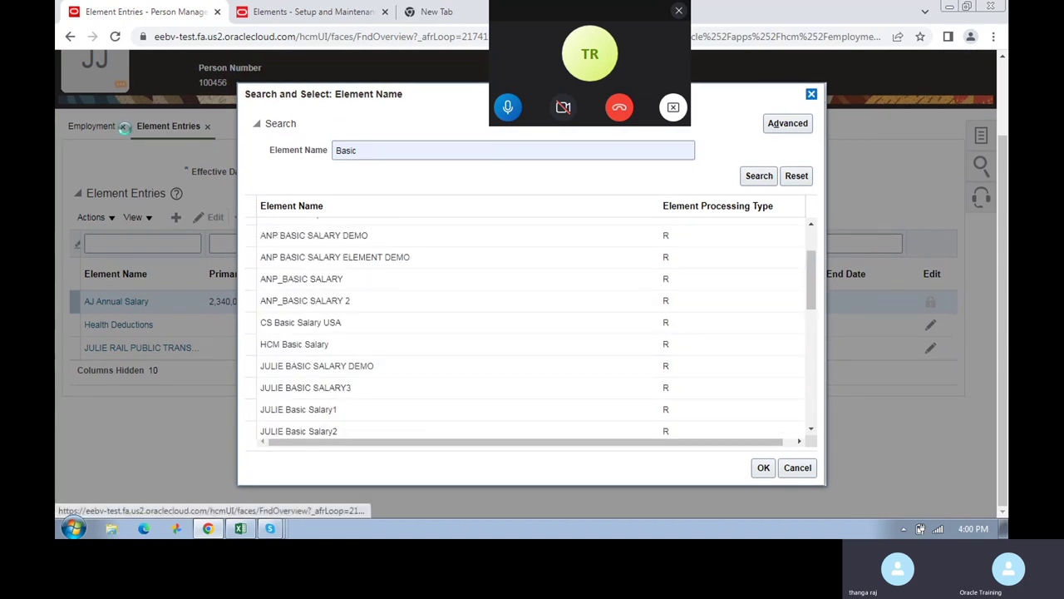
key("Escape")
left_click(629, 225)
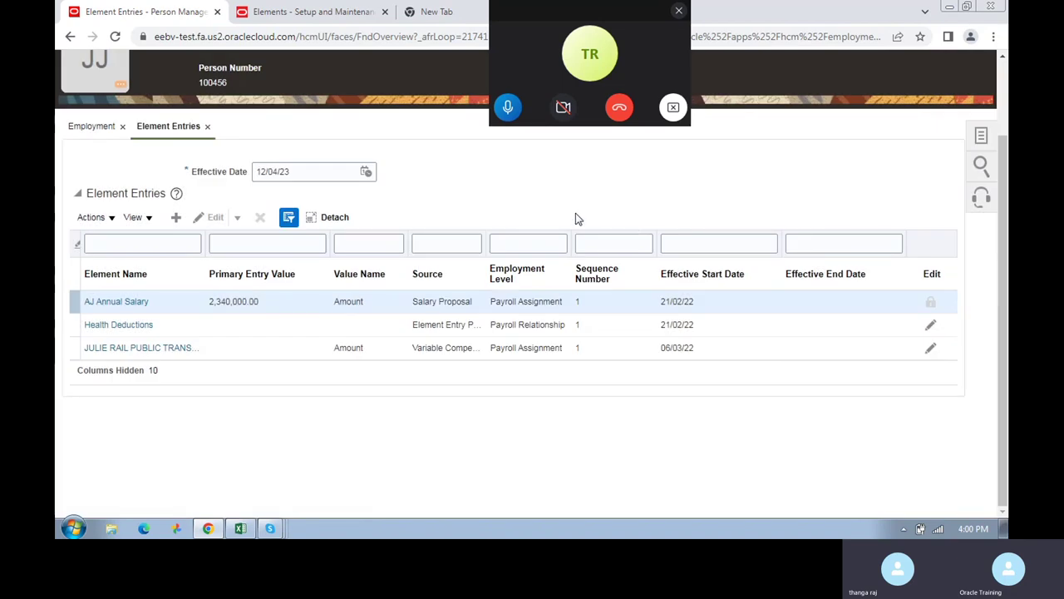
- Return to the employee's employment record and review the hire date, business unit and job details
left_click(99, 127)
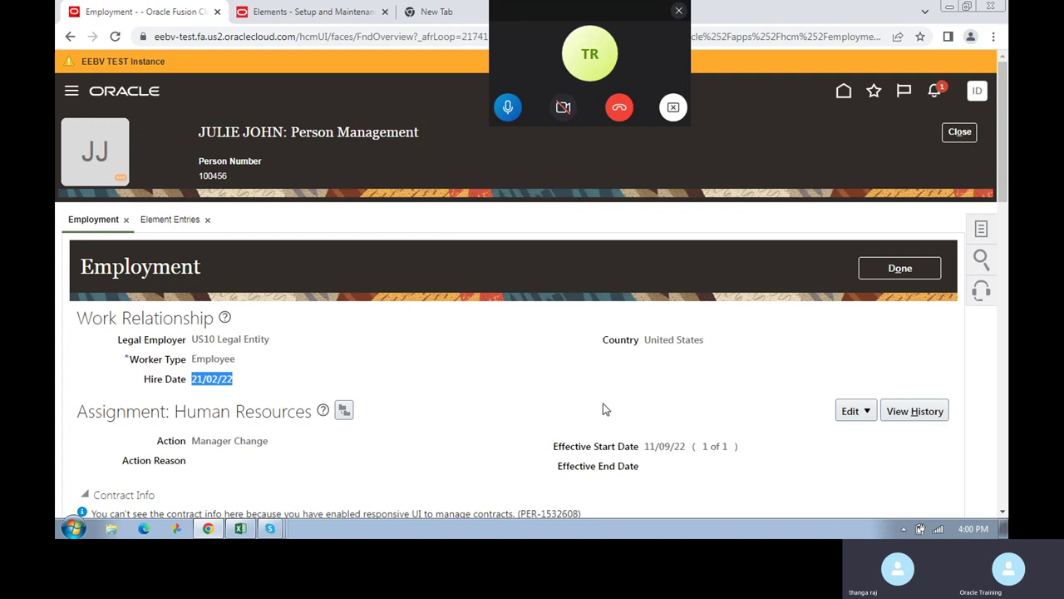
scroll(603, 405, "down", 1)
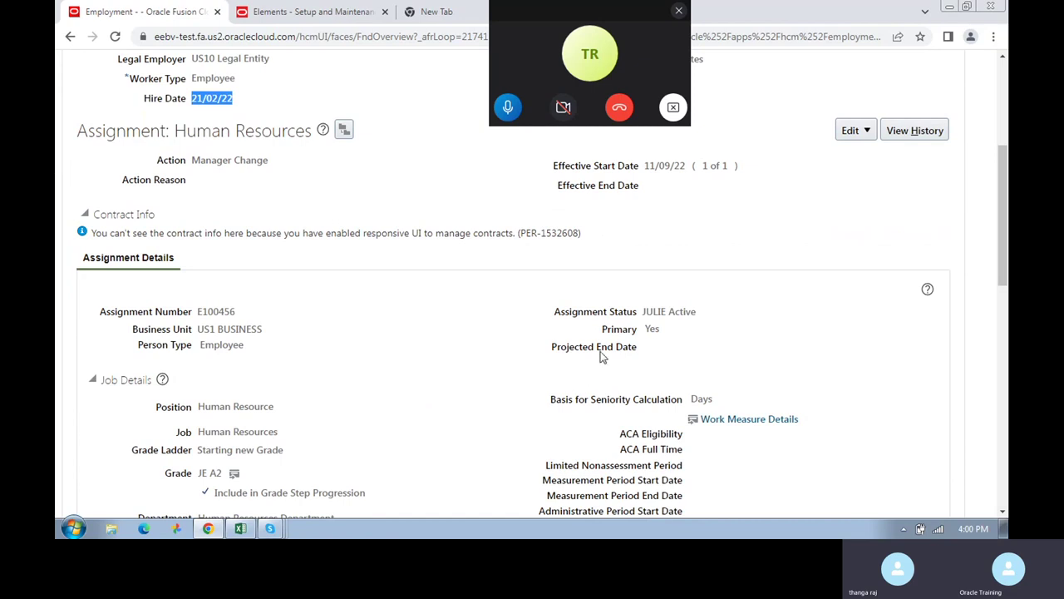
scroll(330, 409, "down", 3)
scroll(374, 404, "down", 2)
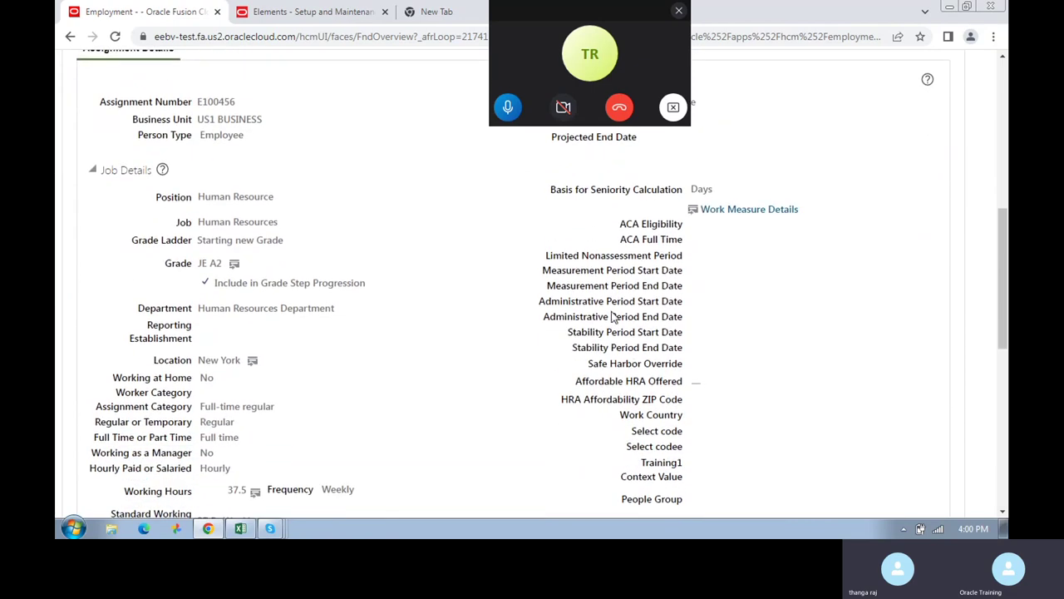
- Review the job, working hours and manager details of the employee's employment record, then bring up the list of person tasks
scroll(544, 427, "down", 4)
scroll(415, 424, "down", 2)
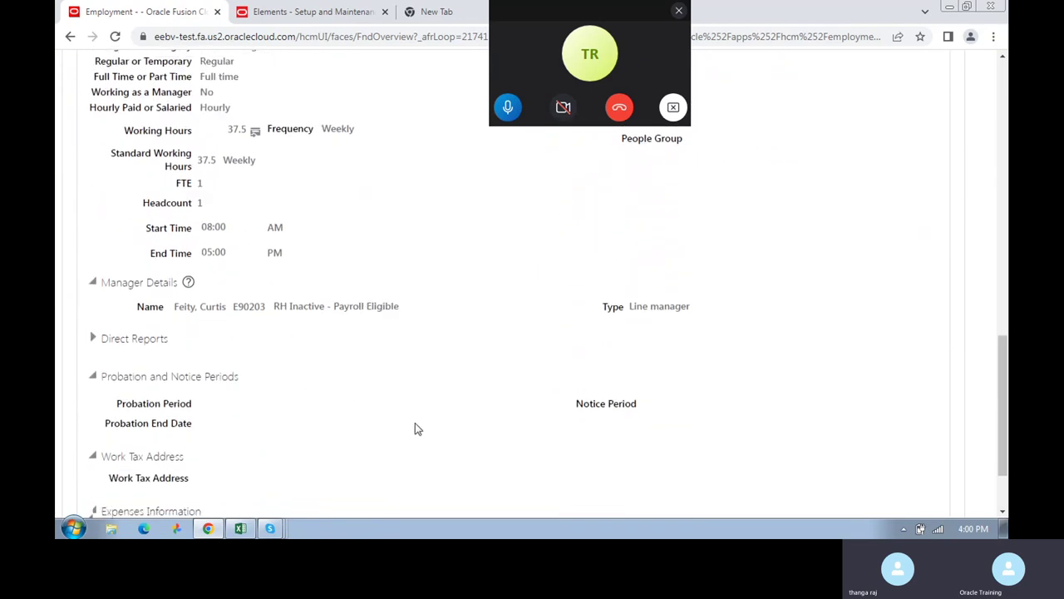
scroll(606, 307, "up", 6)
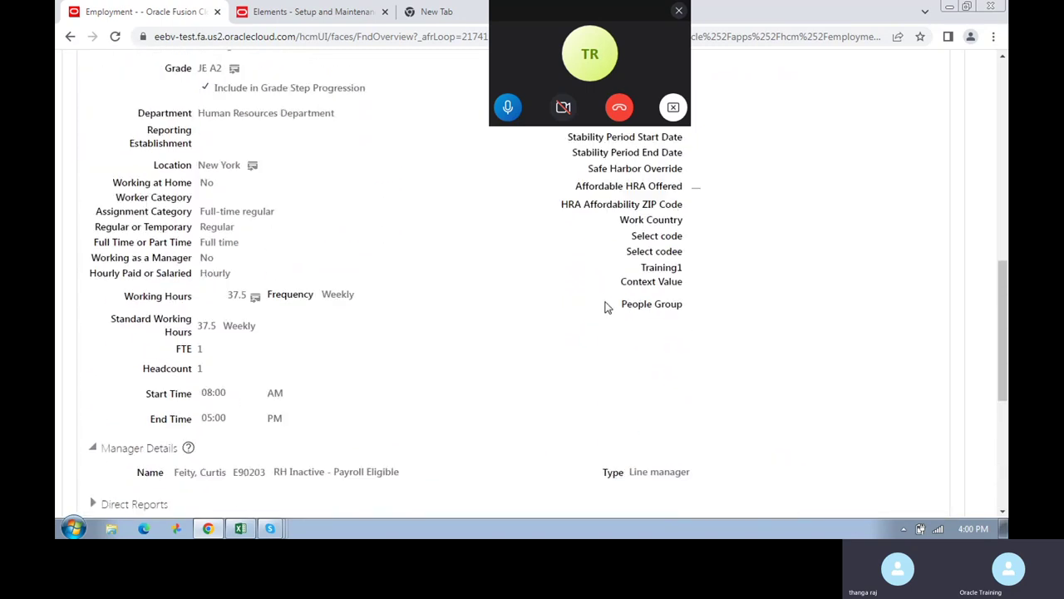
scroll(606, 306, "up", 1)
scroll(541, 352, "up", 3)
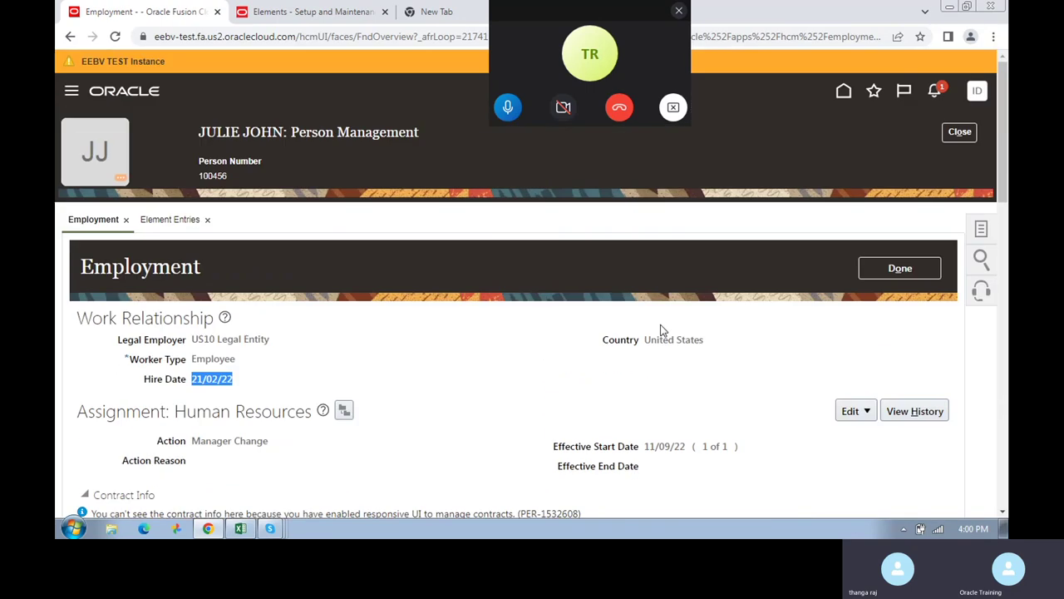
left_click(979, 234)
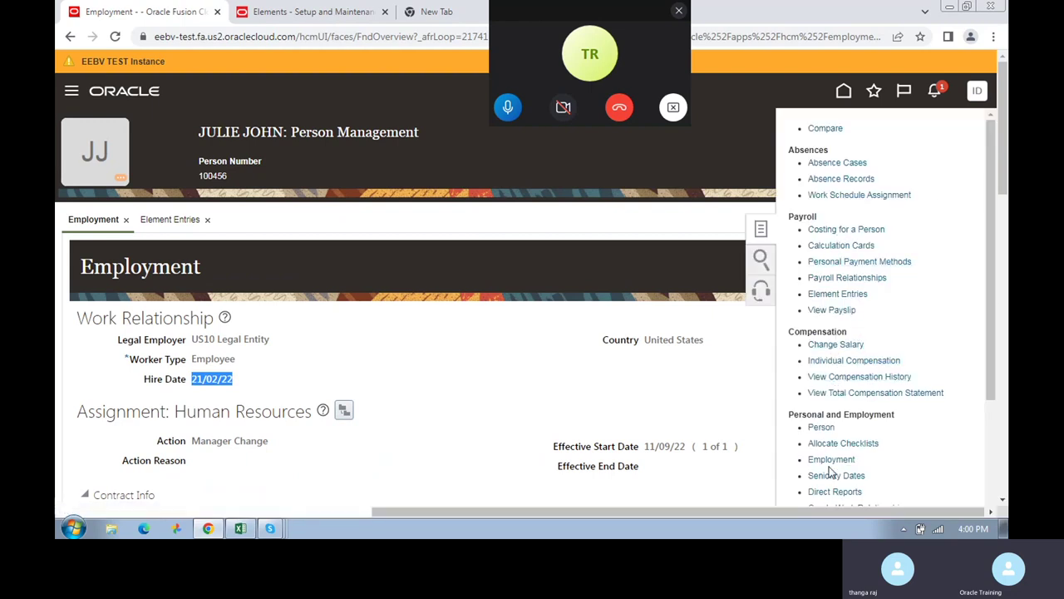
- Switch to the Elements setup page and search for the element name Basic Ramraj Earnings, without the leading spaces
left_click(303, 16)
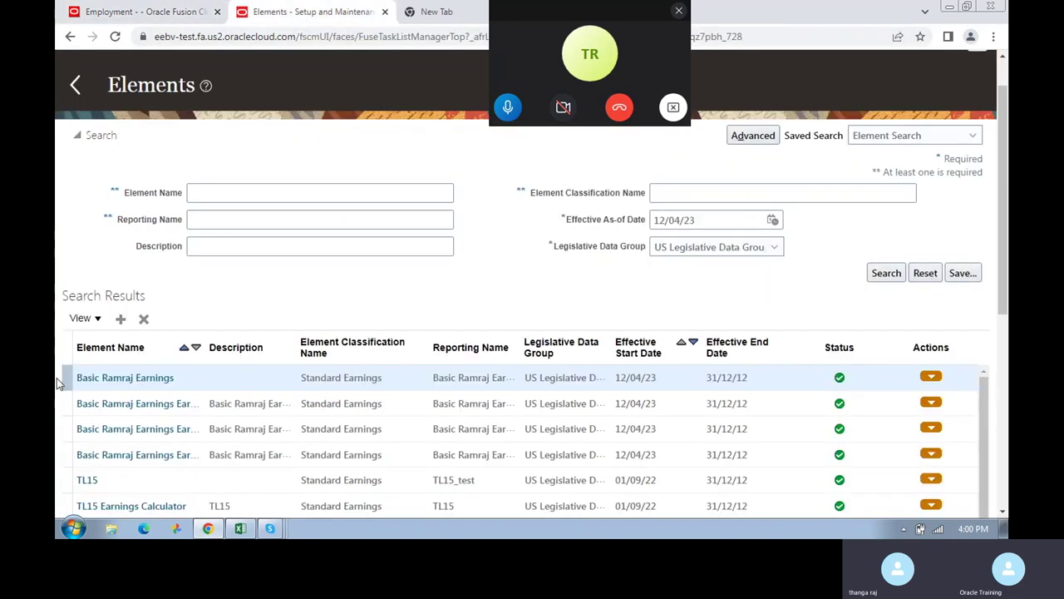
left_click_drag(177, 378, 73, 378)
key("ctrl+c")
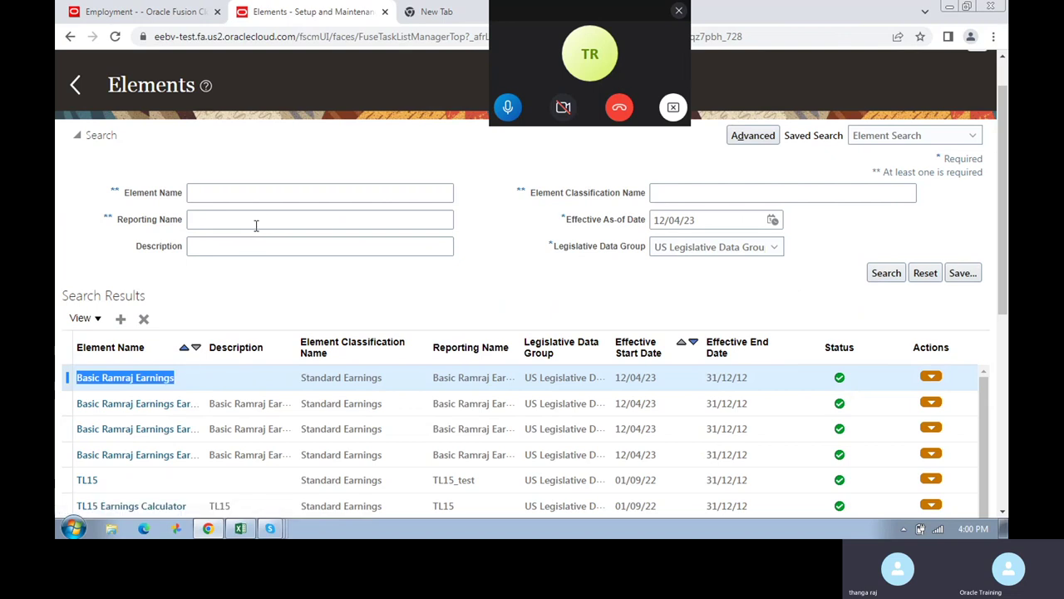
left_click(244, 194)
key("ctrl+v")
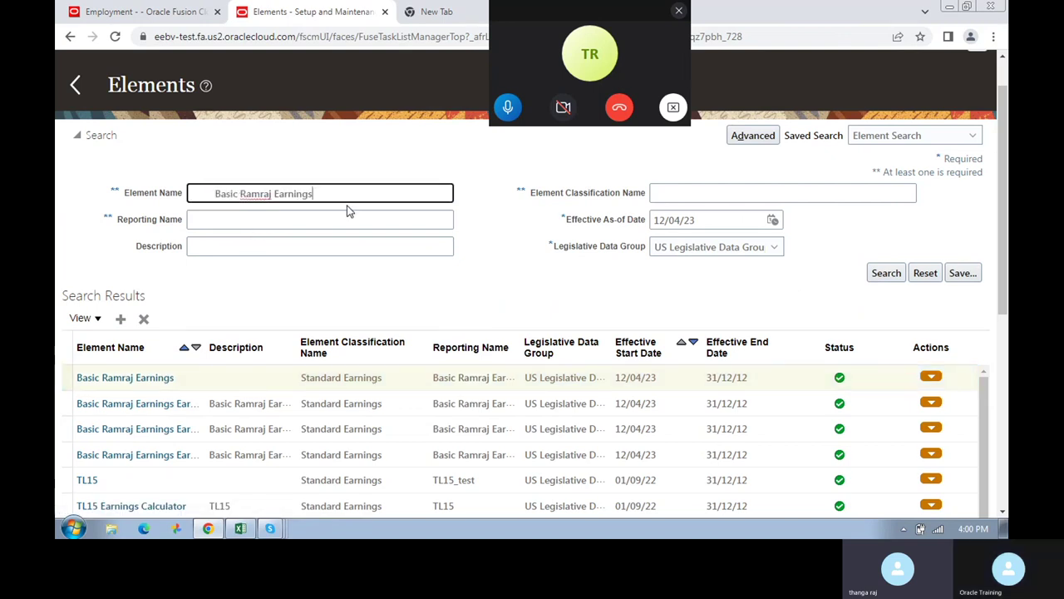
left_click_drag(216, 193, 95, 202)
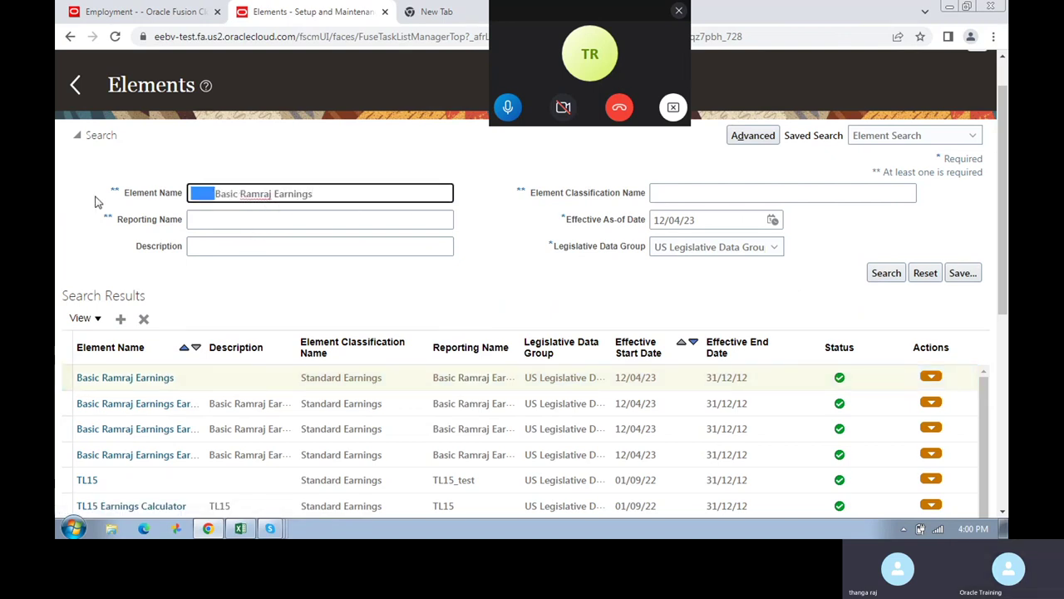
key("BackSpace")
left_click(903, 275)
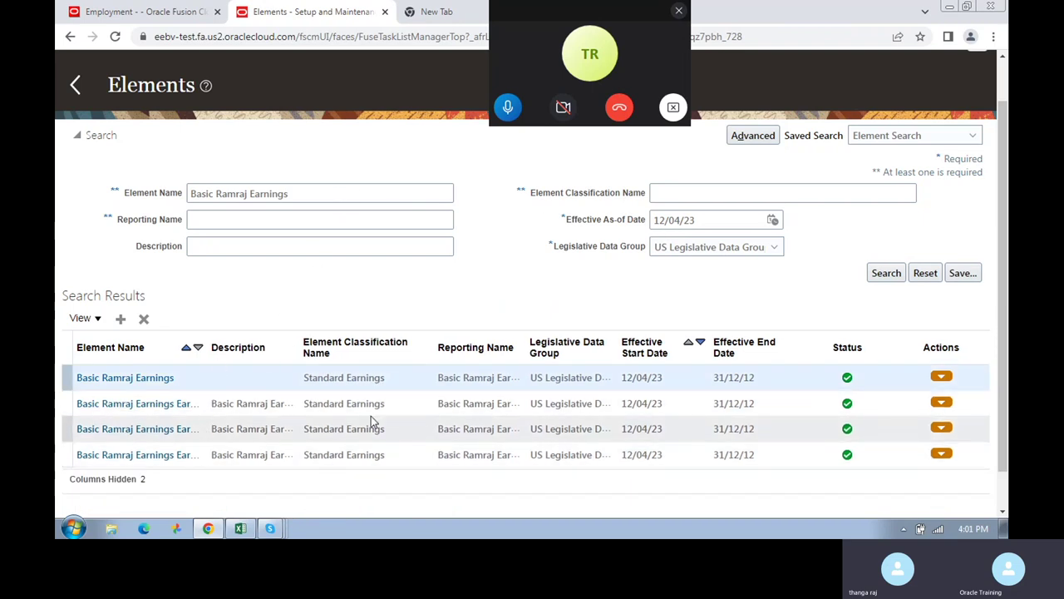
- Open the Basic Ramraj Earnings element, dismiss the warning, and review its element details and Amount input value
left_click(158, 377)
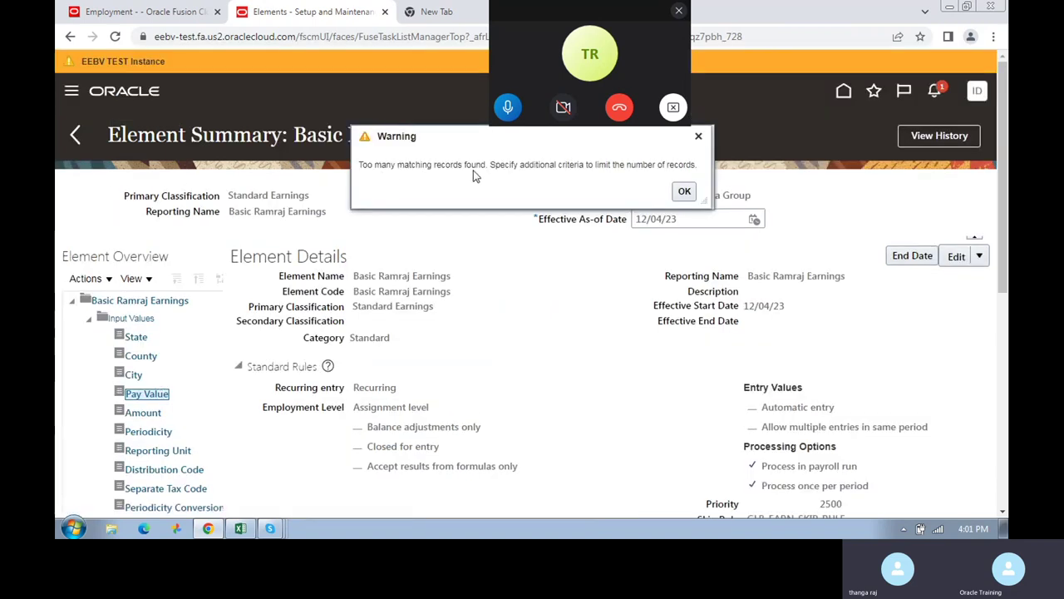
left_click(684, 192)
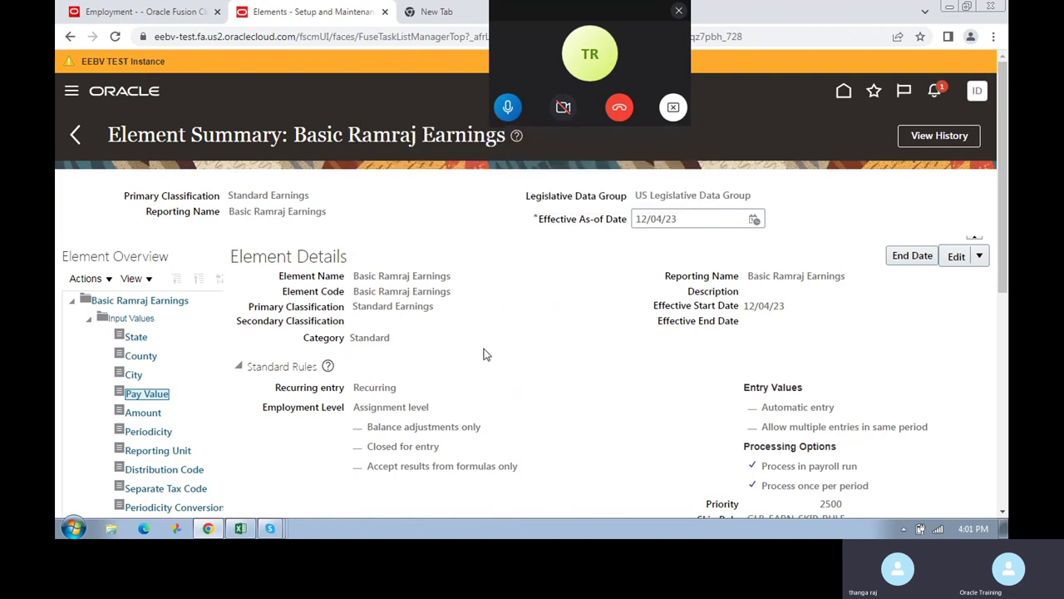
scroll(486, 355, "down", 1)
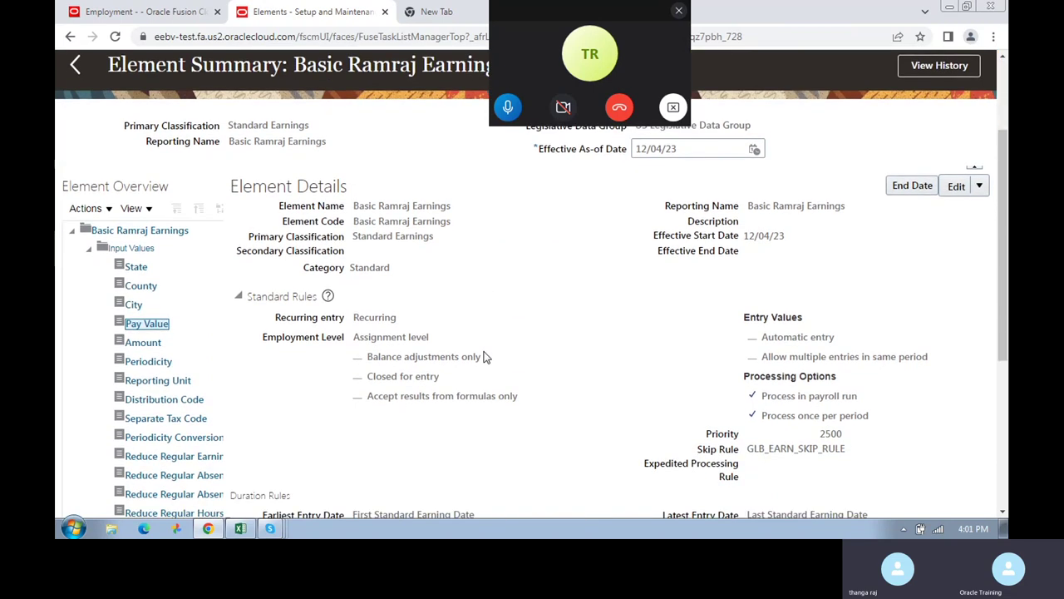
scroll(486, 356, "down", 2)
left_click(144, 202)
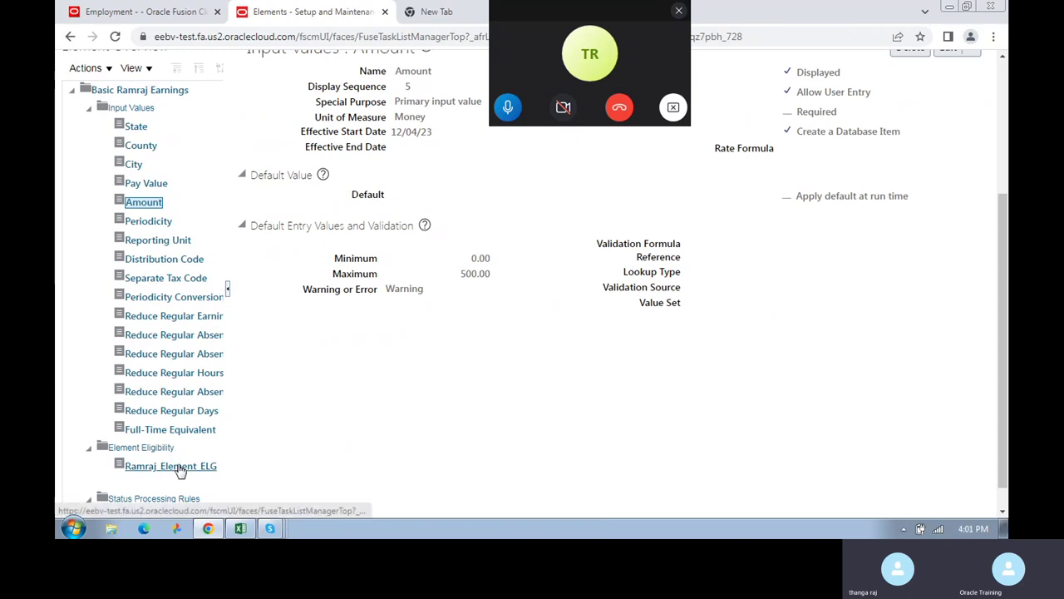
- Open the Ramraj_Element_ELG eligibility record of the element and check its general information and eligibility criteria
scroll(181, 471, "down", 3)
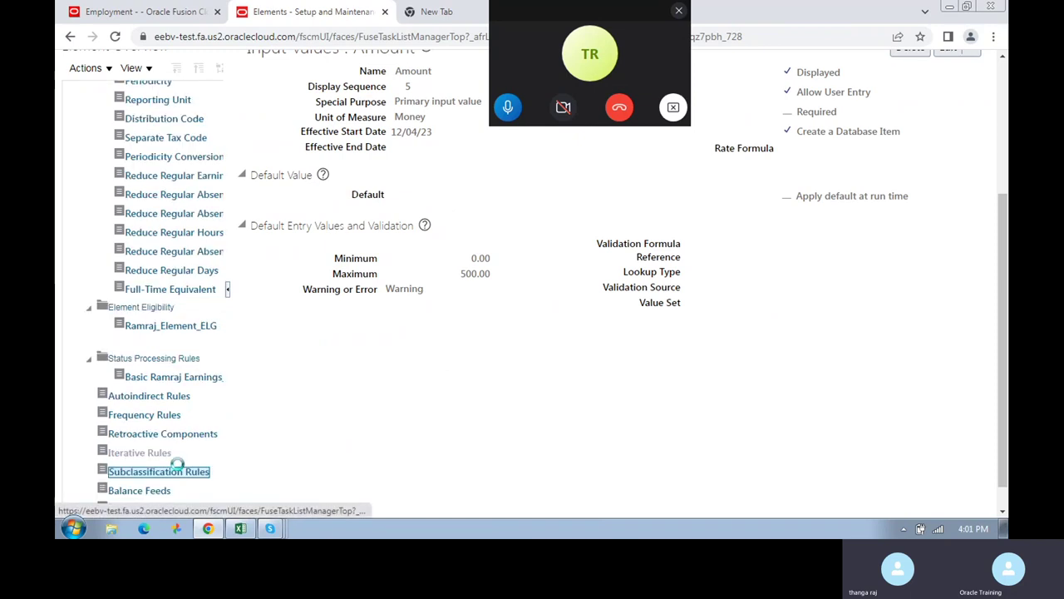
left_click(179, 332)
scroll(188, 444, "down", 4)
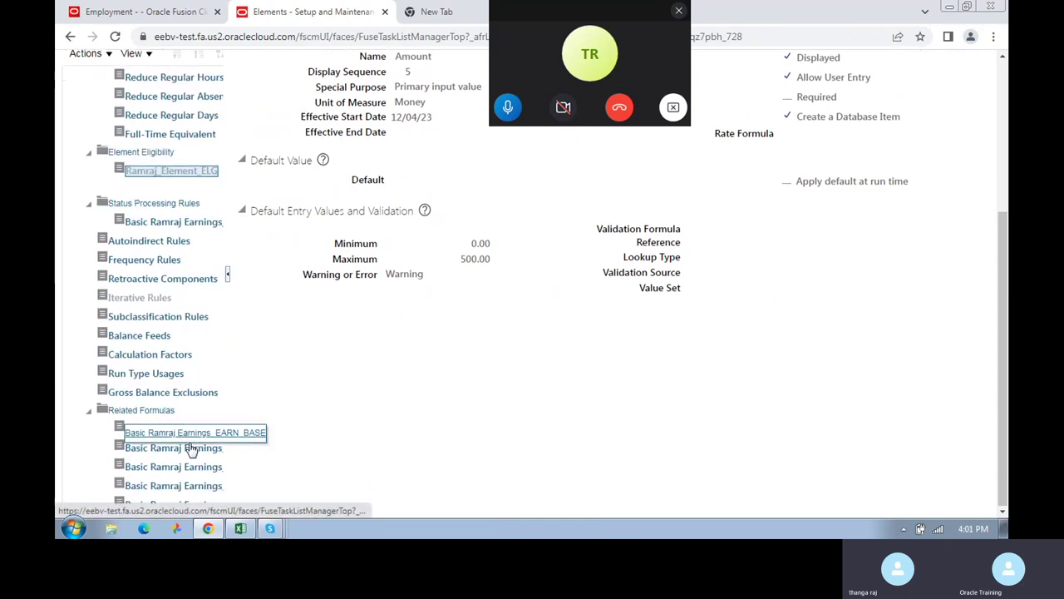
scroll(324, 237, "up", 5)
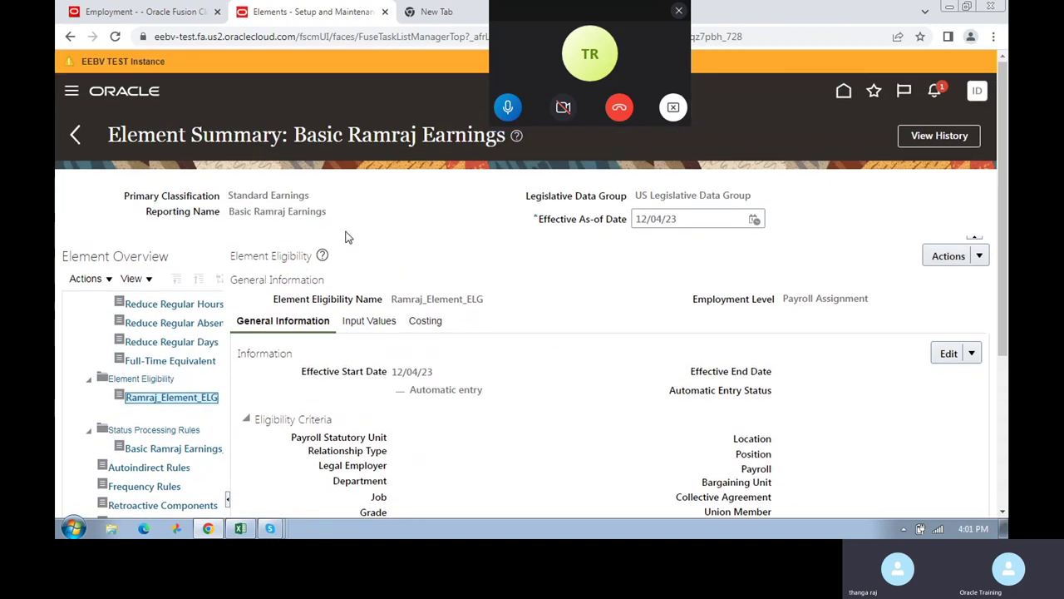
- Return to the employee's element entries and open the Health Deductions entry for editing
left_click(226, 10)
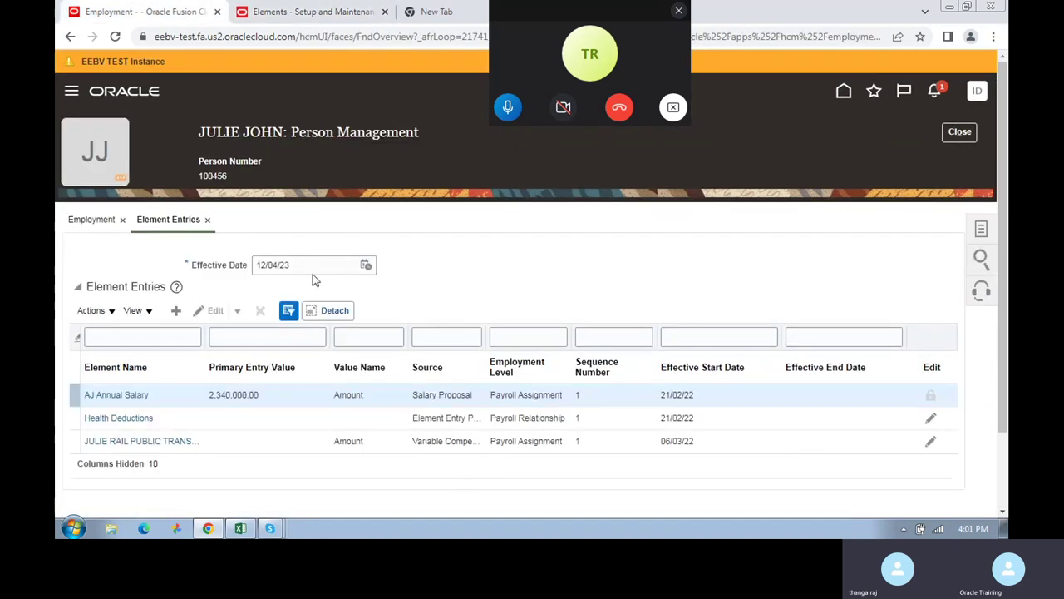
left_click(981, 230)
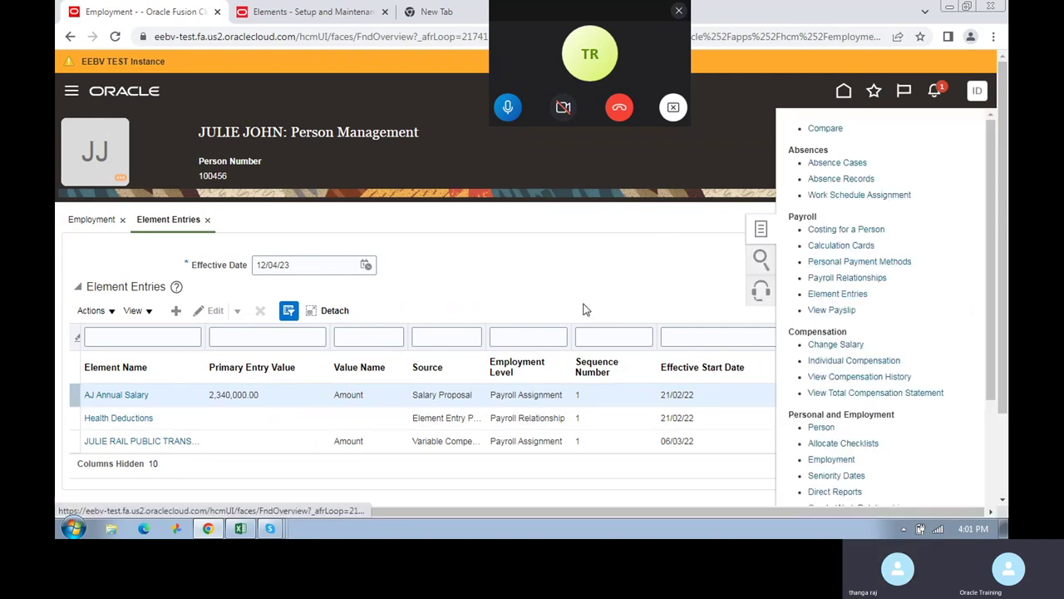
left_click(237, 395)
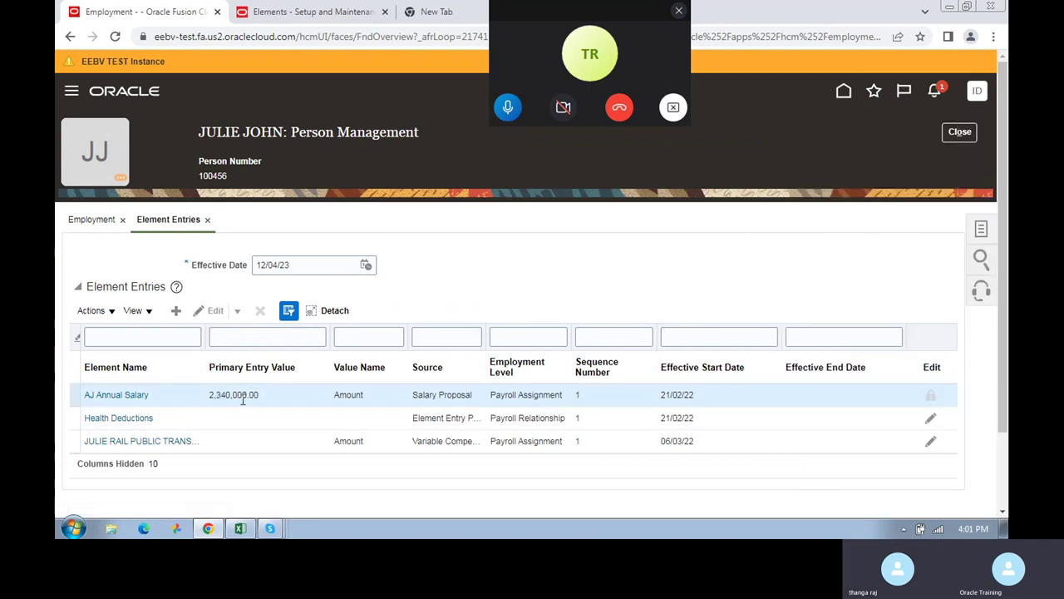
left_click(238, 417)
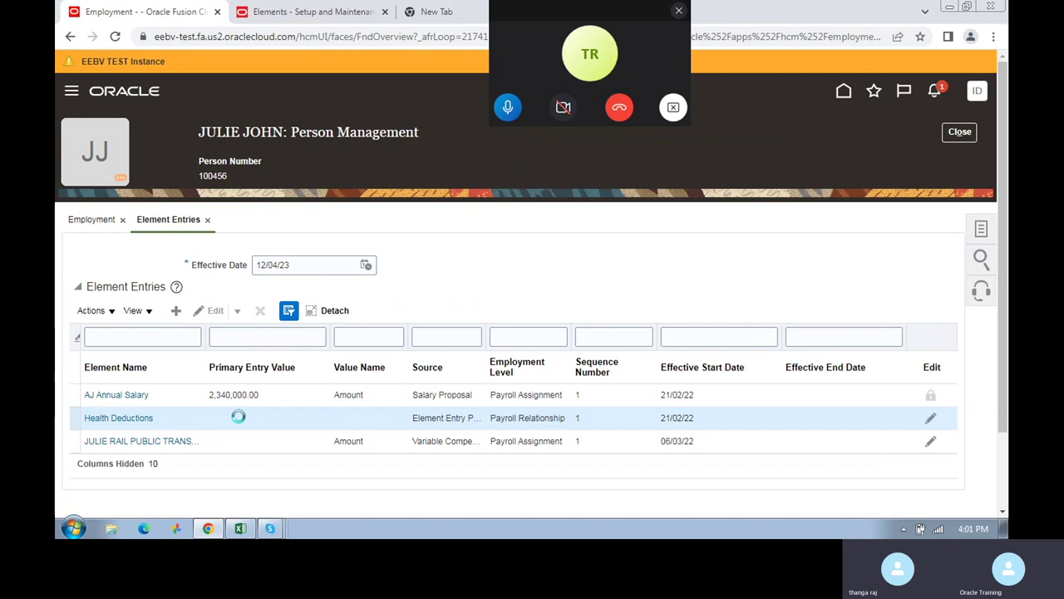
left_click(213, 311)
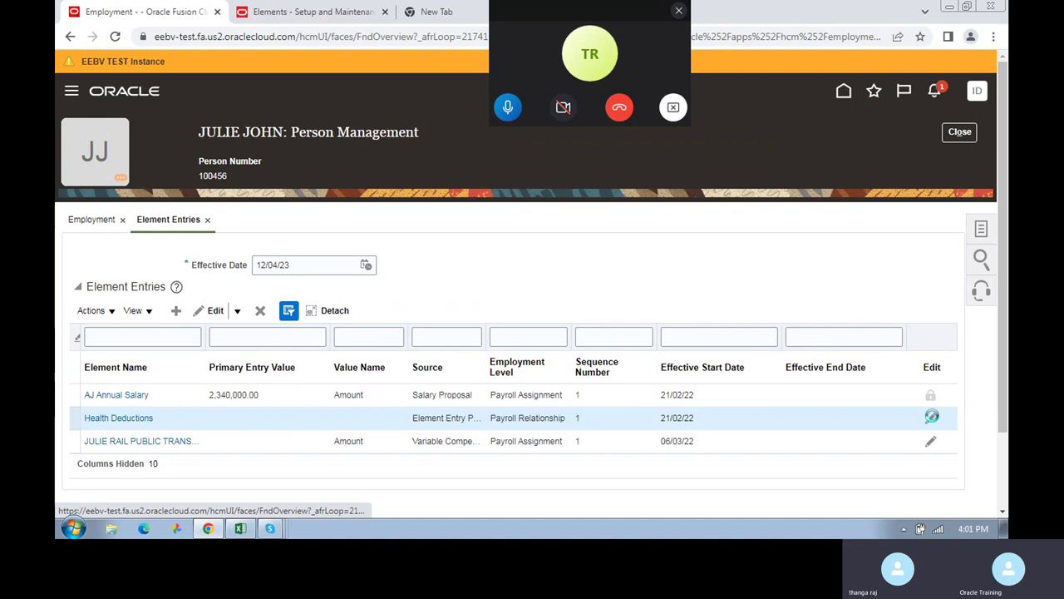
left_click(932, 416)
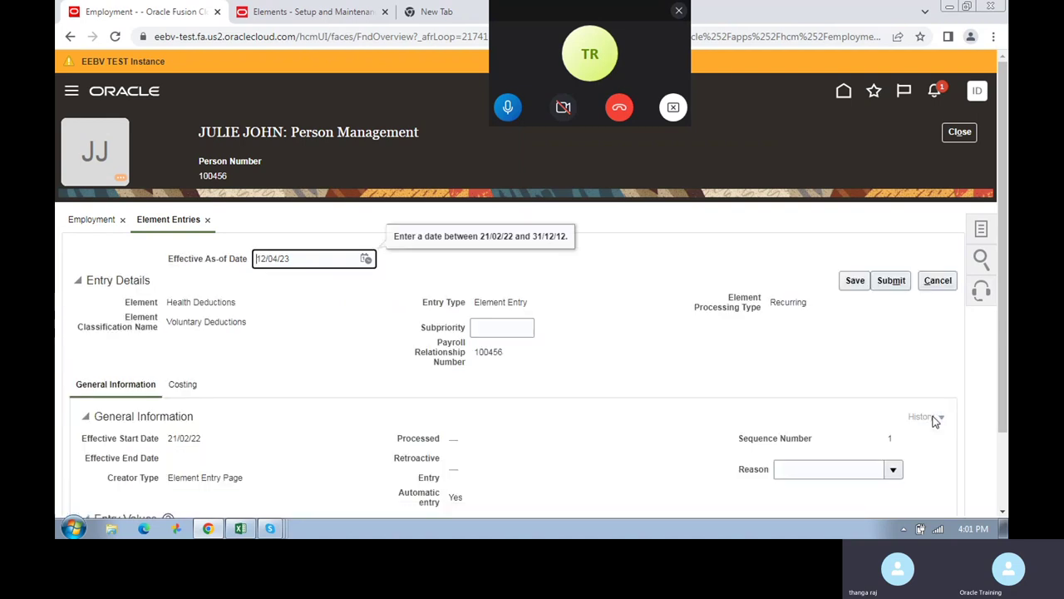
- Examine the Health Deductions element entry's details, including its element name, and cancel out of the entry
scroll(351, 380, "down", 1)
left_click(512, 237)
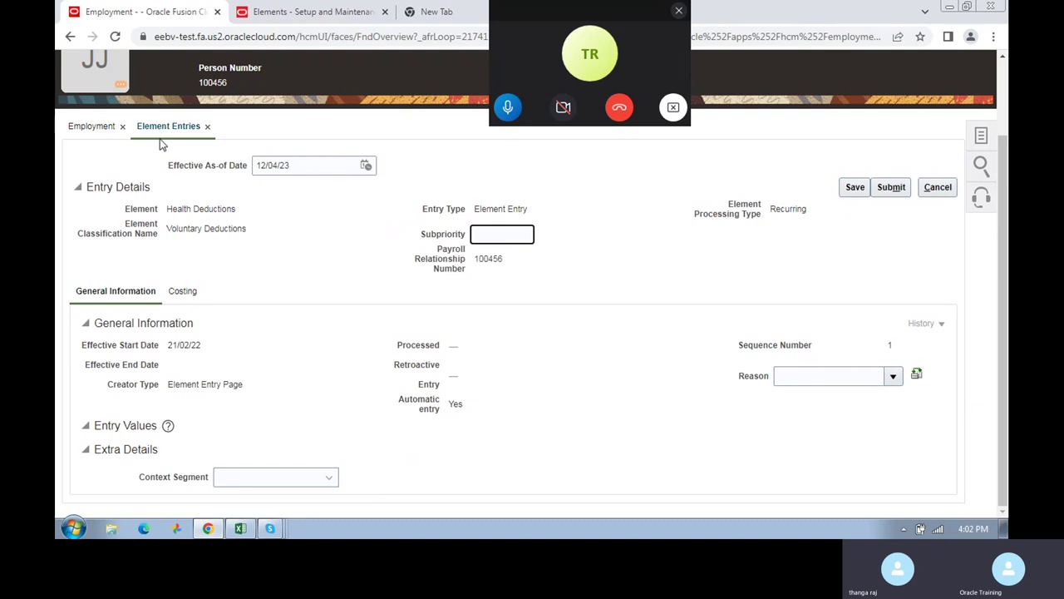
left_click_drag(172, 208, 279, 221)
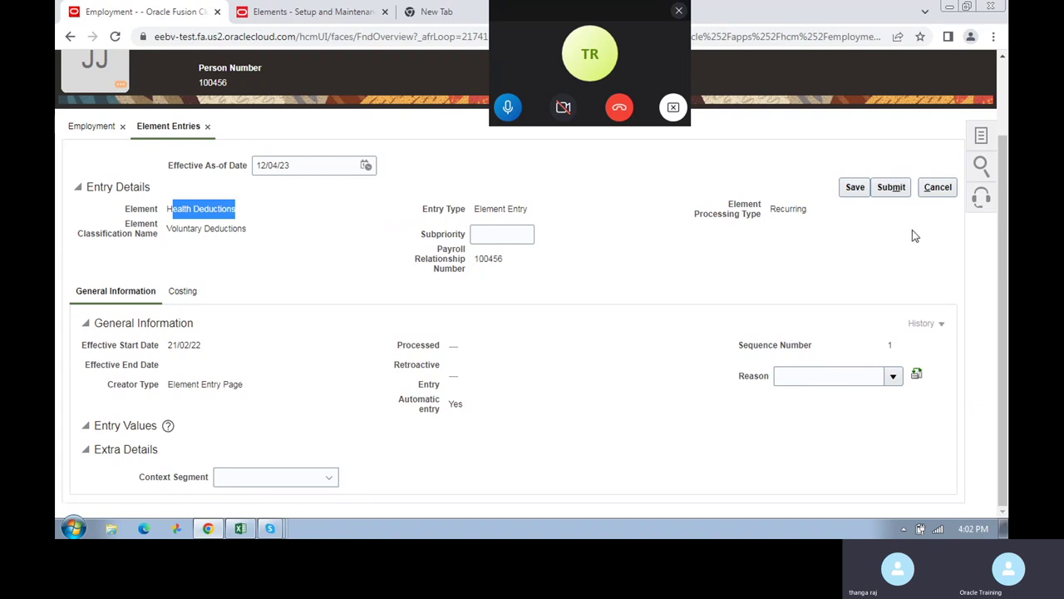
left_click(936, 188)
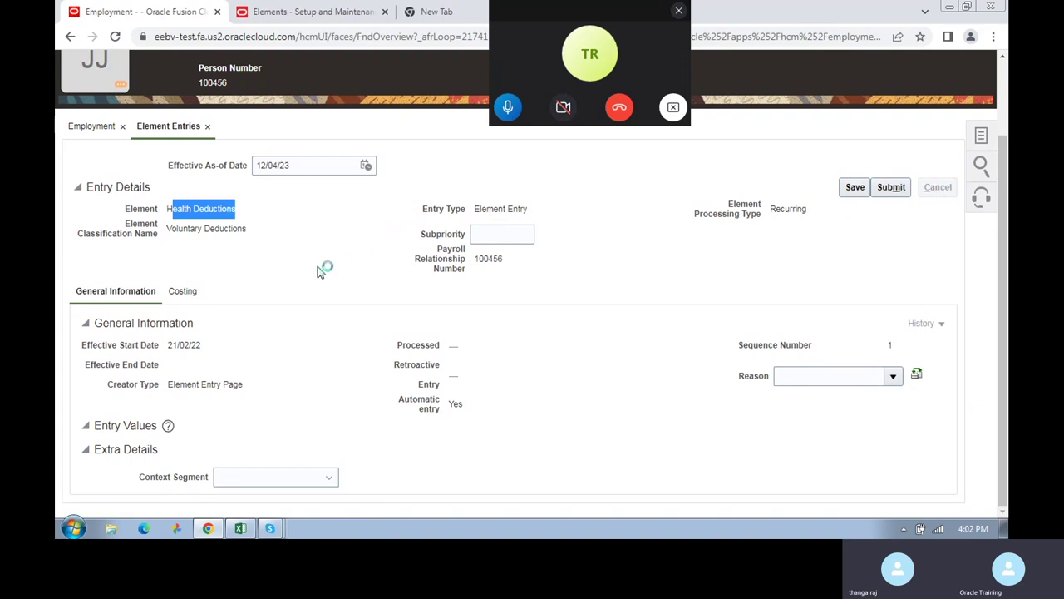
- Open the rail public transportation allowance entry in Correct mode
left_click(199, 327)
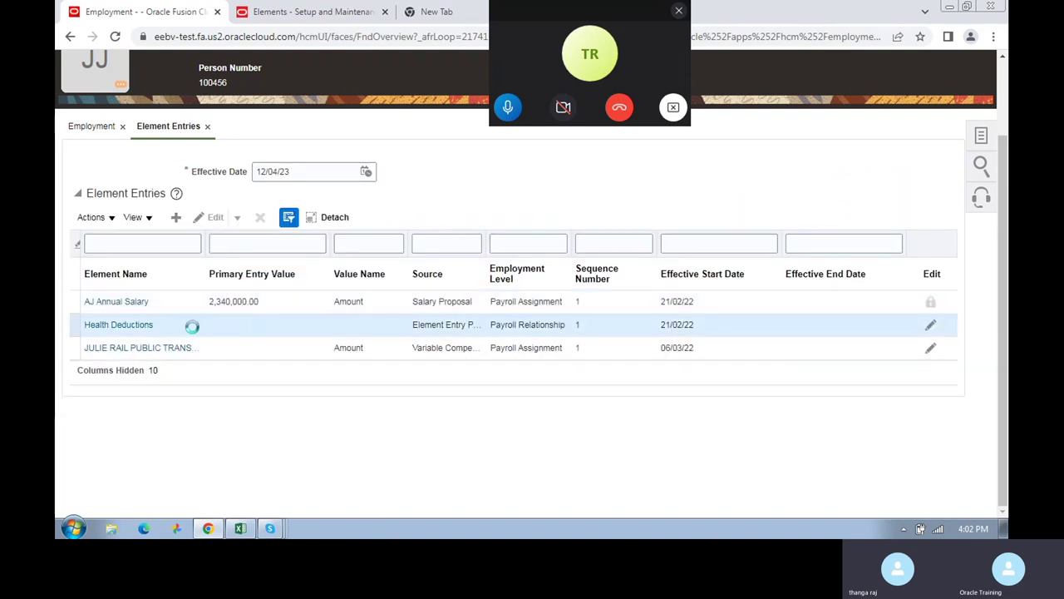
left_click(221, 347)
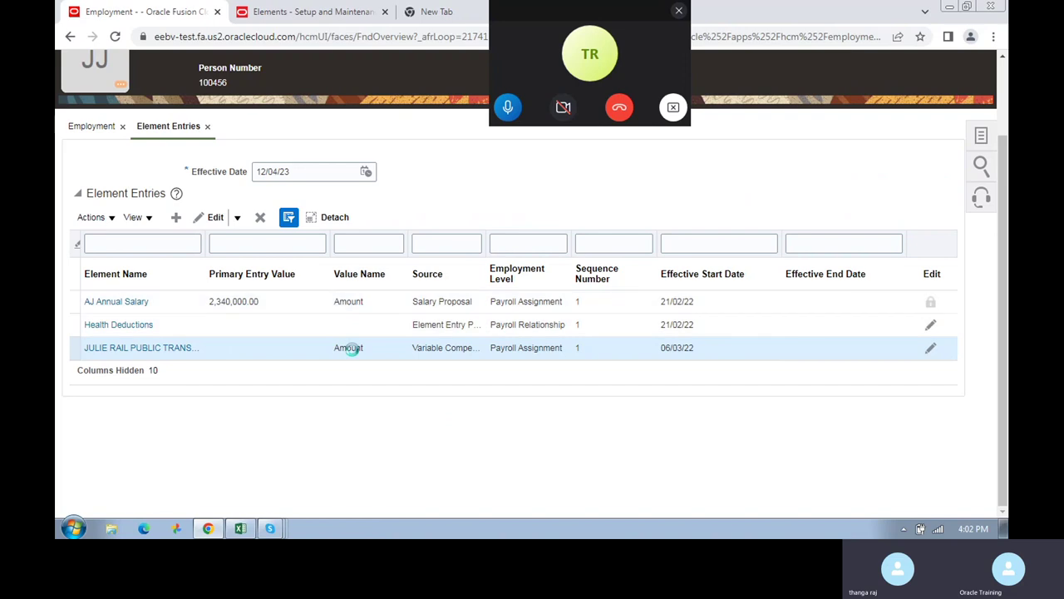
left_click(216, 219)
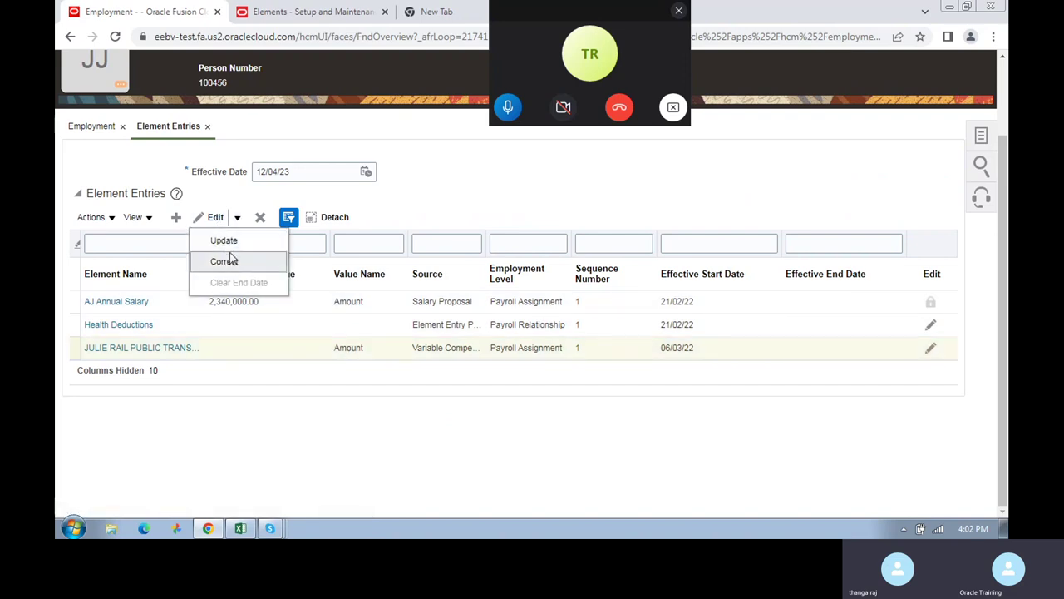
left_click(230, 259)
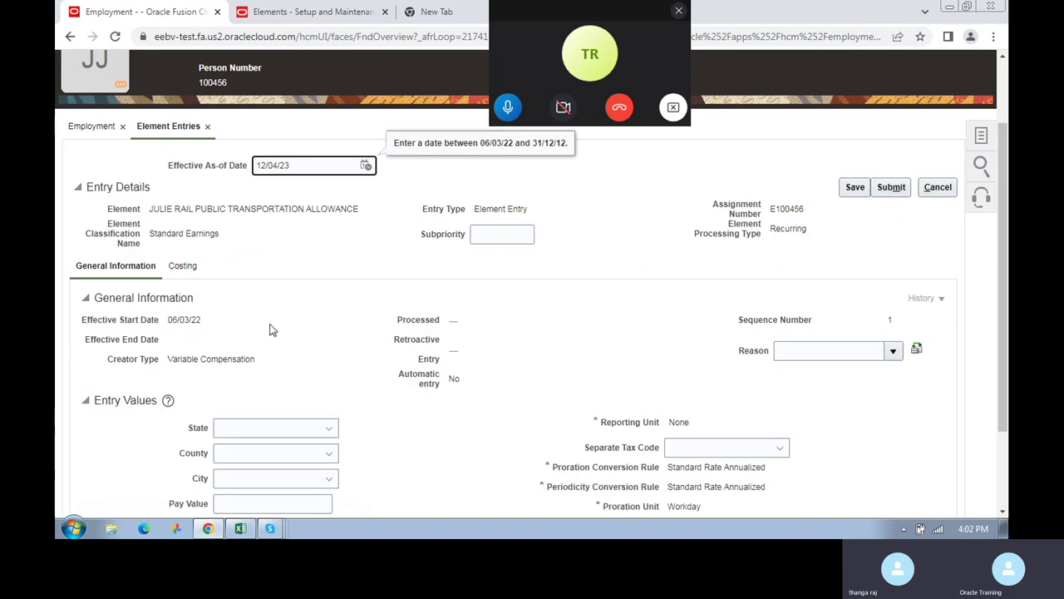
- Examine the transportation allowance entry's element name, classification and entry values, ending at the Amount field
left_click(270, 330)
scroll(443, 338, "down", 3)
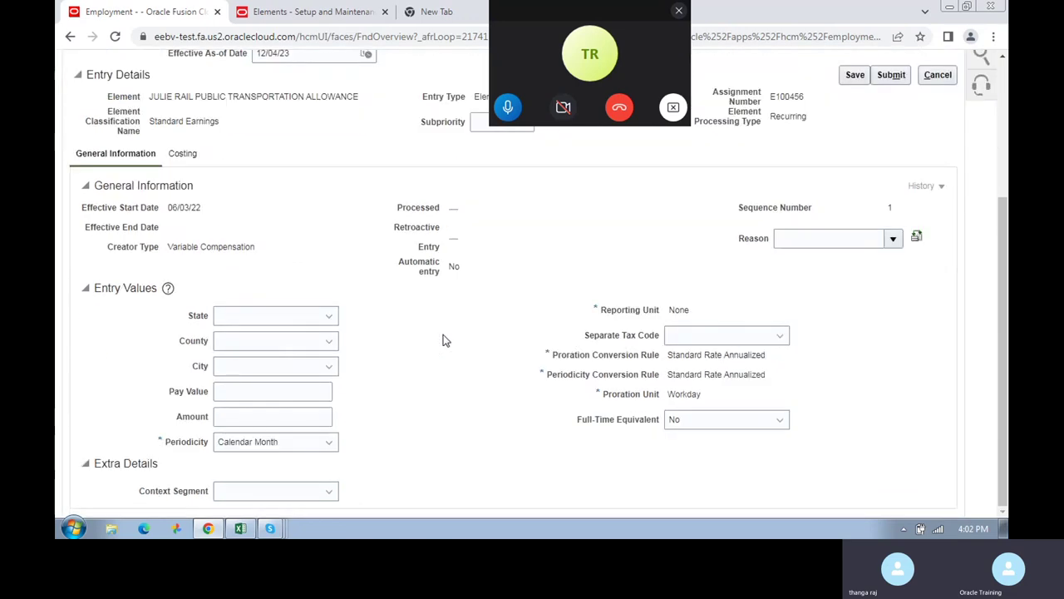
left_click(236, 420)
left_click_drag(150, 121, 236, 122)
scroll(266, 166, "up", 4)
left_click_drag(149, 236, 379, 249)
scroll(370, 316, "down", 4)
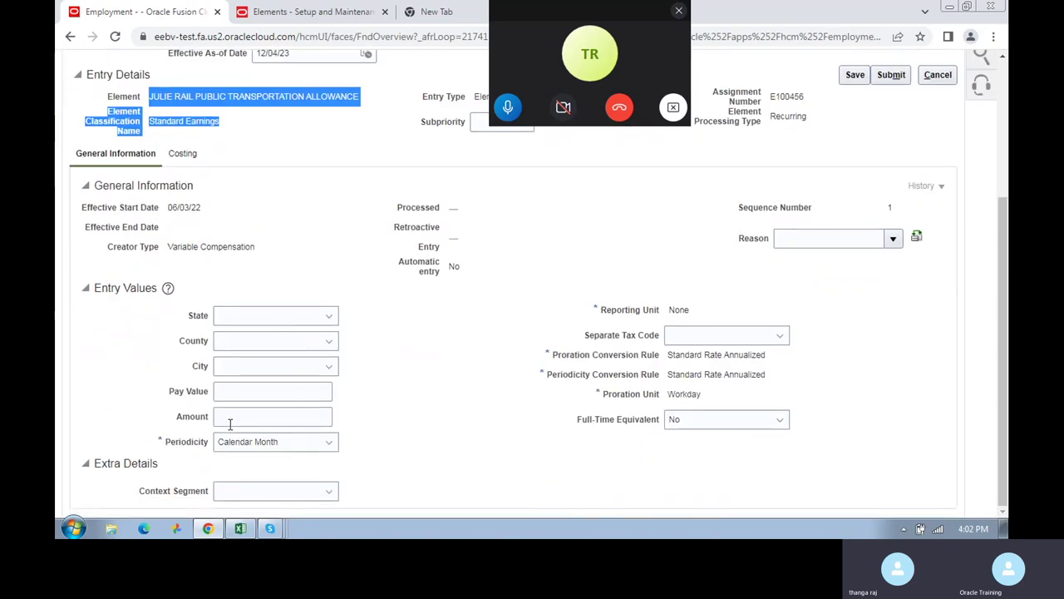
left_click(274, 413)
scroll(481, 405, "up", 2)
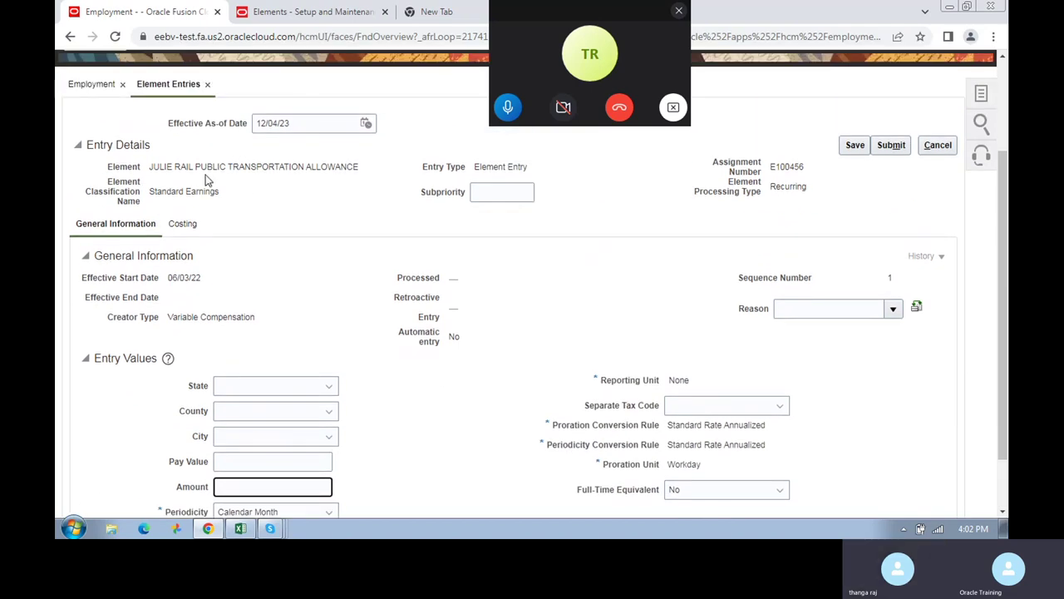
- Check the element eligibility name in the basic earnings element's summary against the open element entry
left_click(353, 15)
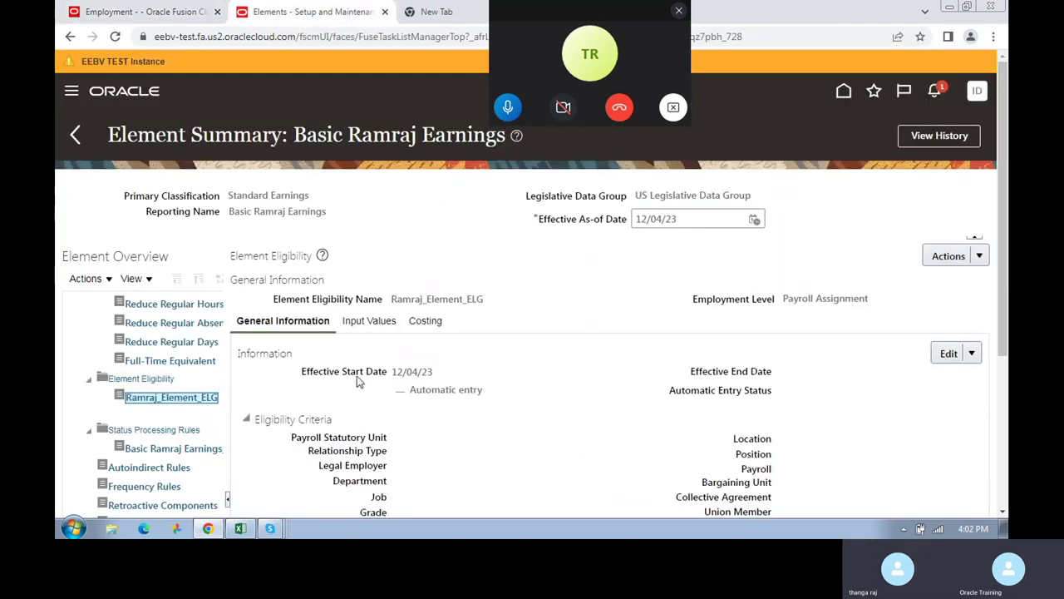
left_click(125, 13)
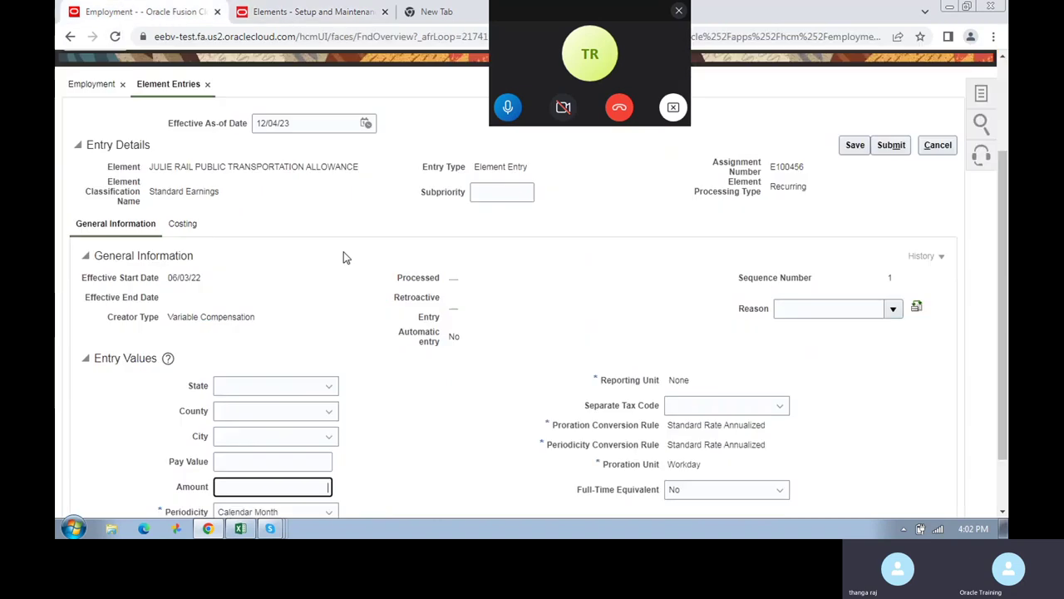
left_click(317, 17)
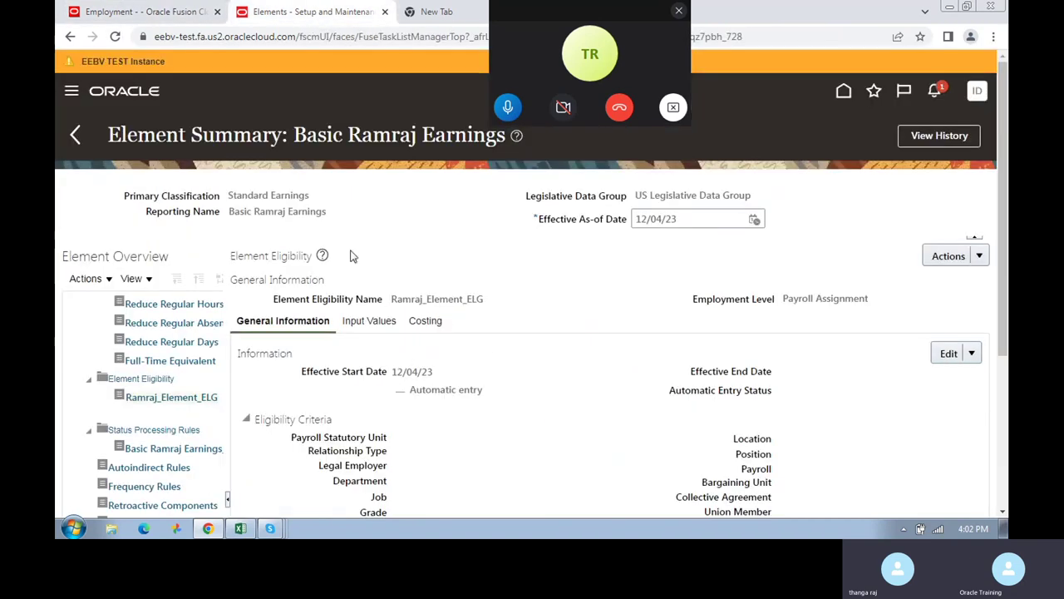
left_click_drag(389, 299, 482, 300)
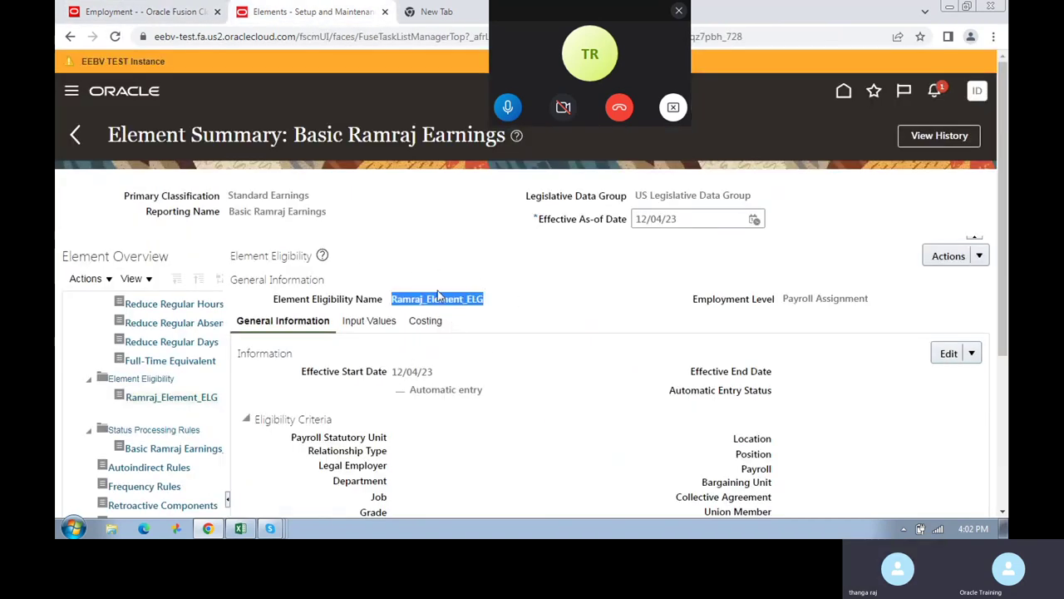
key("ctrl+Page_Up")
- Set the transportation allowance entry's Amount to 100, submit the correction, and return to the element entries list
scroll(415, 339, "down", 1)
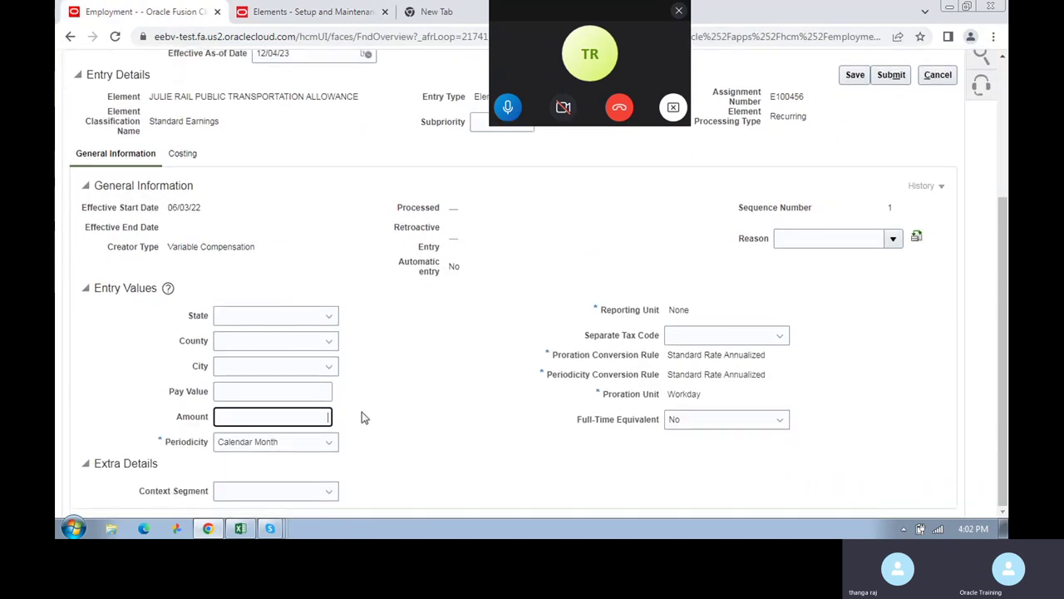
type("100")
left_click(370, 409)
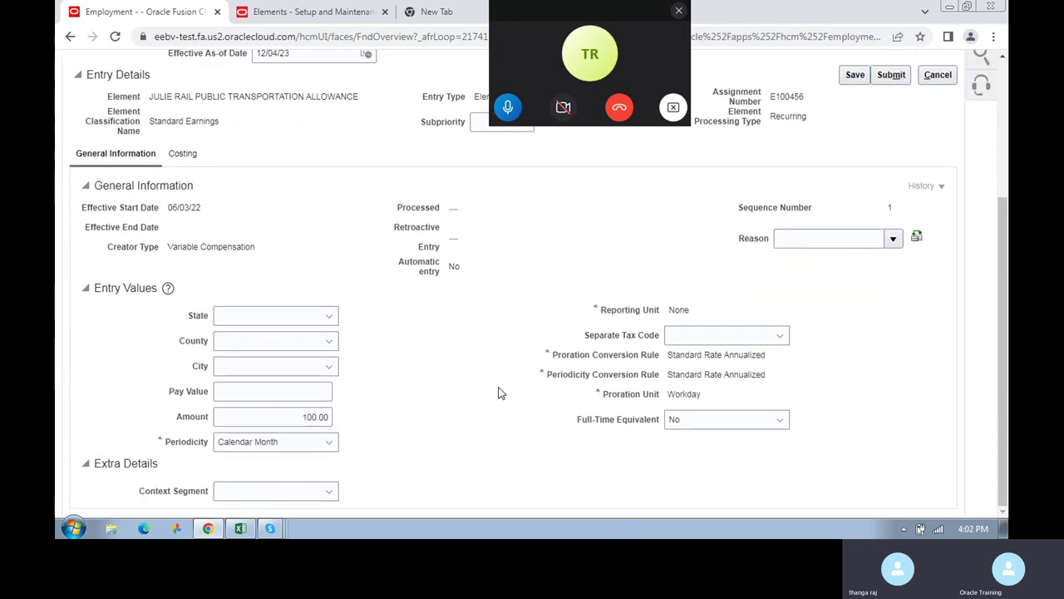
scroll(501, 391, "up", 1)
left_click(892, 145)
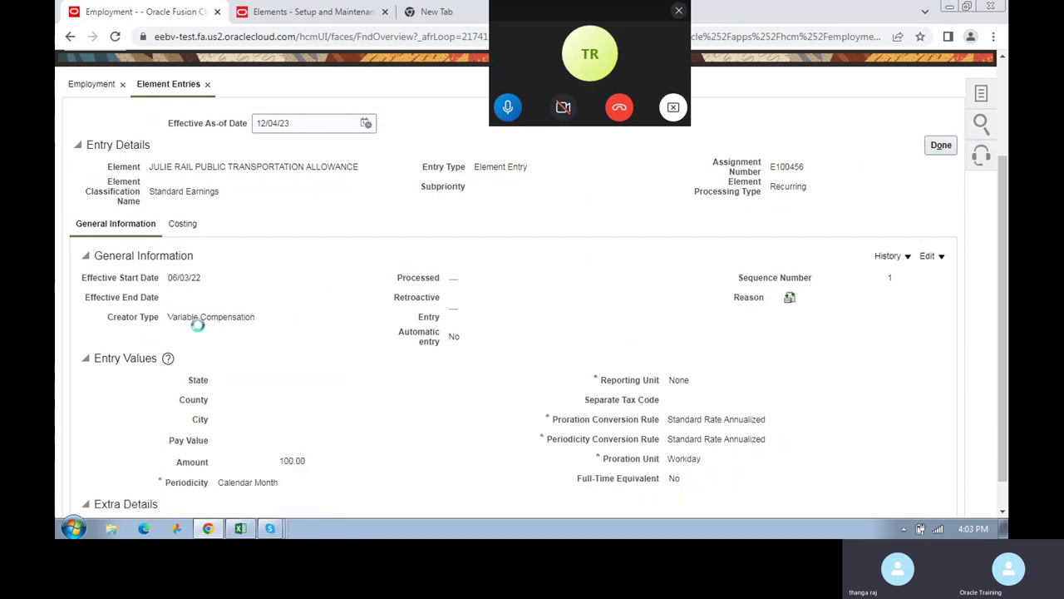
left_click(940, 145)
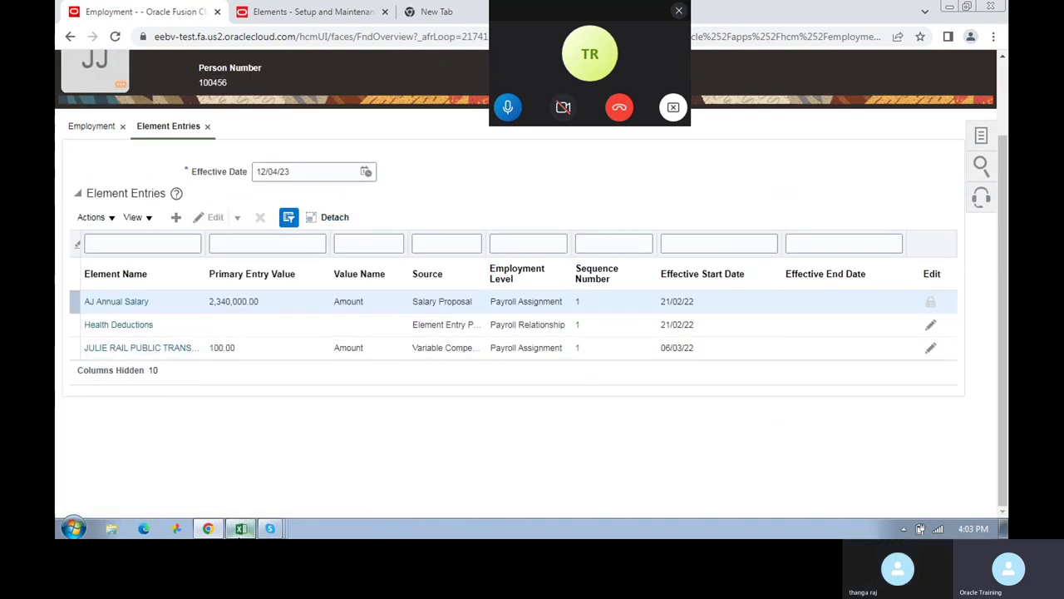
- Switch to the Excel workbook and examine the pay elements in A13:A19 and the earnings amounts in B13:B21
left_click(241, 529)
left_click(125, 351)
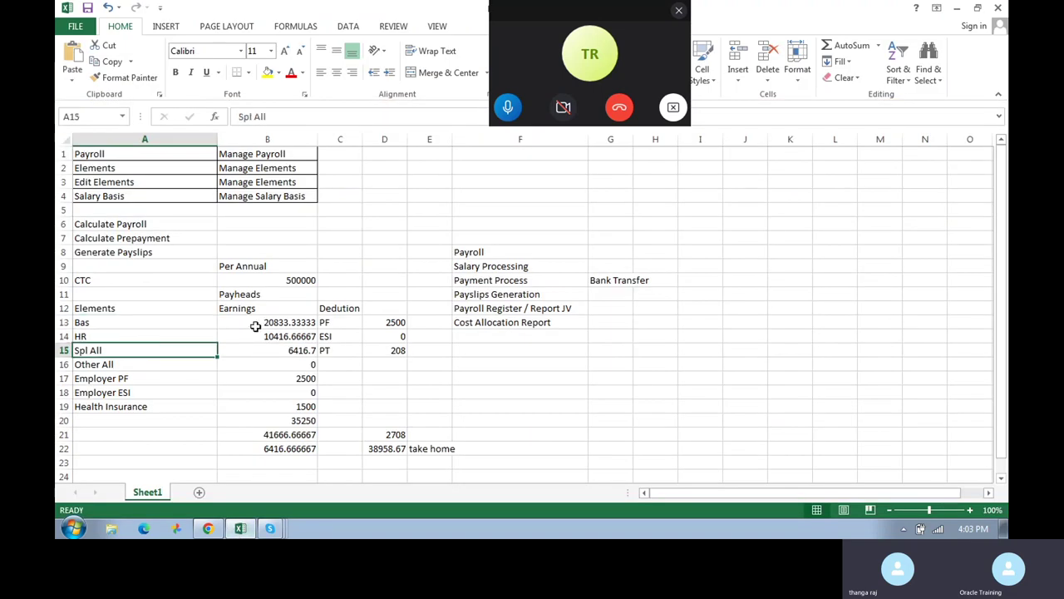
left_click_drag(255, 326, 266, 436)
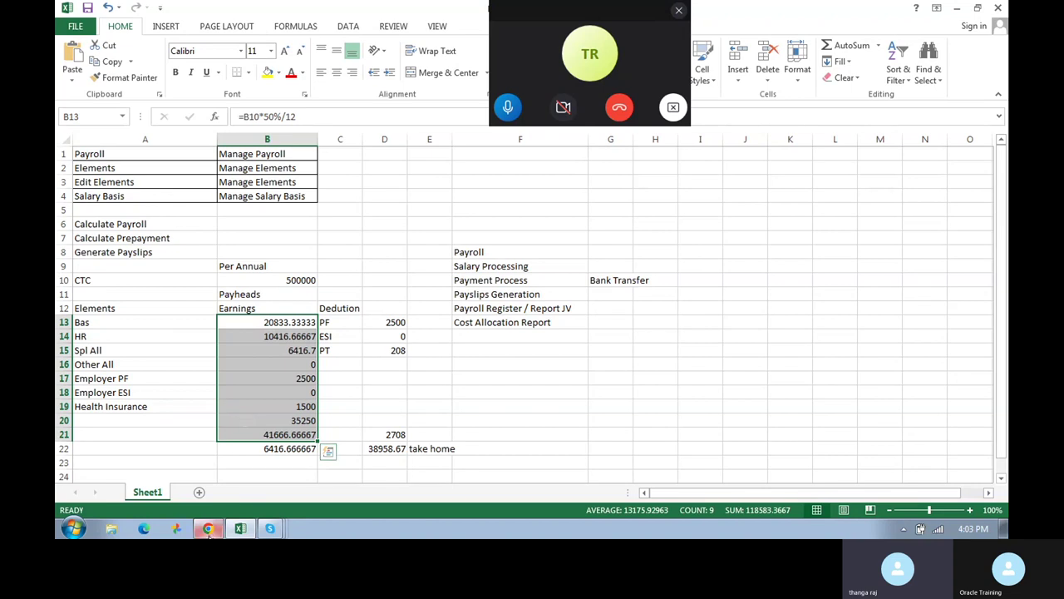
left_click(207, 528)
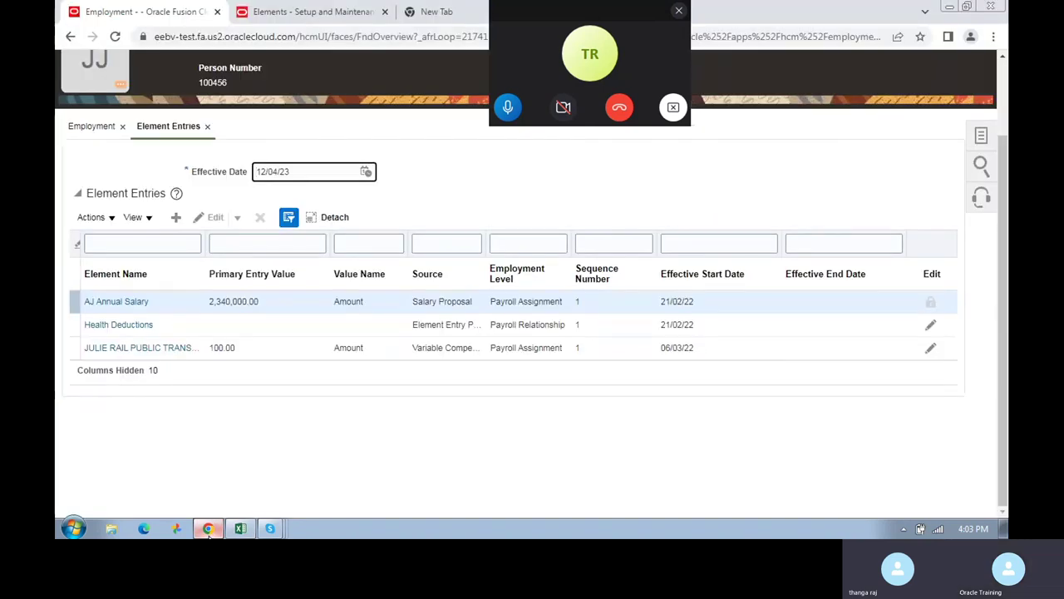
left_click(208, 529)
left_click(208, 529)
key("alt+Tab")
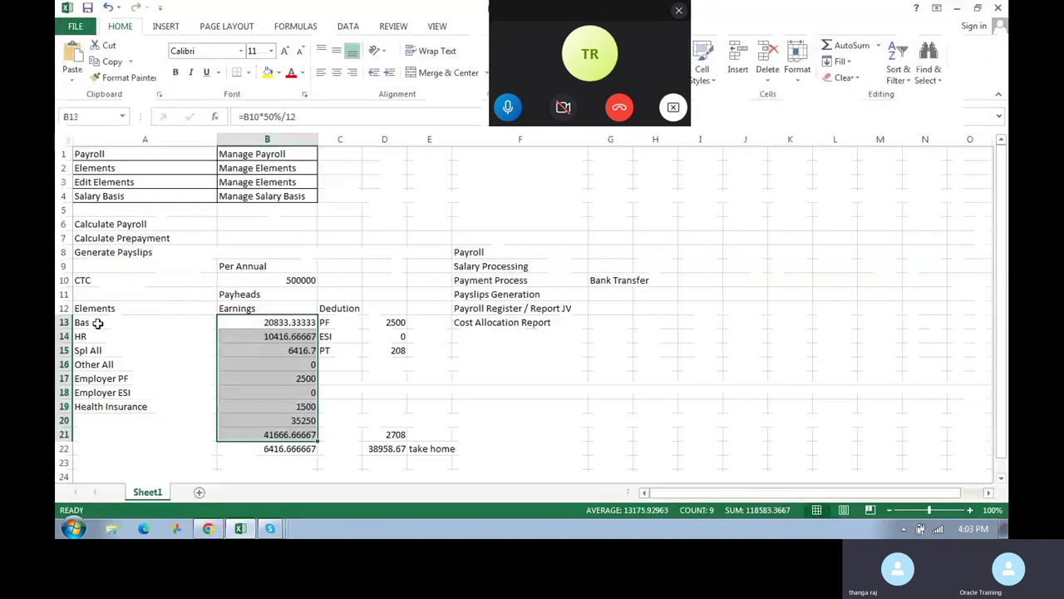
left_click_drag(83, 324, 106, 402)
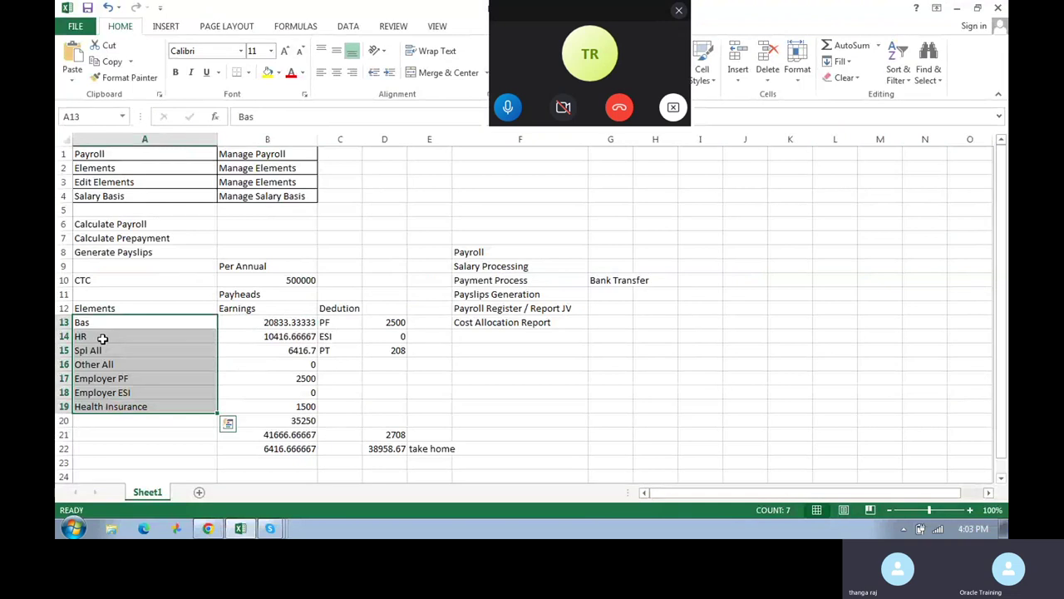
left_click_drag(103, 323, 116, 406)
scroll(133, 360, "down", 2)
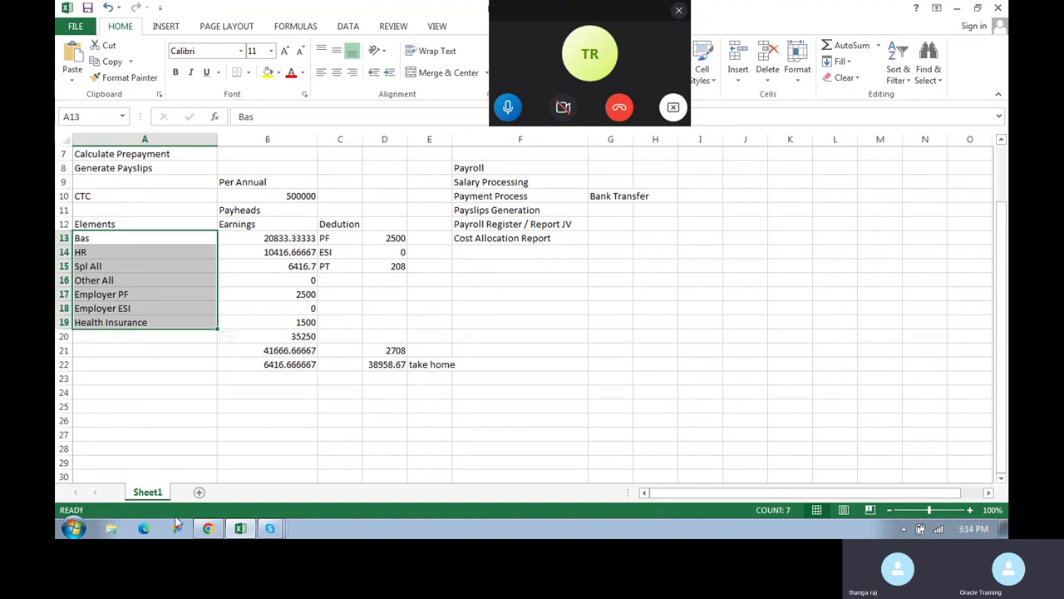
- Switch to Chrome and show the list of person management tasks beside the element entries
left_click(208, 528)
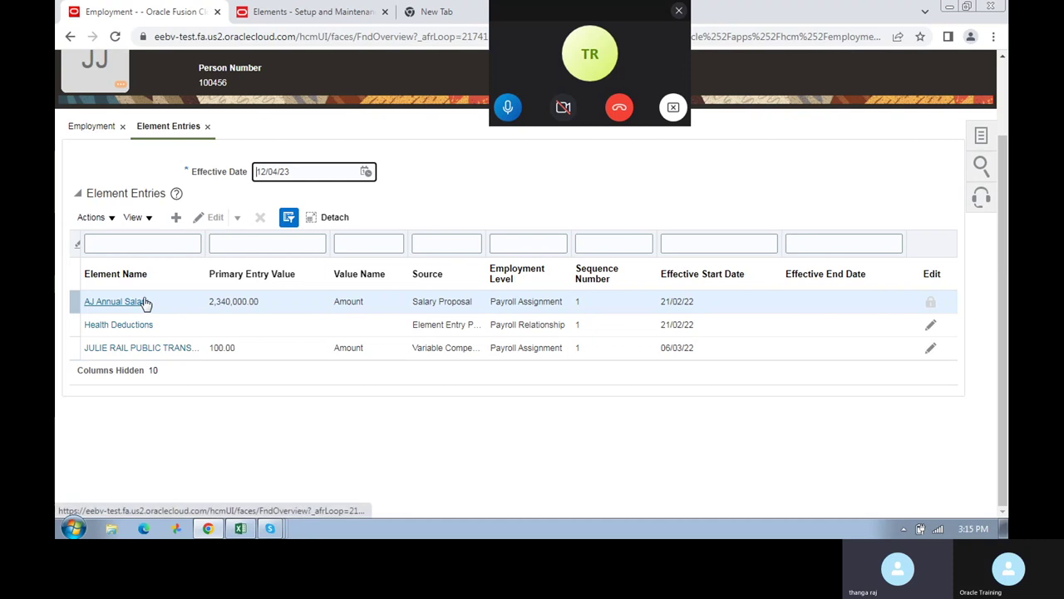
left_click(982, 137)
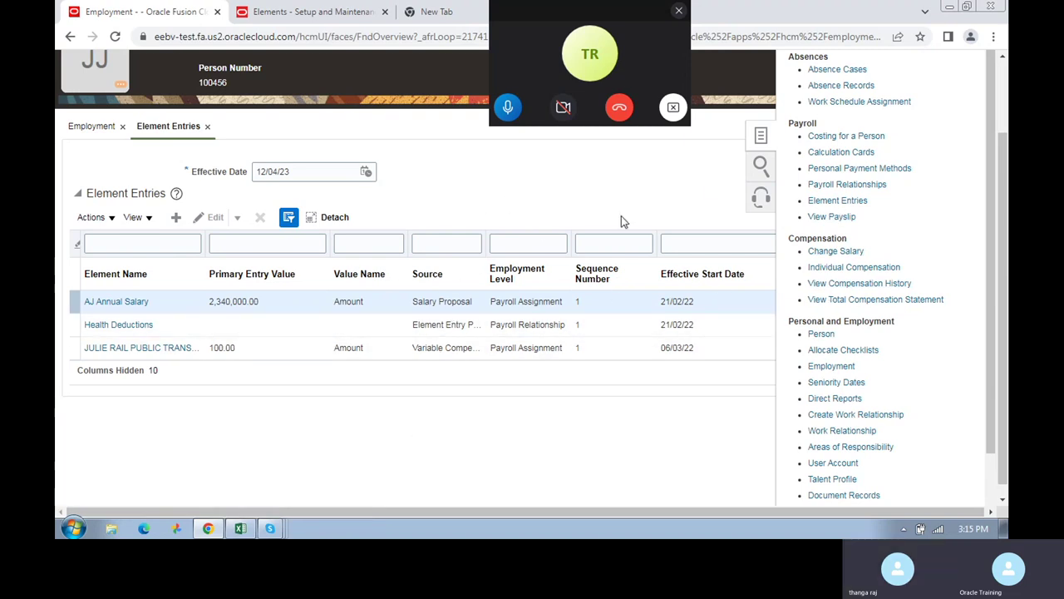
- Switch to Excel and examine the payroll and elements setup tasks listed in the first rows of the sheet
left_click(241, 529)
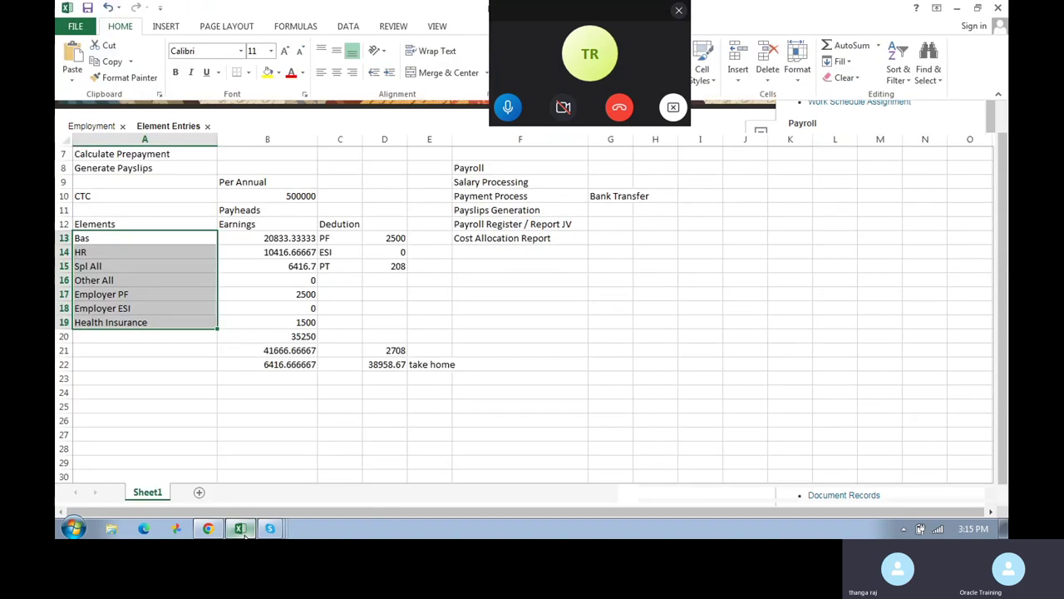
left_click(186, 269)
scroll(277, 304, "up", 2)
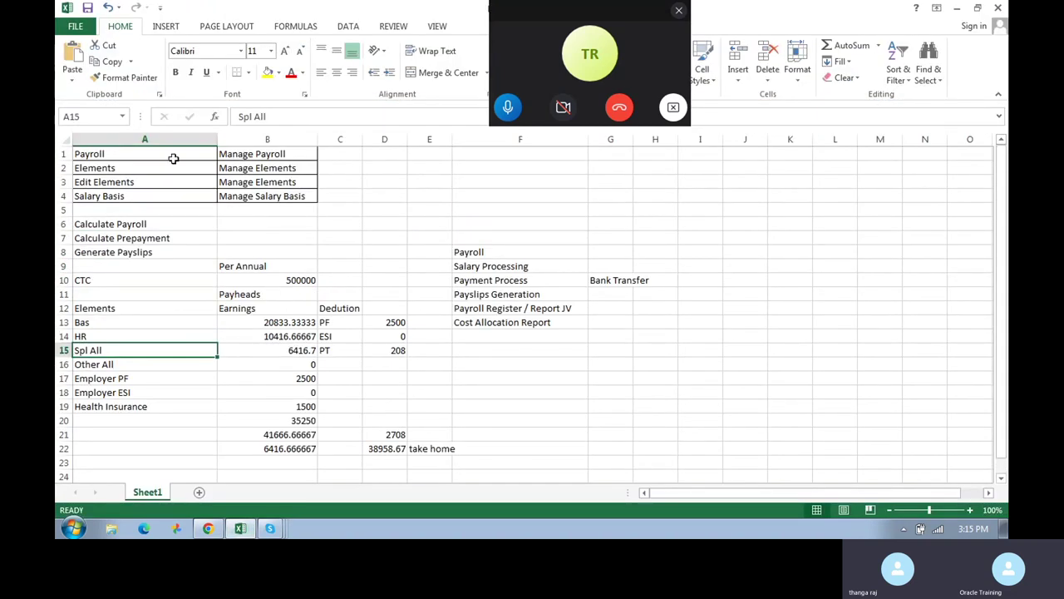
left_click(173, 158)
left_click(250, 168)
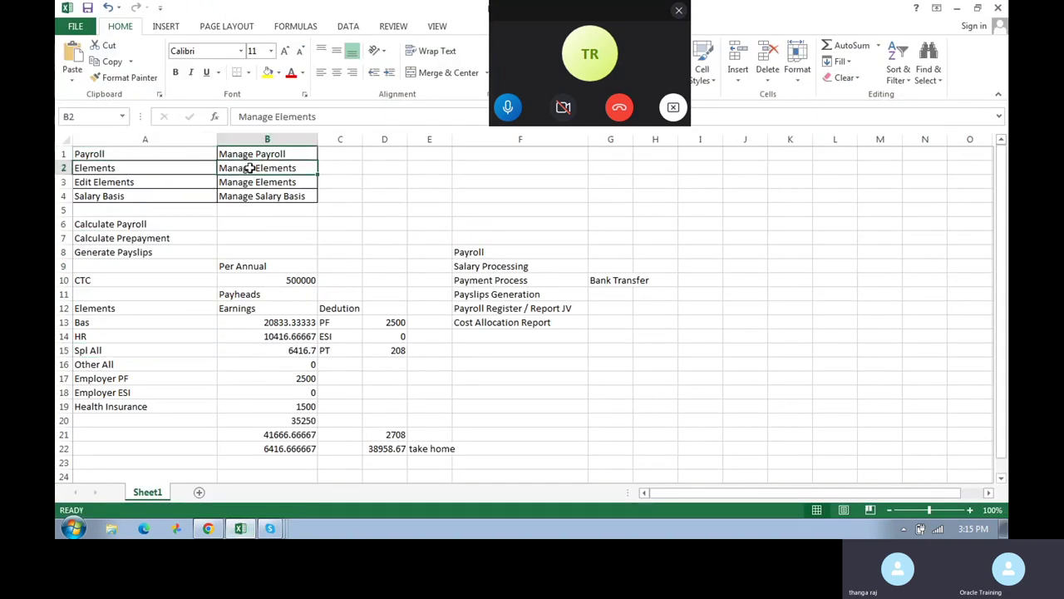
- Check the element entries in Chrome, and return to Excel to examine the elements and earnings table in A12:B22
left_click(208, 529)
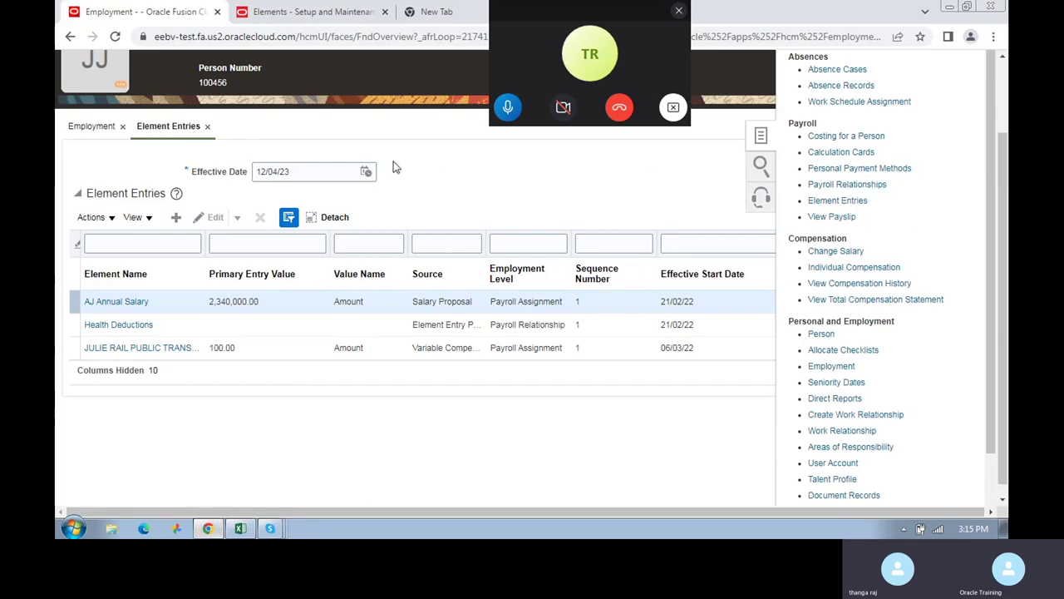
left_click(241, 529)
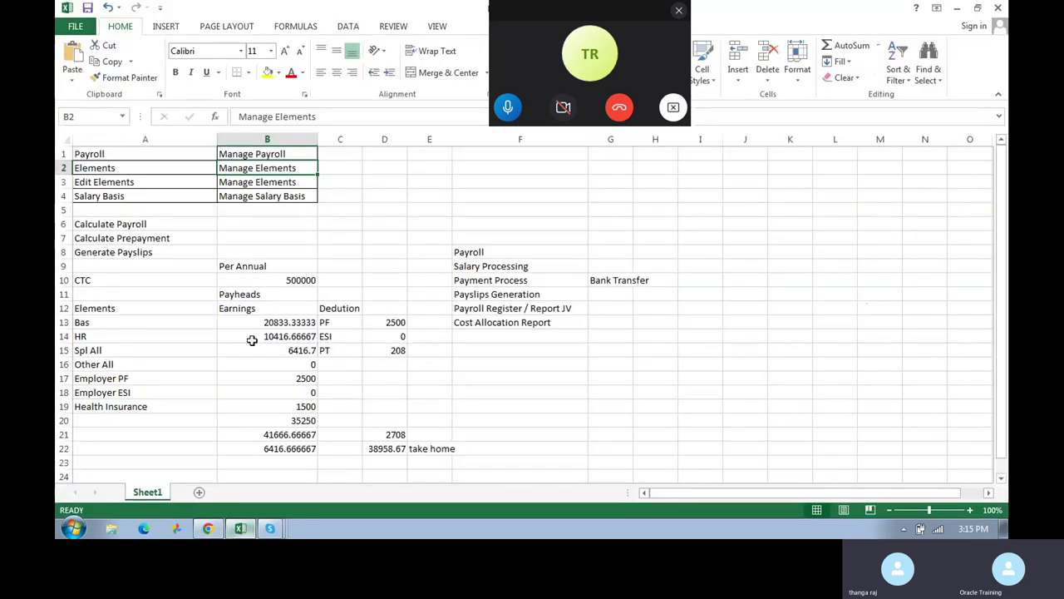
left_click_drag(116, 308, 279, 448)
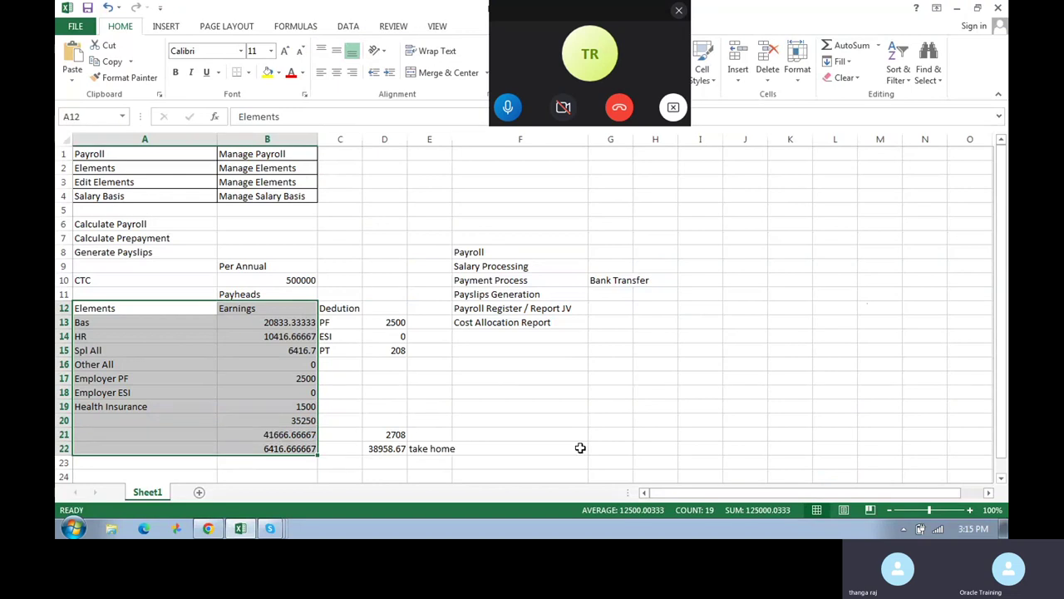
left_click(98, 379)
left_click(103, 309)
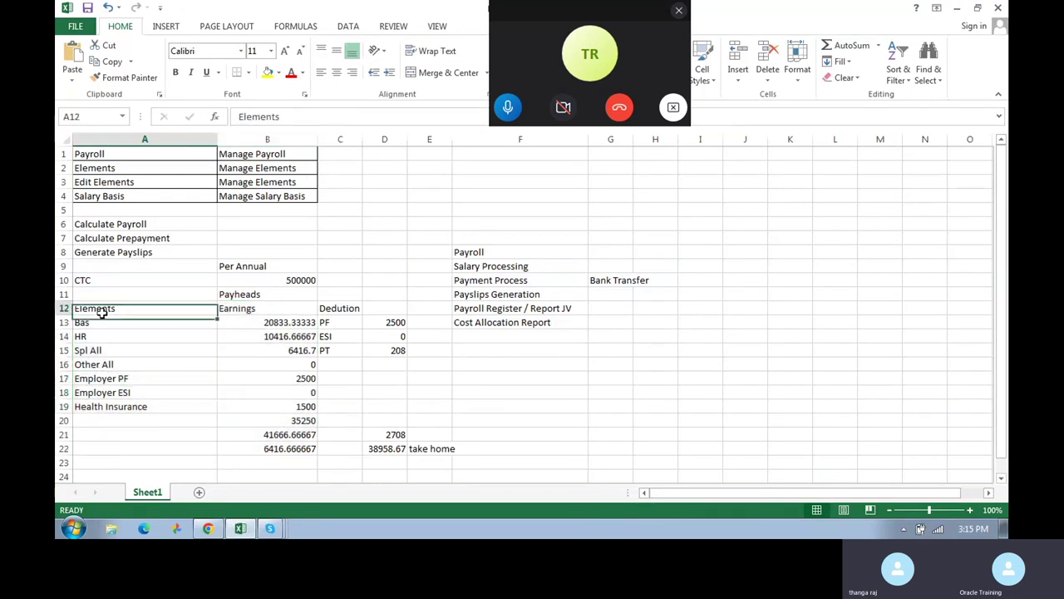
left_click(118, 221)
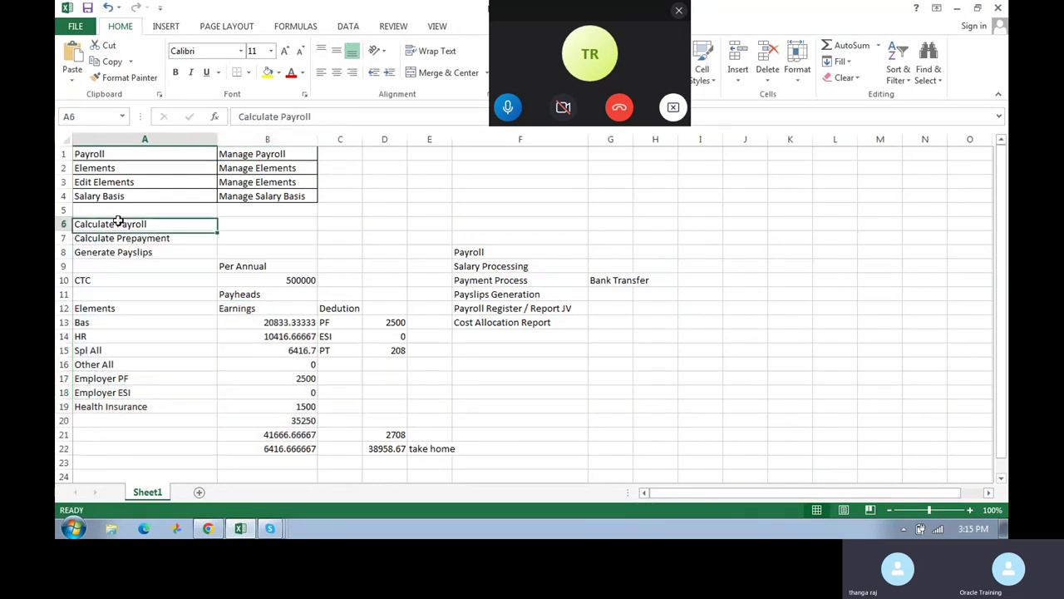
left_click_drag(96, 309, 108, 420)
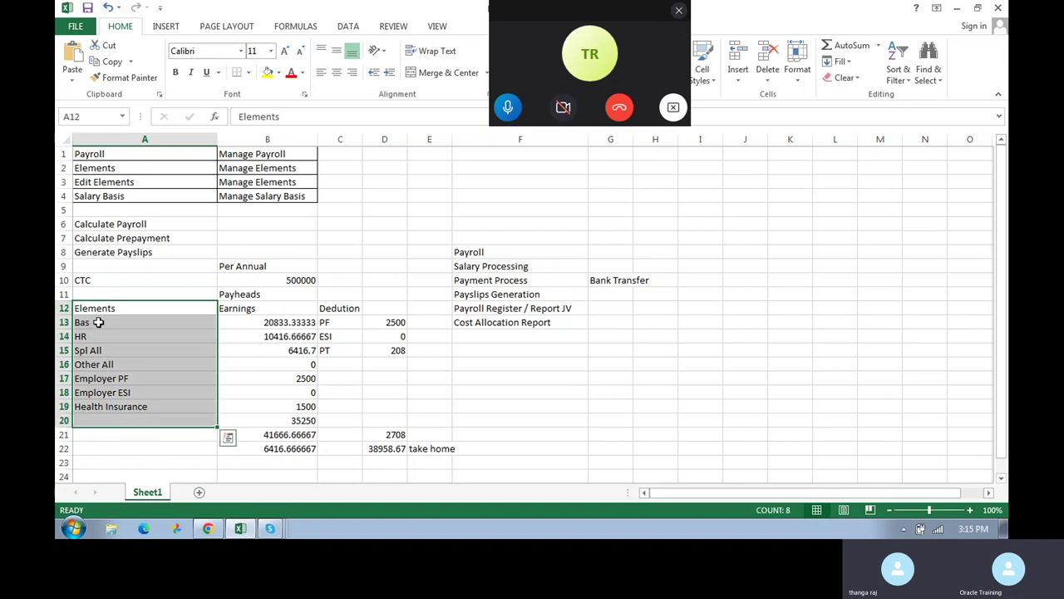
- Examine the payroll and elements setup tasks in A1:B2 and the payroll process stages listed from F8 in the sheet
left_click(98, 322)
left_click(142, 152)
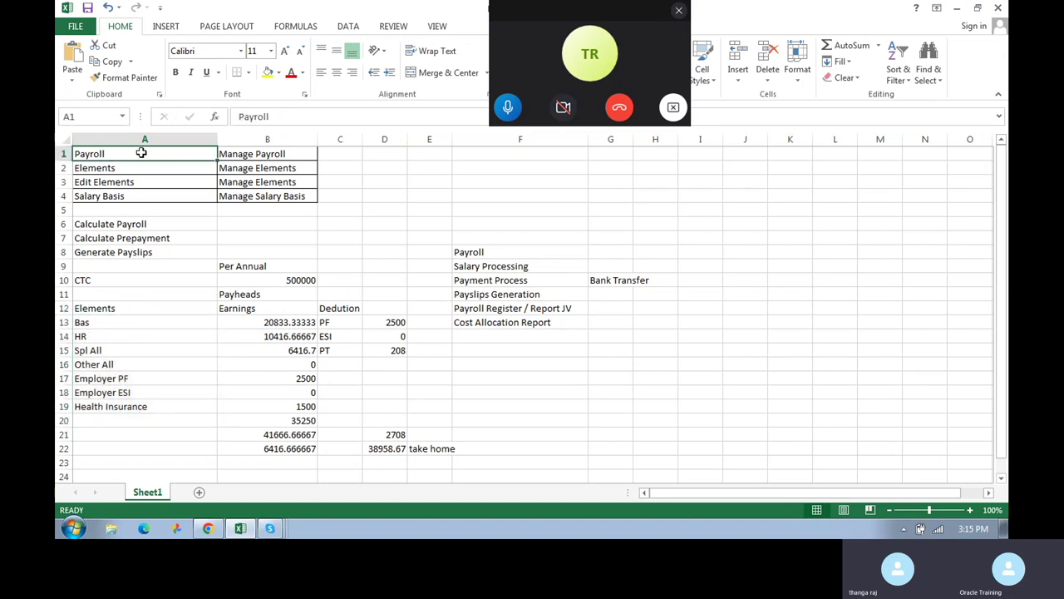
left_click(139, 166)
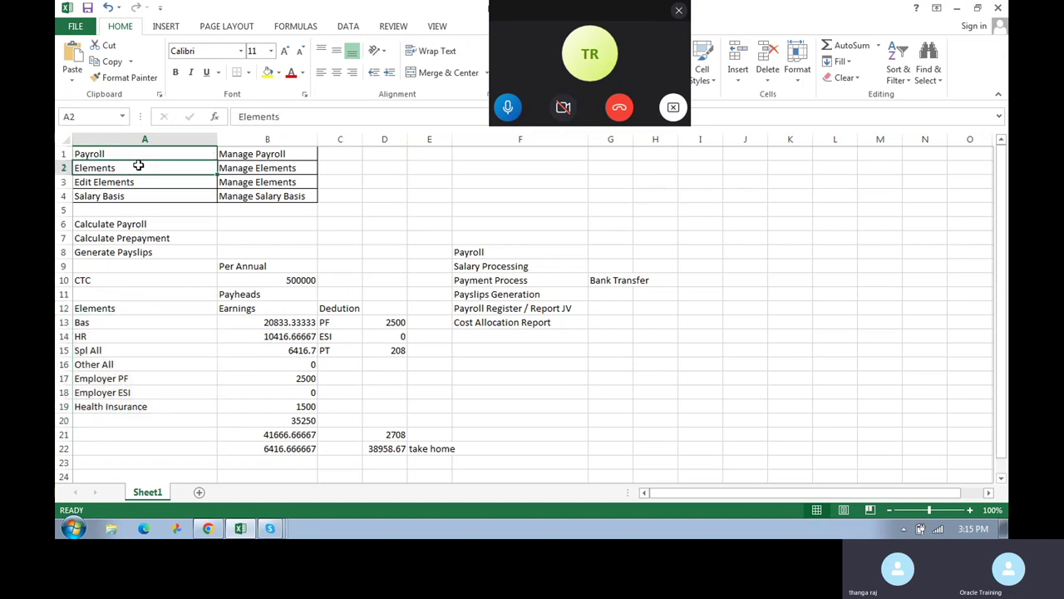
left_click(231, 167)
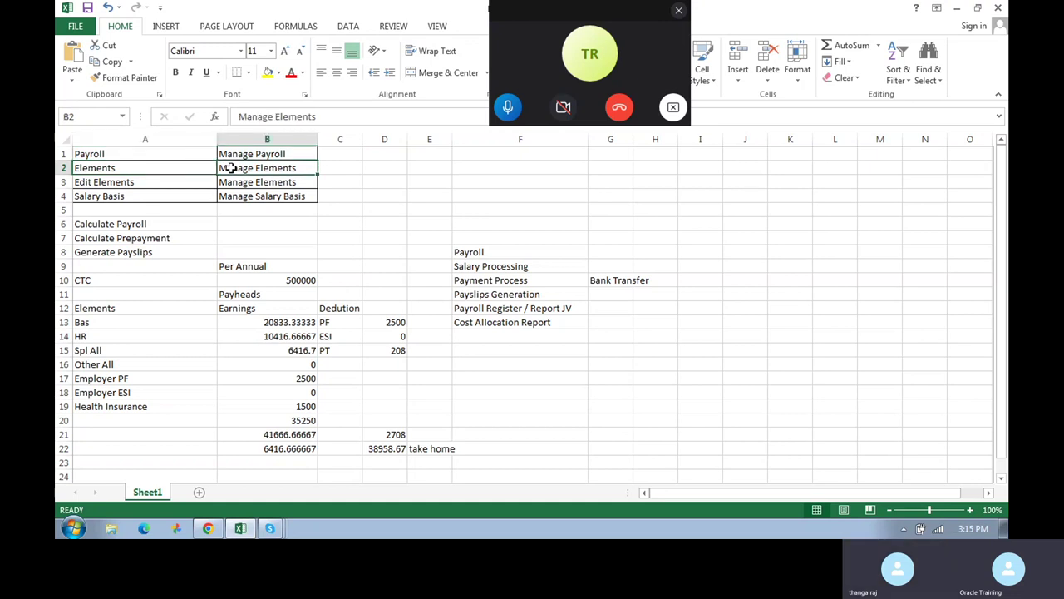
left_click(514, 264)
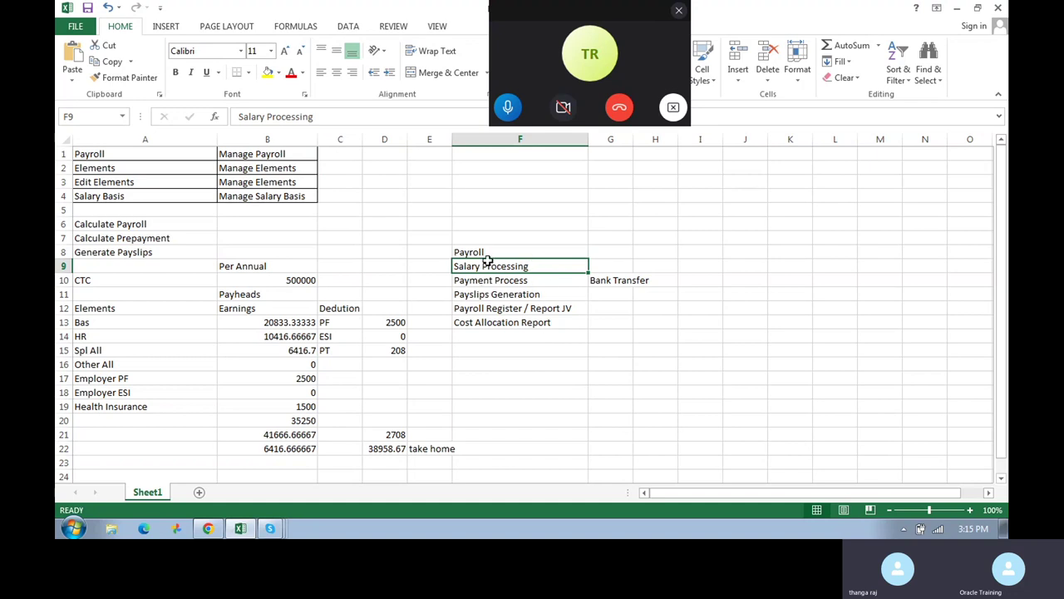
mouse_move(487, 260)
left_mouse_down()
mouse_move(507, 315)
mouse_move(499, 271)
left_mouse_up()
left_click(562, 300)
- Switch to Chrome and, starting from the Oracle home page, open the QuickPay Payments task in the Payroll work area
left_click(208, 528)
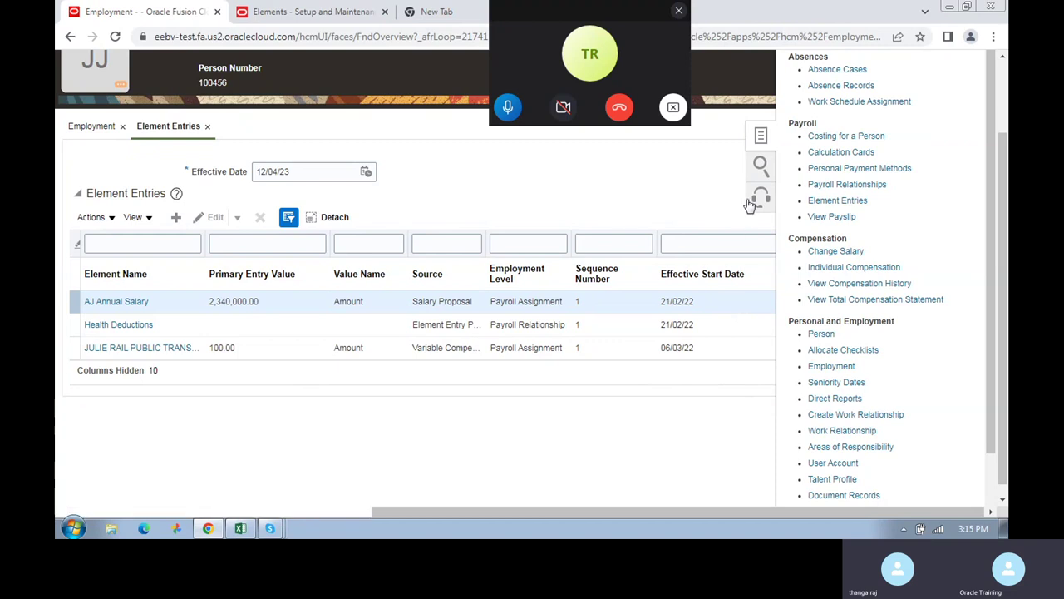
scroll(751, 206, "up", 2)
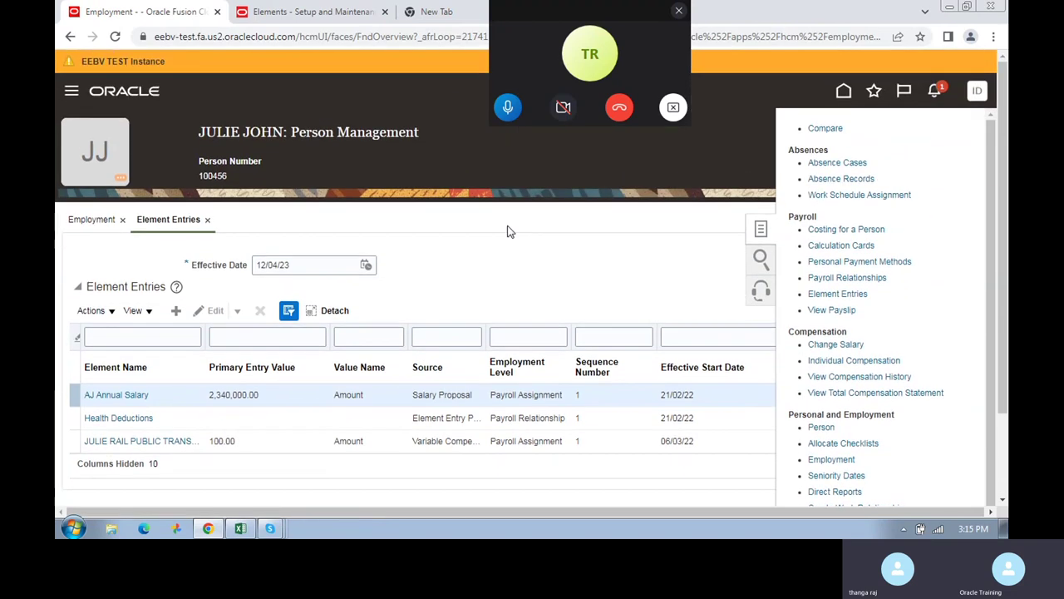
left_click(844, 92)
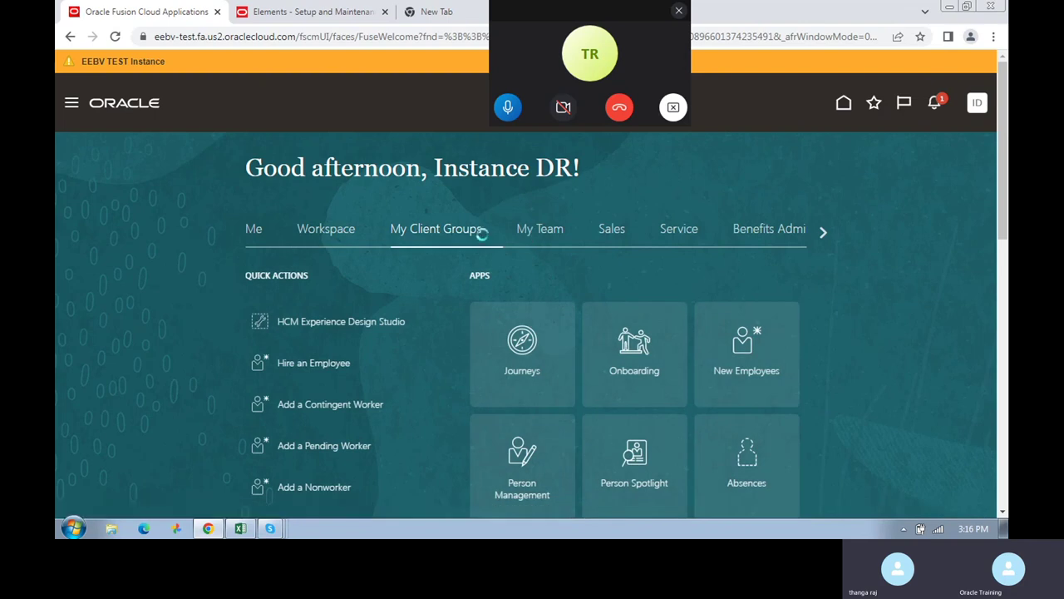
scroll(734, 408, "down", 3)
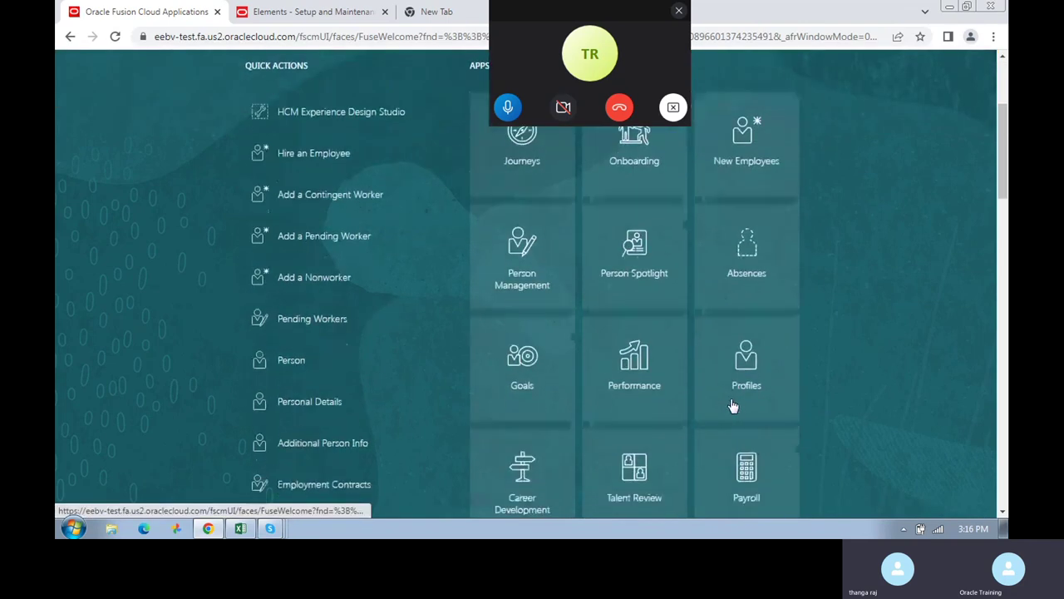
scroll(742, 460, "down", 1)
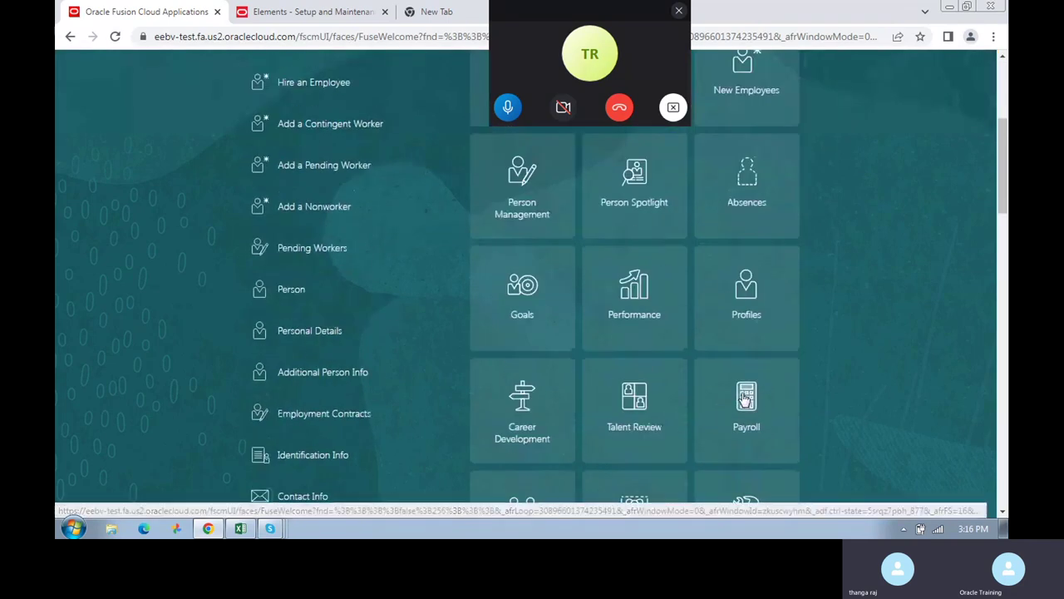
left_click(746, 399)
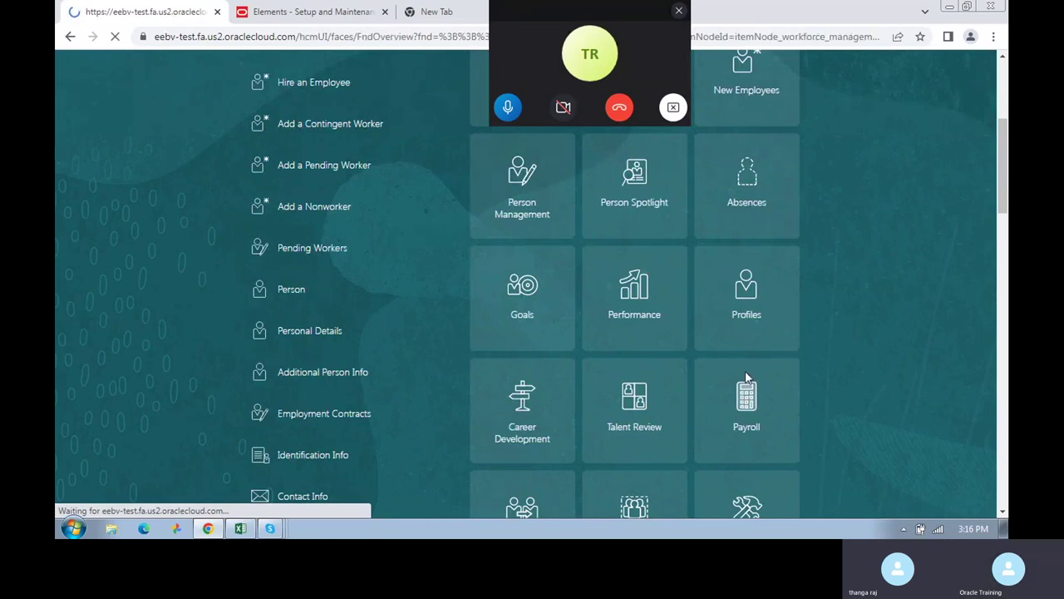
scroll(701, 396, "down", 2)
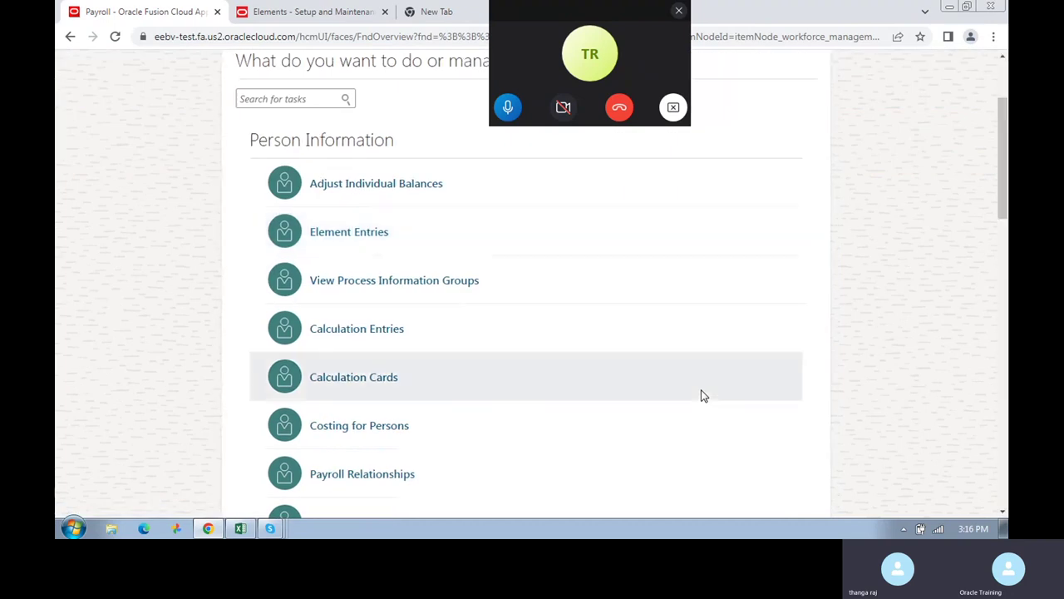
scroll(701, 396, "down", 3)
scroll(701, 396, "down", 3)
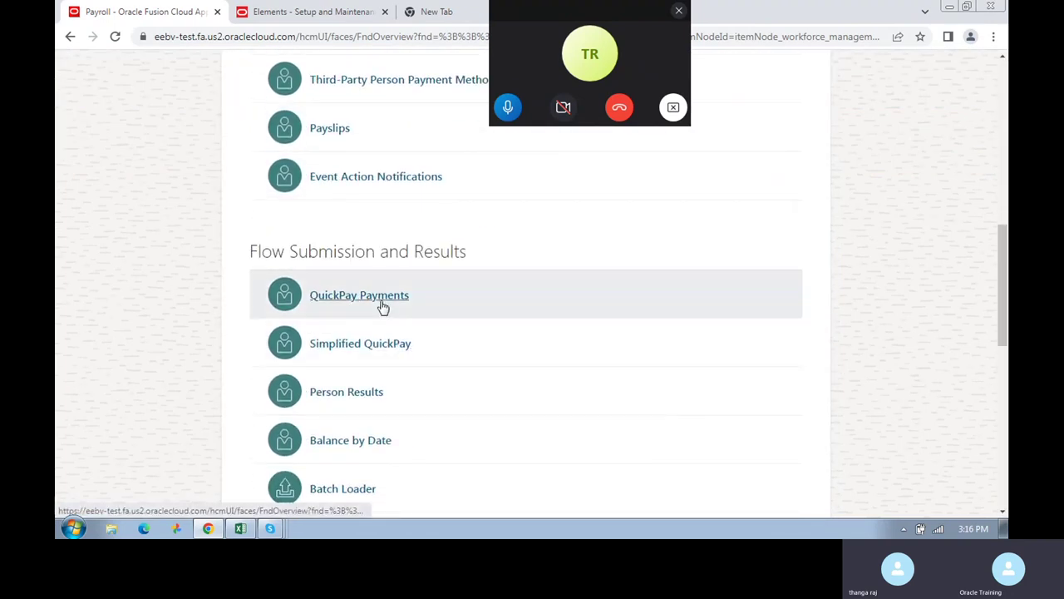
left_click(380, 301)
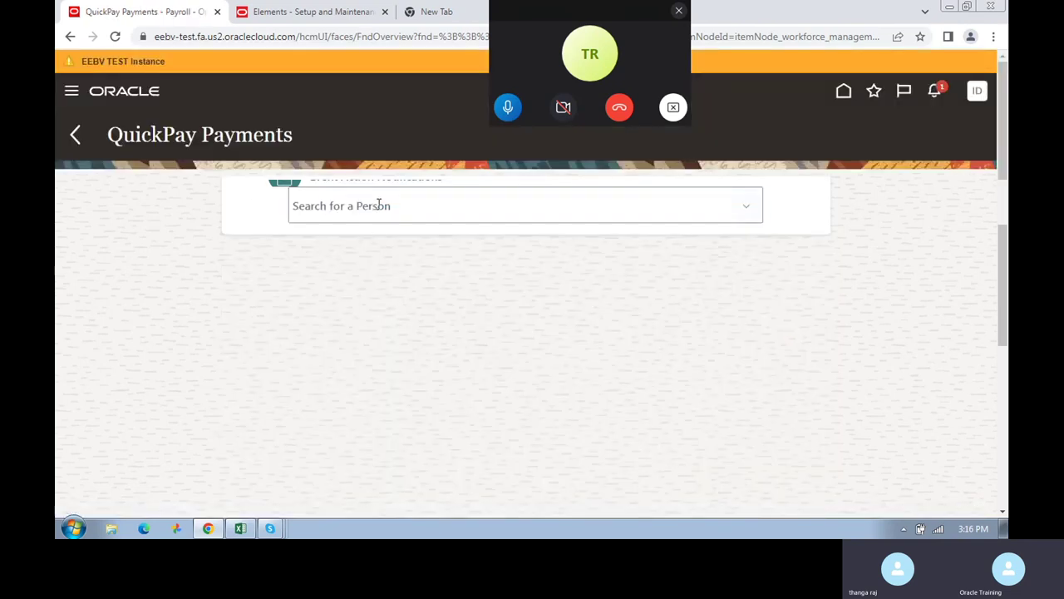
- Search for a person by name, replace the search with "Test", and open the QuickPay calculation for the first employee in the full results
left_click(380, 206)
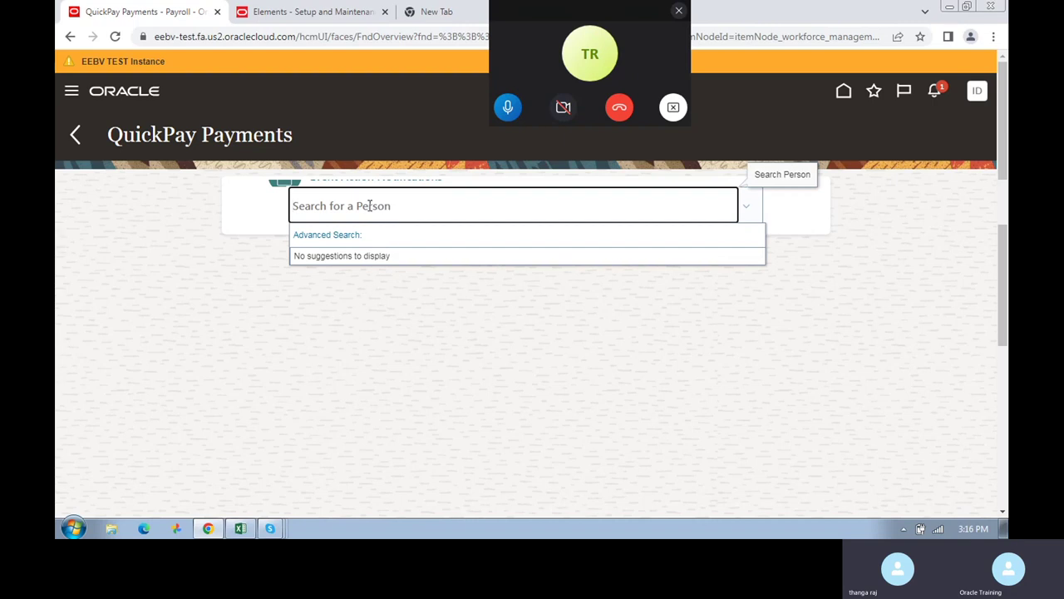
type("Ramraj")
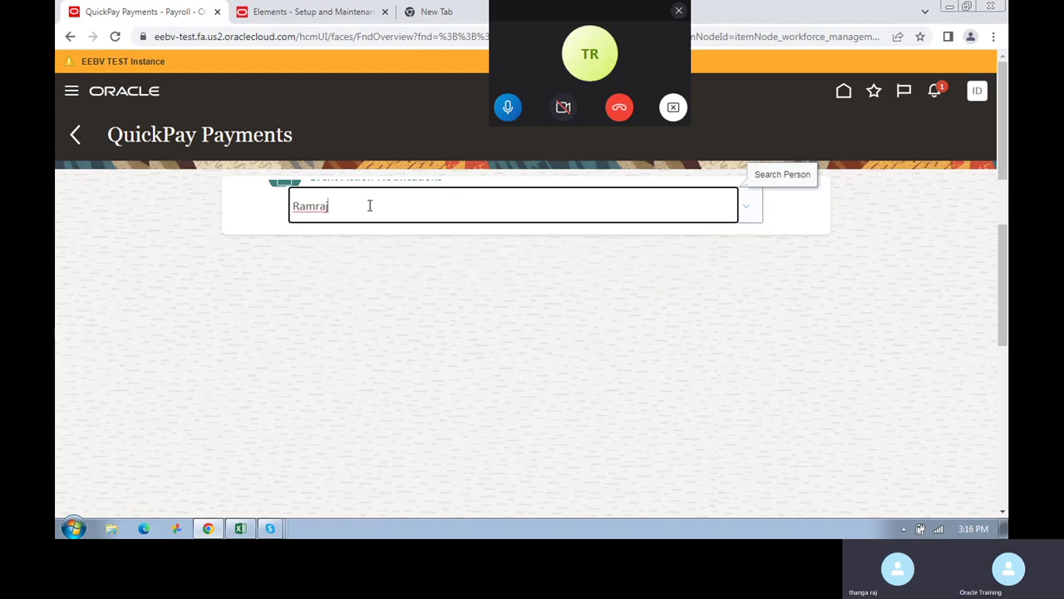
double_click(390, 204)
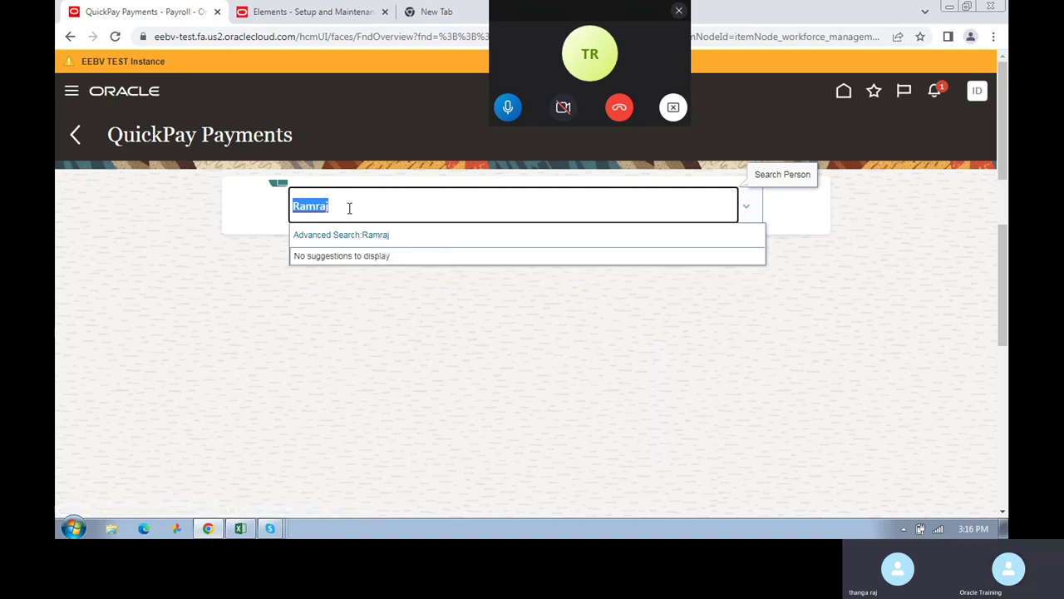
type("Test")
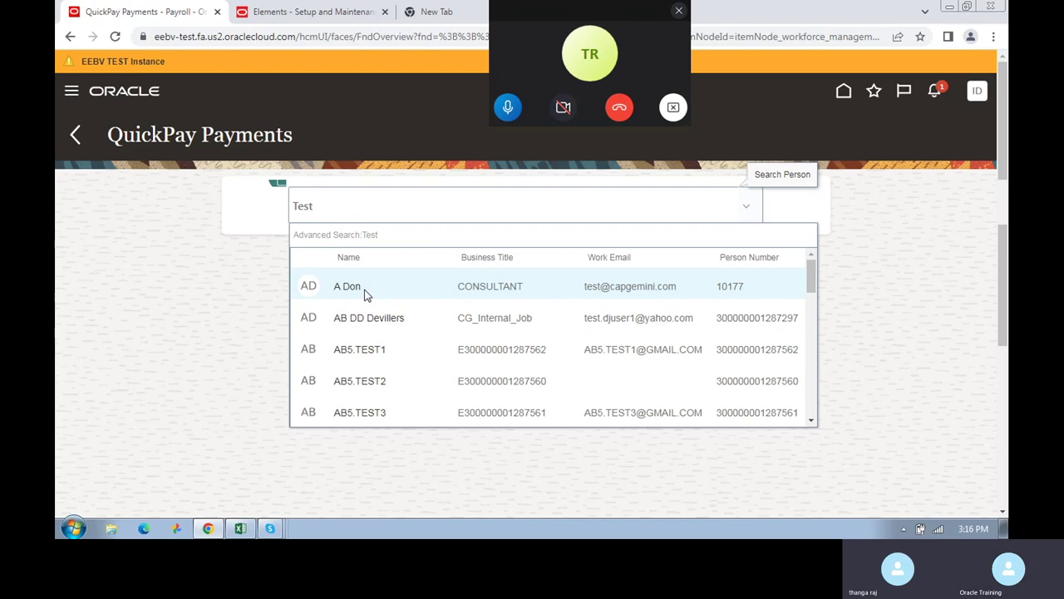
left_click(733, 291)
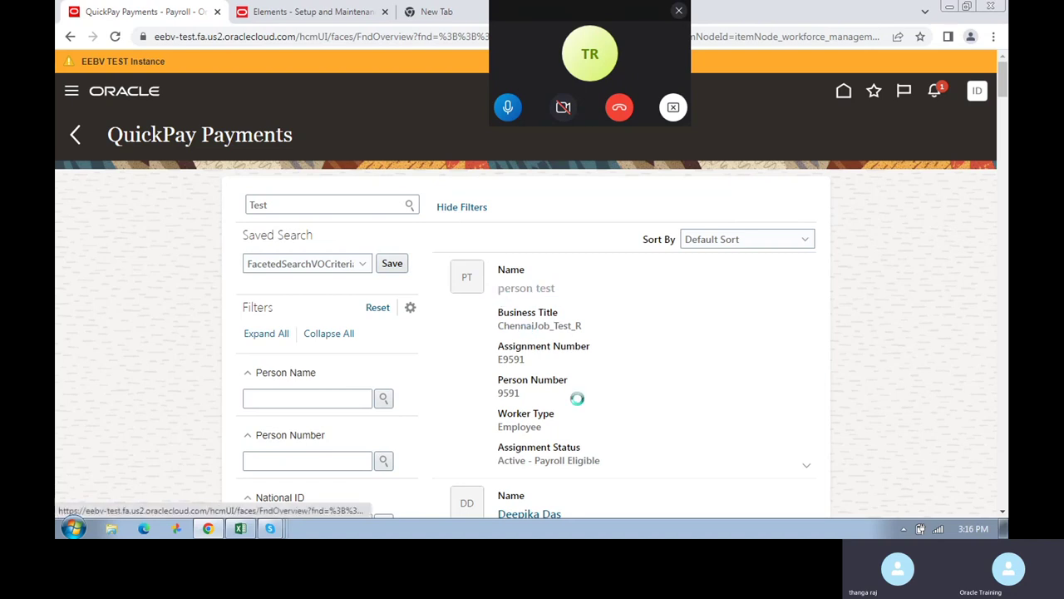
scroll(590, 442, "down", 1)
scroll(590, 442, "down", 4)
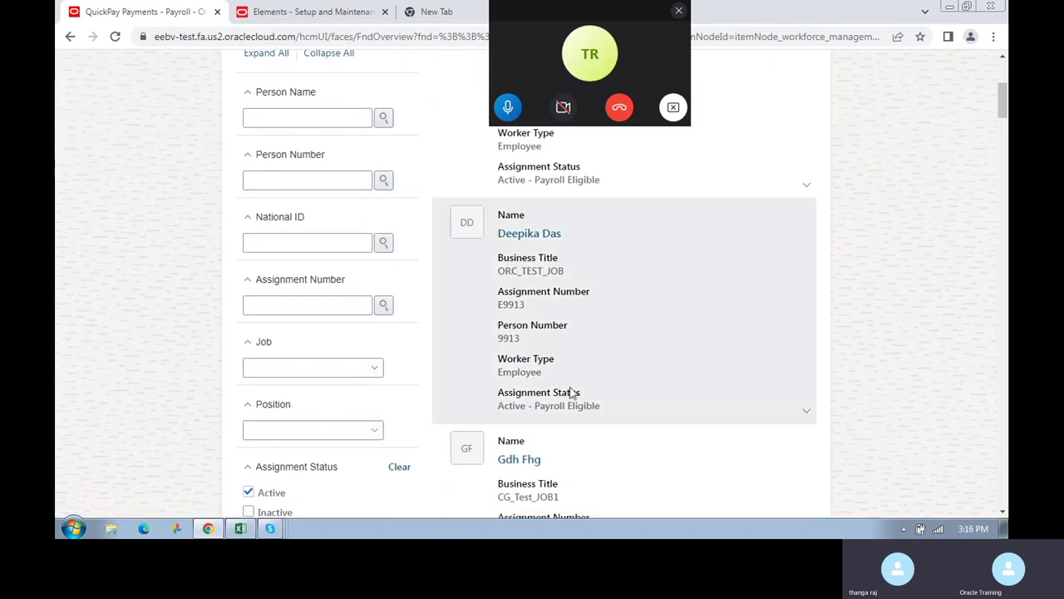
scroll(573, 398, "down", 12)
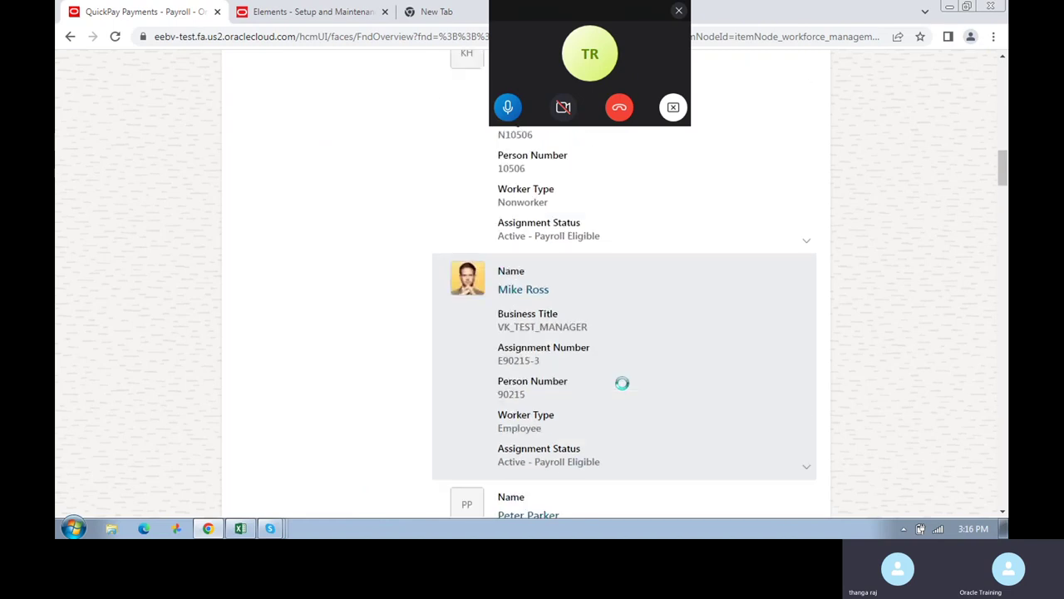
scroll(623, 383, "up", 3)
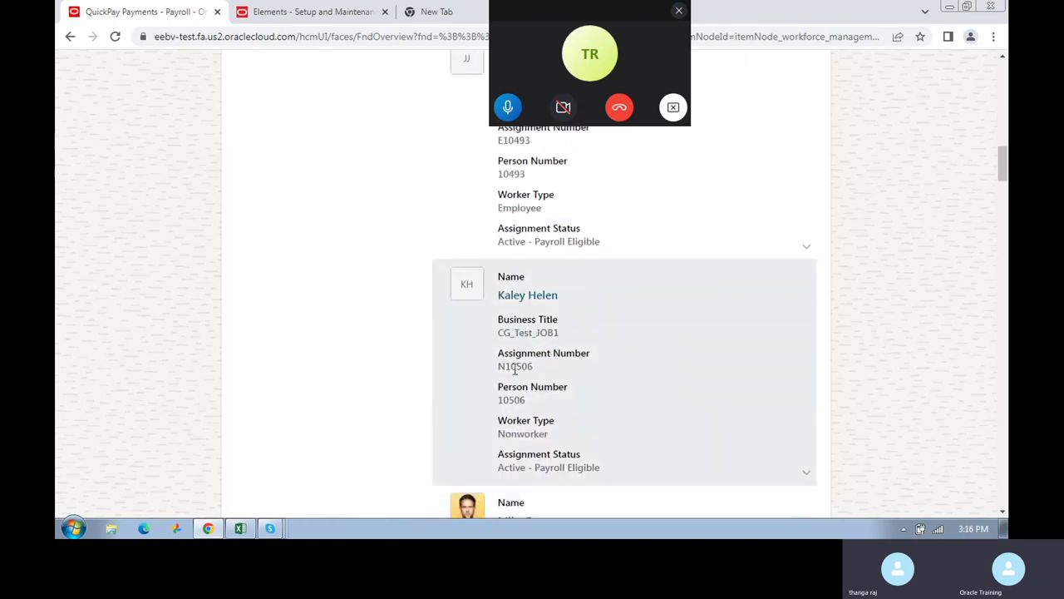
scroll(584, 402, "down", 2)
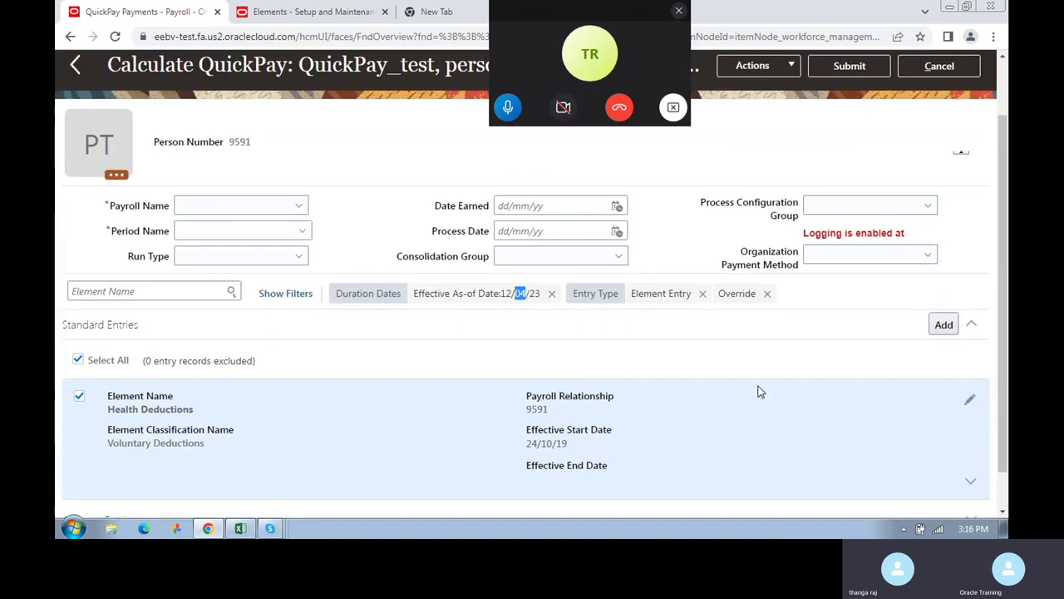
- Examine the standard entries and element classification in this QuickPay calculation, and cancel it
scroll(186, 430, "down", 1)
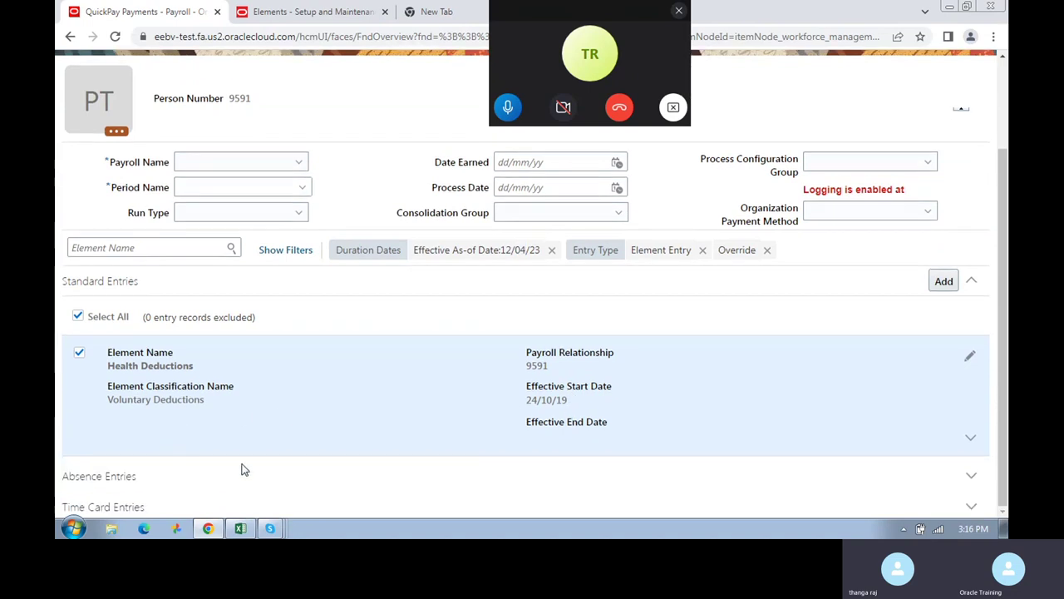
left_click_drag(134, 387, 370, 395)
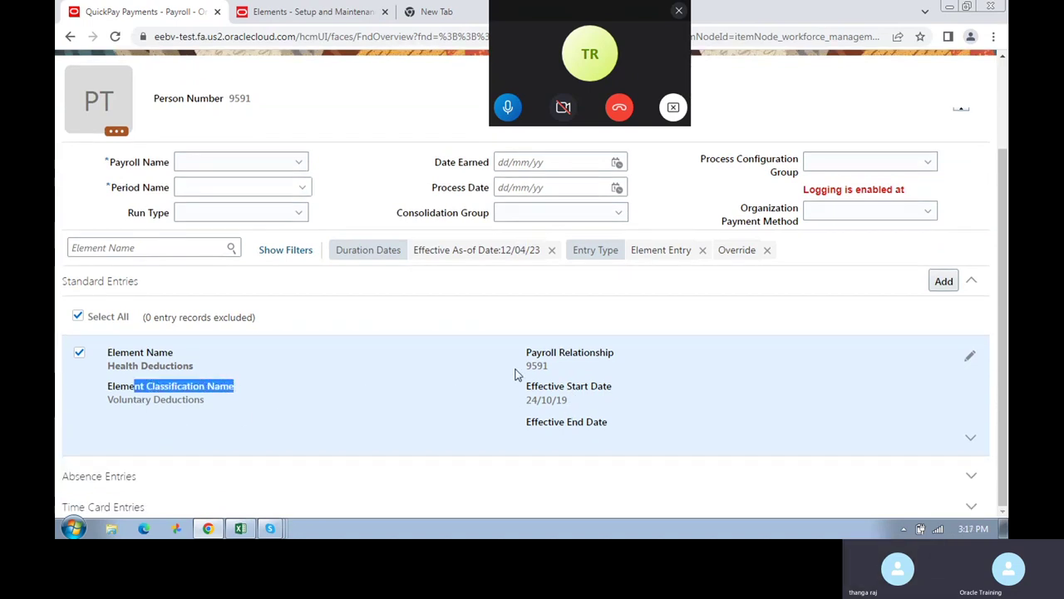
scroll(442, 319, "up", 3)
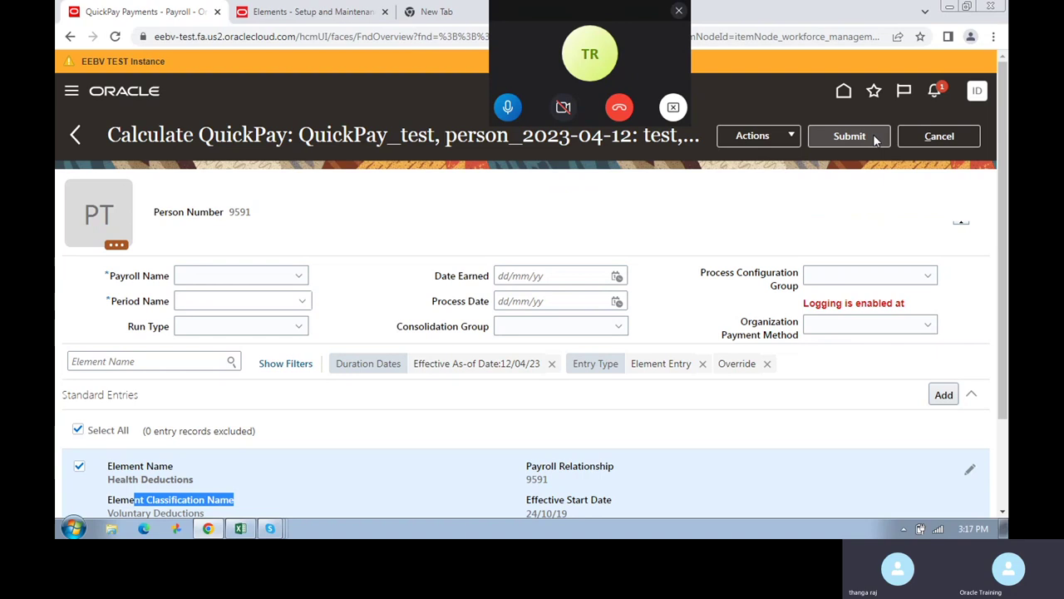
left_click(923, 137)
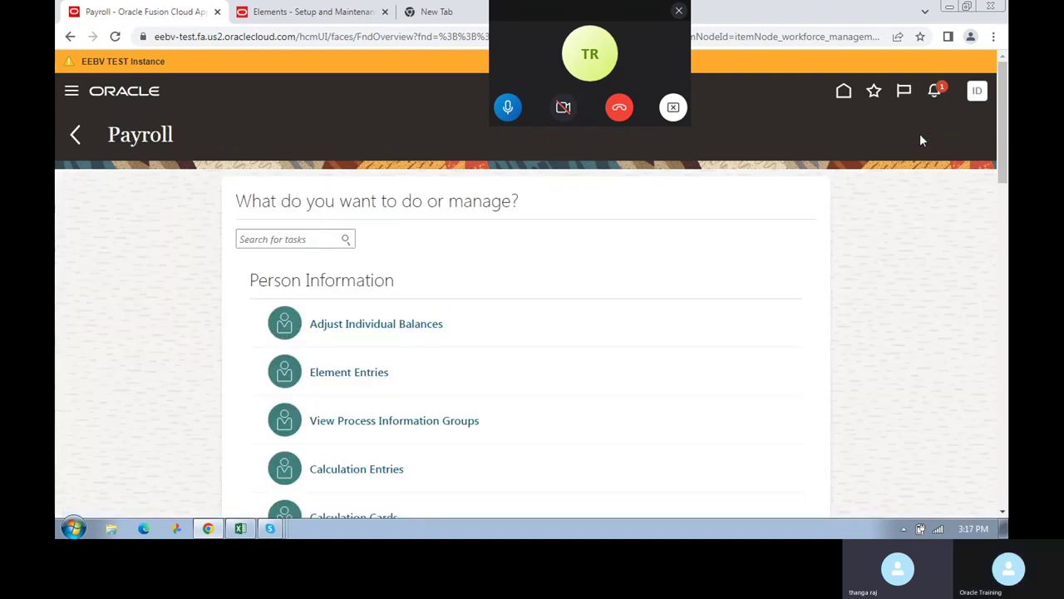
- Reopen QuickPay Payments, search by an employee's first name, and open the calculation for the third person suggested
scroll(458, 472, "down", 5)
scroll(456, 473, "down", 2)
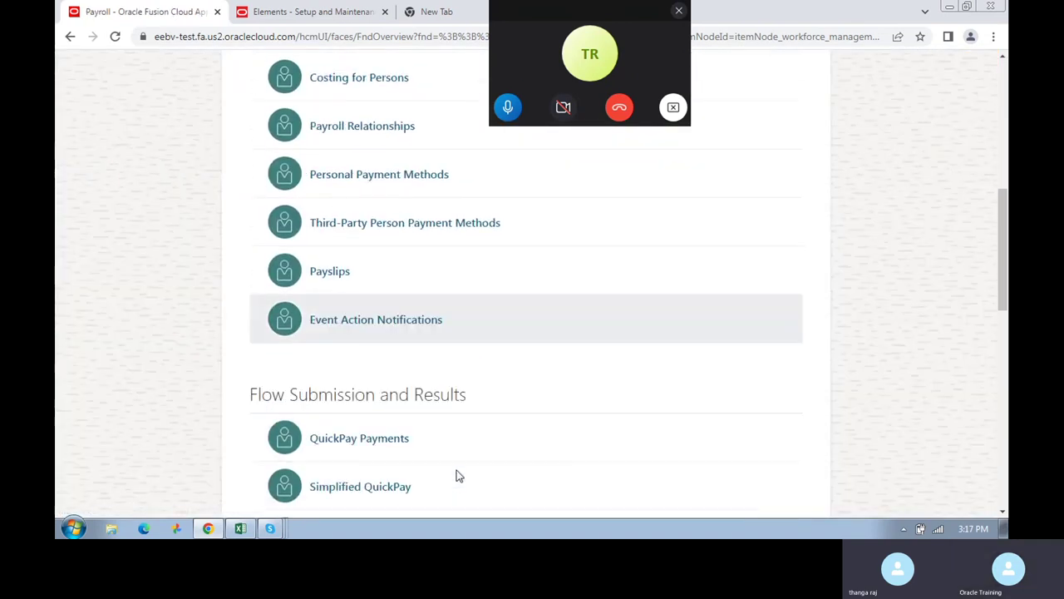
scroll(416, 458, "down", 2)
left_click(366, 298)
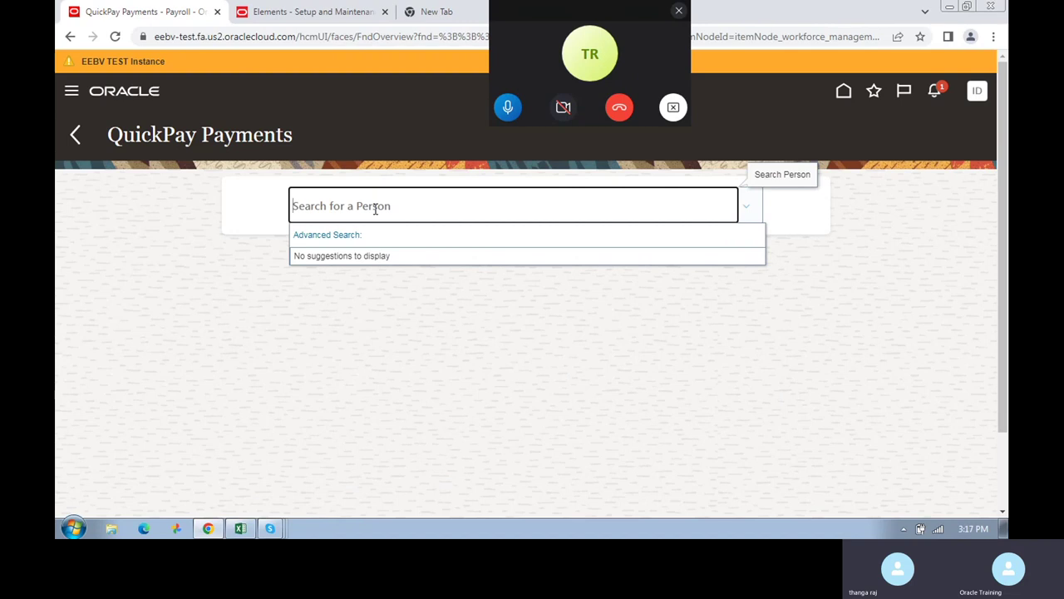
type("John")
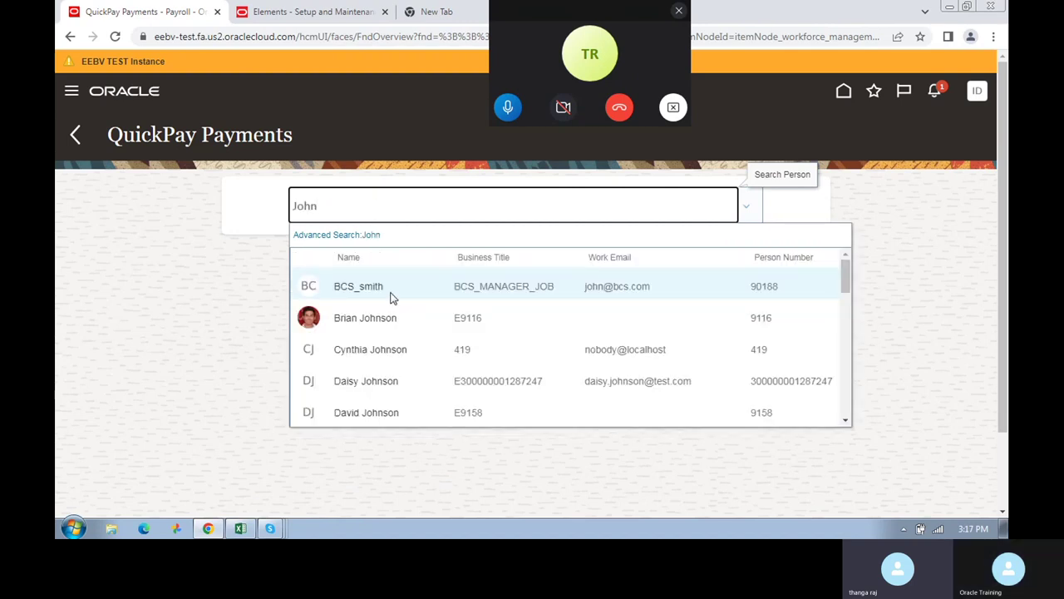
left_click(396, 350)
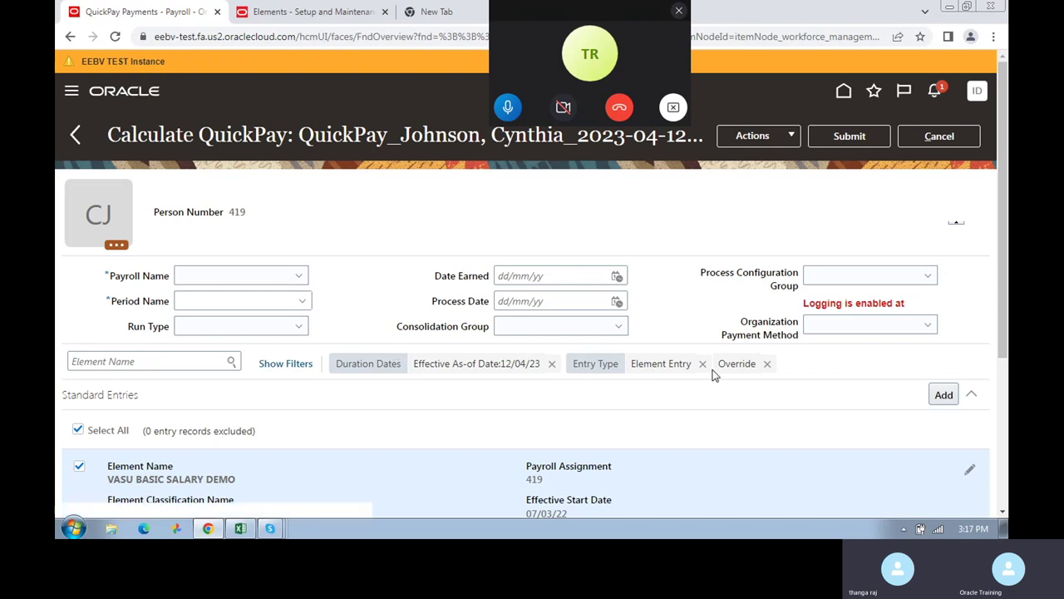
- Examine the VASU BASIC SALARY DEMO and Health Deductions entries, and the choices for Process Configuration Group and Payroll Name
scroll(712, 378, "down", 3)
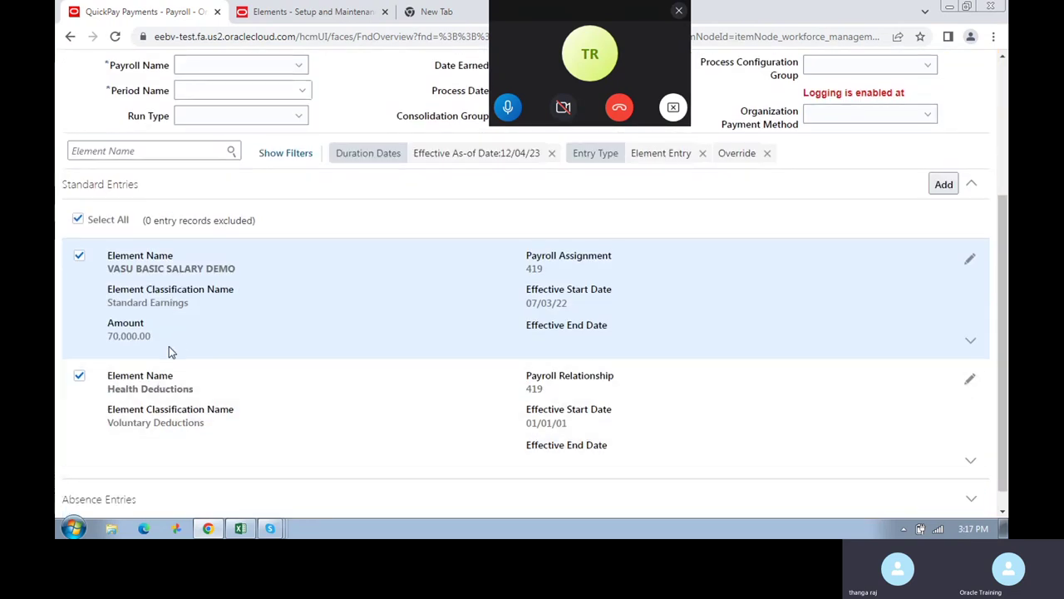
left_click_drag(138, 306, 189, 305)
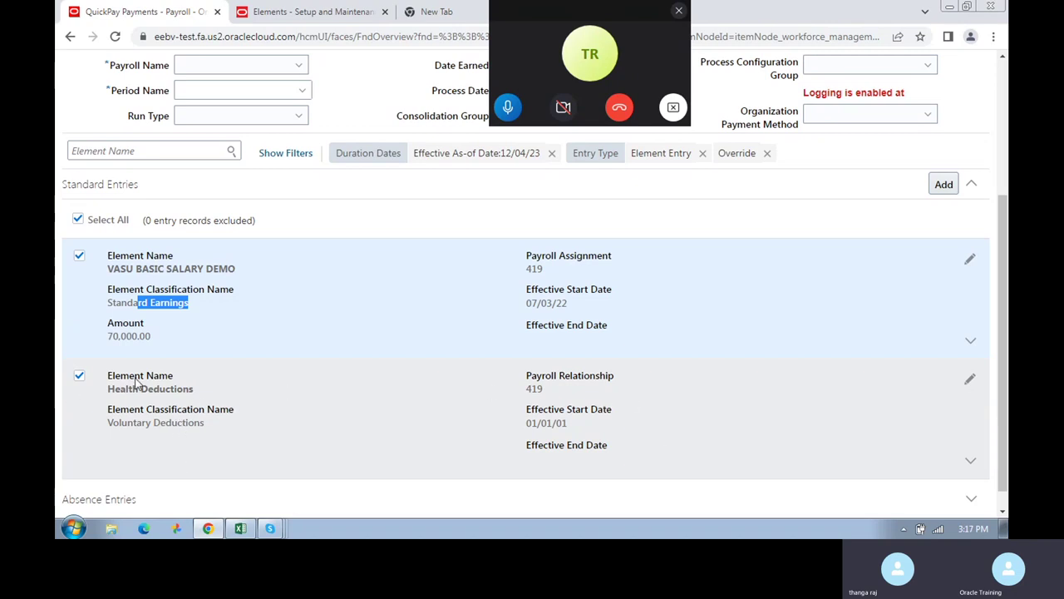
scroll(137, 383, "down", 1)
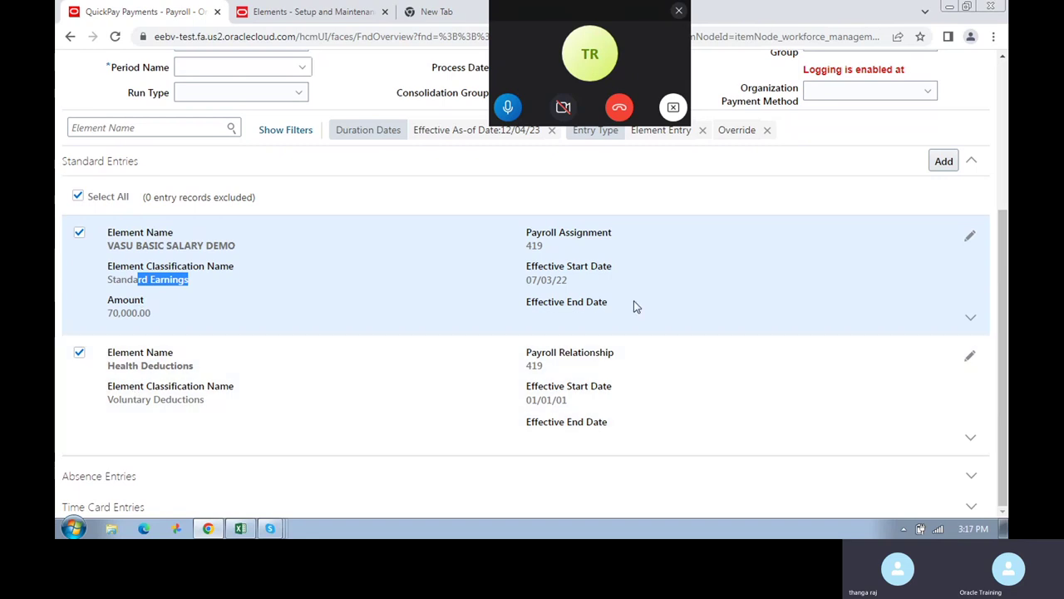
scroll(635, 305, "up", 3)
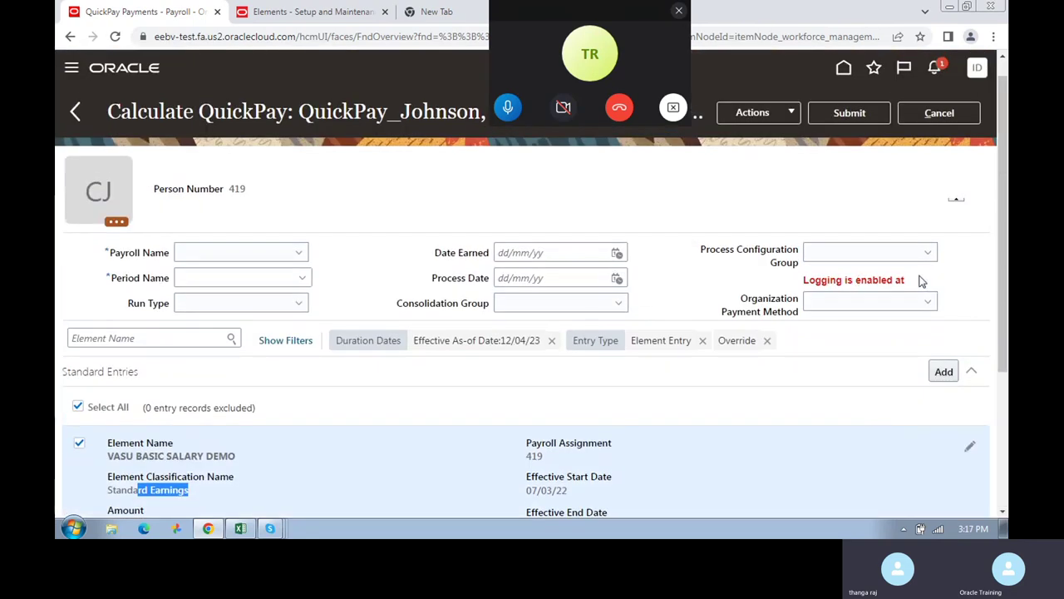
left_click(921, 258)
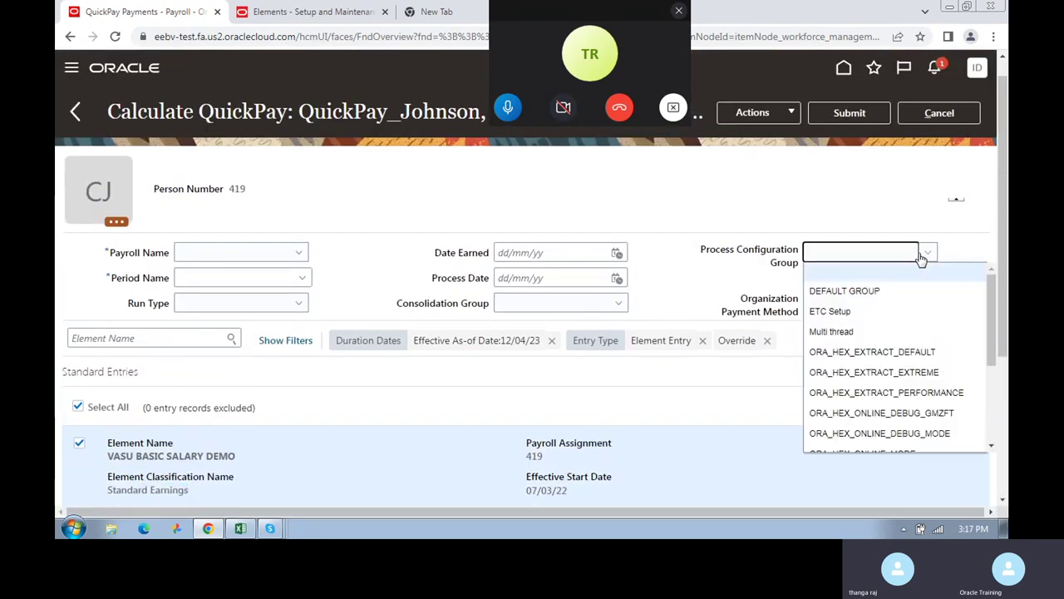
left_click(677, 202)
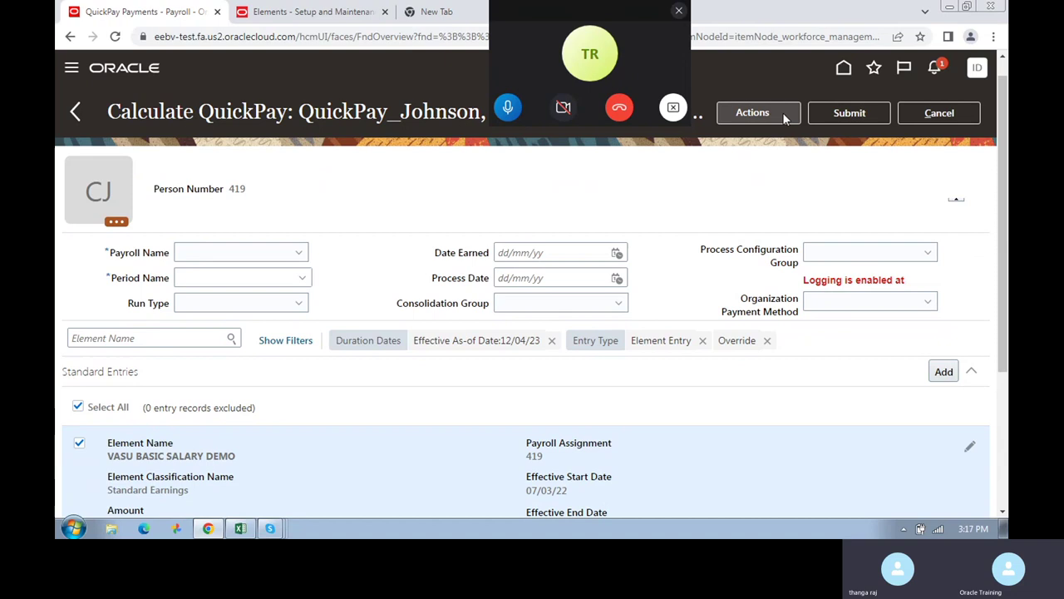
left_click(288, 257)
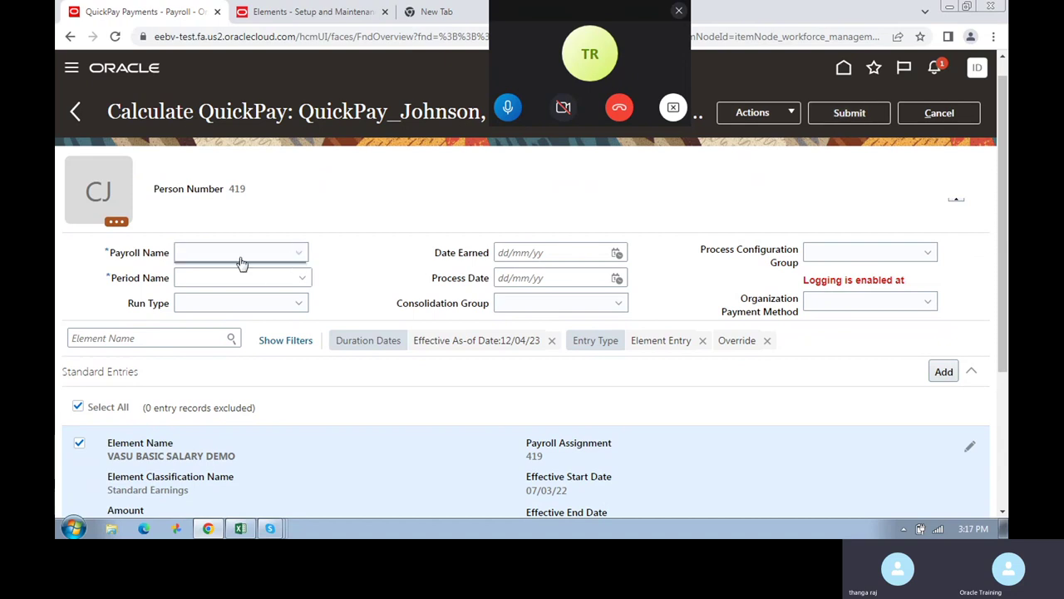
- Set Date Earned to 01/04/23, look through the Process Configuration Group and Payroll Name choices, and reload the page
left_click(614, 254)
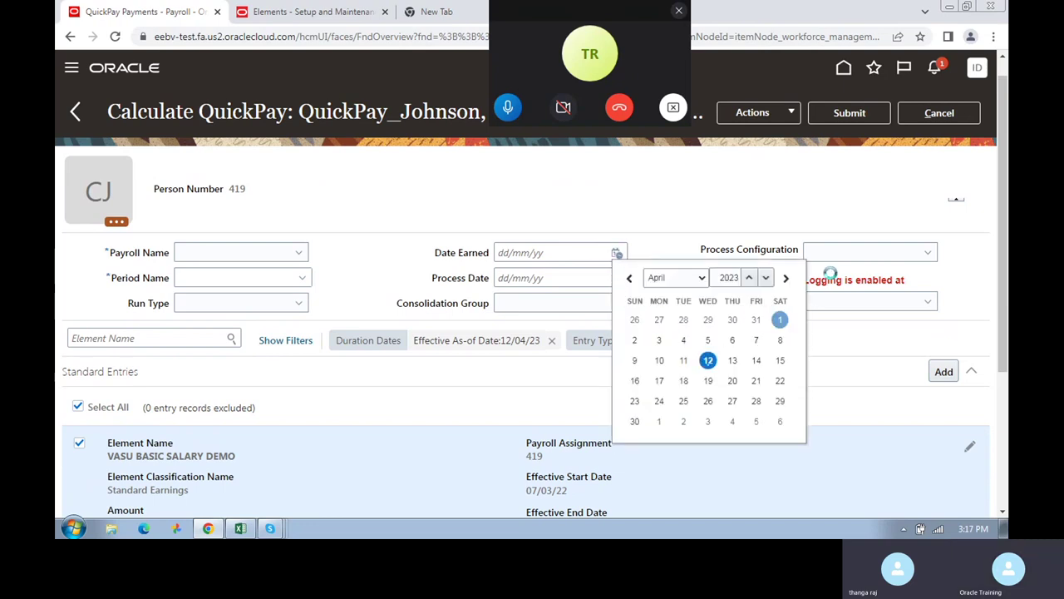
left_click(925, 260)
scroll(898, 357, "down", 3)
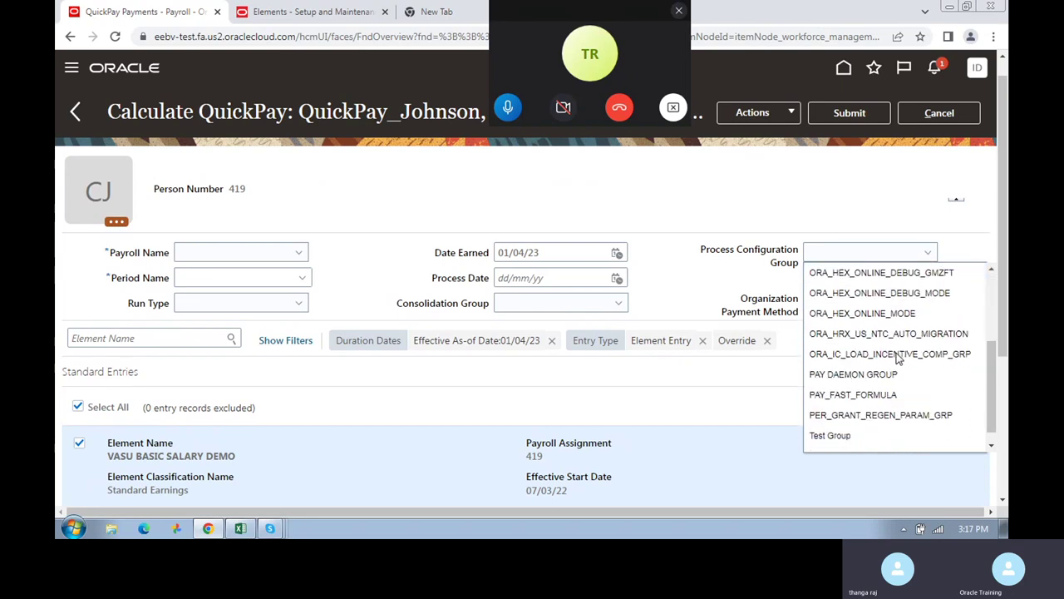
left_click(437, 178)
left_click(290, 253)
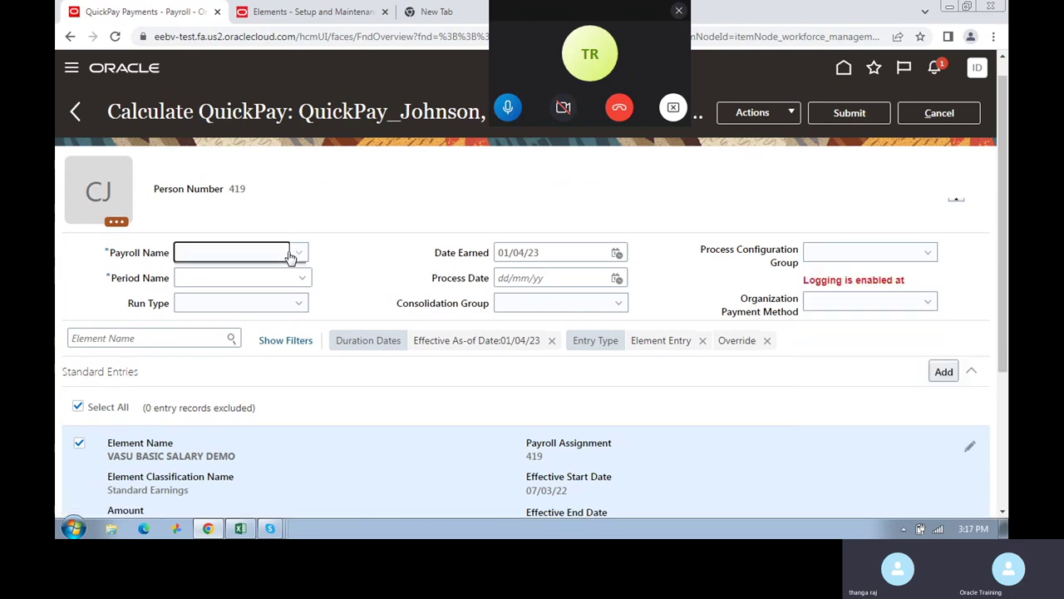
left_click(287, 38)
key("Return")
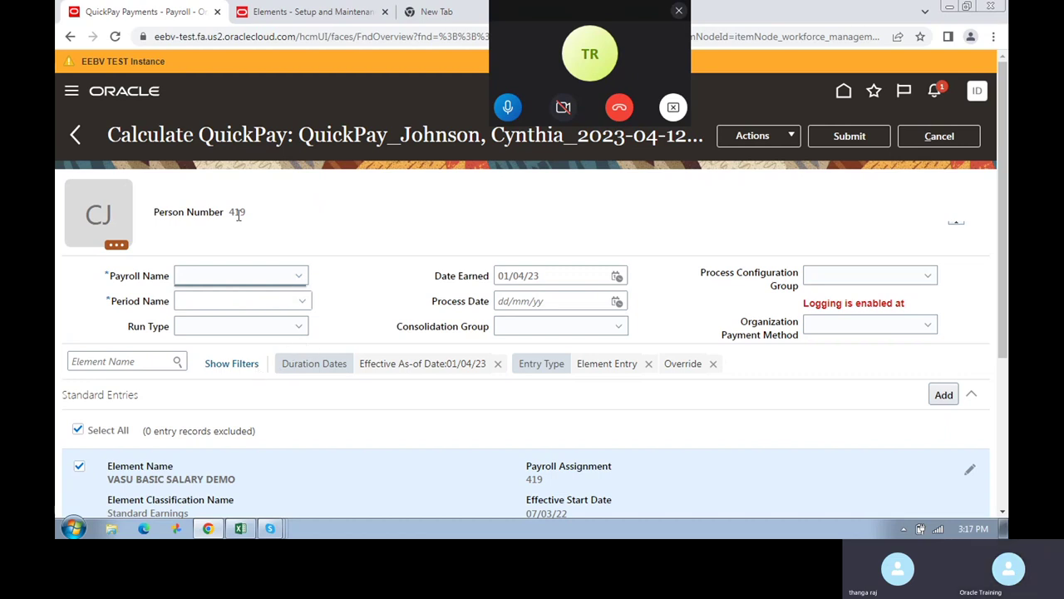
- Set Process Date to 12/04/23 and try to submit the QuickPay calculation with the payroll and period names blank
left_click_drag(247, 213, 221, 212)
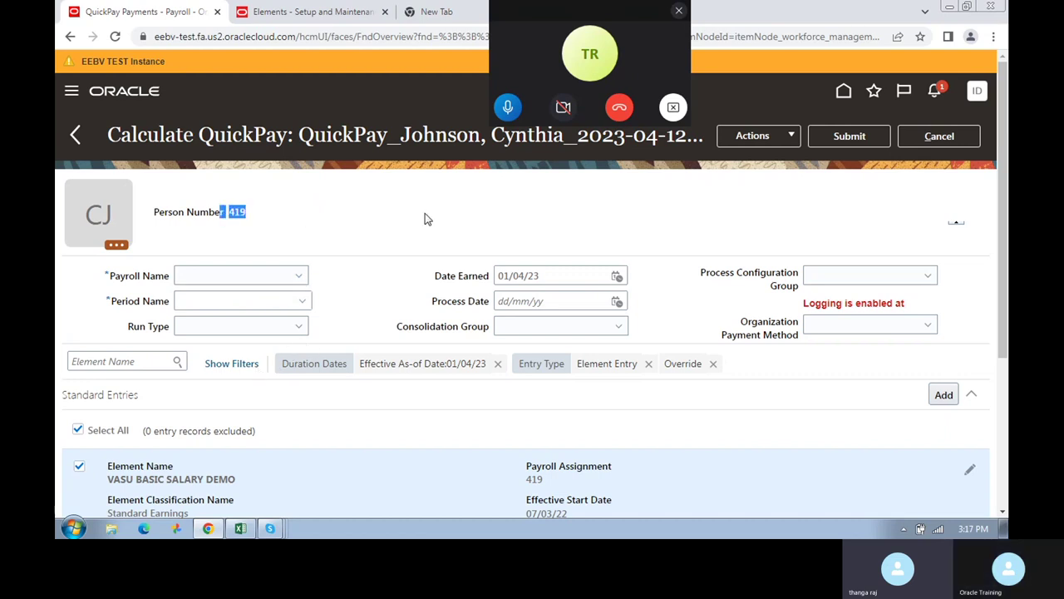
left_click(214, 303)
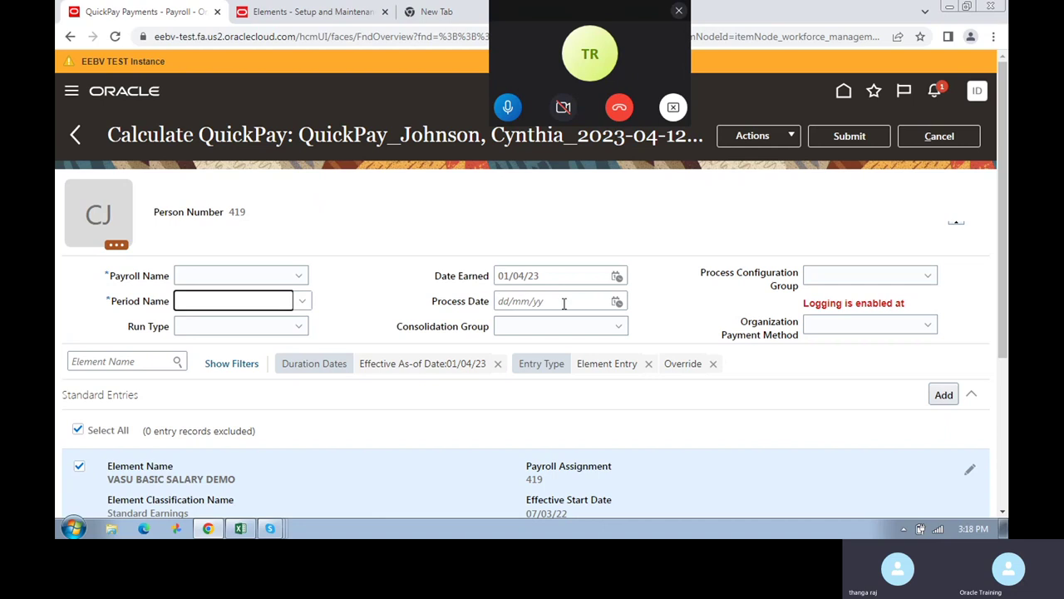
left_click(616, 302)
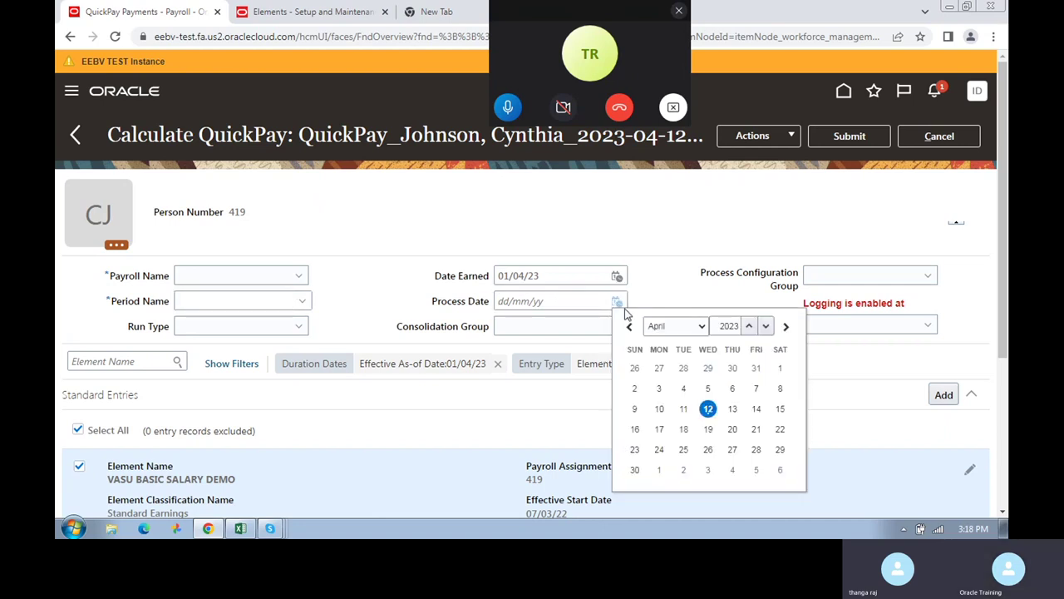
left_click(707, 408)
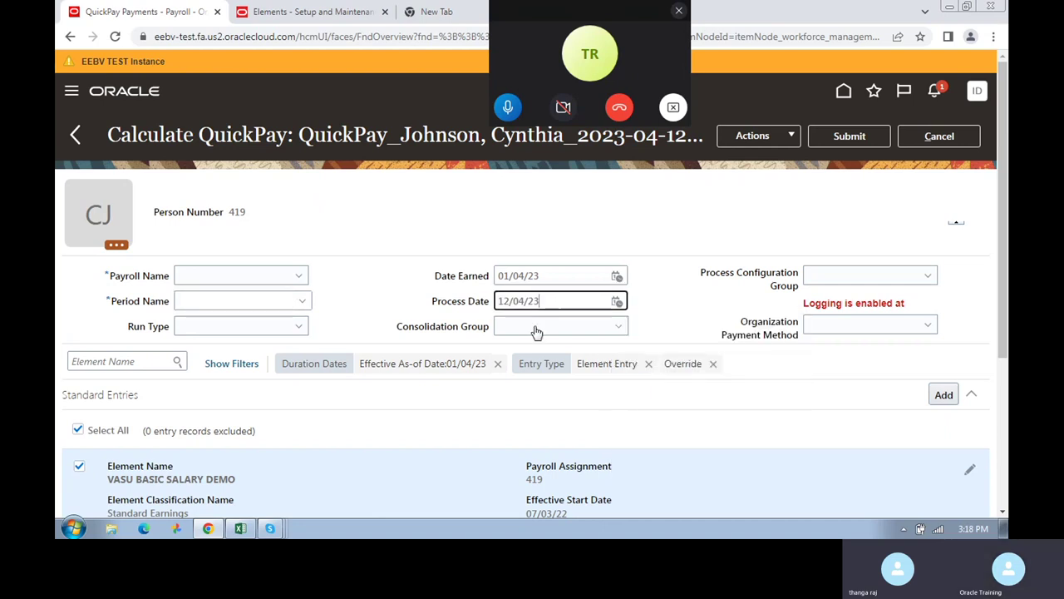
left_click(847, 139)
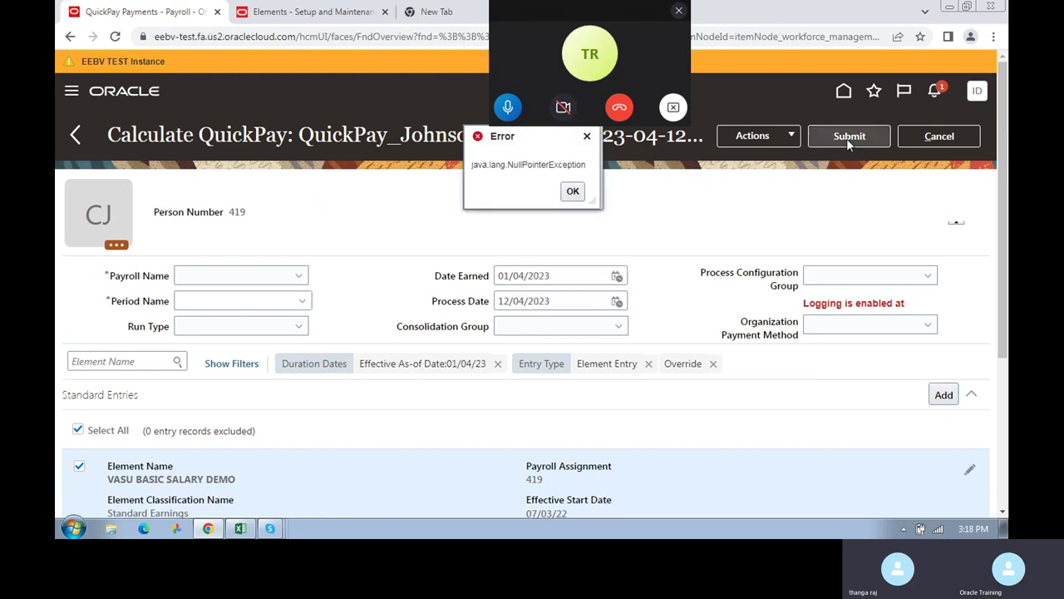
left_click(576, 192)
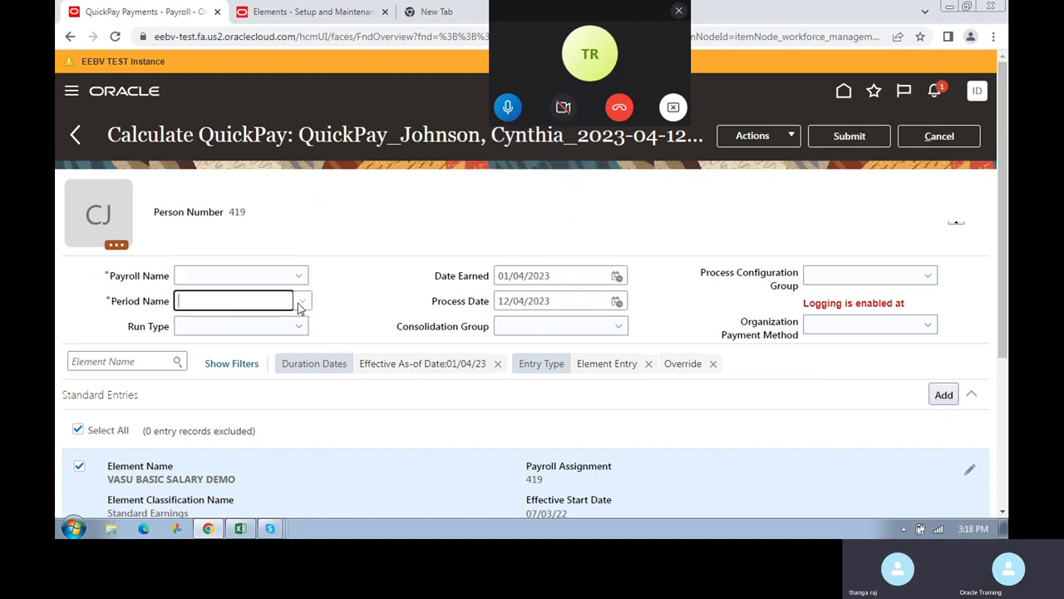
- Look up the available values for Period Name using an unfiltered search, and close the search dialog without a selection
left_click(301, 333)
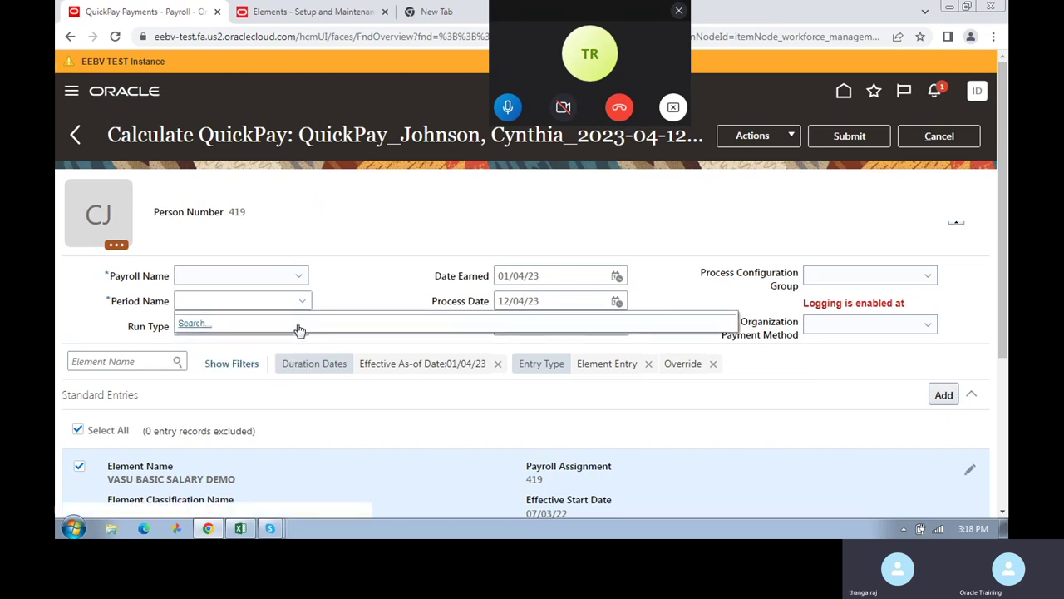
left_click(327, 278)
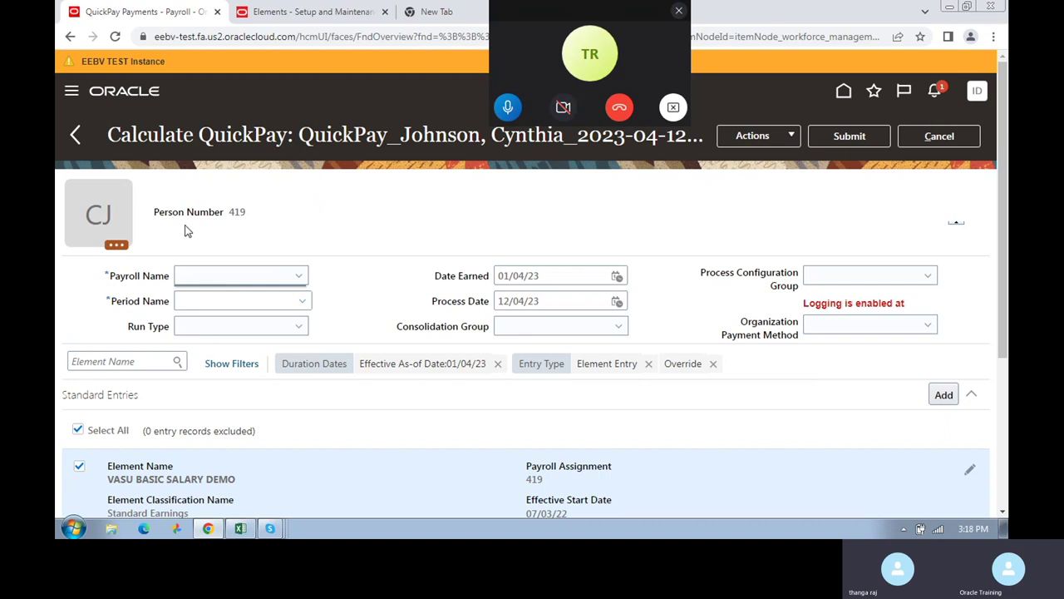
left_click(258, 306)
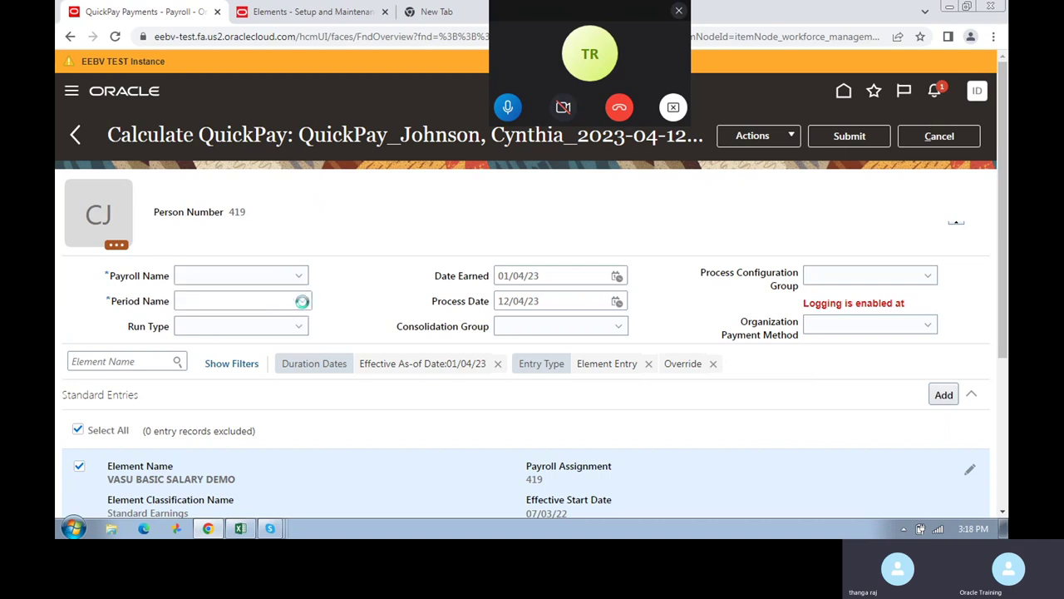
left_click(199, 325)
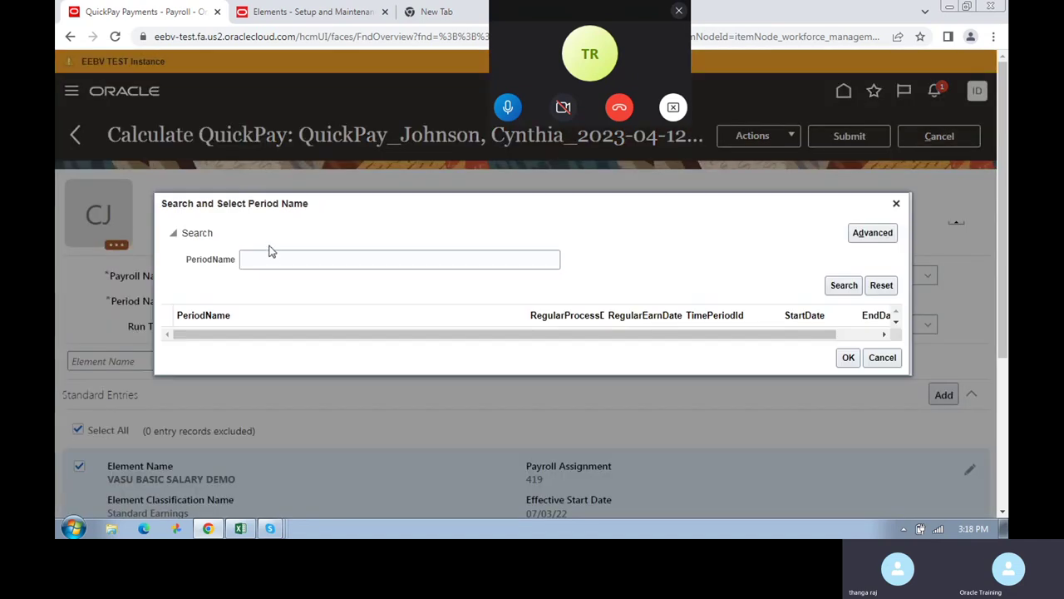
left_click(356, 258)
left_click(848, 287)
left_click(896, 203)
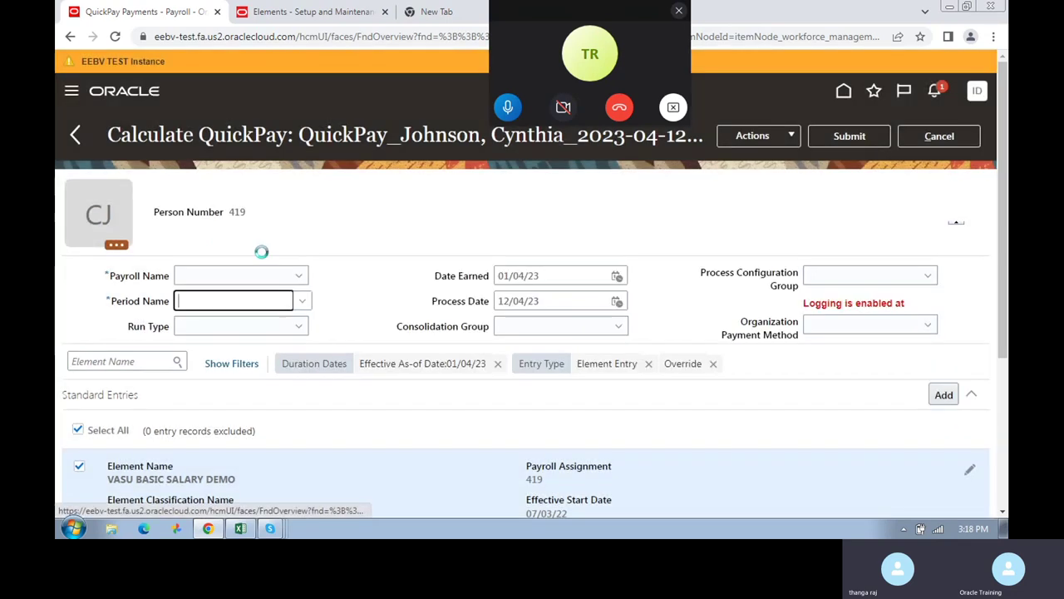
- Check the Payroll Name choices again and cancel this employee's QuickPay calculation
left_click(304, 278)
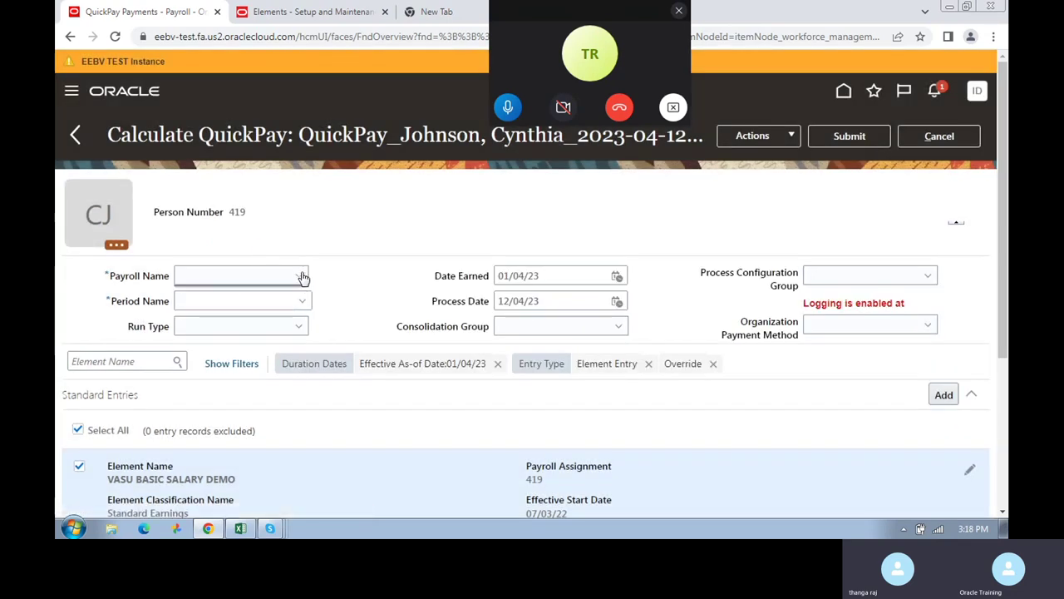
left_click(269, 285)
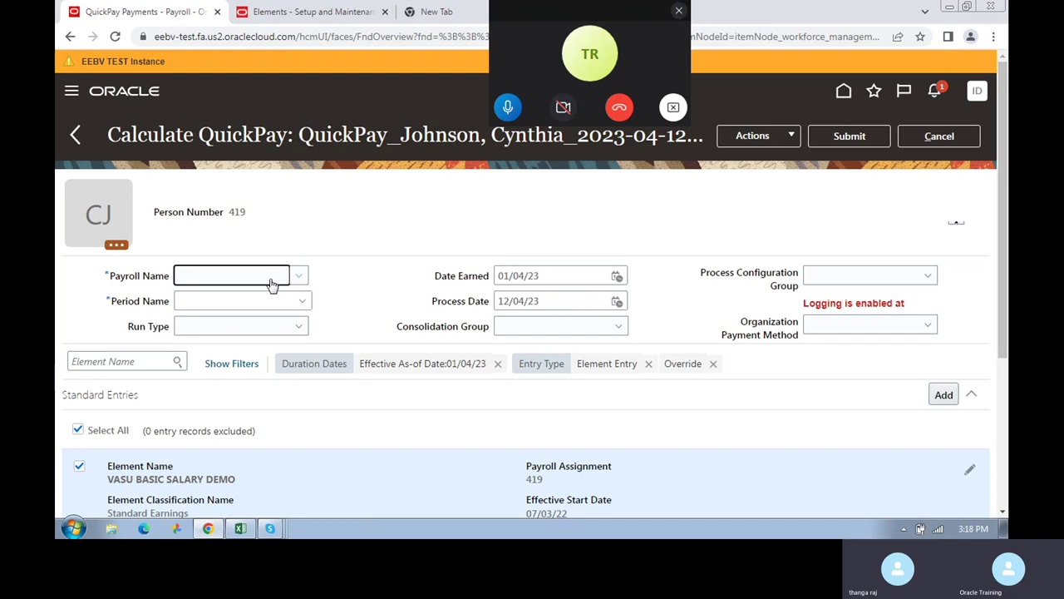
left_click(957, 142)
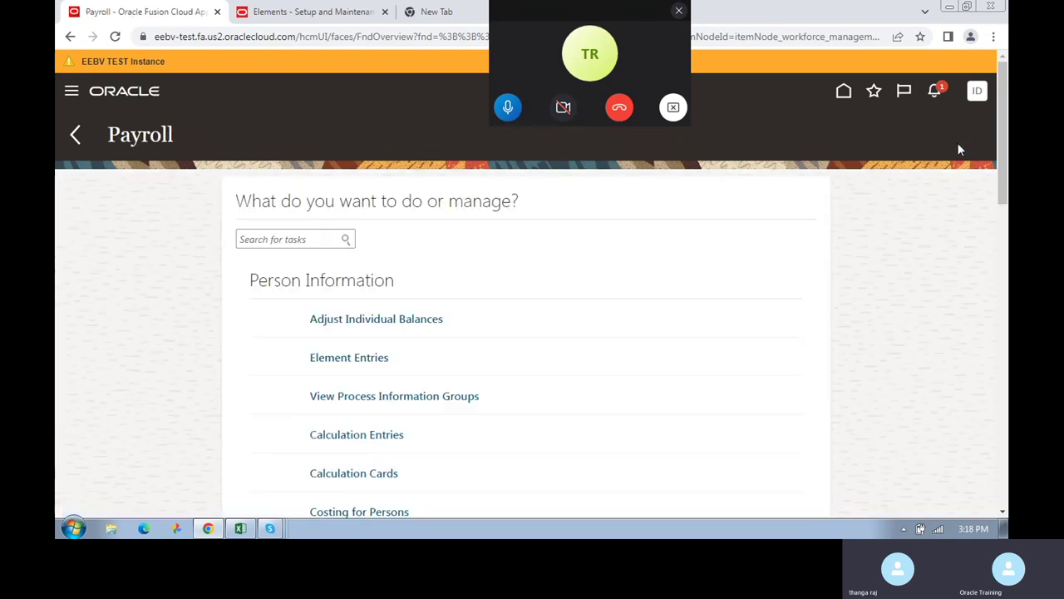
- Reopen QuickPay Payments, search by a first name, and open the calculation for the first suggestion whose name begins with the search term
scroll(461, 435, "down", 5)
scroll(462, 437, "down", 3)
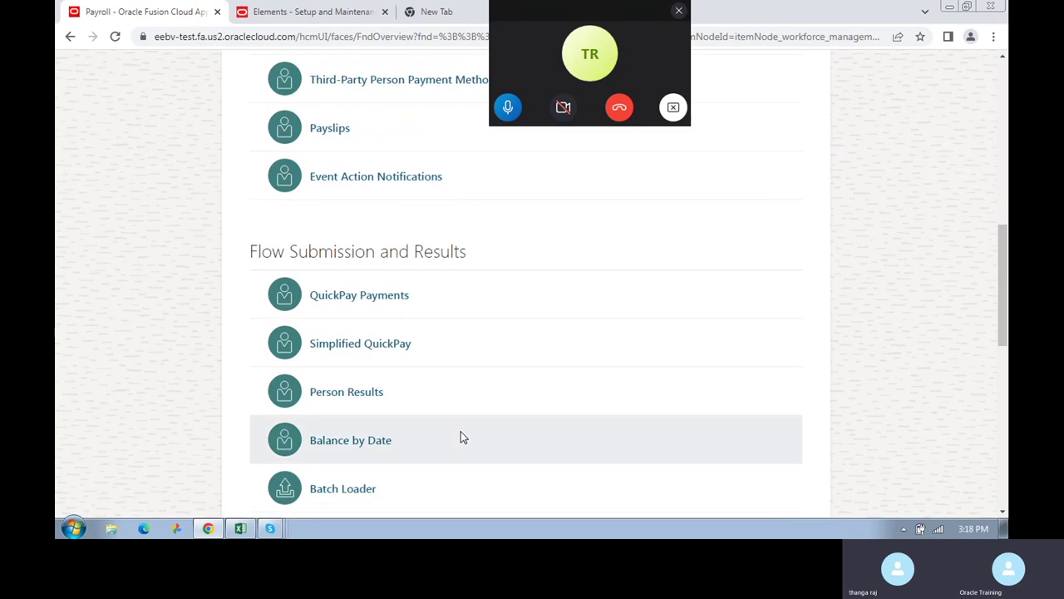
left_click(331, 226)
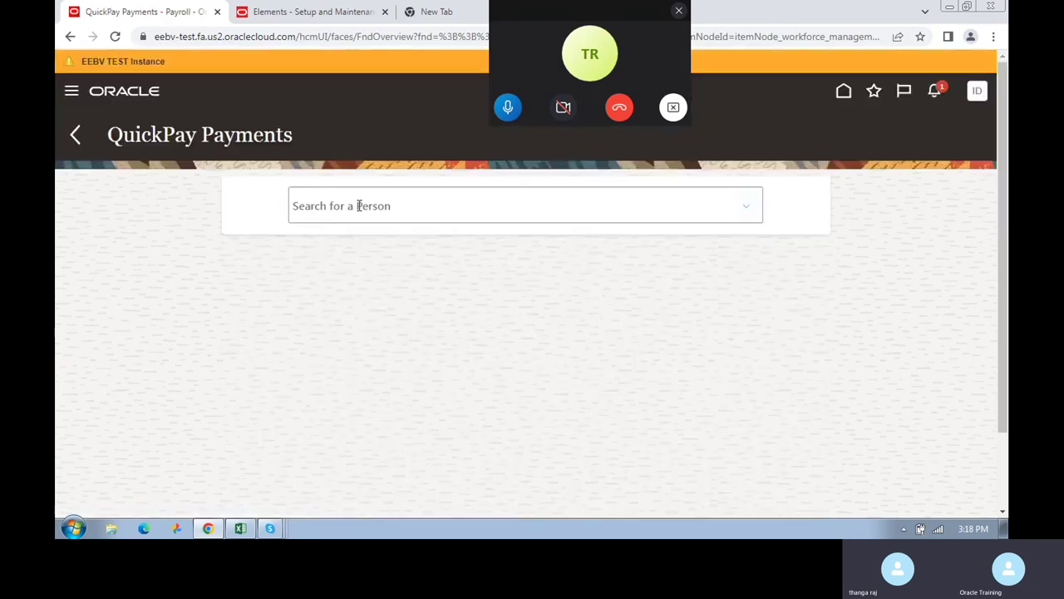
left_click(357, 207)
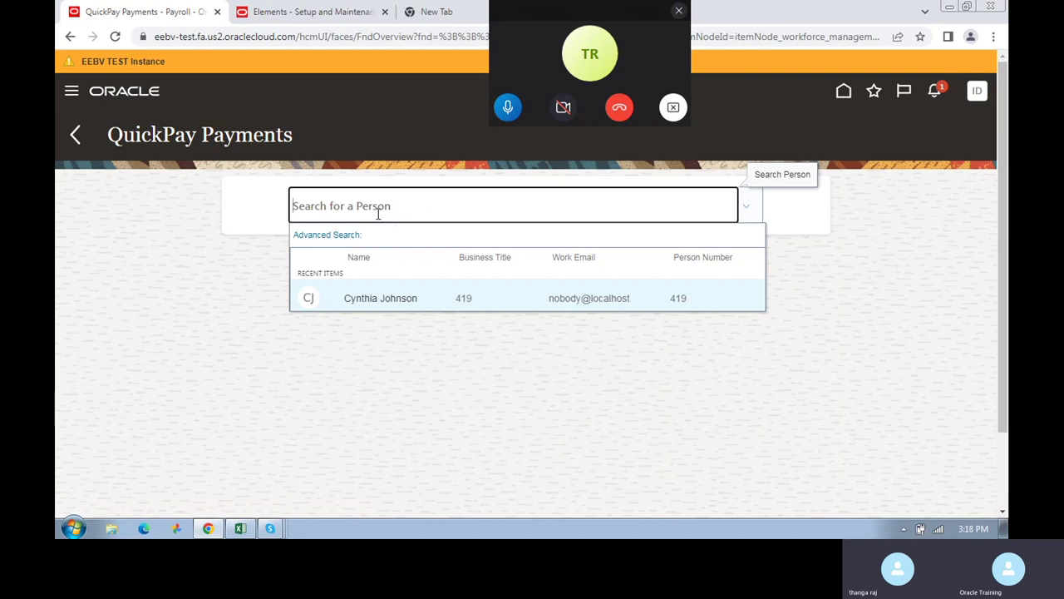
type("john")
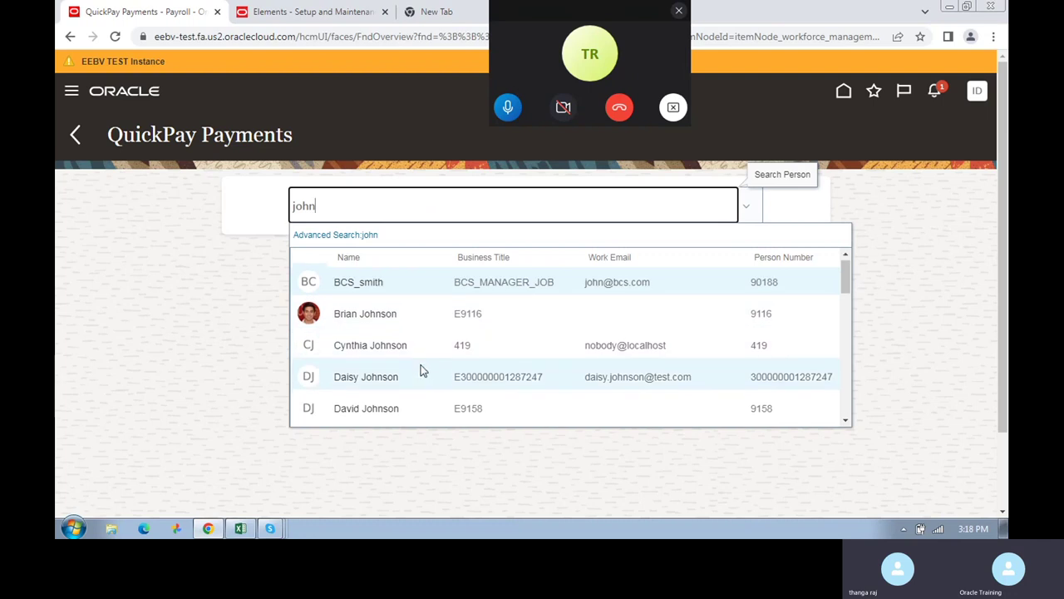
scroll(428, 378, "down", 5)
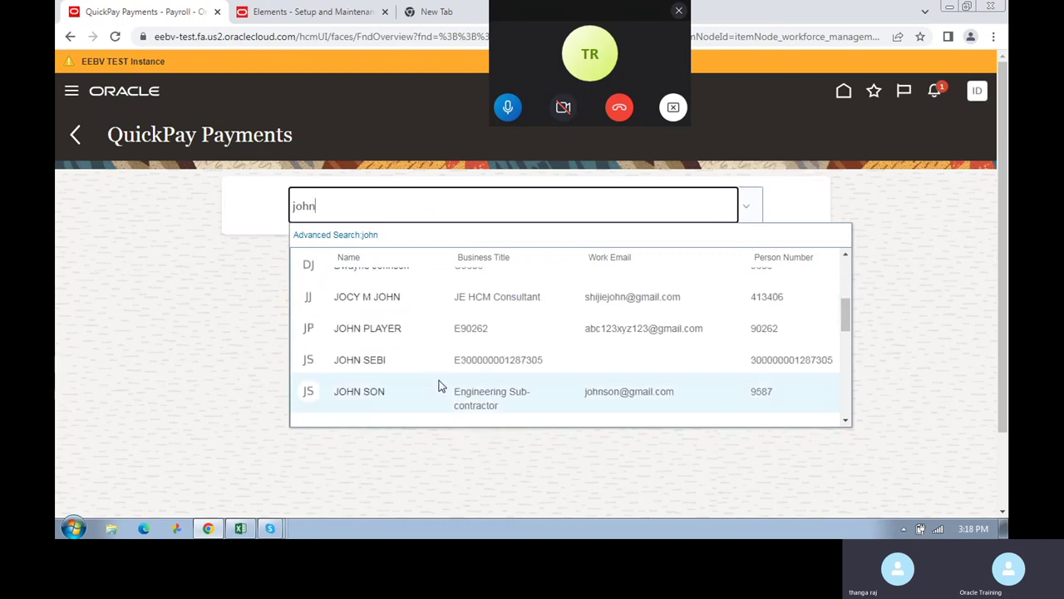
left_click(442, 333)
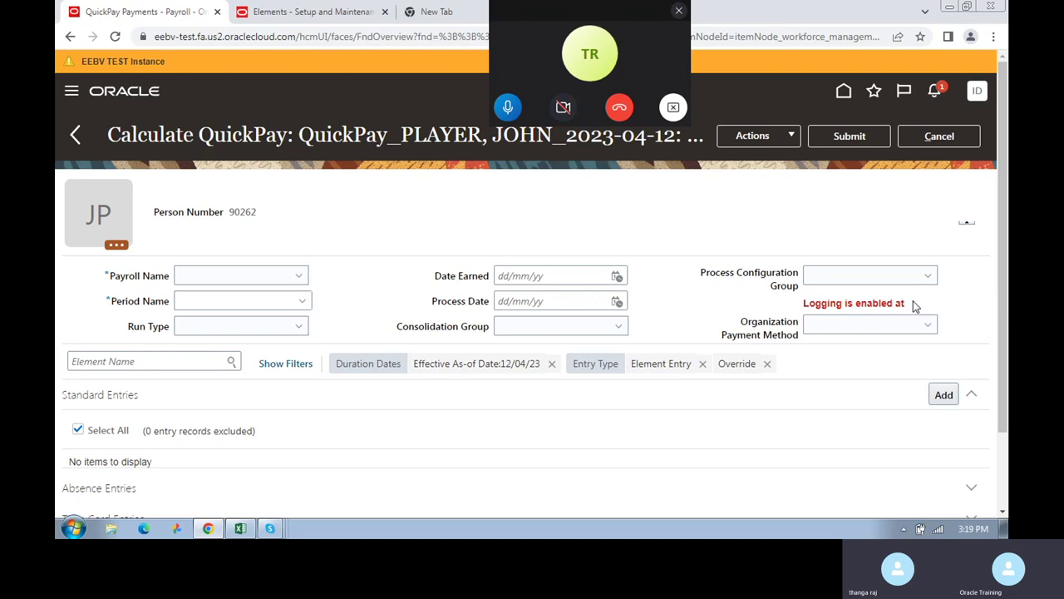
- Examine the logging notice and the entry sections of this QuickPay calculation, and cancel it
left_click_drag(809, 304, 933, 310)
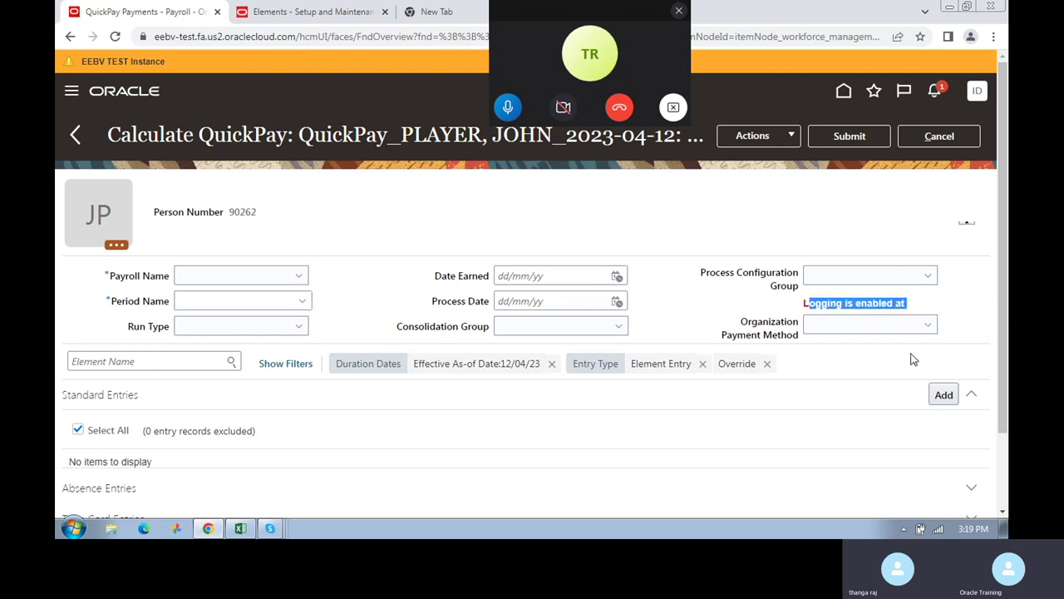
scroll(912, 359, "down", 2)
scroll(831, 226, "up", 2)
left_click(941, 136)
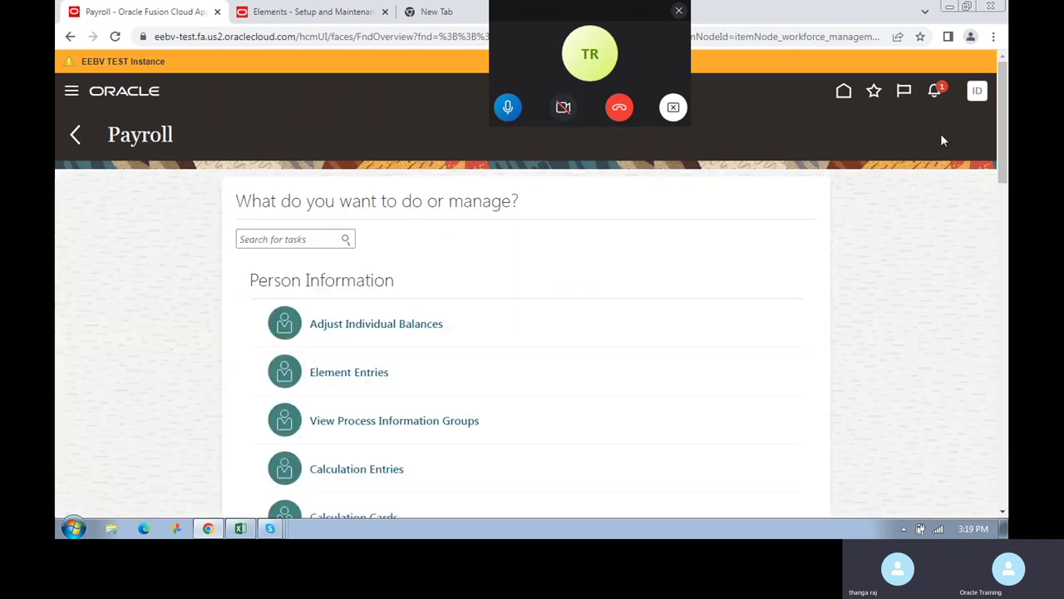
- Open QuickPay Payments, search by part of a last name, and open the QuickPay calculation of the suggested employee
scroll(503, 420, "down", 5)
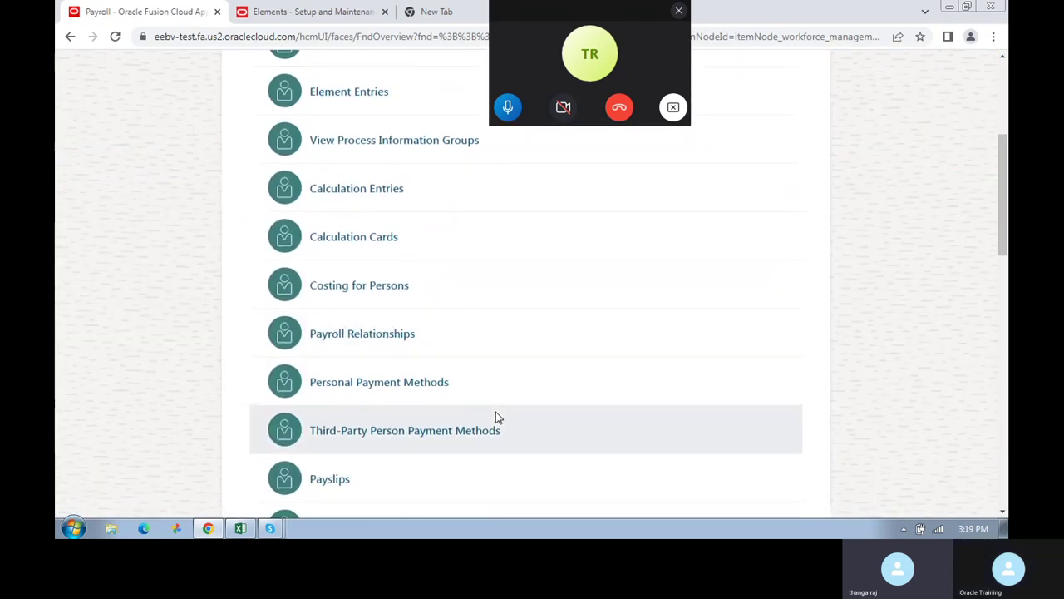
scroll(496, 416, "down", 7)
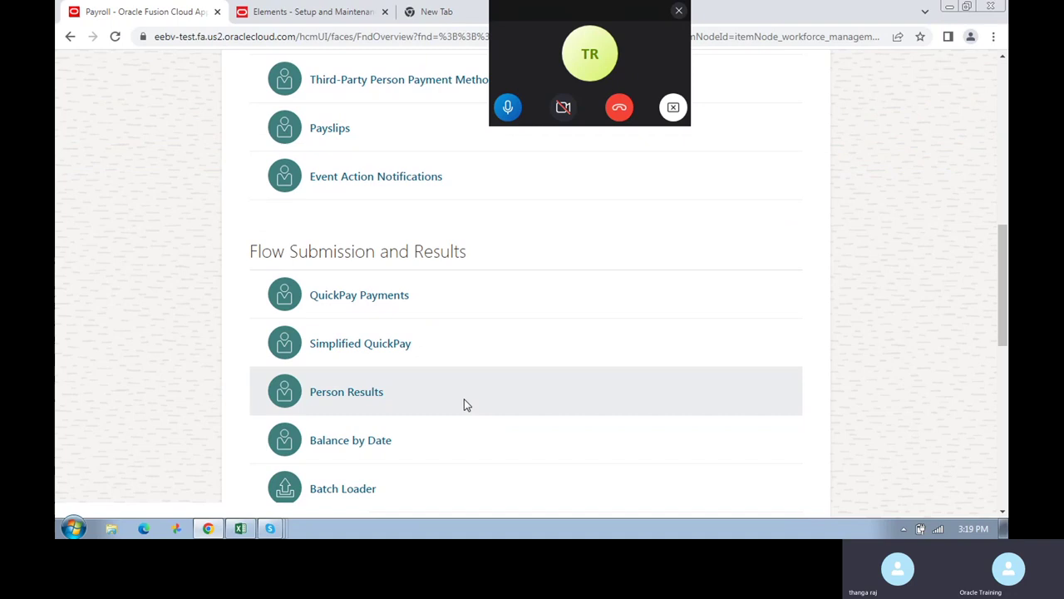
left_click(374, 297)
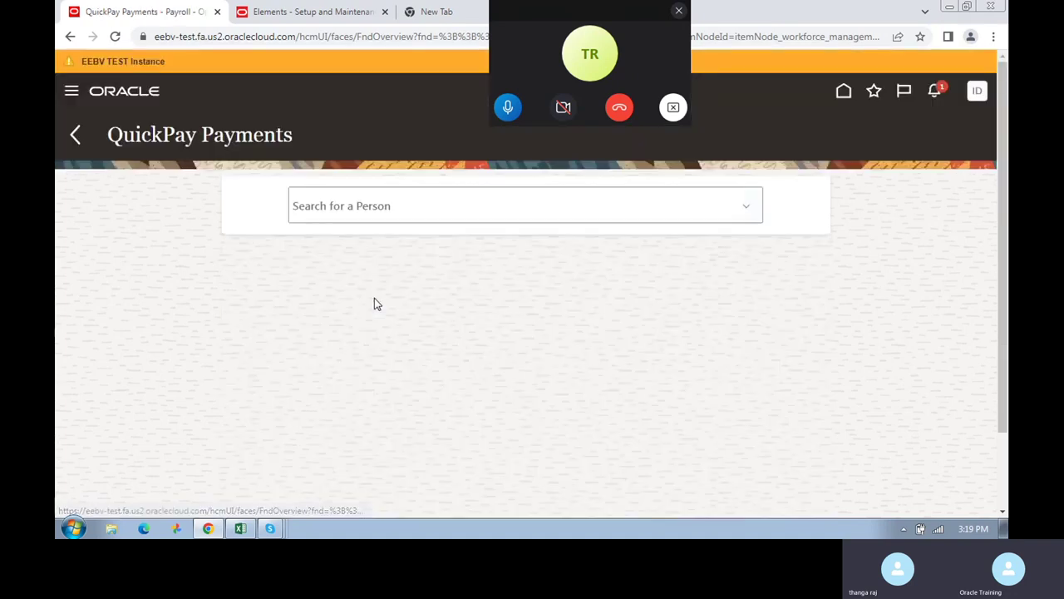
left_click(359, 207)
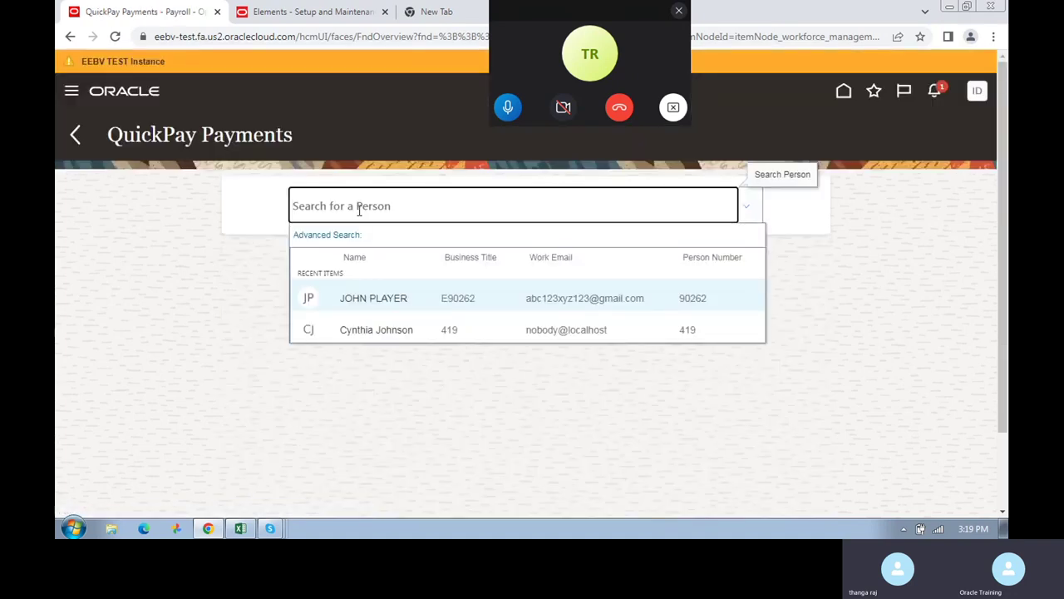
type("il")
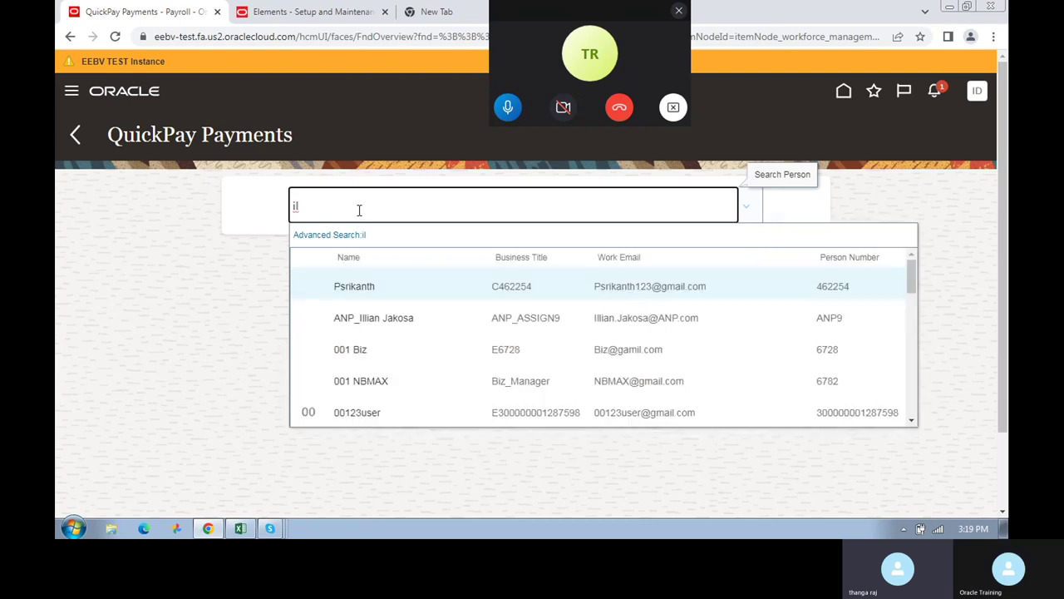
type("a")
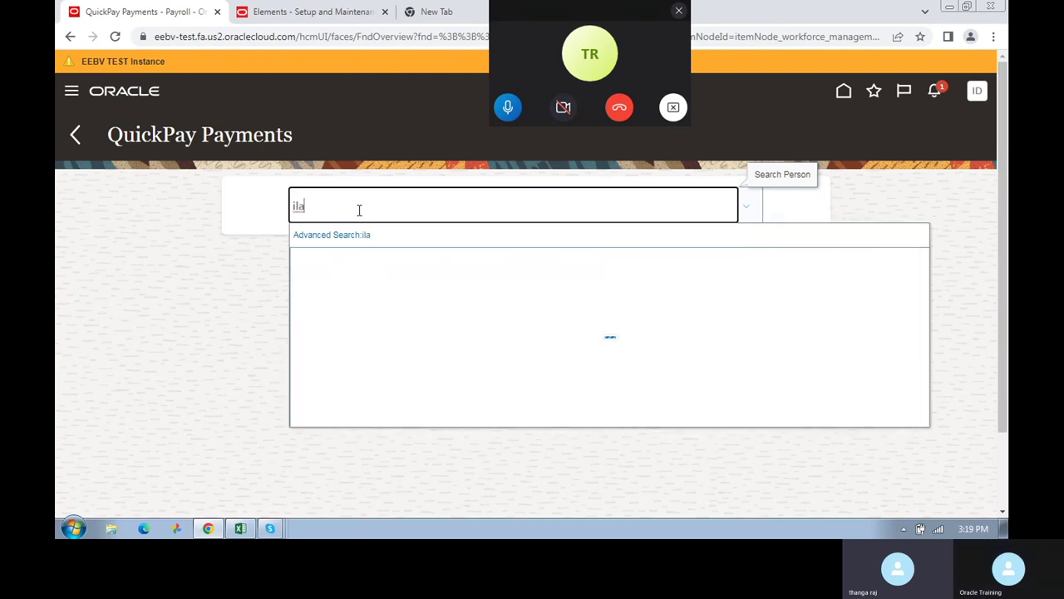
type("k")
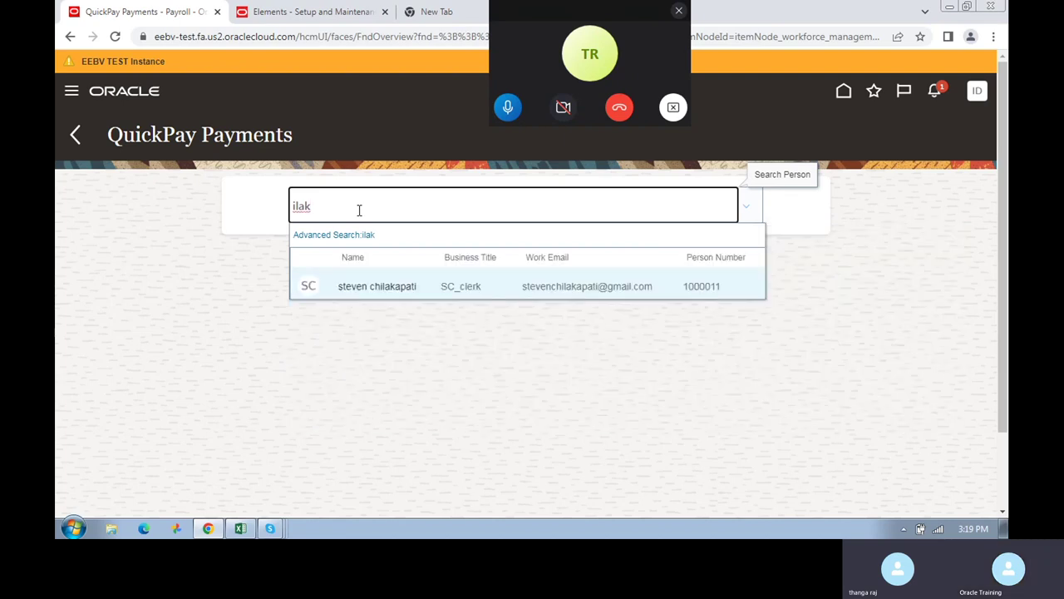
left_click(376, 287)
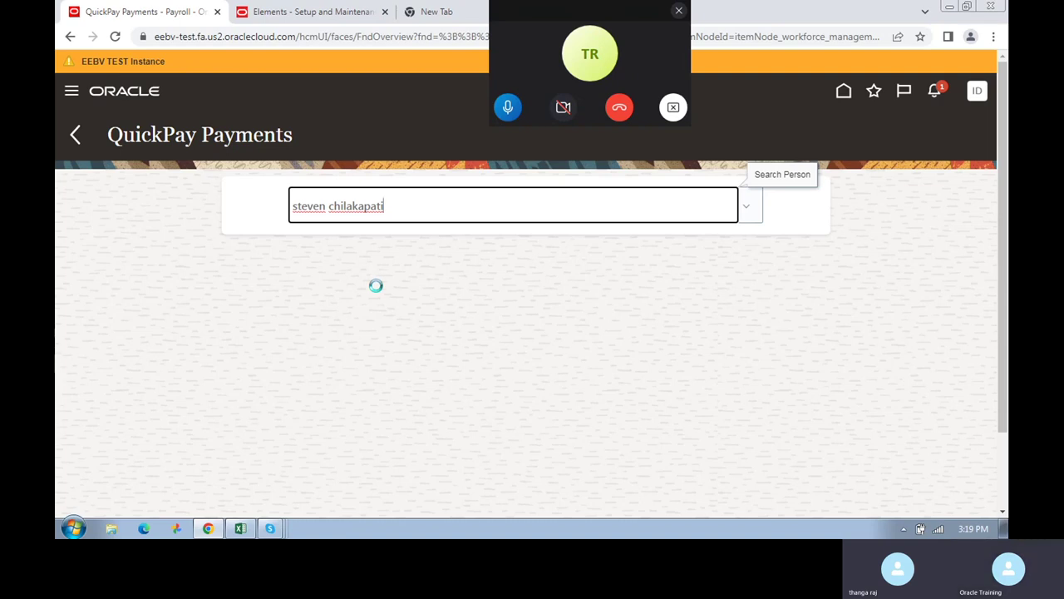
- Review this employee's standard element entries and check the choices for Payroll Name
scroll(261, 464, "down", 5)
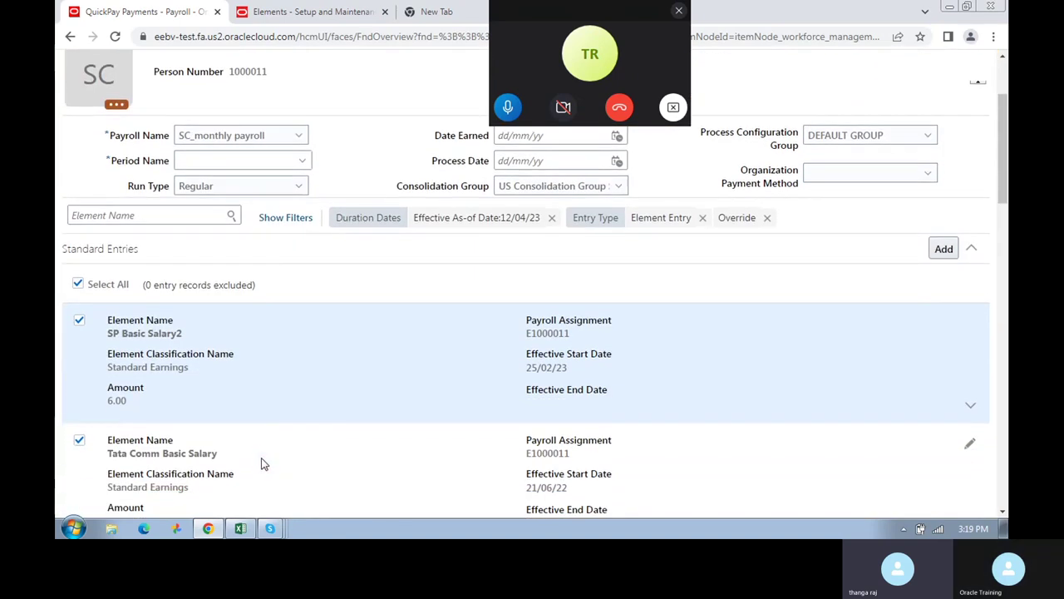
scroll(261, 464, "down", 3)
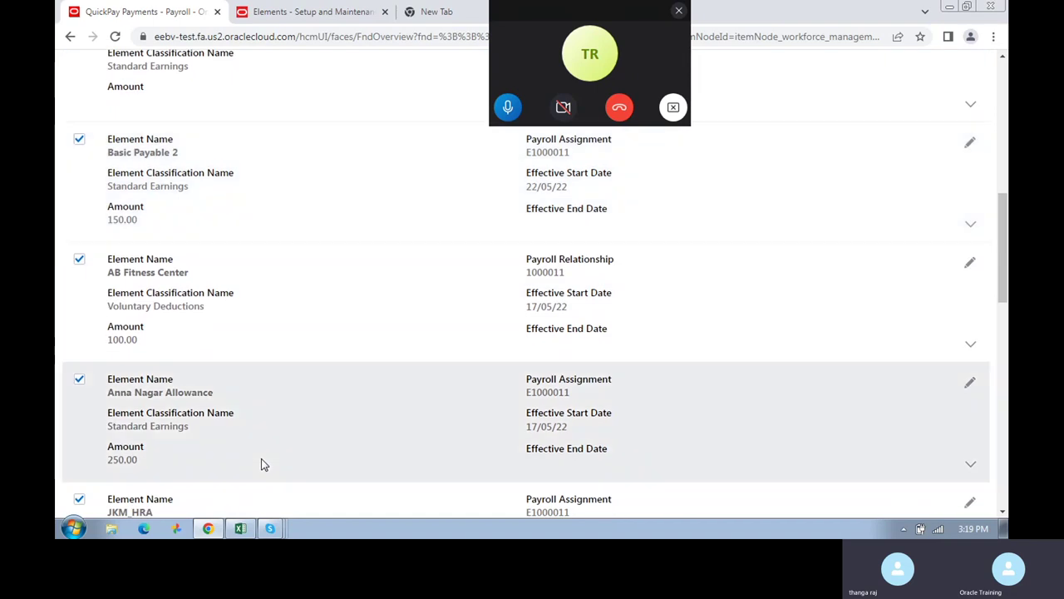
scroll(262, 464, "up", 3)
scroll(261, 464, "up", 5)
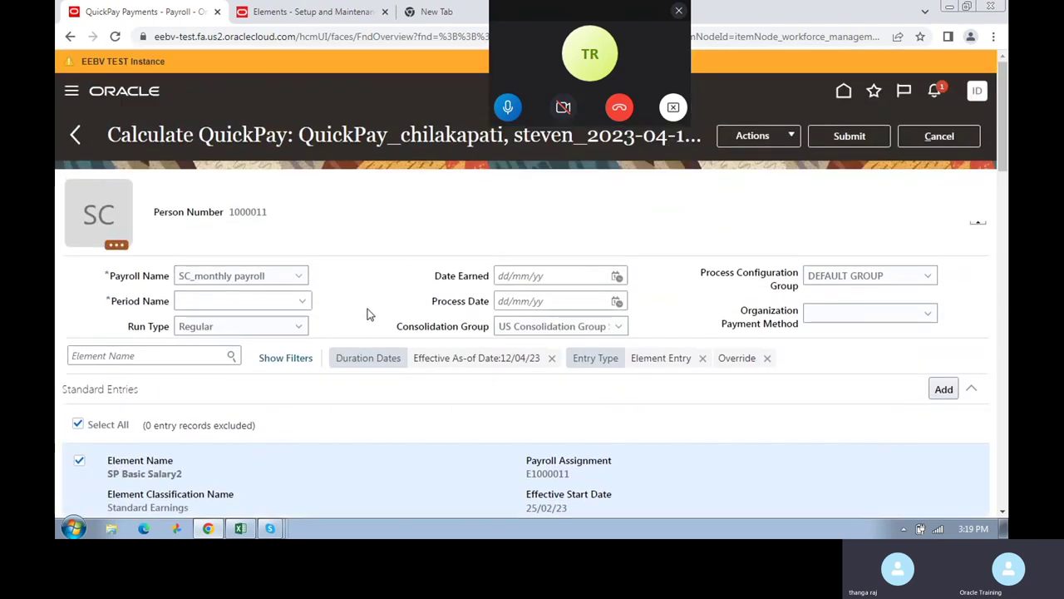
left_click(278, 281)
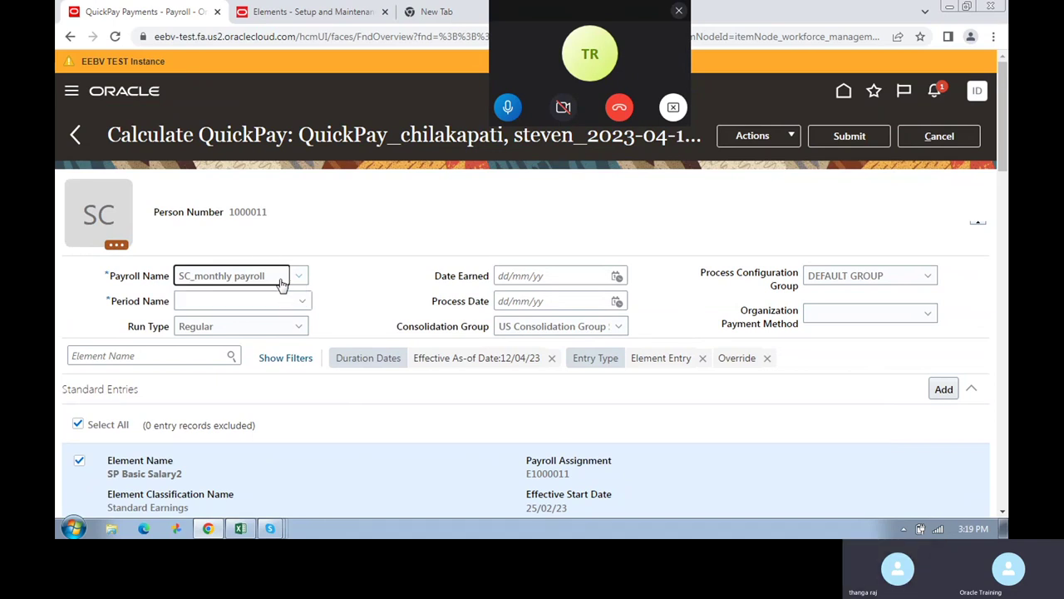
left_click(259, 281)
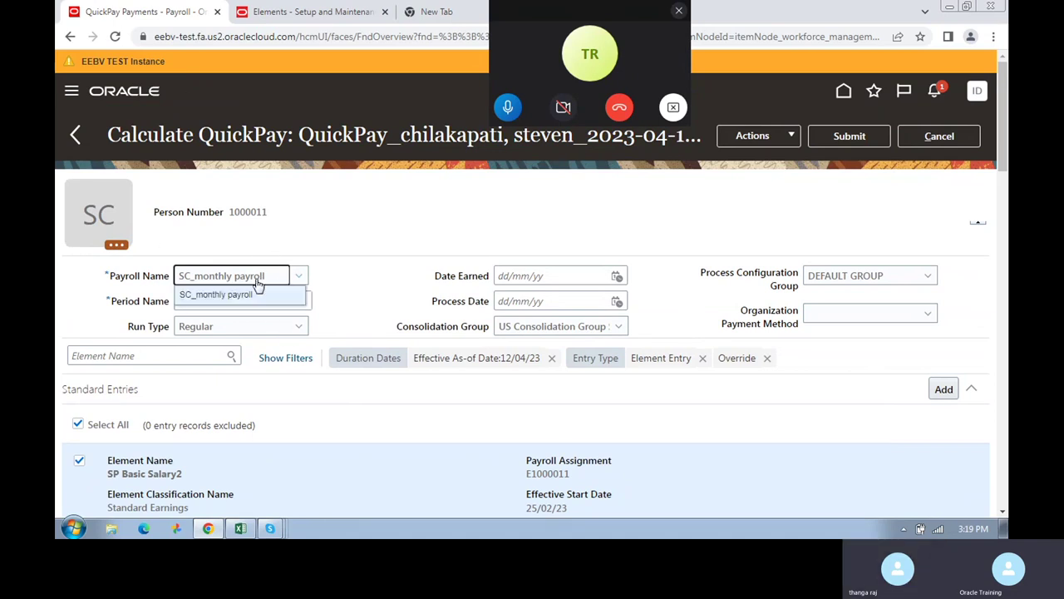
left_click(293, 295)
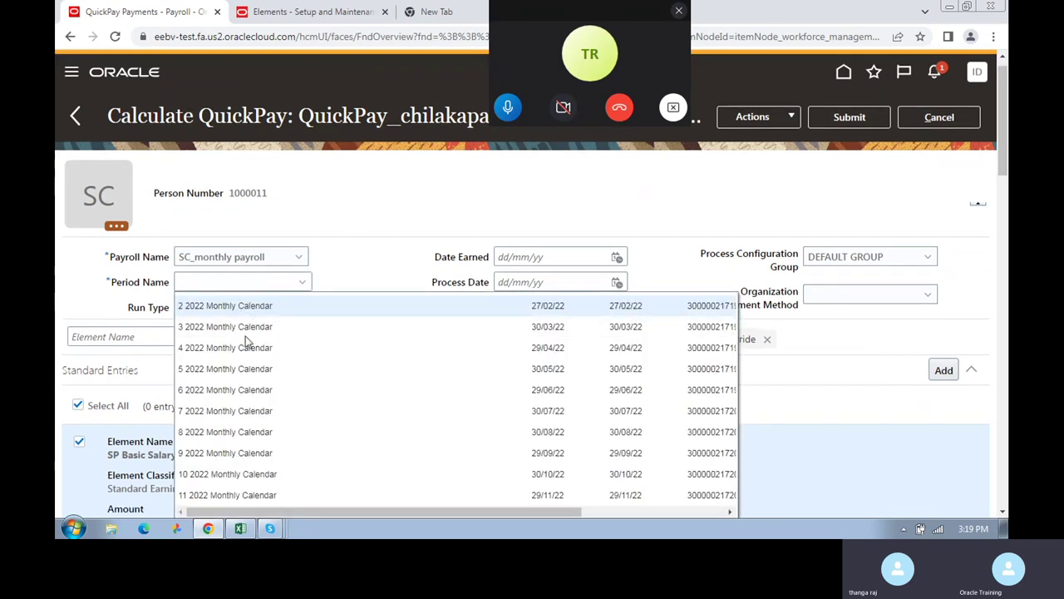
scroll(222, 493, "down", 1)
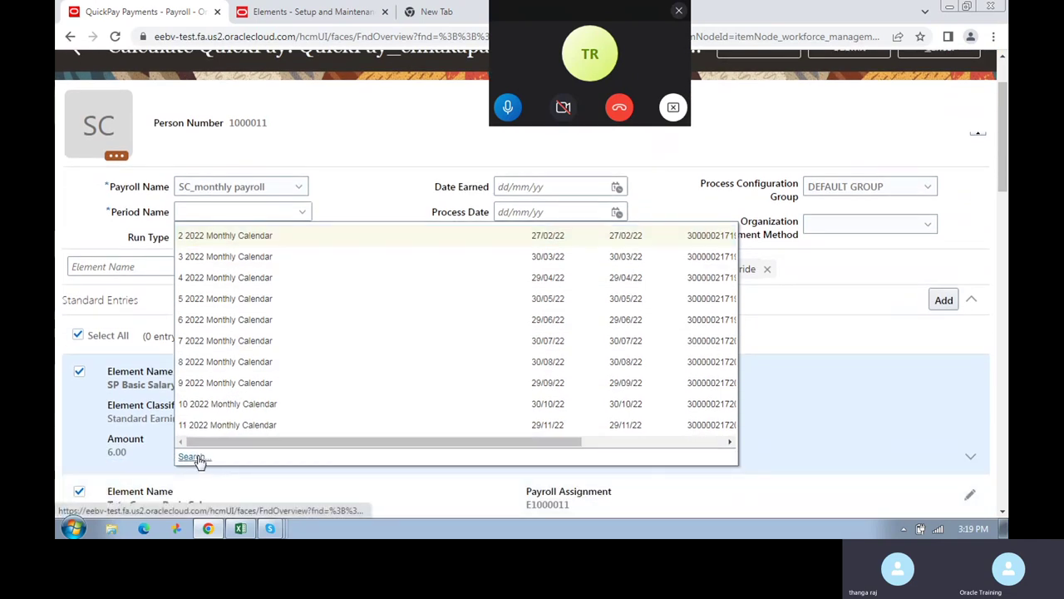
left_click(193, 457)
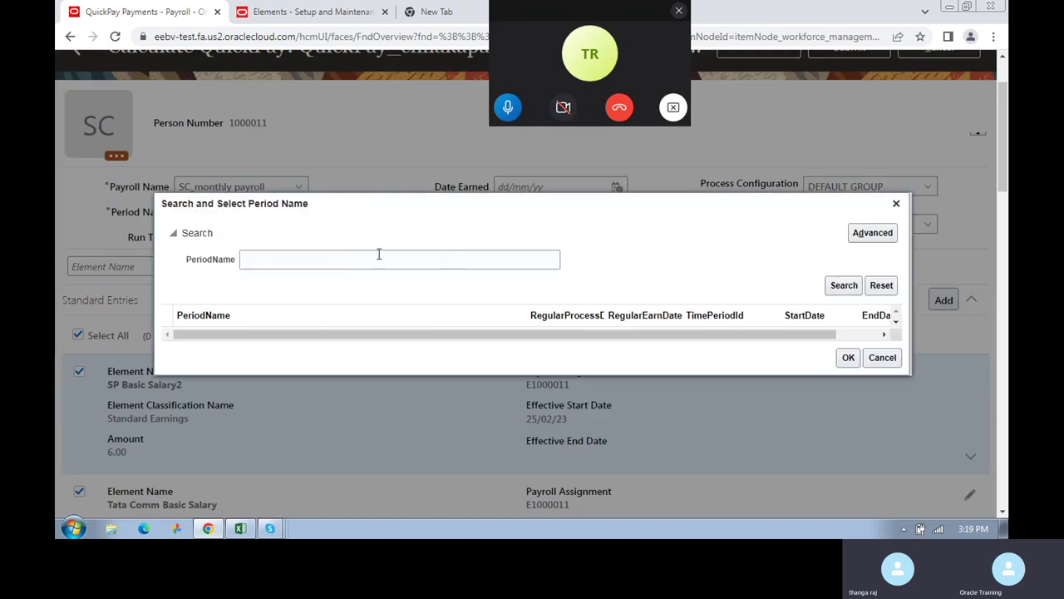
left_click(897, 203)
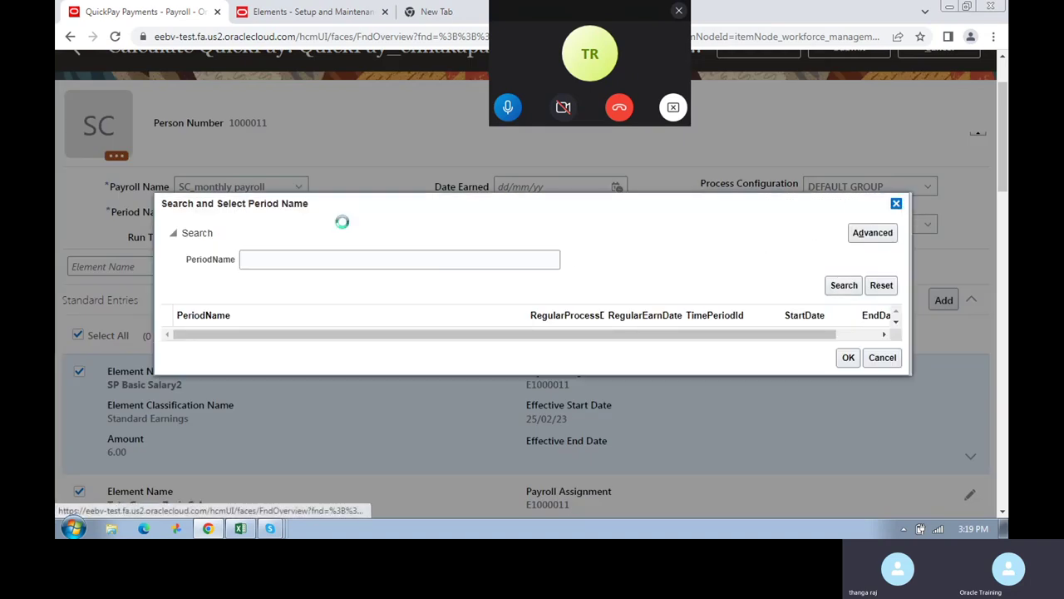
- Set the Period Name to 11 2022 Monthly Calendar, check the resulting dates, and submit the QuickPay calculation
left_click(303, 213)
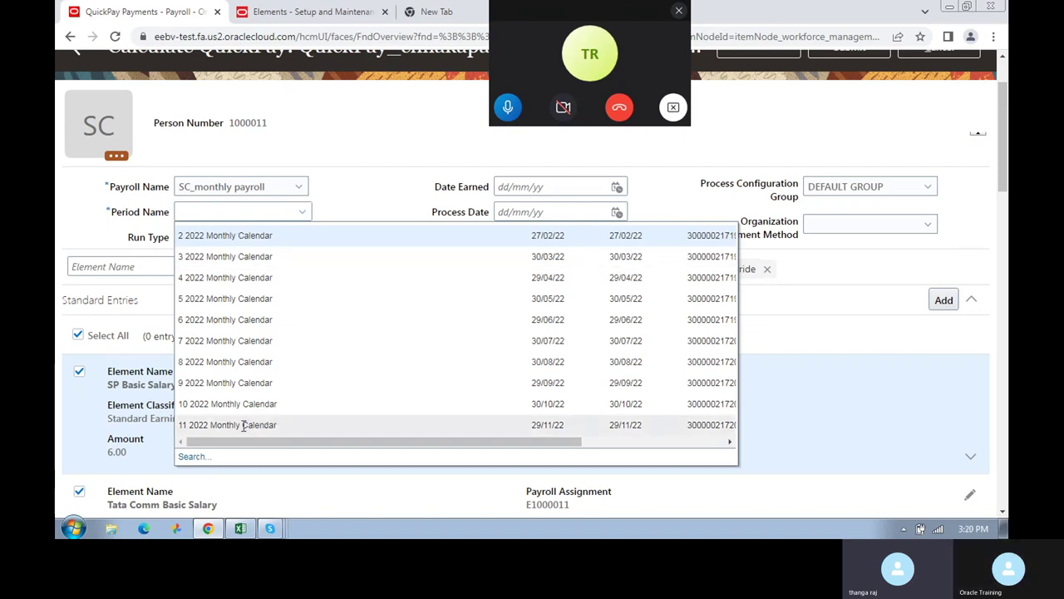
left_click_drag(423, 441, 323, 443)
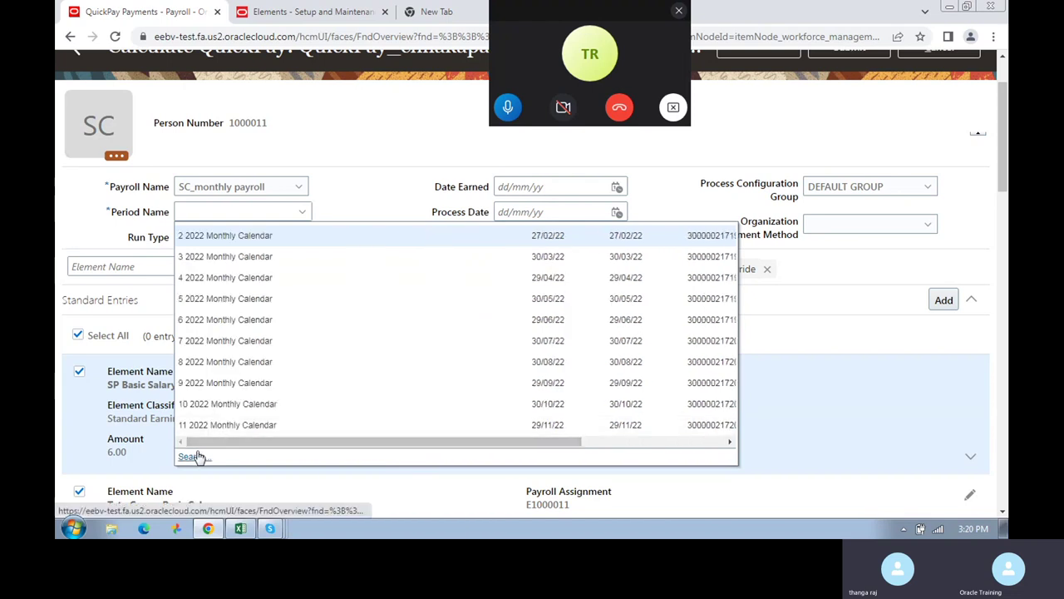
left_click(216, 423)
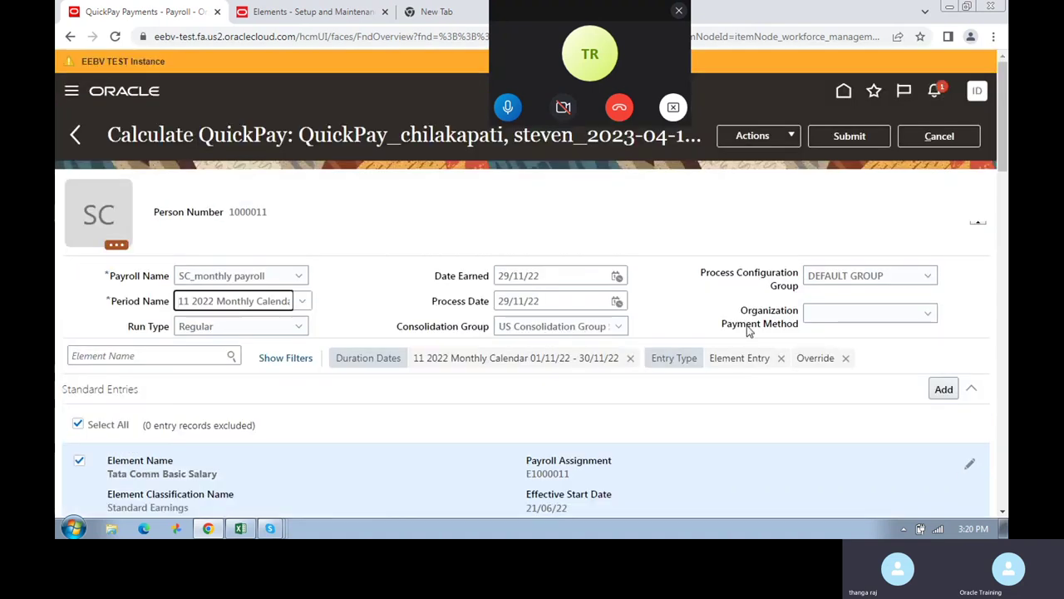
triple_click(517, 278)
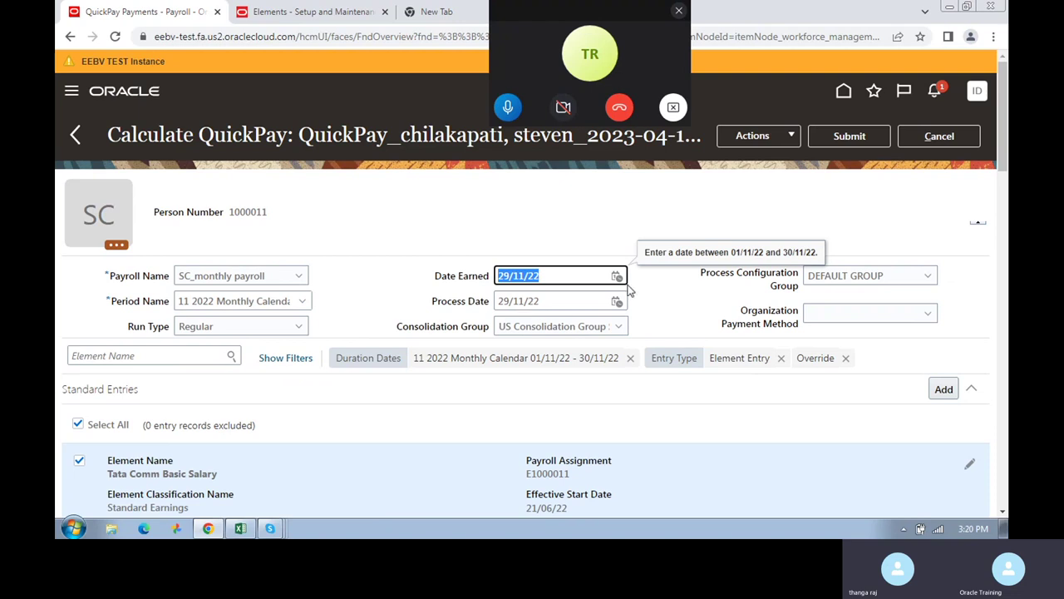
scroll(511, 340, "down", 2)
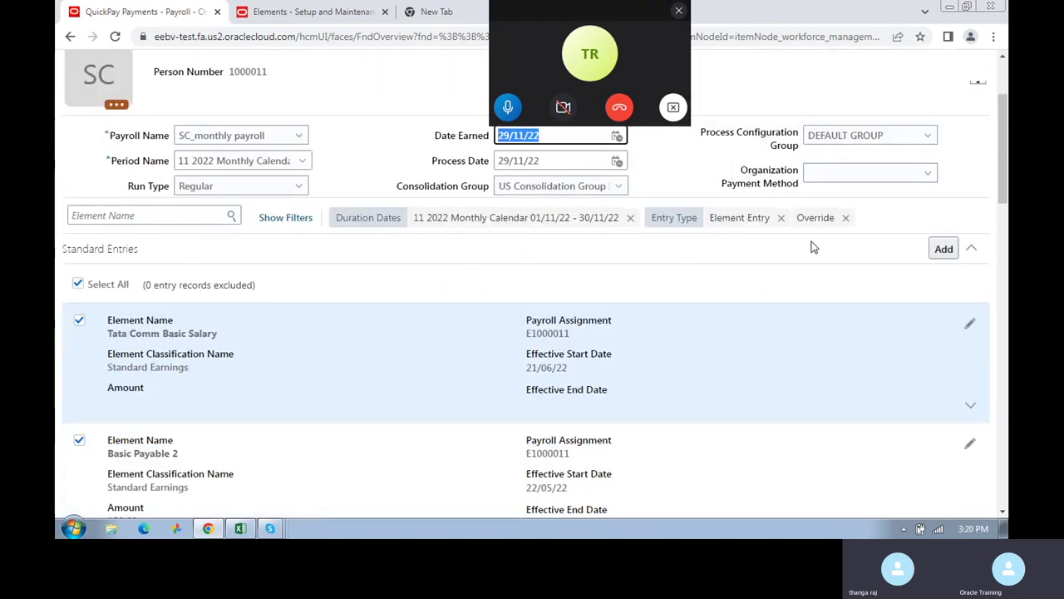
scroll(803, 250, "up", 1)
left_click(848, 65)
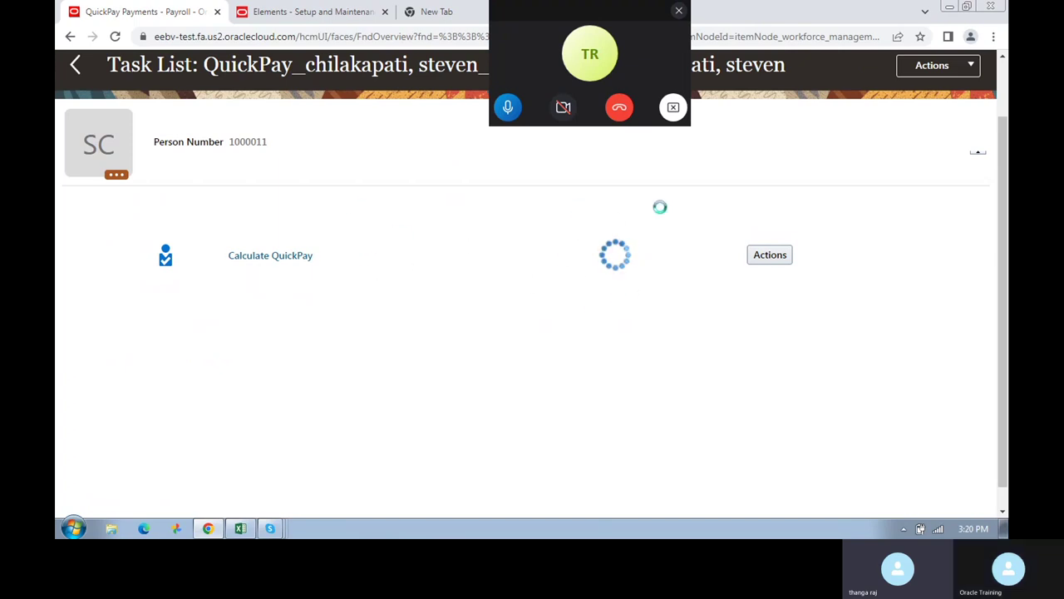
- Copy the employee's person number while the calculation is processing
double_click(243, 142)
right_click(242, 142)
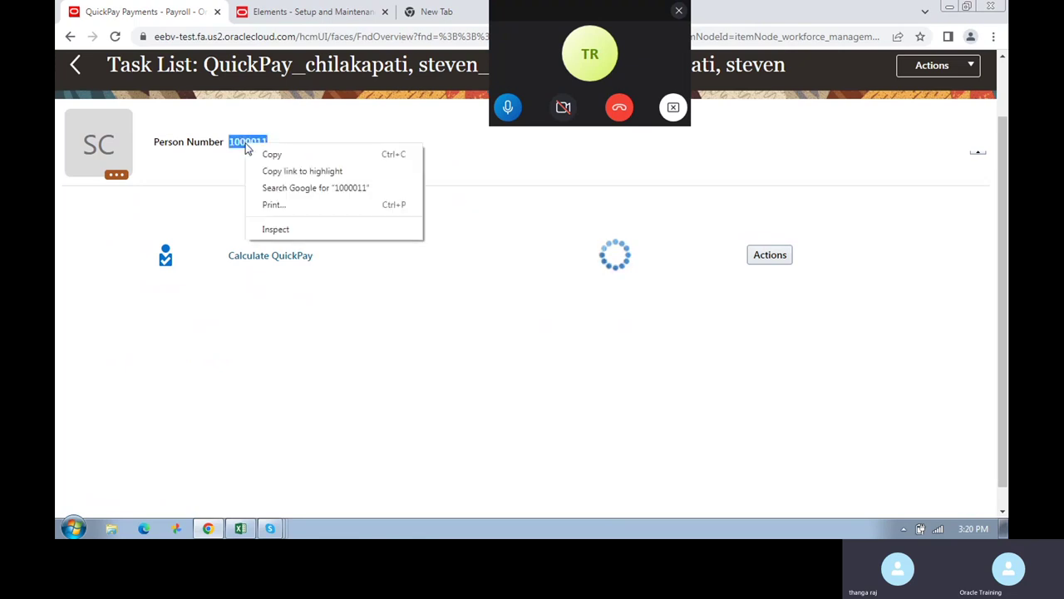
left_click(238, 153)
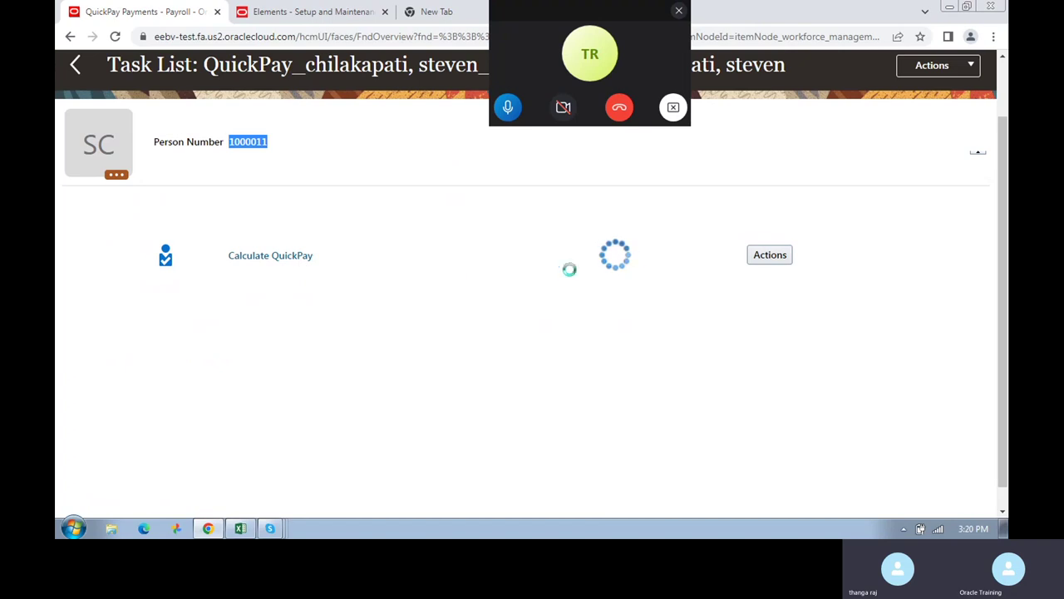
- Switch to Excel and point out the Salary Processing and Payment Process stages in cells F9 and F10
left_click(241, 530)
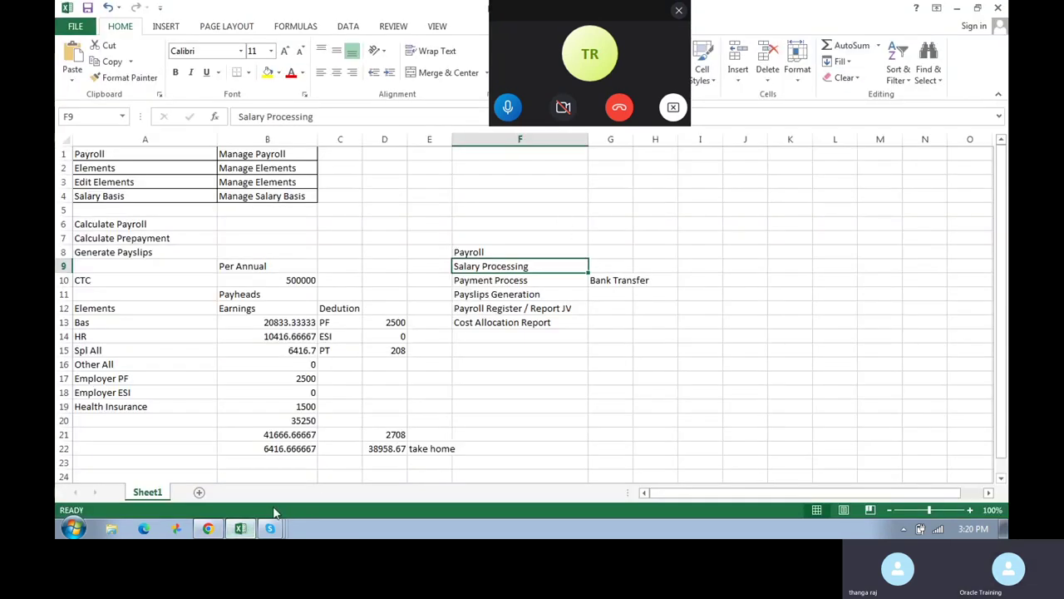
left_click(489, 280)
left_click(495, 268)
left_click(506, 280)
left_click(510, 266)
left_click(504, 281)
- Check the status of the QuickPay tasks in Oracle Fusion, consulting the Excel list of payroll stages in between
left_click(210, 530)
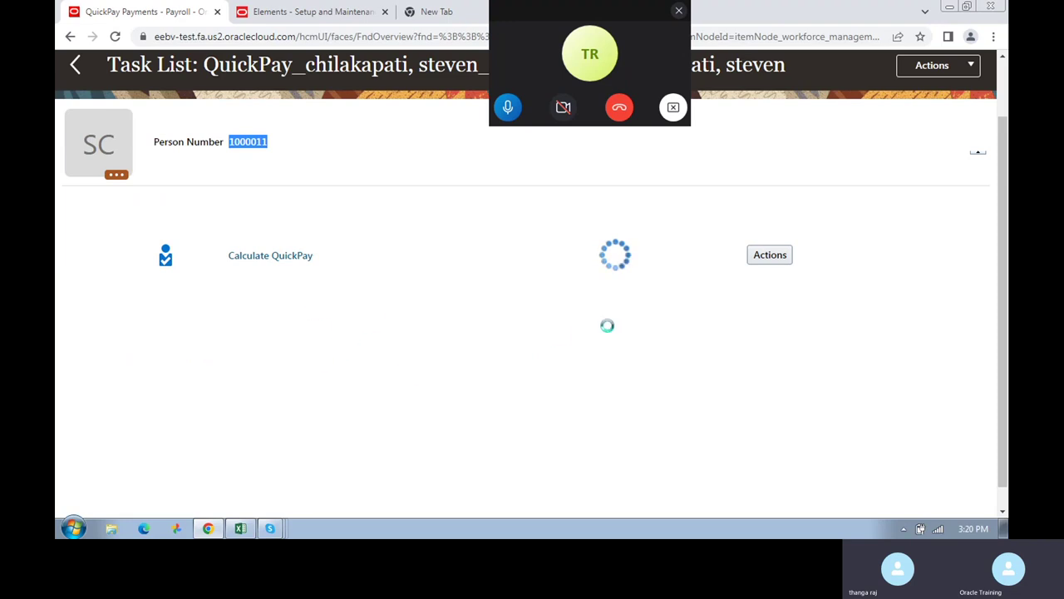
left_click(241, 529)
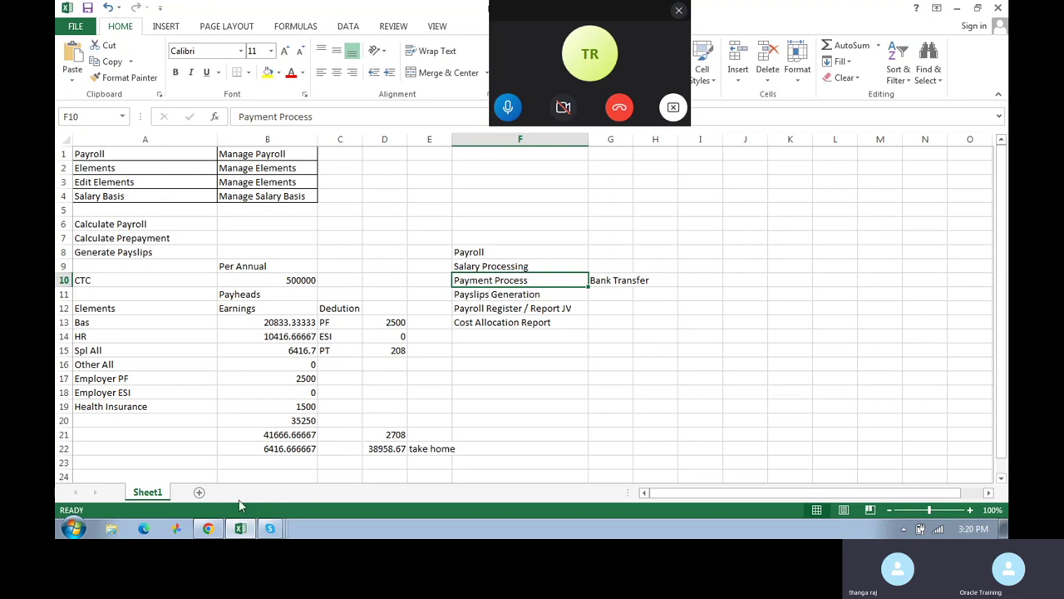
left_click(208, 529)
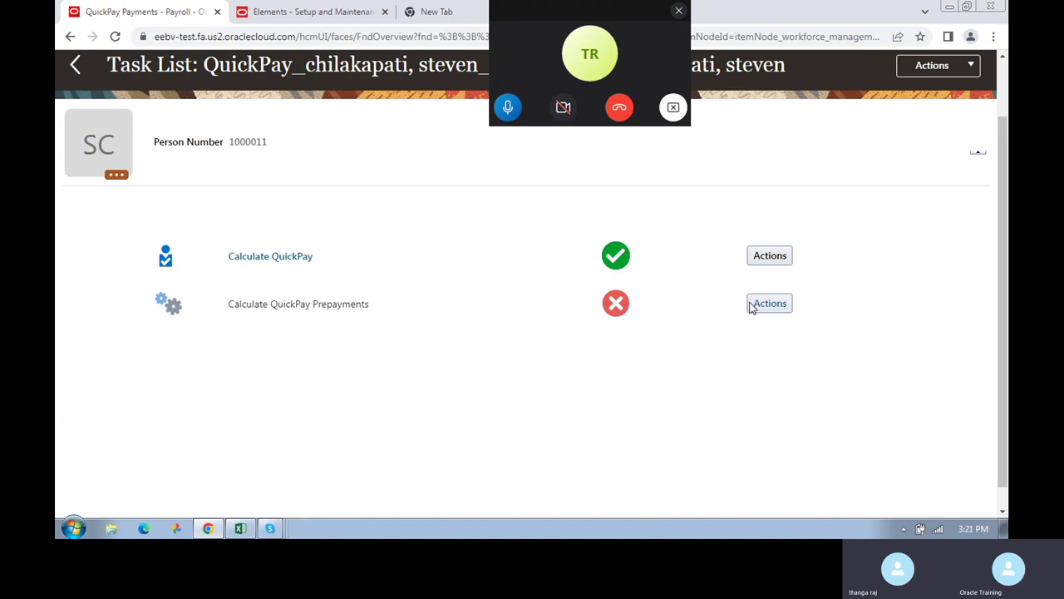
left_click(770, 257)
- Copy the employee's person number from the QuickPay task list and return to the Payroll page
double_click(248, 141)
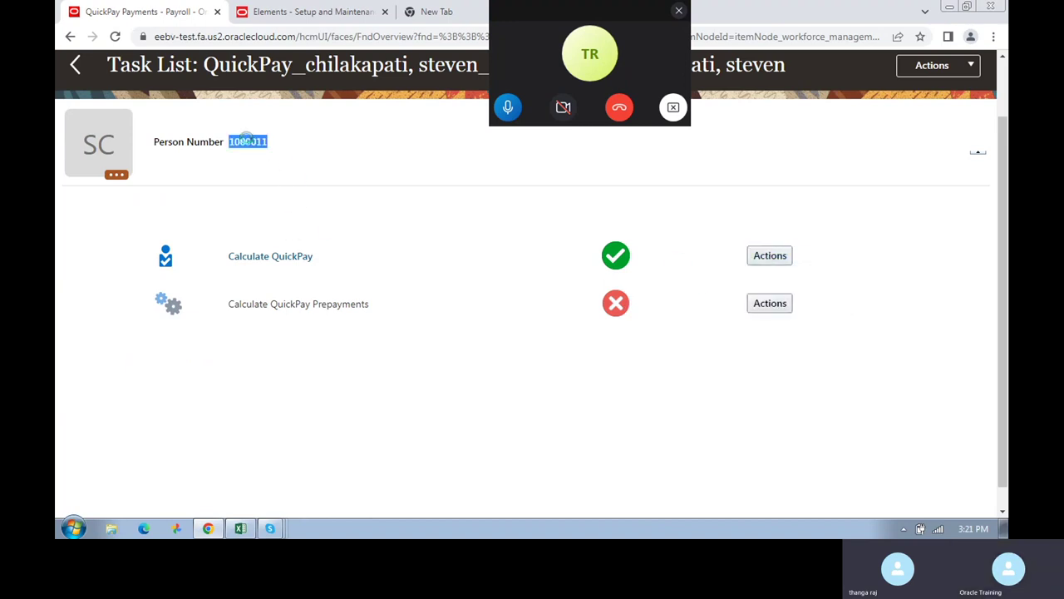
right_click(247, 142)
left_click(265, 152)
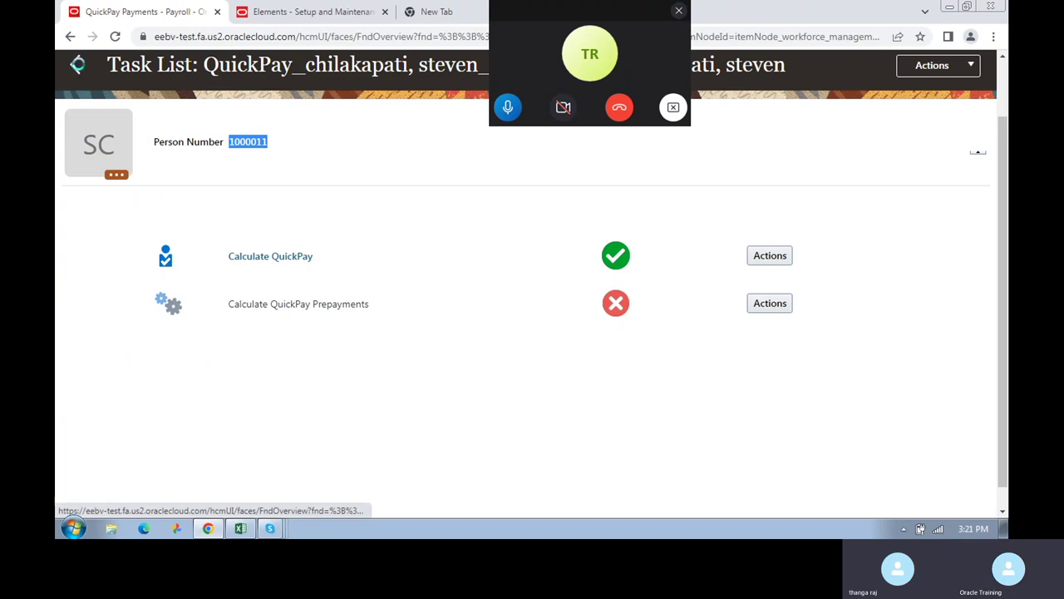
left_click(77, 66)
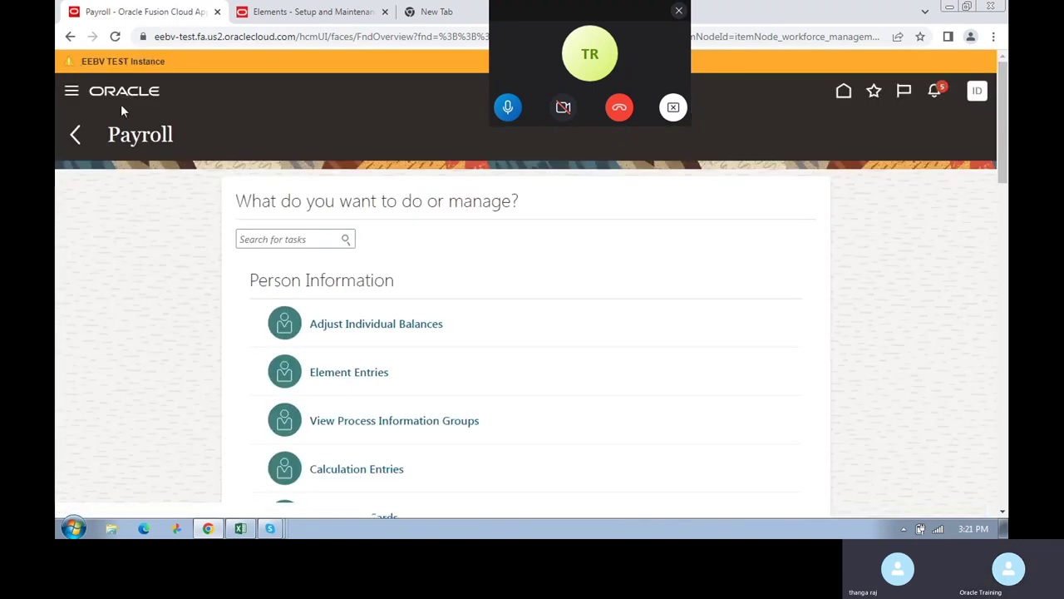
- Find the employee in Element Entries through an advanced search on the copied person number and open their entries
left_click(348, 375)
left_click(375, 196)
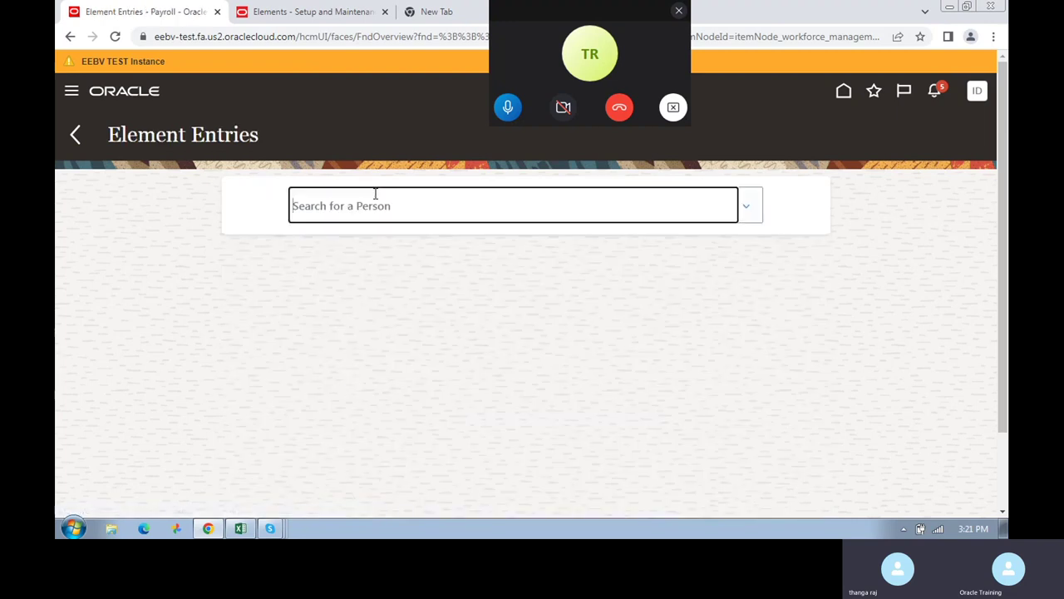
right_click(375, 196)
left_click(426, 281)
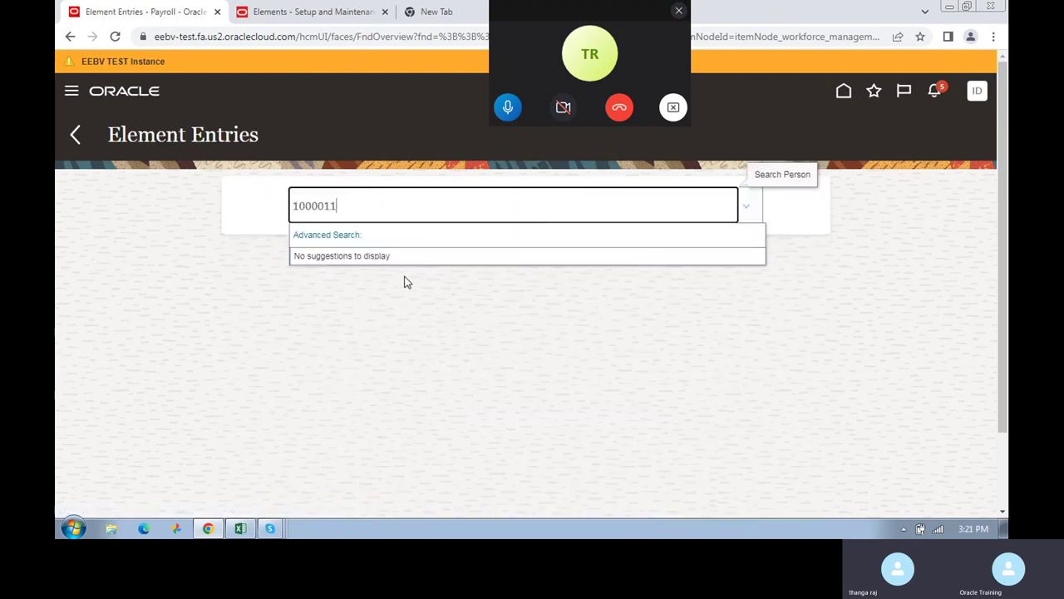
double_click(537, 213)
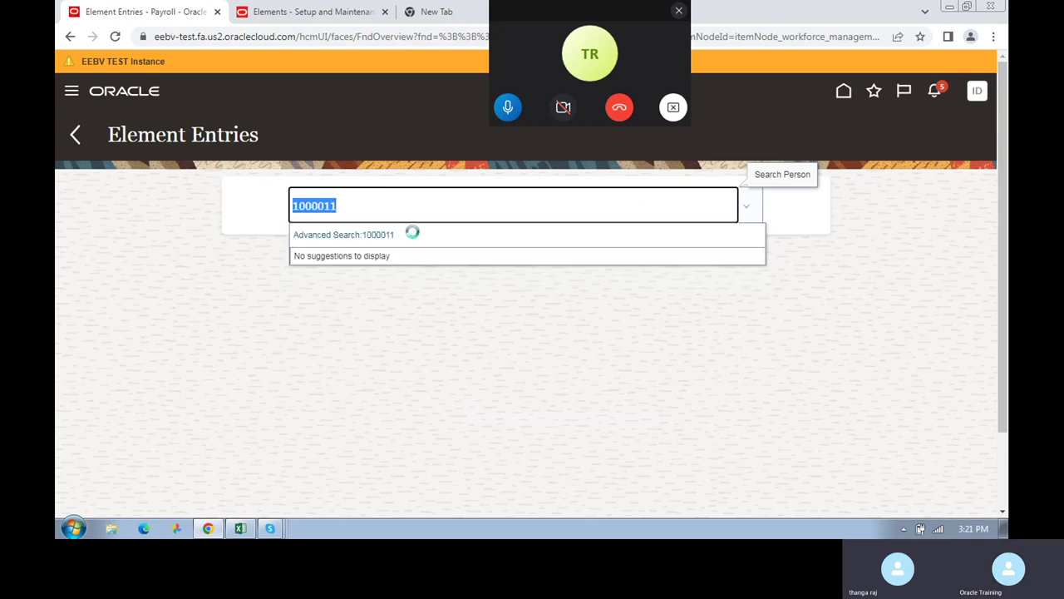
left_click(277, 226)
double_click(357, 214)
left_click(354, 234)
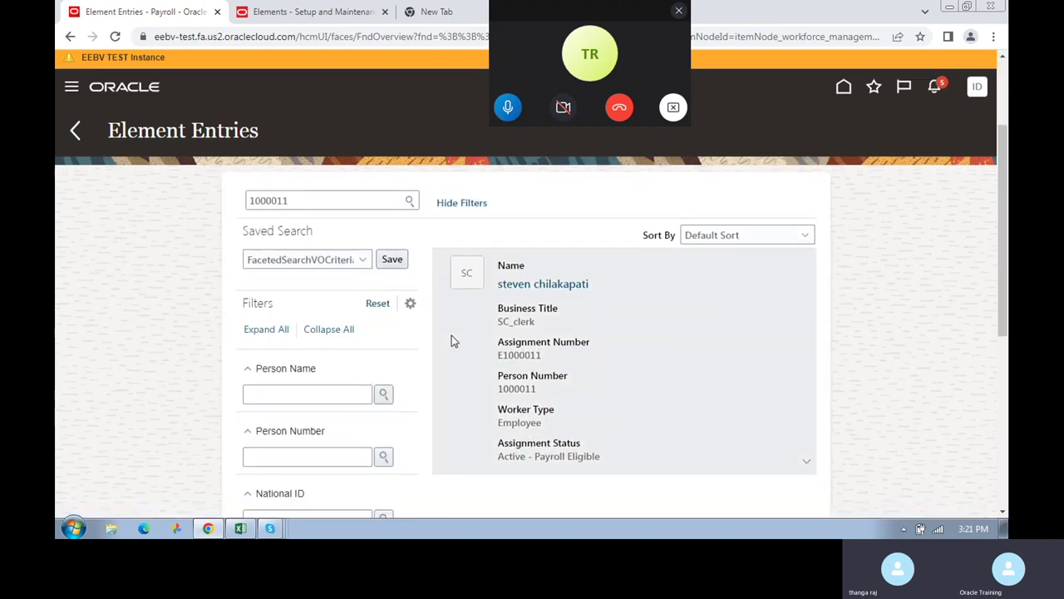
scroll(451, 335, "down", 2)
left_click(541, 148)
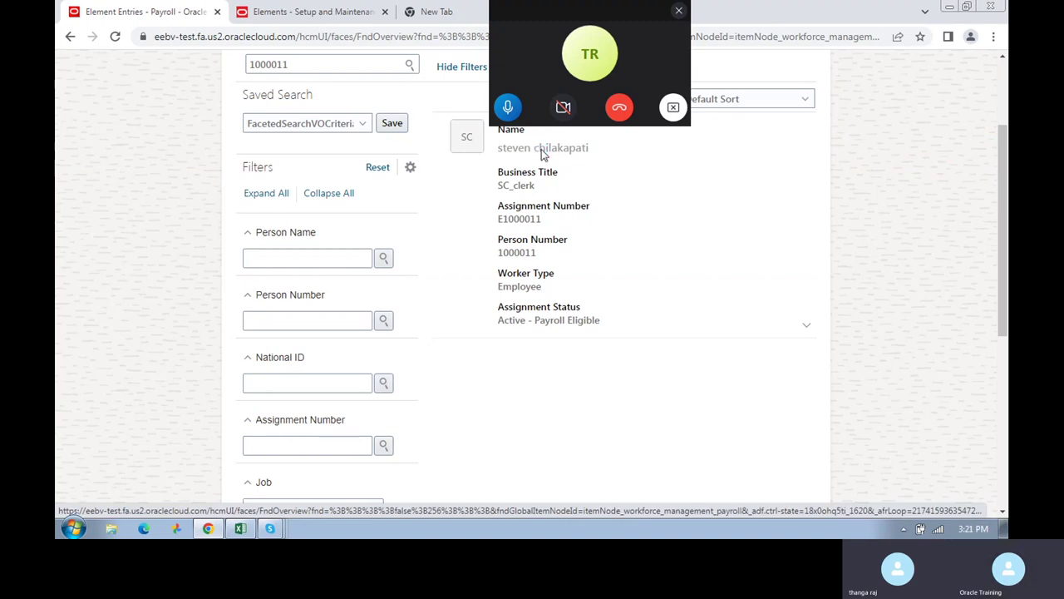
- Review the employee's full list of element entries, from AB Fitness Center to US Taxation, with their primary entry values
scroll(513, 284, "down", 3)
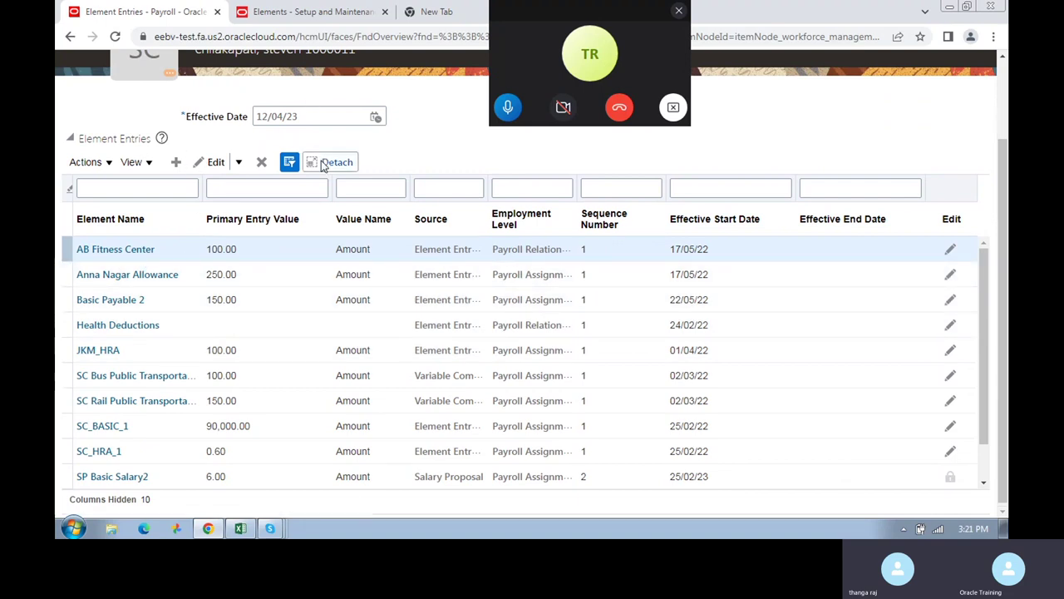
scroll(238, 168, "up", 3)
left_click_drag(270, 148, 395, 149)
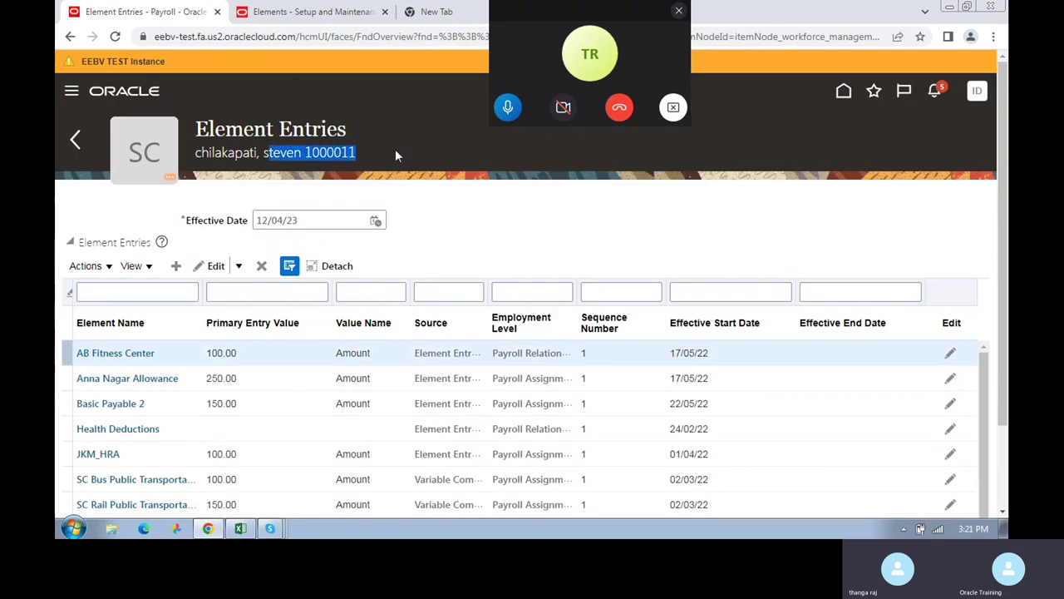
scroll(119, 349, "down", 3)
scroll(150, 332, "down", 2)
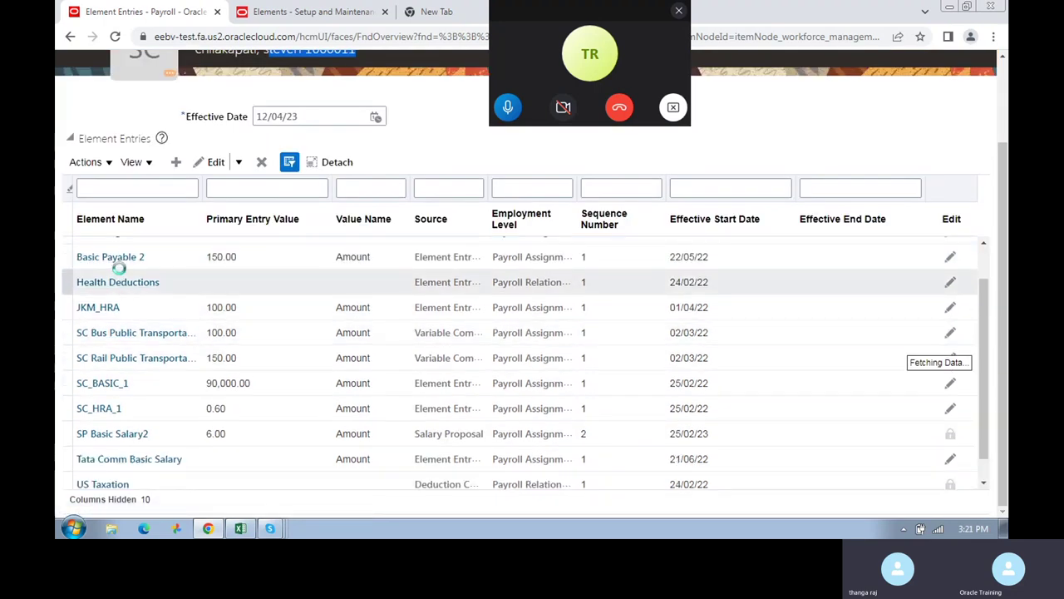
scroll(133, 291, "up", 5)
left_click_drag(195, 320, 241, 320)
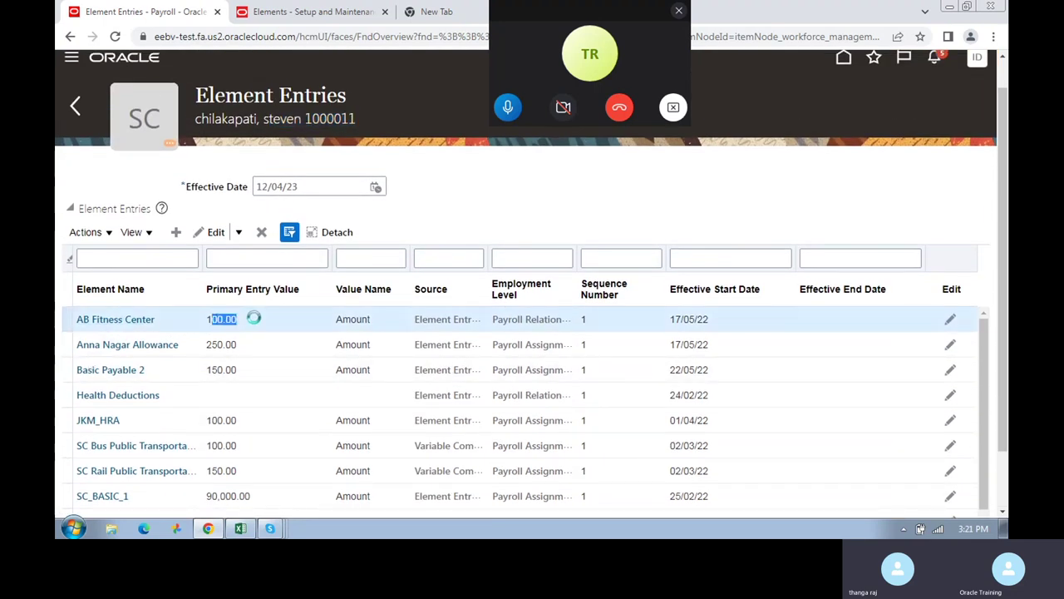
scroll(223, 344, "down", 1)
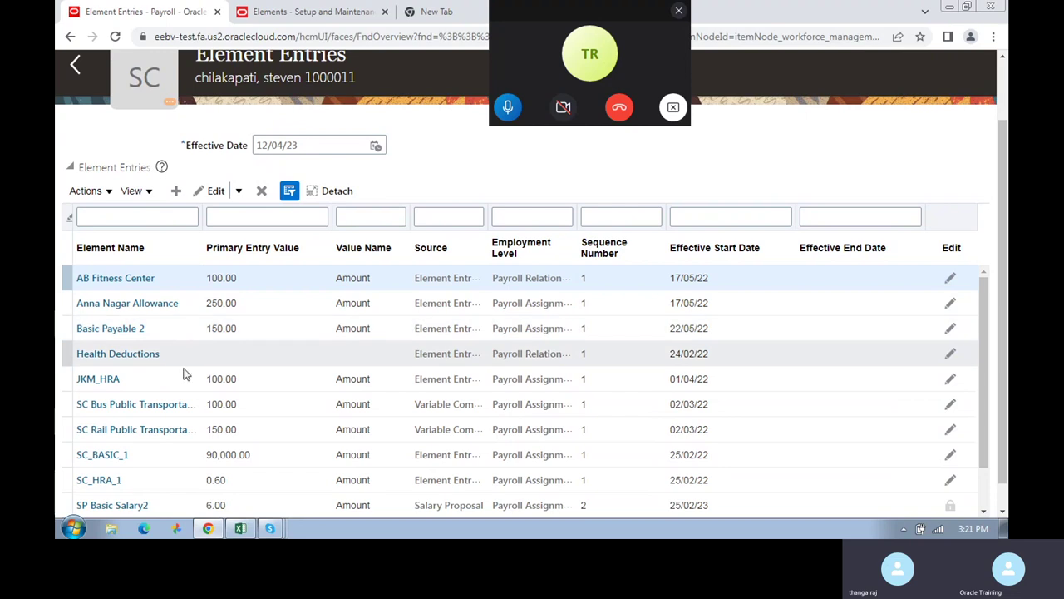
scroll(186, 373, "down", 3)
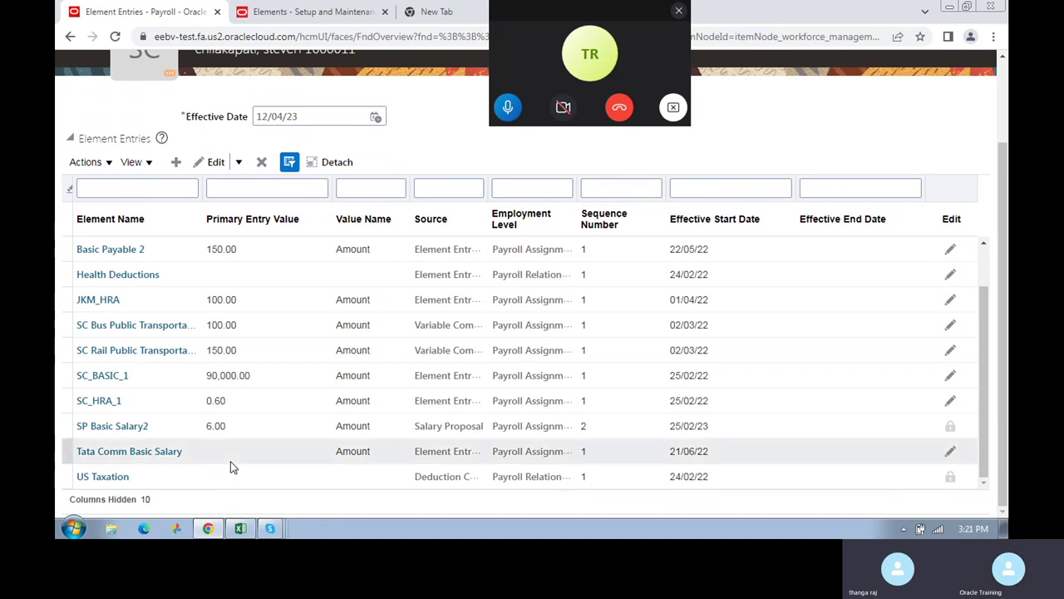
scroll(218, 327, "up", 5)
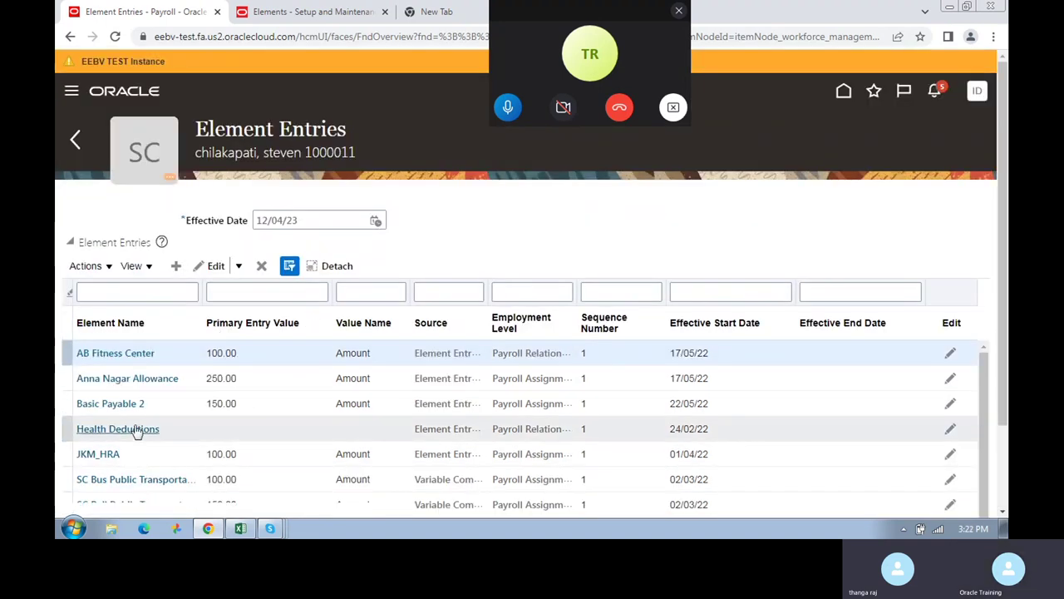
- Examine the entry values from Anna Nagar Allowance to SC_BASIC_1, briefly consulting the Basic Ramraj Earnings element summary
double_click(208, 378)
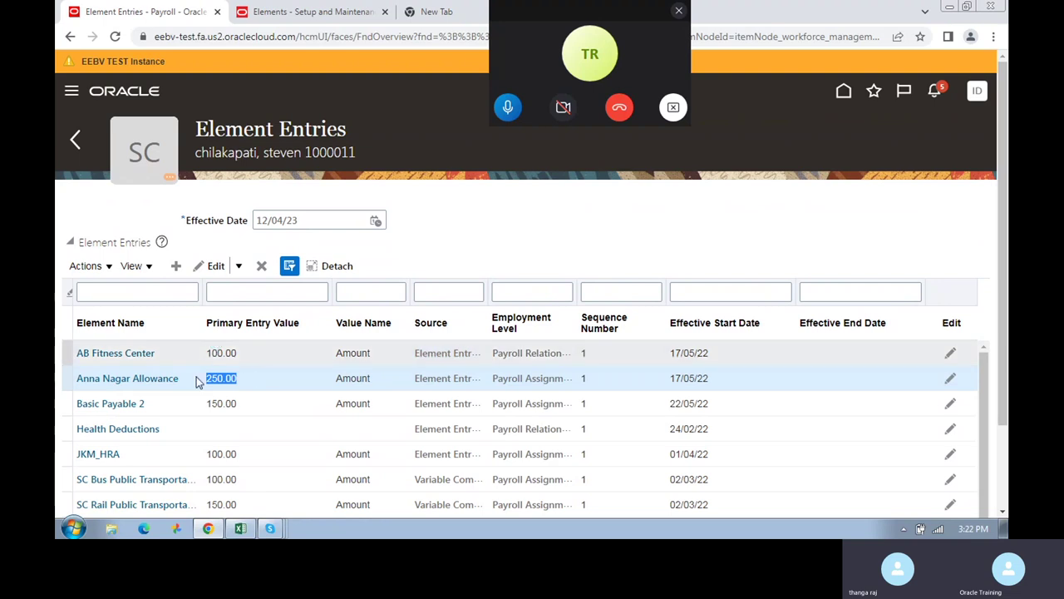
scroll(196, 376, "down", 1)
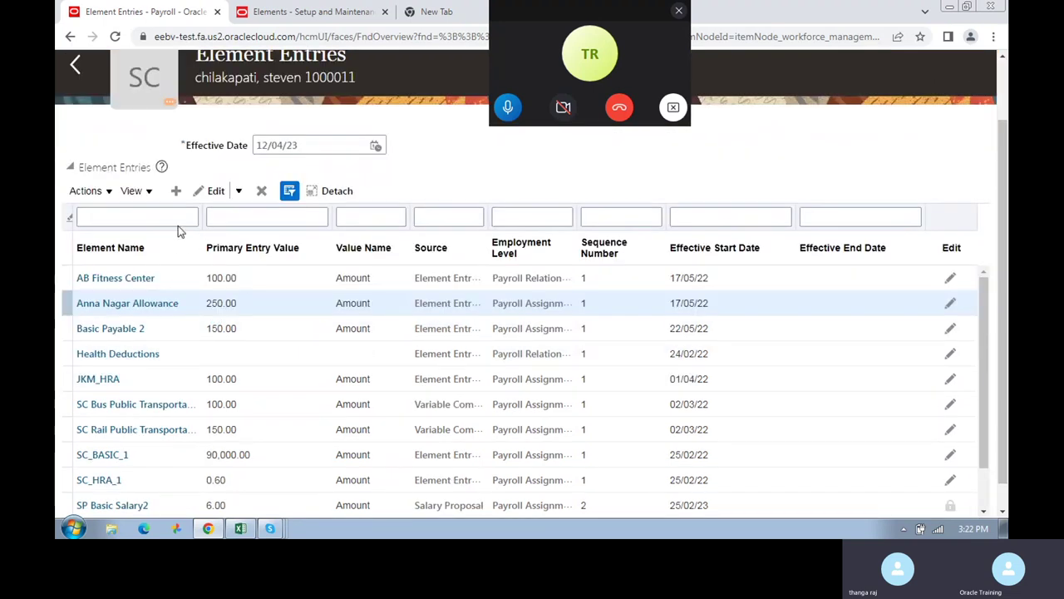
double_click(210, 327)
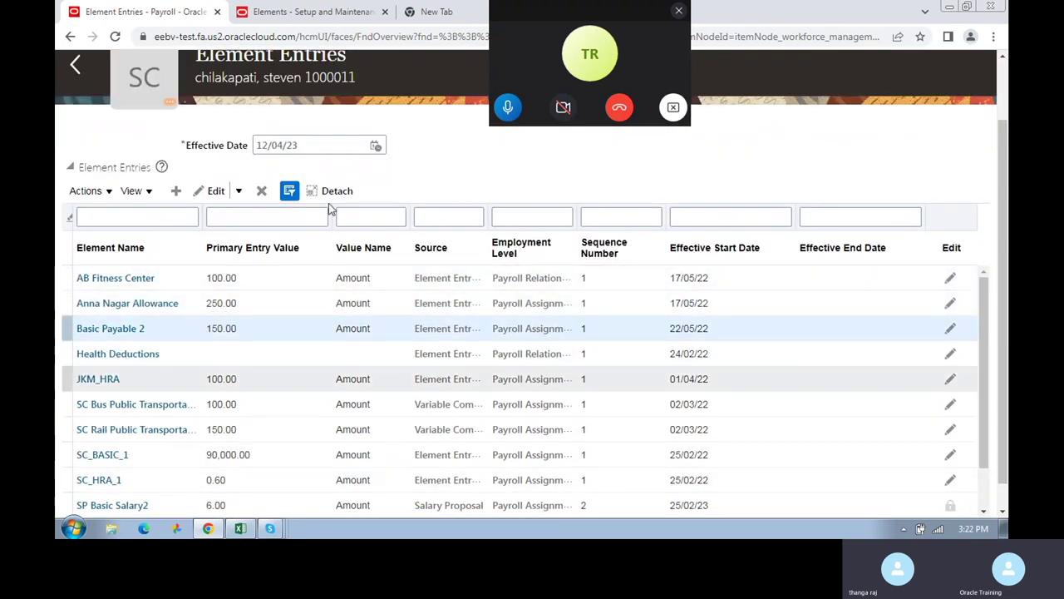
key("ctrl+Tab")
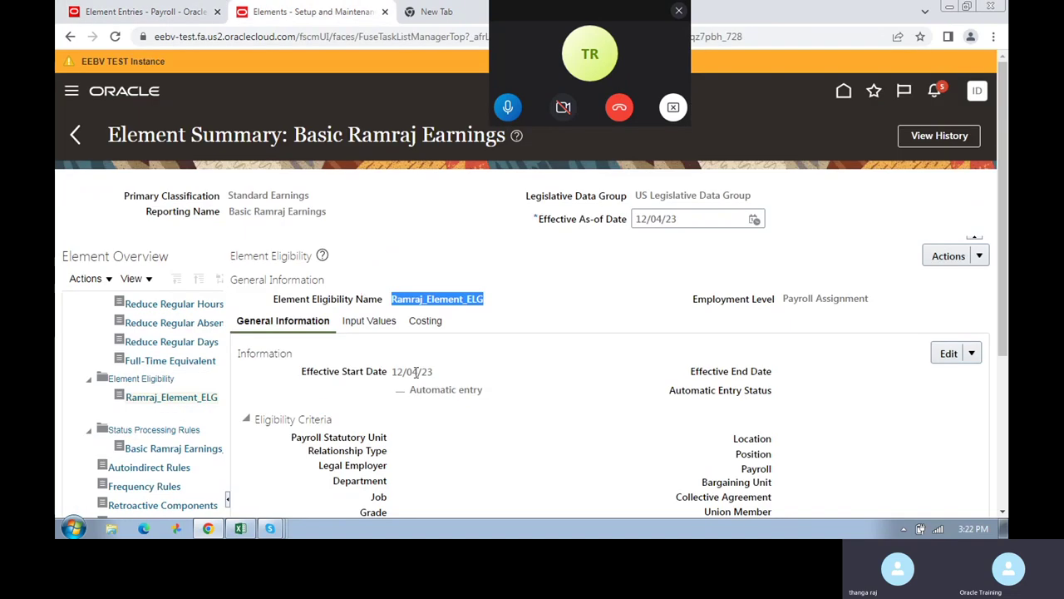
left_click(178, 12)
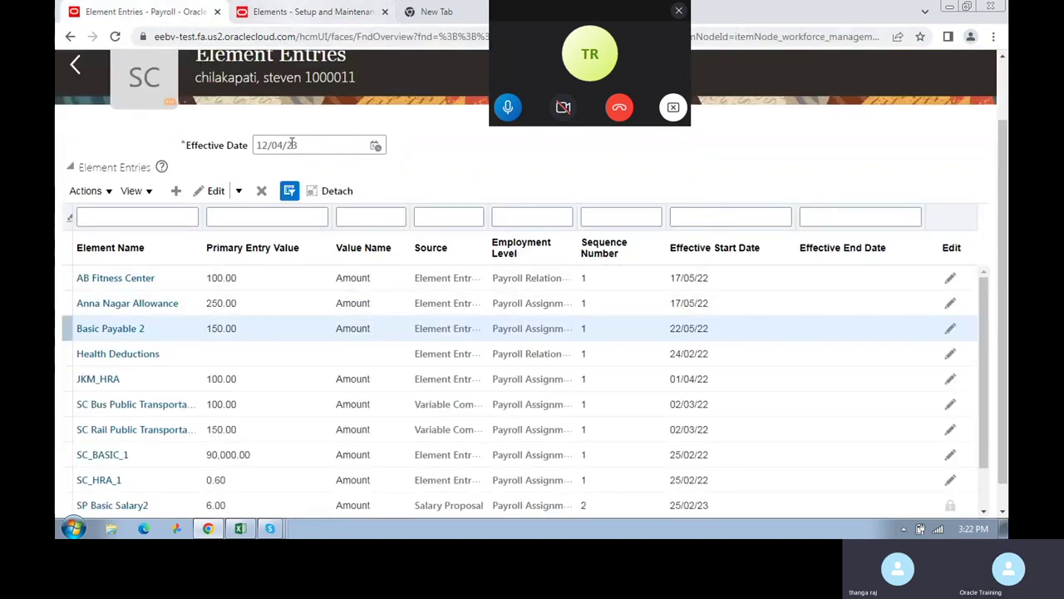
left_click_drag(261, 387, 234, 456)
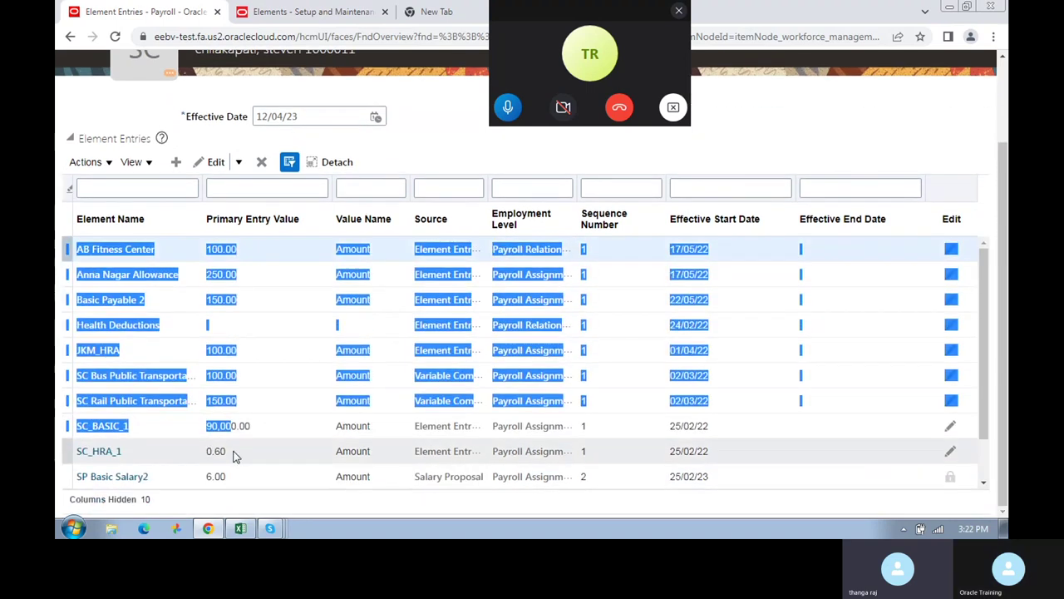
left_click(233, 351)
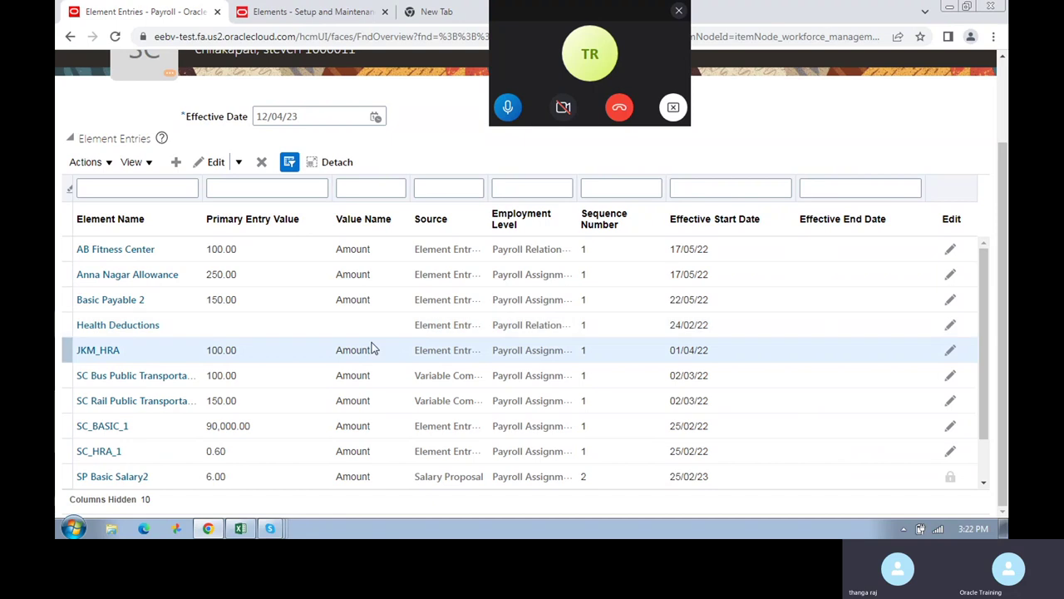
scroll(402, 407, "up", 2)
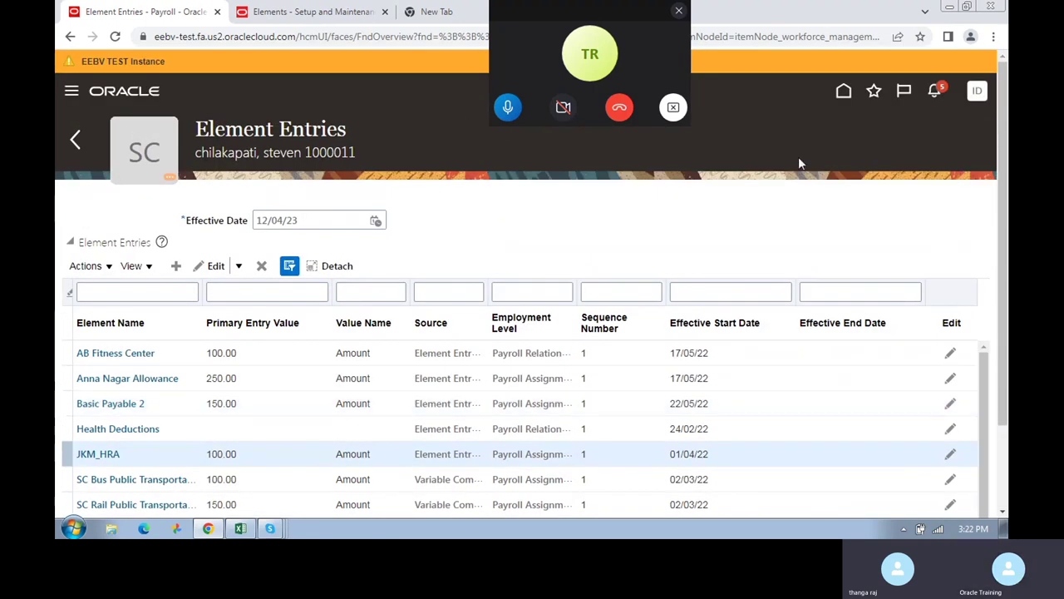
- Leave the Basic Ramraj Earnings element summary for the home page and copy the employee's person number from Element Entries
left_click(322, 10)
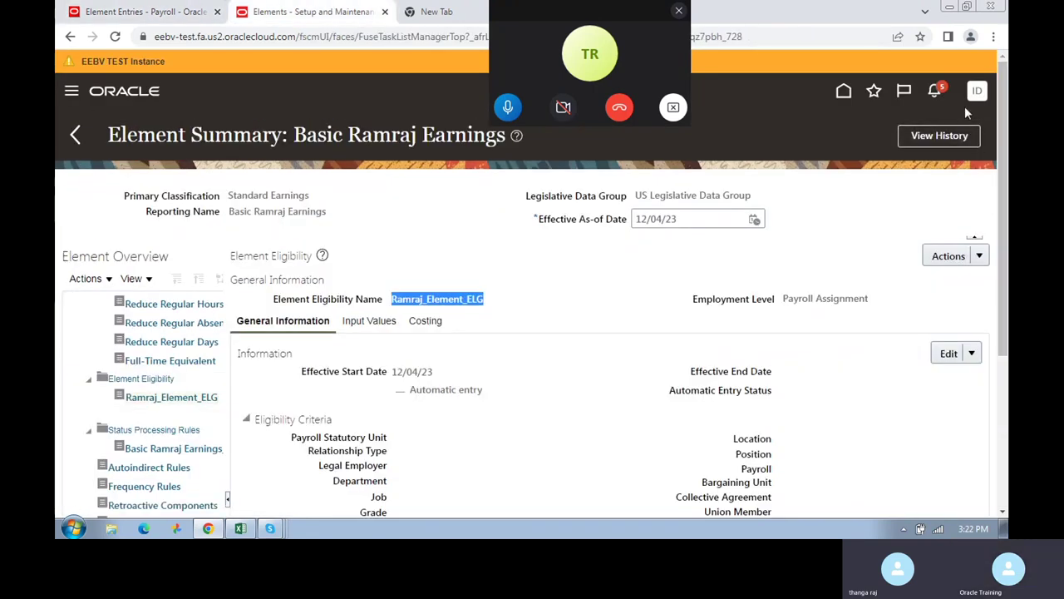
left_click(844, 92)
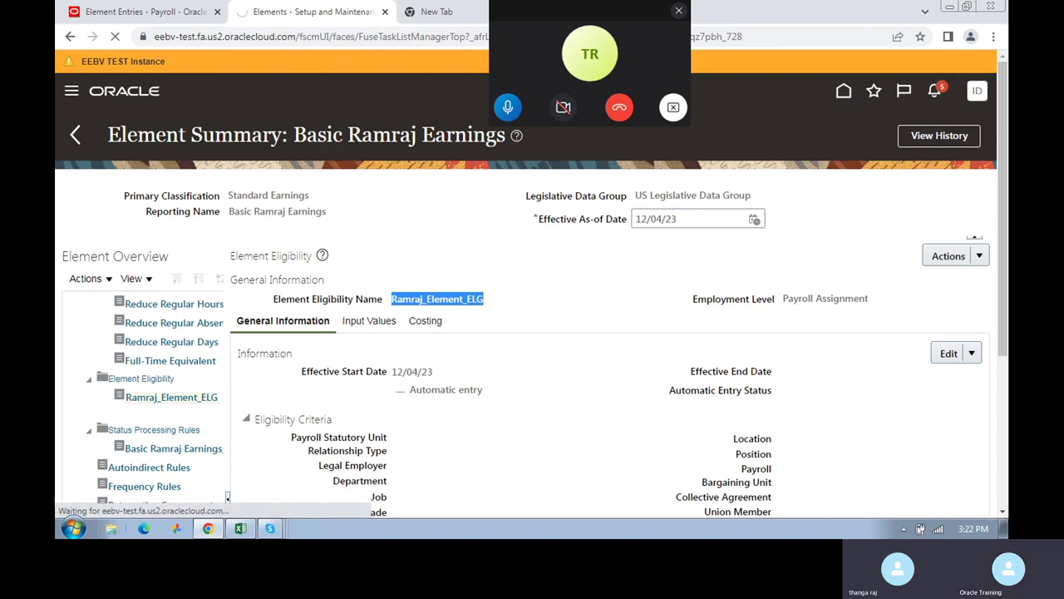
mouse_move(240, 530)
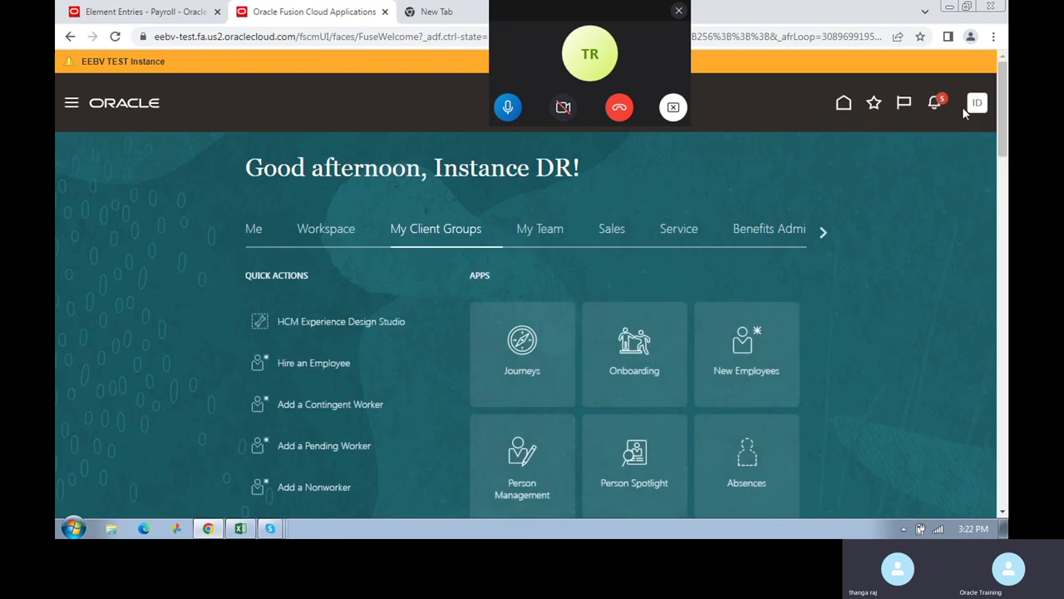
left_click(191, 15)
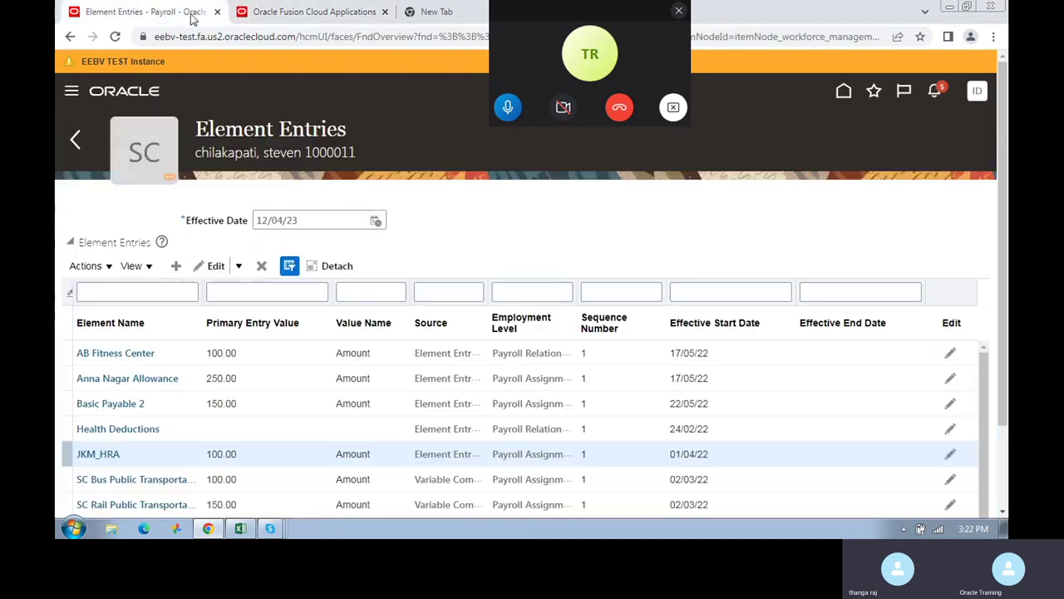
double_click(335, 152)
key("ctrl+c")
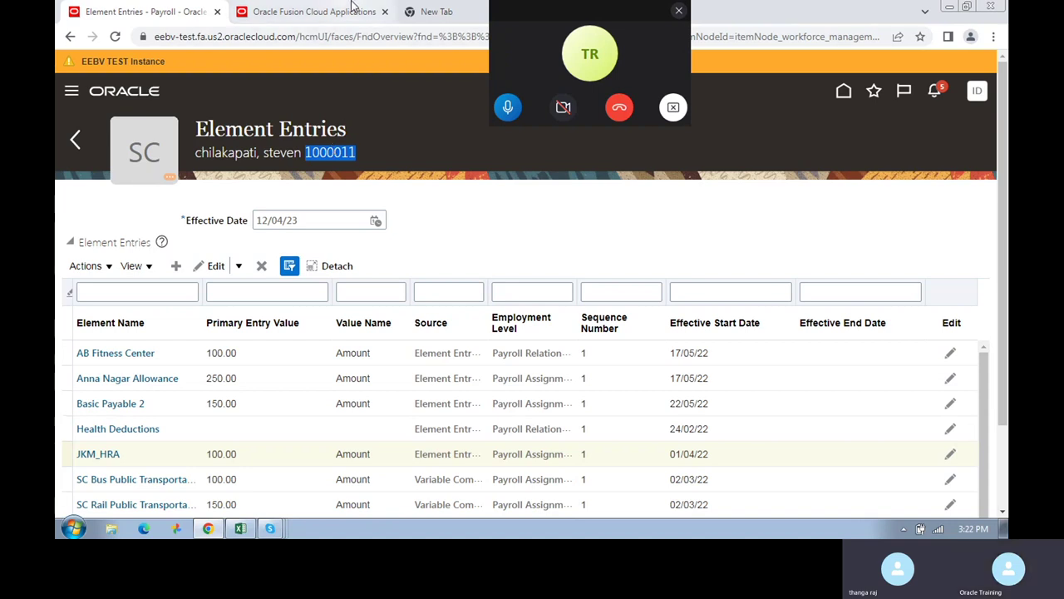
left_click(352, 10)
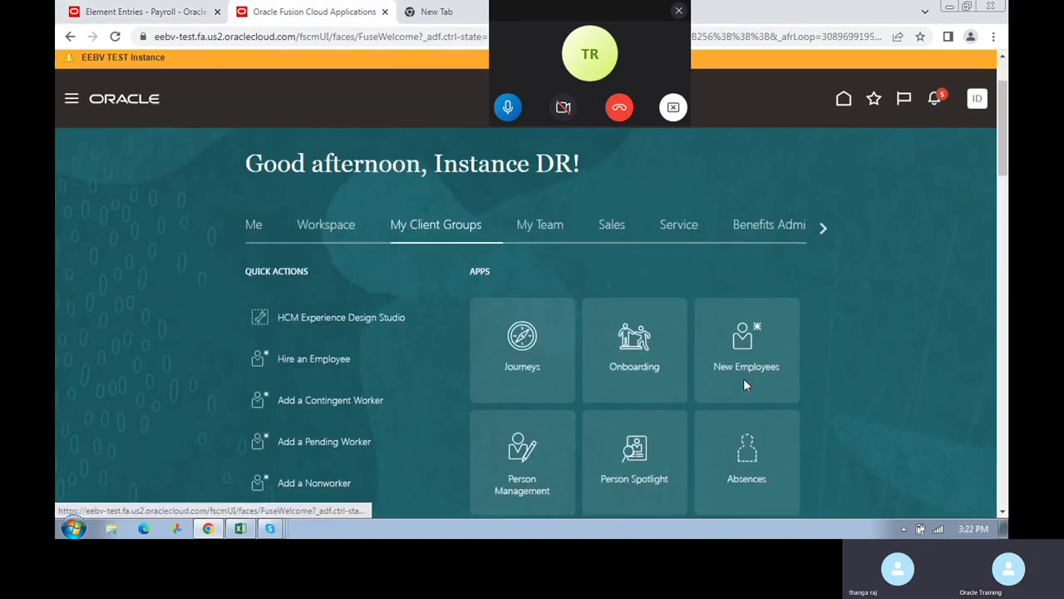
- Open Person Management from the client group apps on the home page
scroll(707, 378, "down", 3)
scroll(711, 400, "up", 3)
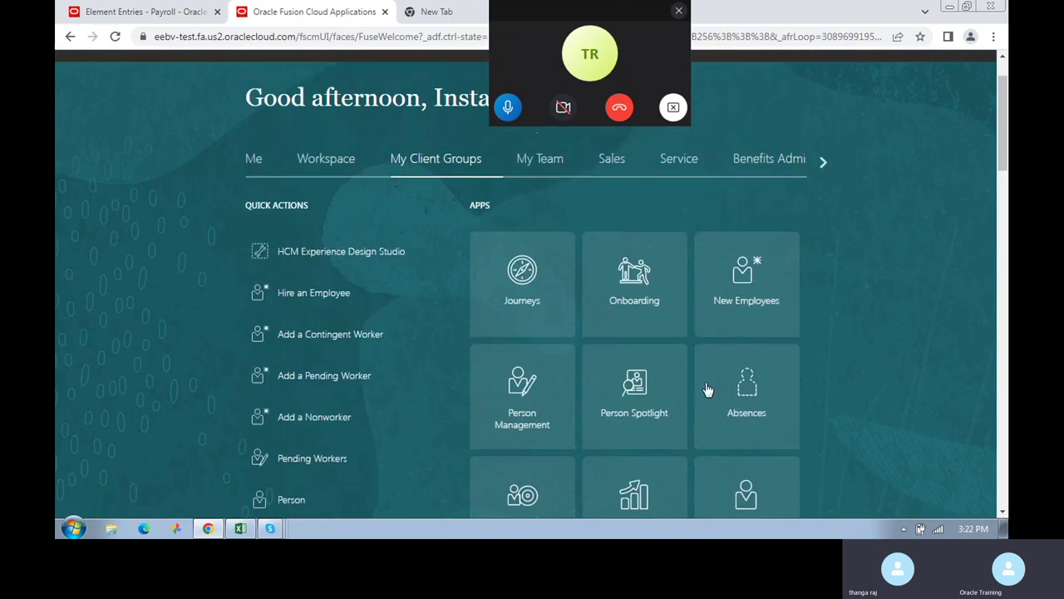
left_click(439, 166)
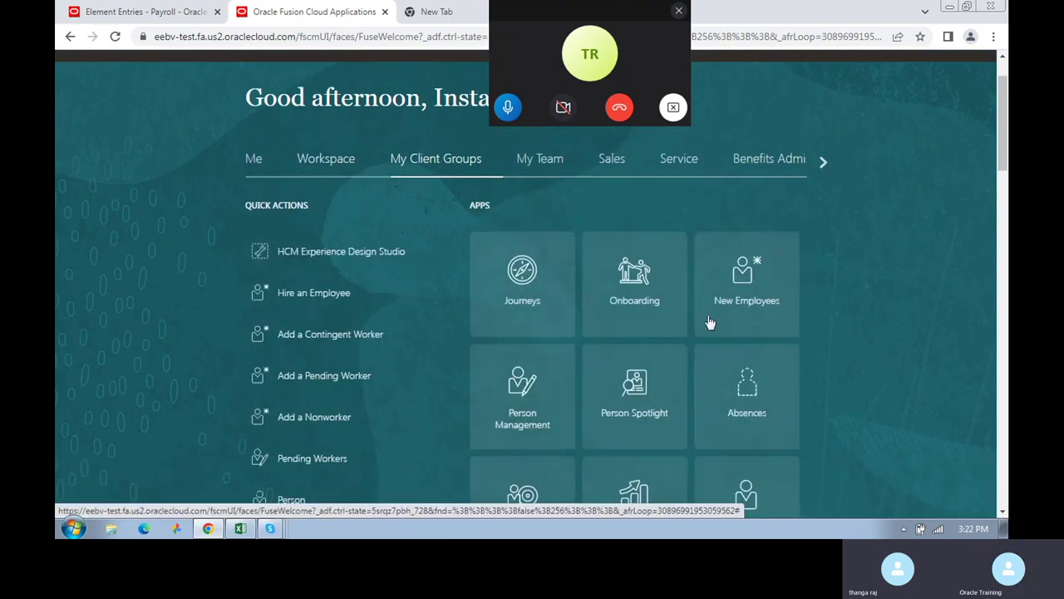
scroll(766, 334, "down", 2)
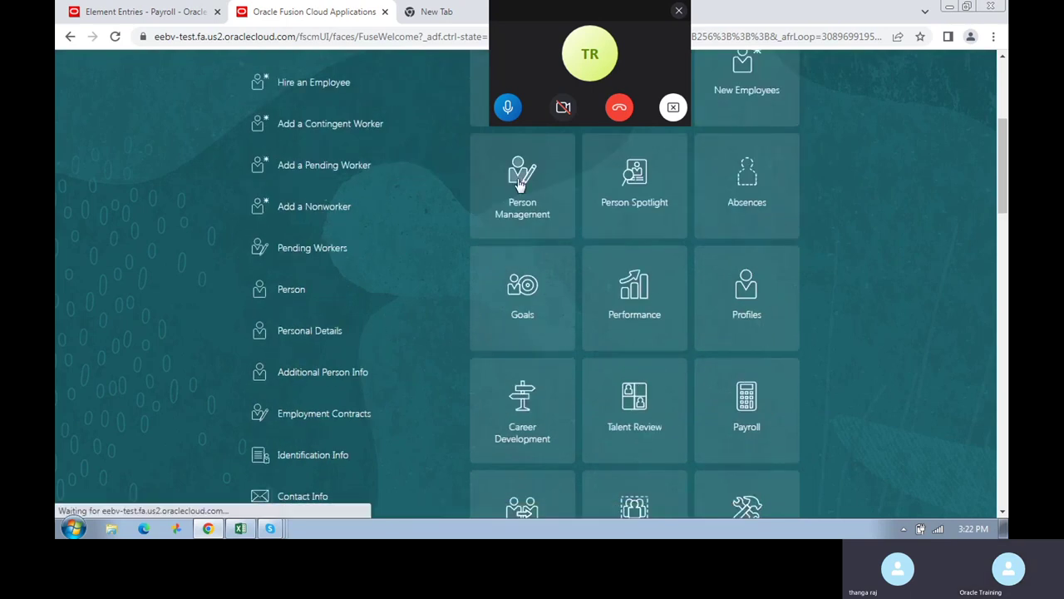
left_click(521, 184)
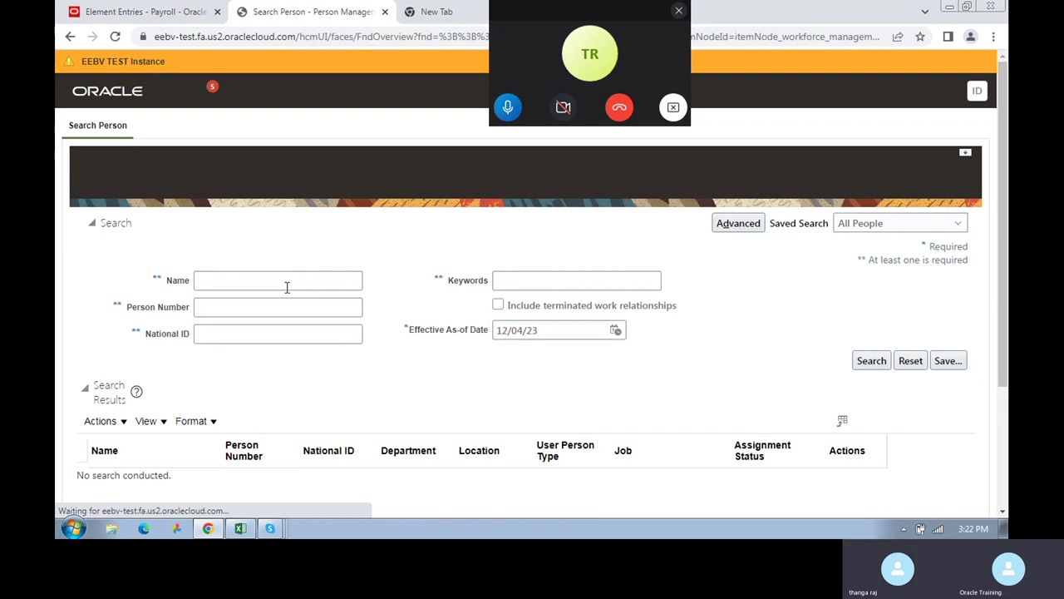
- Search Person Management by the copied person number and open the matching employee's Employment page
left_click(263, 305)
key("ctrl+v")
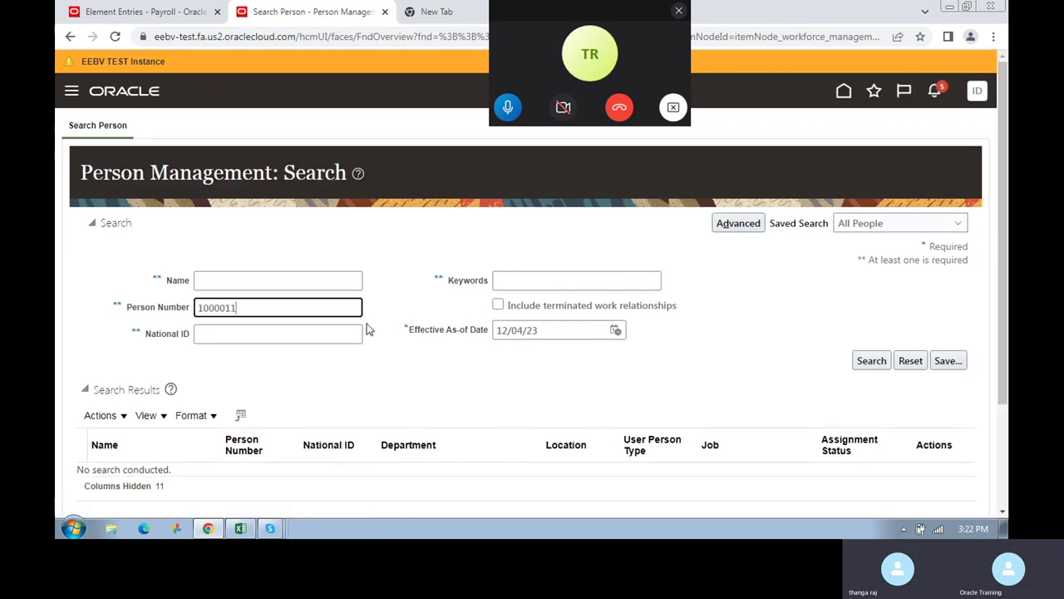
left_click(865, 360)
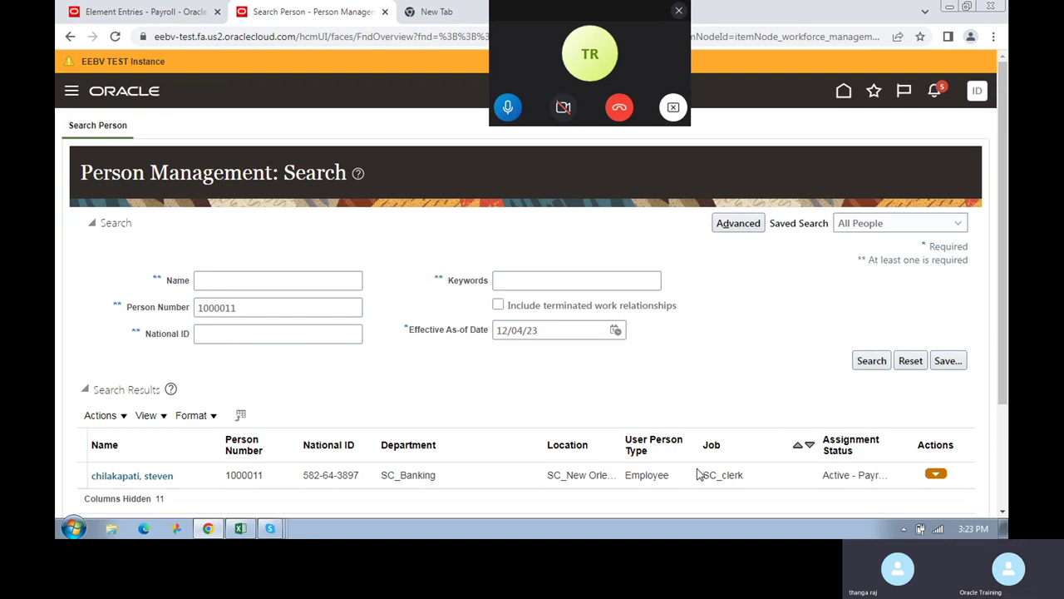
scroll(698, 474, "down", 3)
left_click(163, 336)
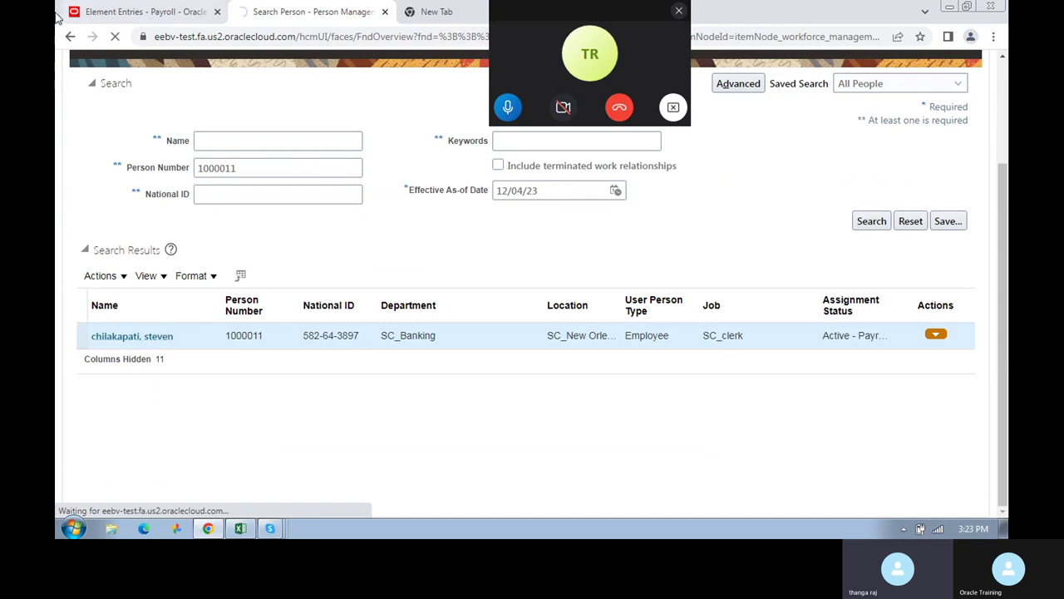
left_click(142, 12)
left_click(262, 8)
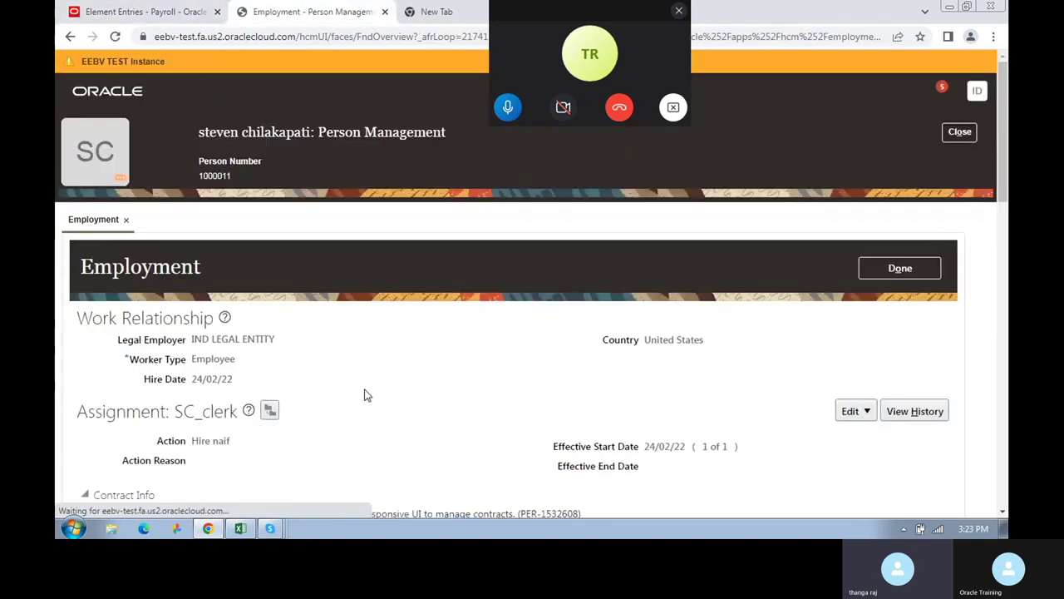
scroll(364, 416, "down", 2)
scroll(957, 250, "up", 2)
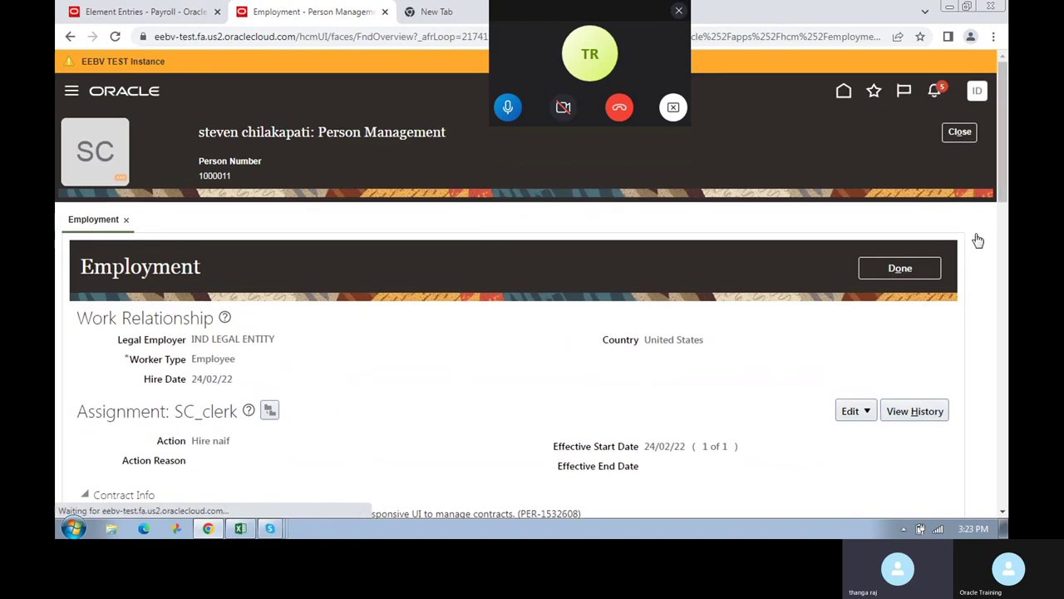
- Open the employee's payroll Element Entries from the Employment page in Person Management and view the listed elements
left_click(979, 235)
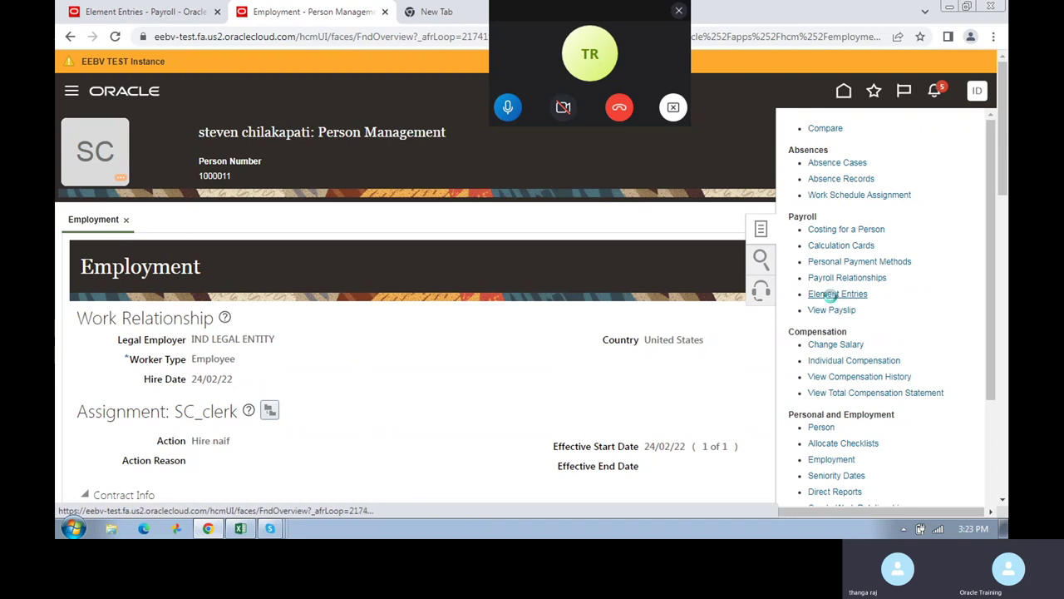
left_click(832, 295)
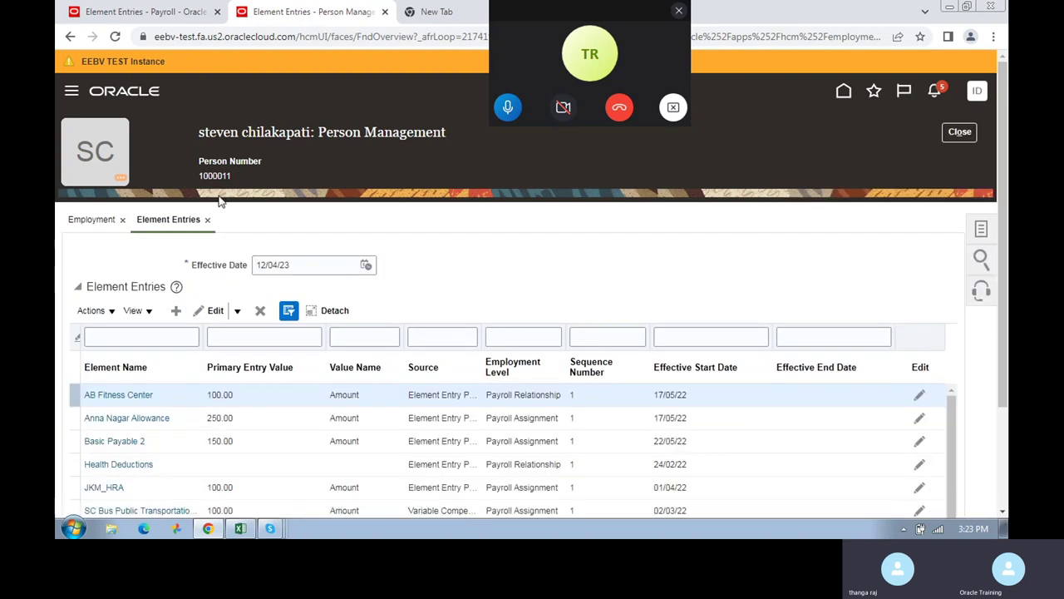
scroll(395, 375, "down", 2)
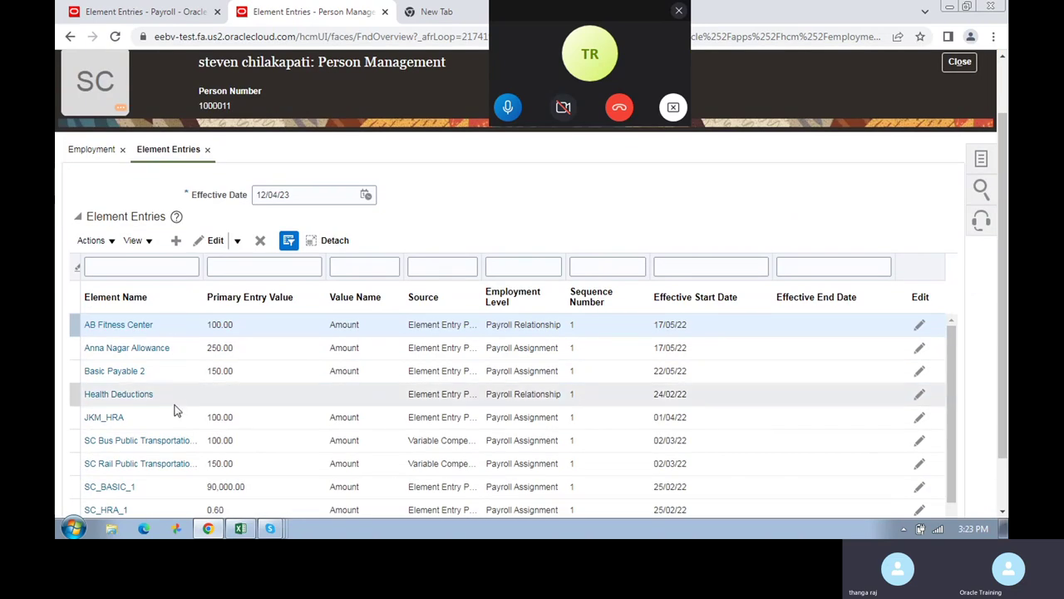
scroll(175, 441, "down", 1)
scroll(158, 449, "down", 3)
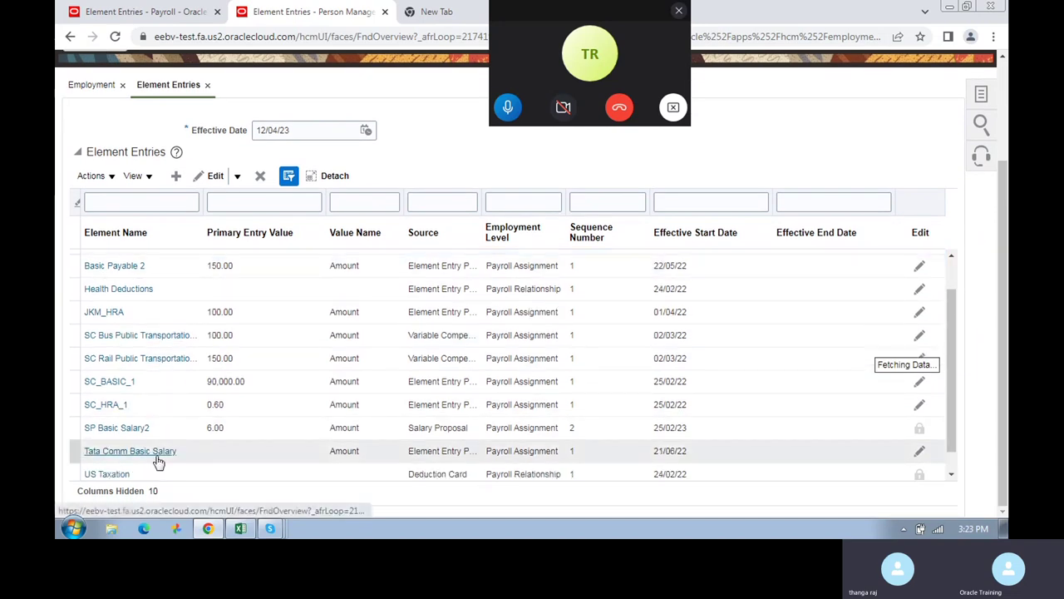
- Switch to the Excel payroll sheet, highlight the salary components in A15:A20 starting from Spl All, and return to Oracle
left_click(240, 528)
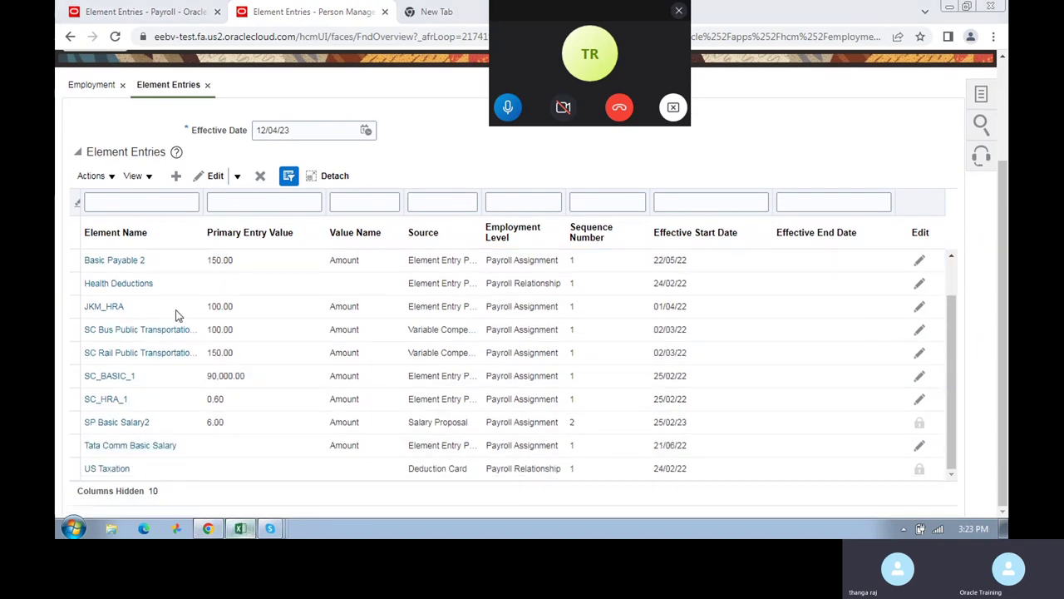
left_click(119, 350)
key("shift+Down")
key("shift+Down")
key("shift+Down")
key("shift+Down")
key("shift+Down")
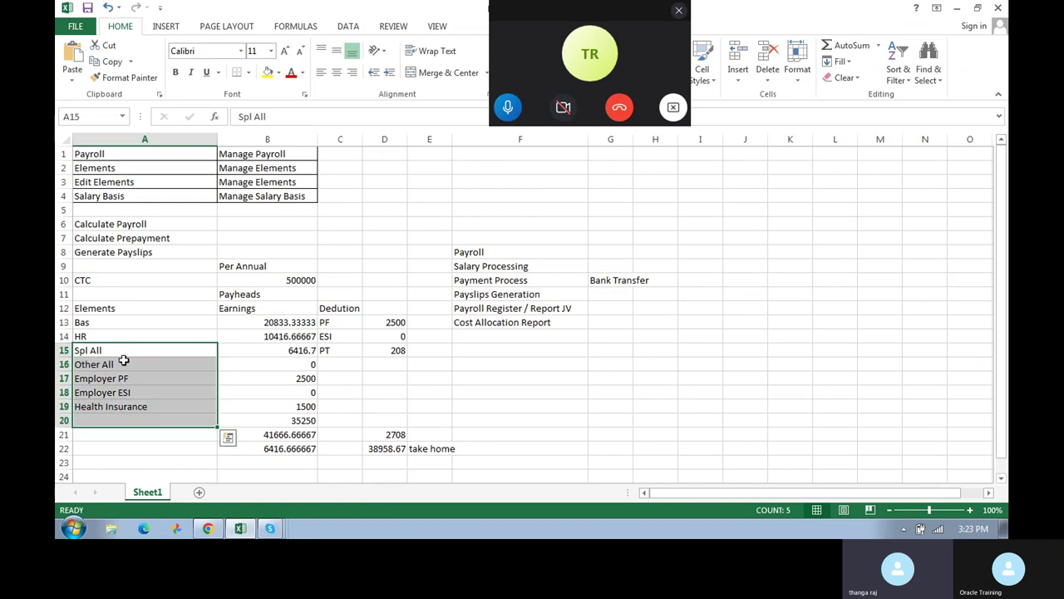
left_click(208, 528)
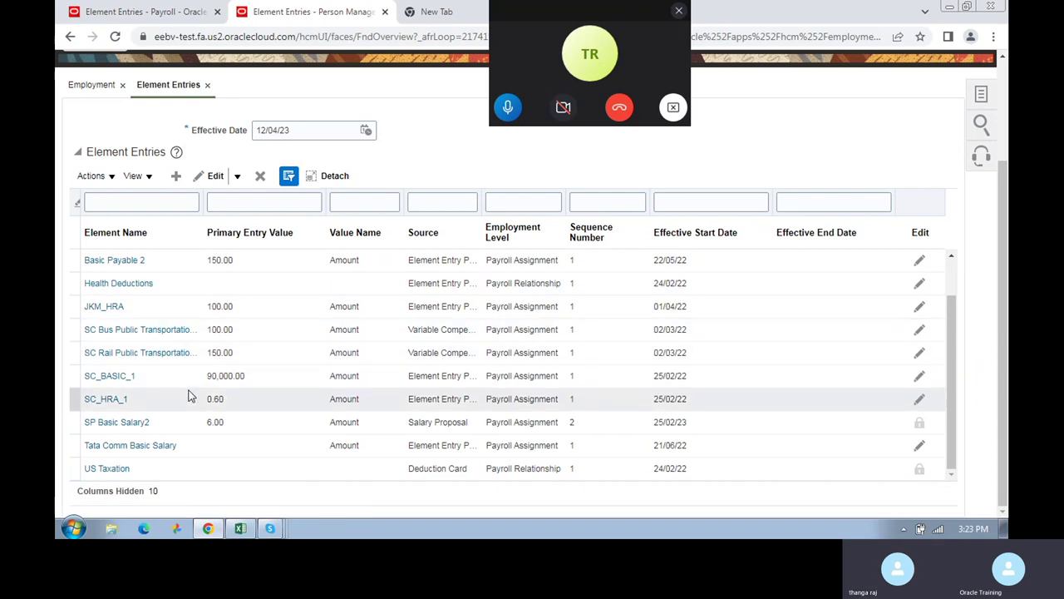
- Examine the primary entry values in Person Management, highlighting the Anna Nagar Allowance, SC Rail, SC Bus and AB Fitness Center entries
scroll(164, 317, "up", 5)
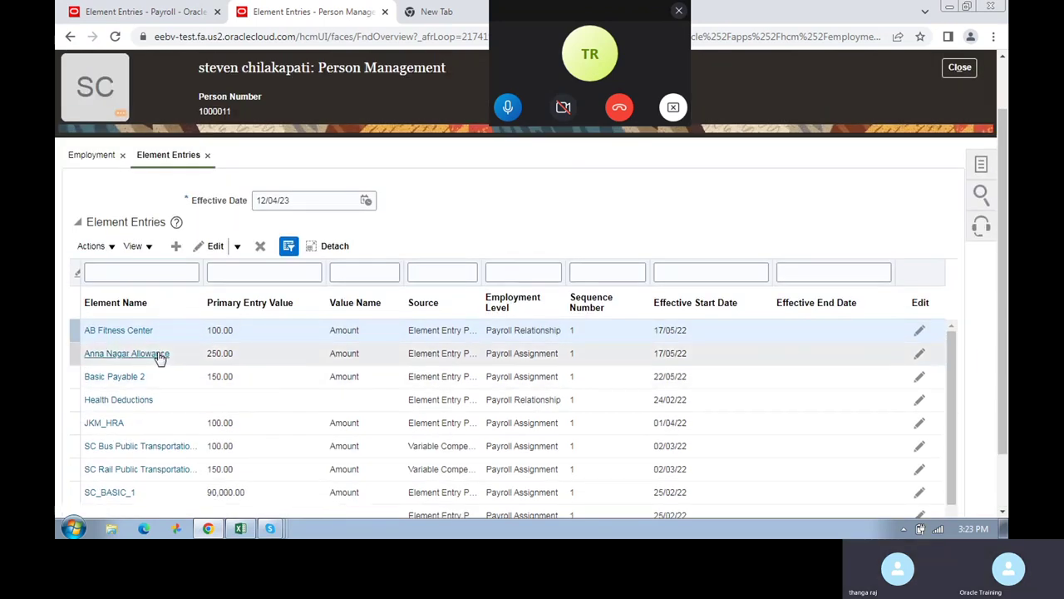
left_click(214, 352)
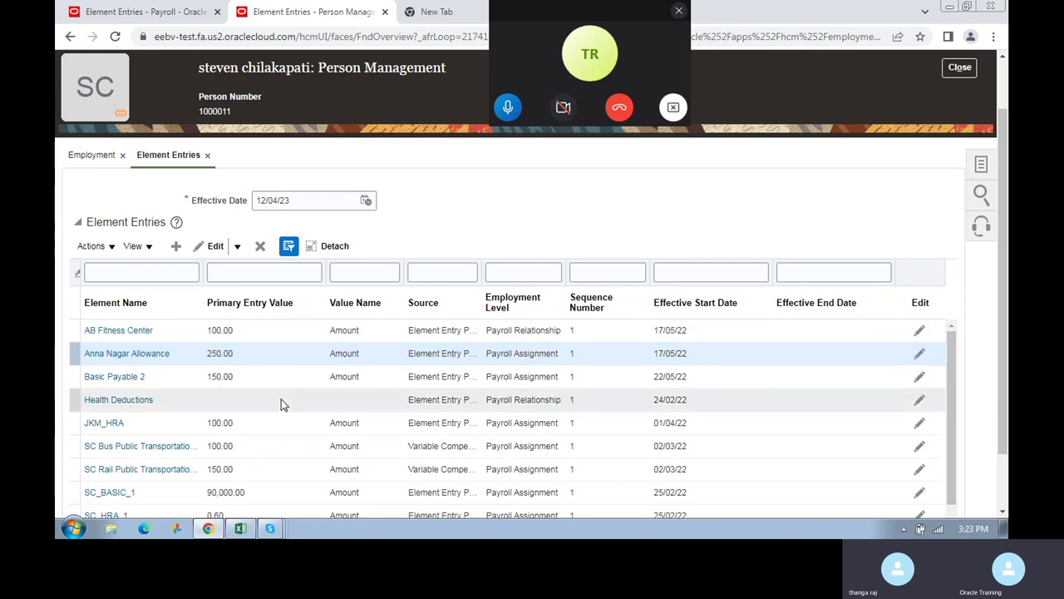
scroll(281, 399, "down", 1)
scroll(424, 339, "down", 2)
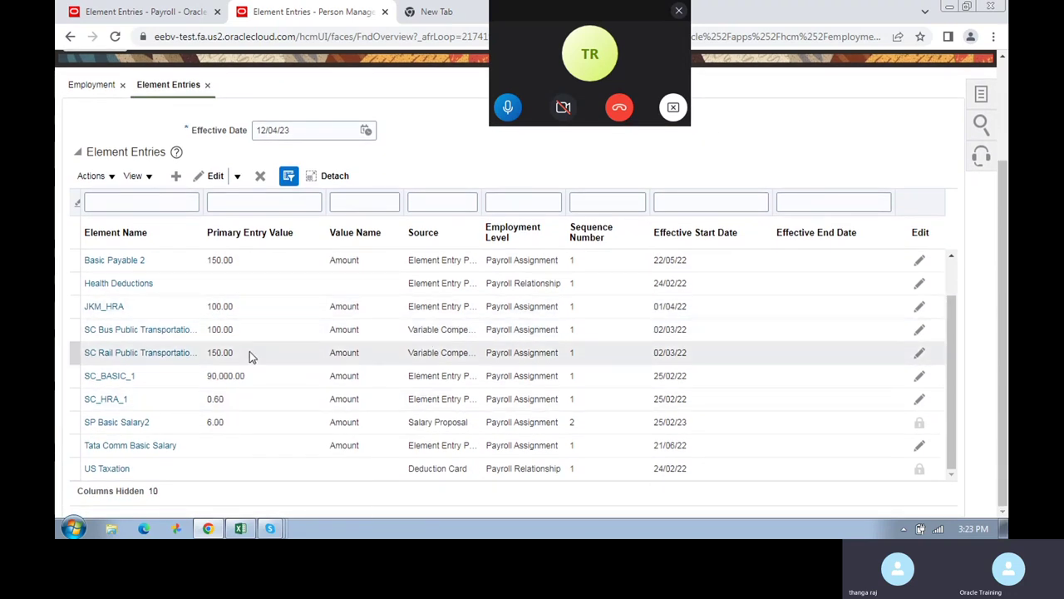
scroll(250, 354, "up", 4)
scroll(412, 353, "down", 5)
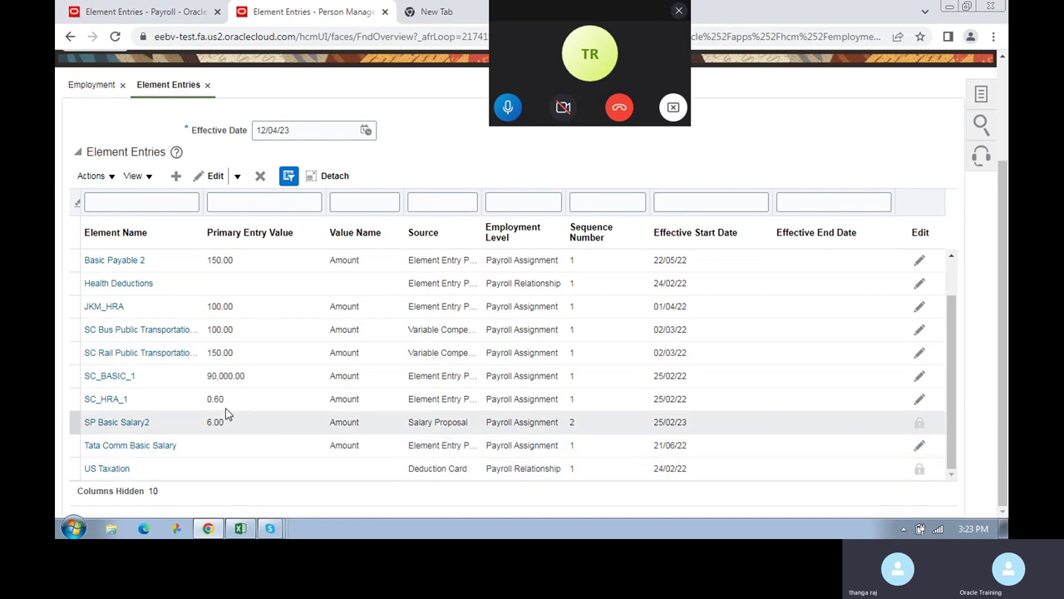
double_click(217, 351)
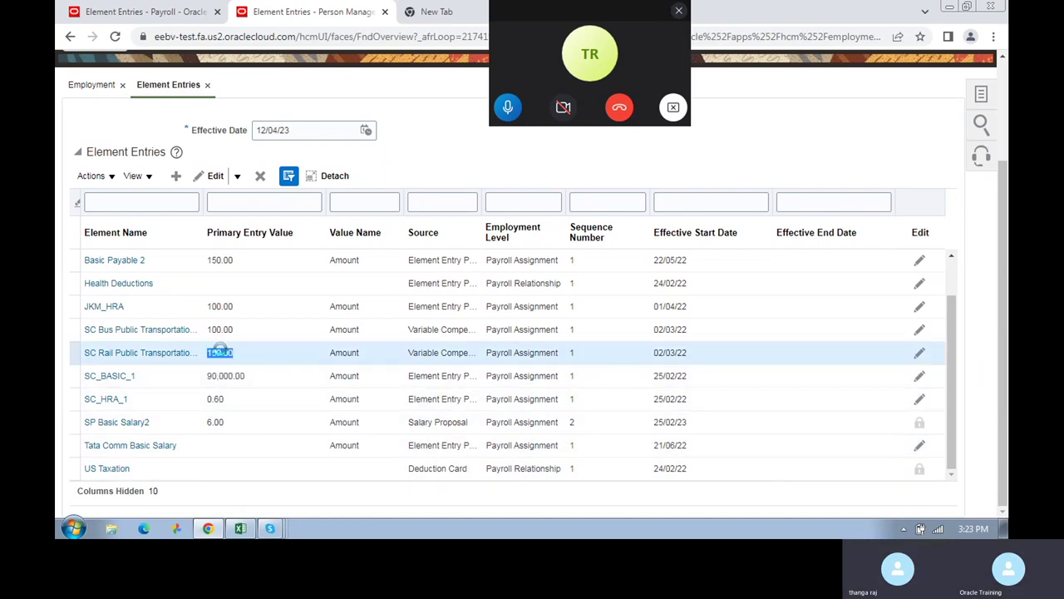
double_click(223, 329)
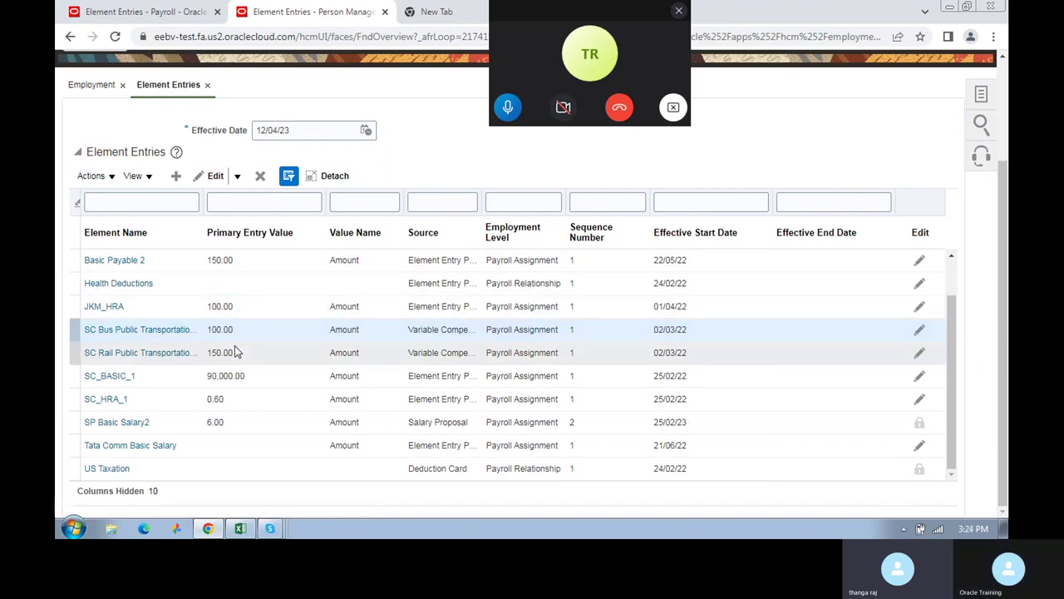
scroll(243, 360, "up", 3)
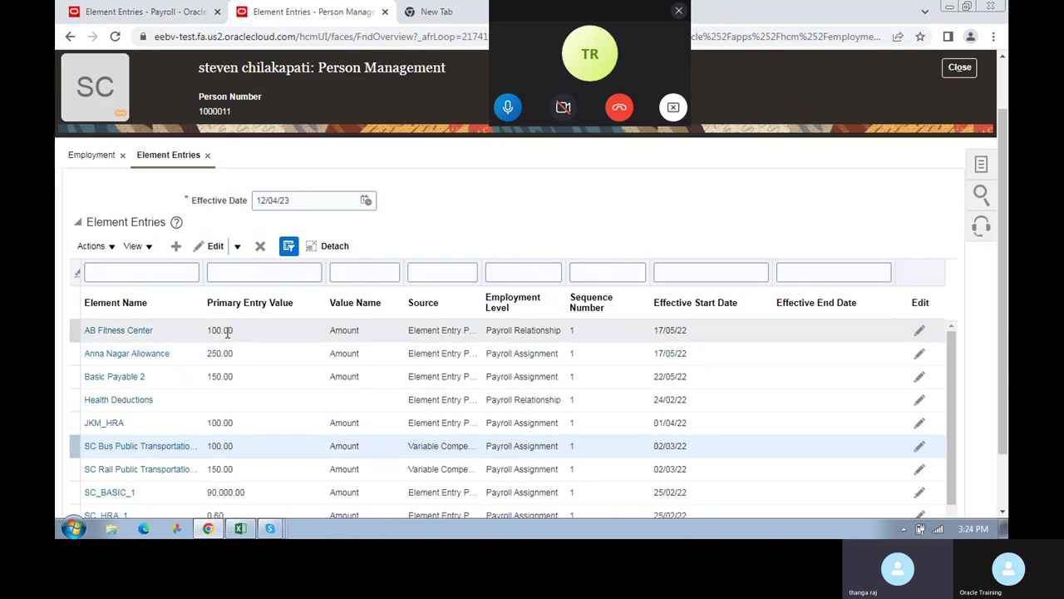
left_click(234, 324)
scroll(241, 251, "down", 1)
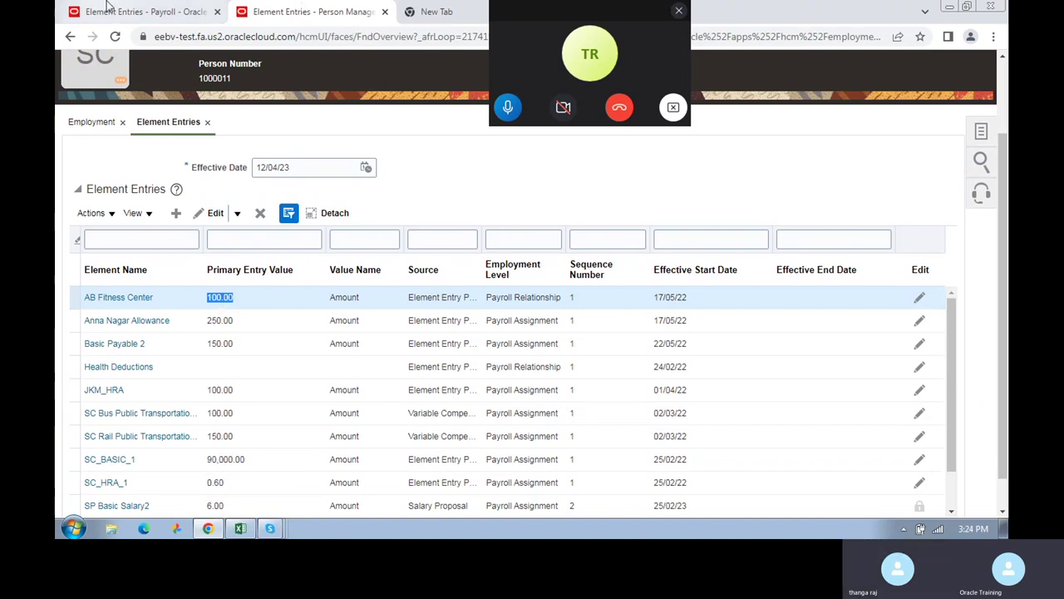
- Compare the employee's element entries on the Payroll page with those in Person Management, including the Health Deductions entry
left_click(149, 12)
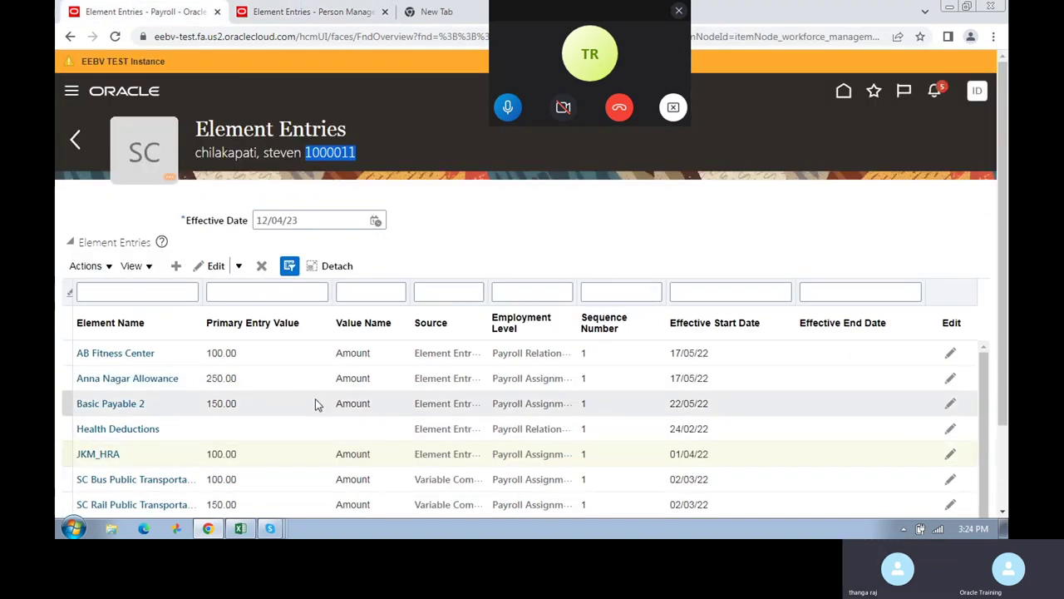
scroll(314, 404, "down", 5)
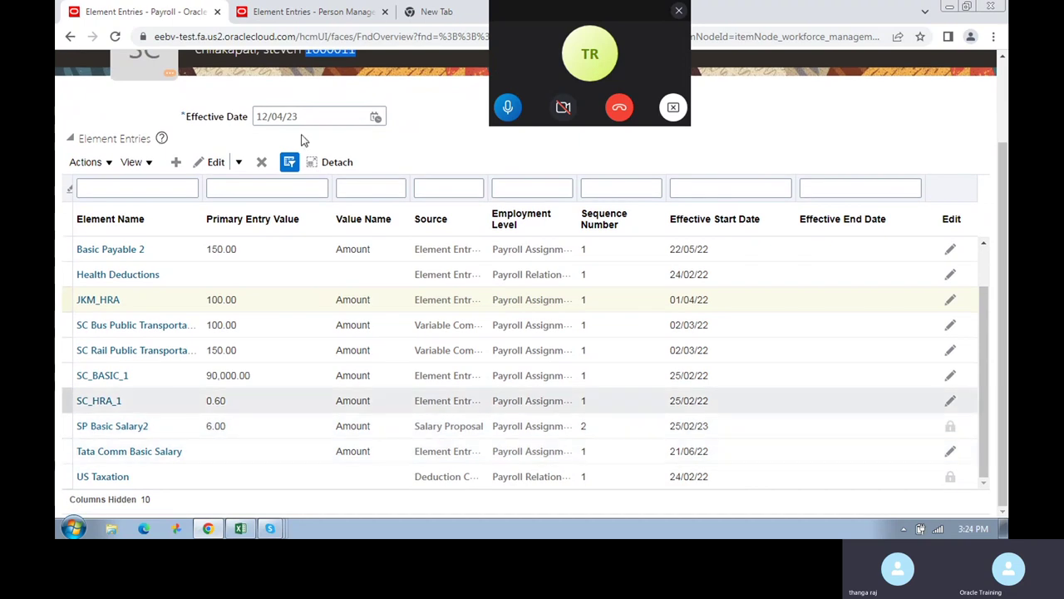
left_click(309, 12)
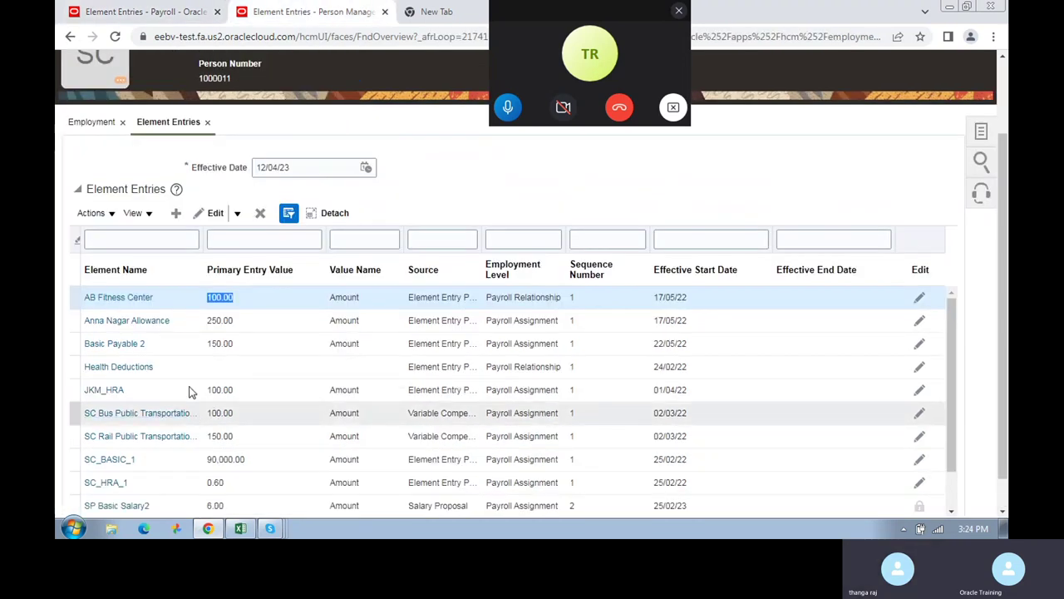
scroll(190, 391, "down", 5)
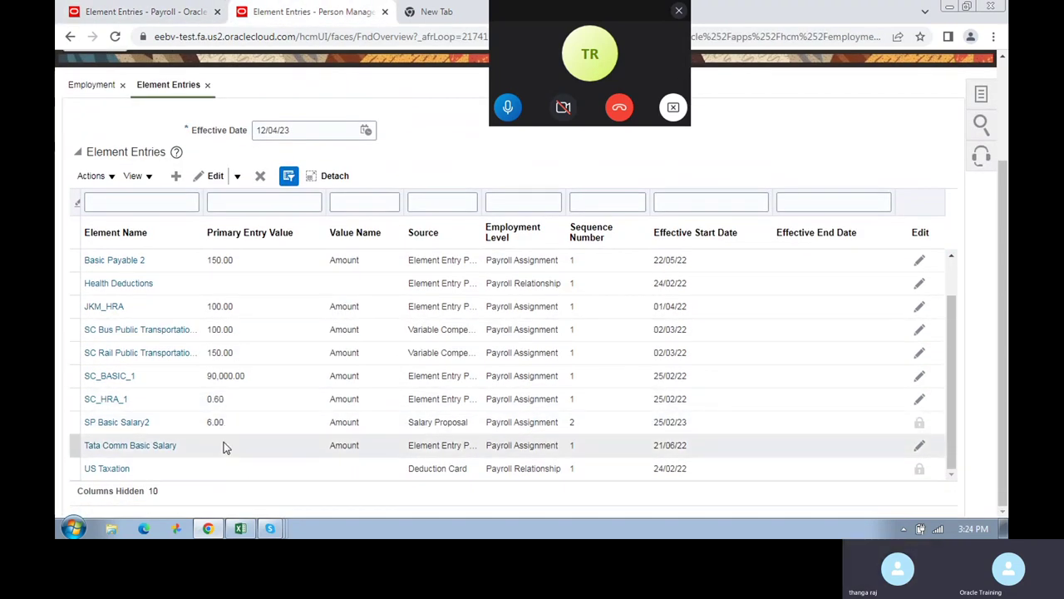
left_click(204, 10)
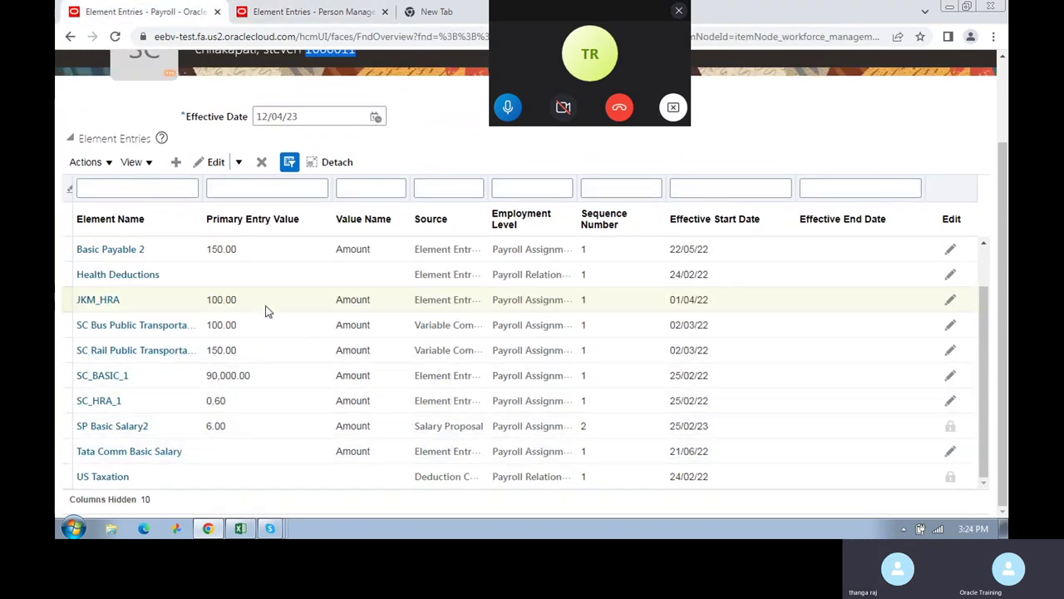
scroll(266, 310, "up", 3)
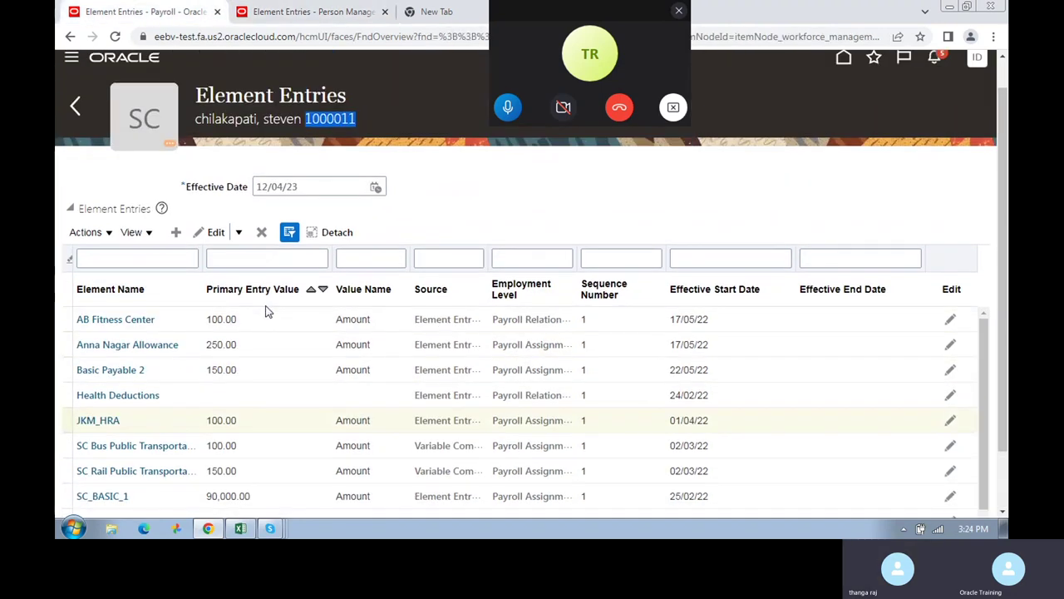
left_click(233, 396)
scroll(308, 390, "down", 1)
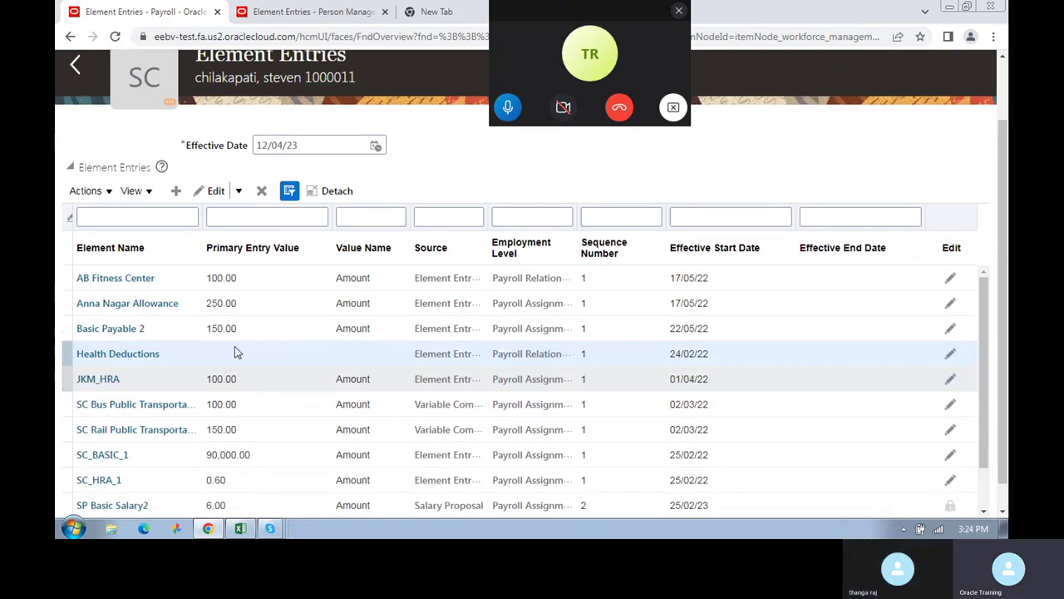
left_click(274, 11)
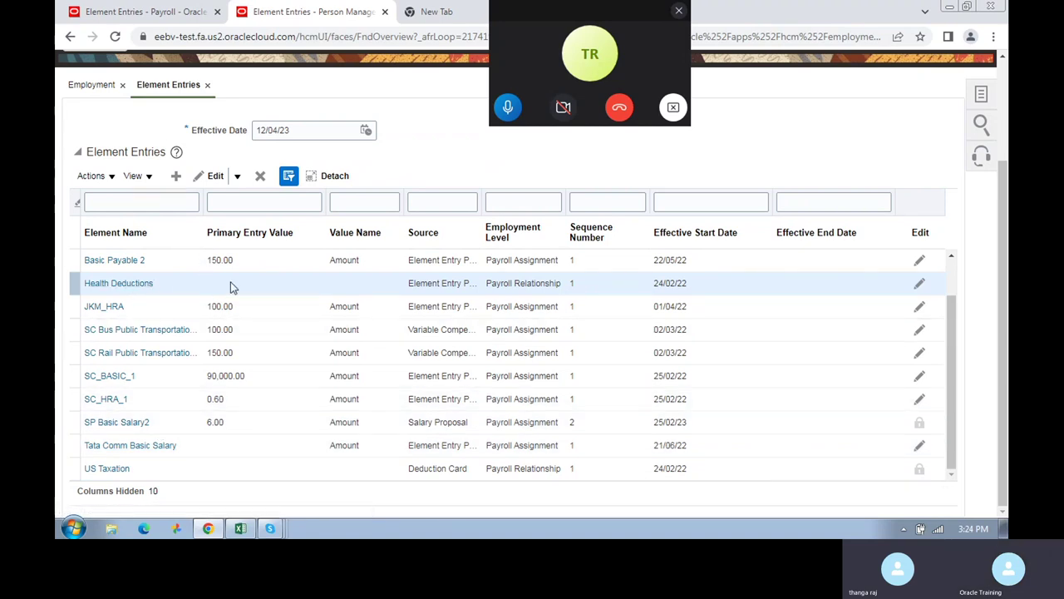
left_click(141, 12)
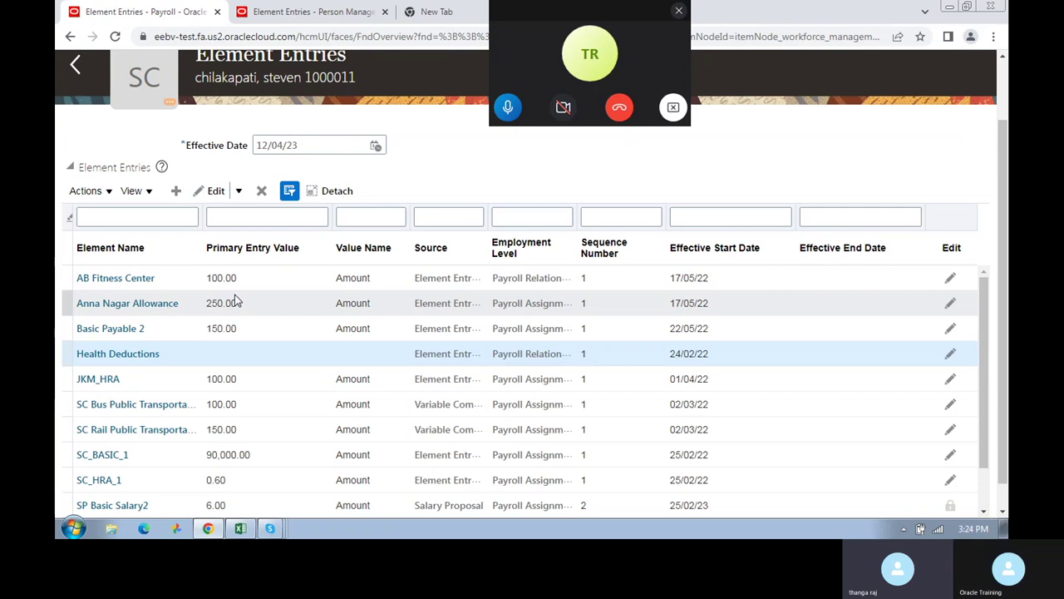
scroll(242, 380, "down", 3)
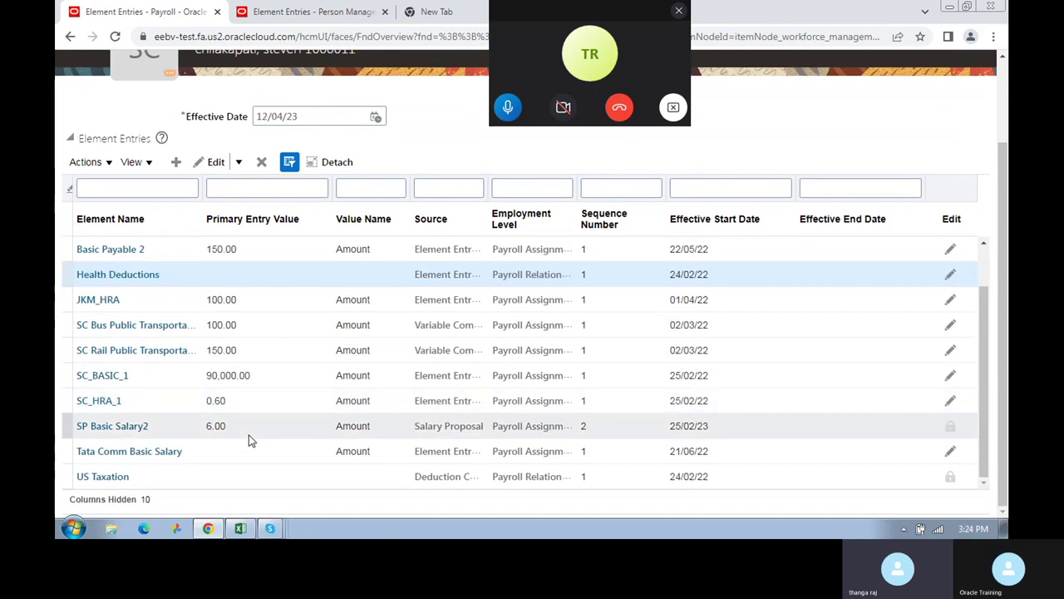
left_click(264, 8)
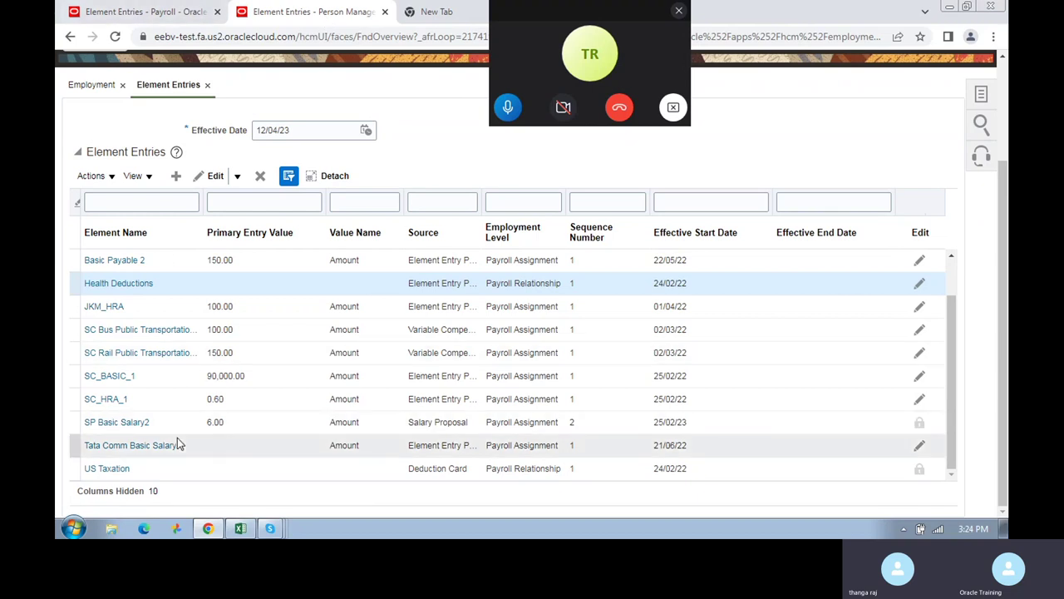
- Consult the Excel salary components again and recheck the element entries in both Payroll and Person Management
left_click(239, 528)
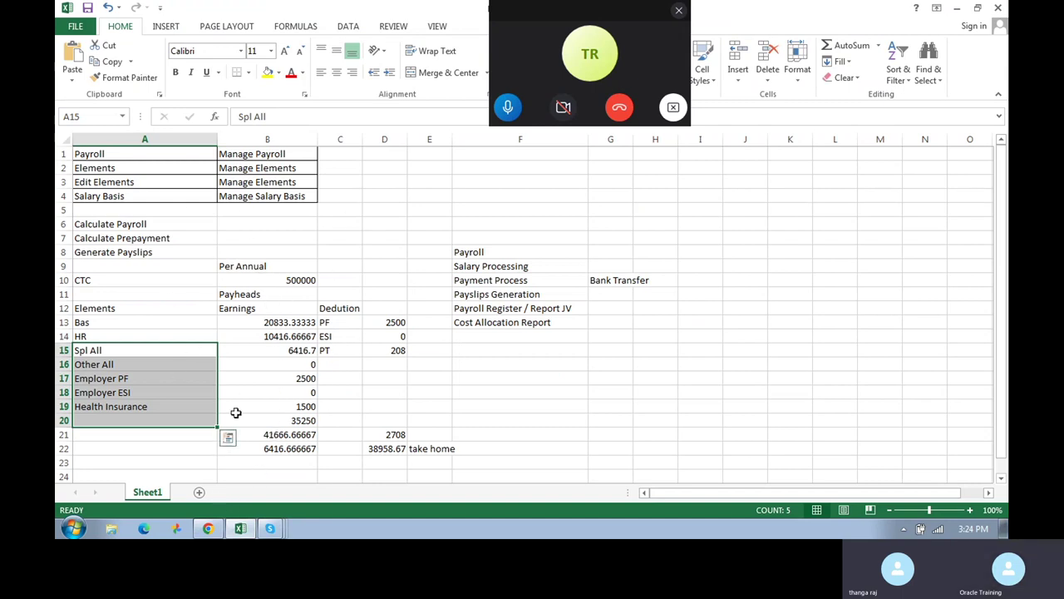
left_click(208, 528)
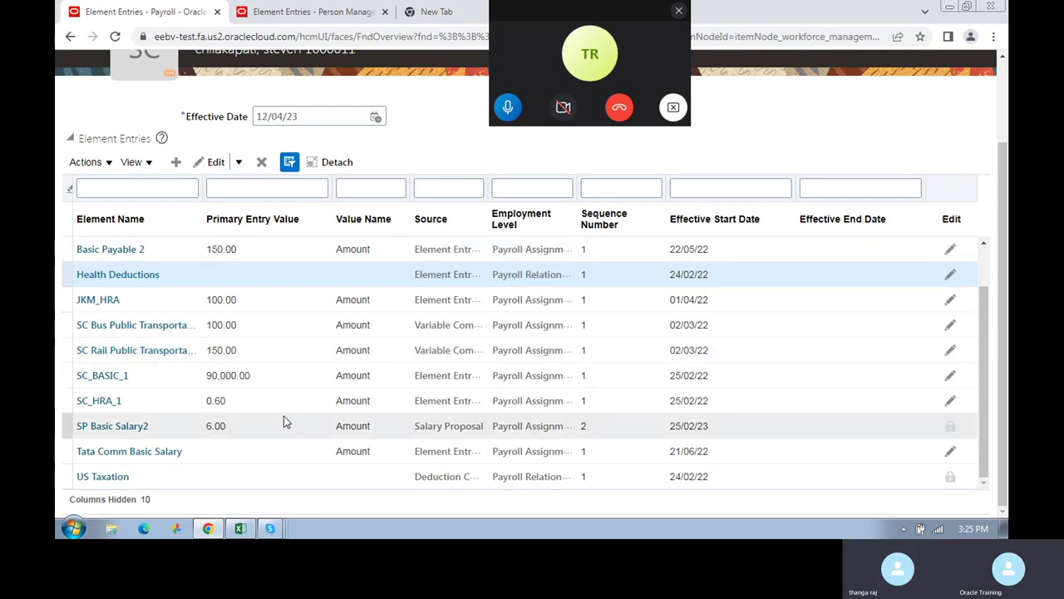
scroll(298, 307, "up", 3)
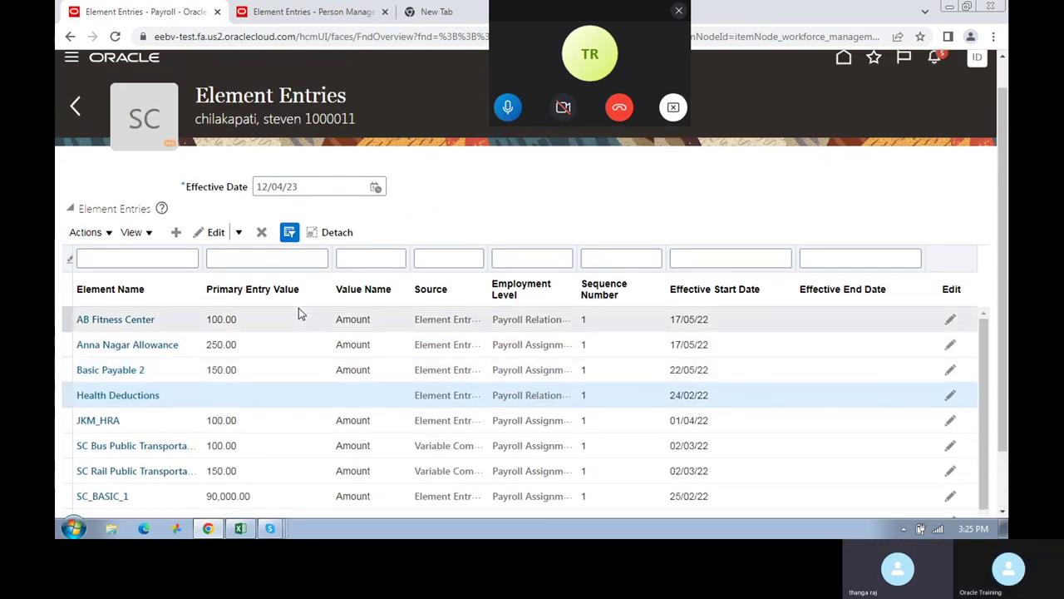
left_click(310, 10)
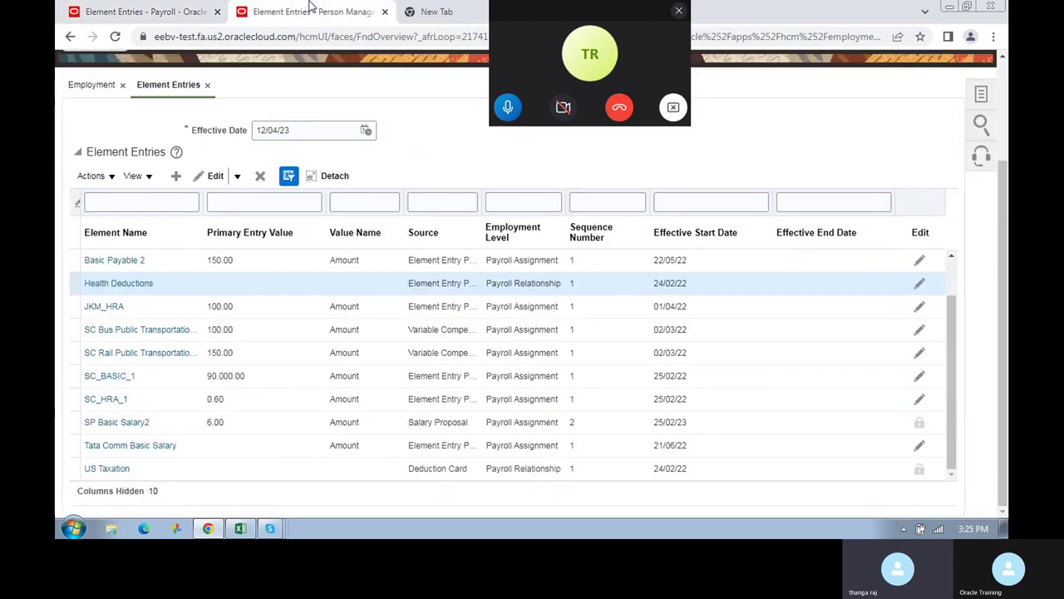
left_click(180, 7)
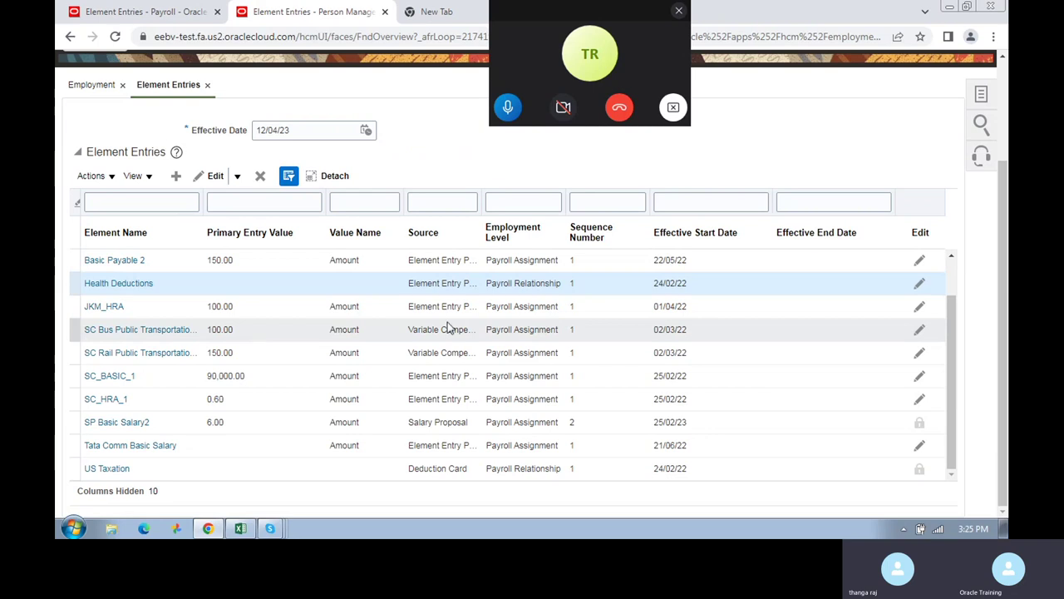
scroll(449, 328, "up", 5)
left_click(138, 11)
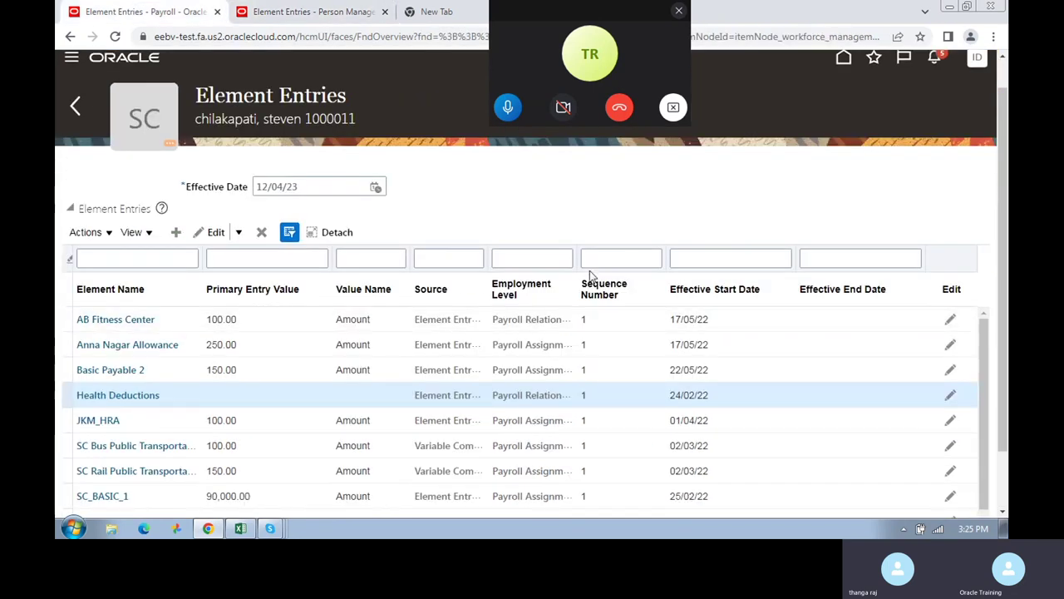
scroll(546, 368, "down", 3)
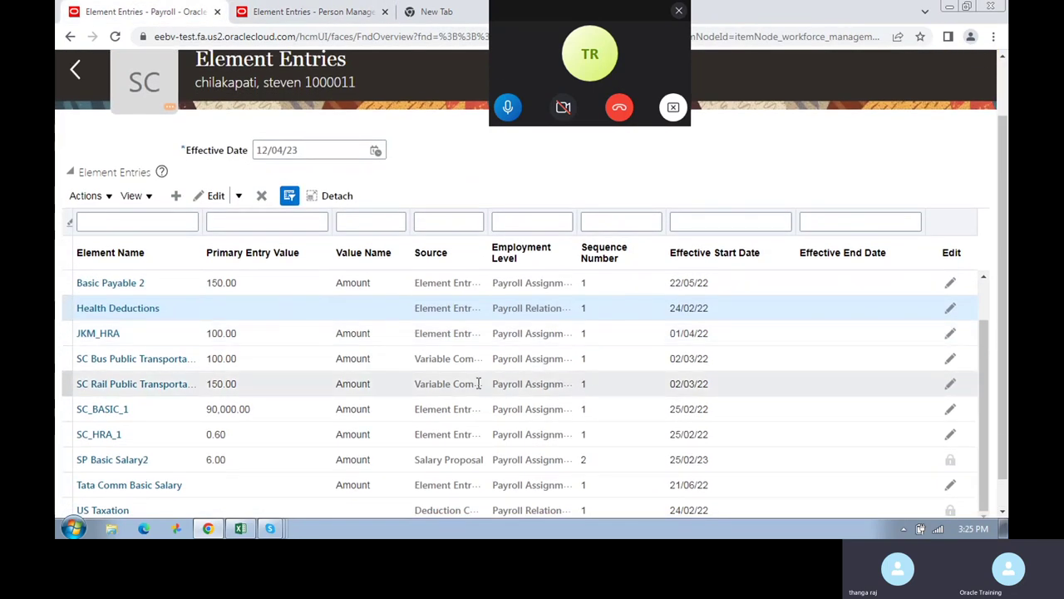
scroll(437, 441, "down", 1)
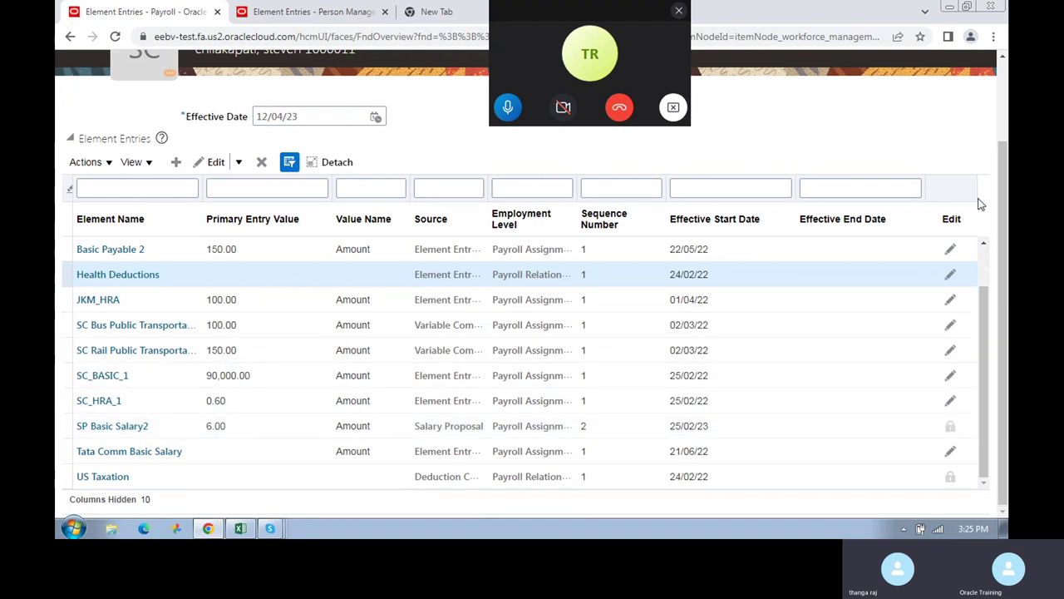
scroll(979, 204, "up", 2)
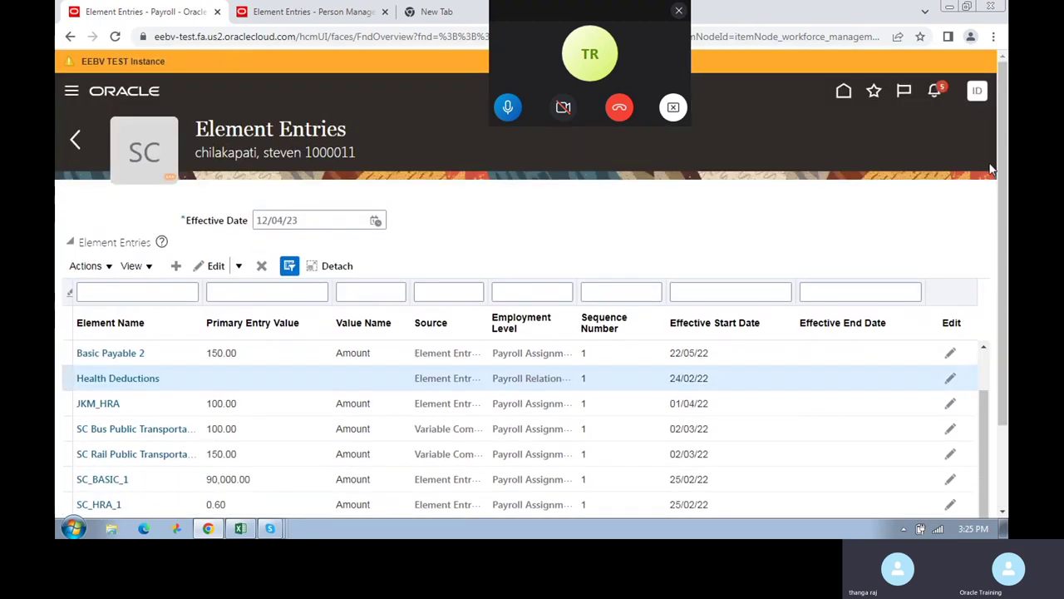
- Leave the employee's Payroll element entries and open the same employee's Absence Records in Person Management
left_click(83, 143)
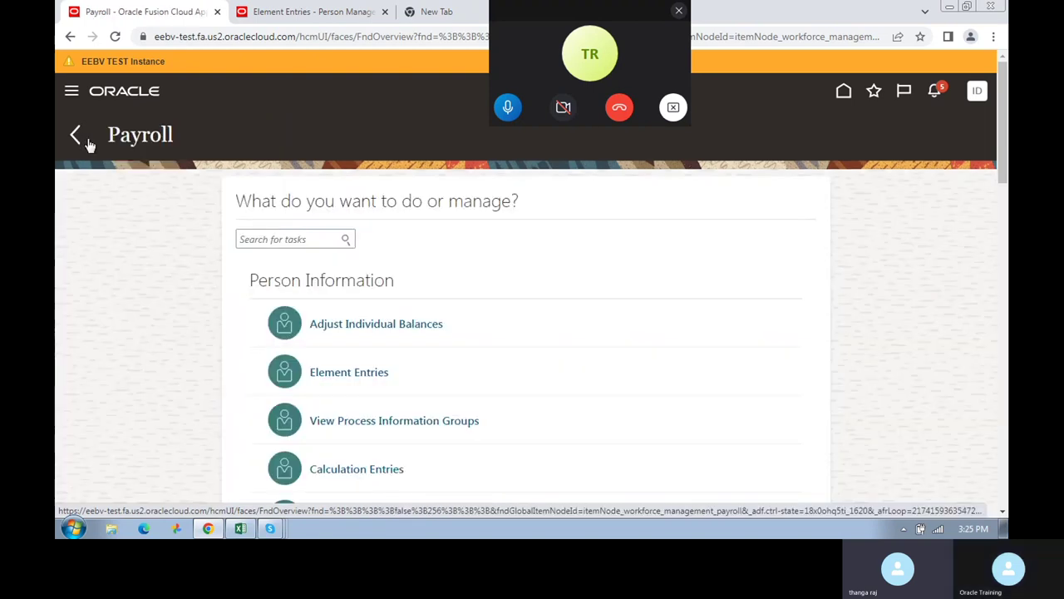
scroll(411, 394, "down", 1)
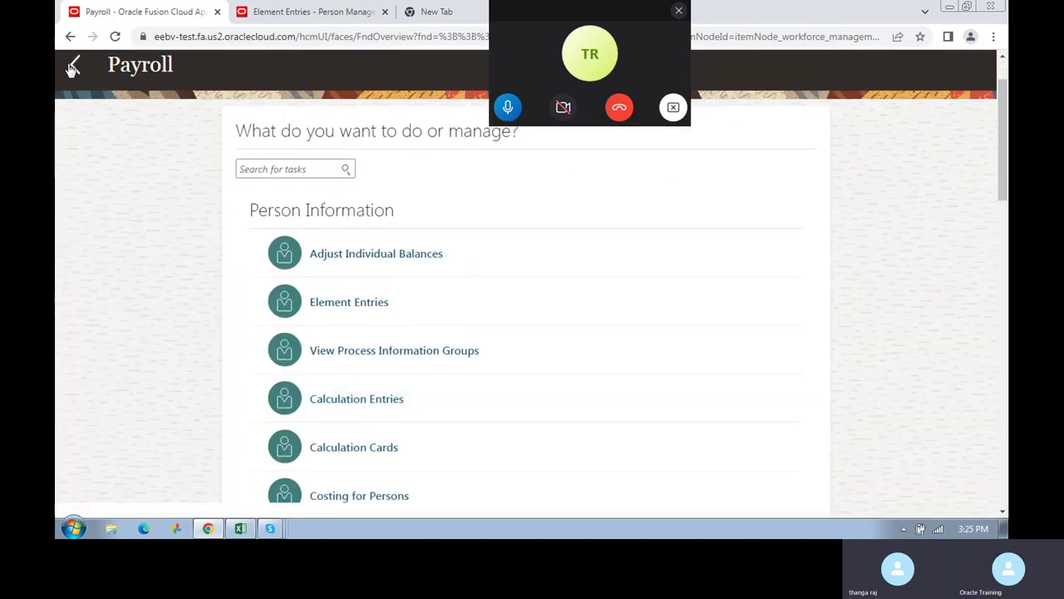
left_click(252, 18)
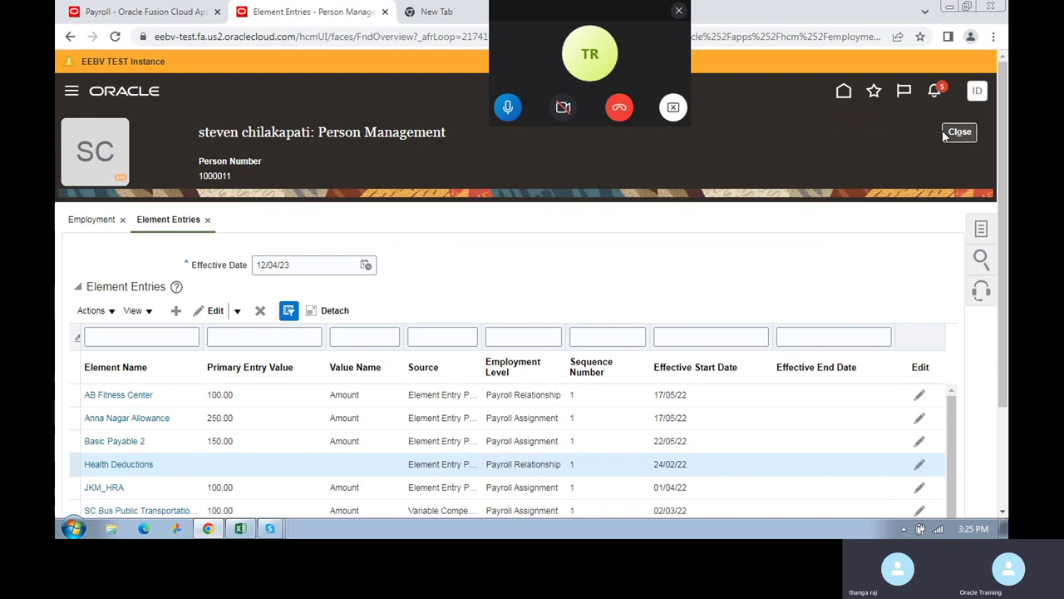
left_click(983, 232)
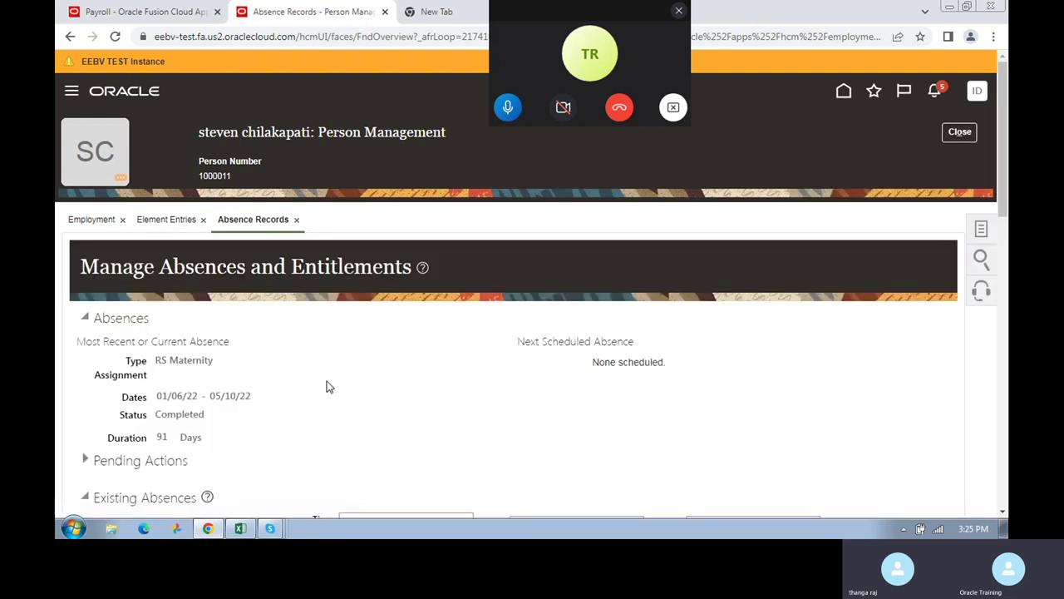
- Review the employee's existing absences and plan balances, and start adding a new absence
scroll(329, 386, "down", 2)
scroll(330, 386, "down", 3)
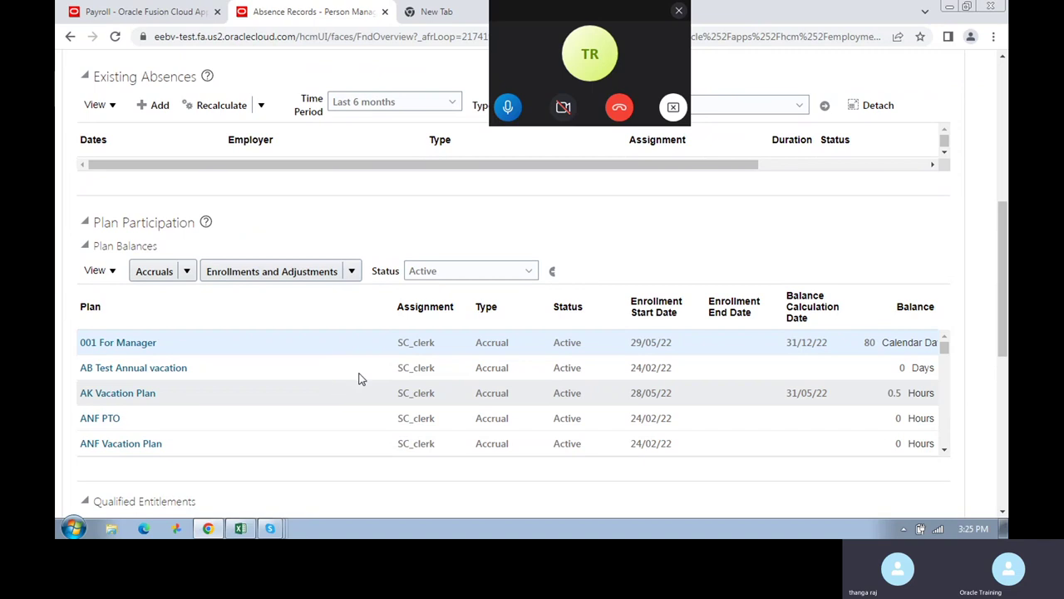
scroll(217, 167, "up", 2)
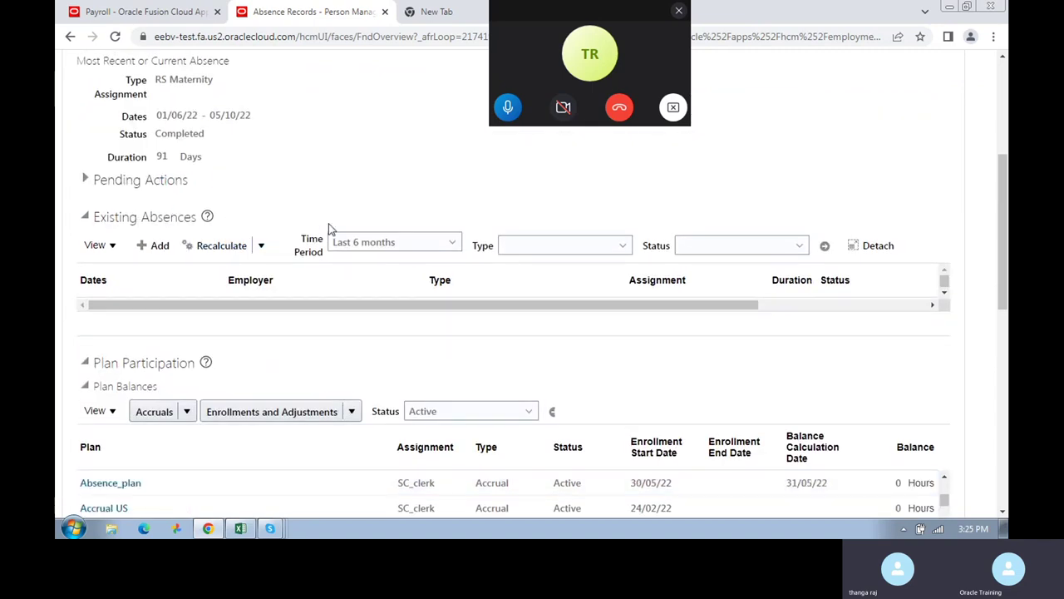
left_click_drag(631, 306, 160, 282)
left_click(162, 246)
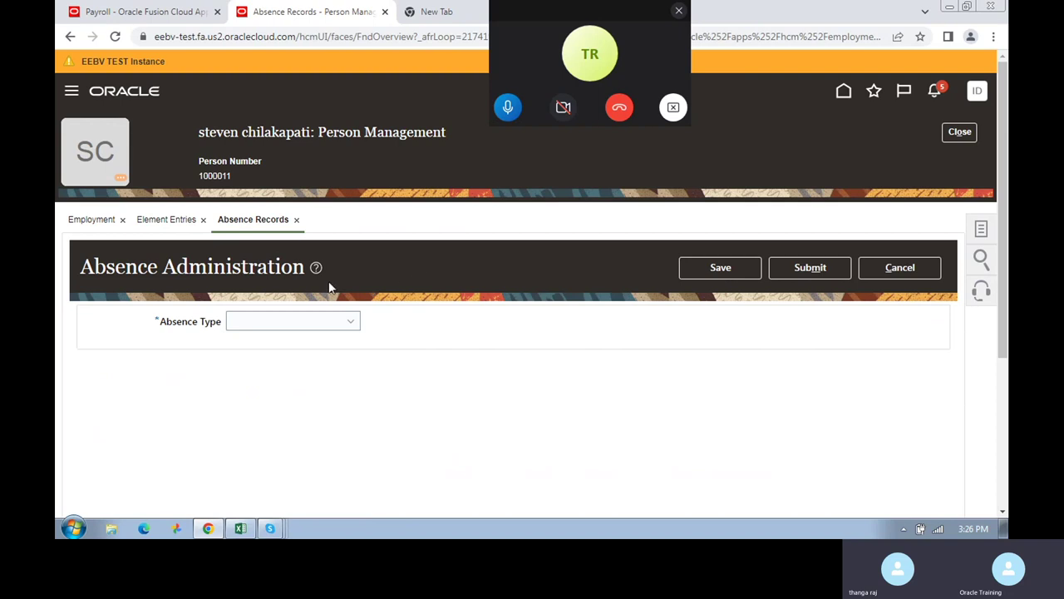
- Set the new absence's type to Personal Leave
left_click(285, 326)
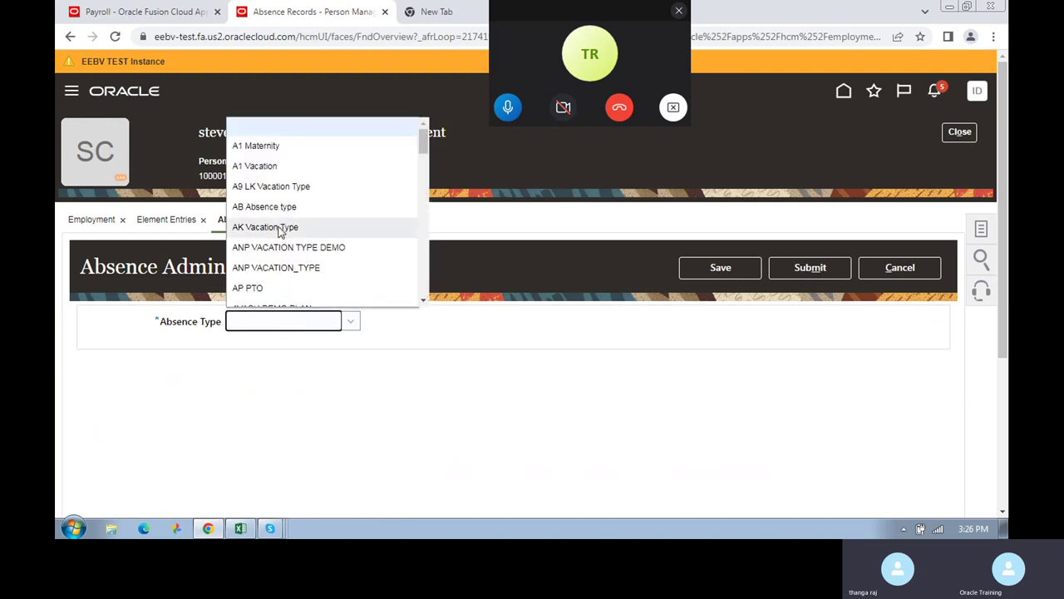
scroll(277, 171, "down", 5)
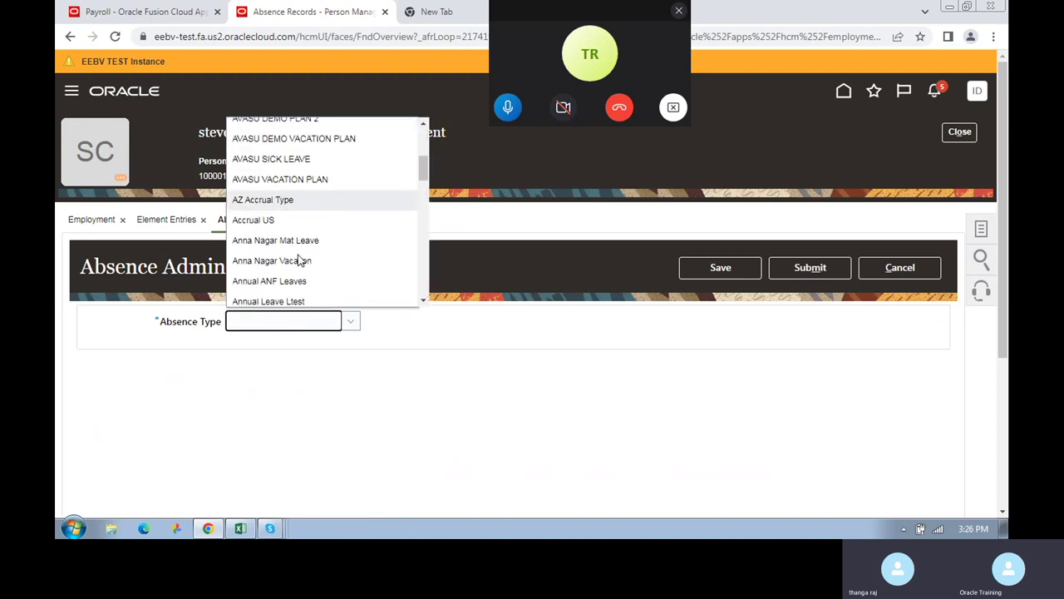
scroll(299, 260, "down", 2)
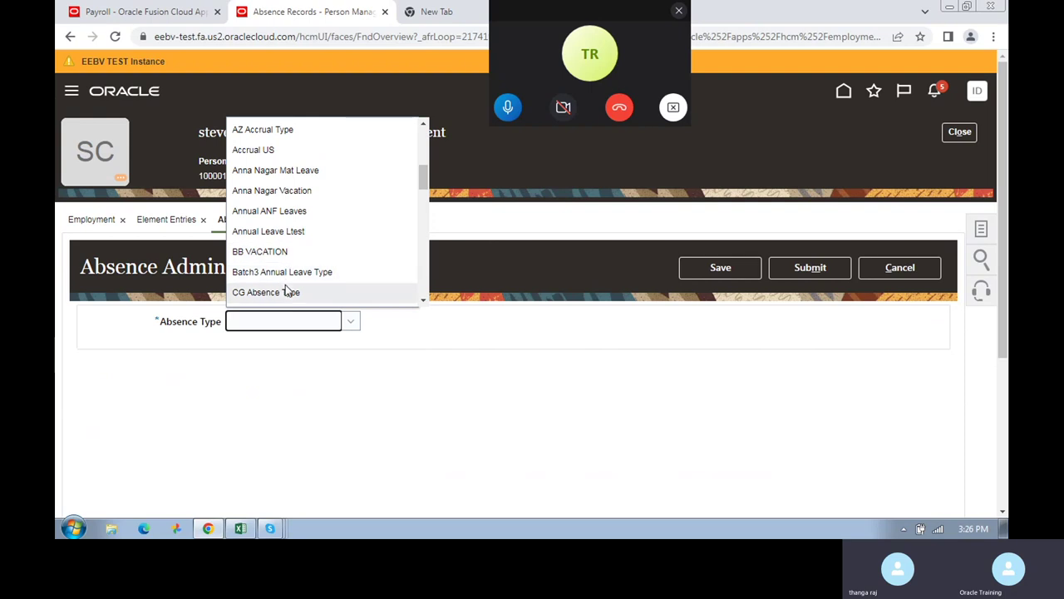
scroll(281, 249, "down", 1)
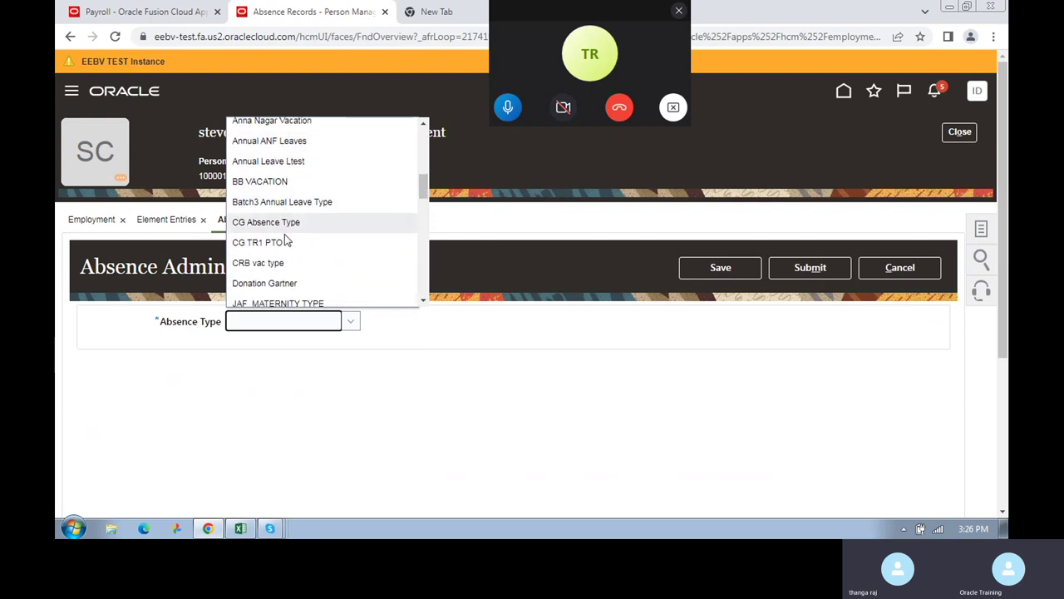
scroll(281, 285, "down", 1)
scroll(280, 284, "down", 3)
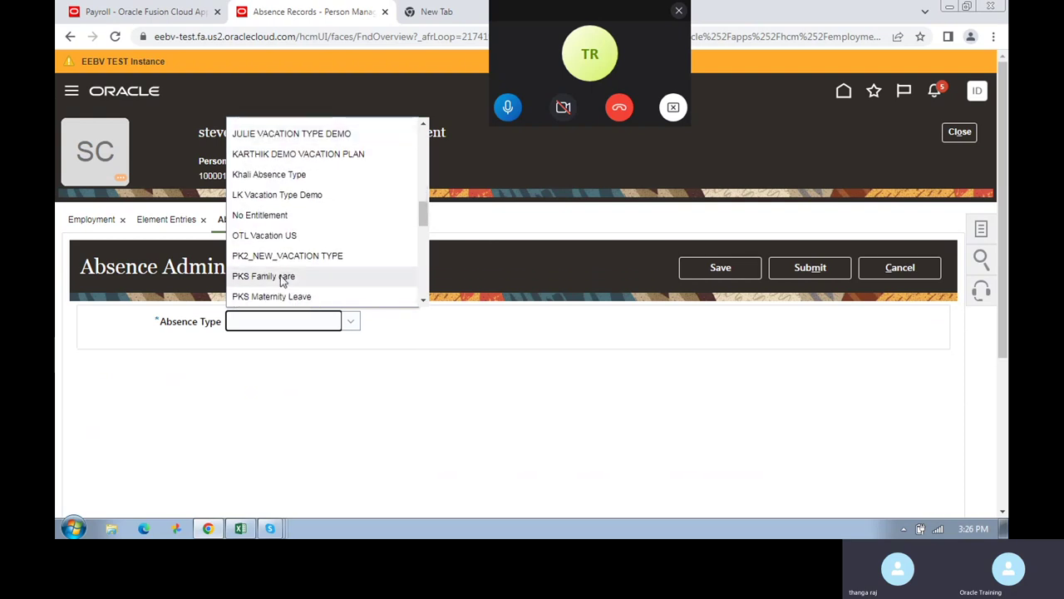
scroll(283, 241, "down", 3)
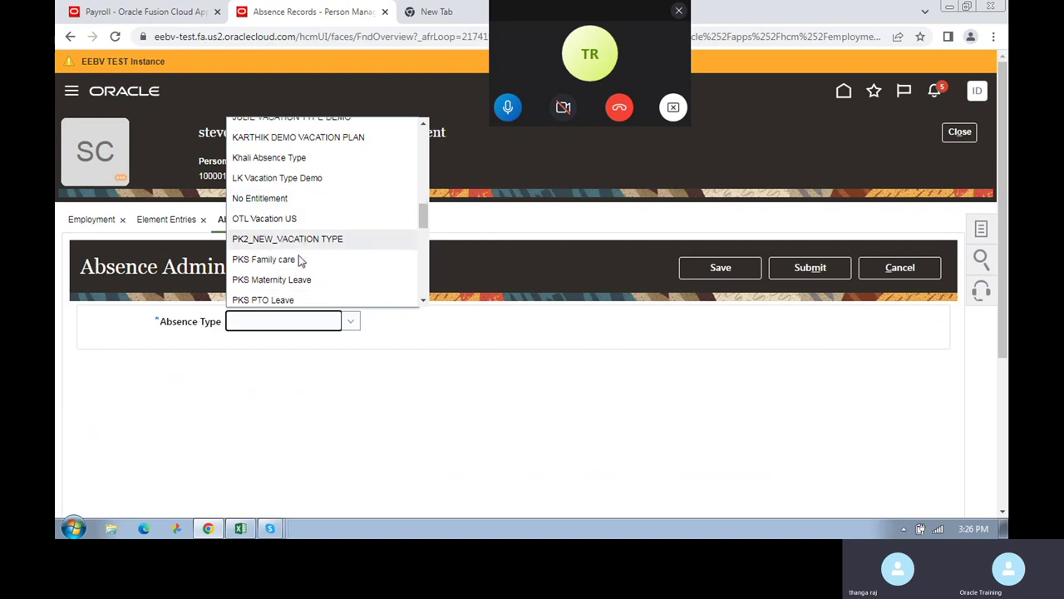
scroll(303, 241, "down", 3)
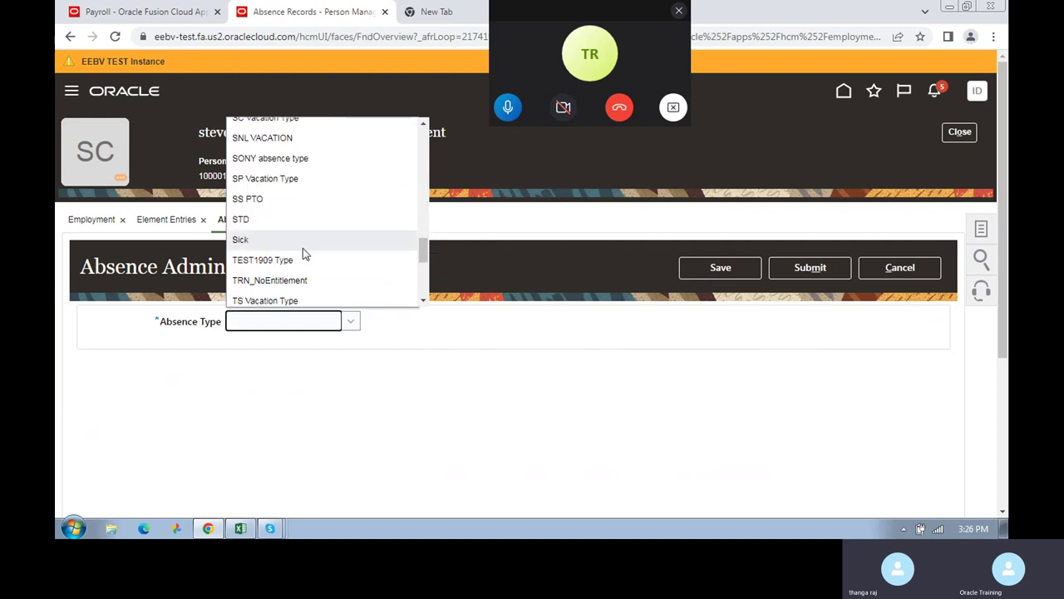
scroll(303, 248, "up", 3)
scroll(314, 216, "up", 1)
left_click(309, 219)
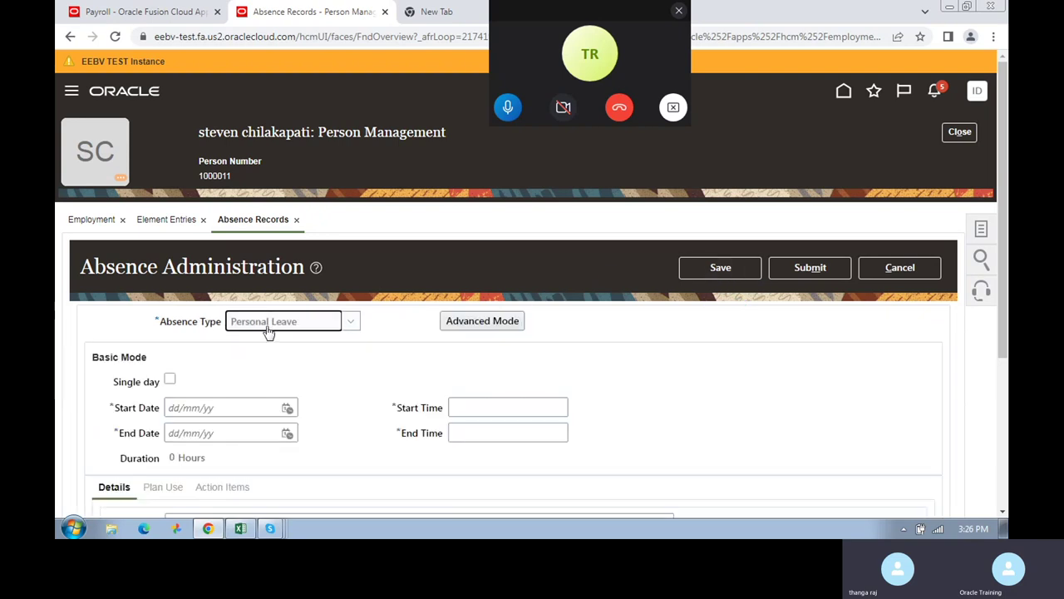
- Set the Personal Leave start and end dates to 12/04/23, mark it as a single day, and check the duration
scroll(340, 402, "down", 1)
scroll(340, 402, "down", 1)
left_click(287, 267)
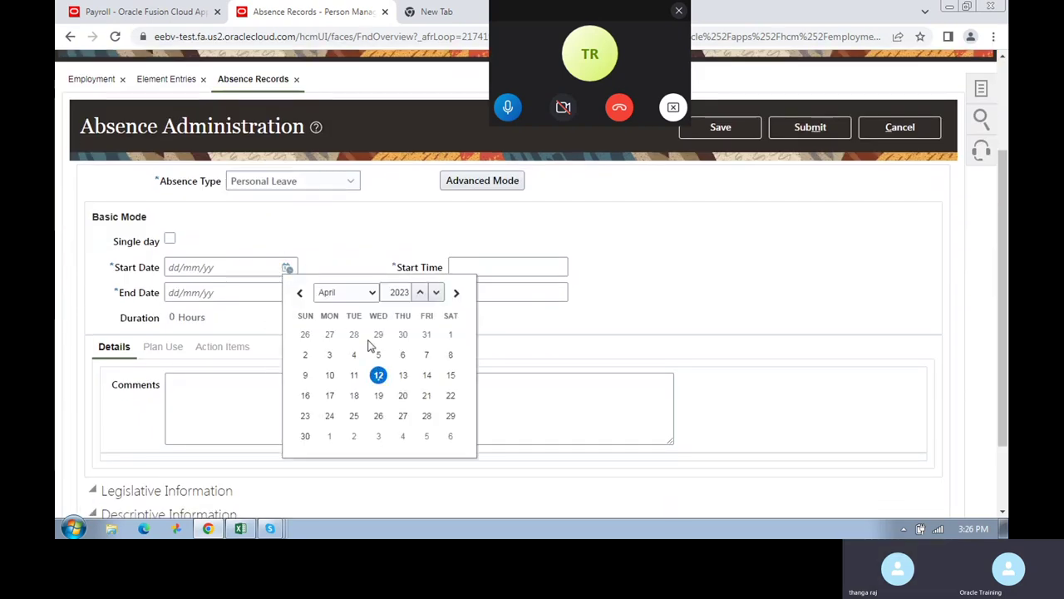
left_click(378, 375)
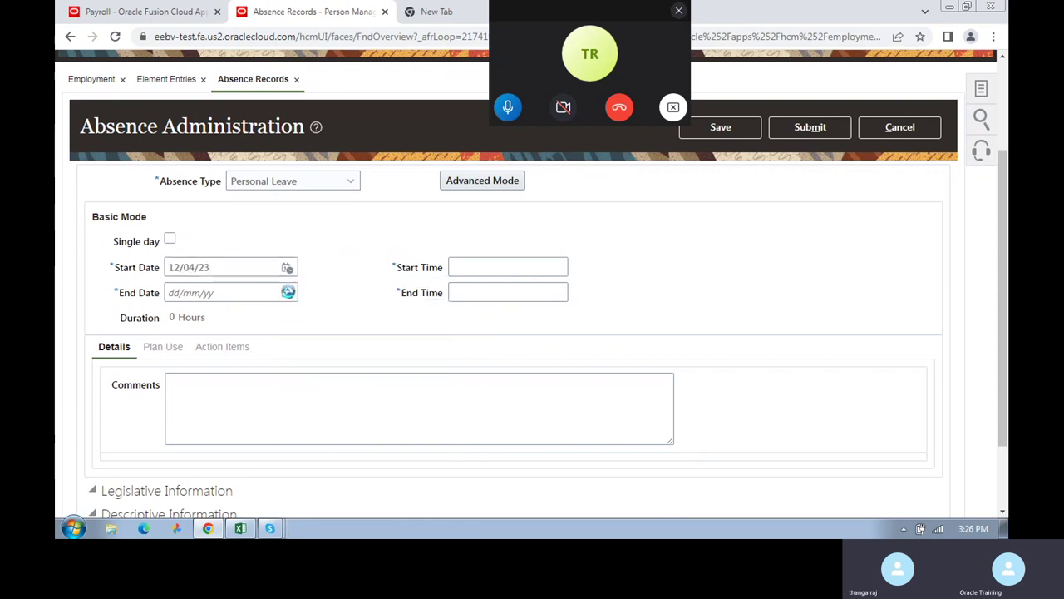
left_click(286, 292)
left_click(378, 400)
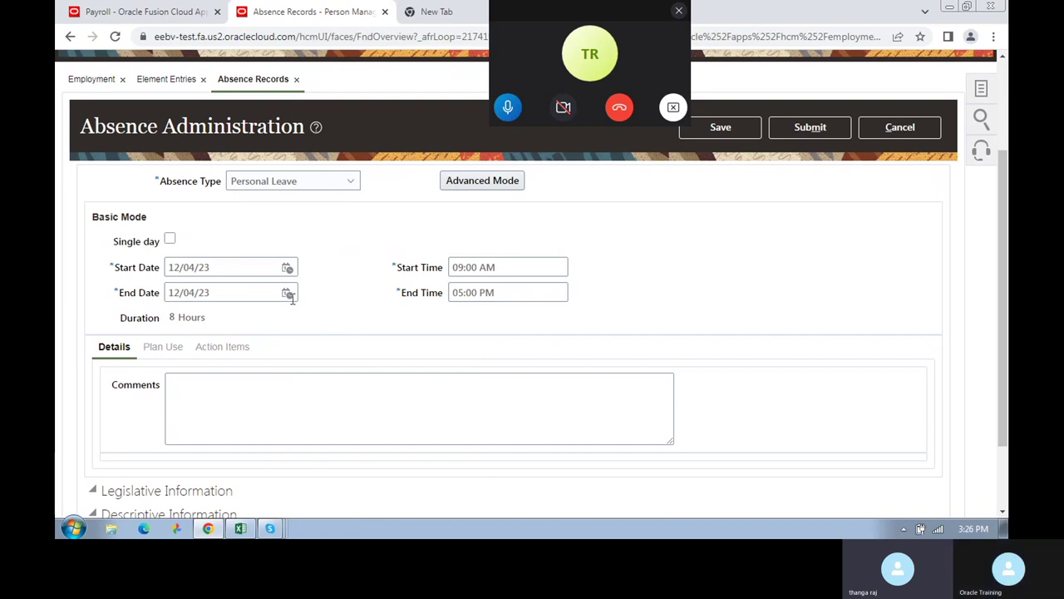
left_click(287, 294)
left_click_drag(170, 322, 208, 323)
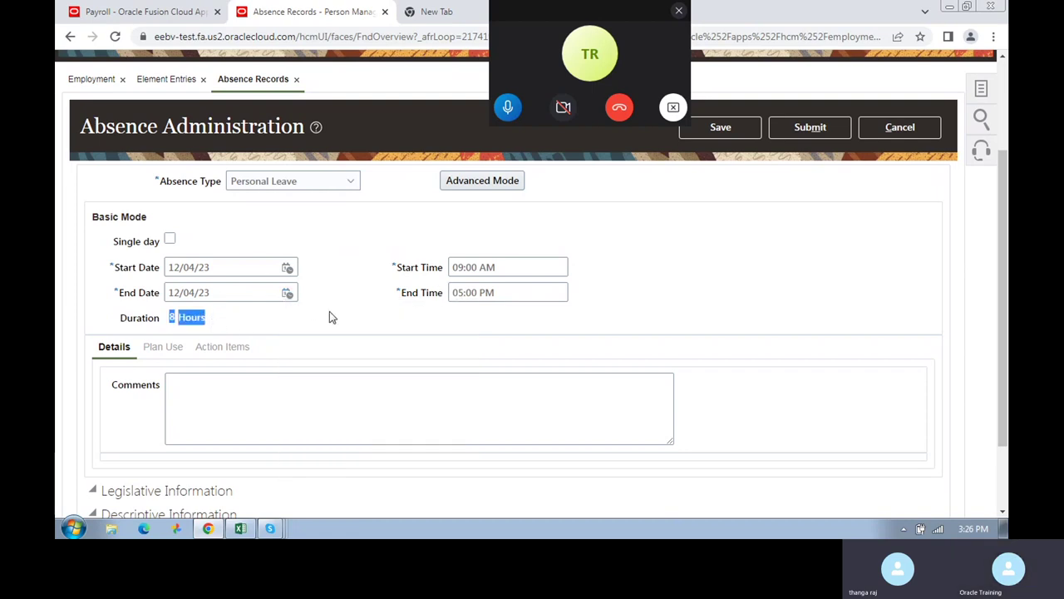
left_click(170, 241)
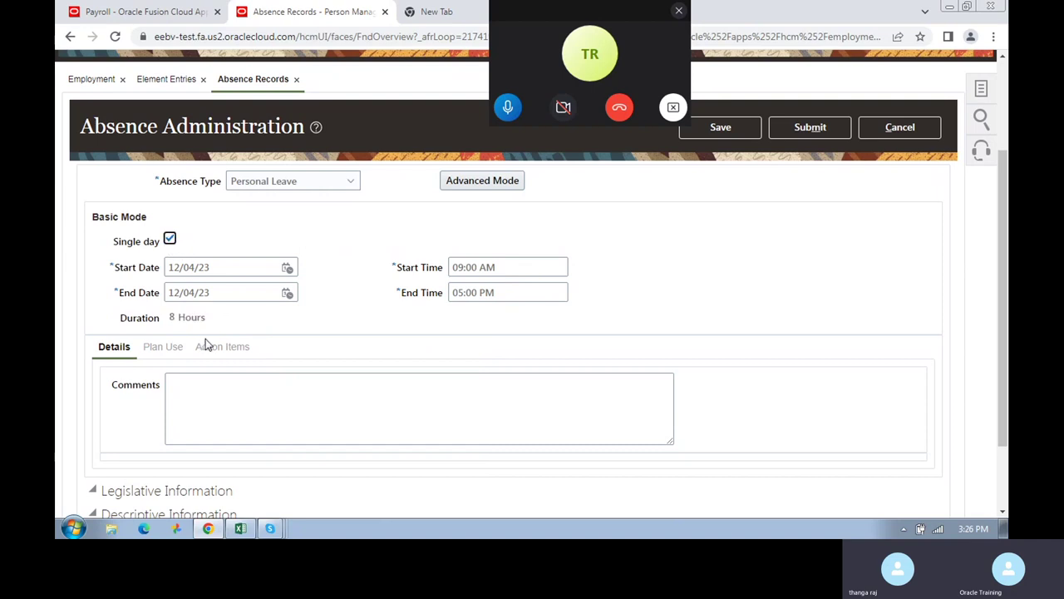
triple_click(187, 321)
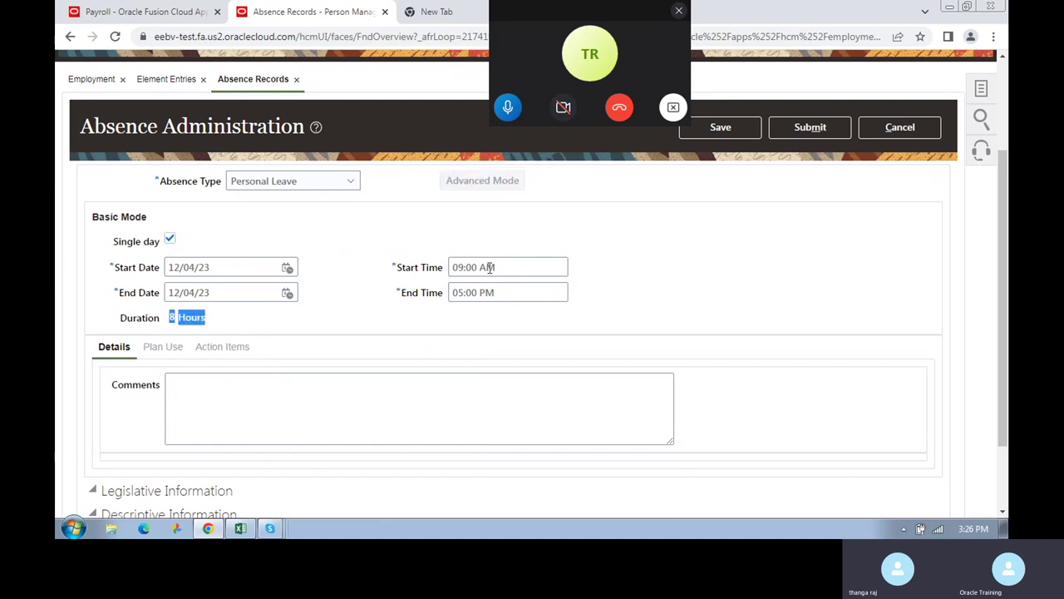
- Open the Element Entries task in Payroll and paste the employee's person number into the person search
left_click(138, 12)
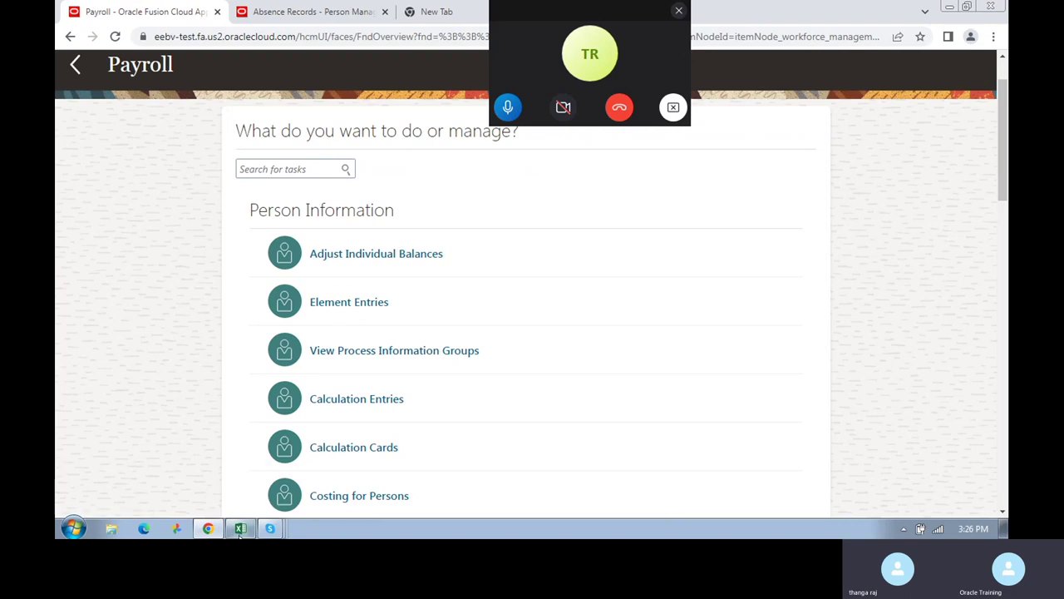
left_click(308, 12)
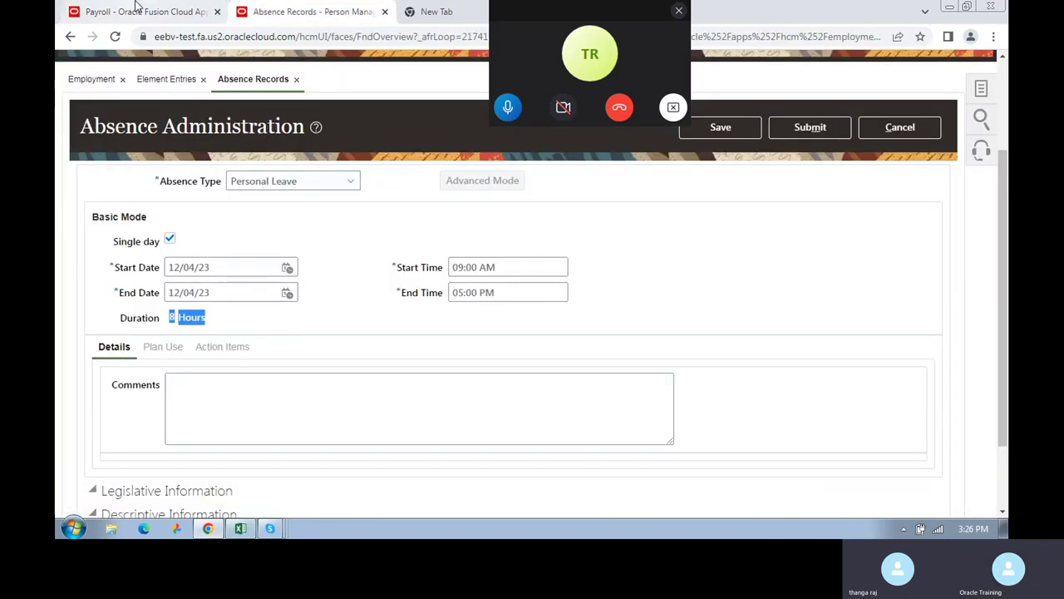
left_click(137, 10)
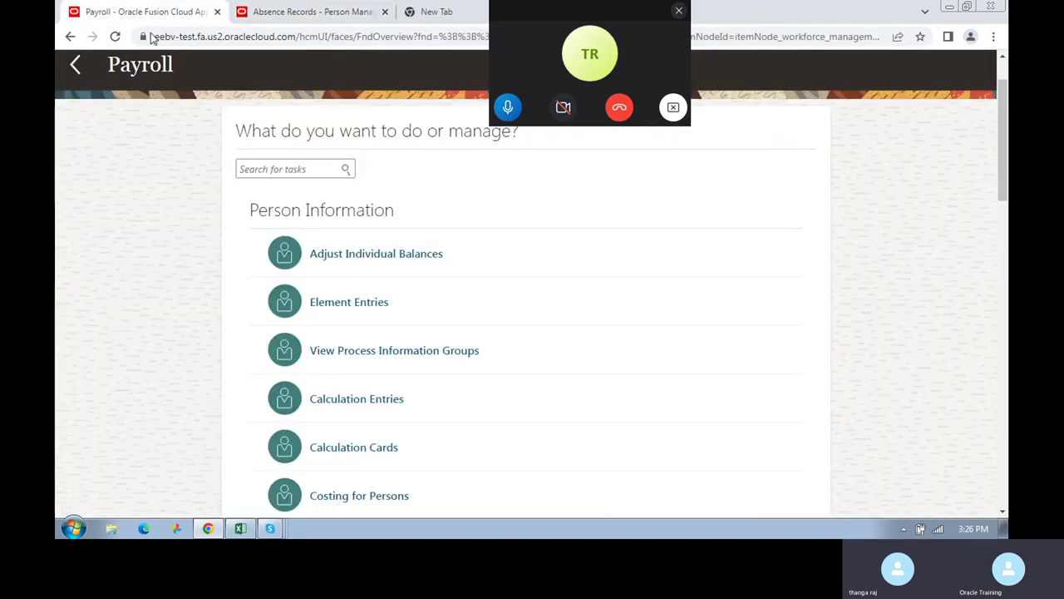
left_click(350, 303)
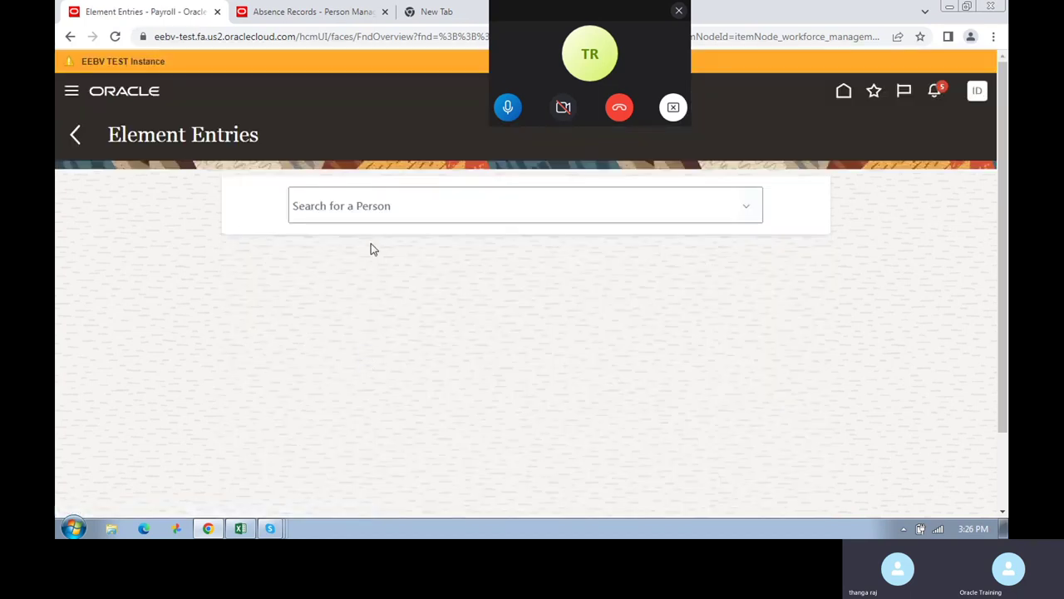
right_click(374, 213)
left_click(408, 296)
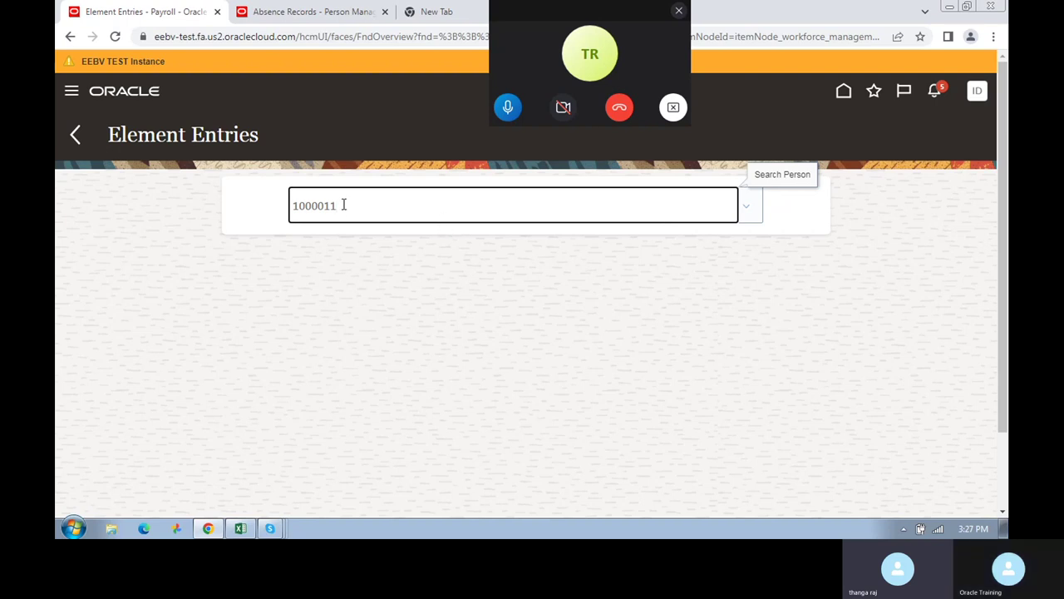
- Compare the Payroll Element Entries page with the employee's absence form and element entries in Person Management
left_click(333, 12)
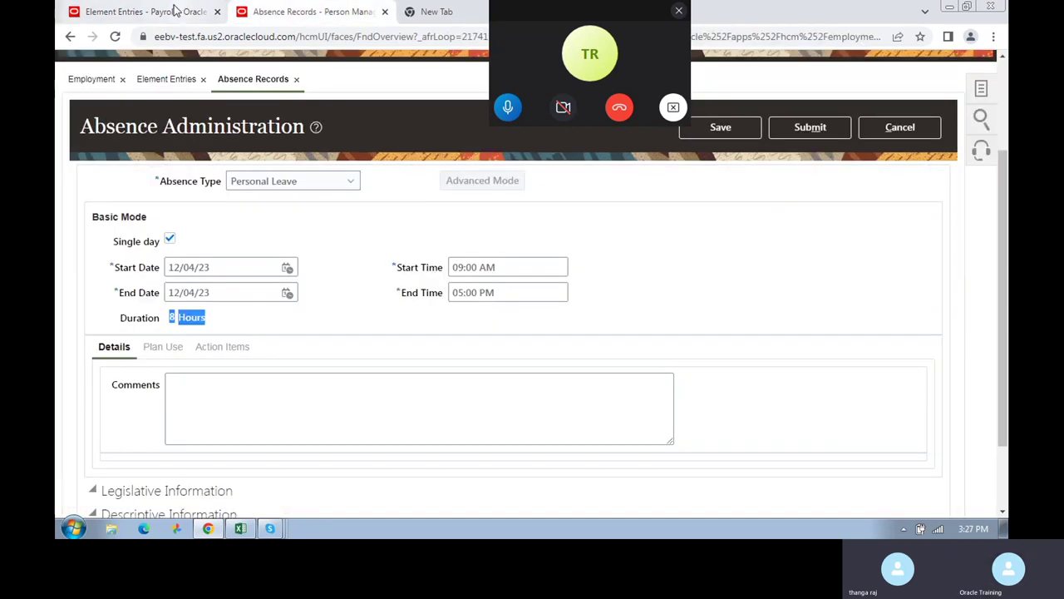
left_click(141, 12)
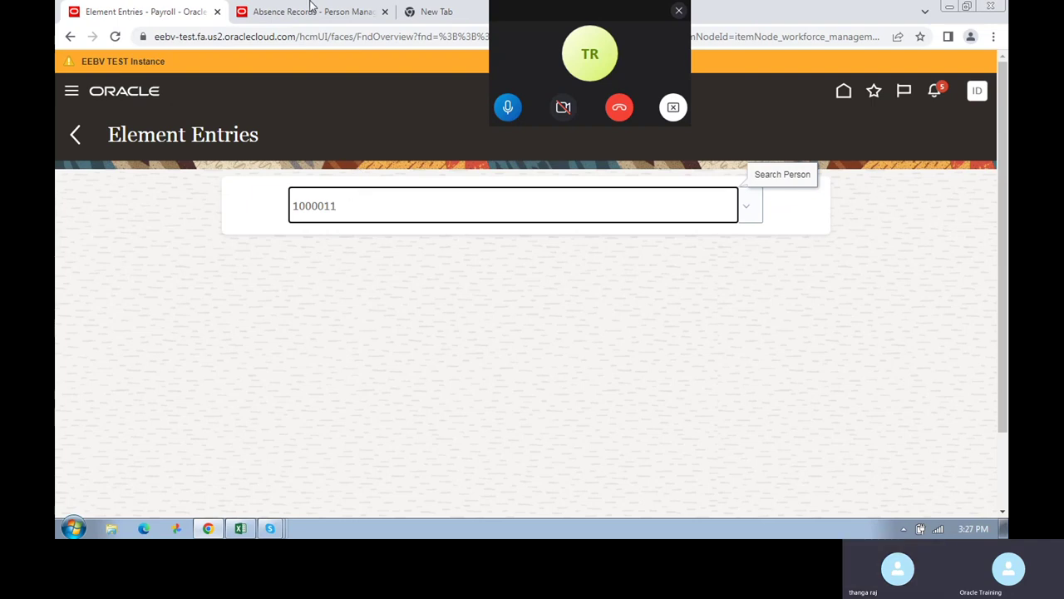
left_click(311, 6)
scroll(450, 207, "up", 3)
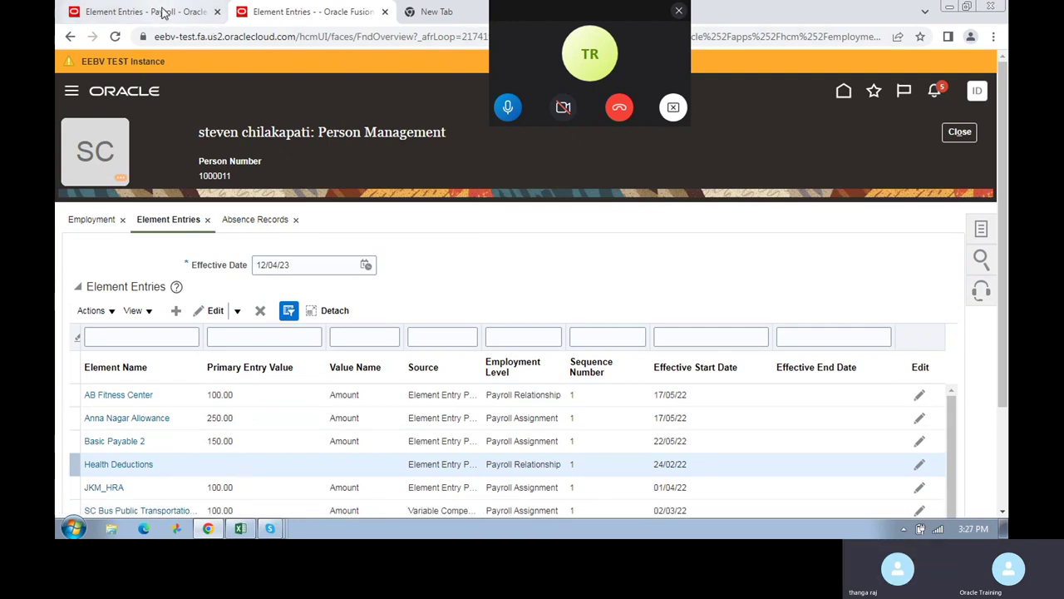
key("ctrl+Page_Up")
left_click(311, 15)
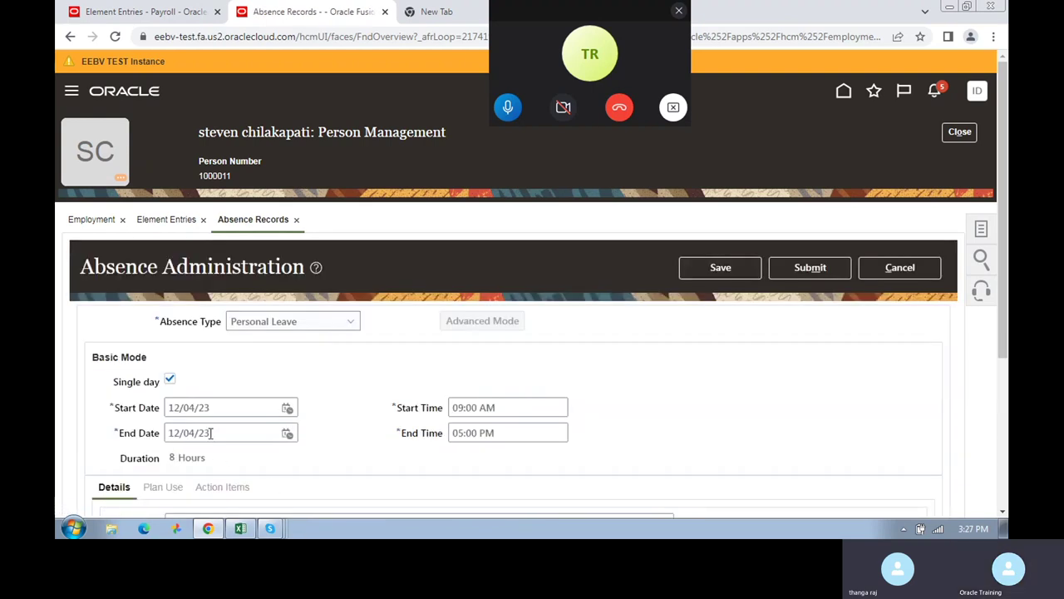
left_click(166, 221)
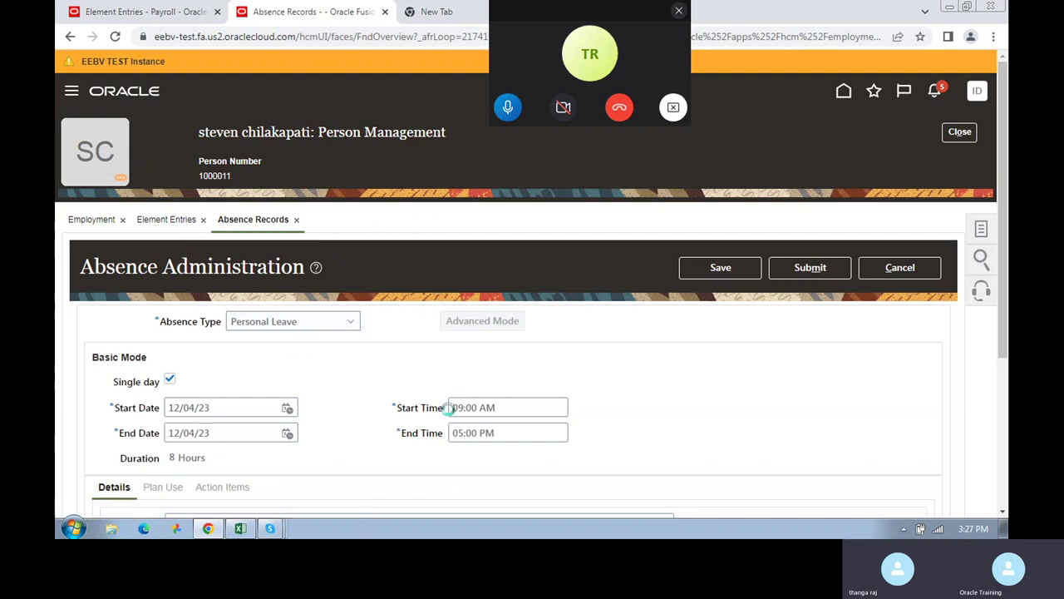
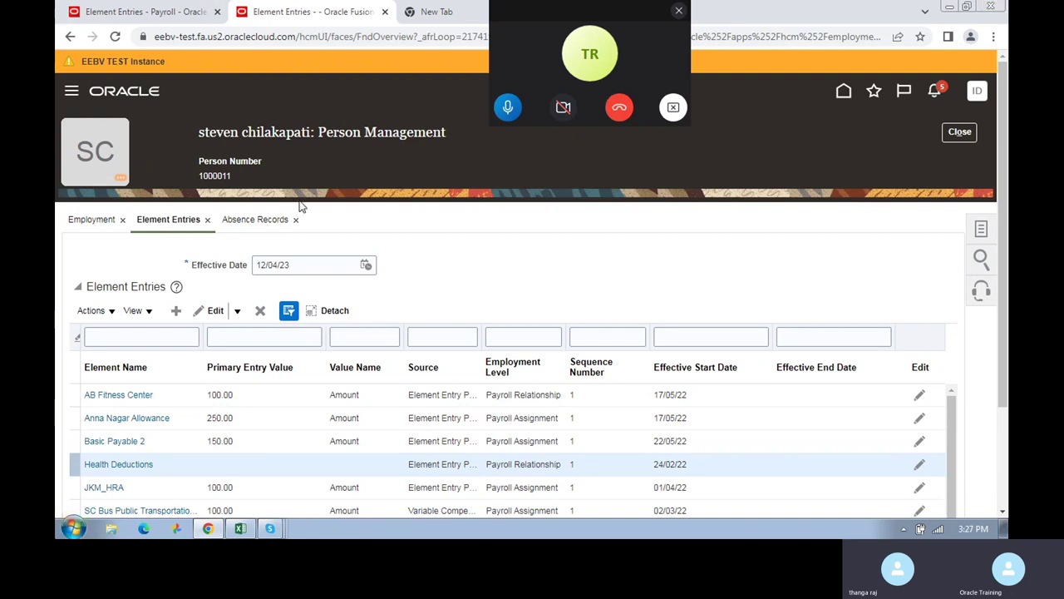
- Copy the person number from the Payroll Element Entries search and open the Payslips task
left_click(258, 219)
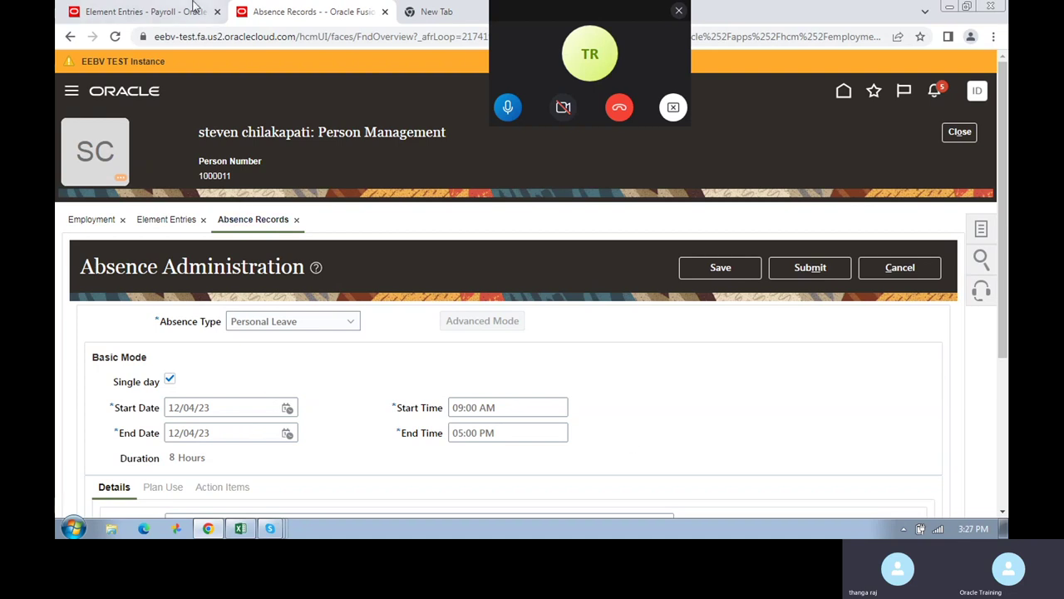
left_click(141, 12)
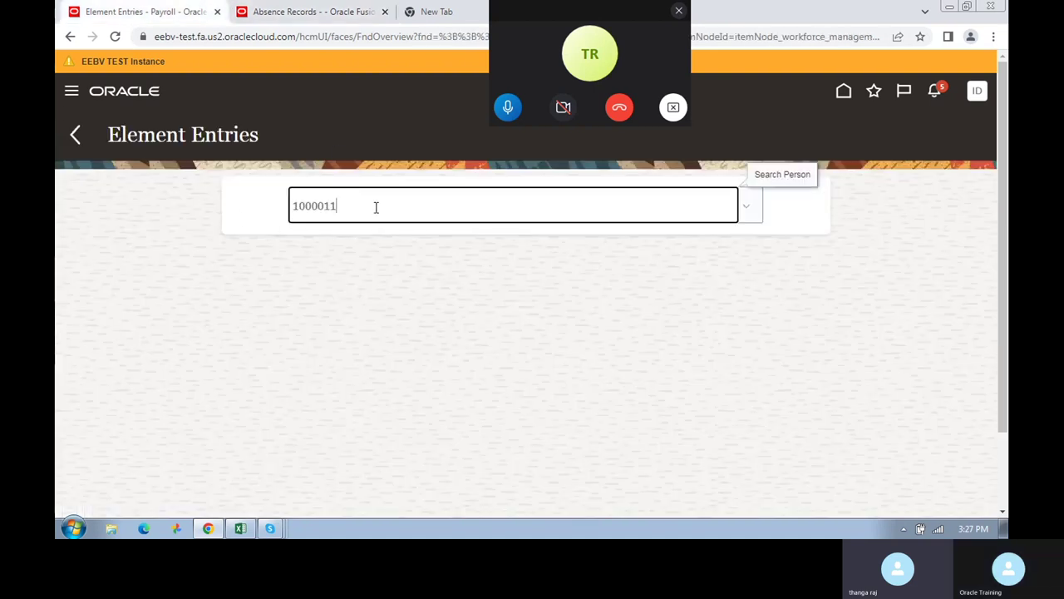
double_click(323, 209)
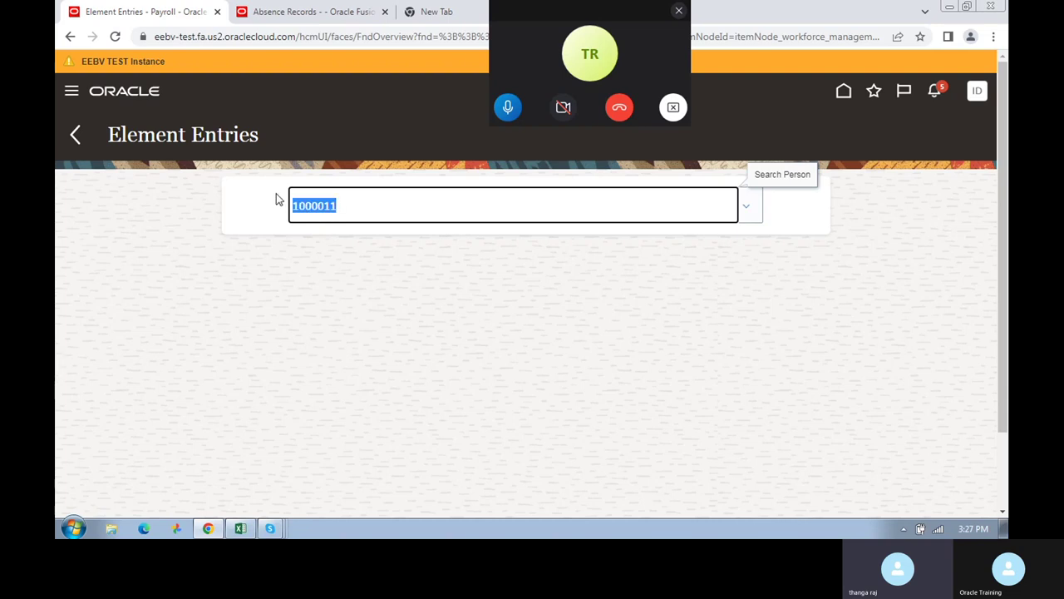
left_click(66, 135)
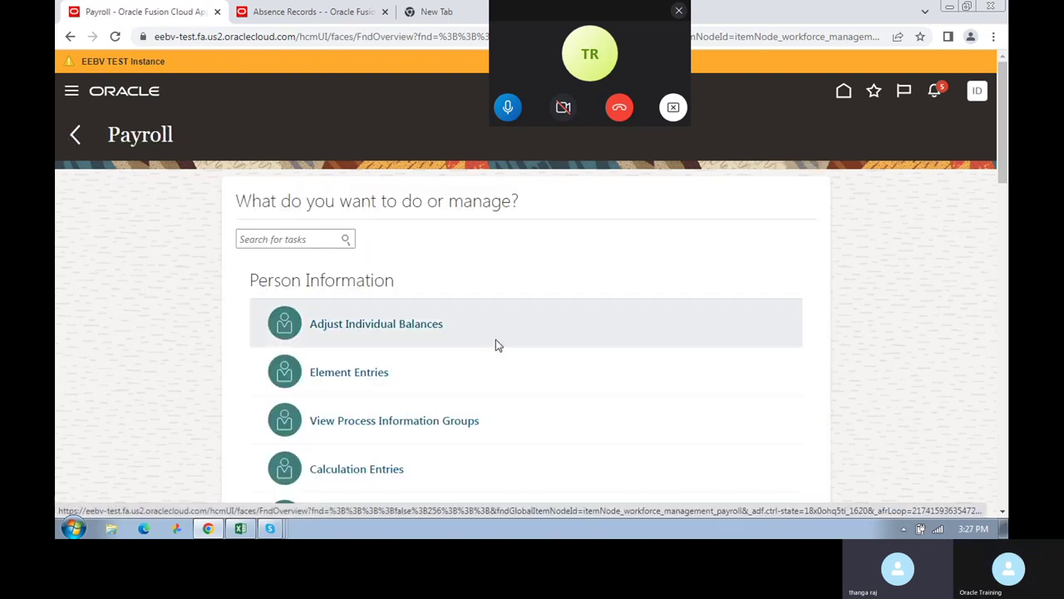
scroll(493, 344, "down", 3)
scroll(492, 354, "down", 1)
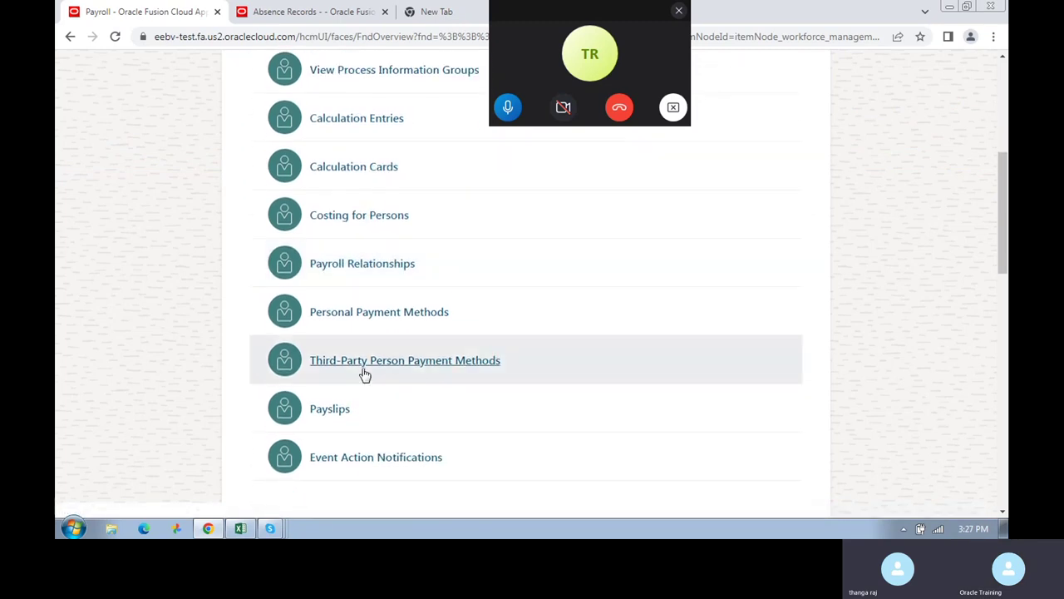
left_click(324, 409)
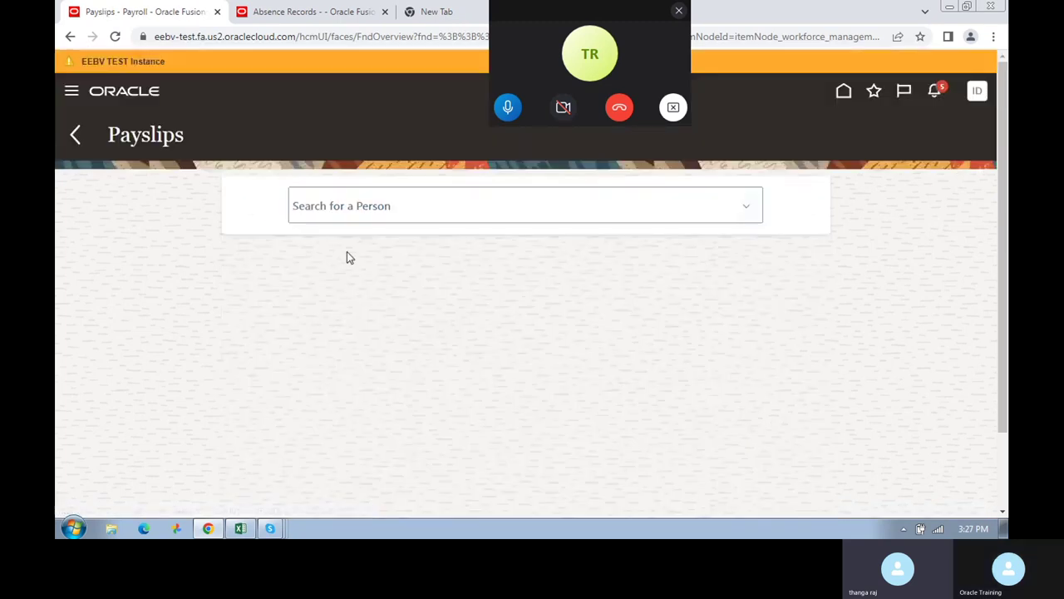
- Find the employee in Payslips by person number using the advanced search and open their payslip details
left_click(356, 206)
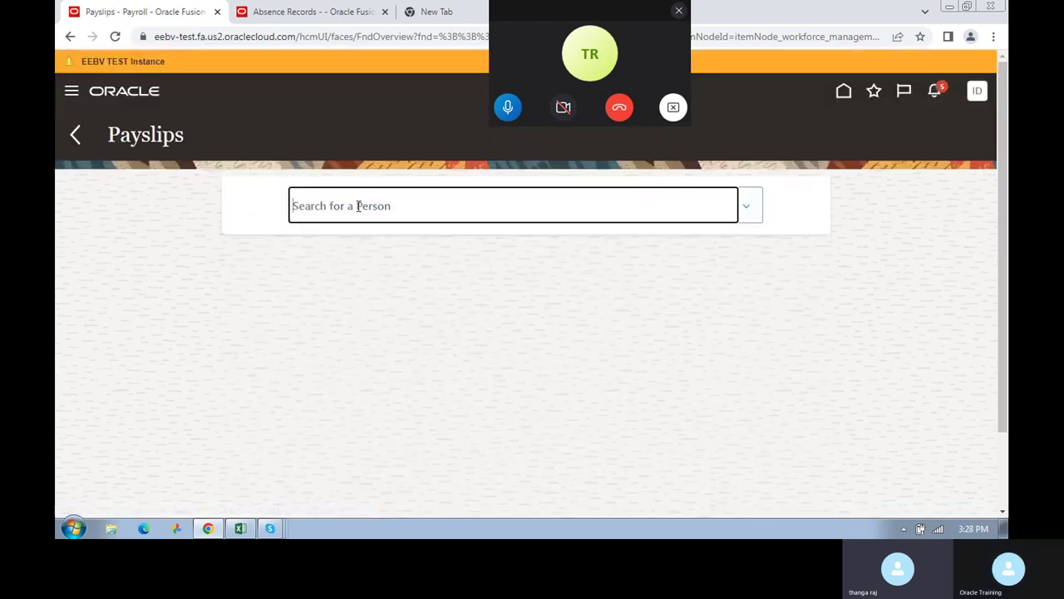
type("1000011")
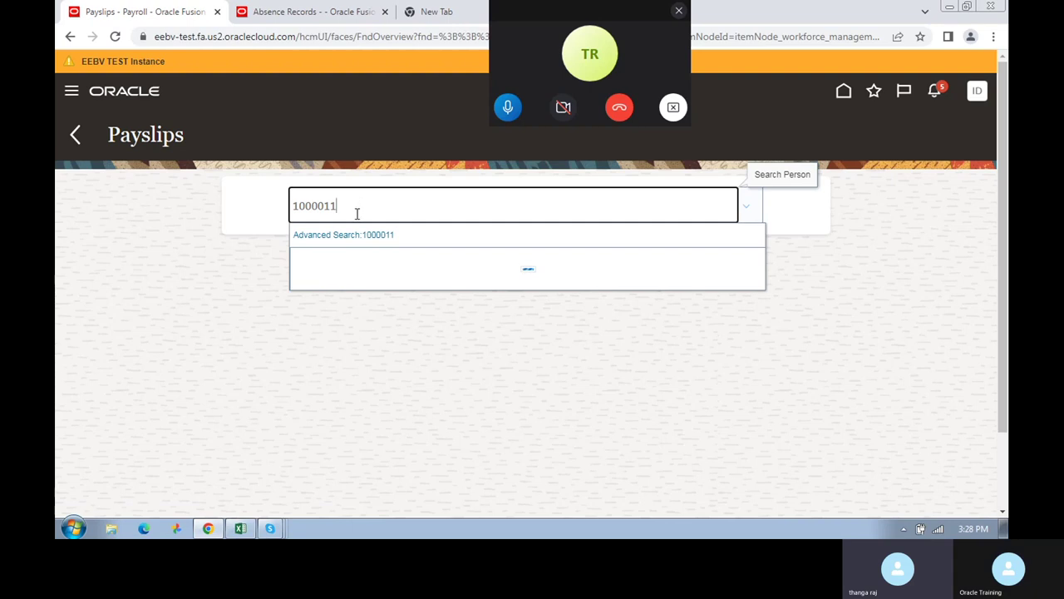
left_click(359, 235)
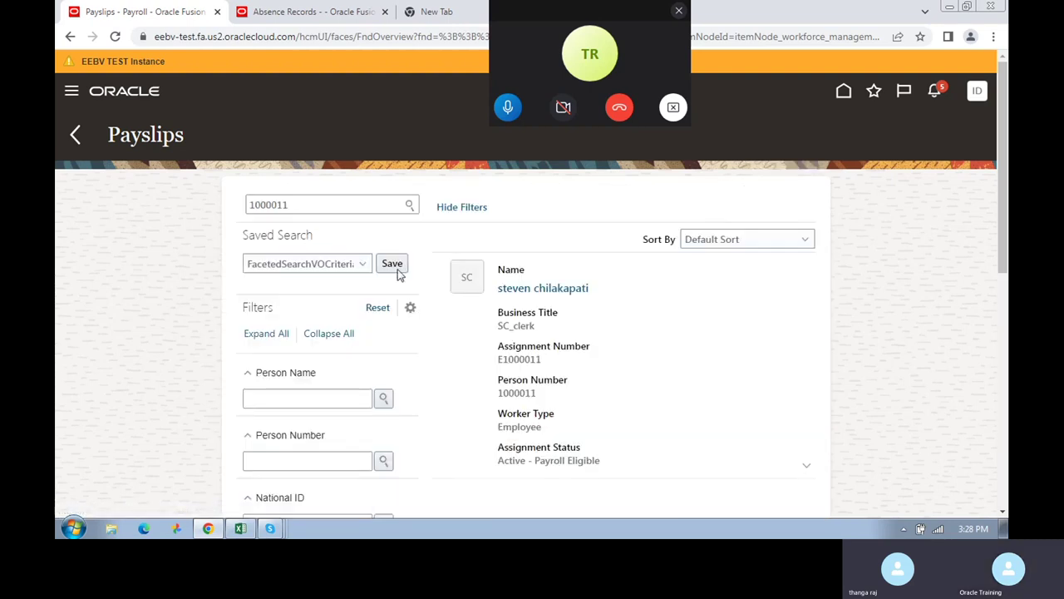
left_click(554, 289)
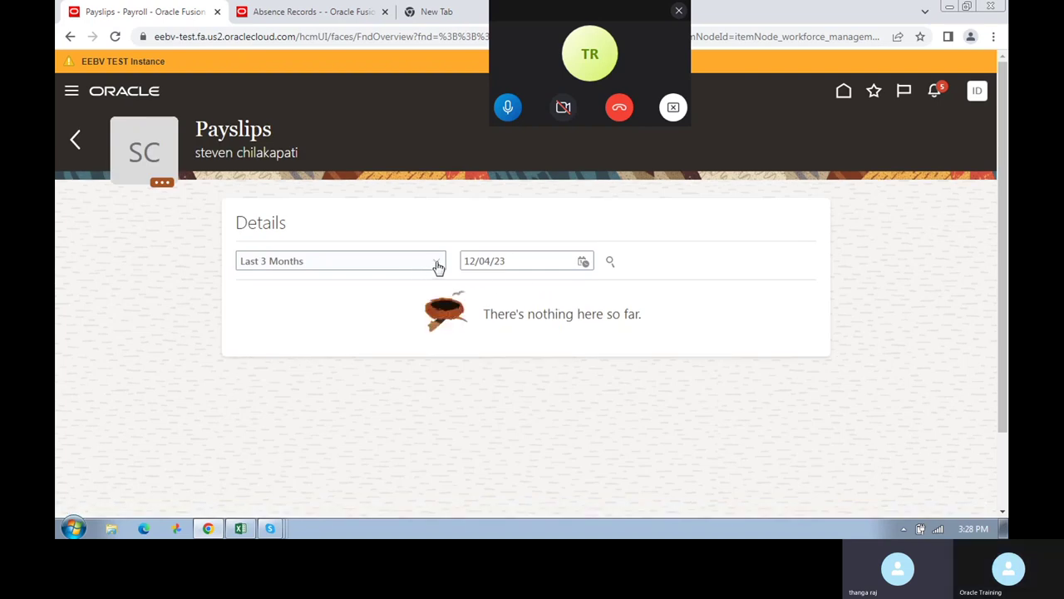
- Look up the employee's payslips for the last 12 months, and for the specific date range 01/01/20 to 12/04/23
left_click(437, 265)
left_click(397, 301)
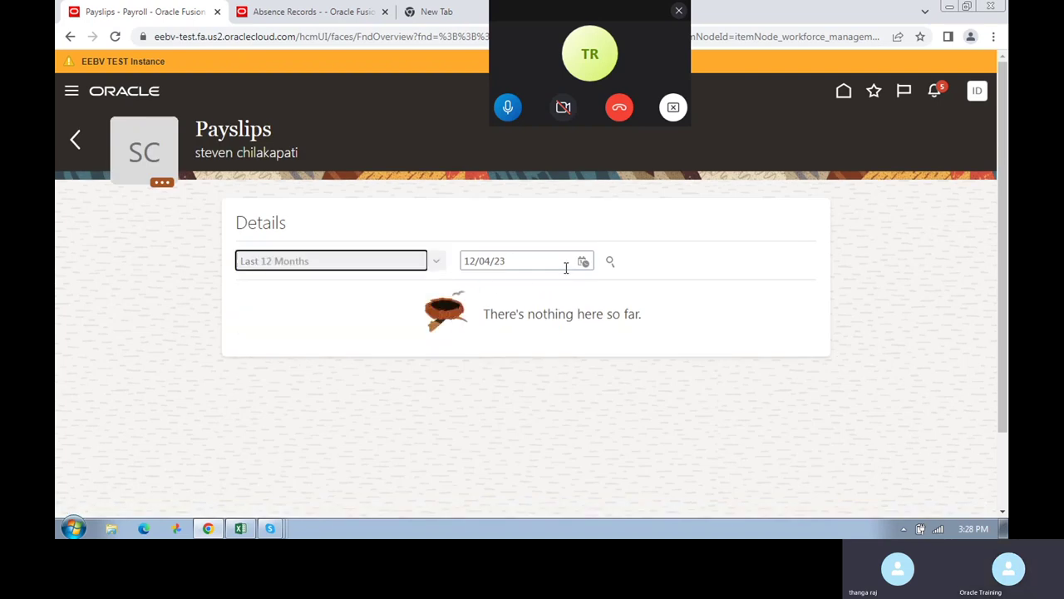
left_click(435, 265)
left_click(368, 321)
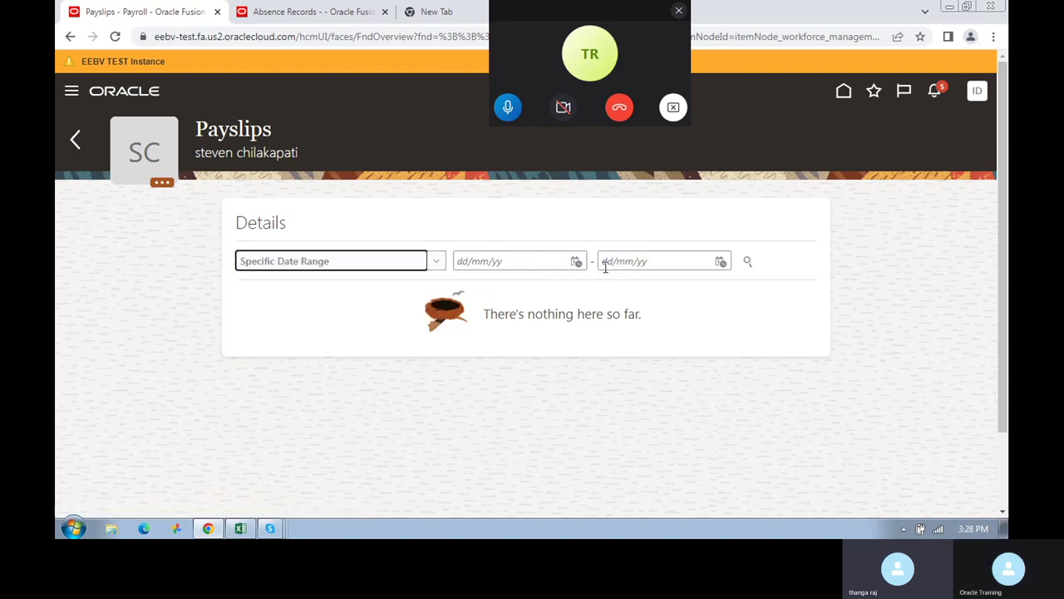
left_click(575, 262)
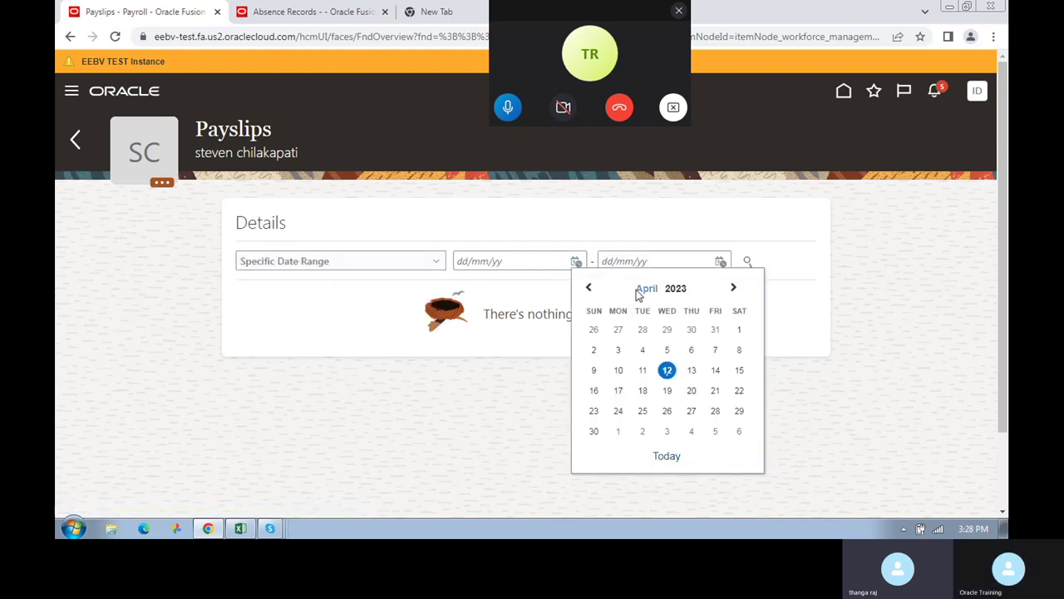
left_click(688, 289)
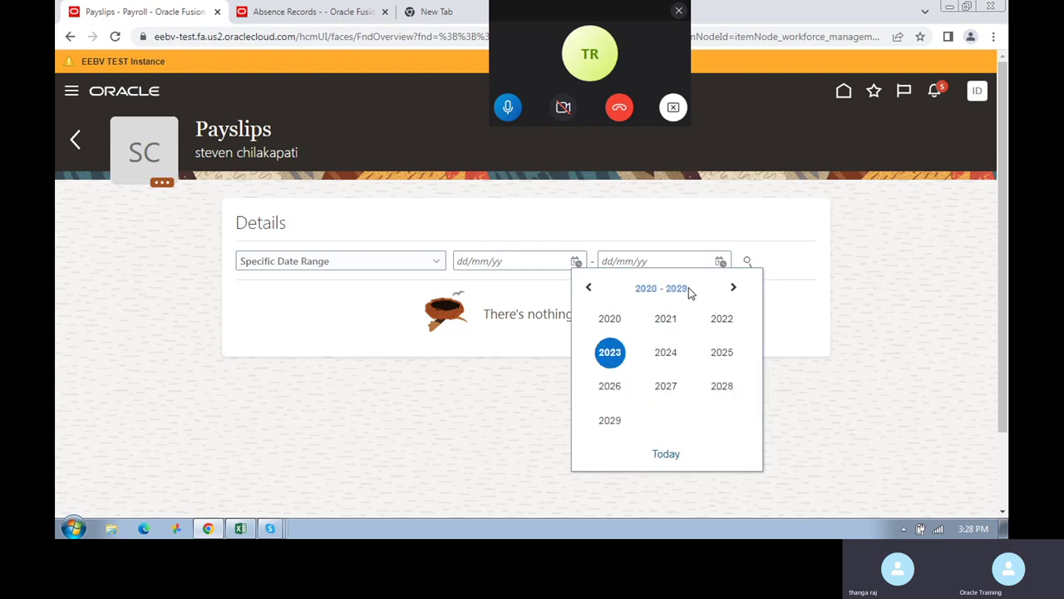
left_click(610, 318)
left_click(610, 321)
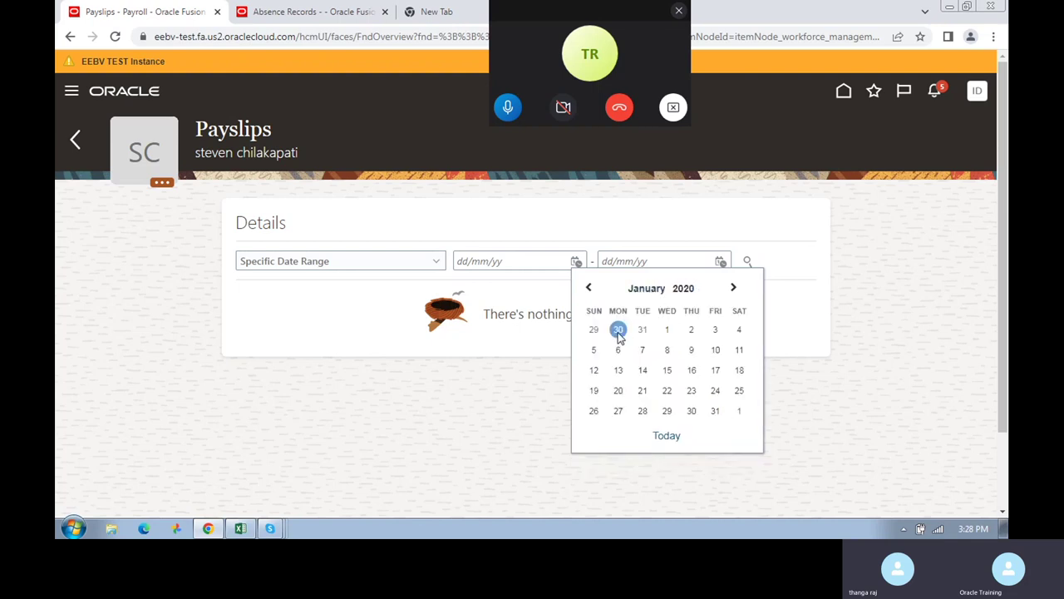
left_click(668, 330)
left_click(720, 261)
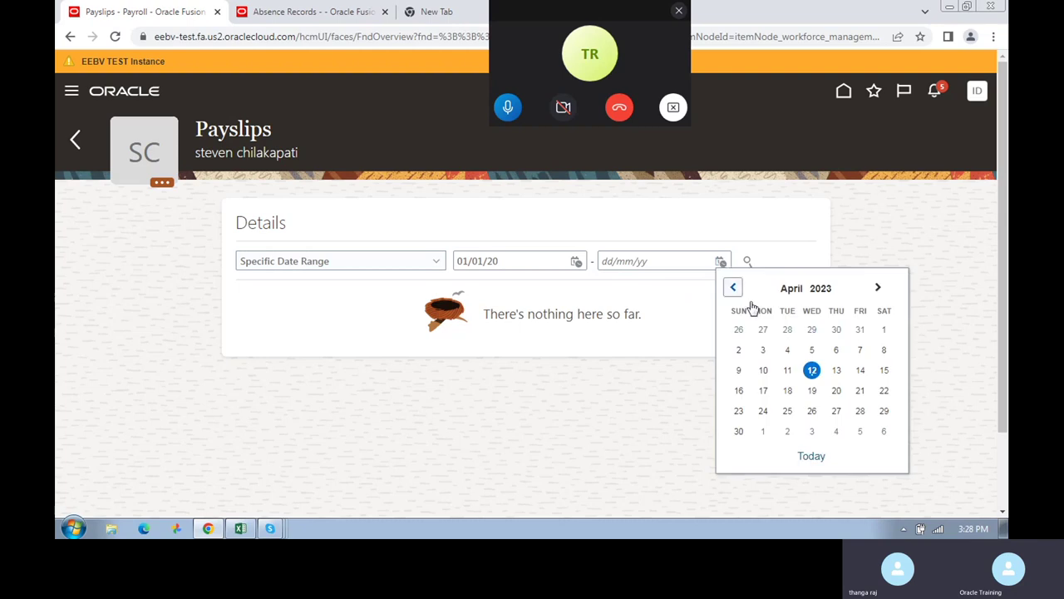
left_click(812, 368)
left_click(747, 262)
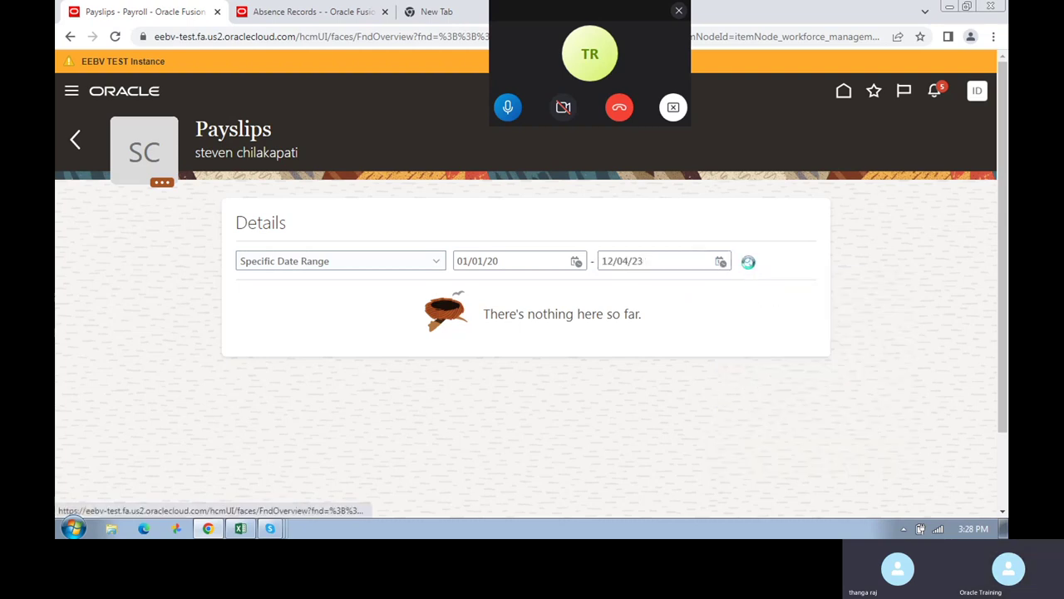
- Reopen the Payslips task from Payroll, search for another employee by first name, and open their payslip details
left_click(75, 143)
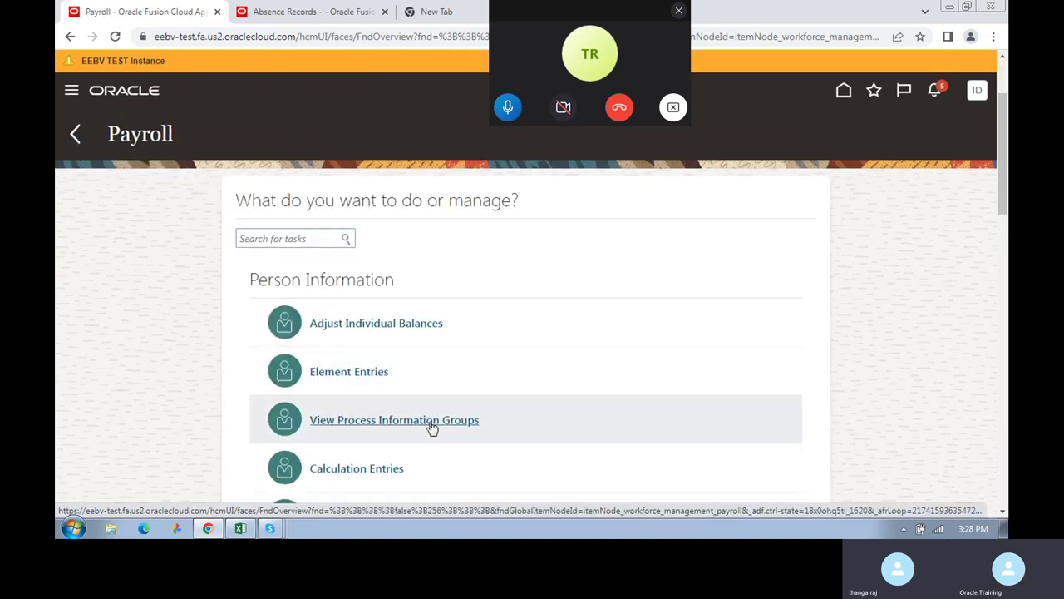
scroll(430, 428, "down", 3)
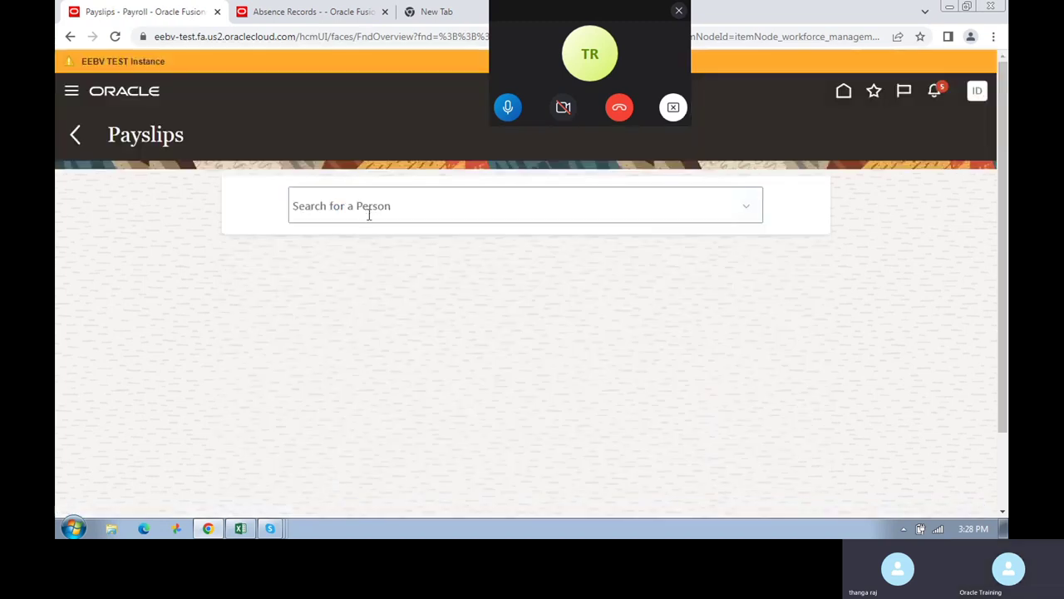
left_click(368, 207)
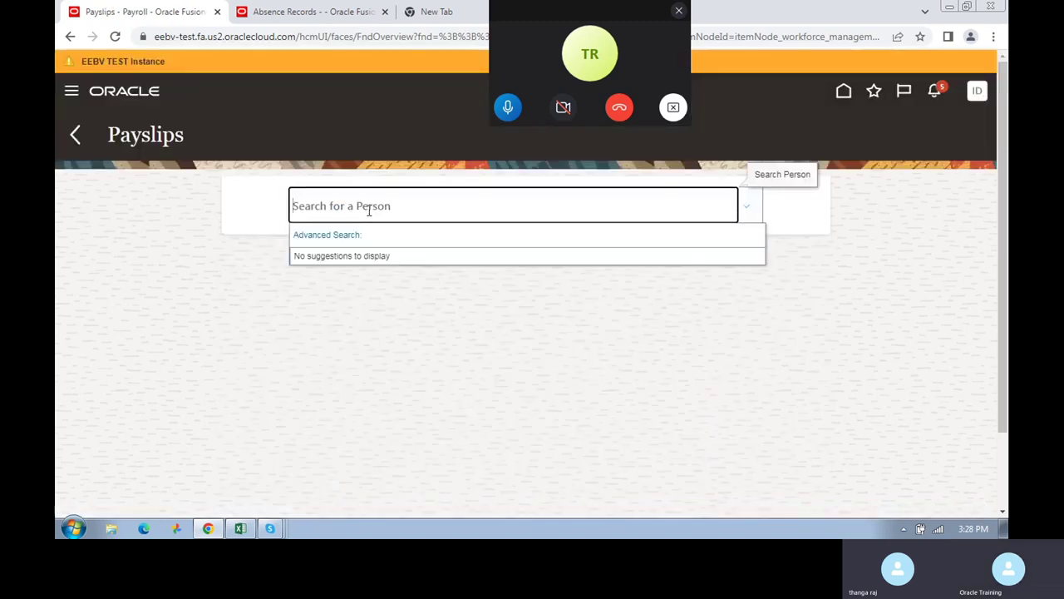
type("John")
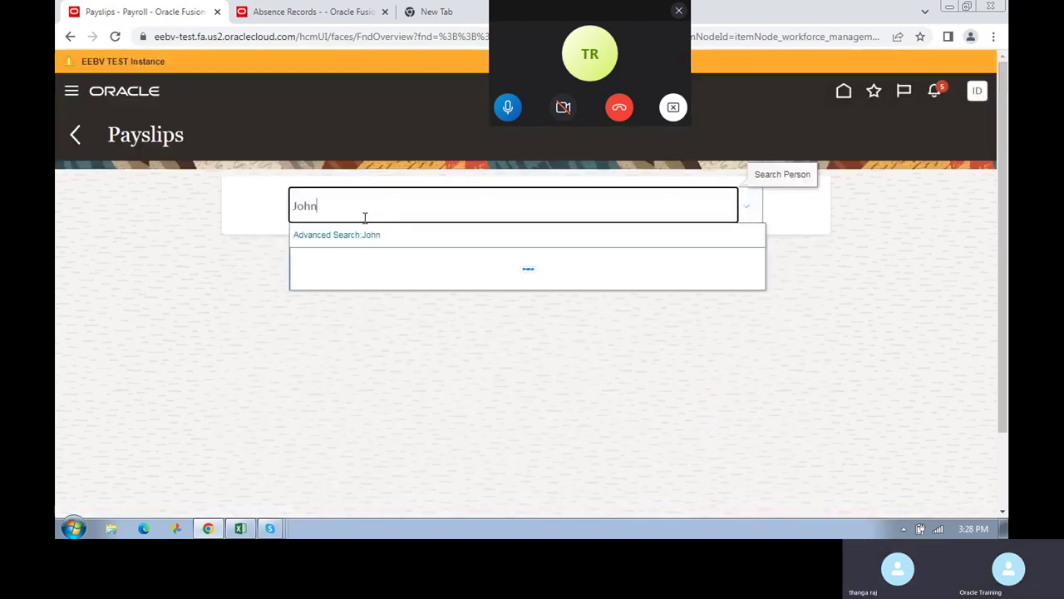
left_click(369, 235)
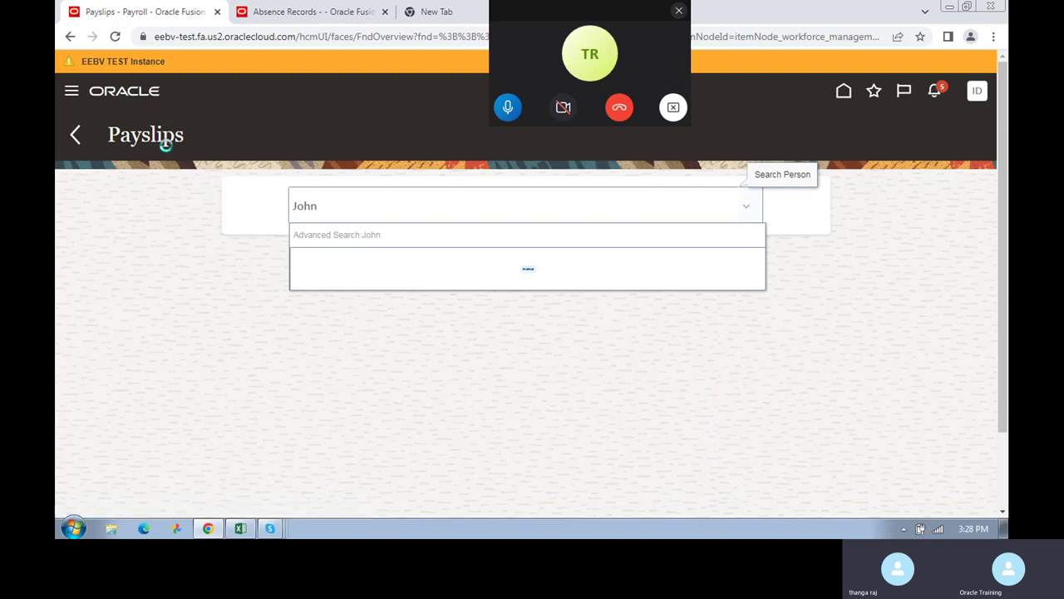
left_click(536, 287)
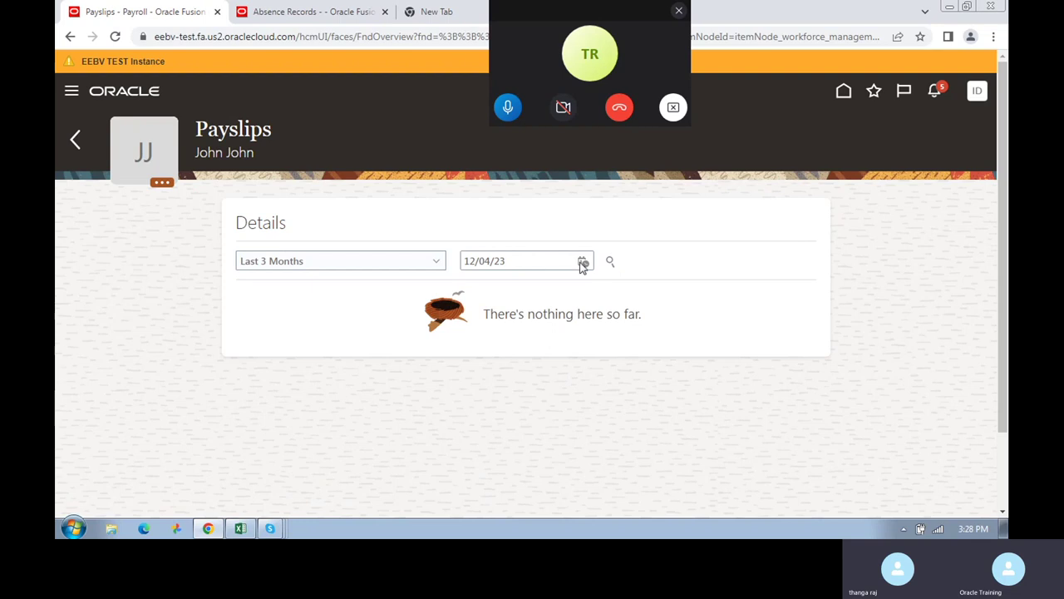
- Check the second employee's payslips for the last 12 months and return to the Payroll task list
left_click(583, 263)
left_click(385, 269)
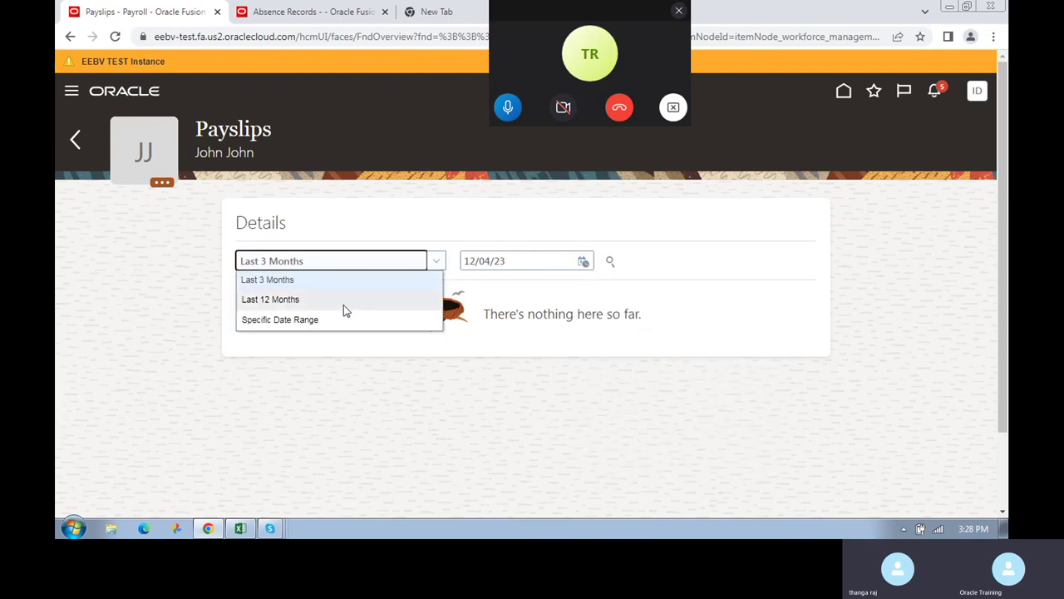
left_click(344, 301)
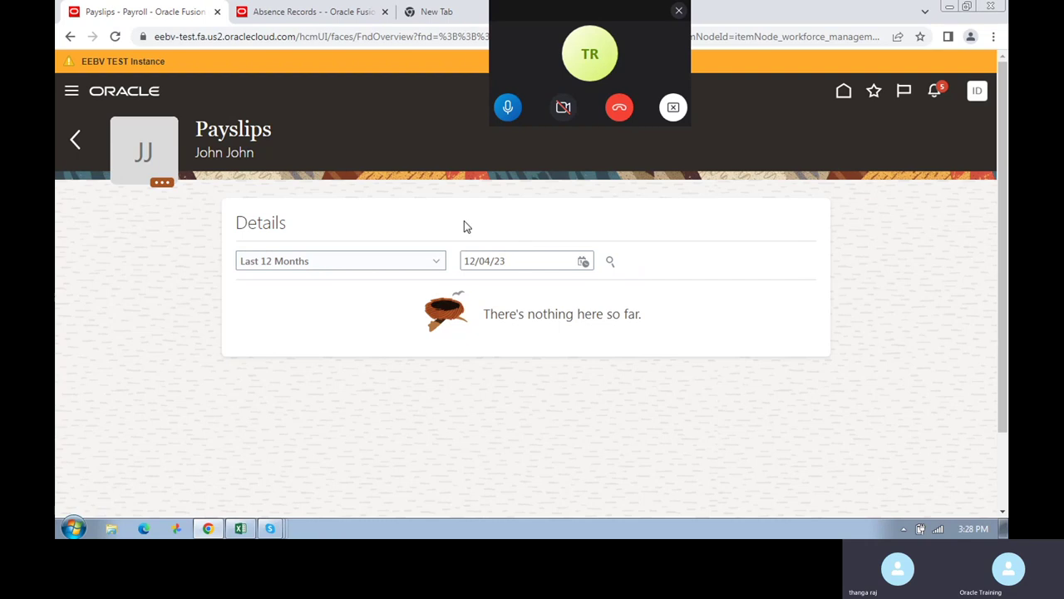
left_click(77, 141)
- Review the first employee's Personal Leave absence form in Person Management, including its details and descriptive information
left_click(325, 13)
scroll(590, 327, "down", 5)
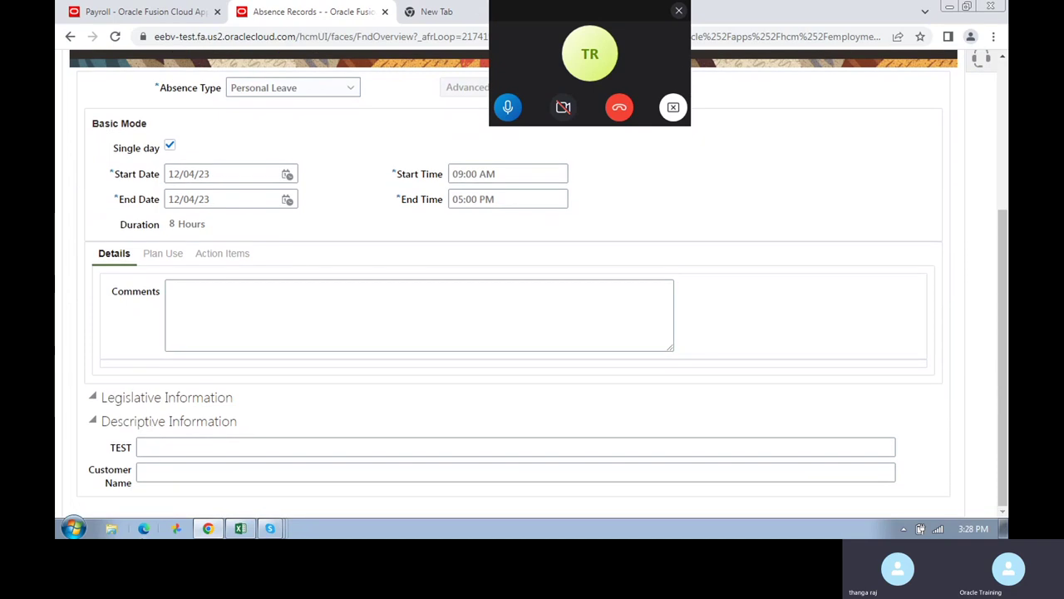
scroll(358, 183, "up", 5)
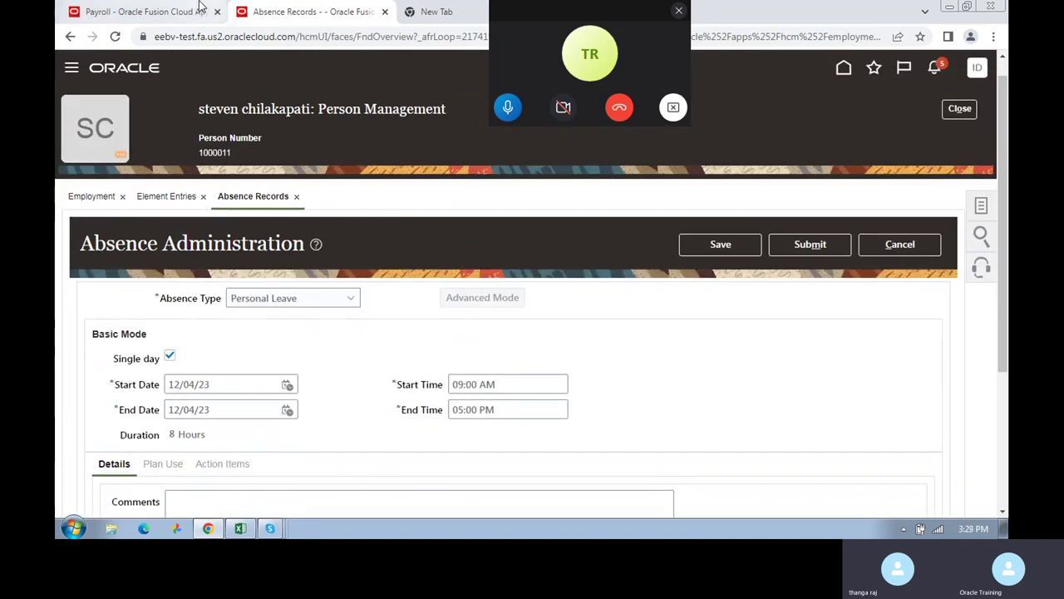
left_click(145, 12)
left_click(260, 10)
scroll(390, 391, "down", 3)
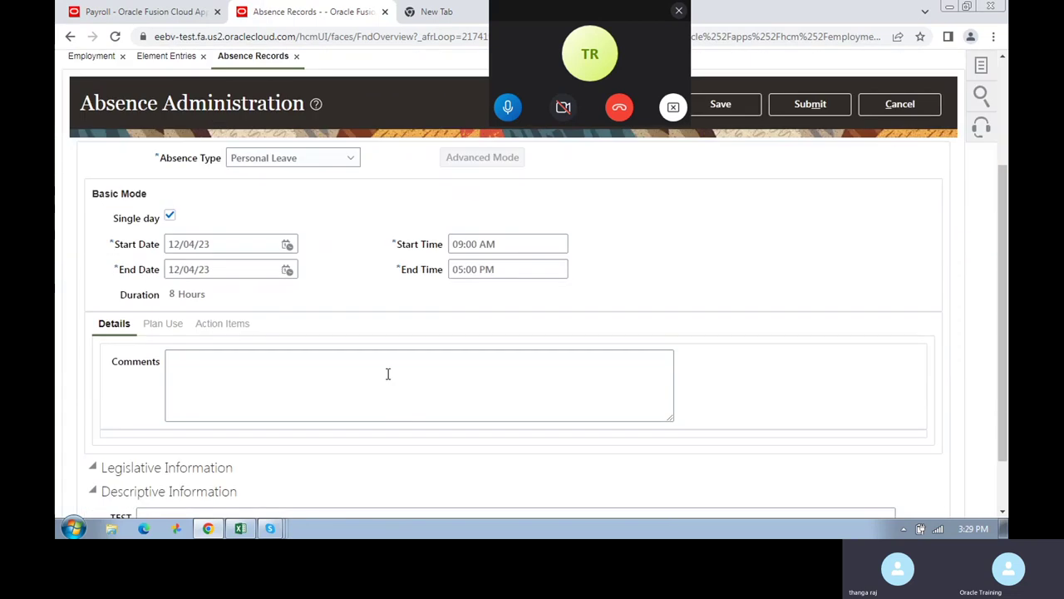
scroll(337, 382, "up", 3)
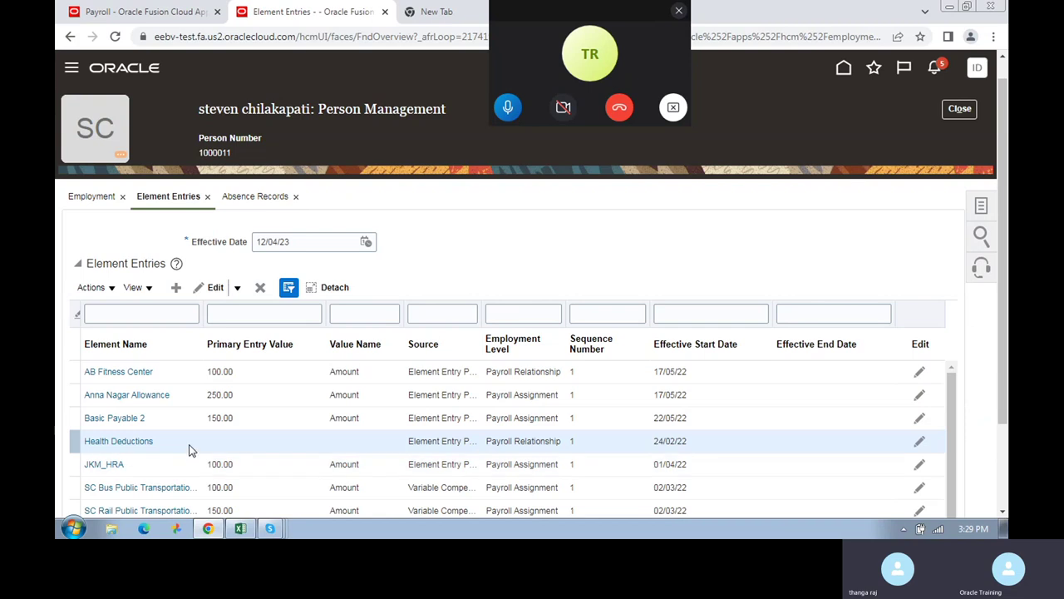
- Examine the employee's full element entries list beside the absence form, and return to the Payroll task list
scroll(193, 444, "down", 1)
scroll(218, 407, "down", 1)
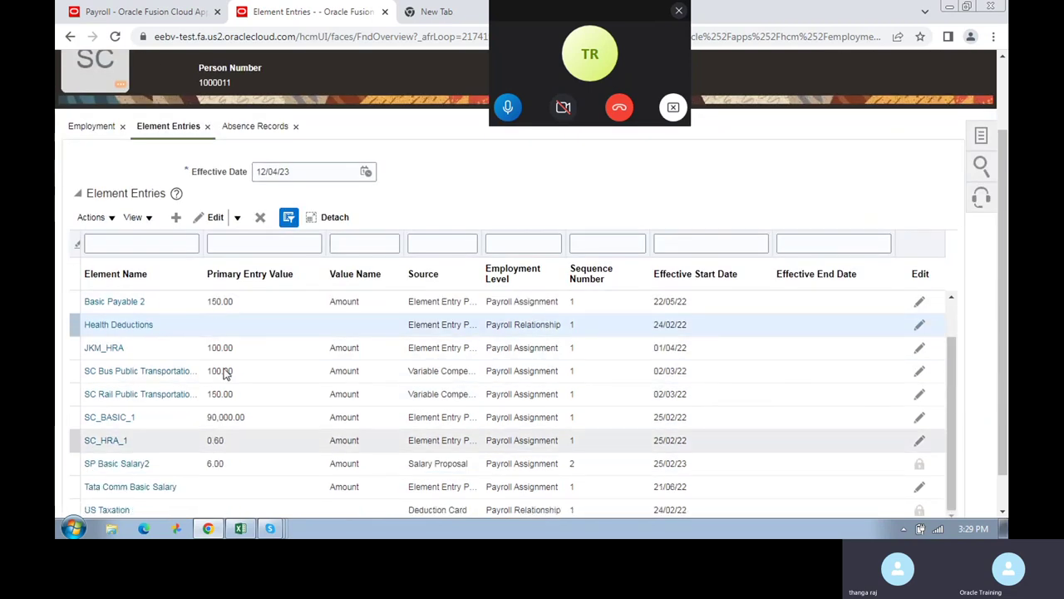
scroll(246, 351, "down", 1)
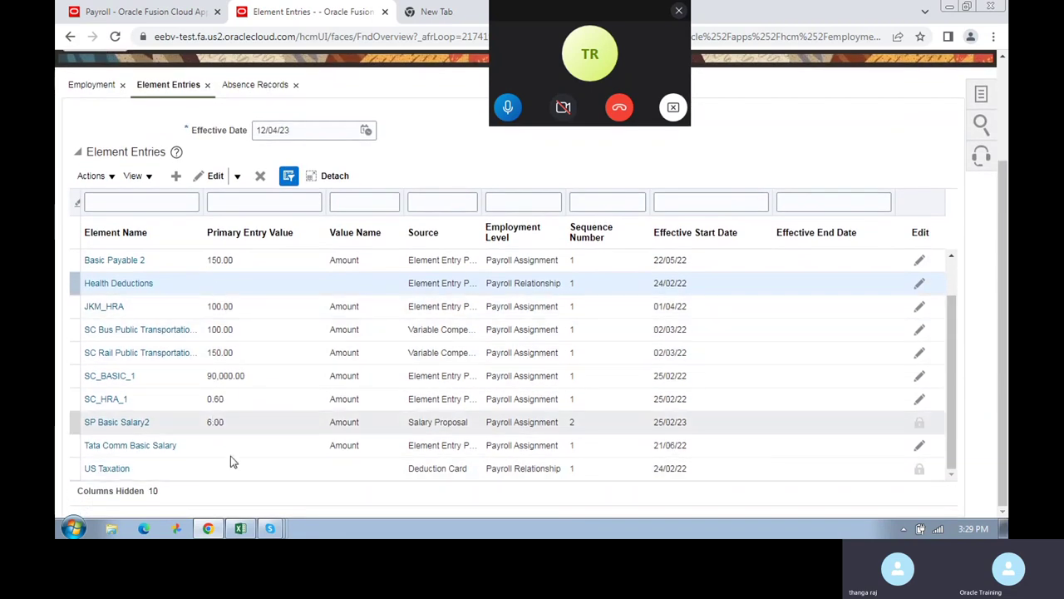
scroll(223, 328, "up", 3)
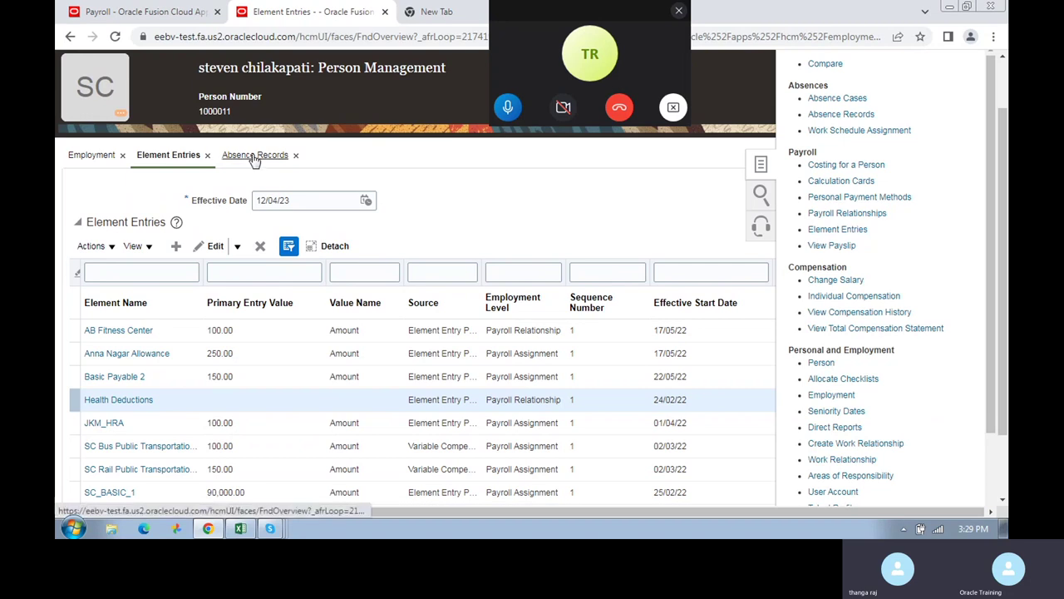
left_click(191, 354)
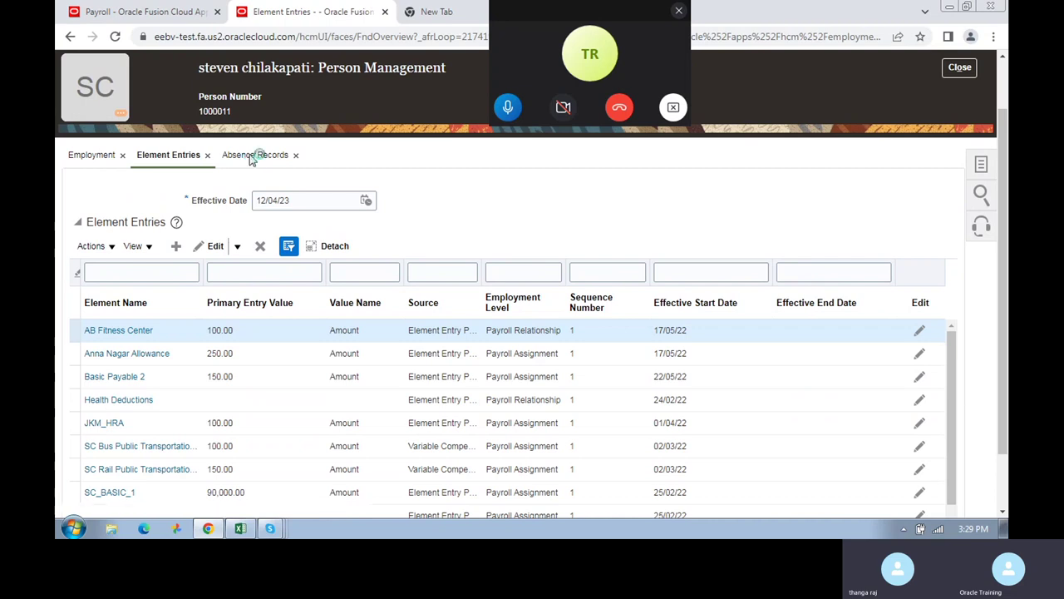
left_click(257, 170)
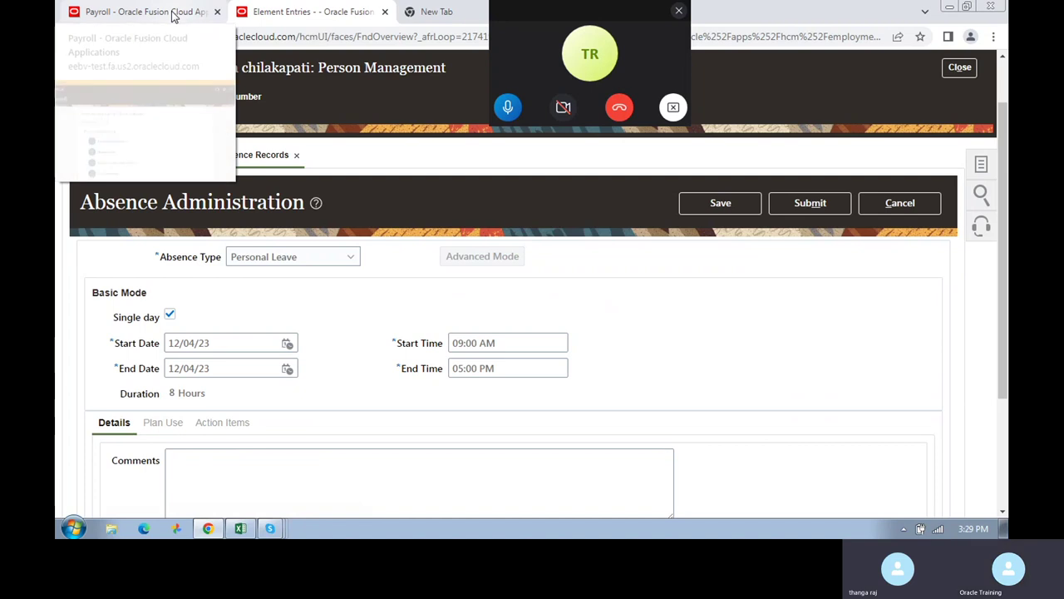
left_click(200, 13)
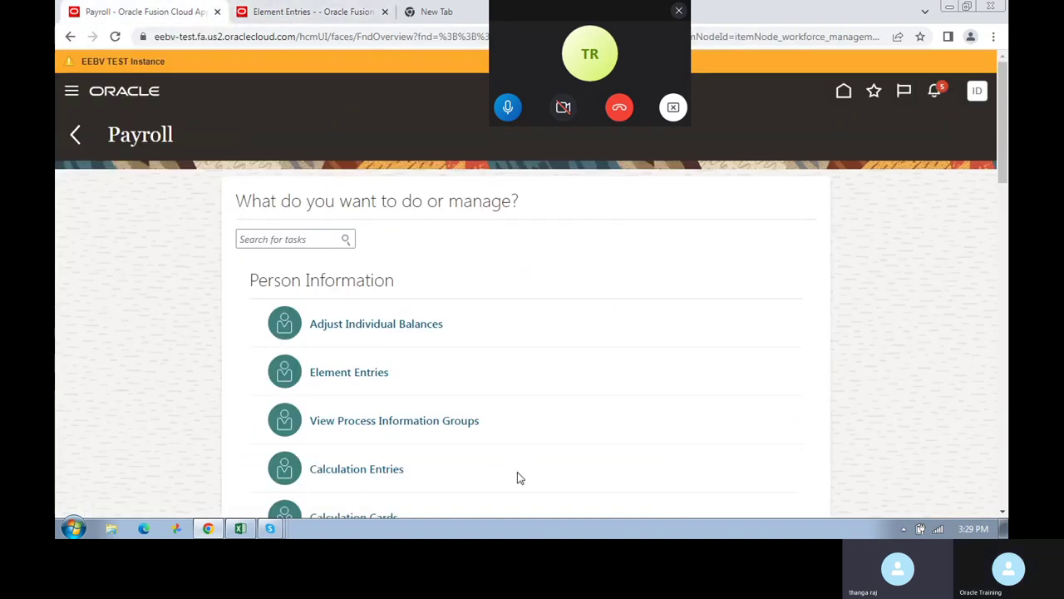
- Look through the Payroll tasks for person information, flow submission and administration, checking them against the employee's element entries
scroll(518, 477, "down", 1)
scroll(519, 476, "down", 3)
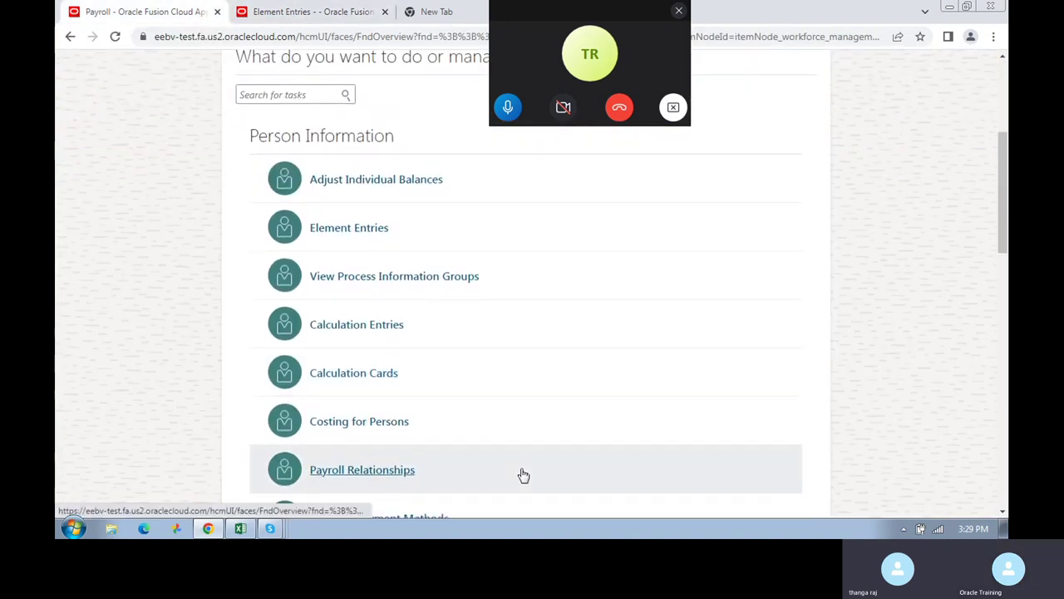
scroll(521, 473, "down", 4)
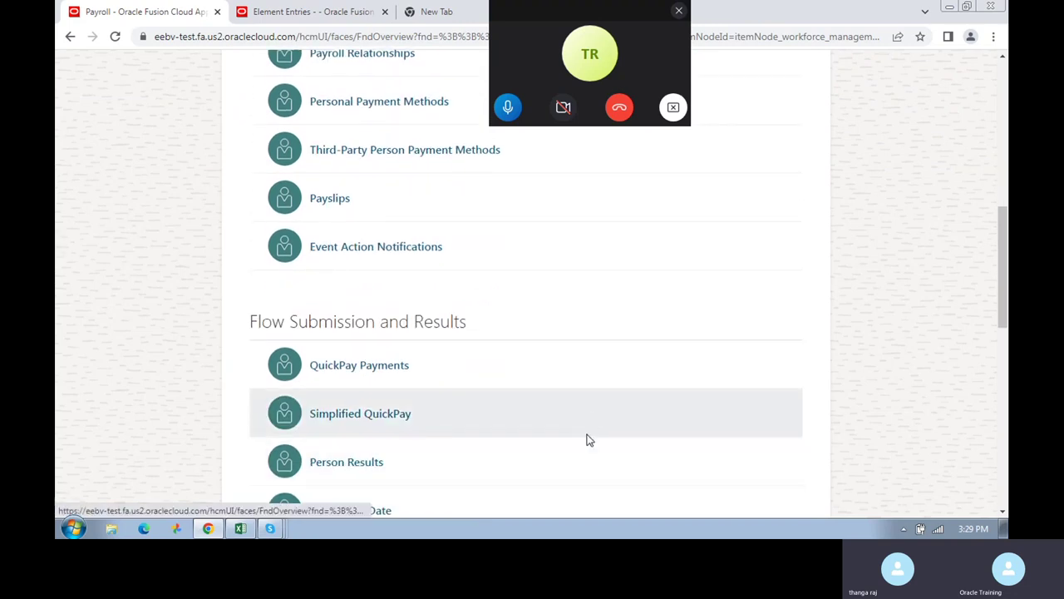
scroll(586, 445, "down", 1)
scroll(582, 450, "down", 3)
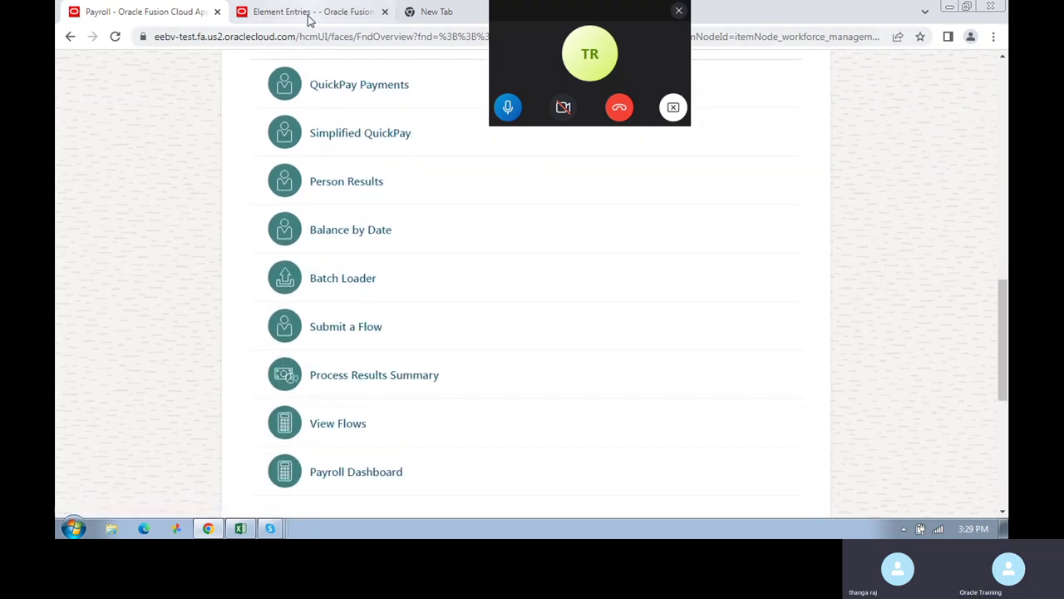
left_click(309, 16)
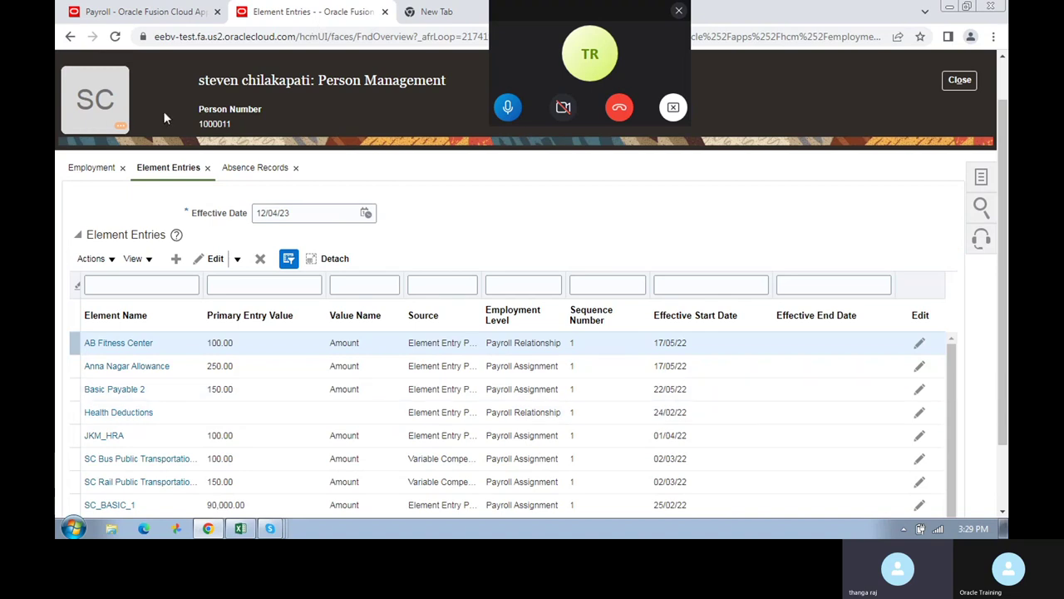
left_click(146, 8)
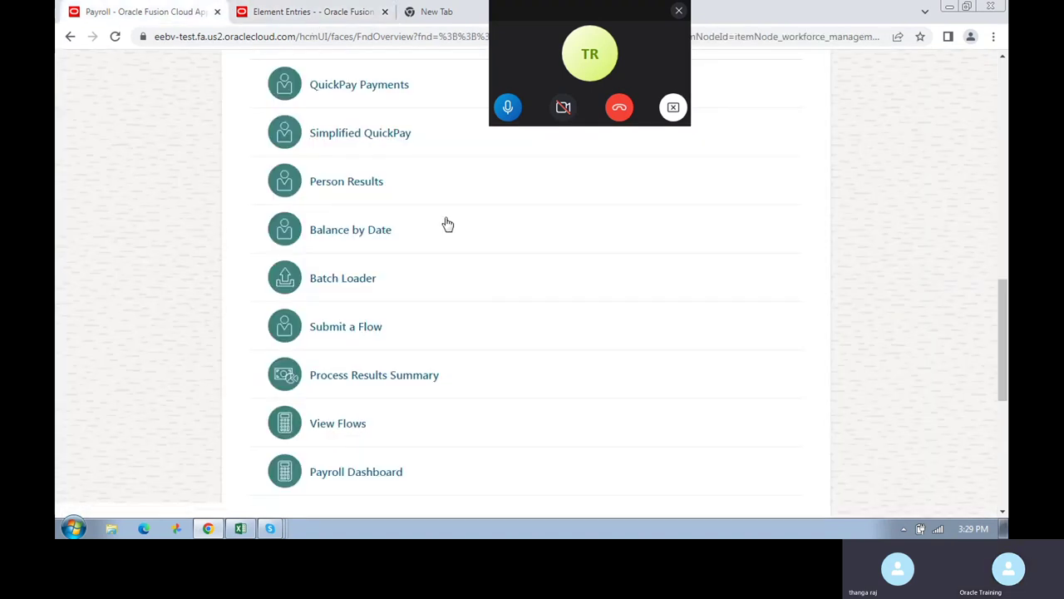
scroll(615, 404, "down", 1)
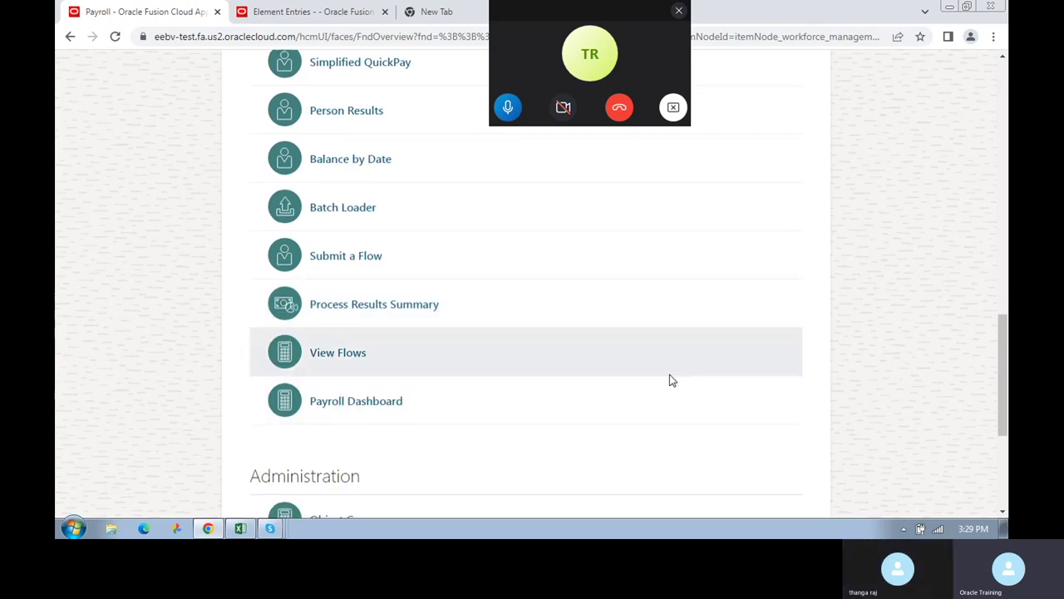
scroll(666, 378, "down", 3)
scroll(666, 380, "down", 2)
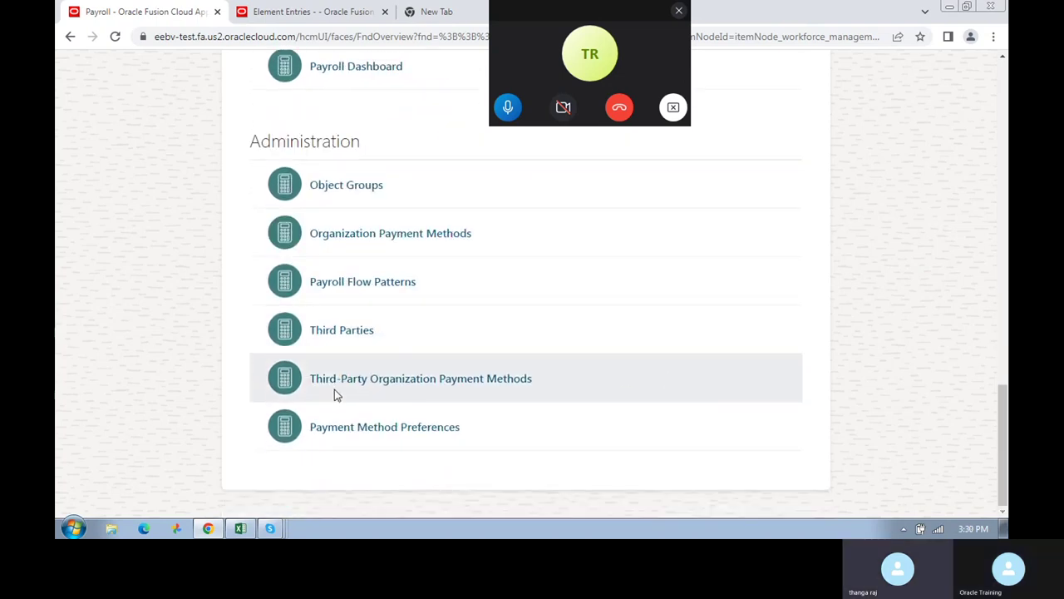
- View the Simplified QuickPay task's person search page and return to the Payroll task list
scroll(502, 338, "up", 7)
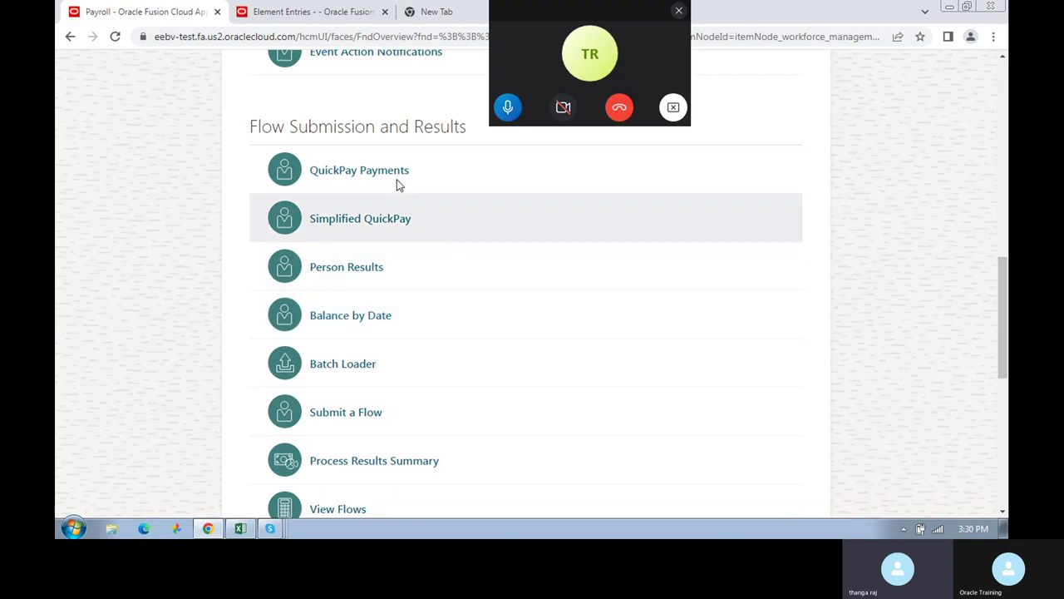
left_click(359, 223)
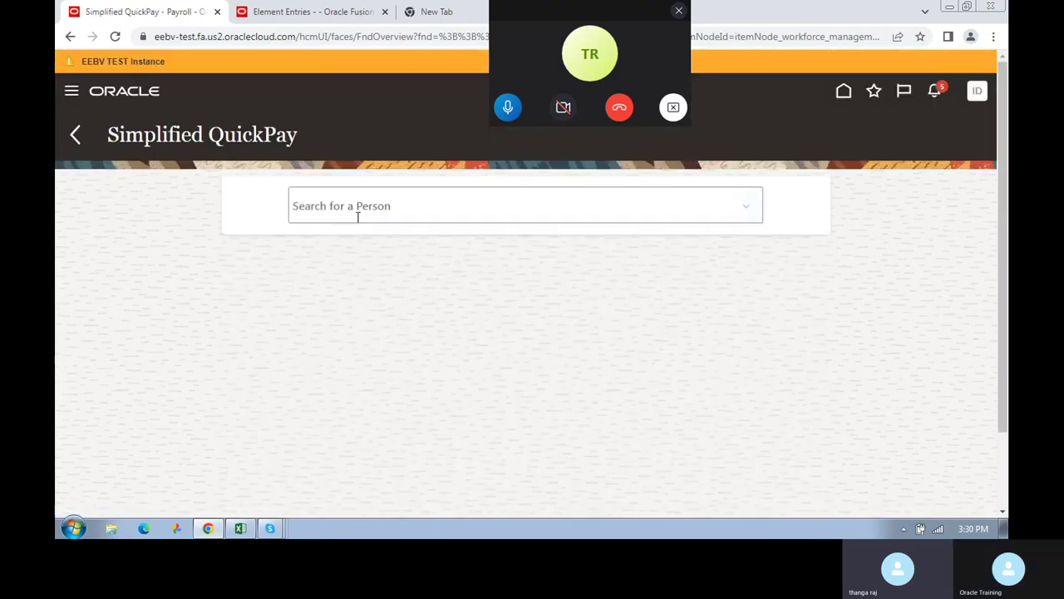
left_click(357, 217)
left_click(70, 133)
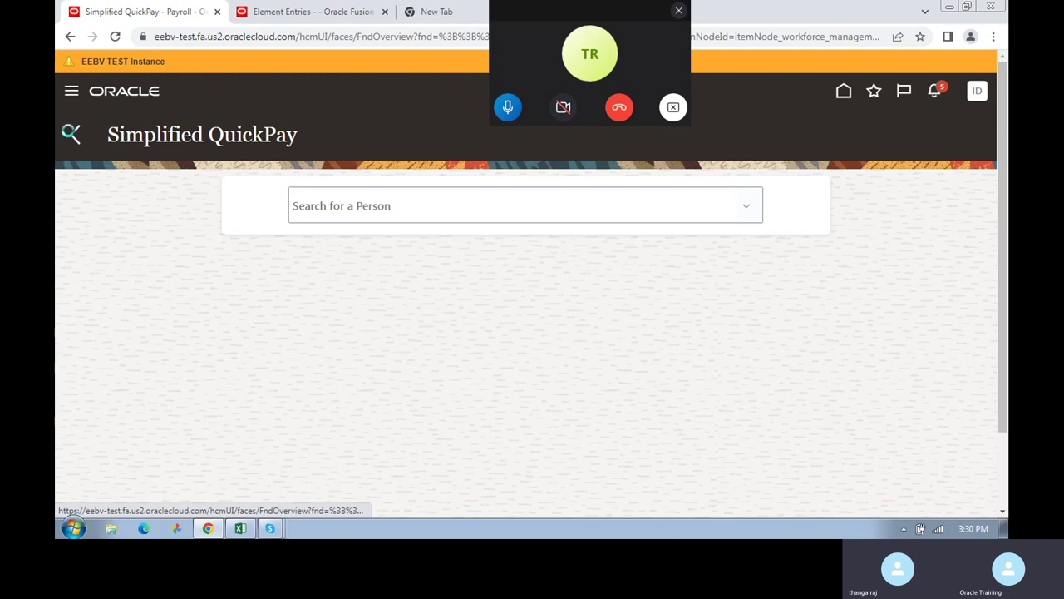
- Open the Submit a Flow task from Flow Submission and Results and browse the available flow patterns
scroll(464, 399, "down", 4)
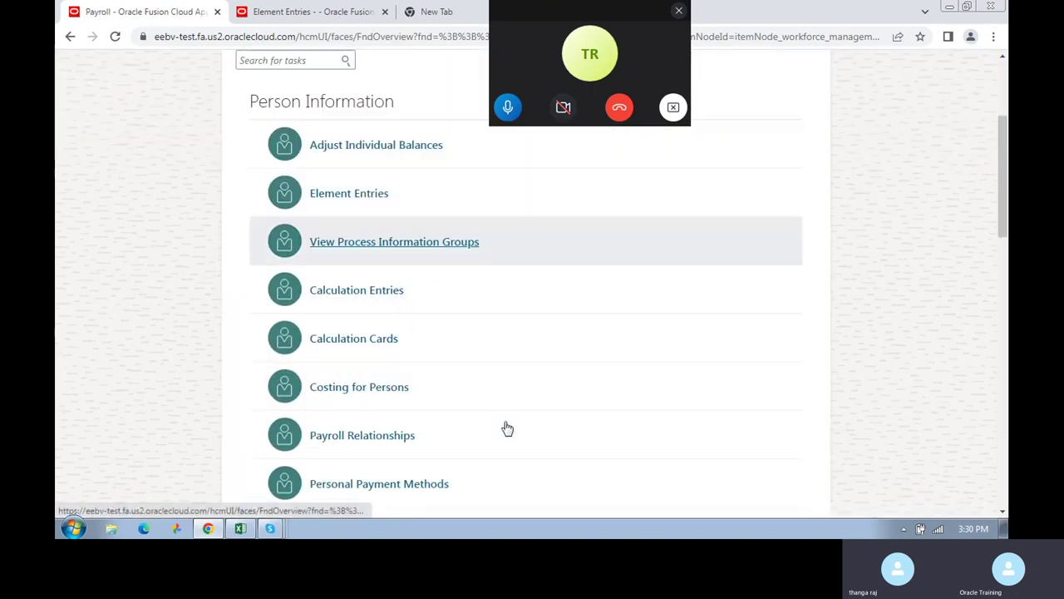
scroll(506, 426, "down", 3)
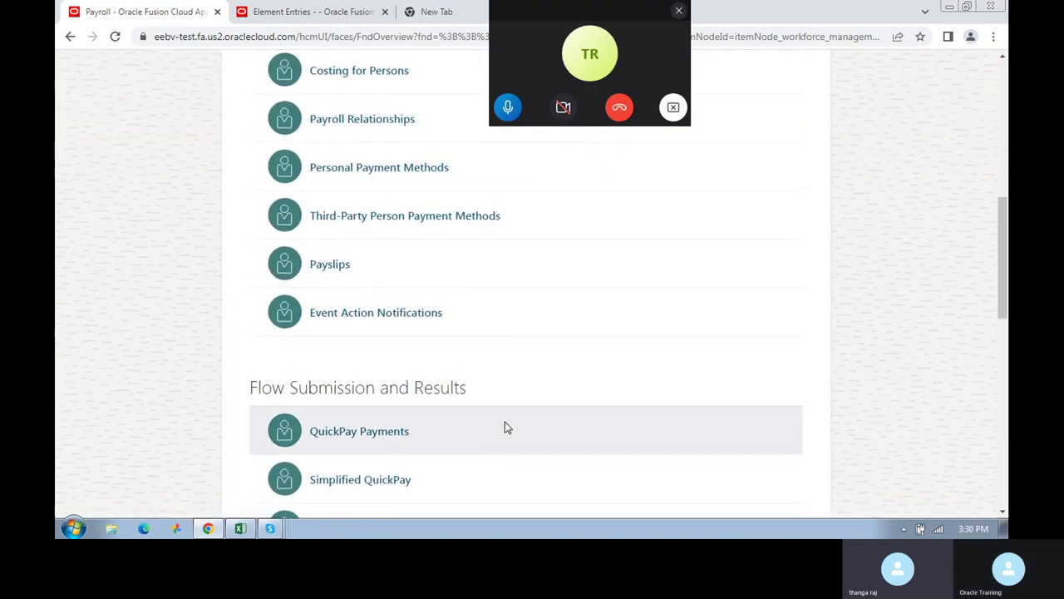
scroll(505, 427, "down", 2)
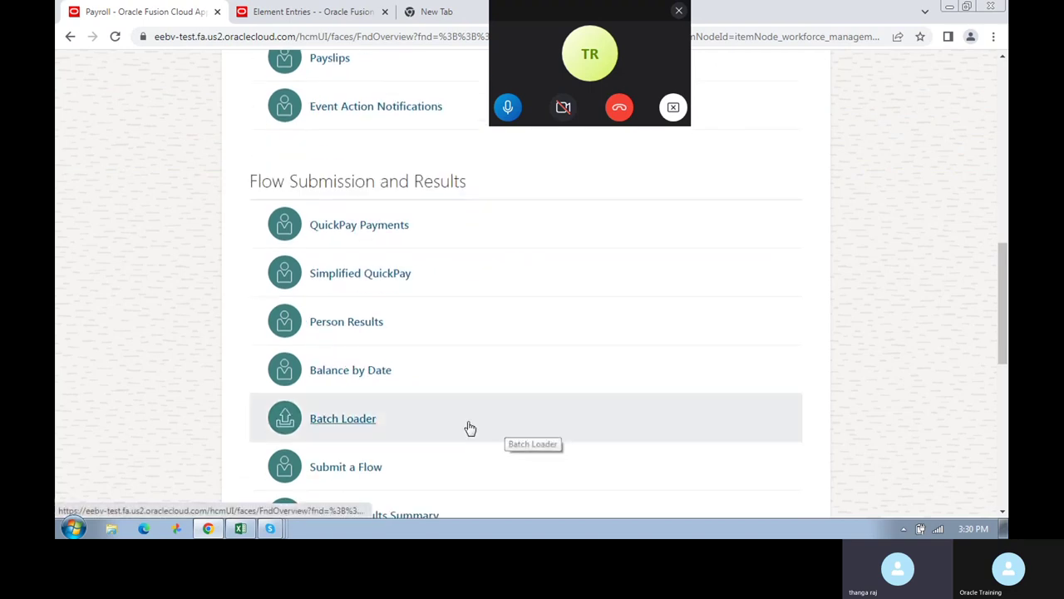
left_click(360, 468)
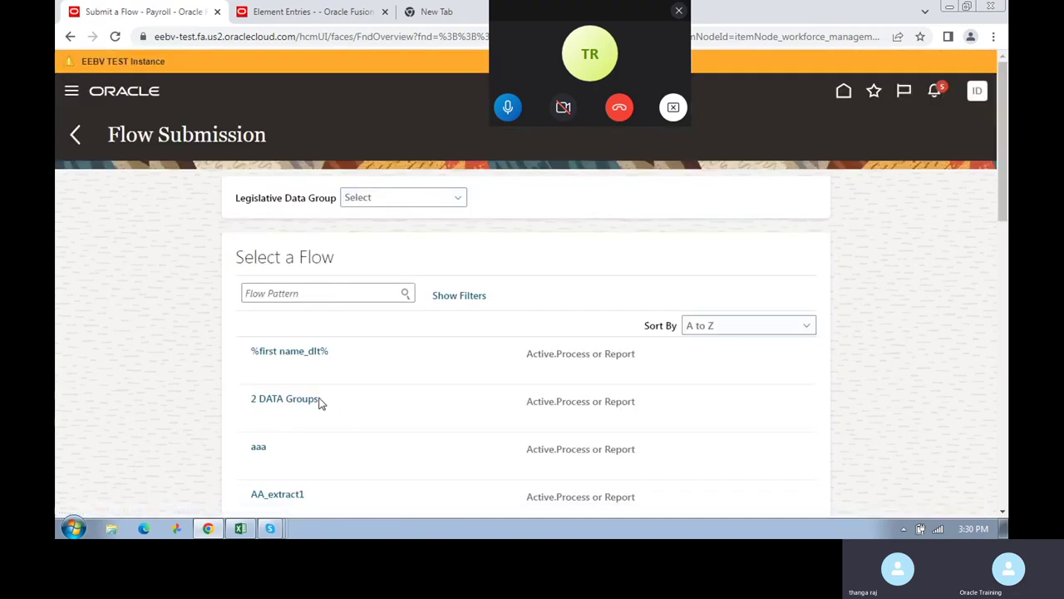
scroll(532, 316, "down", 2)
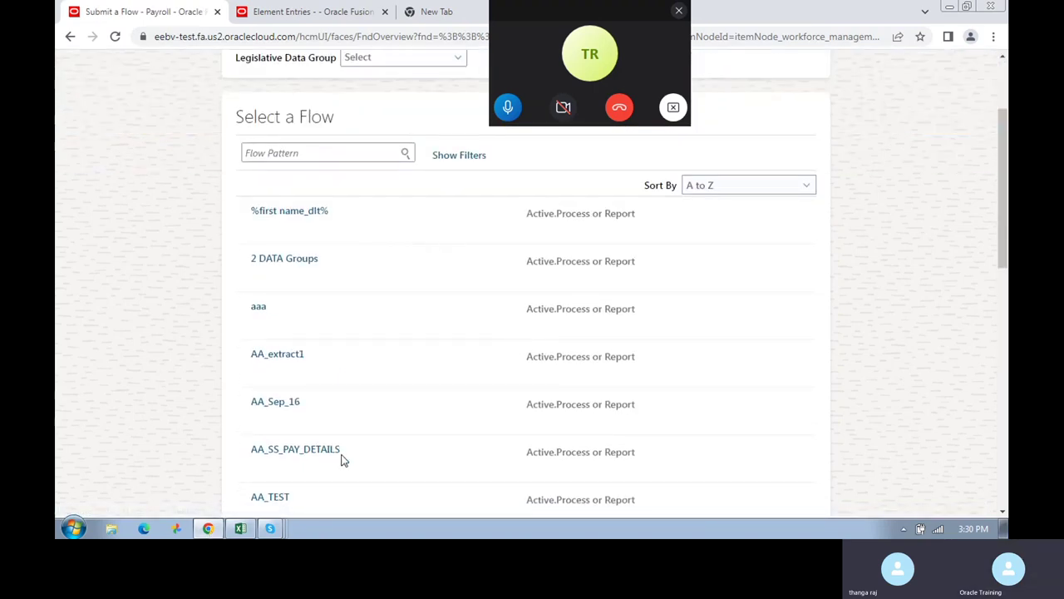
scroll(345, 458, "down", 3)
scroll(347, 267, "up", 3)
left_click(305, 152)
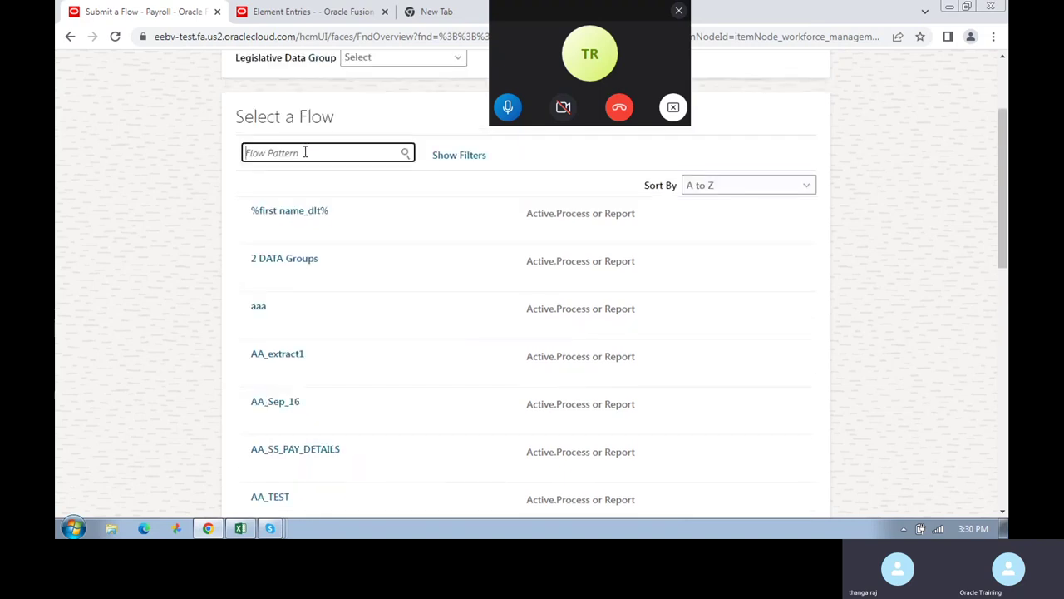
- Search the legislative data groups for "us" and set the Legislative Data Group to 123 US Legalstive
left_click(457, 60)
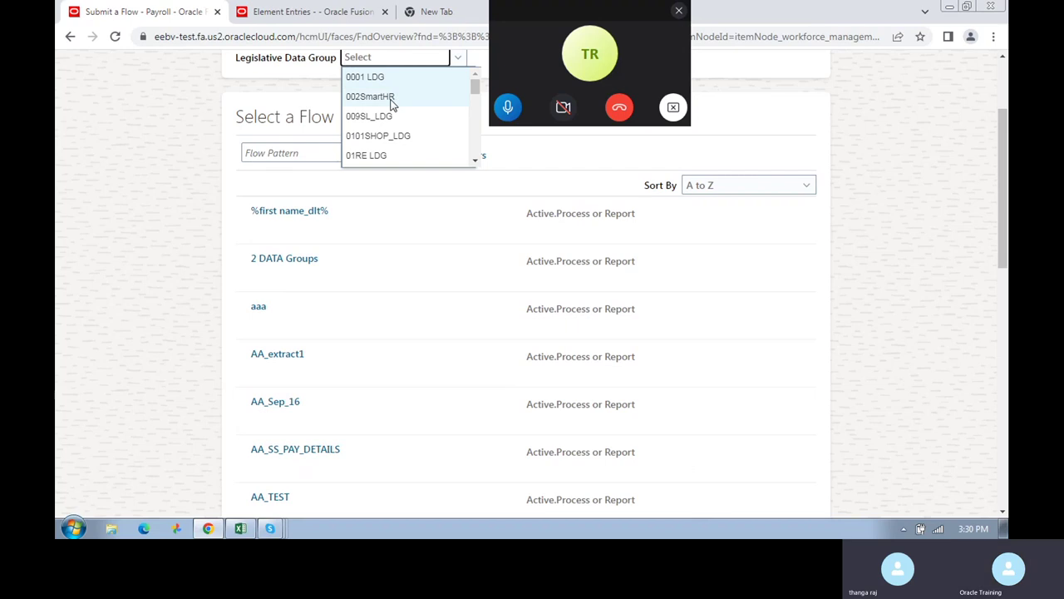
type("us")
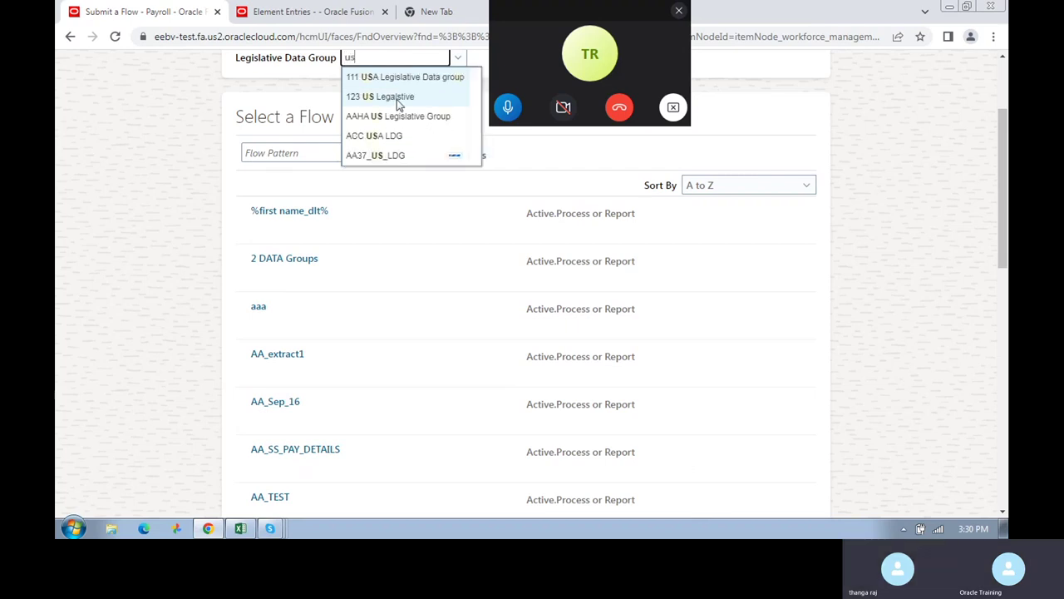
scroll(416, 96, "down", 2)
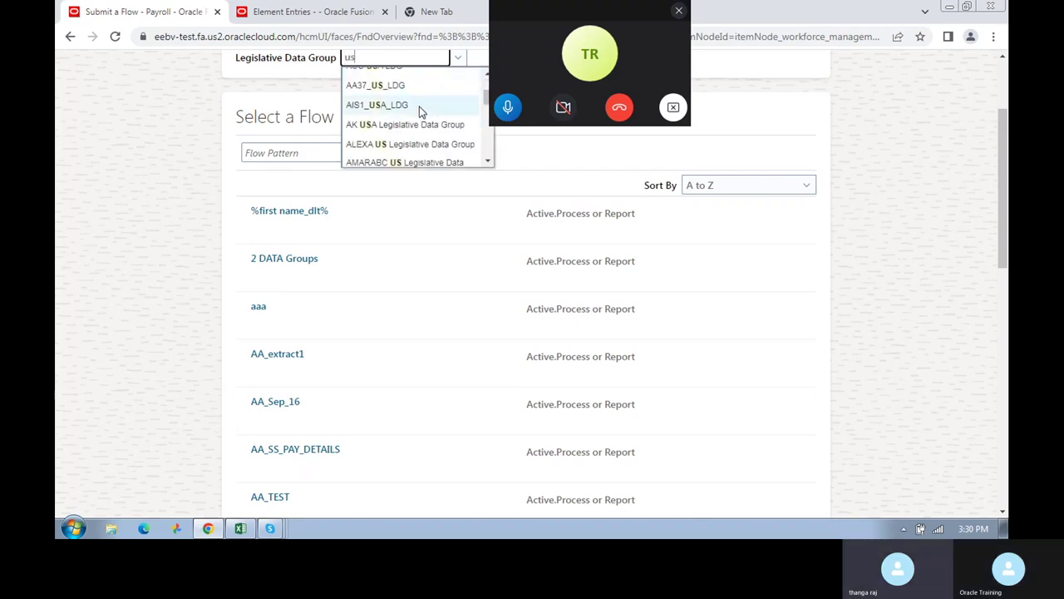
scroll(419, 107, "down", 8)
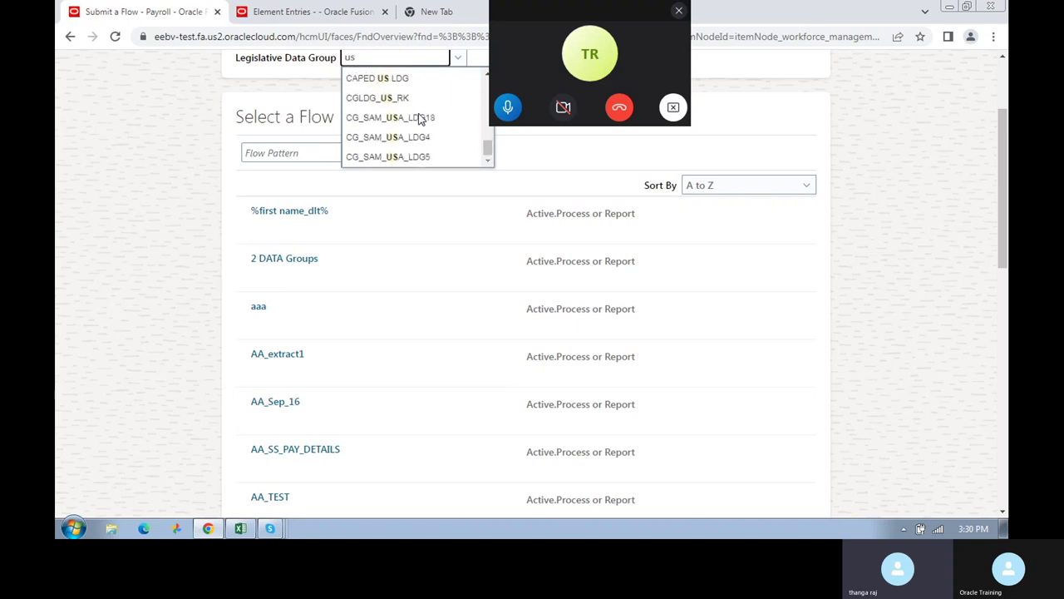
scroll(440, 121, "up", 10)
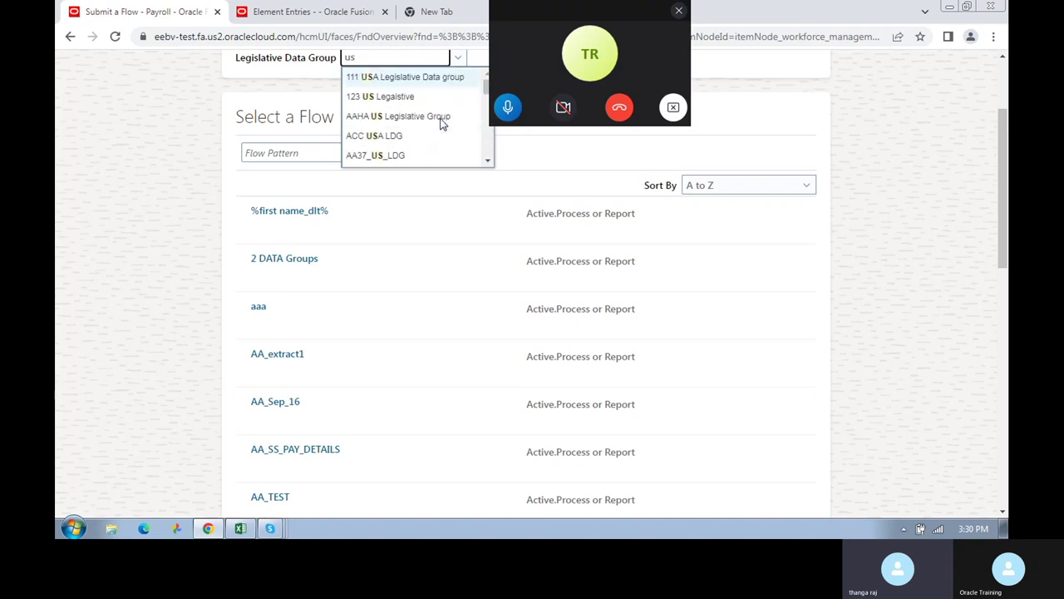
scroll(440, 121, "up", 2)
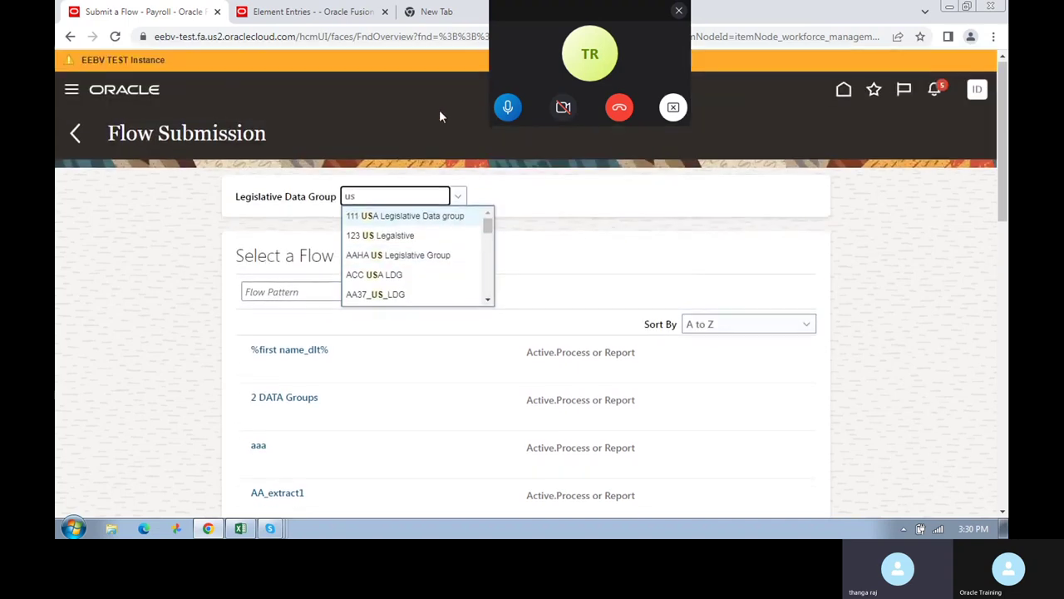
left_click(399, 238)
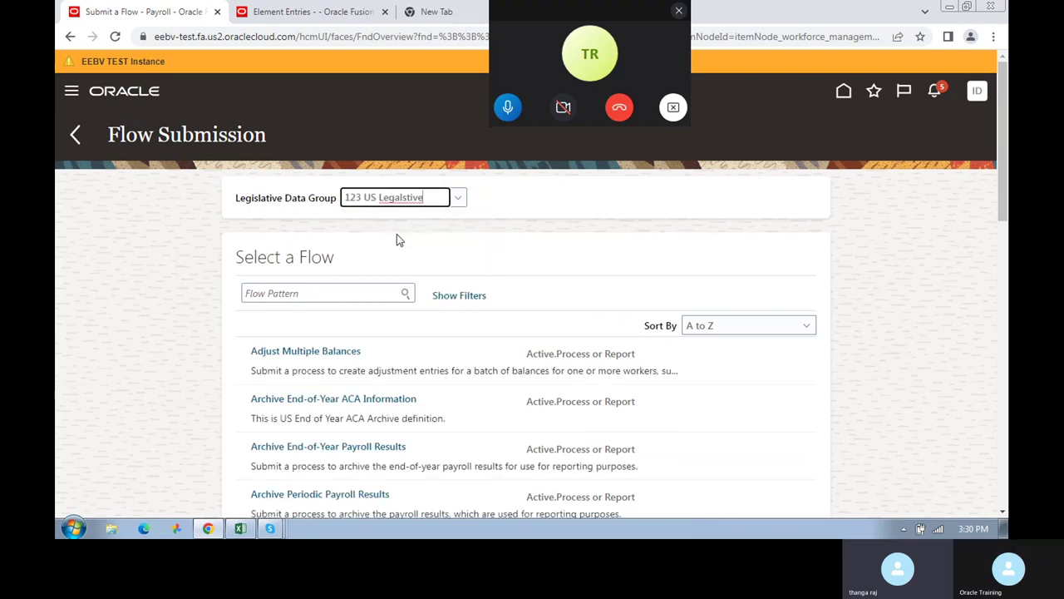
- Find the Calculate Payroll flow among the flows for the selected legislative data group and open its submission form
scroll(390, 314, "down", 2)
scroll(387, 271, "down", 2)
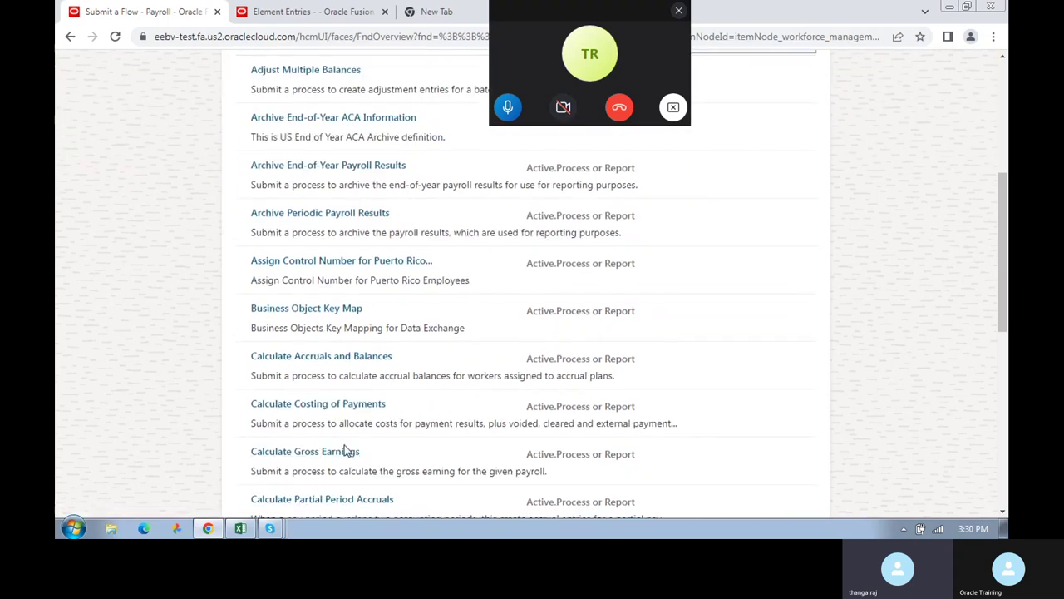
scroll(344, 447, "down", 1)
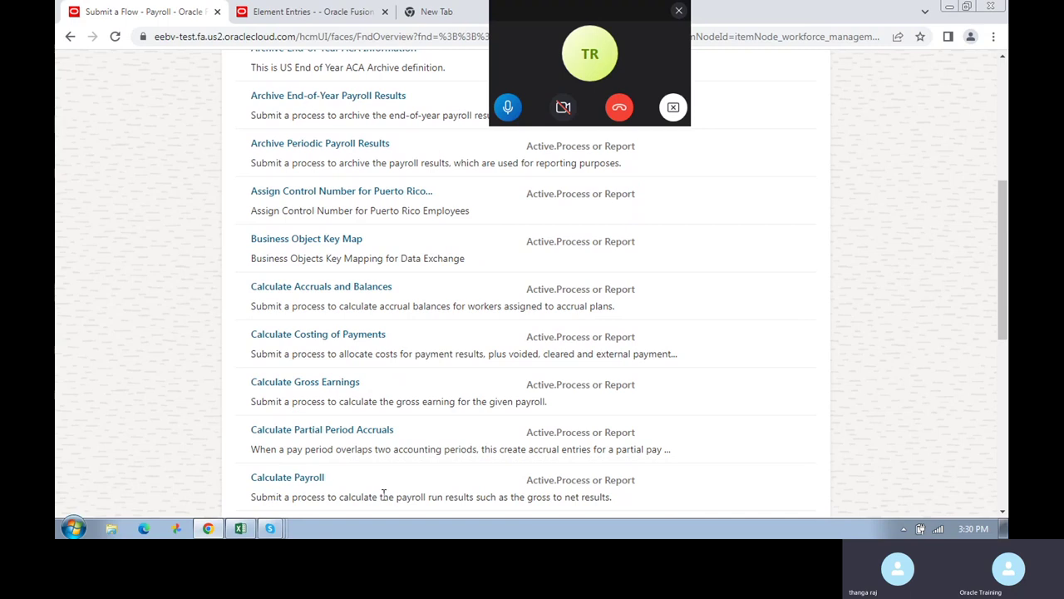
left_click(310, 481)
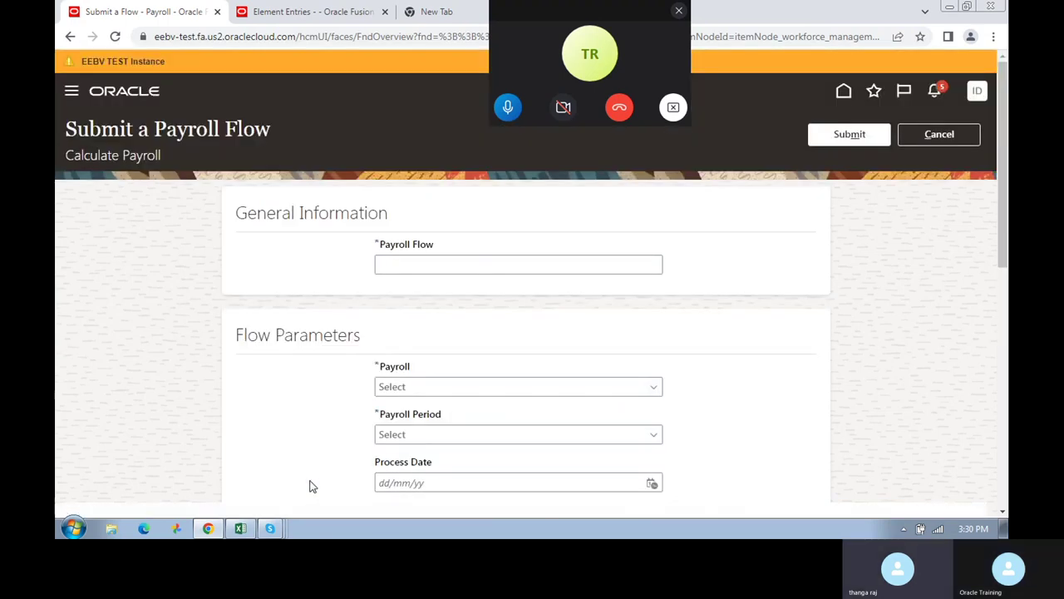
- Examine the Calculate Payroll form's Payroll Flow, Payroll and Payroll Period fields, and cancel the submission without filling it in
scroll(546, 346, "down", 2)
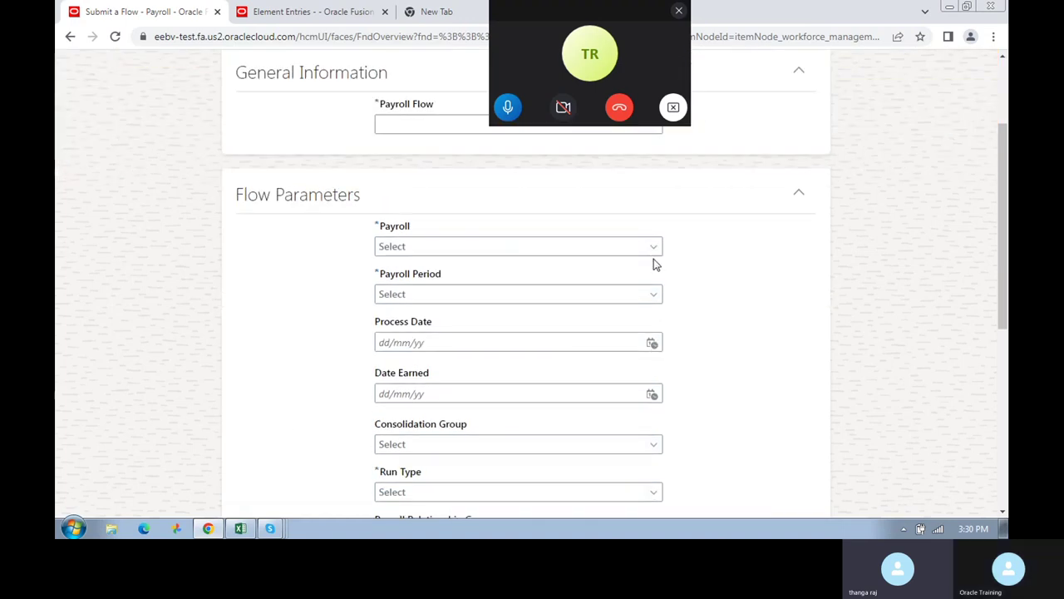
left_click(654, 247)
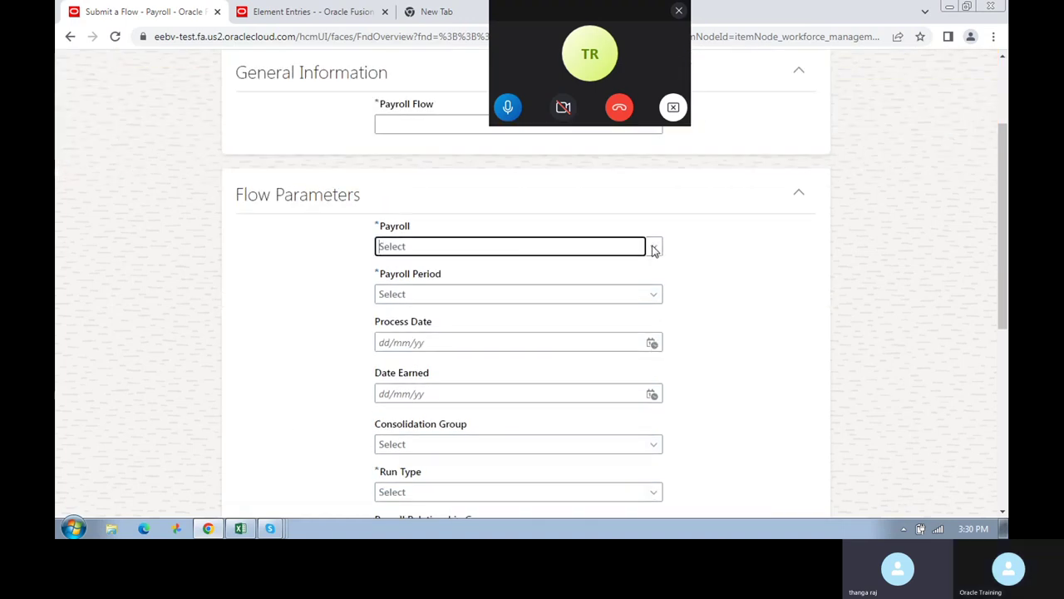
left_click(754, 258)
scroll(679, 199, "up", 2)
left_click(440, 256)
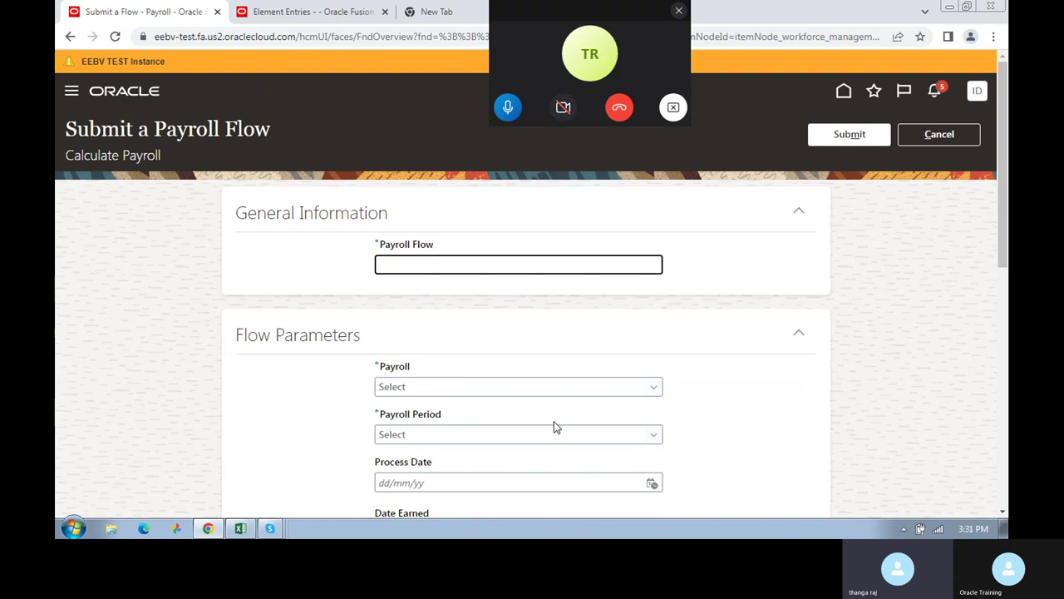
left_click(523, 387)
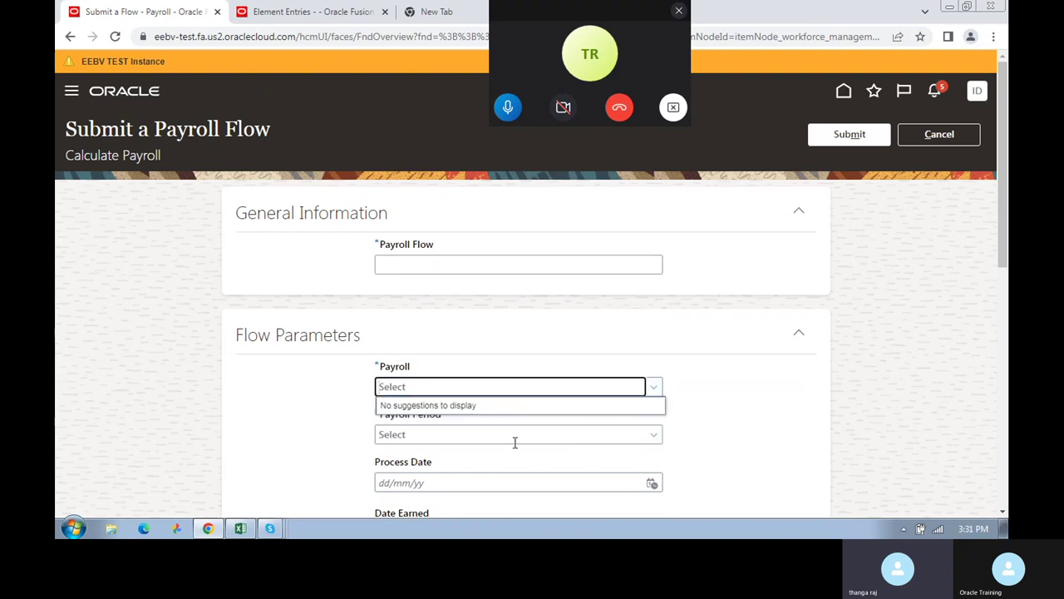
left_click(485, 433)
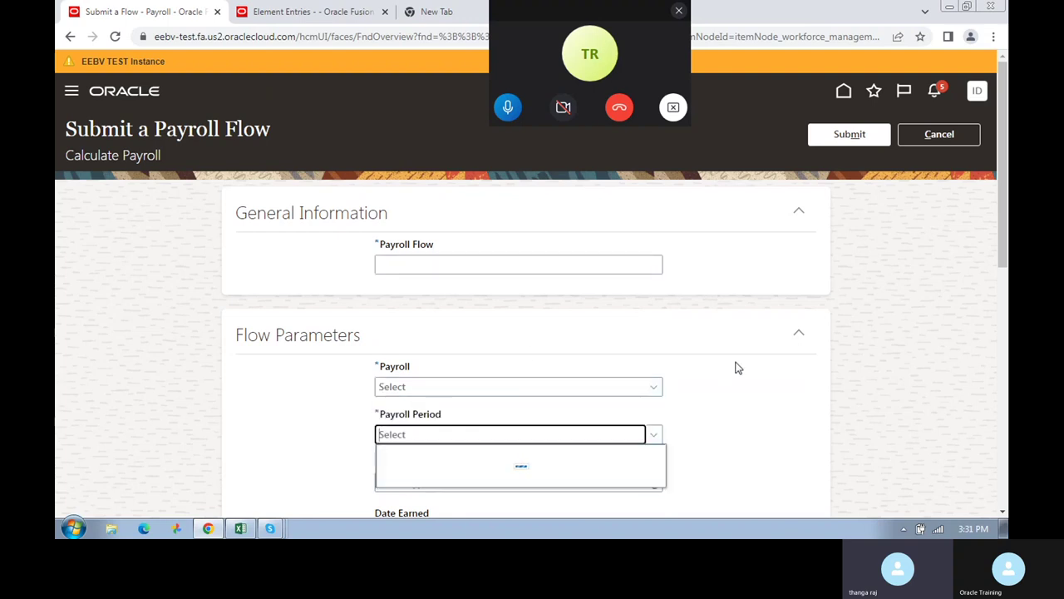
left_click_drag(121, 225, 187, 316)
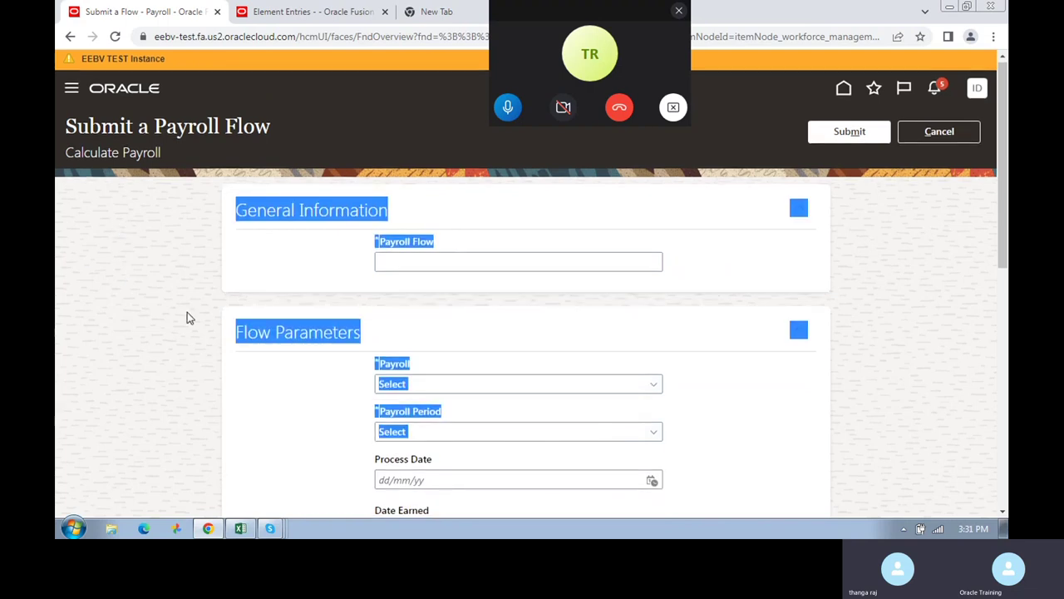
left_click(936, 132)
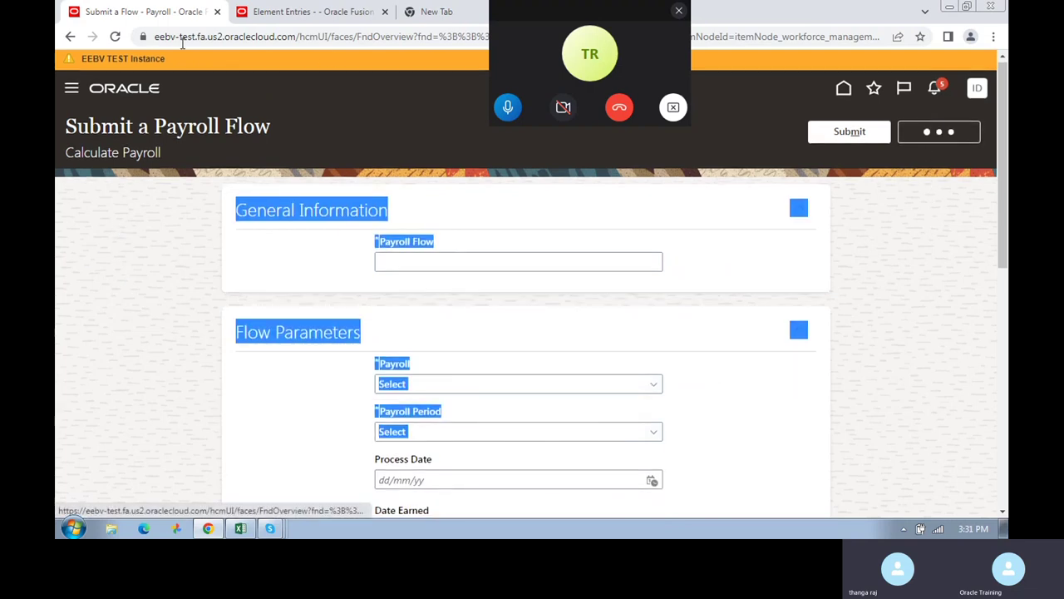
- Check the employee's element entries in Person Management, and return to the flow list to view the flows around Calculate Payroll
left_click(277, 13)
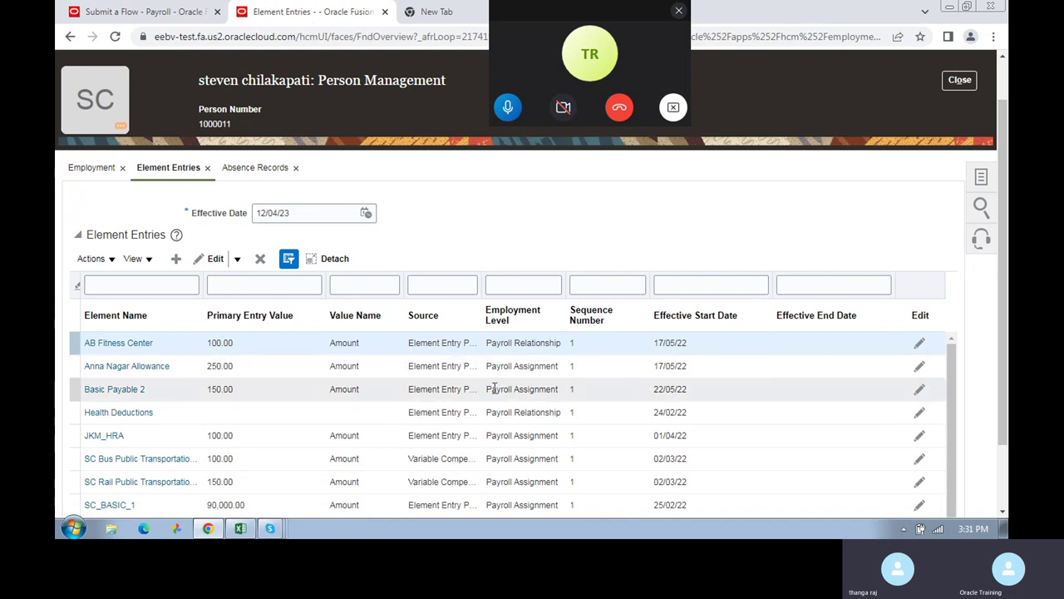
key("ctrl+shift+Tab")
scroll(486, 437, "down", 8)
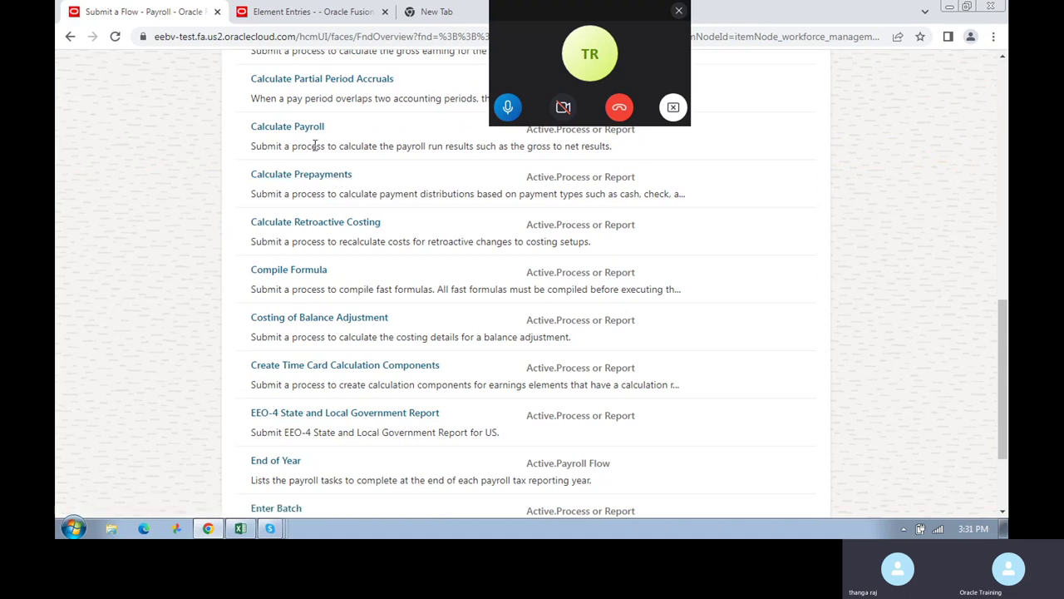
- Open the Calculate Payroll submission form, and check the employee's element entries in Person Management down to US Taxation
left_click(309, 126)
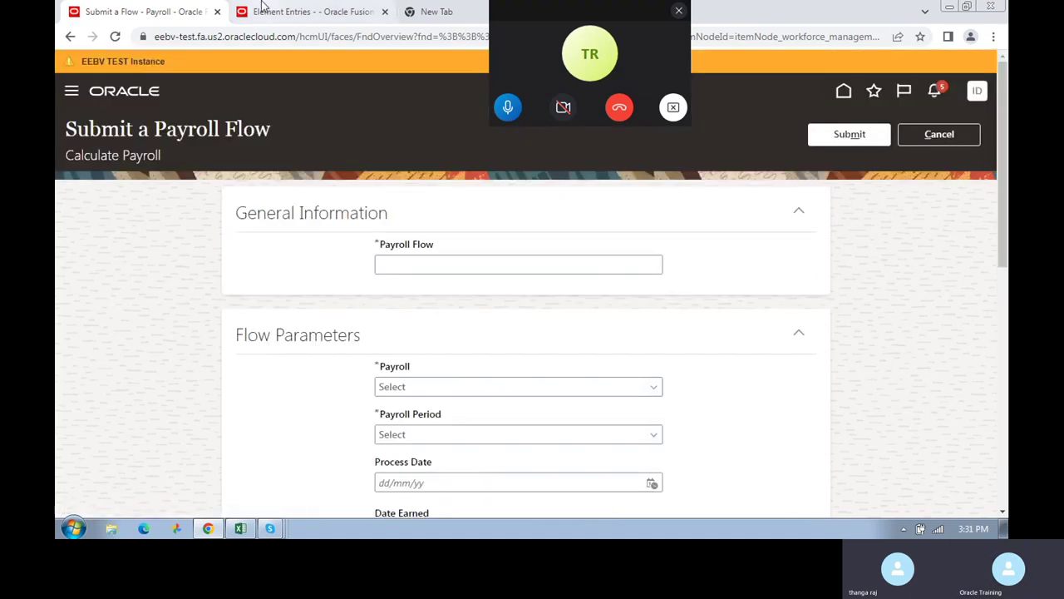
left_click(311, 12)
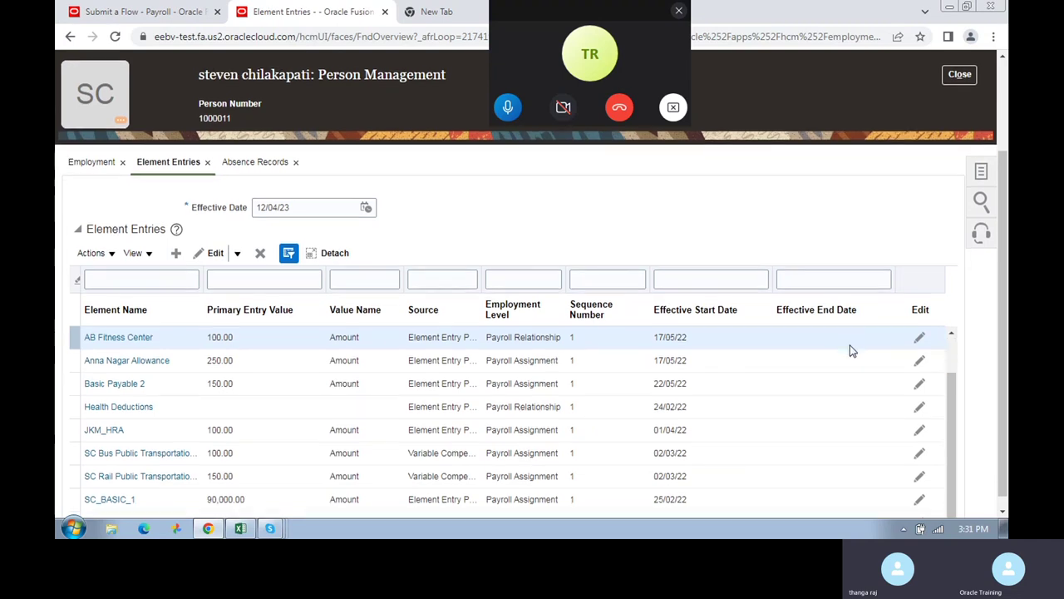
scroll(848, 347, "down", 2)
scroll(162, 399, "down", 1)
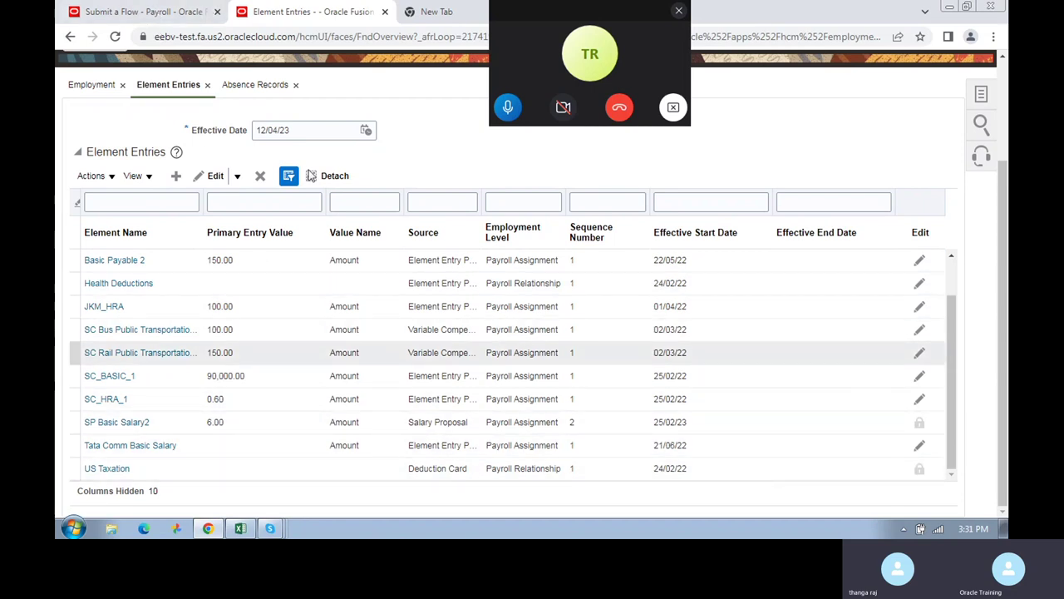
- Review the employee's absence record in Absence Administration, including the available absence types and the single-day date and duration fields
left_click(93, 90)
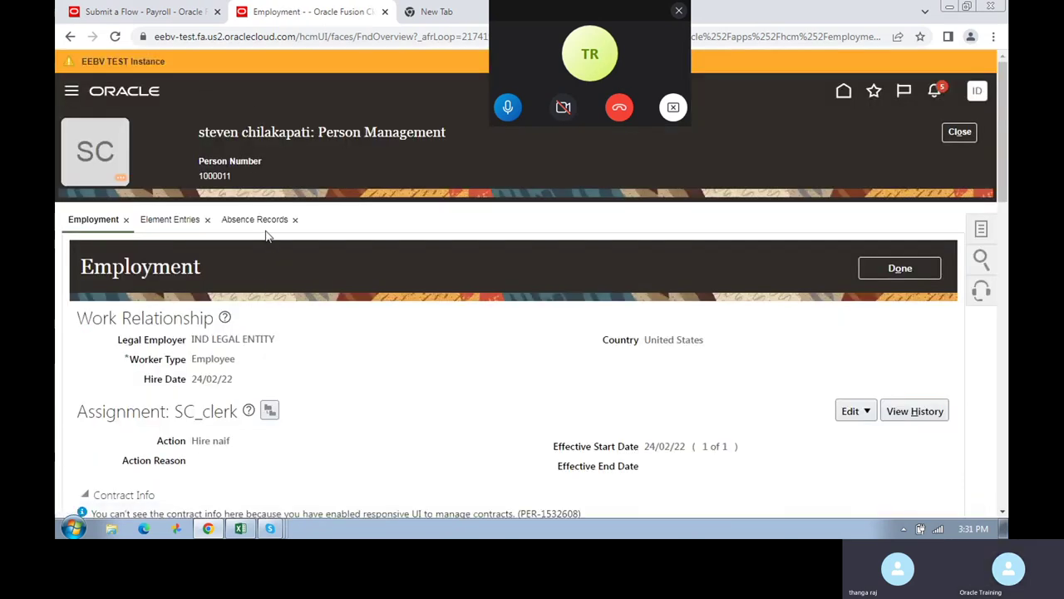
left_click(260, 225)
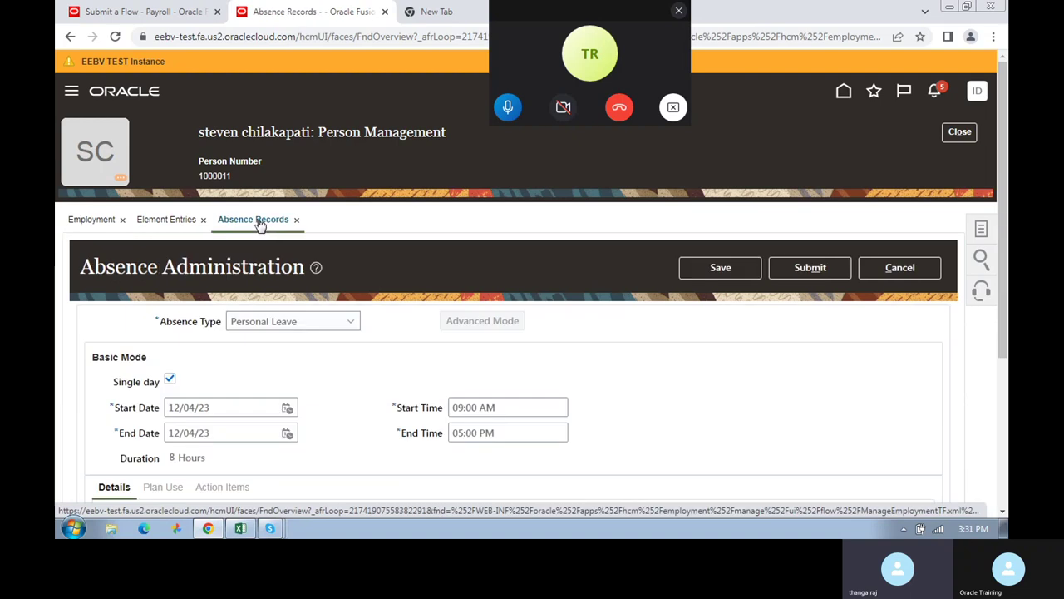
scroll(212, 340, "down", 2)
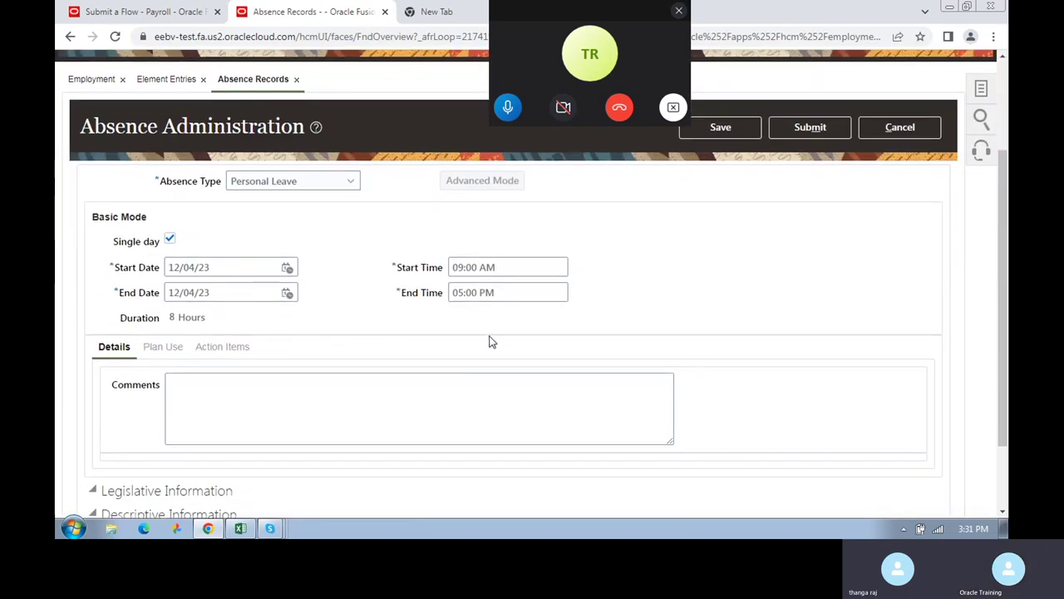
left_click(300, 188)
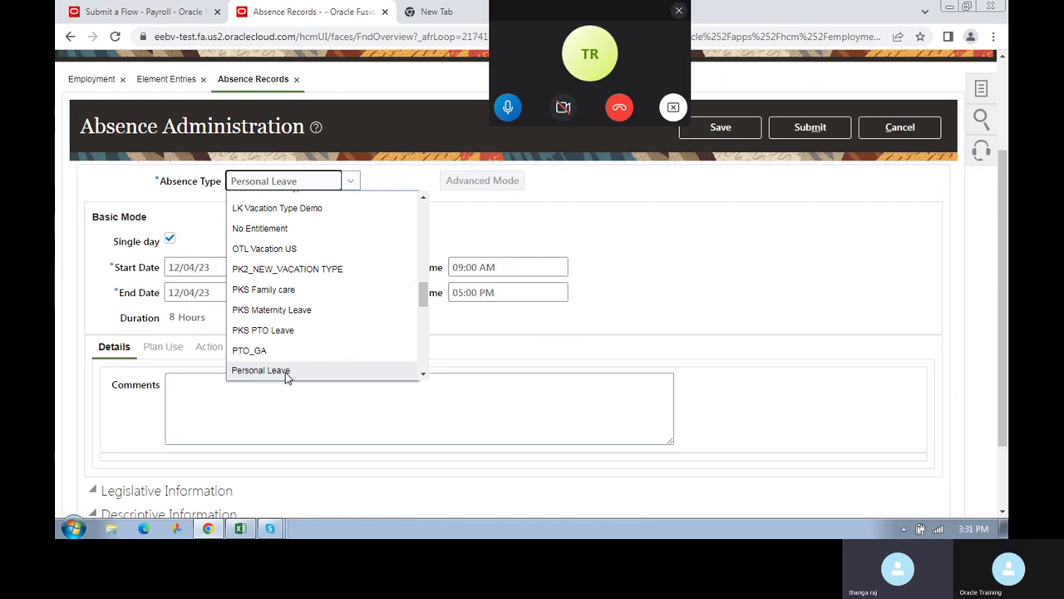
left_click(769, 327)
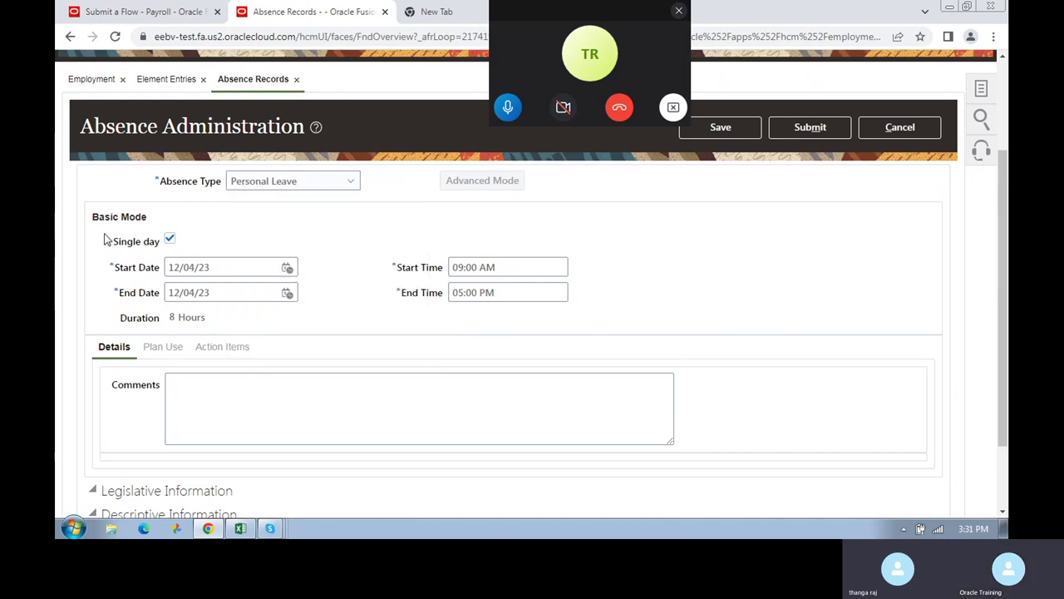
left_click_drag(104, 240, 337, 311)
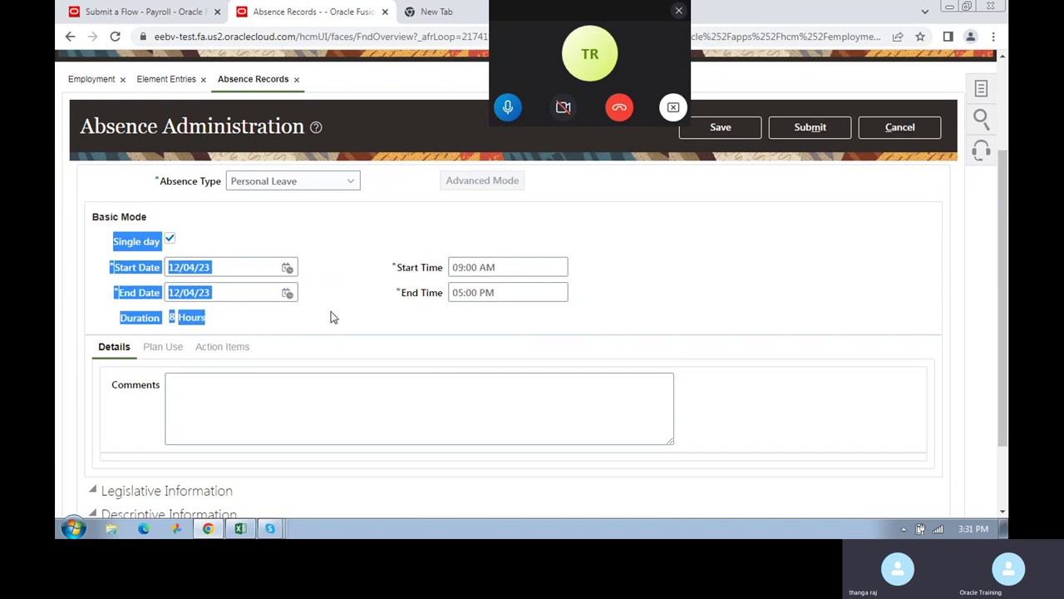
- Review the employee's element entries, including the Basic Payable 2 amount, alongside the earnings listed in the Excel payroll sheet
left_click(182, 77)
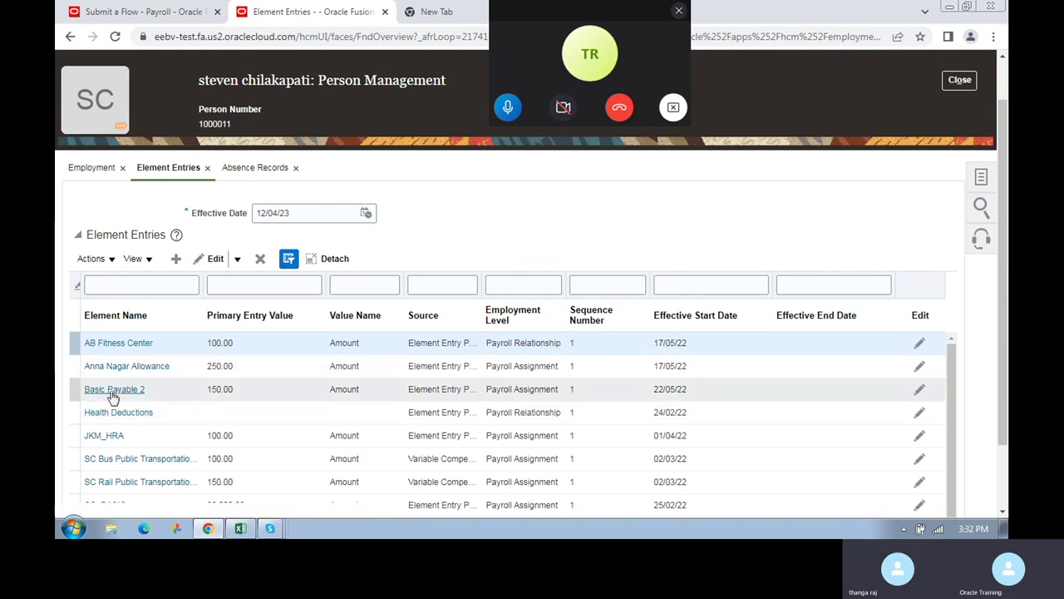
double_click(213, 393)
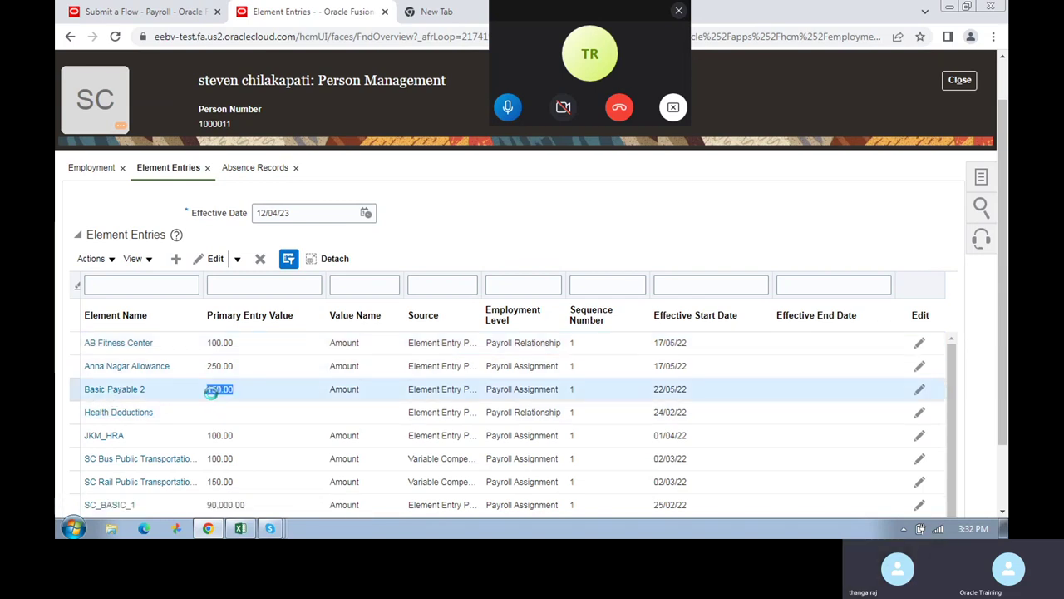
scroll(213, 393, "down", 1)
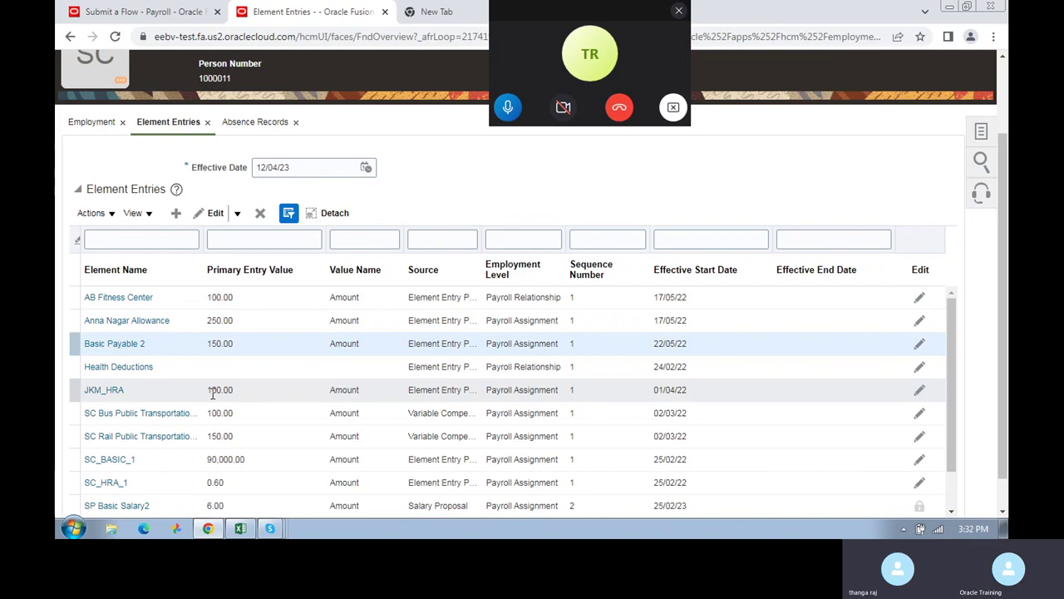
scroll(213, 394, "down", 1)
scroll(209, 396, "down", 2)
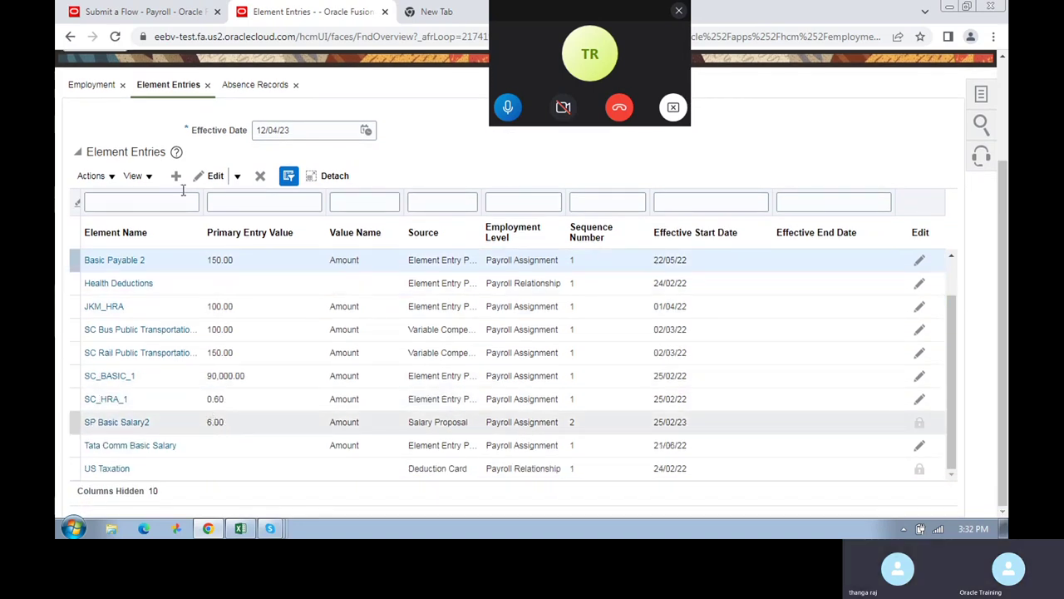
left_click(240, 528)
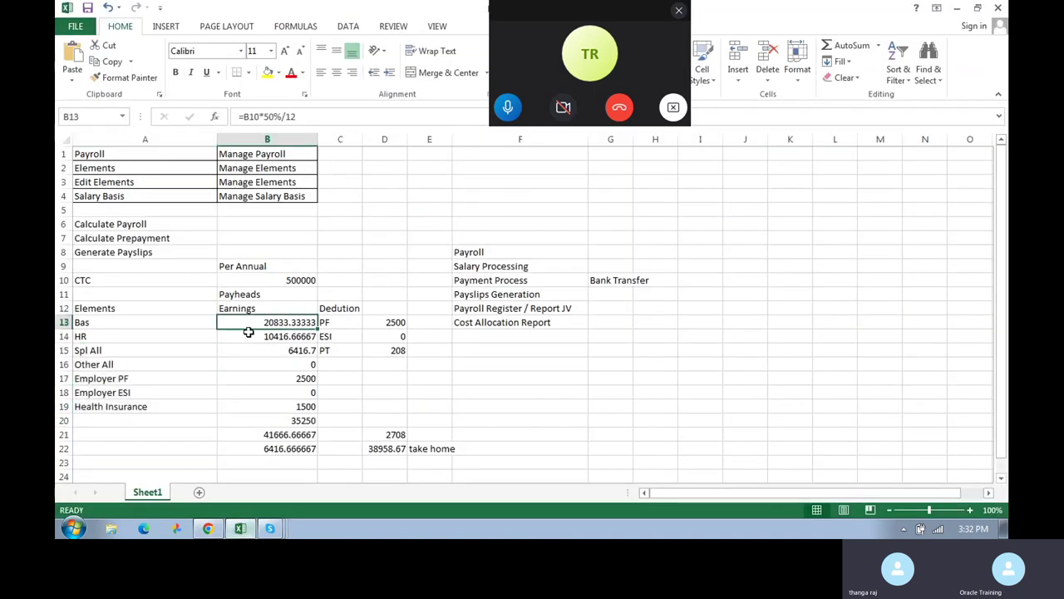
left_click(208, 528)
scroll(537, 296, "up", 2)
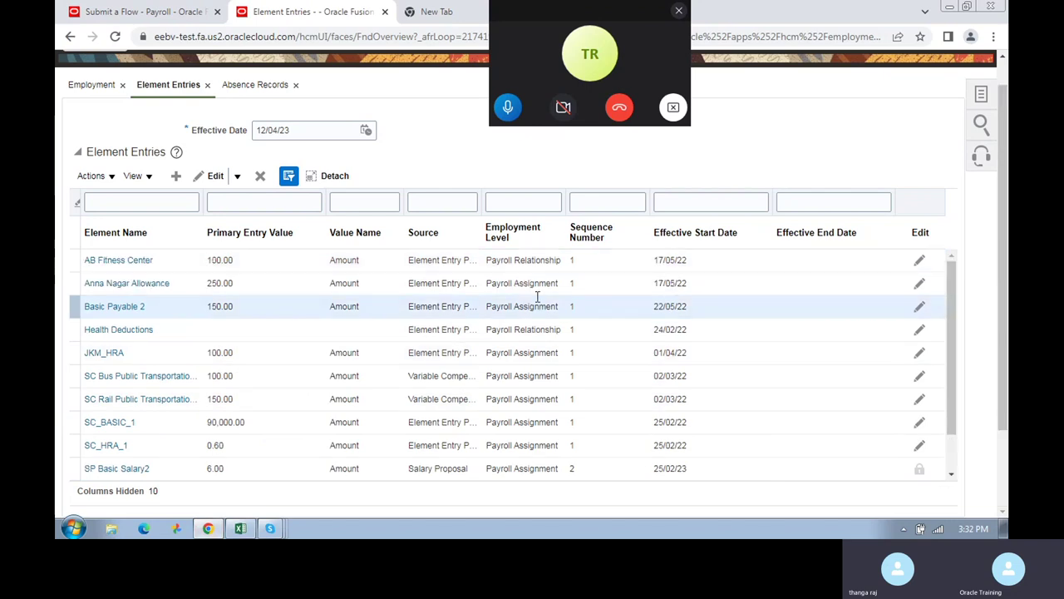
scroll(537, 297, "up", 3)
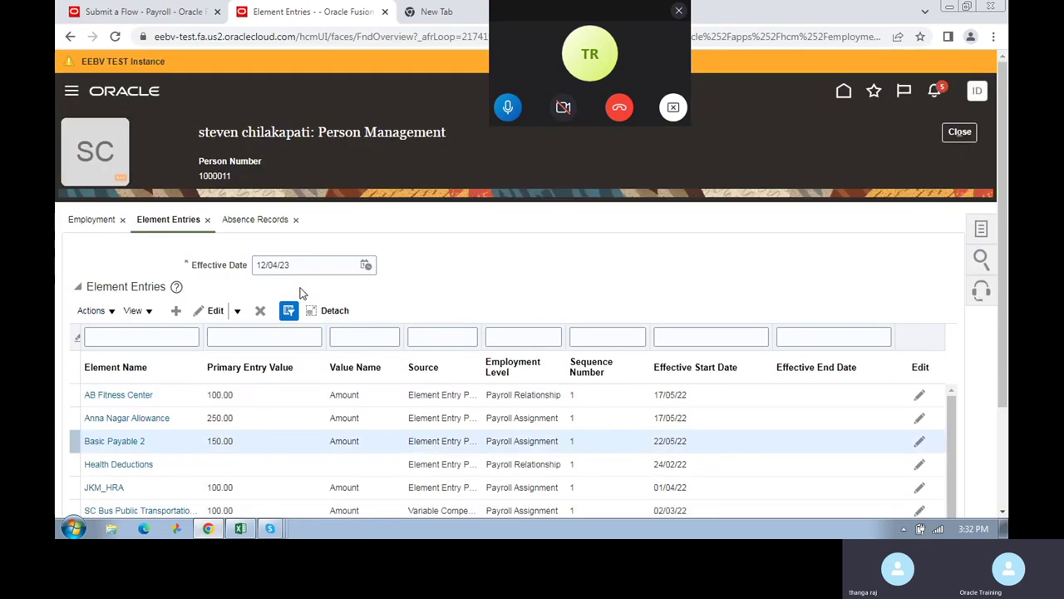
- View the employee's Employment details, and switch to Excel to highlight the Elements, Earnings and Dedution block in A12:C22
left_click(93, 221)
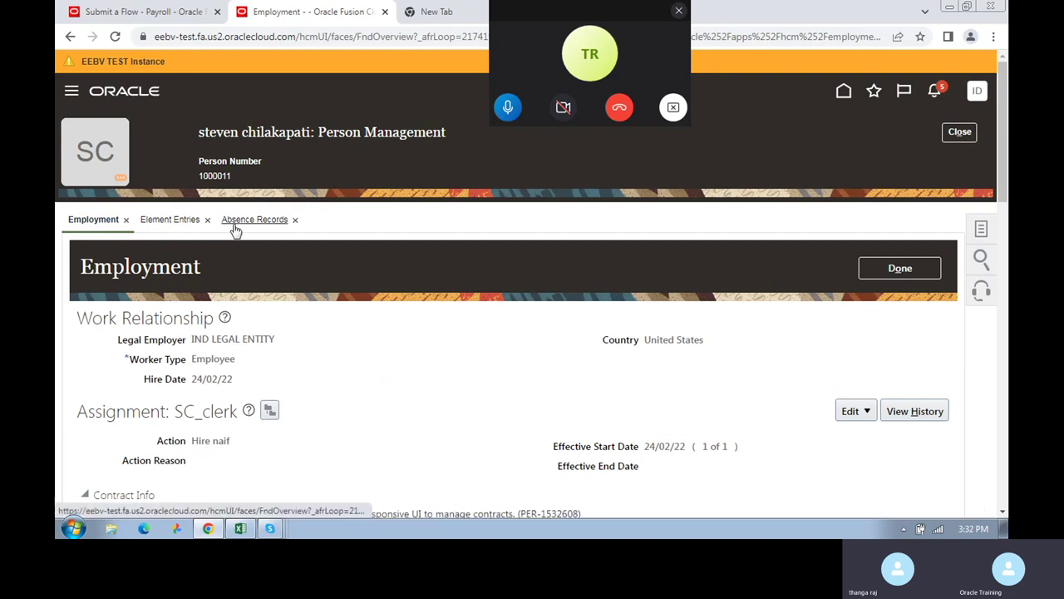
left_click(129, 10)
left_click(297, 8)
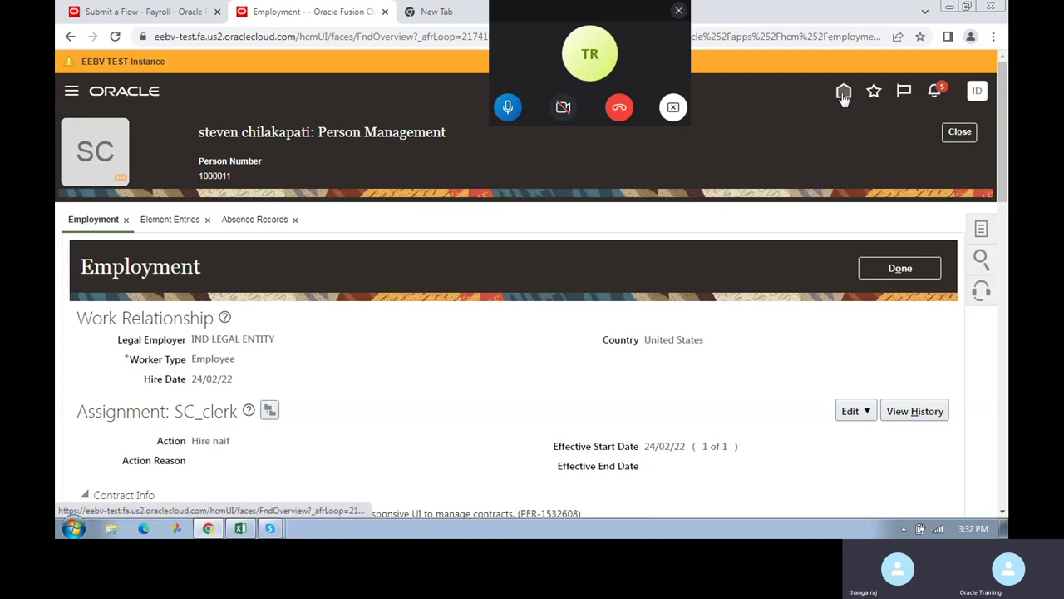
left_click(240, 528)
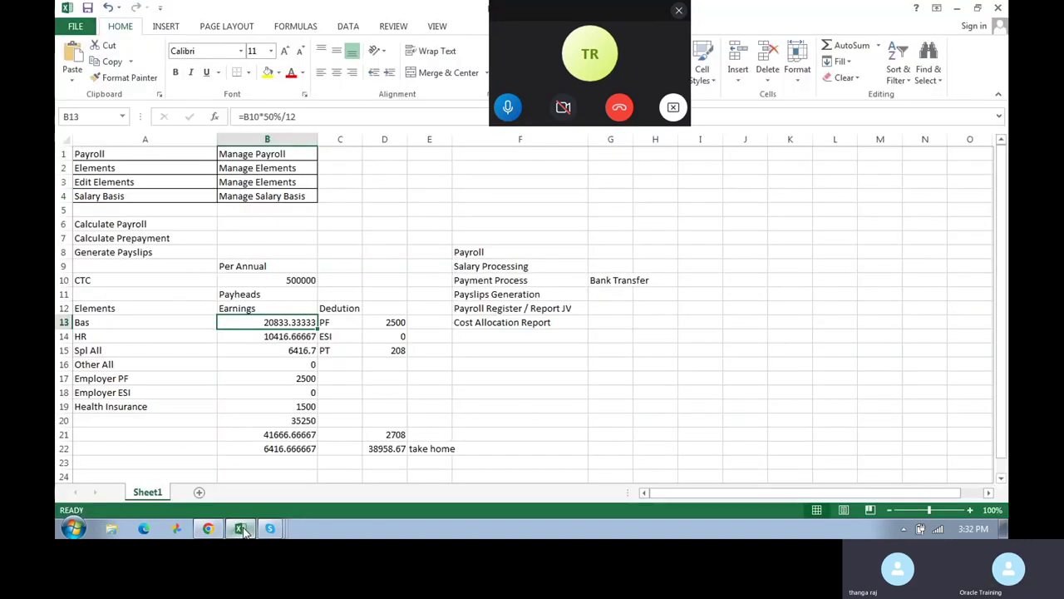
left_click_drag(105, 309, 331, 451)
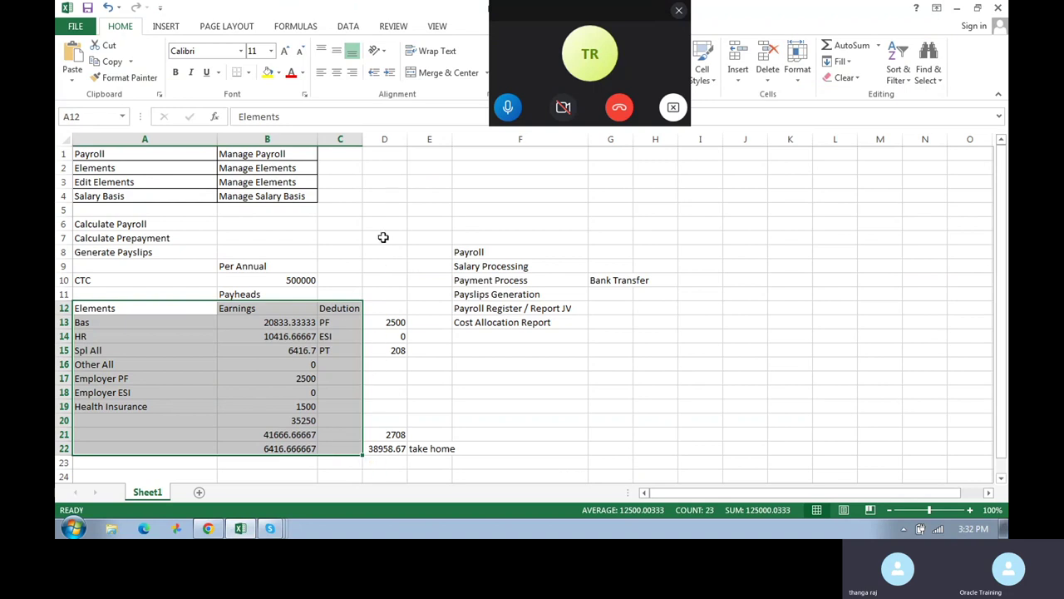
left_click(274, 352)
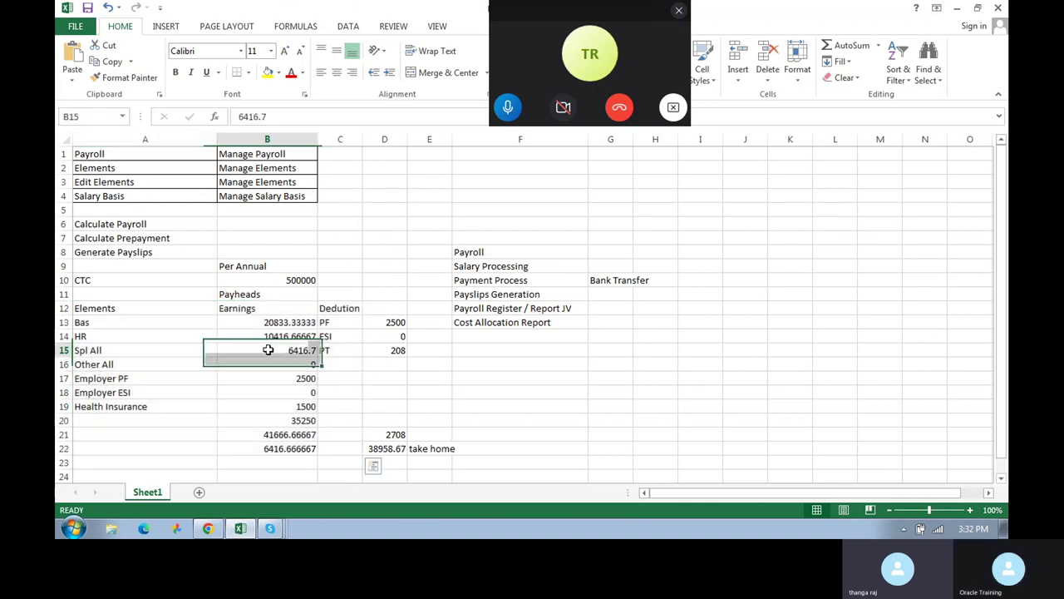
- Switch back to Oracle Fusion and read through the employee's full element entries list again
left_click(209, 528)
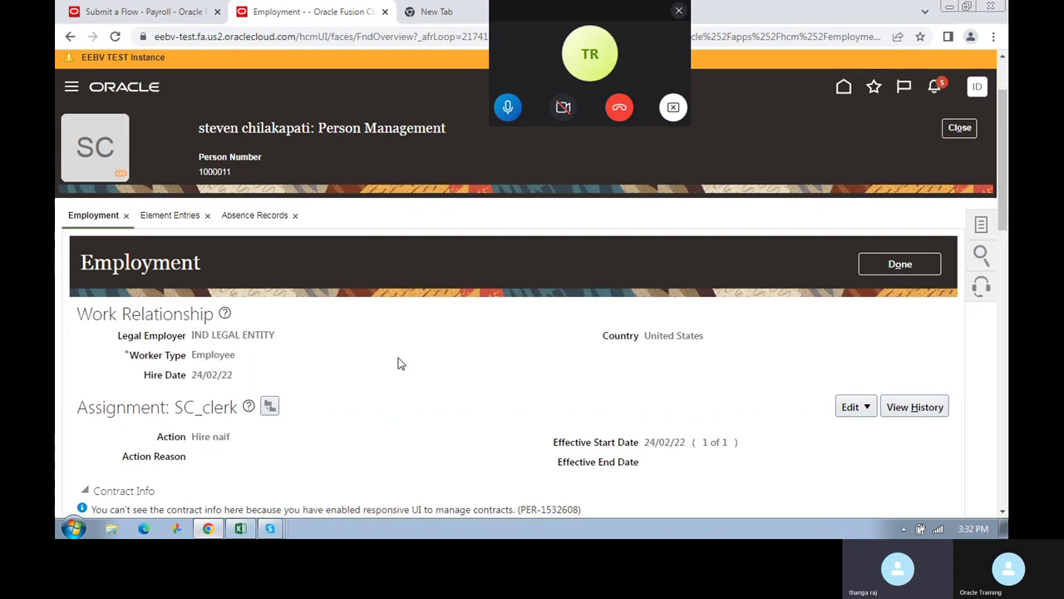
scroll(399, 358, "down", 3)
left_click(168, 80)
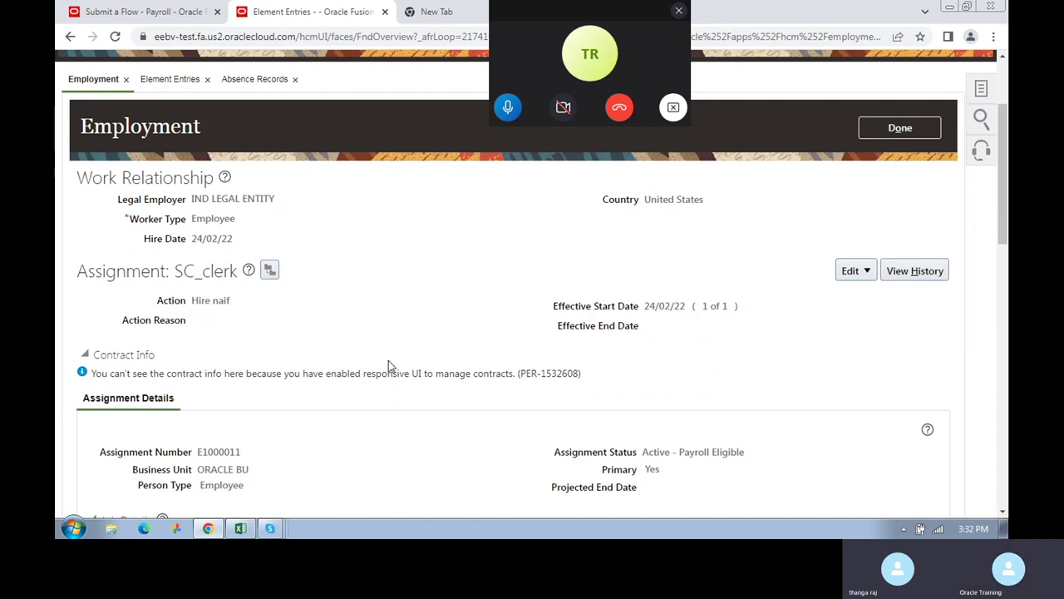
scroll(484, 405, "down", 3)
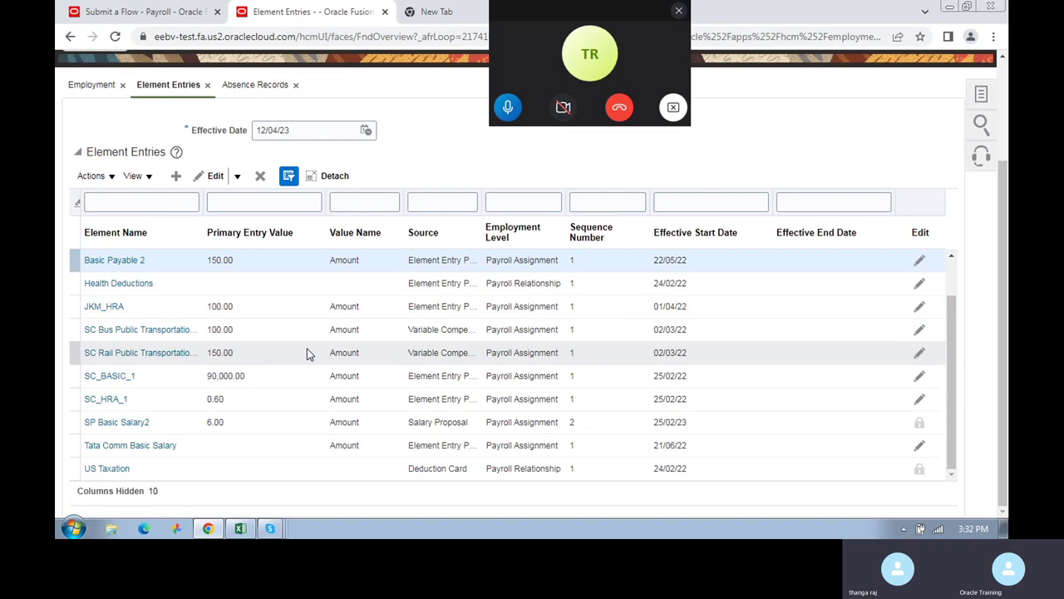
scroll(649, 365, "up", 5)
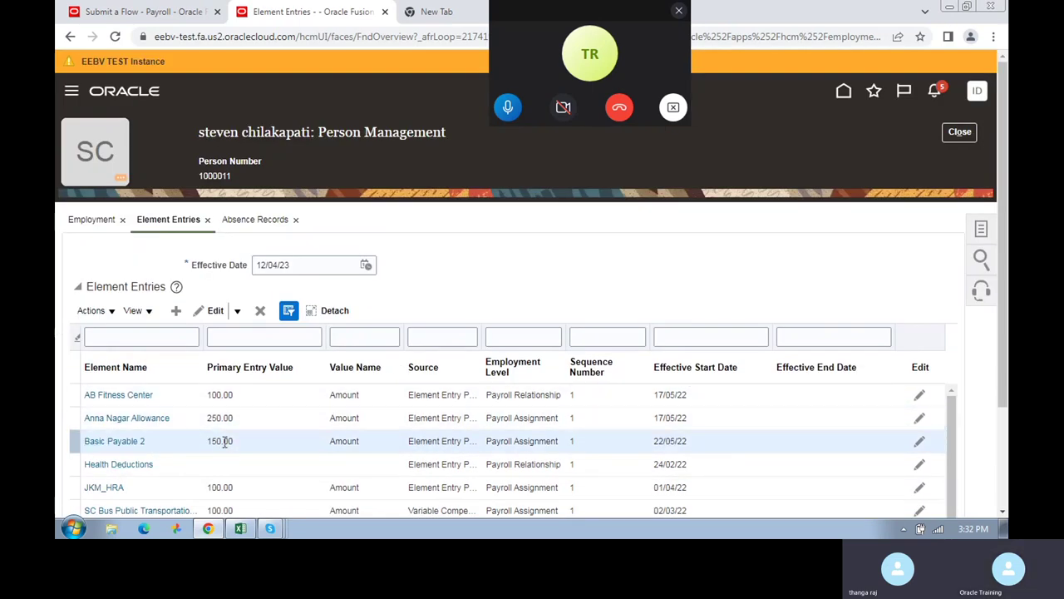
- Look over the employee's Personal Leave form under Absence Records, down to the descriptive information fields
left_click(249, 222)
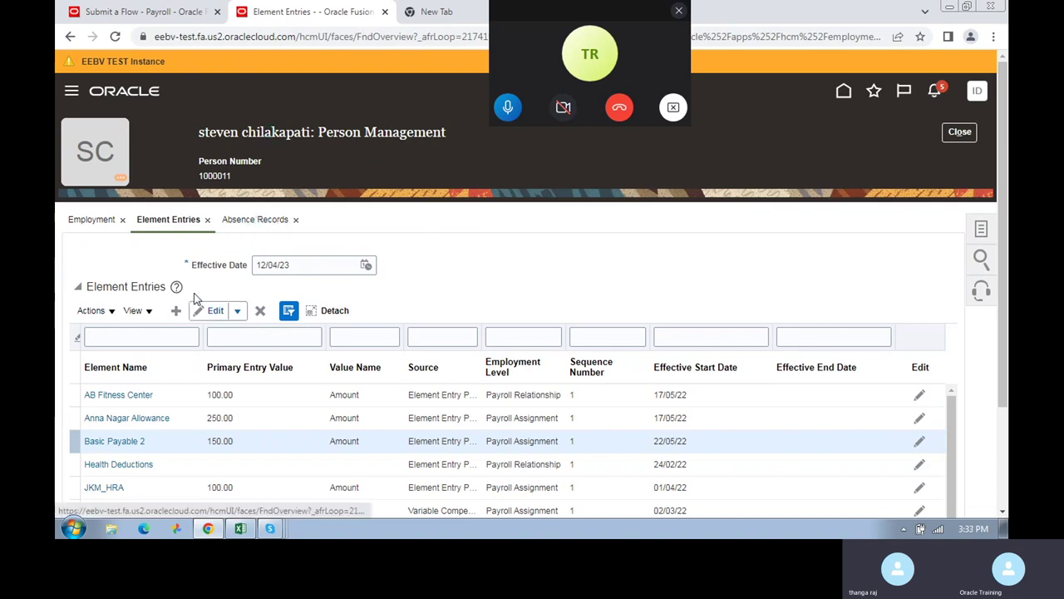
scroll(690, 445, "down", 3)
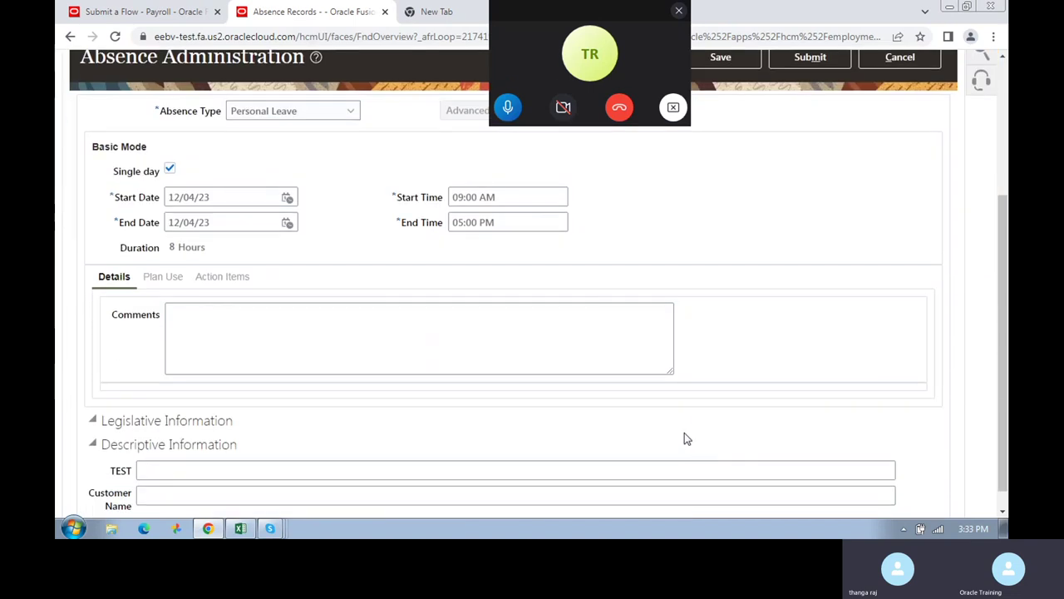
scroll(479, 249, "up", 2)
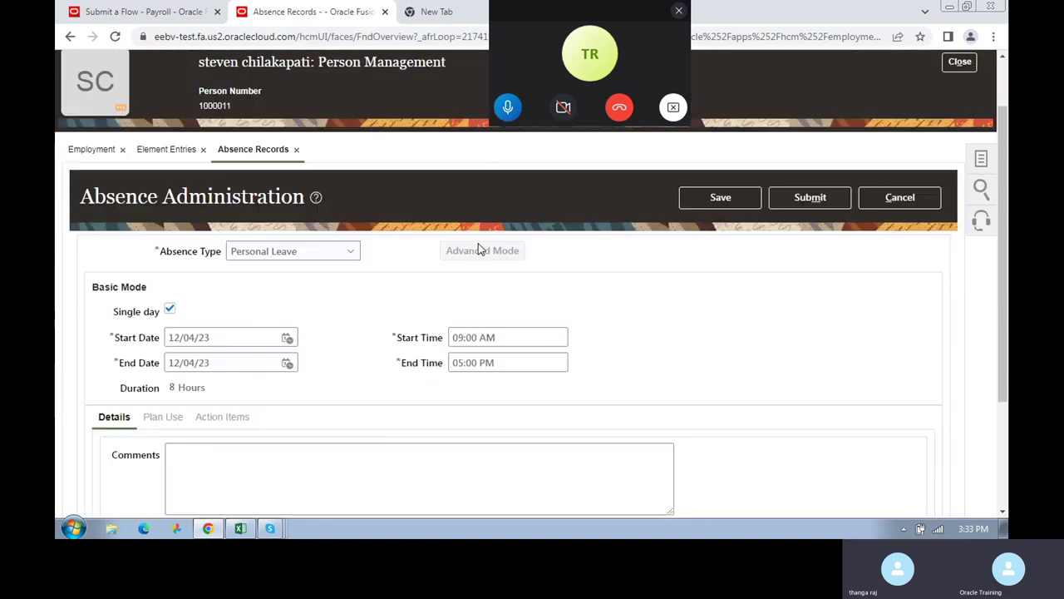
- Switch to the Excel sheet and point out the Salary Basis row with its Manage Salary Basis task
left_click(239, 529)
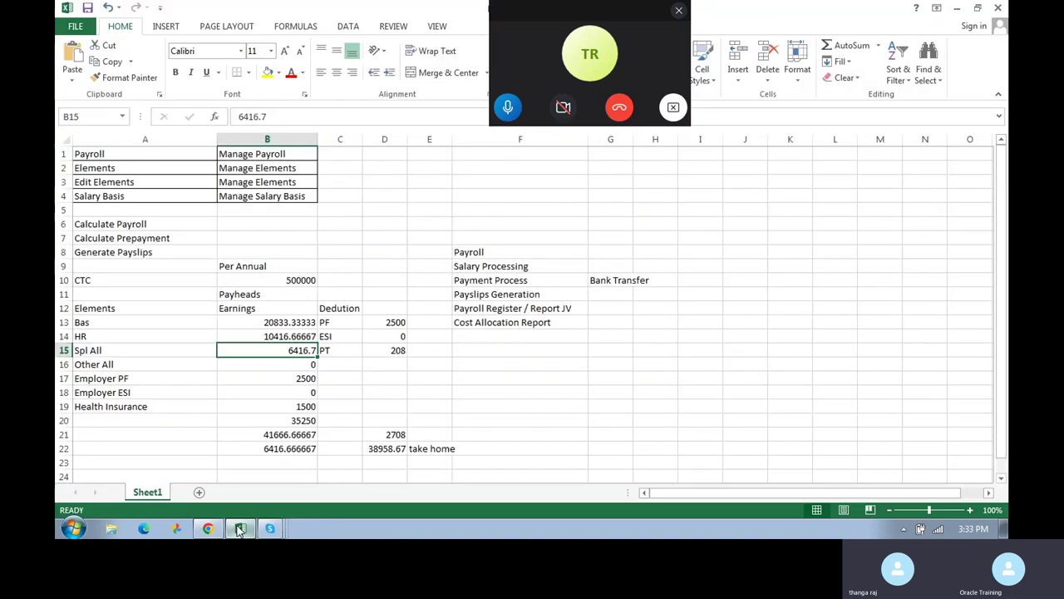
left_click(229, 165)
left_click(98, 197)
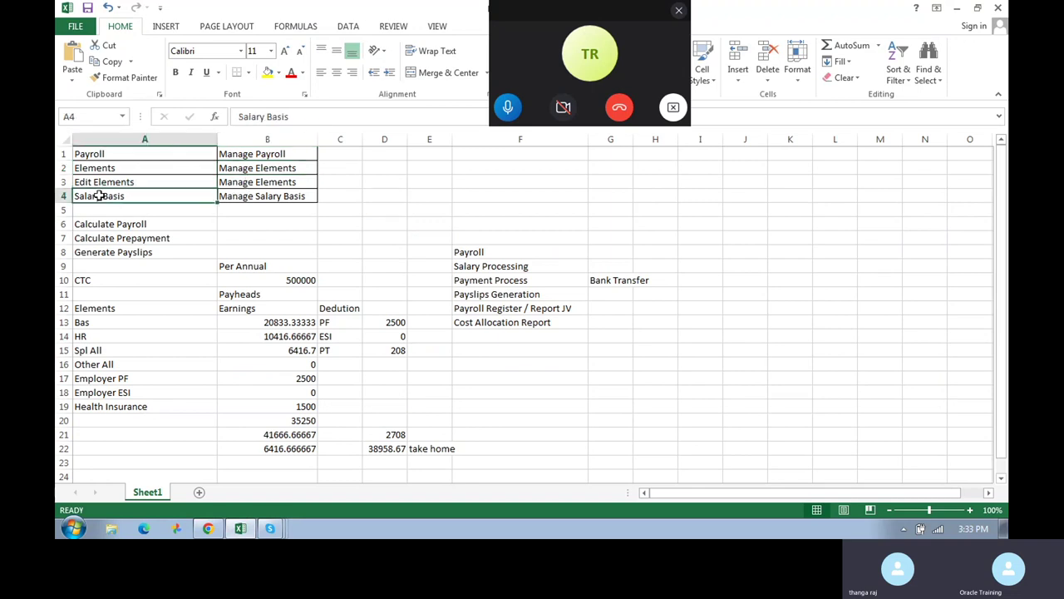
left_click(239, 196)
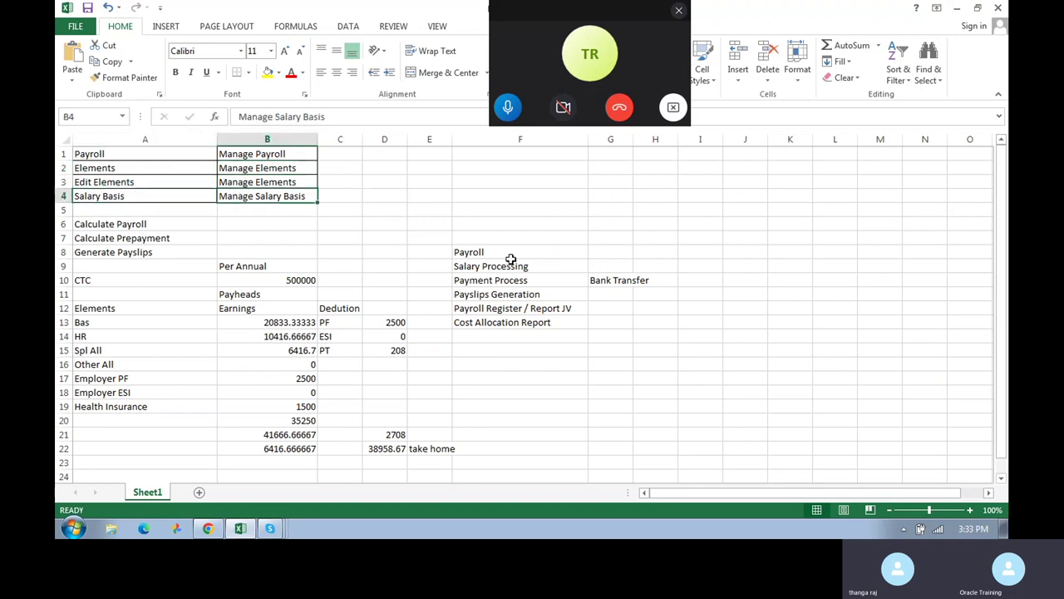
- Highlight the payroll process list in F8:F13, and the setup components with their Manage tasks in A1:B4
left_click_drag(509, 256, 518, 318)
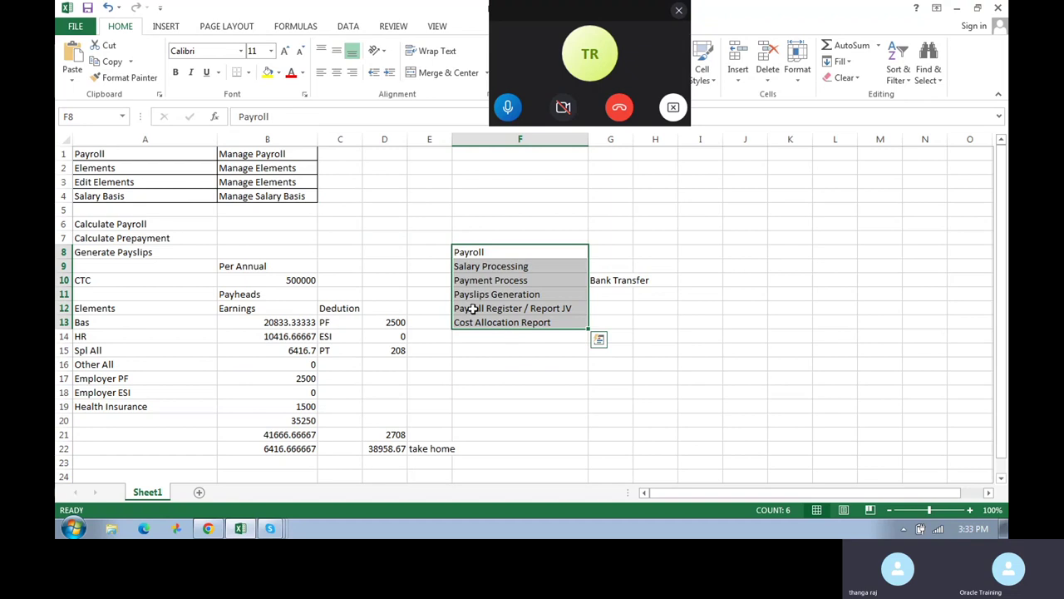
left_click(539, 308)
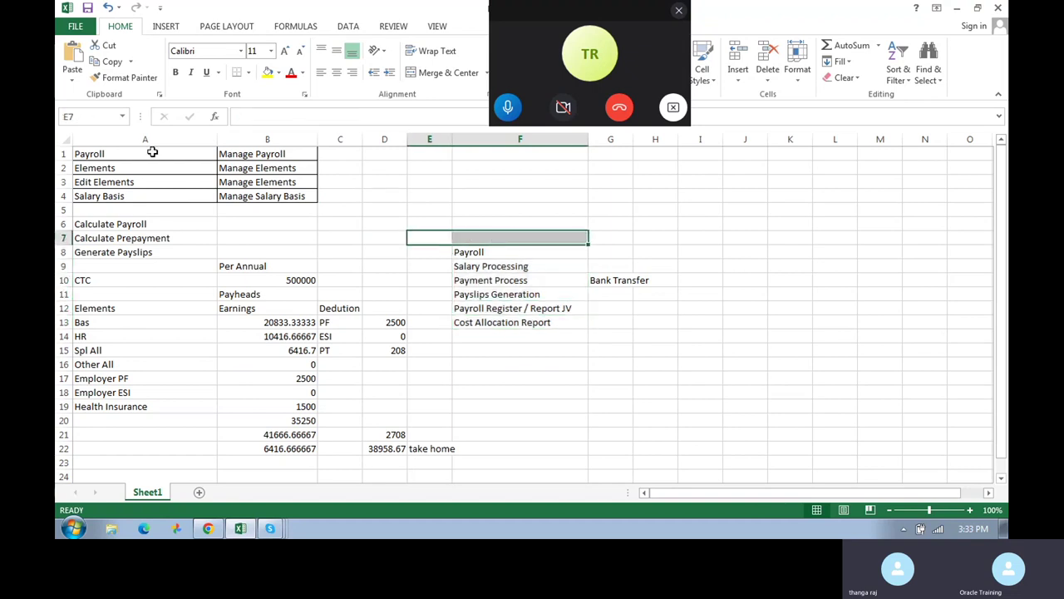
left_click_drag(146, 154, 538, 320)
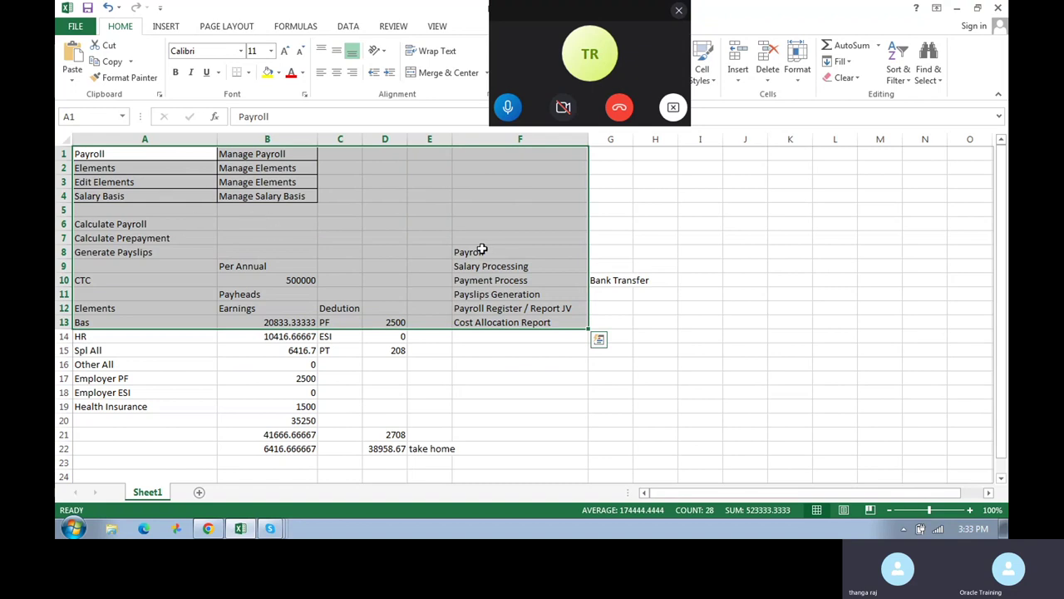
left_click(214, 183)
left_click_drag(146, 155, 297, 195)
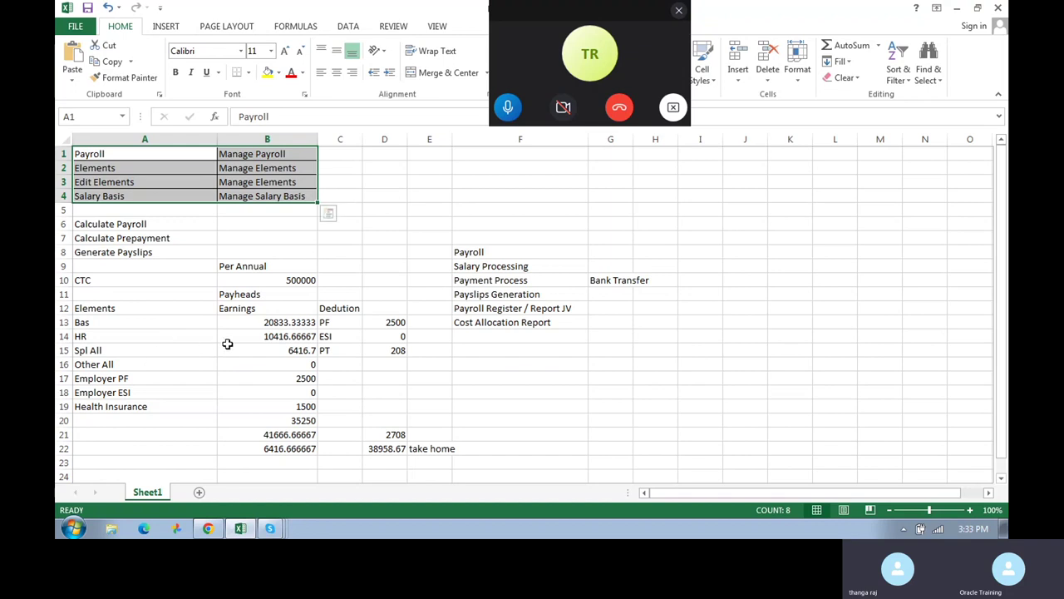
- Switch to Oracle Fusion and return the payroll flow and absence record pages to the home page, discarding the unsaved absence changes
left_click(210, 530)
left_click(217, 500)
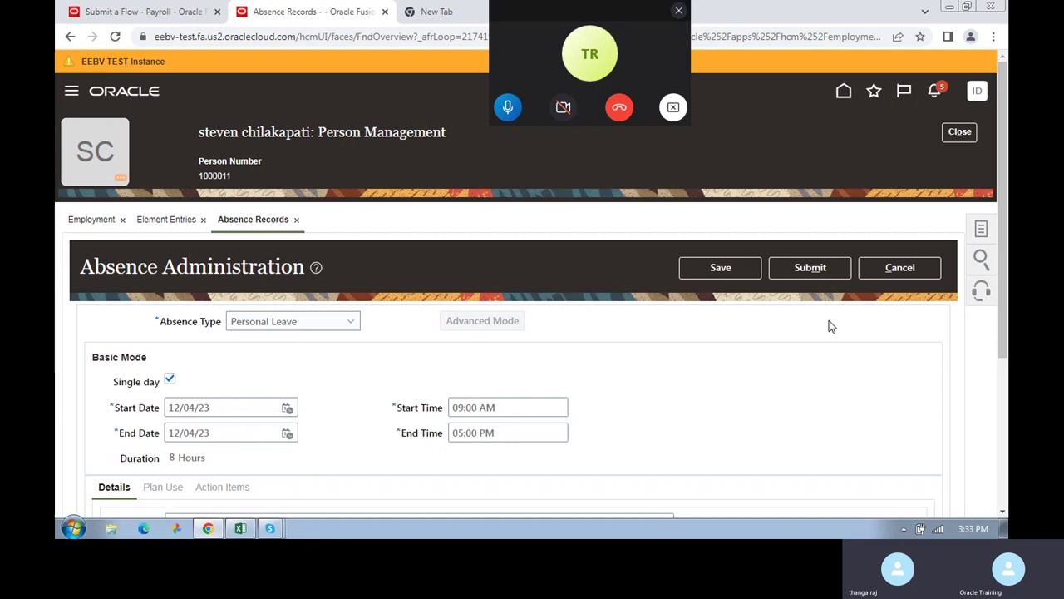
left_click(844, 94)
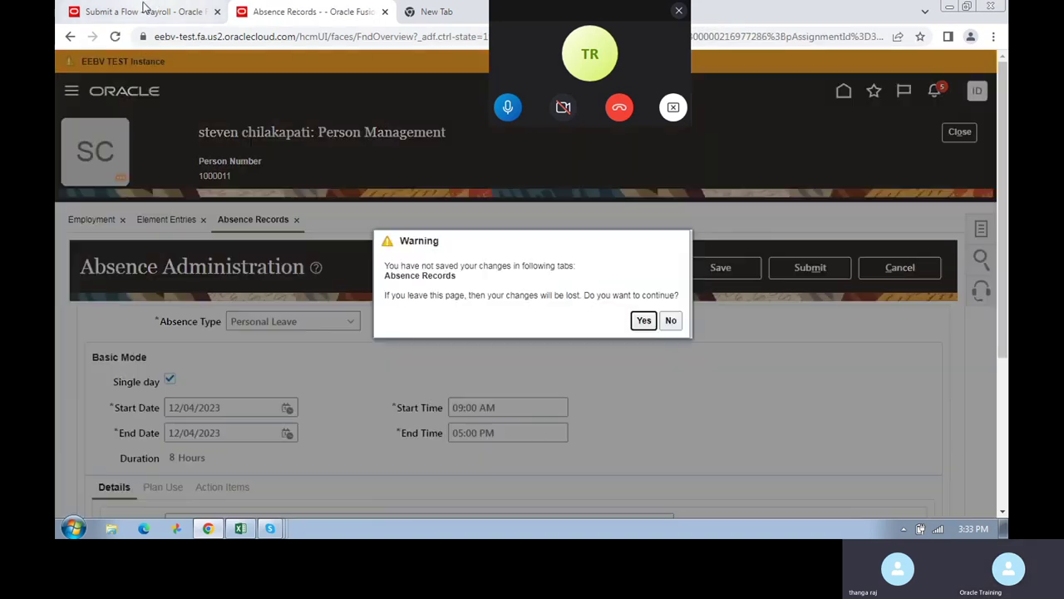
left_click(146, 10)
left_click(843, 91)
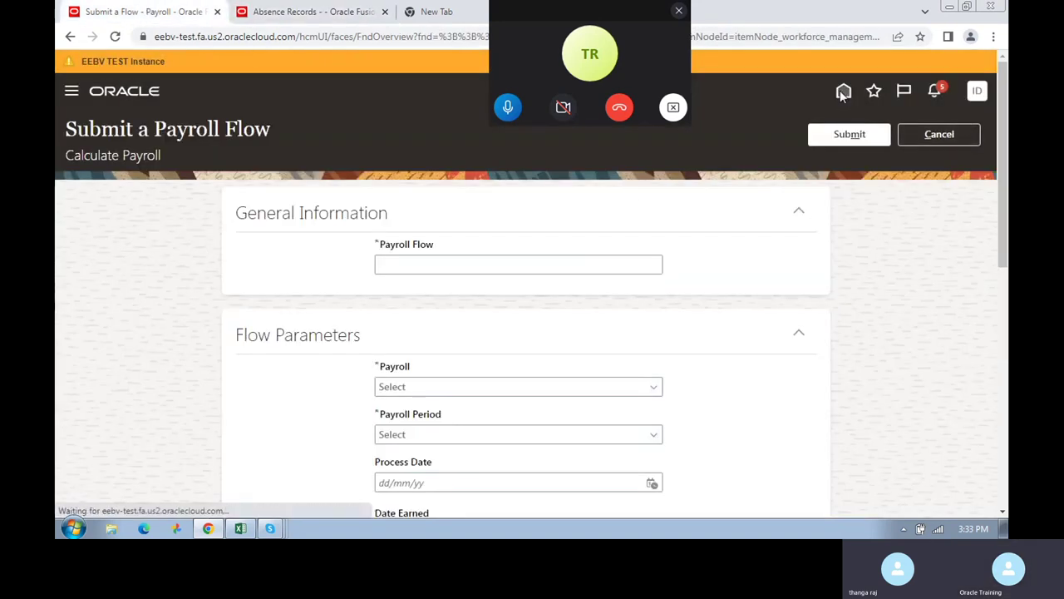
left_click(717, 77)
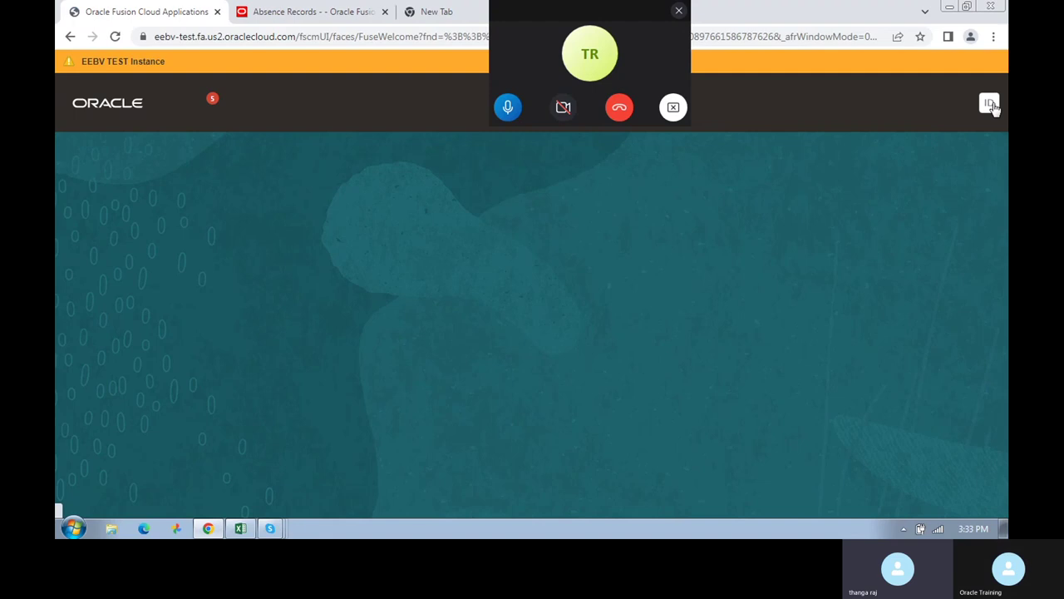
key("ctrl+Tab")
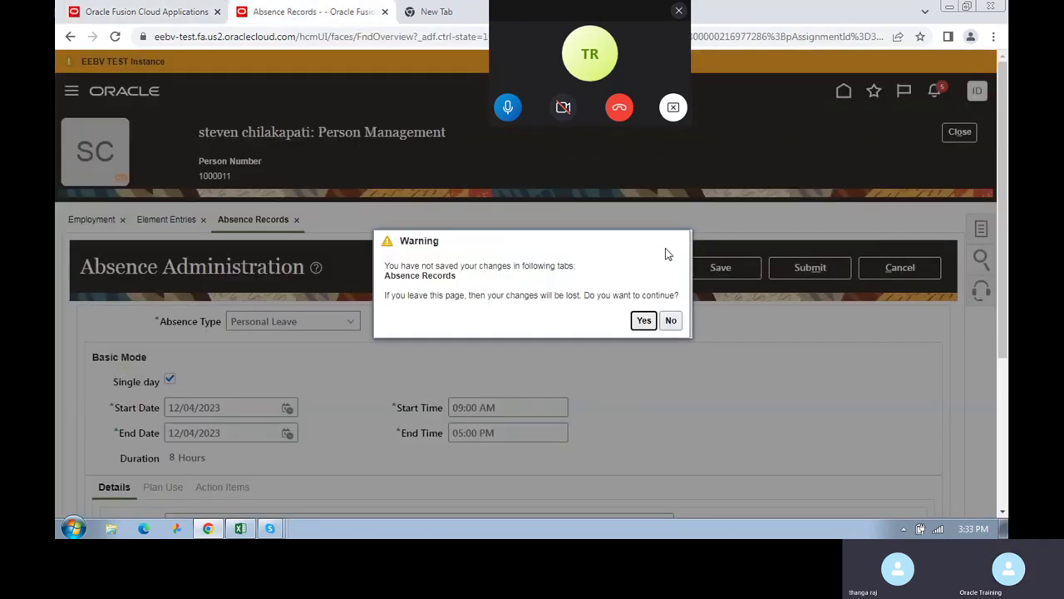
left_click(644, 322)
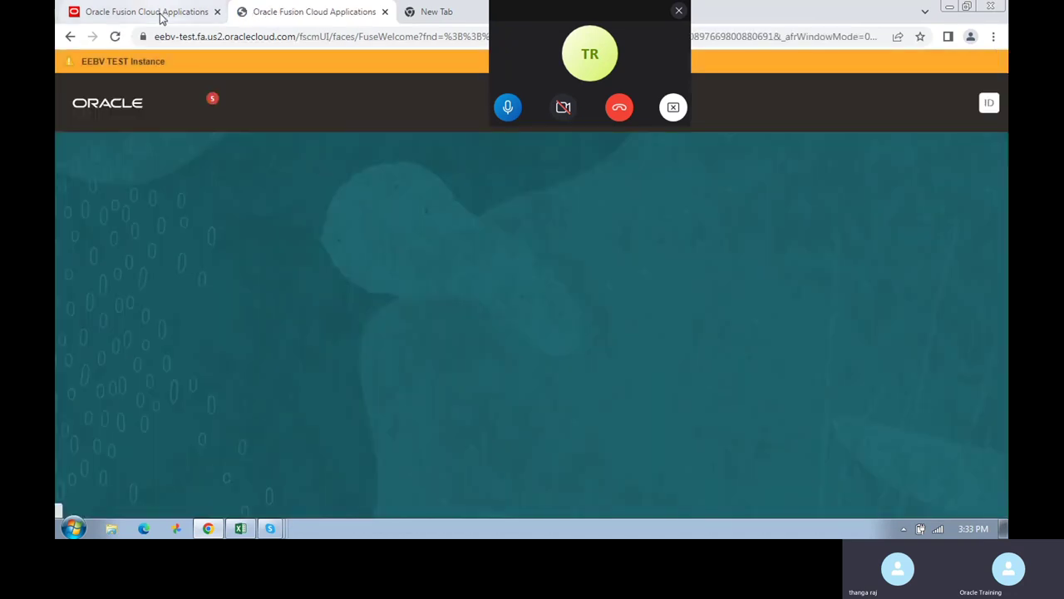
- Check both home pages and look through the quick actions and apps under My Client Groups
left_click(159, 19)
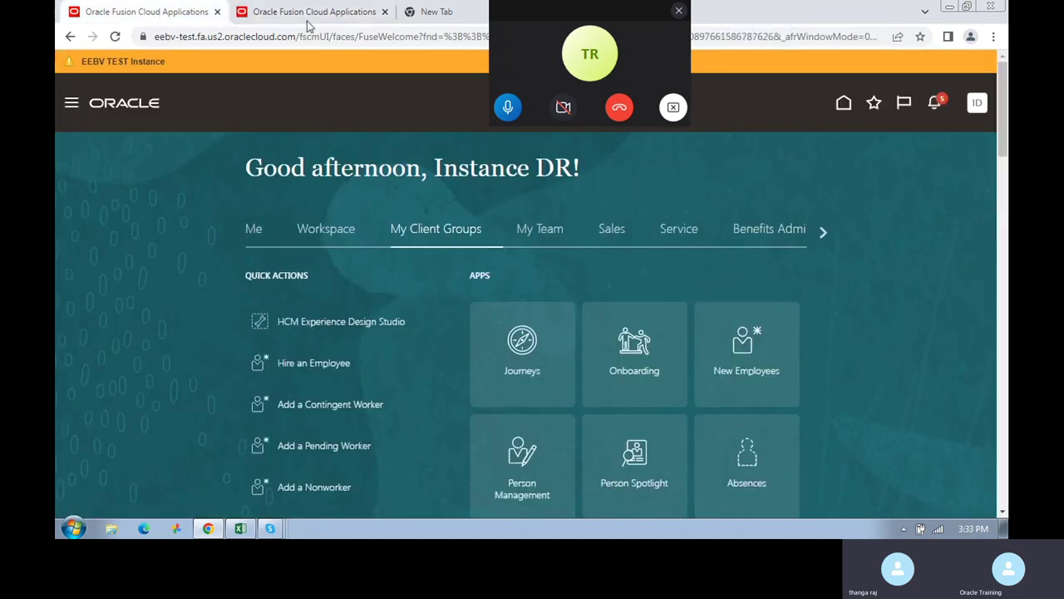
left_click(327, 18)
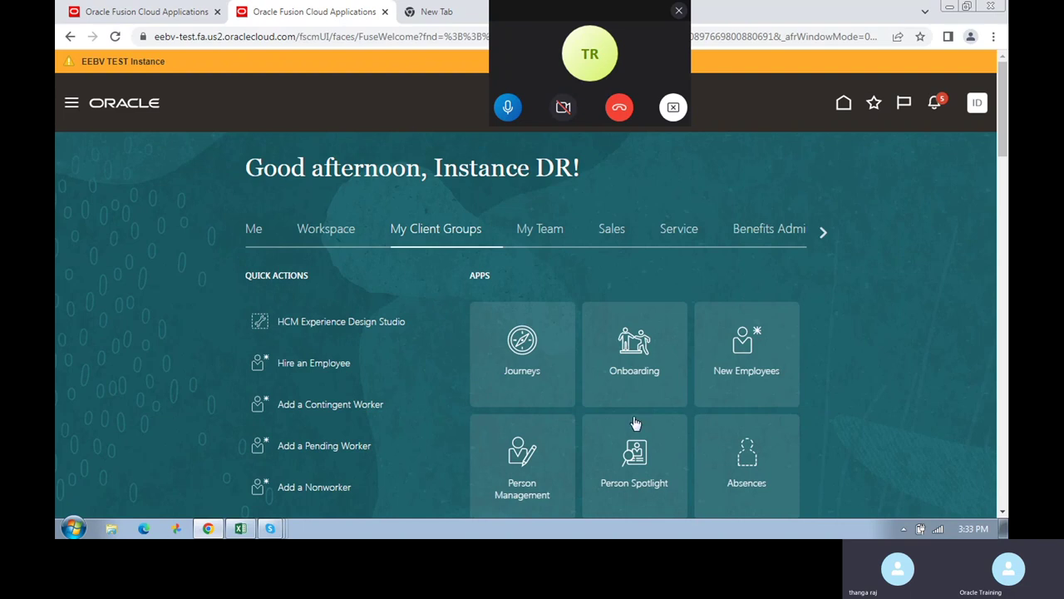
scroll(732, 416, "down", 3)
scroll(568, 480, "down", 10)
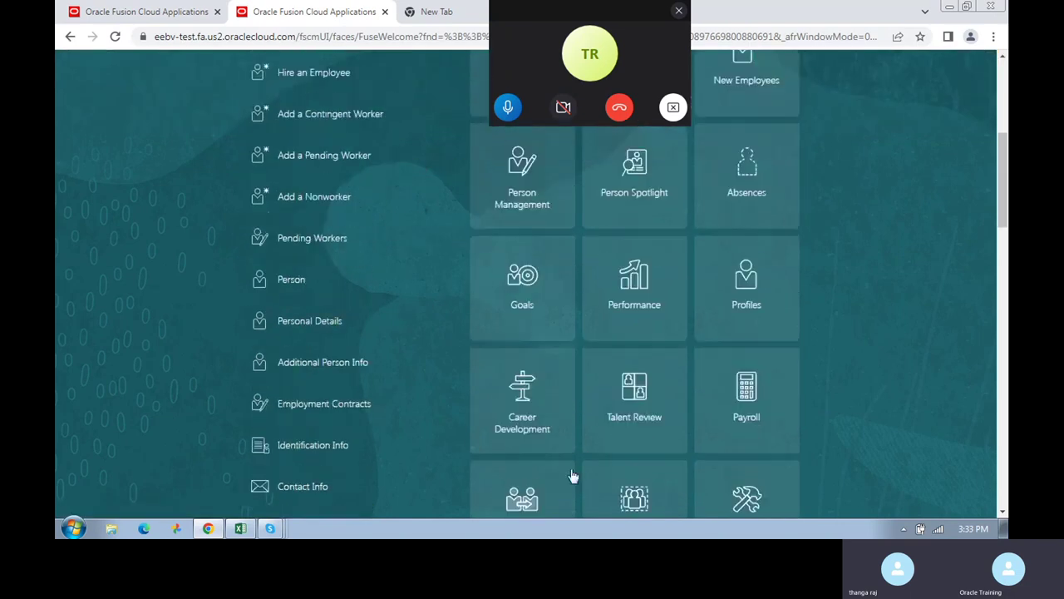
scroll(507, 438, "up", 5)
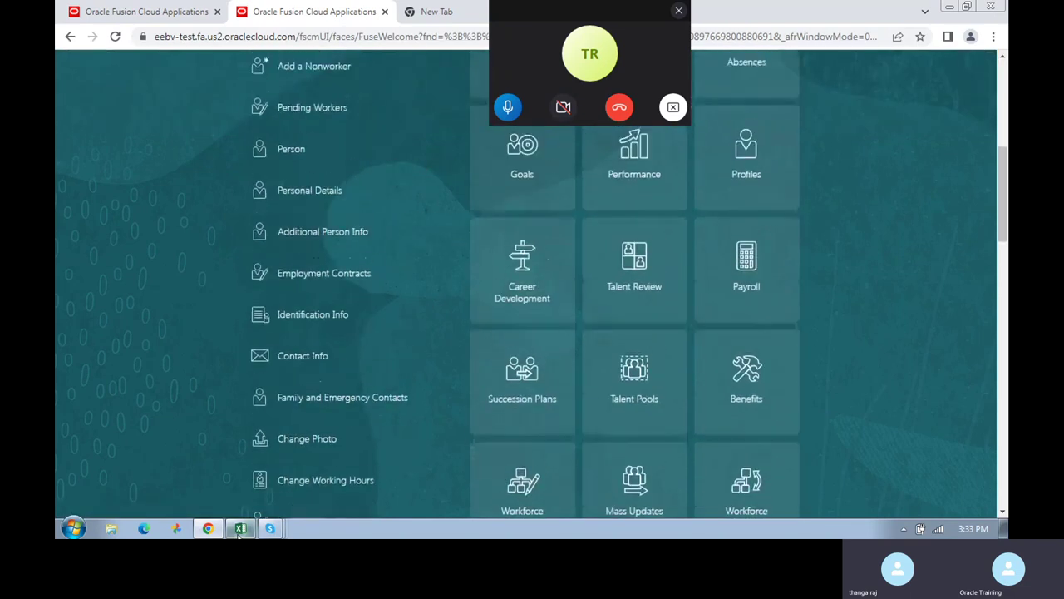
- Switch to the Excel sheet and point out the Earnings, Elements and Payheads headings and the element amounts in A13:B20
left_click(240, 528)
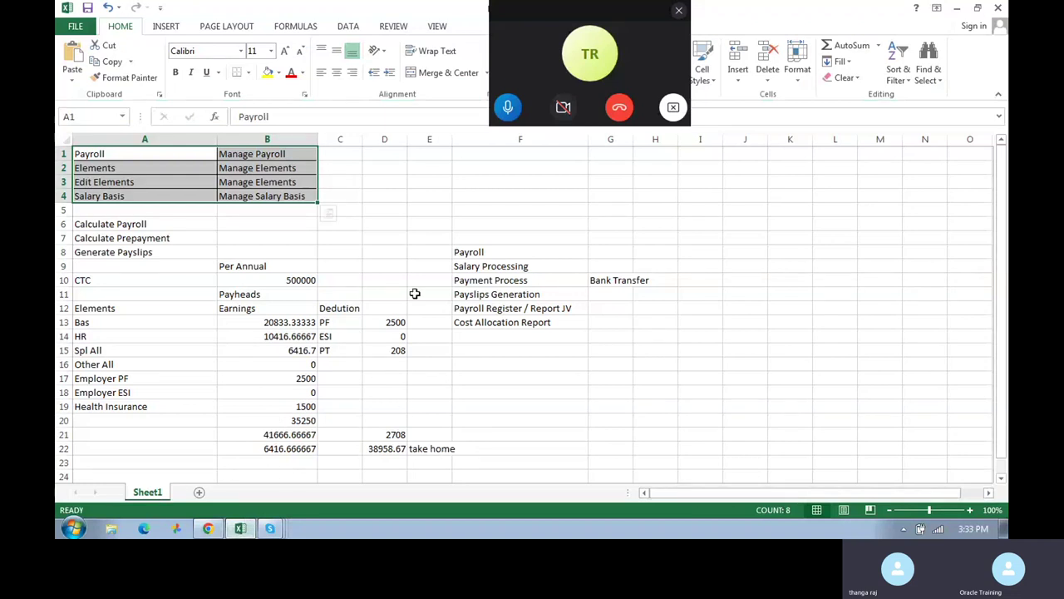
left_click(599, 291)
left_click(276, 311)
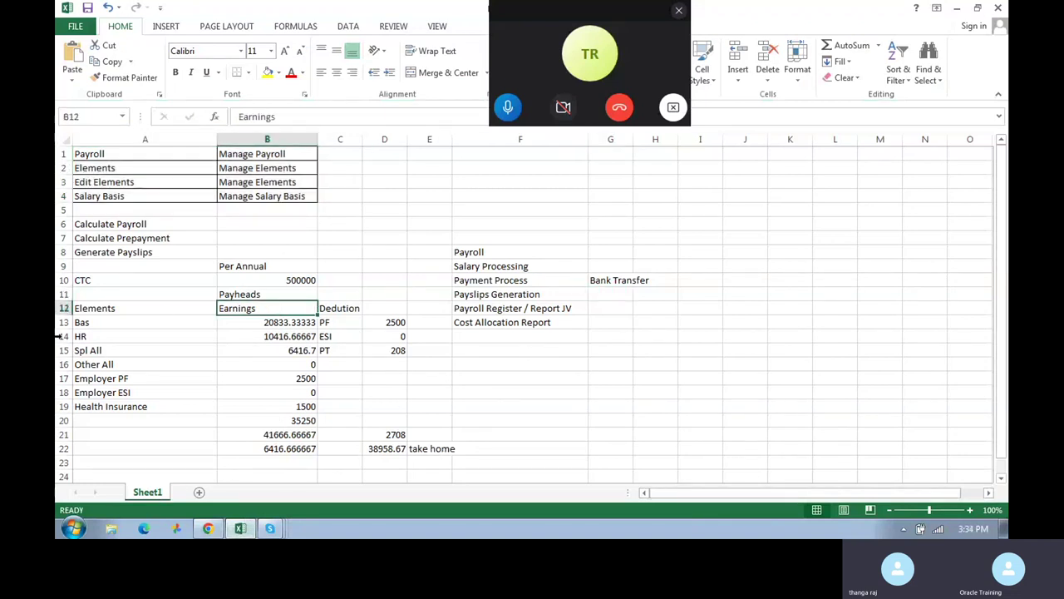
left_click_drag(91, 323, 300, 415)
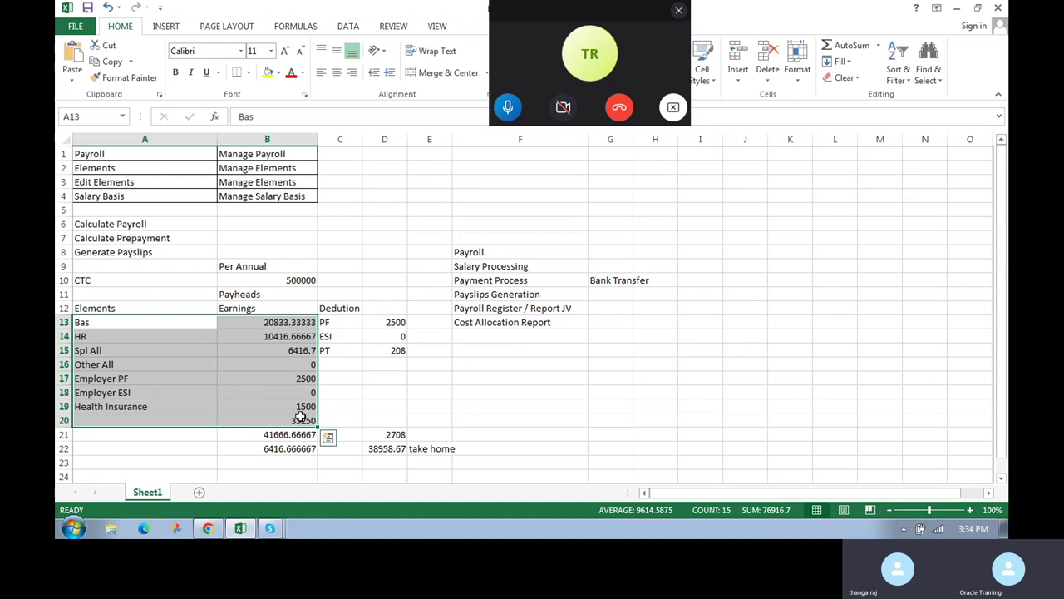
left_click(99, 309)
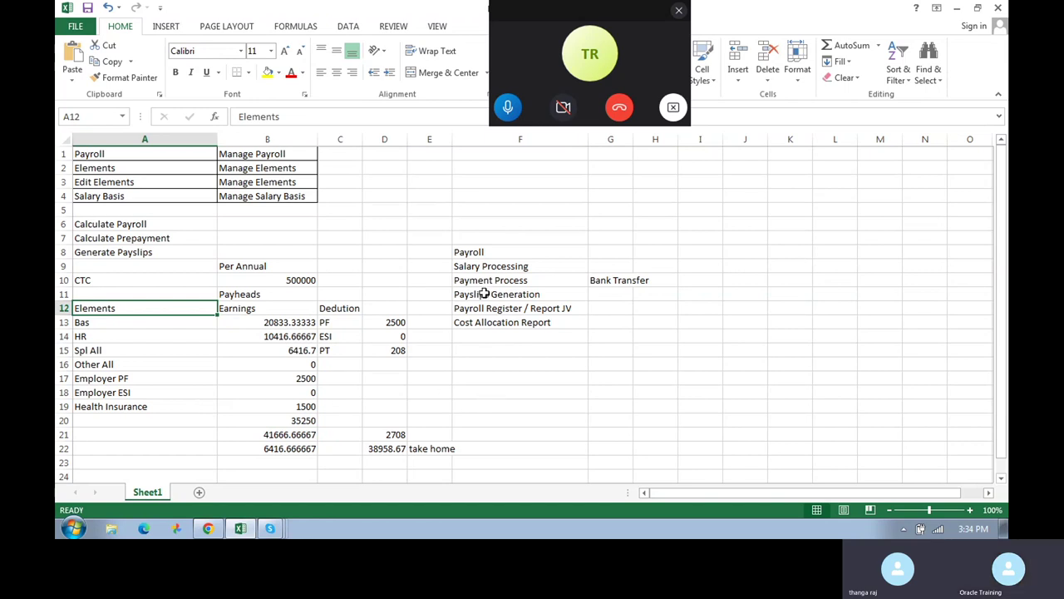
left_click(241, 296)
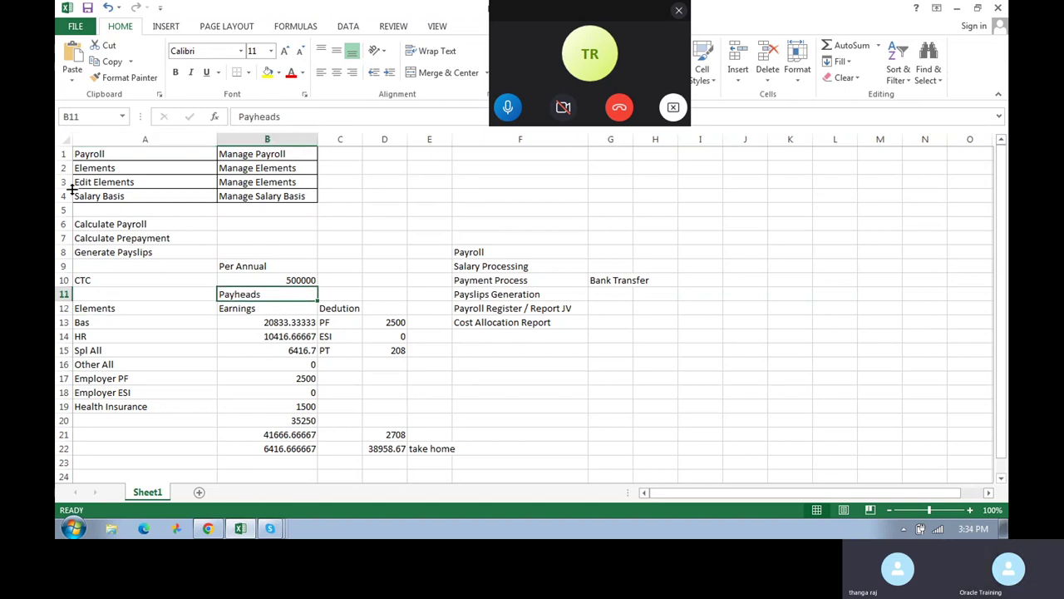
- Highlight the whole payroll overview in A1:F22, then clear the highlight by selecting empty cell F15
mouse_move(83, 159)
left_mouse_down()
mouse_move(368, 285)
mouse_move(487, 442)
left_mouse_up()
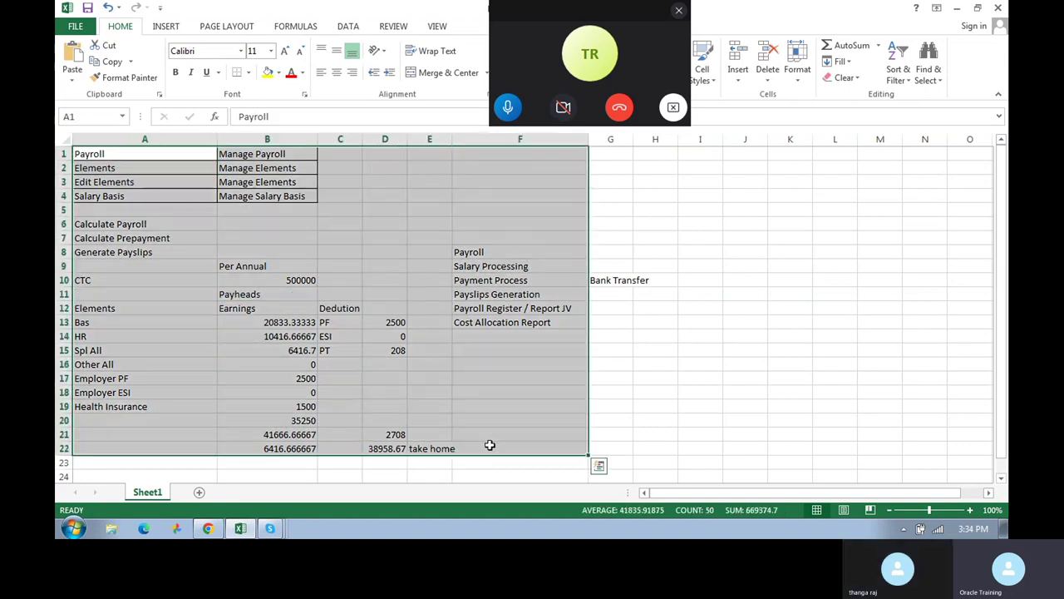
left_click(565, 347)
scroll(507, 432, "down", 2)
scroll(512, 437, "up", 2)
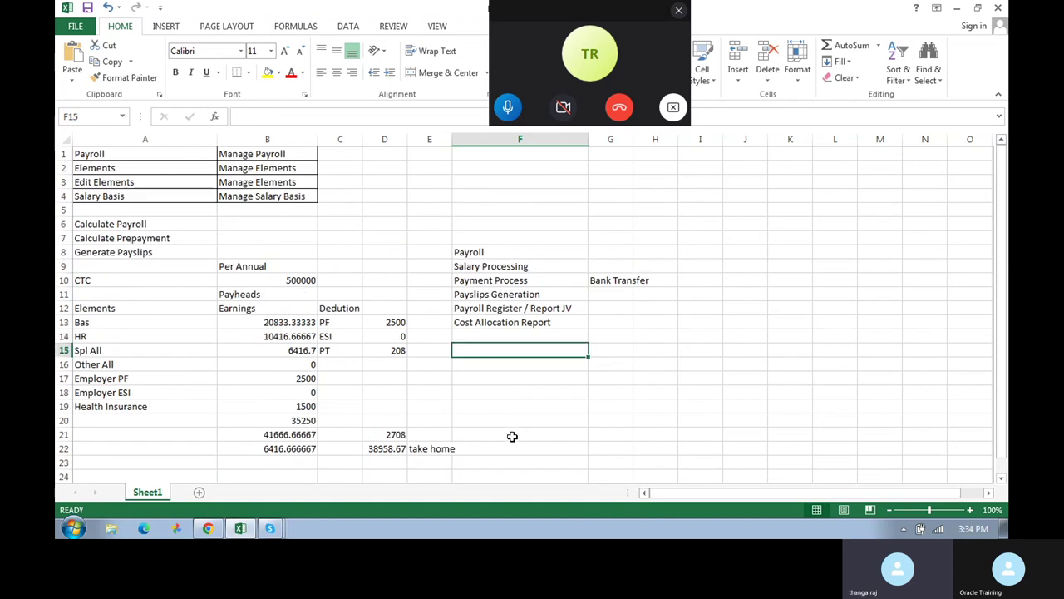